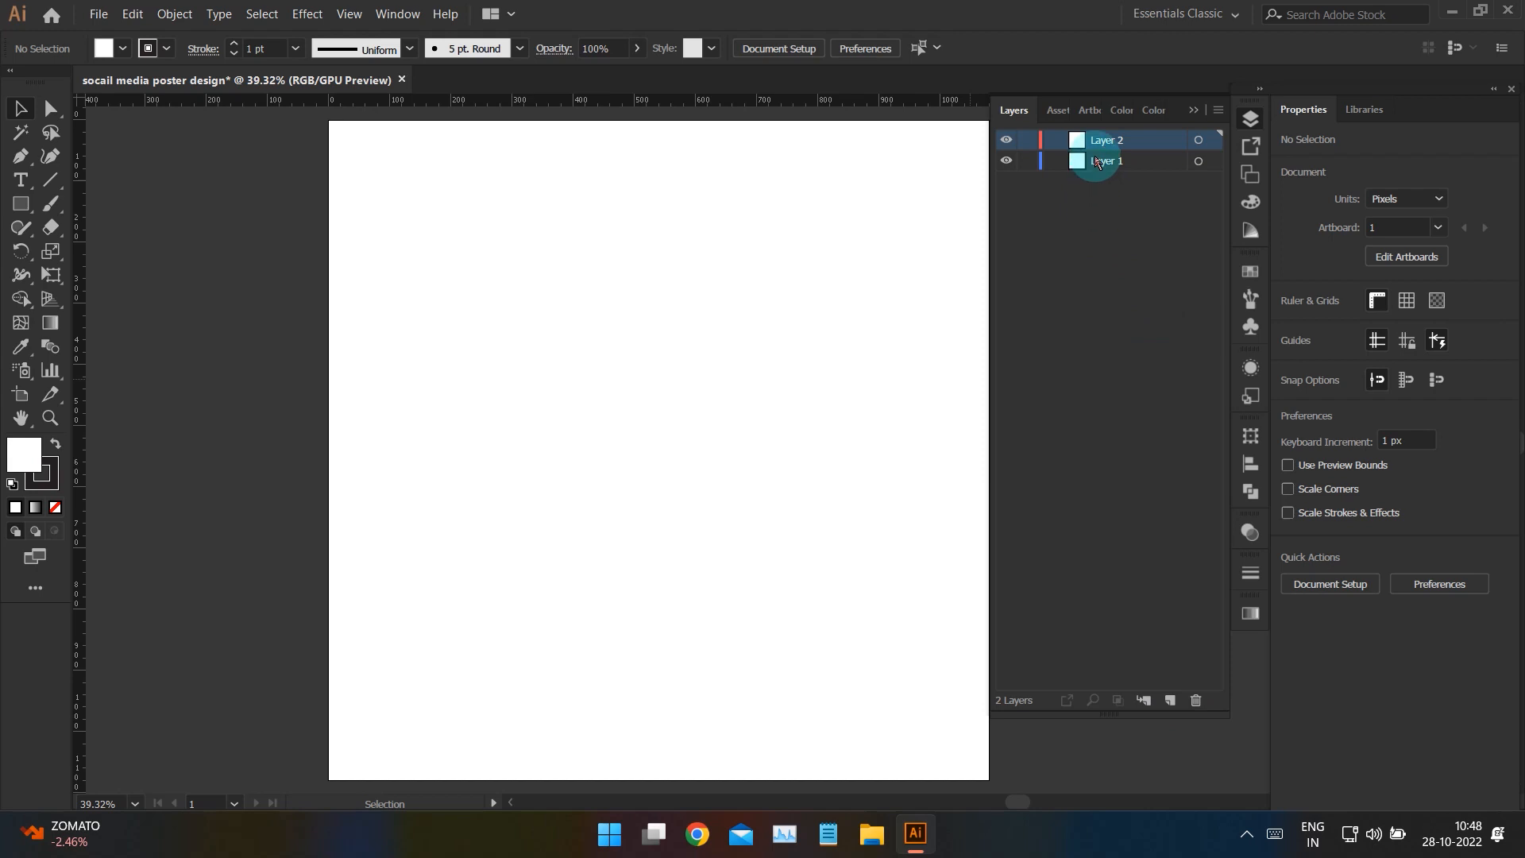
Rename Layer 1 as Bg and Layer 2 as object.
double_click(1101, 162)
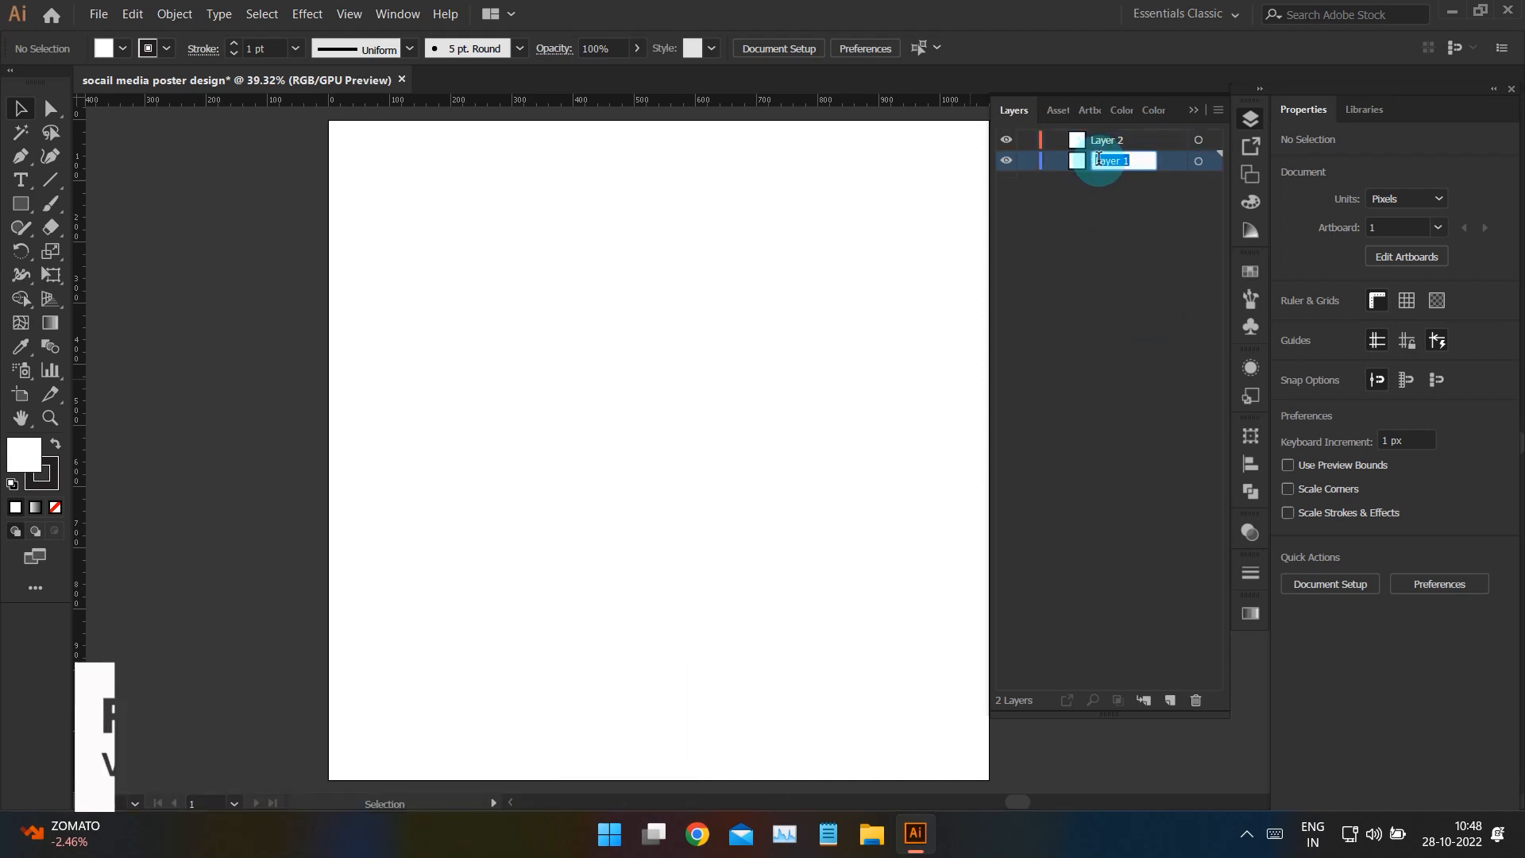
text(Bg)
click(1112, 221)
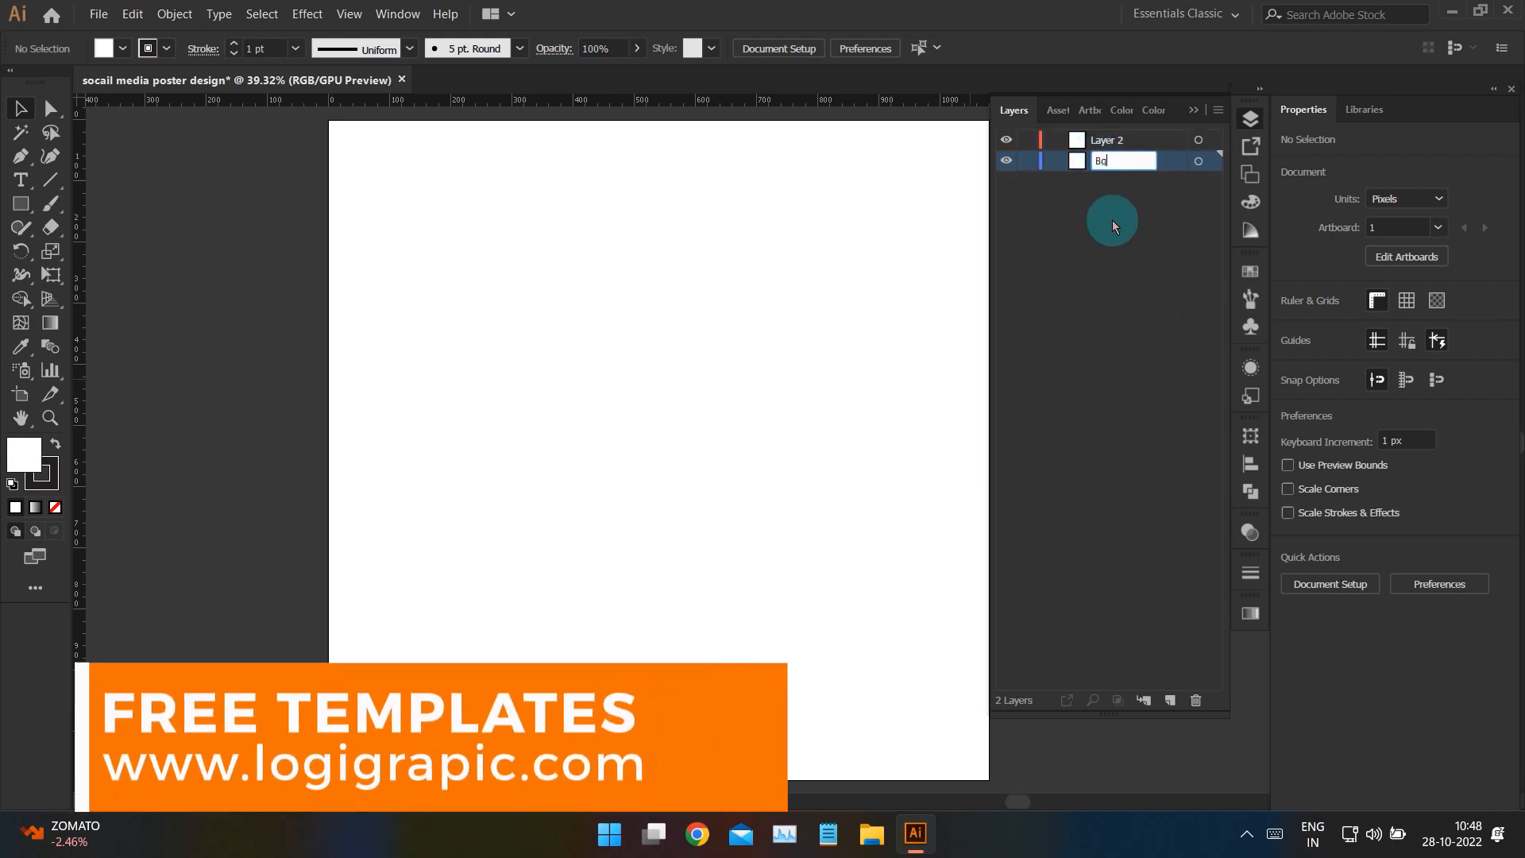
double_click(1115, 141)
text(objec)
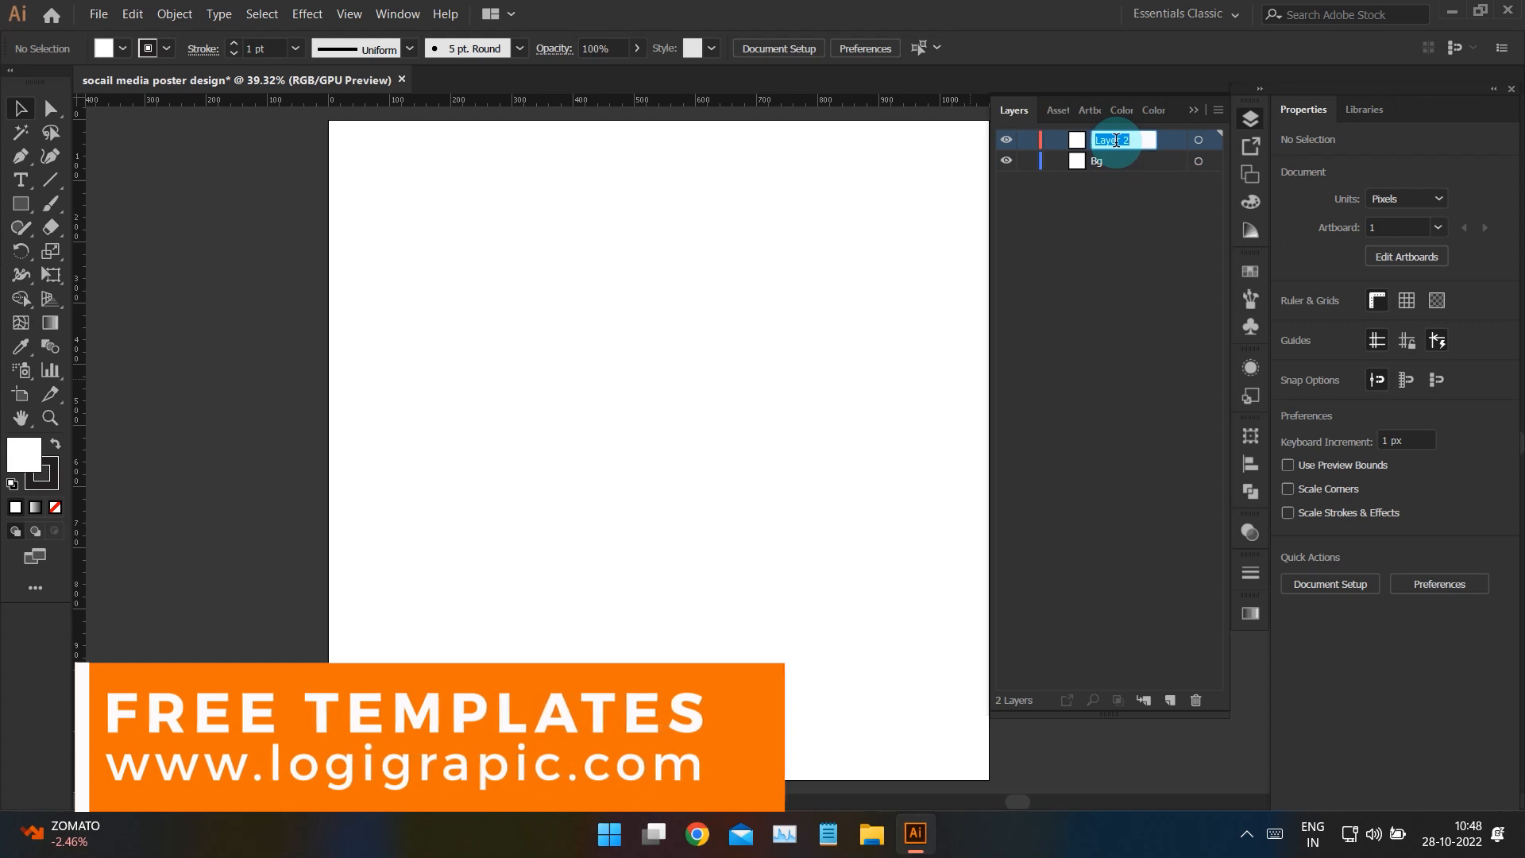
text(t)
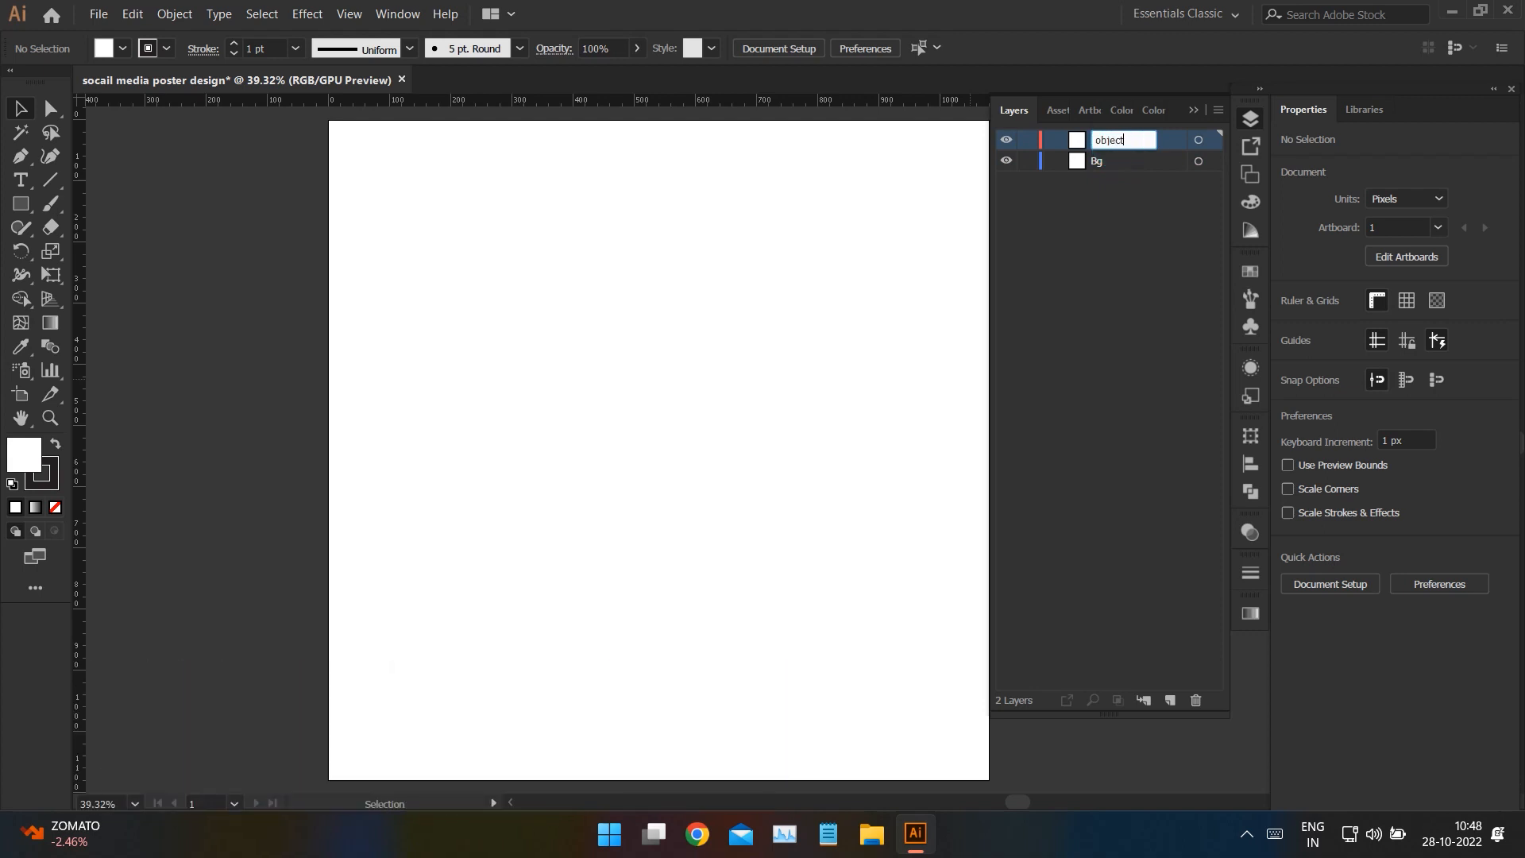
click(1119, 254)
Create a 1080 × 1080 px rectangle on the Bg layer.
key(space)
drag(693, 355, 637, 352)
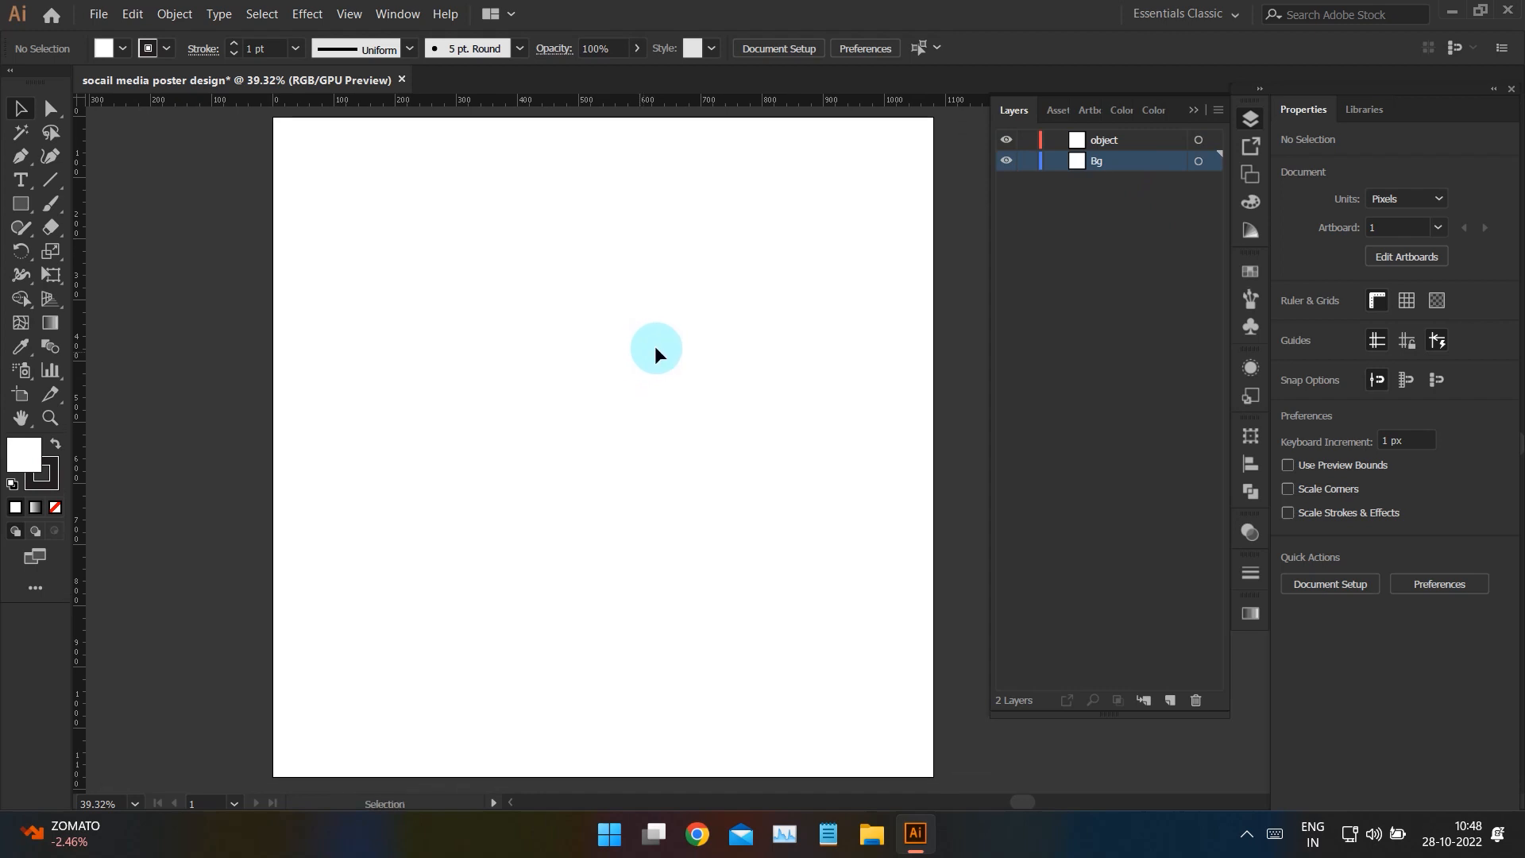
click(21, 216)
click(375, 306)
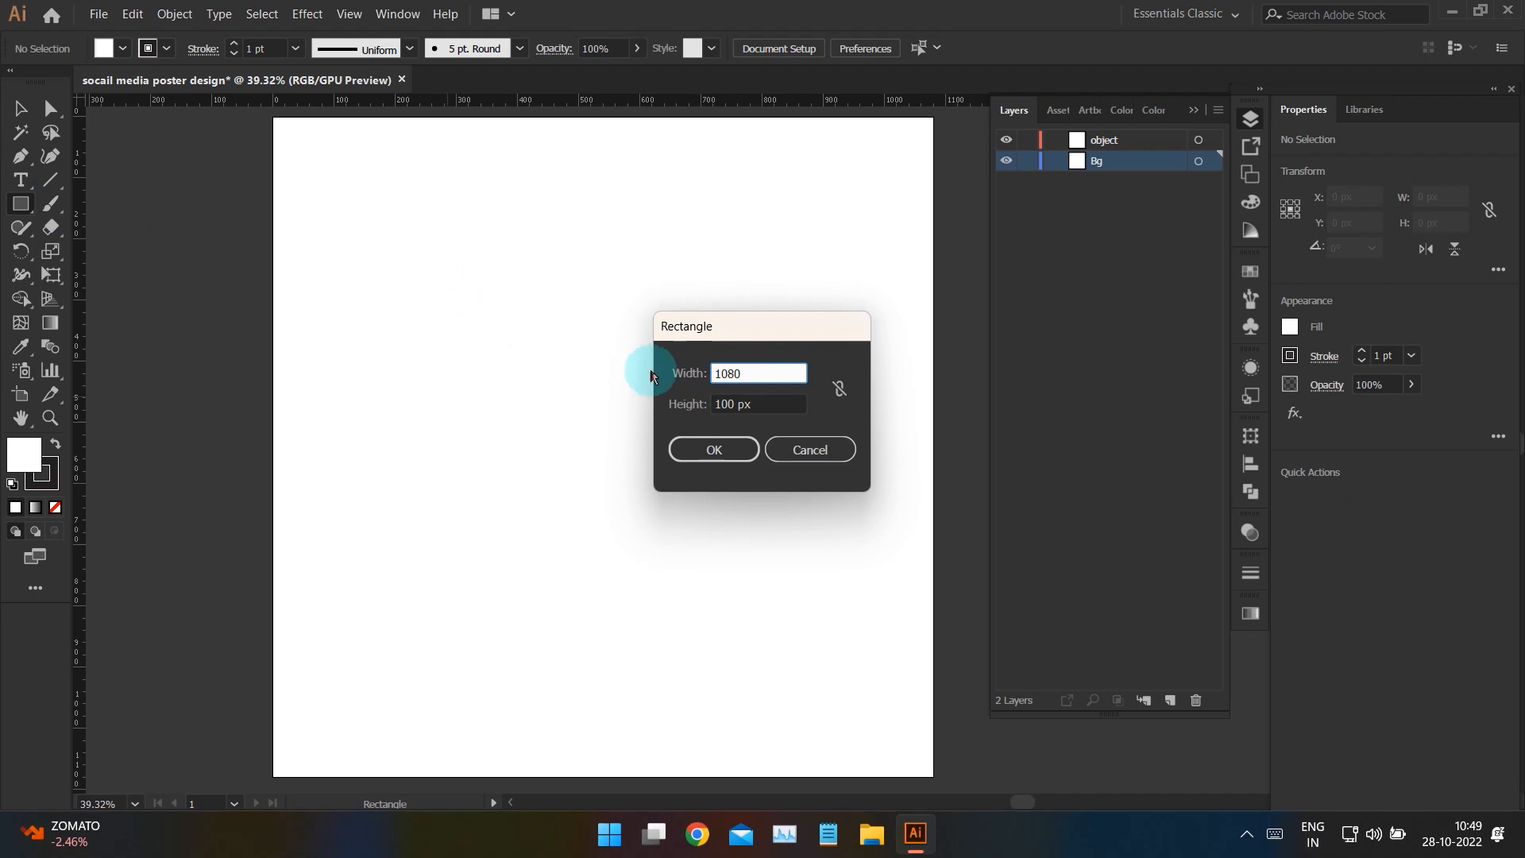
click(776, 402)
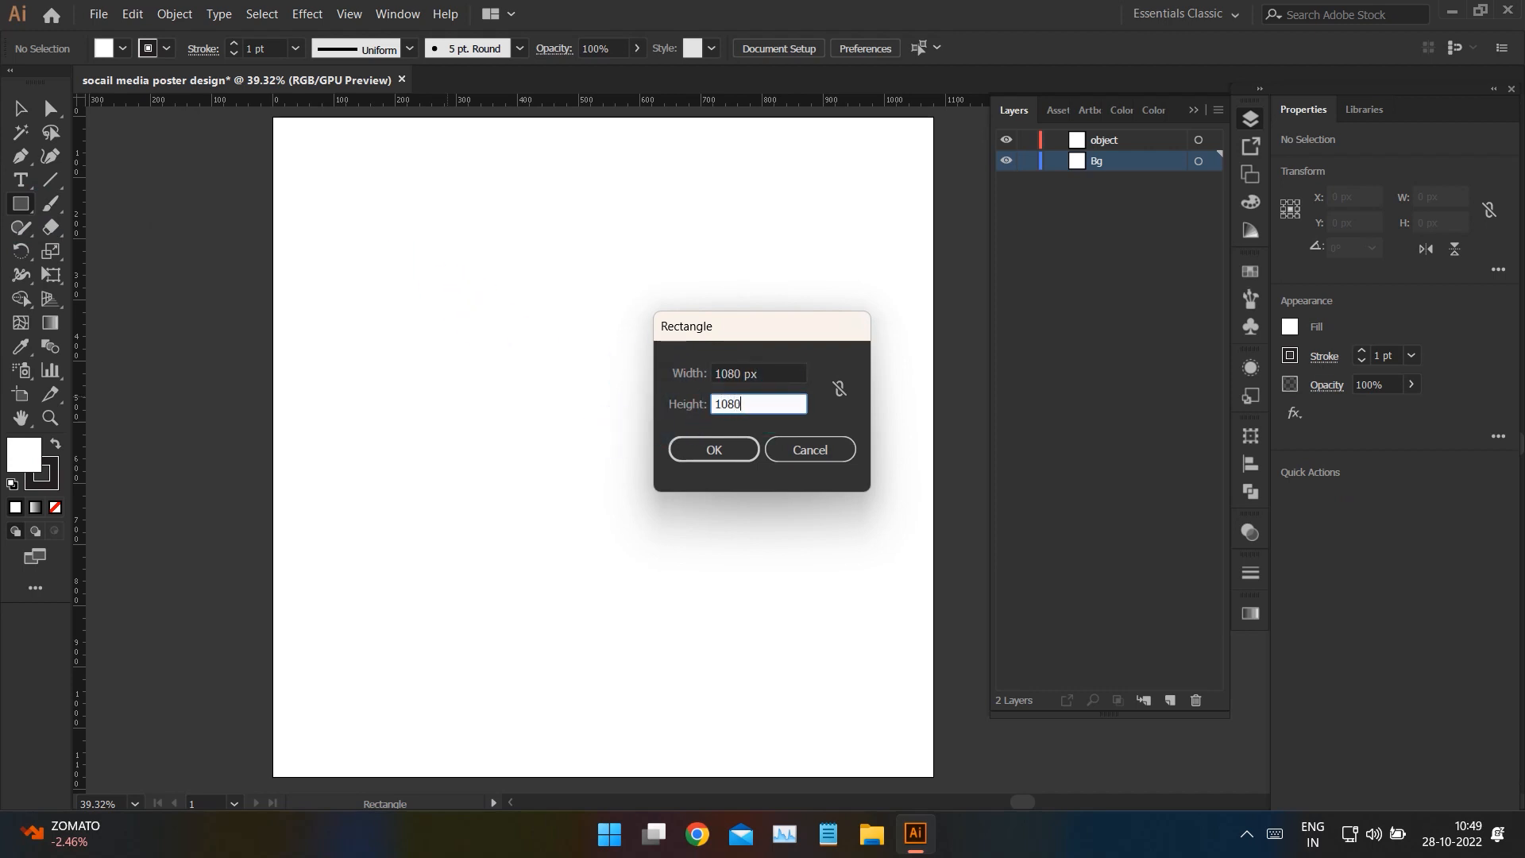
text(1080)
click(714, 450)
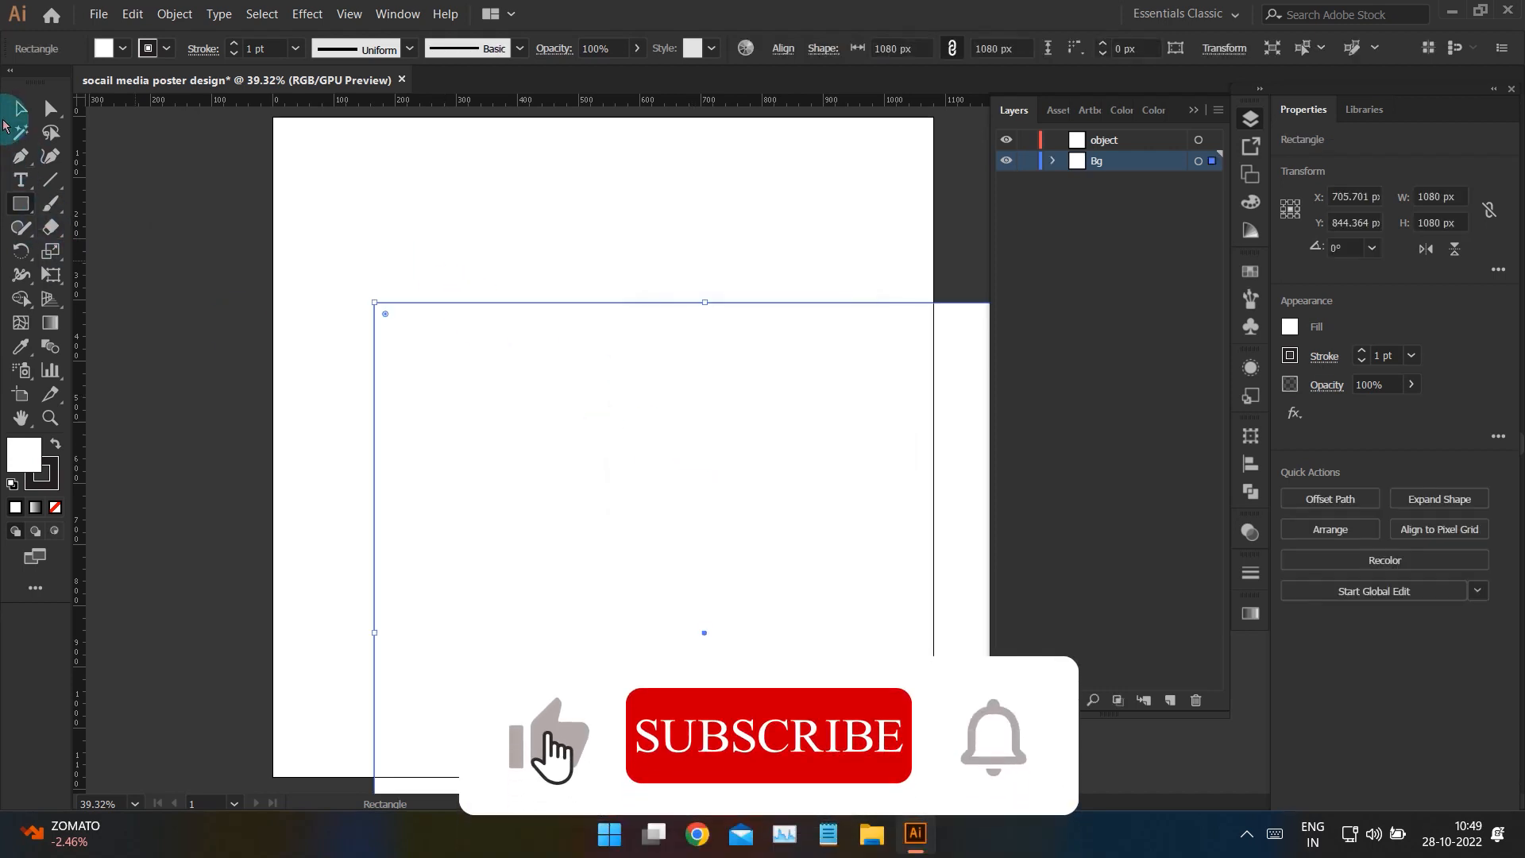
Set alignment to the artboard and center the rectangle on it horizontally and vertically.
click(20, 109)
scroll(624, 406, down, 1)
drag(731, 406, 658, 375)
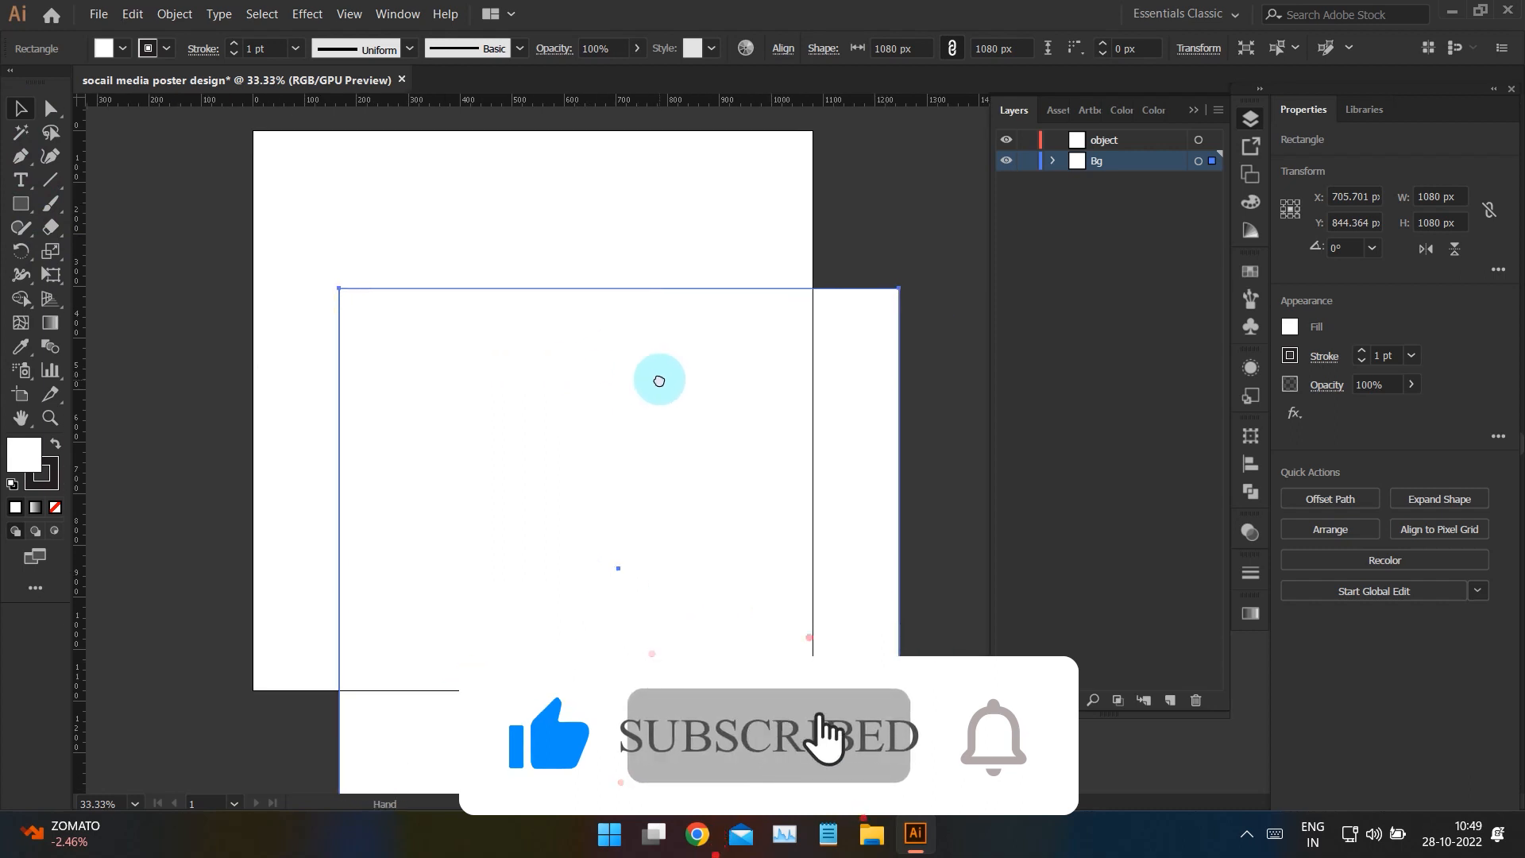
click(385, 18)
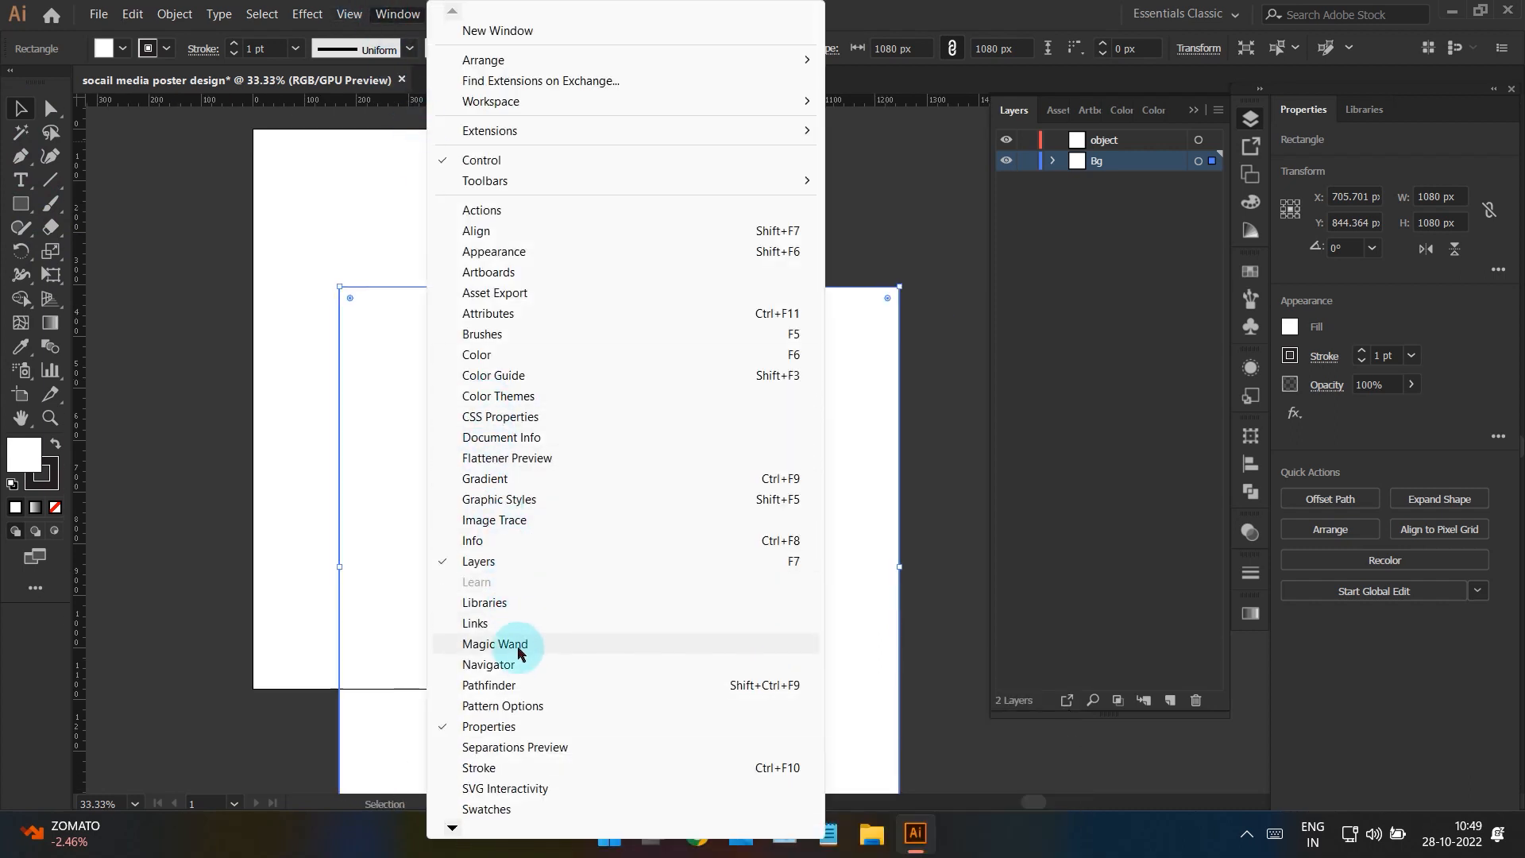
click(477, 230)
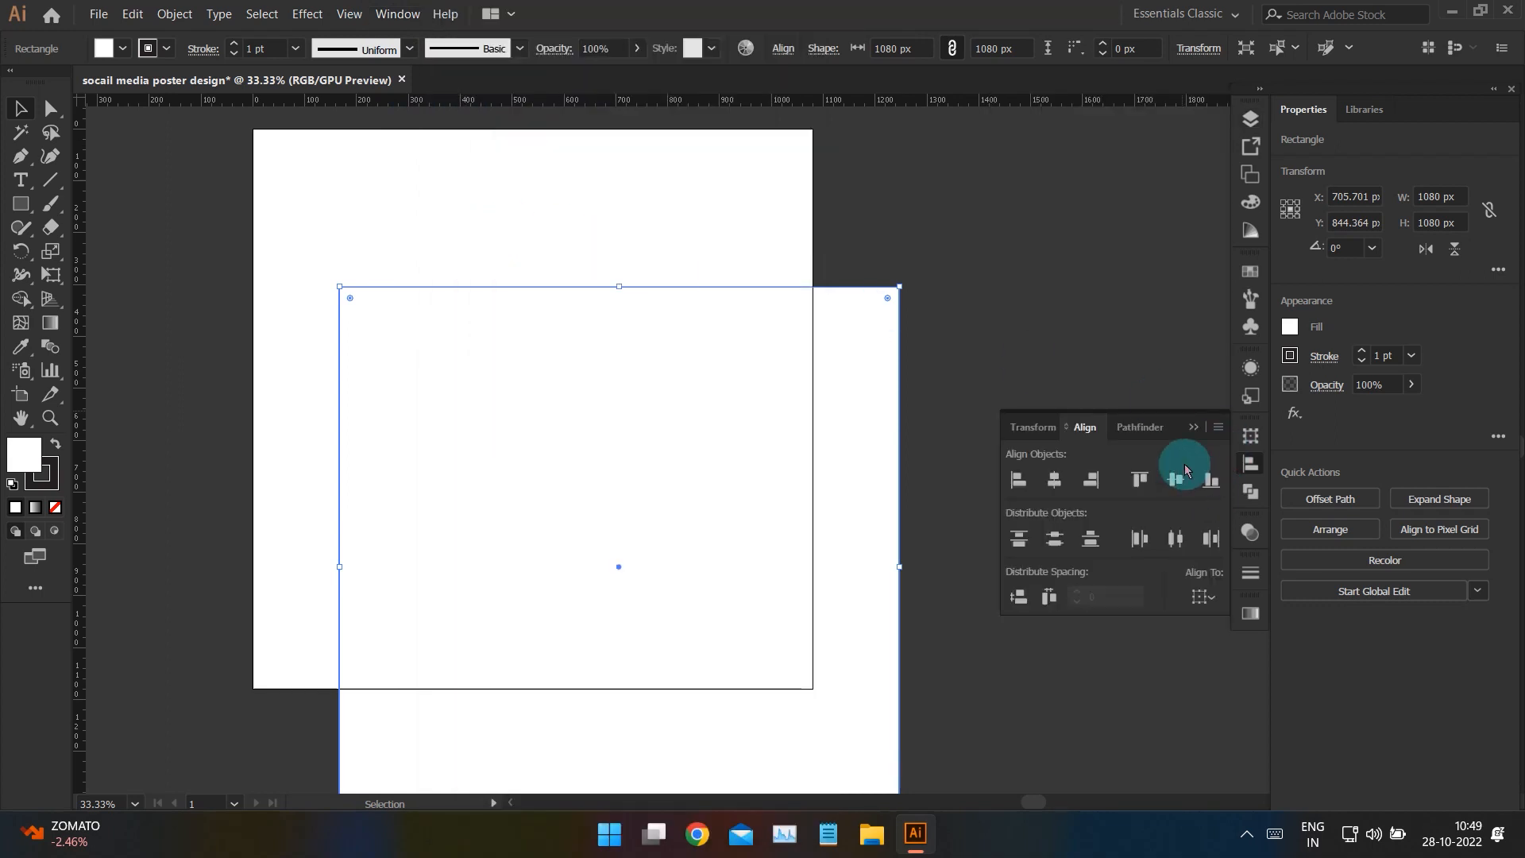
click(1202, 596)
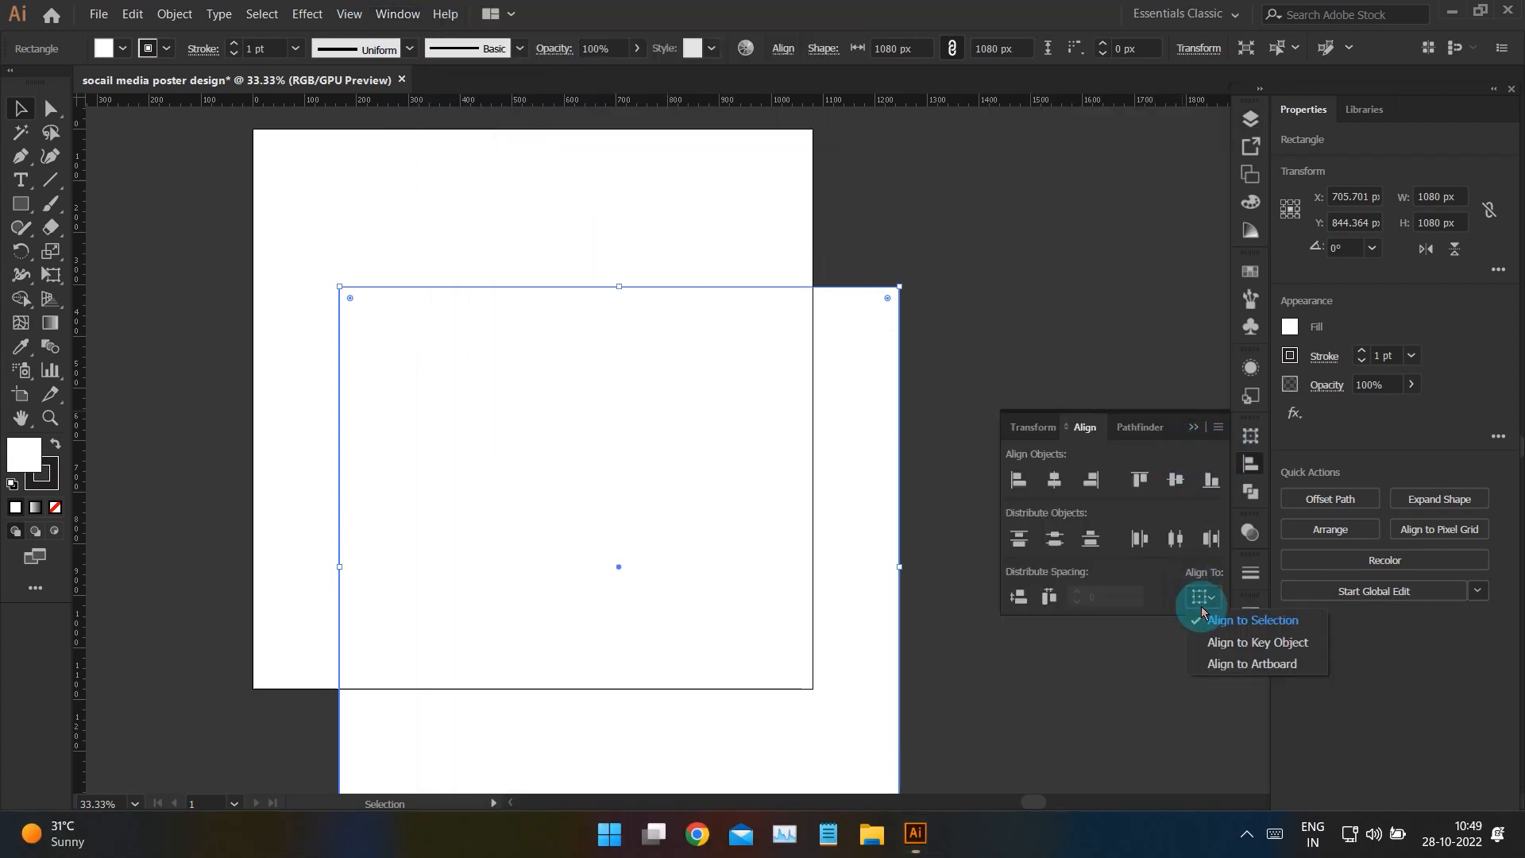
click(1262, 664)
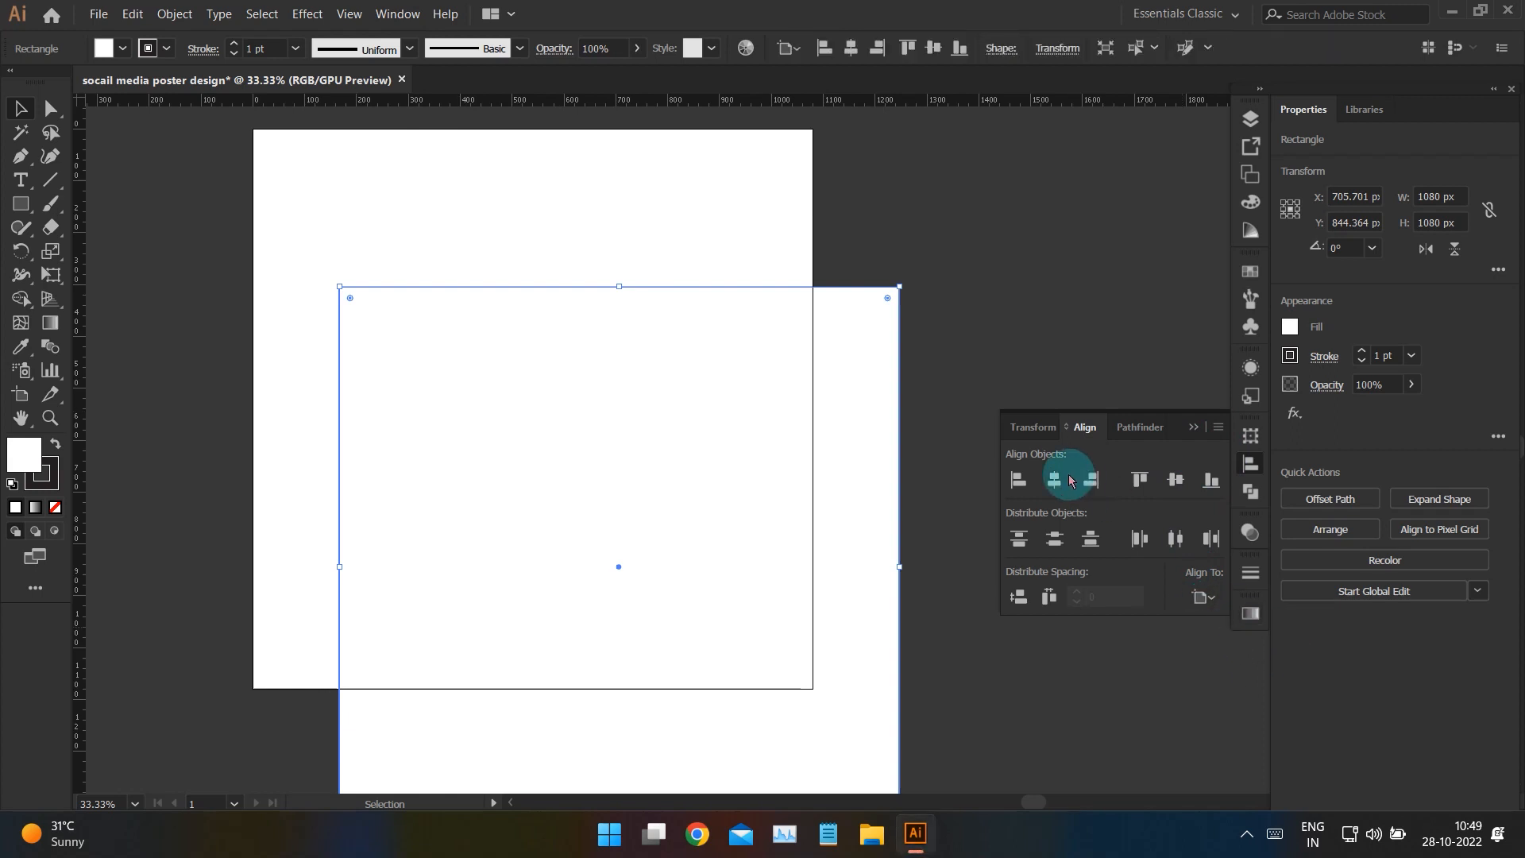
click(1054, 479)
click(1177, 481)
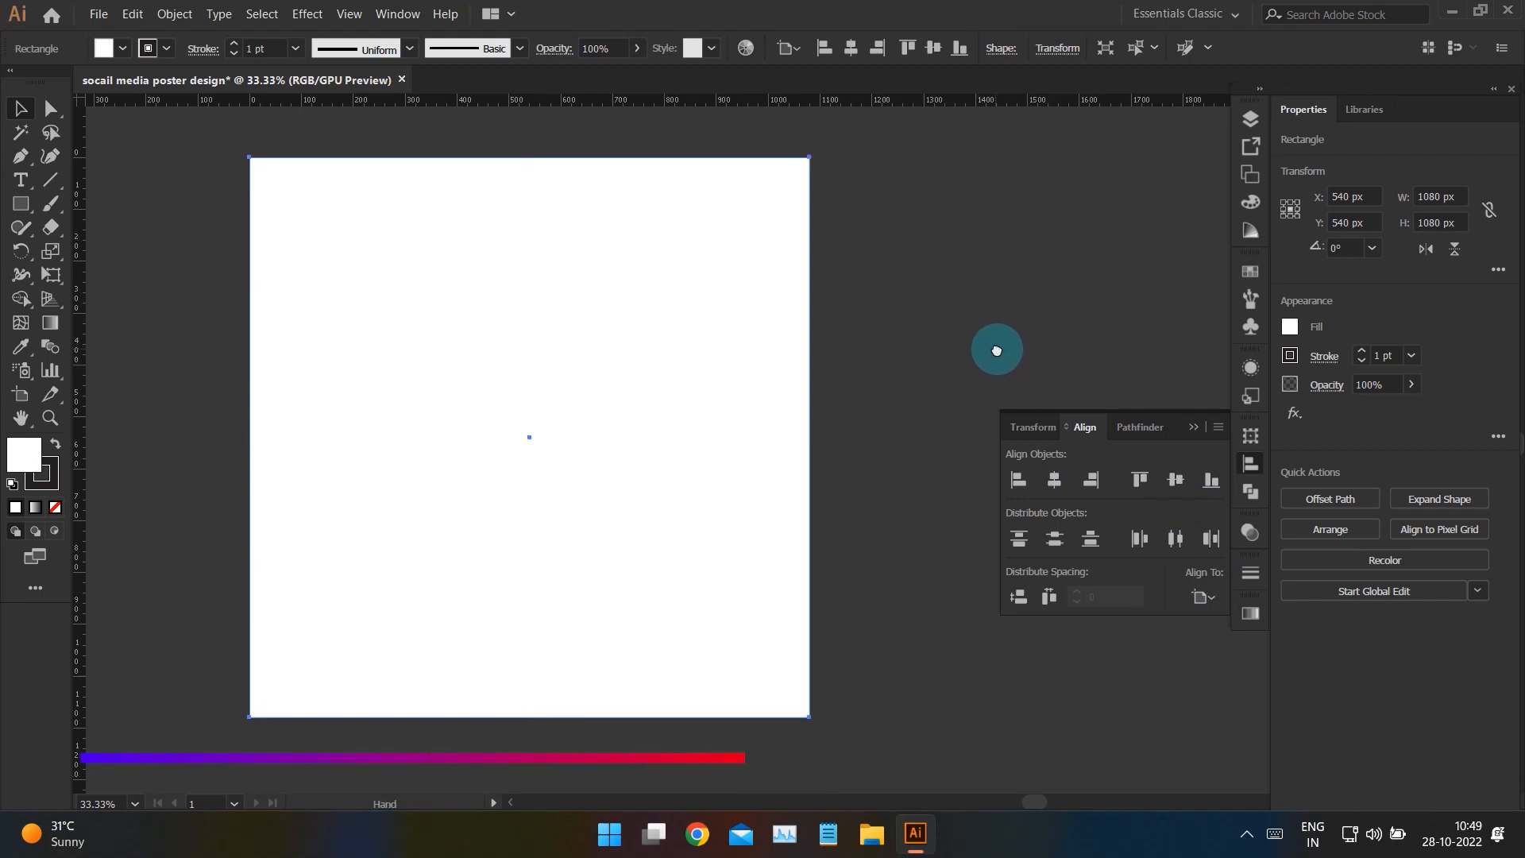
Lock the selected background rectangle.
drag(997, 350, 1010, 374)
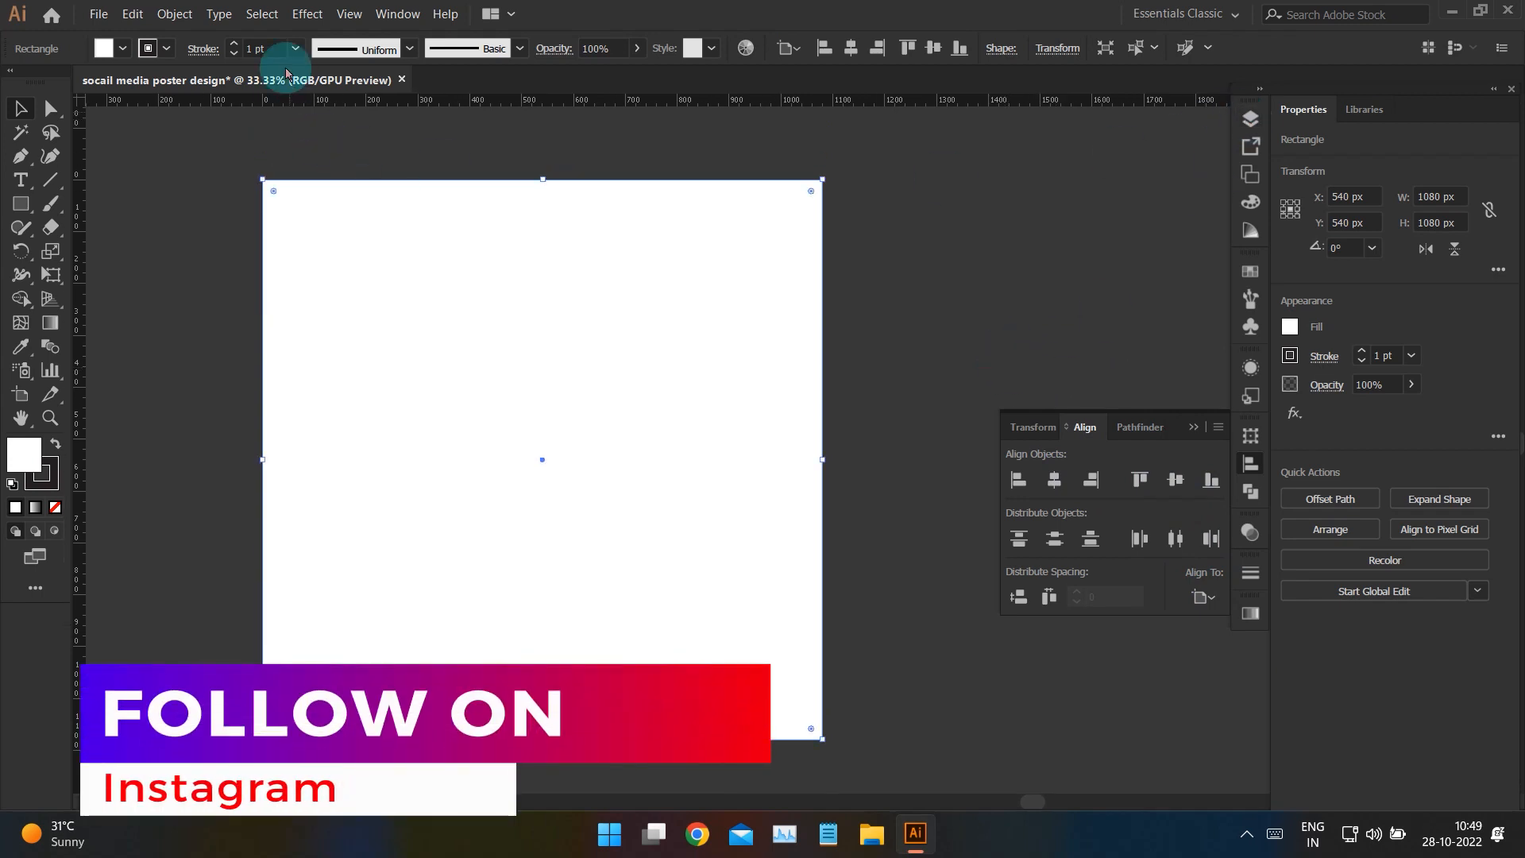
click(174, 14)
mouse_move(201, 150)
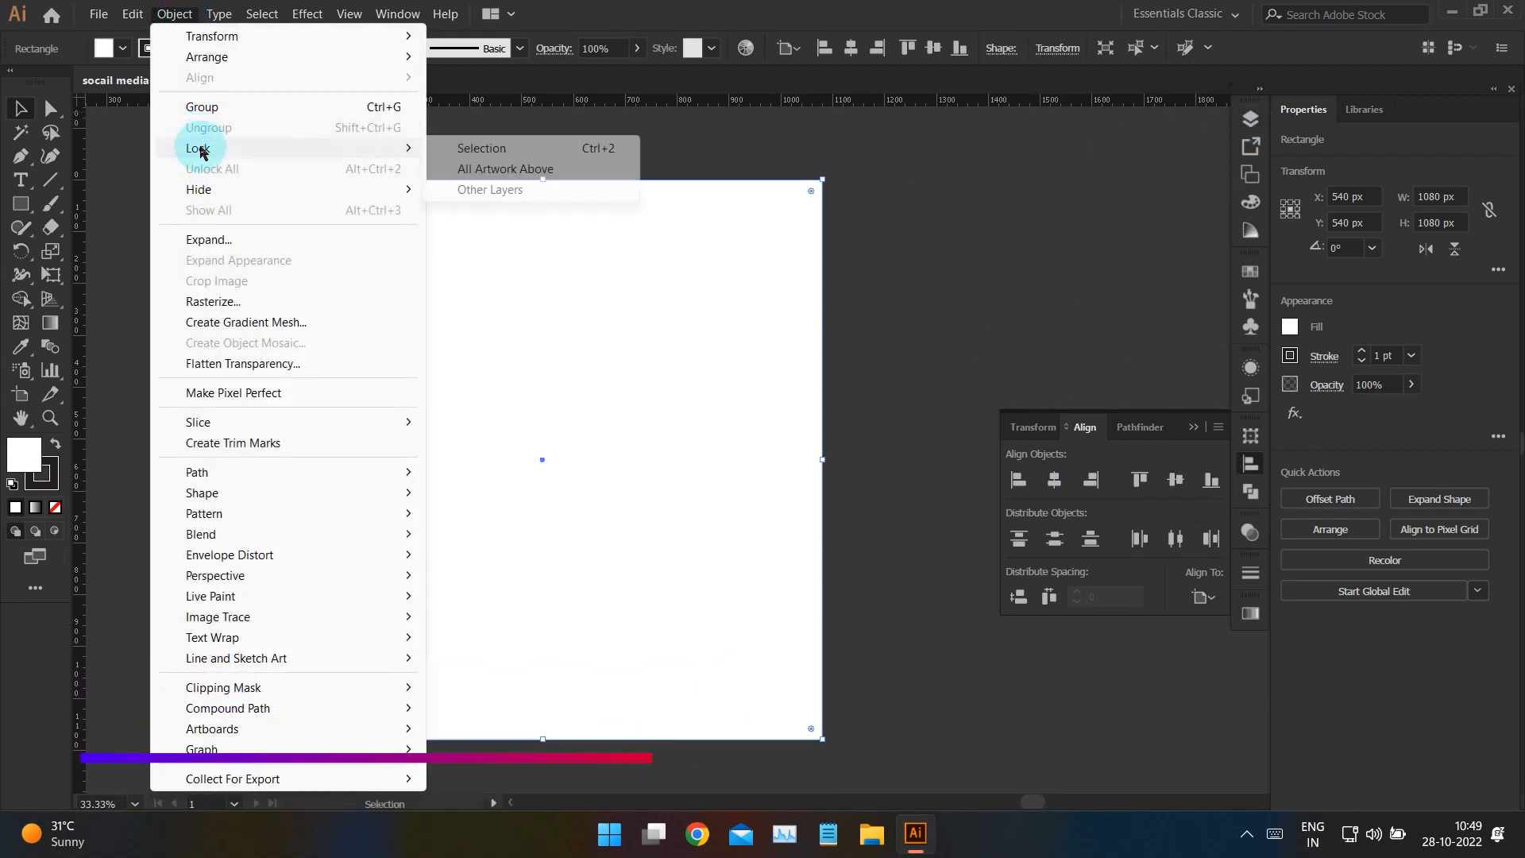
click(483, 149)
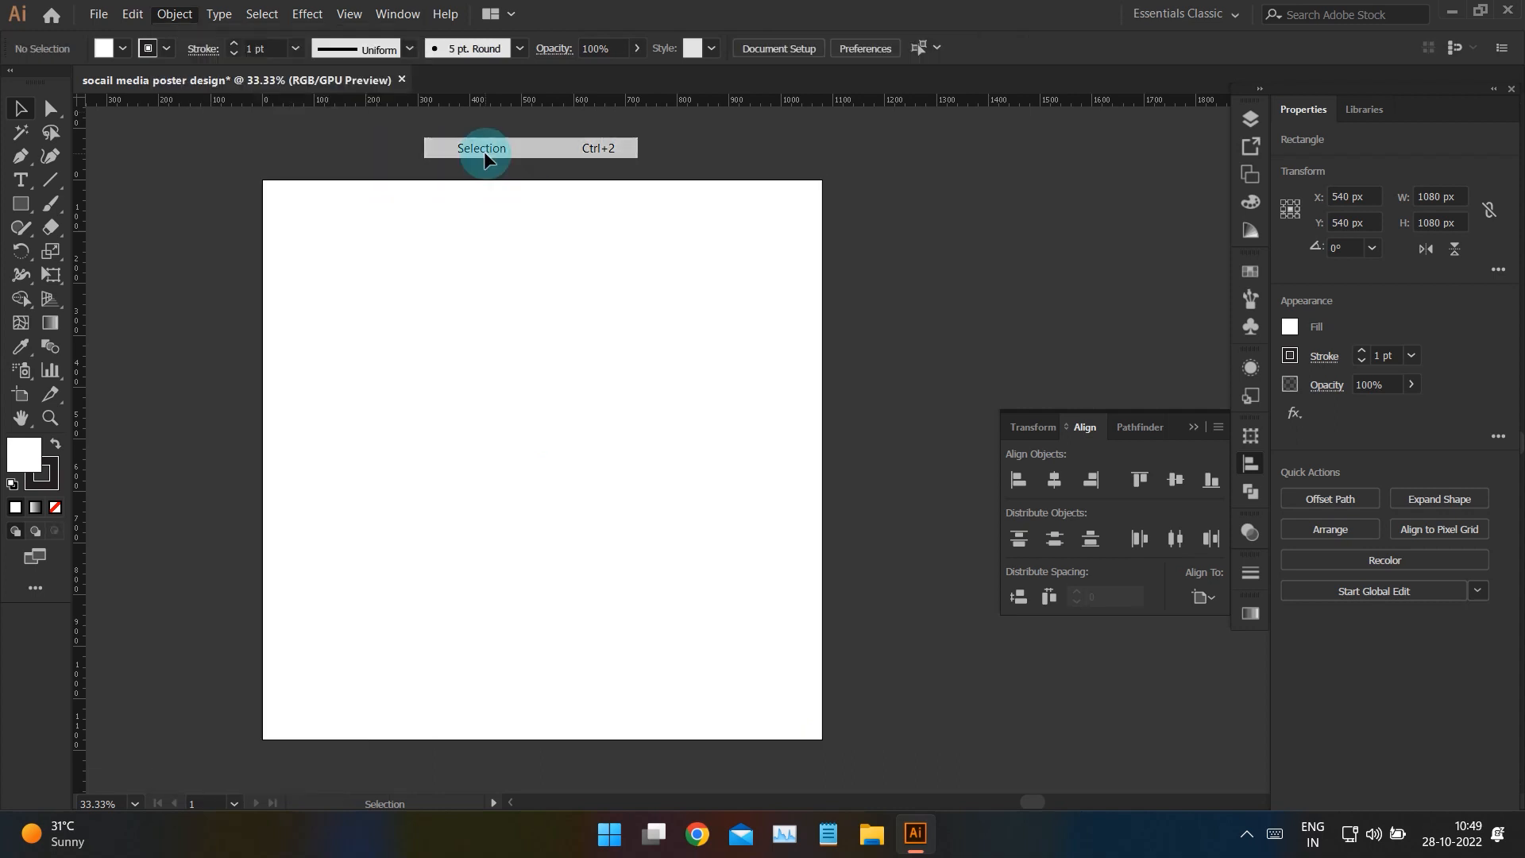
Draw a rounded rectangle about 866 × 851 px on the object layer, inside the artboard, and increase its corner rounding.
click(1262, 113)
click(926, 227)
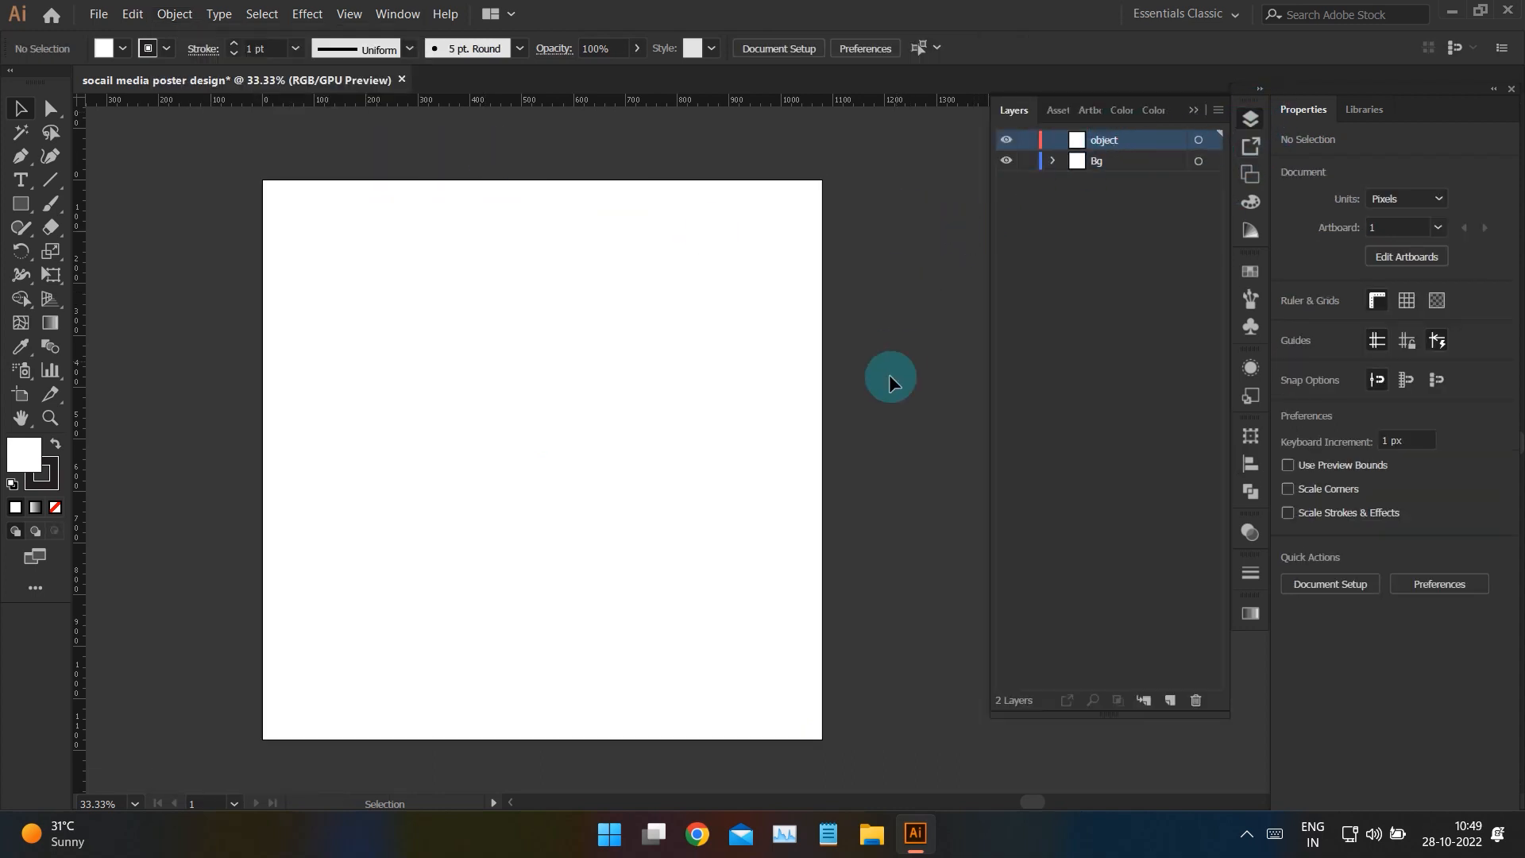
drag(885, 384, 873, 396)
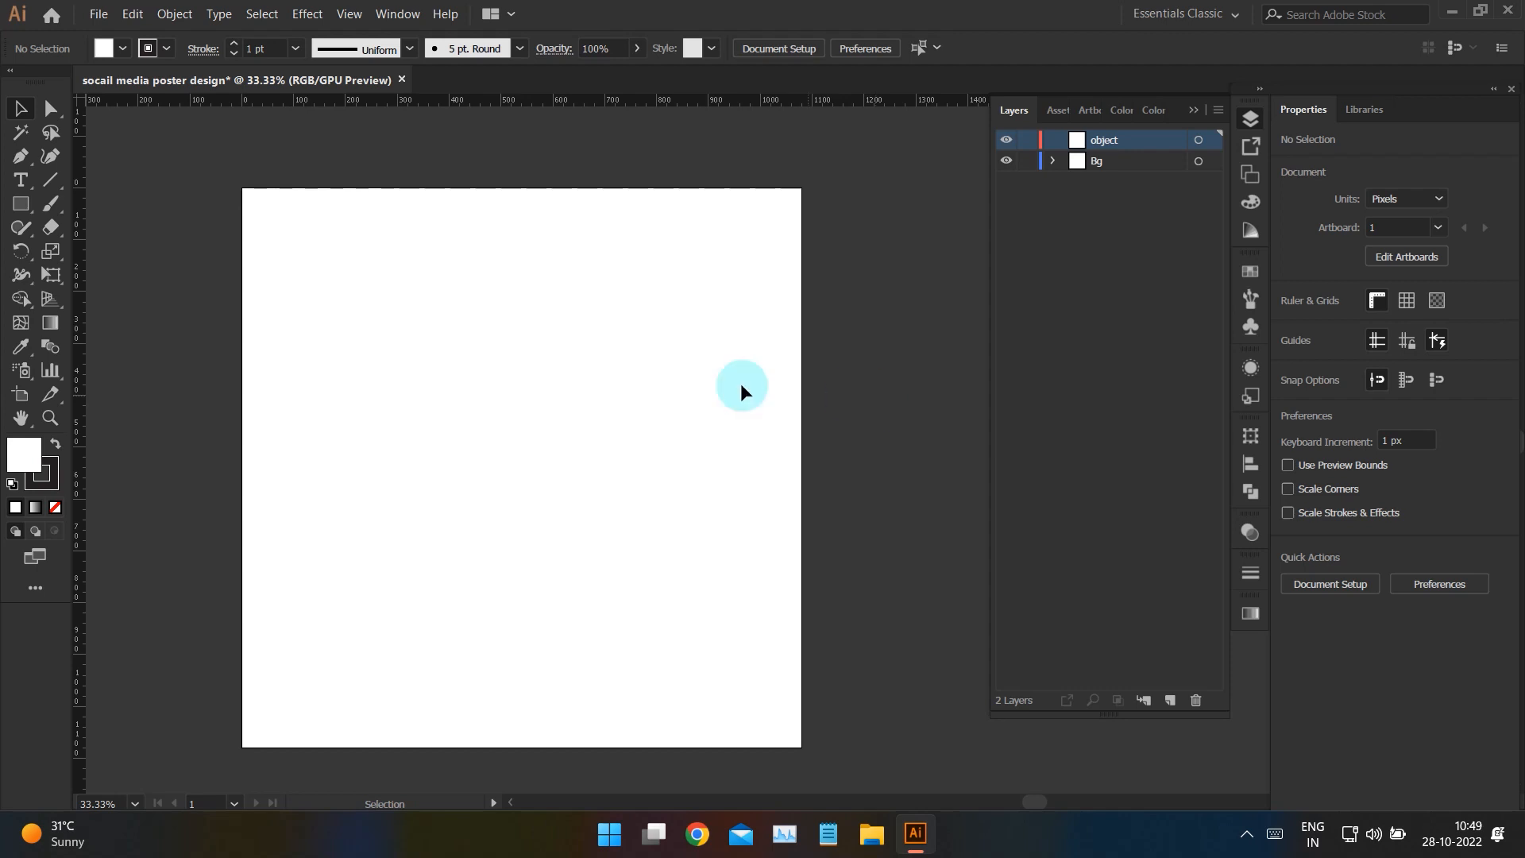
click(20, 206)
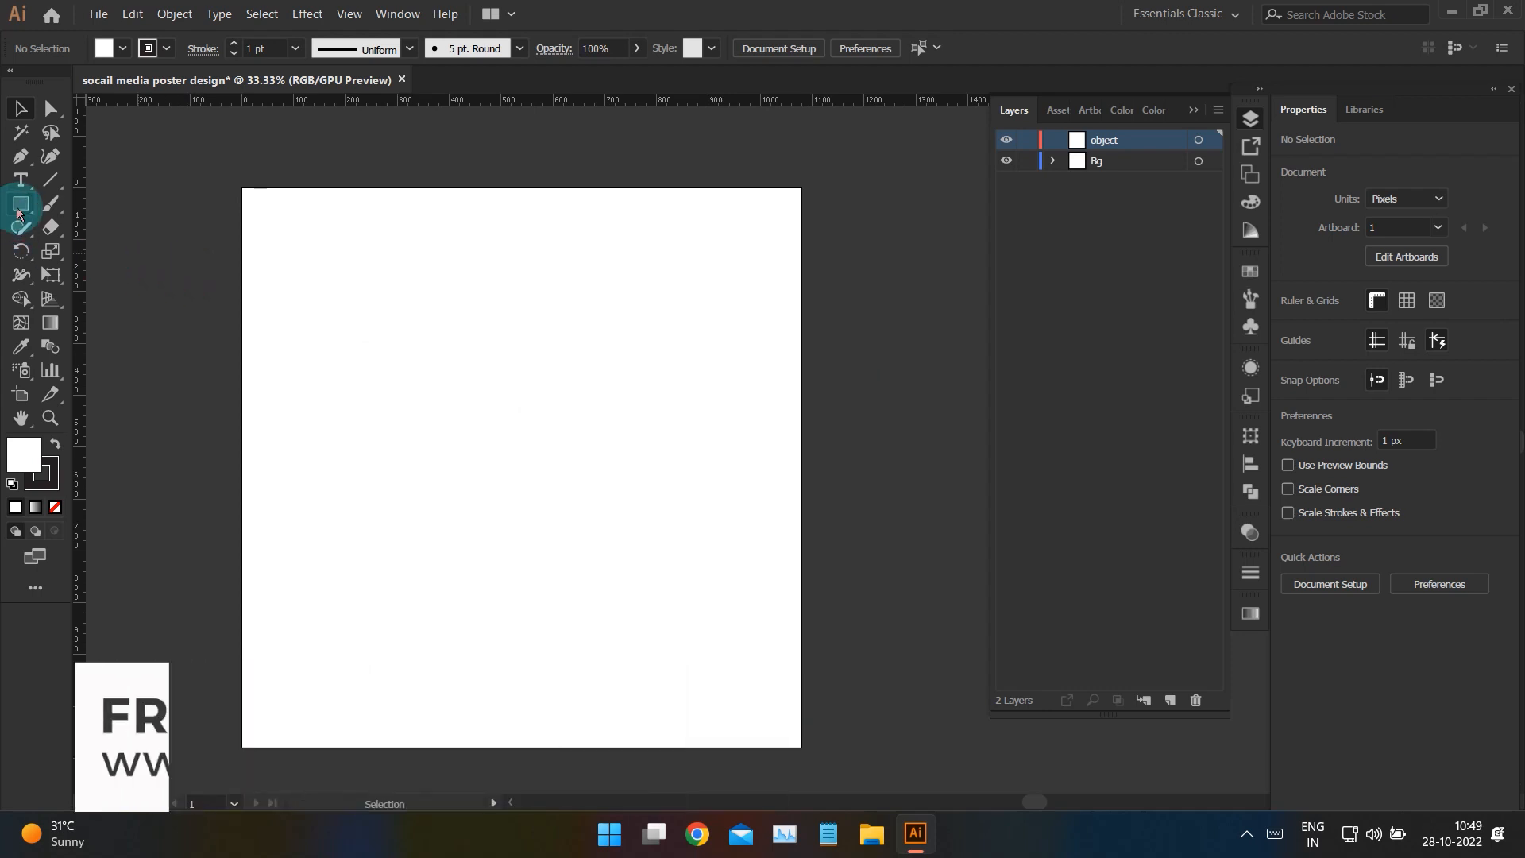
click(145, 228)
mouse_move(359, 285)
mouse_down()
mouse_move(622, 581)
mouse_move(592, 532)
mouse_move(752, 676)
mouse_up()
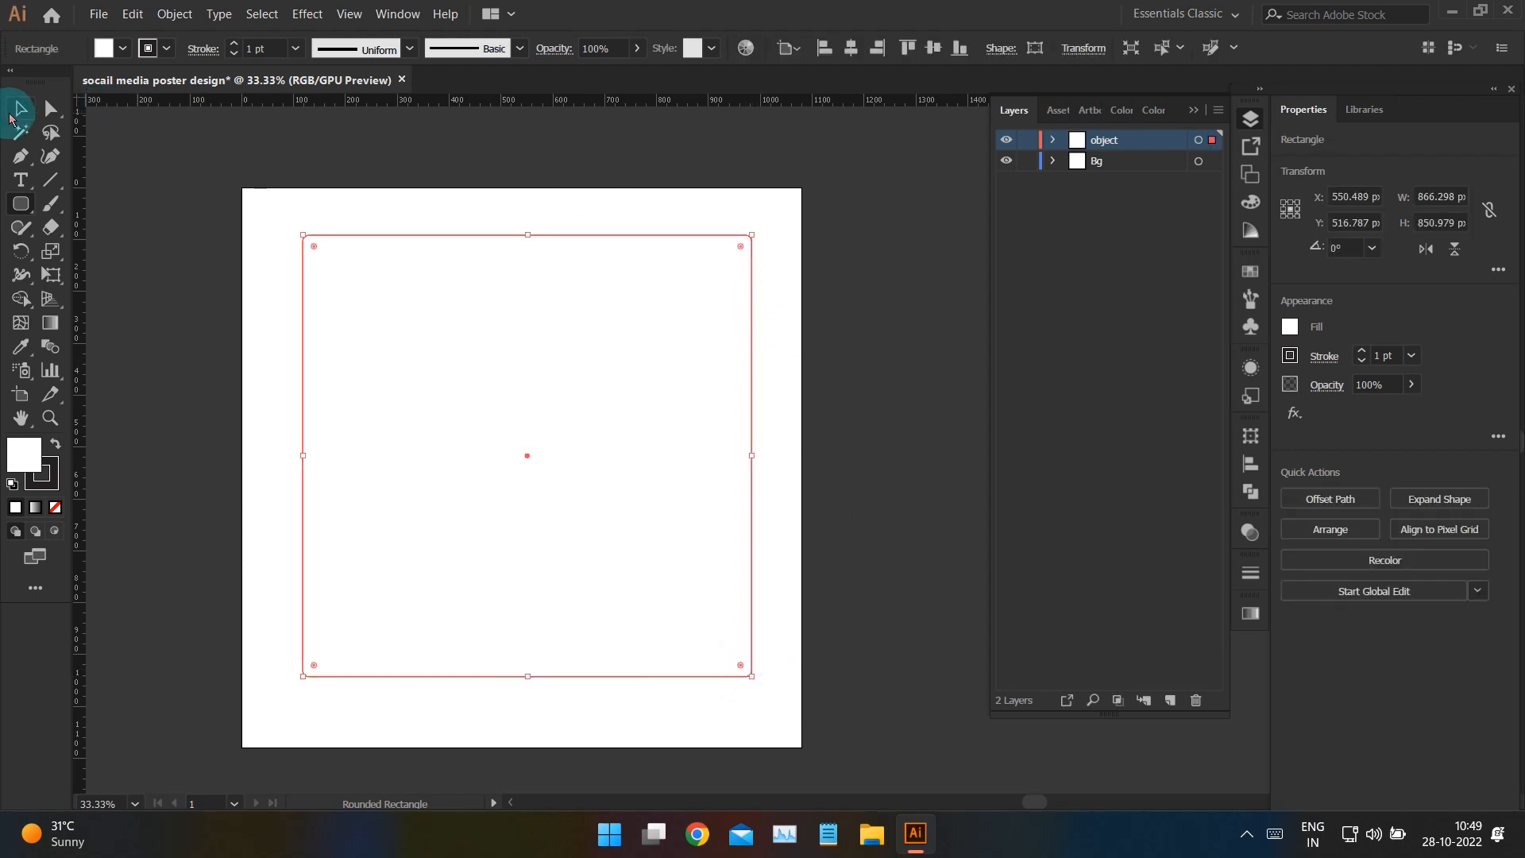
mouse_move(317, 248)
mouse_down()
mouse_move(334, 286)
mouse_move(312, 269)
mouse_up()
click(50, 118)
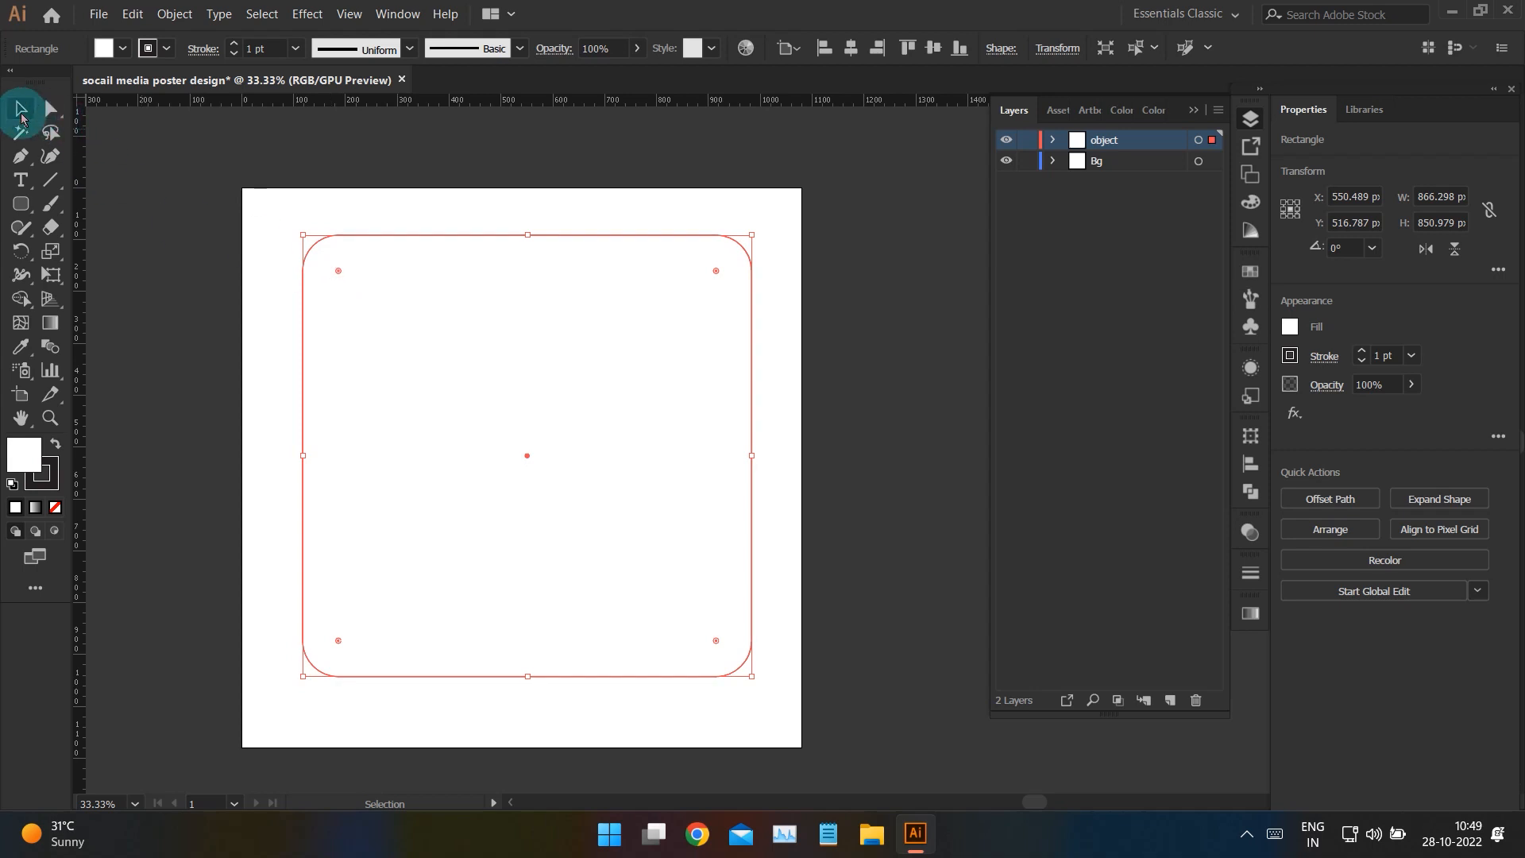
Fill the rounded rectangle with the dark blue swatch and deselect it.
click(96, 52)
click(124, 50)
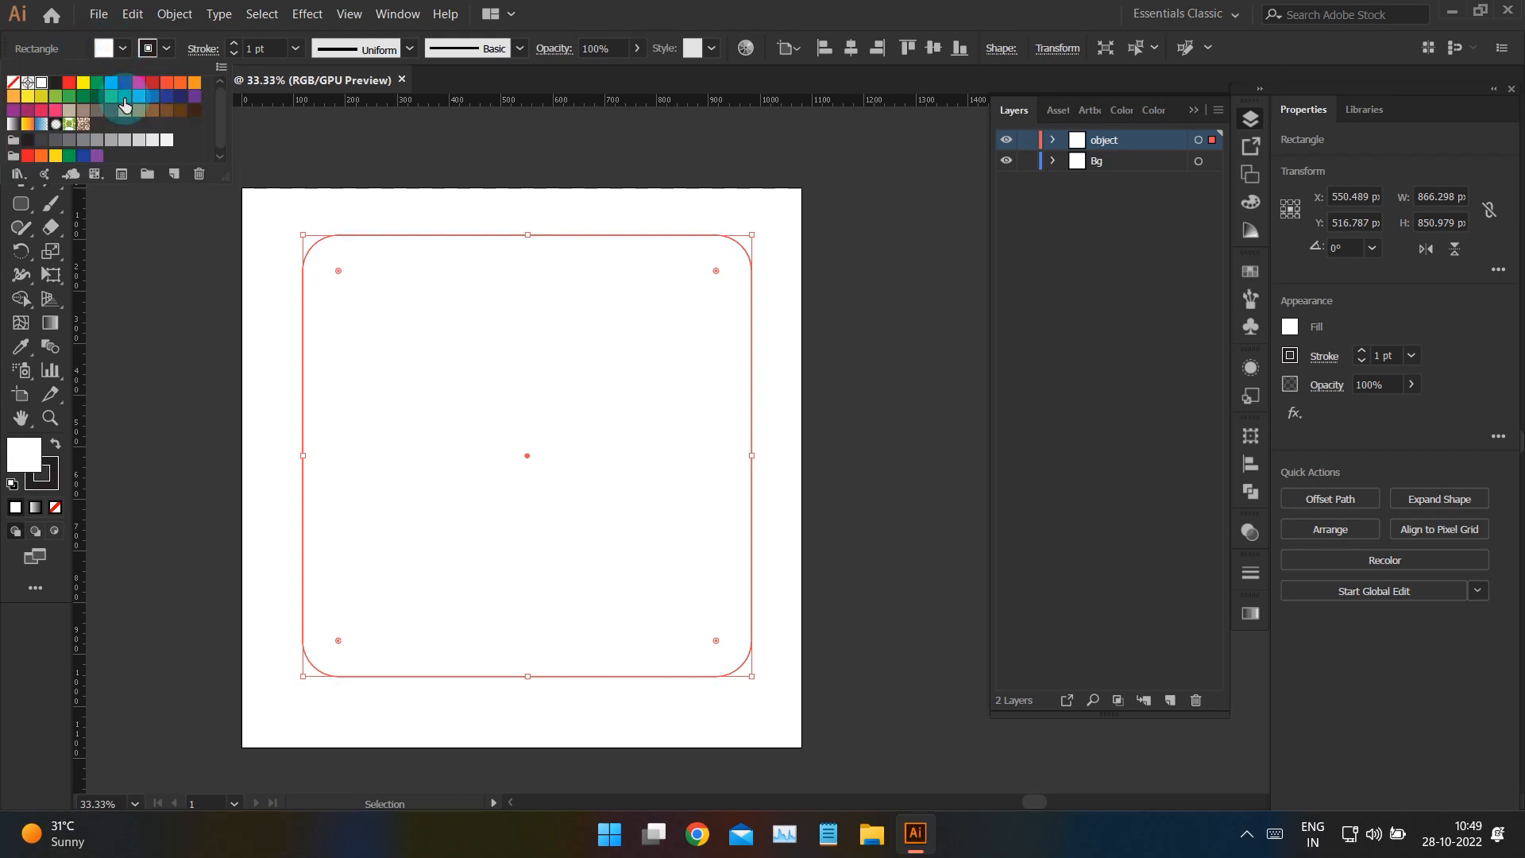
click(166, 99)
click(156, 282)
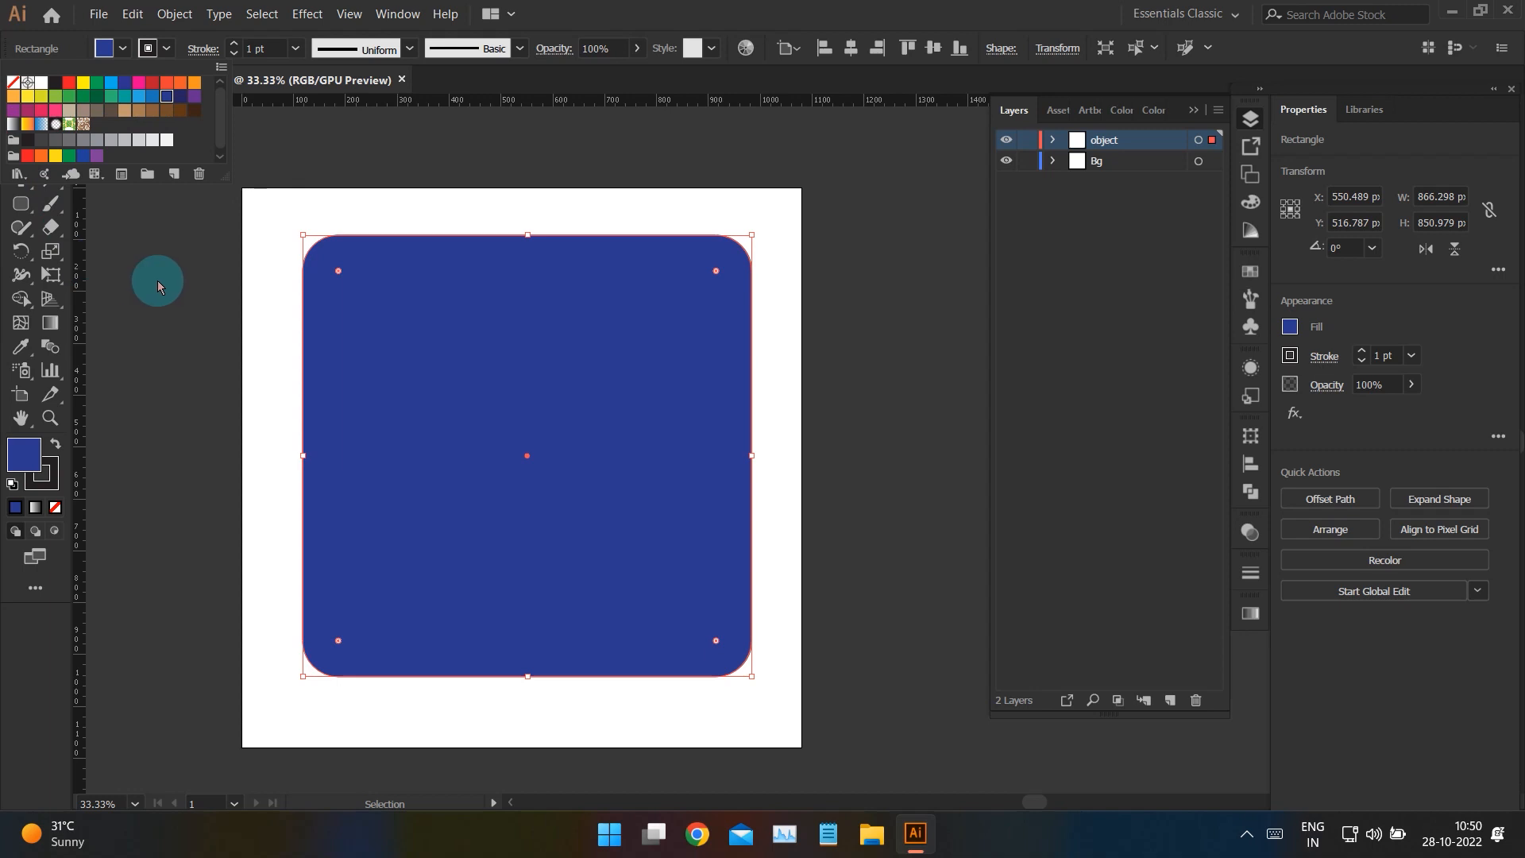
click(857, 309)
click(620, 374)
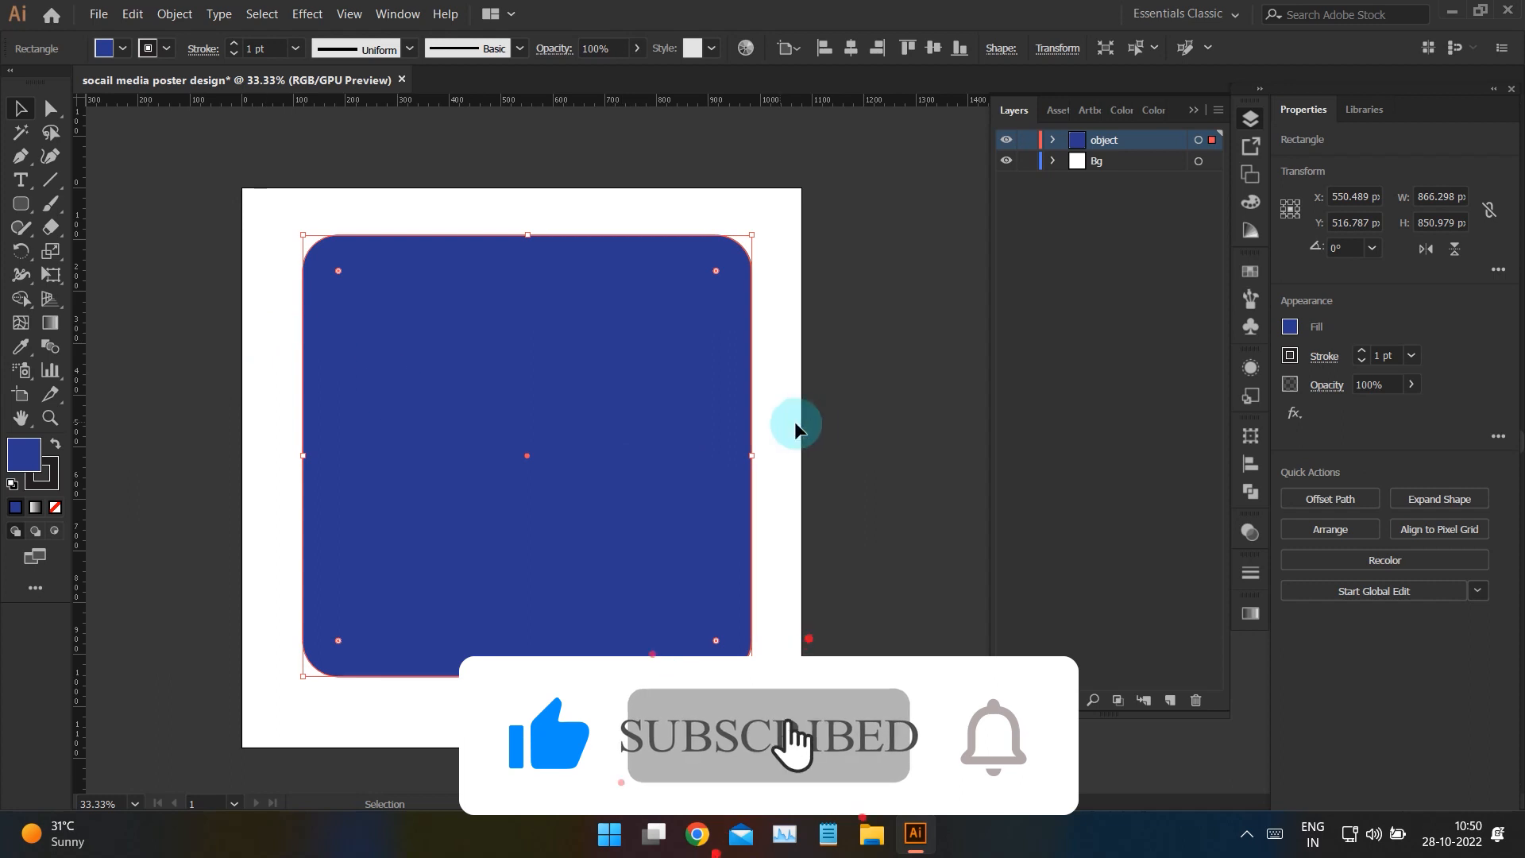
click(850, 421)
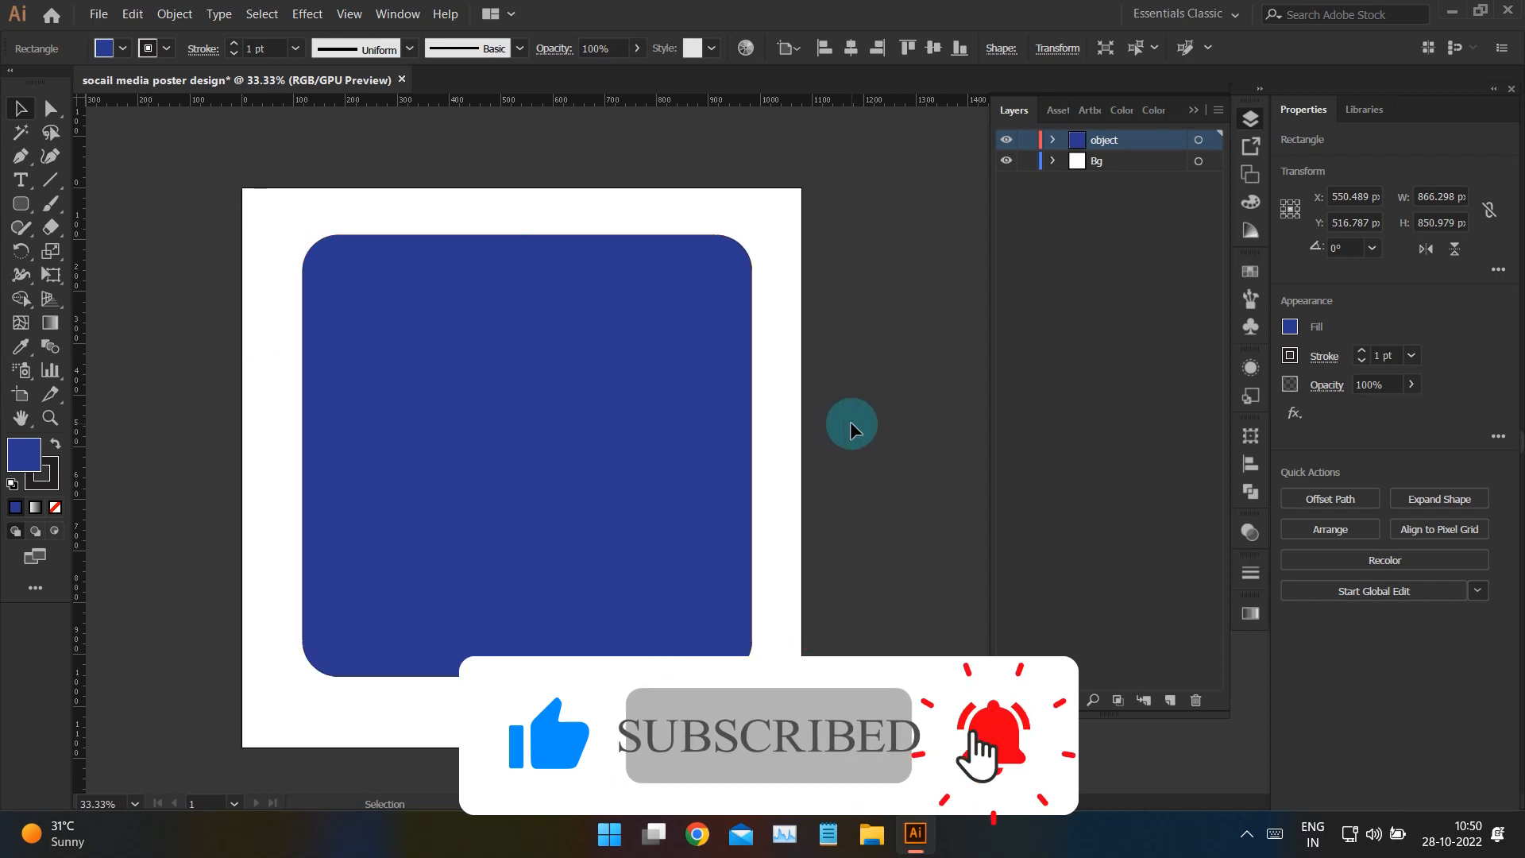
Add the point text "modern" in the upper-left area of the blue rounded rectangle.
click(32, 191)
click(397, 304)
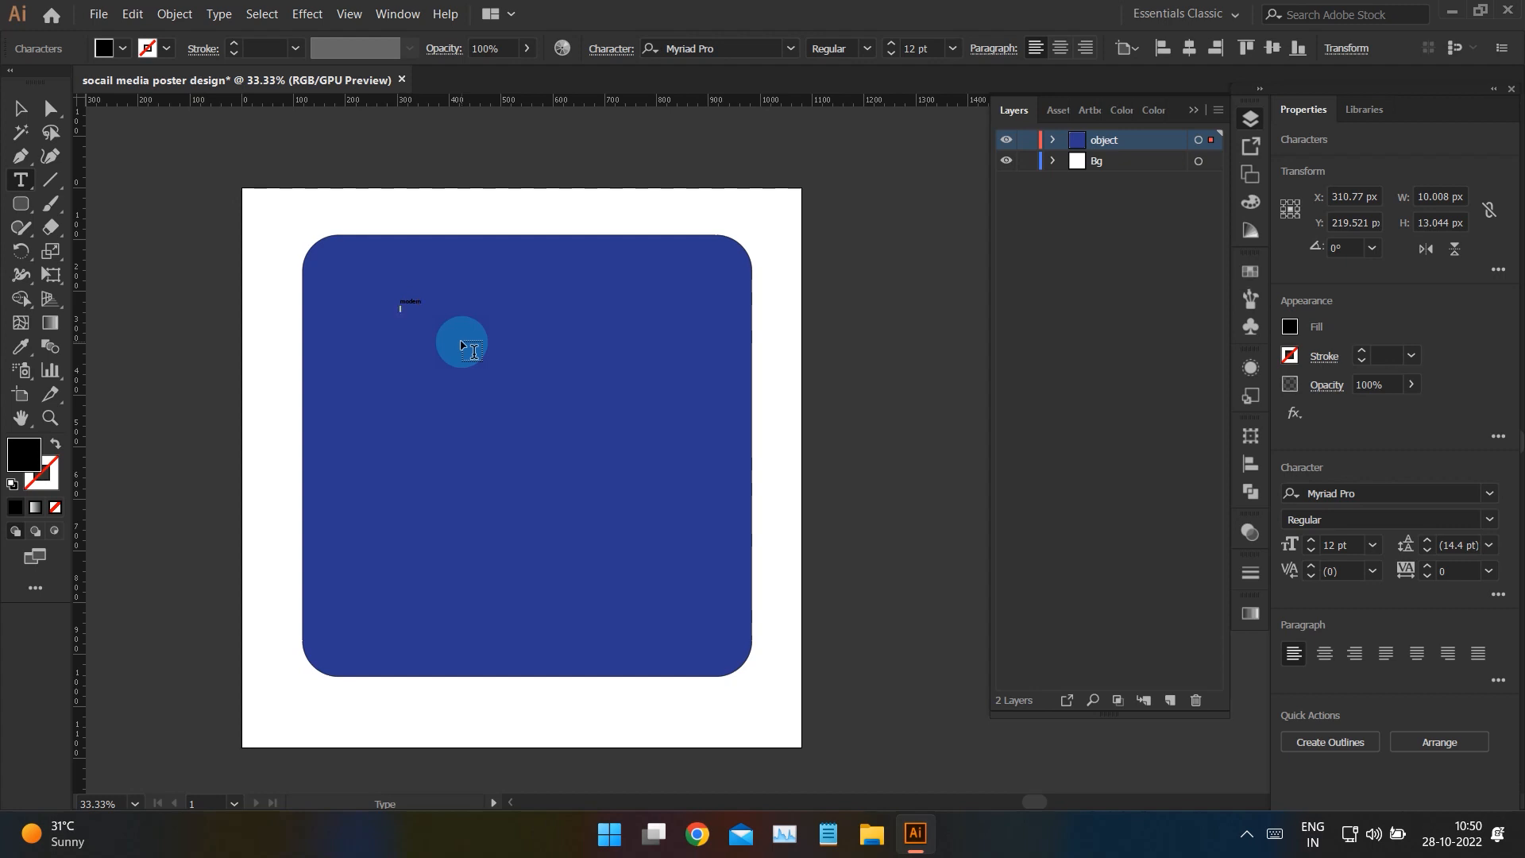
click(22, 105)
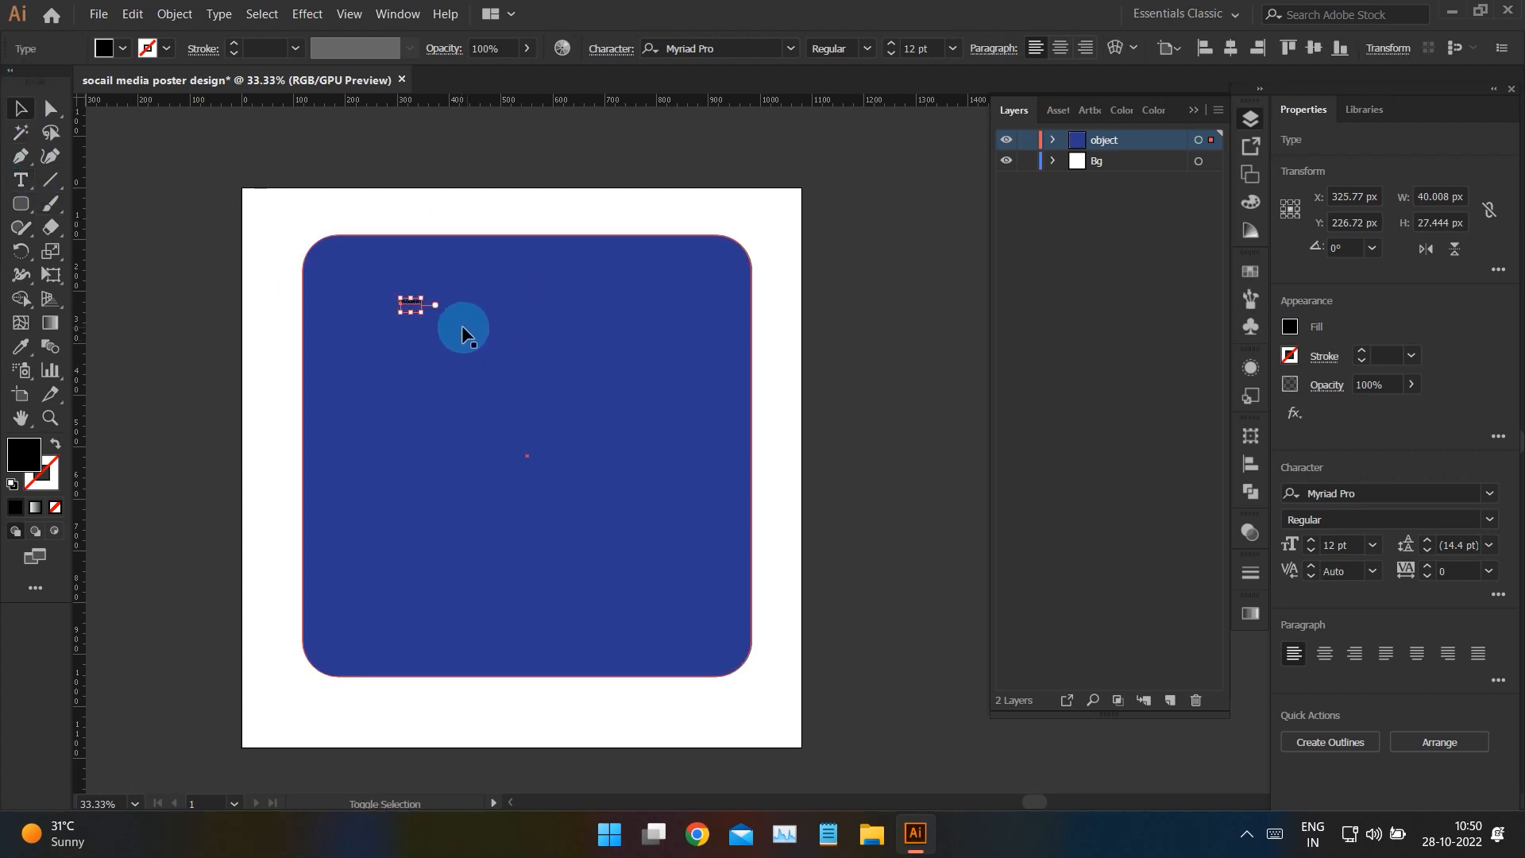
Scale the "modern" text up to about 107 pt.
shift+click(421, 315)
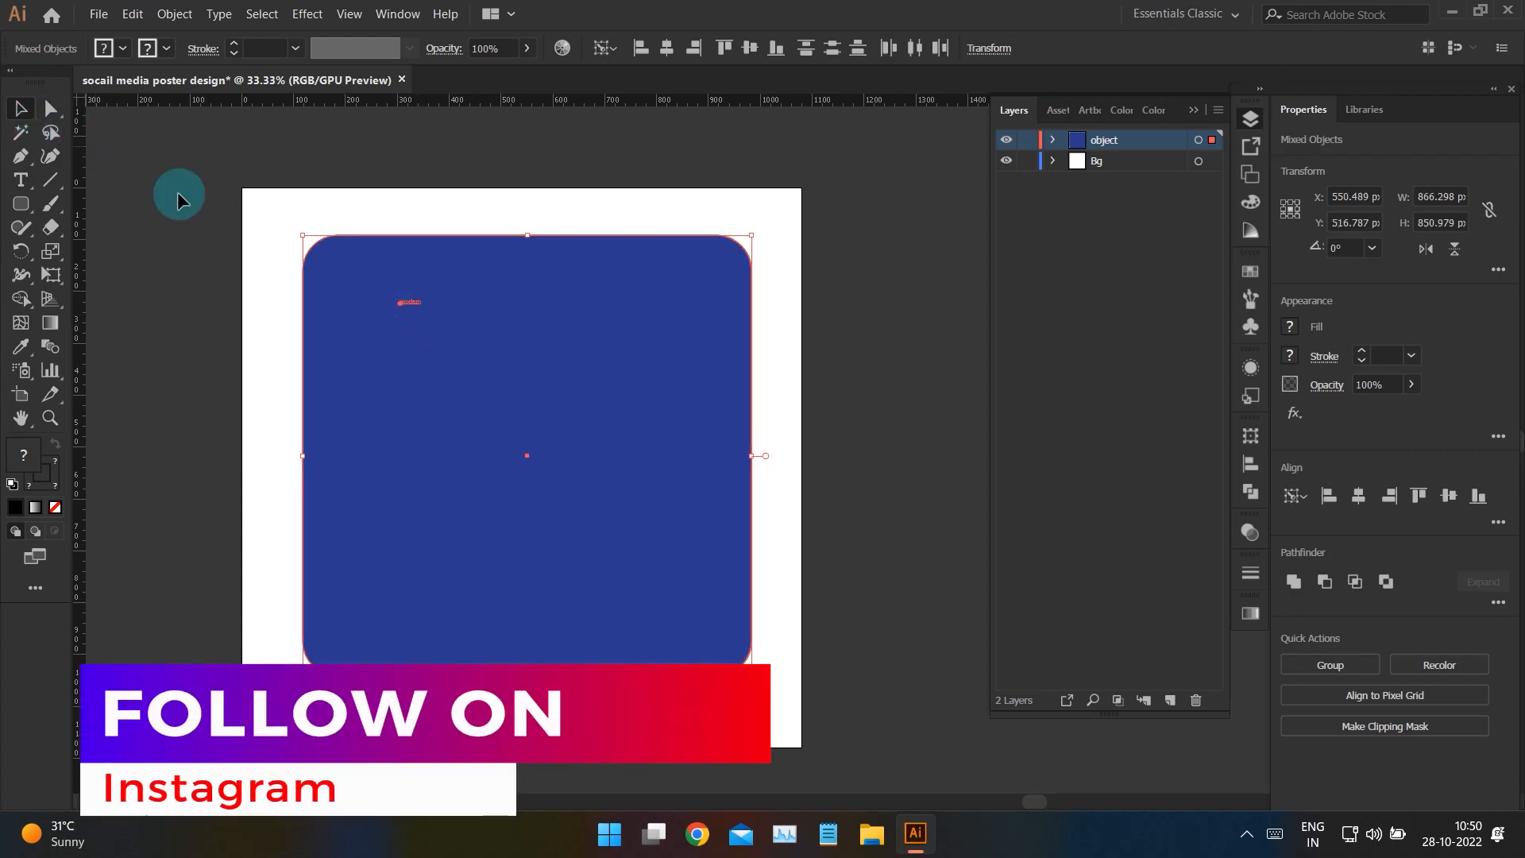
click(767, 337)
scroll(423, 313, up, 2)
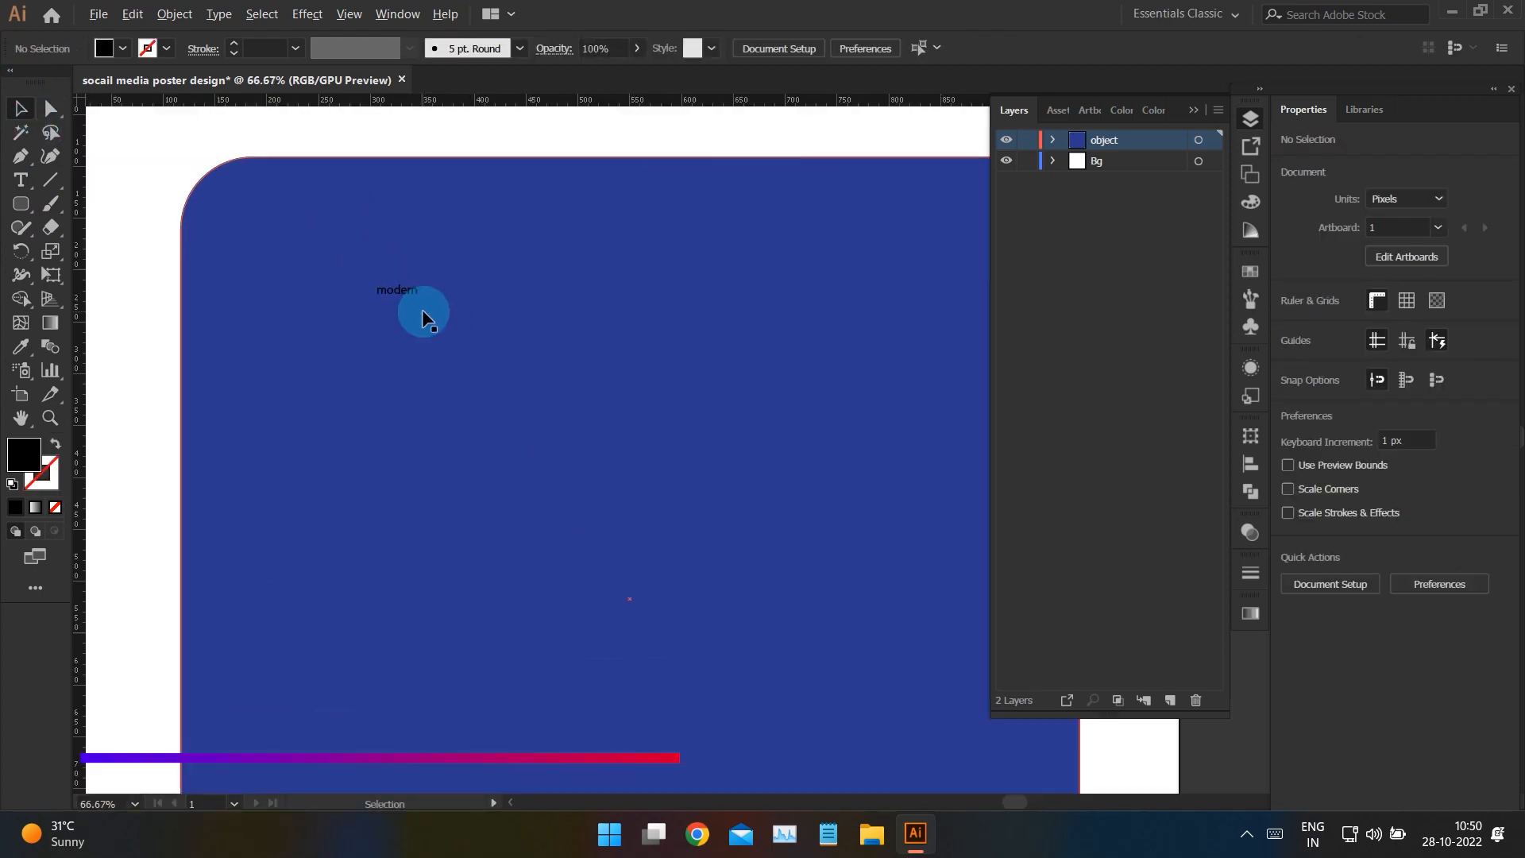
click(411, 298)
drag(419, 316, 742, 535)
Set the "modern" text in Montserrat Regular and shift it slightly to the right.
scroll(834, 442, down, 3)
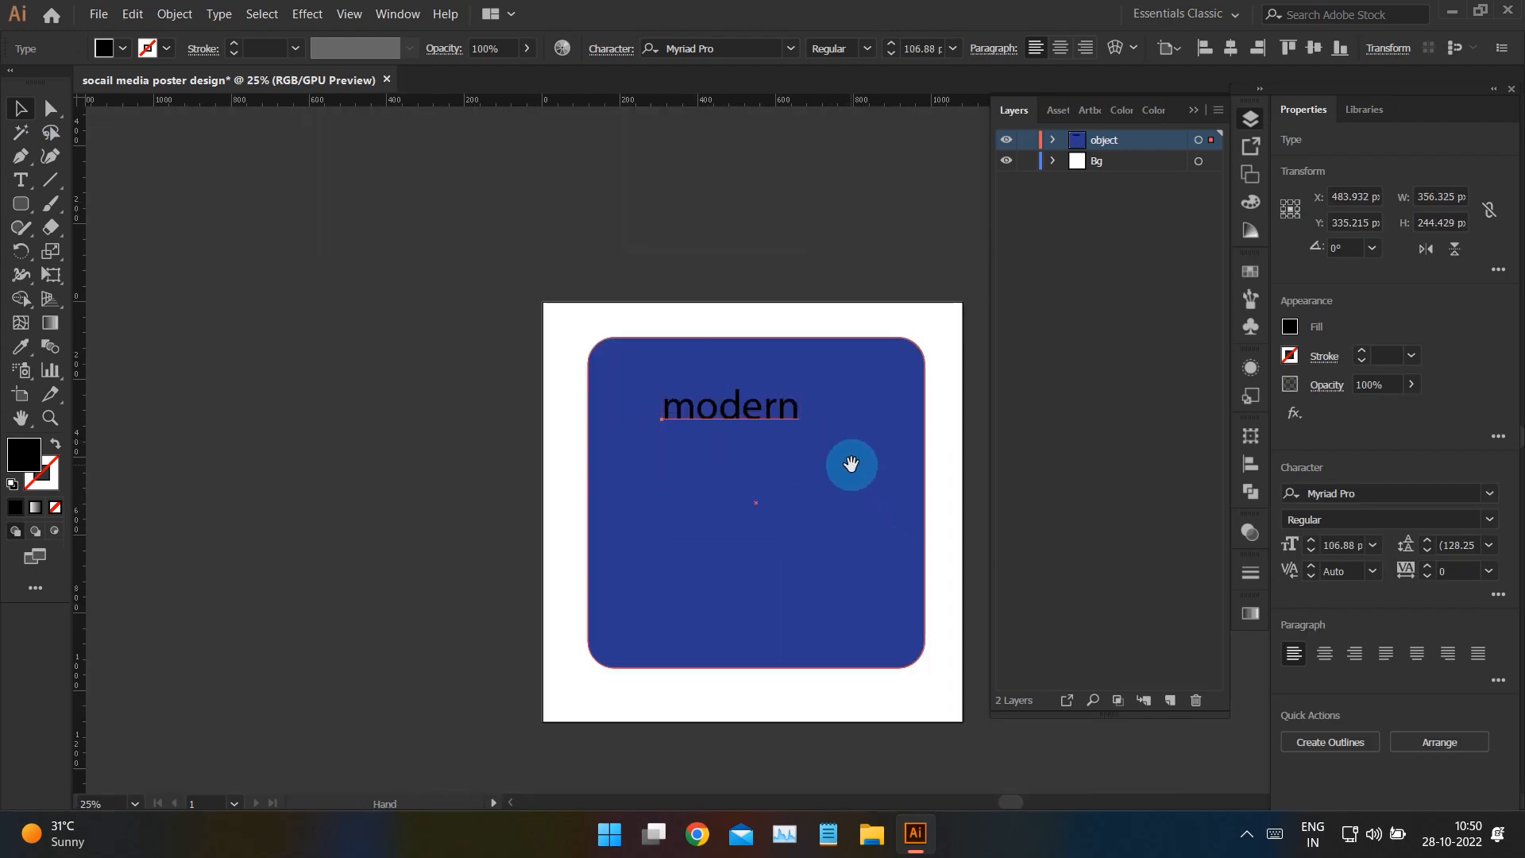
drag(851, 465, 681, 432)
scroll(681, 433, up, 2)
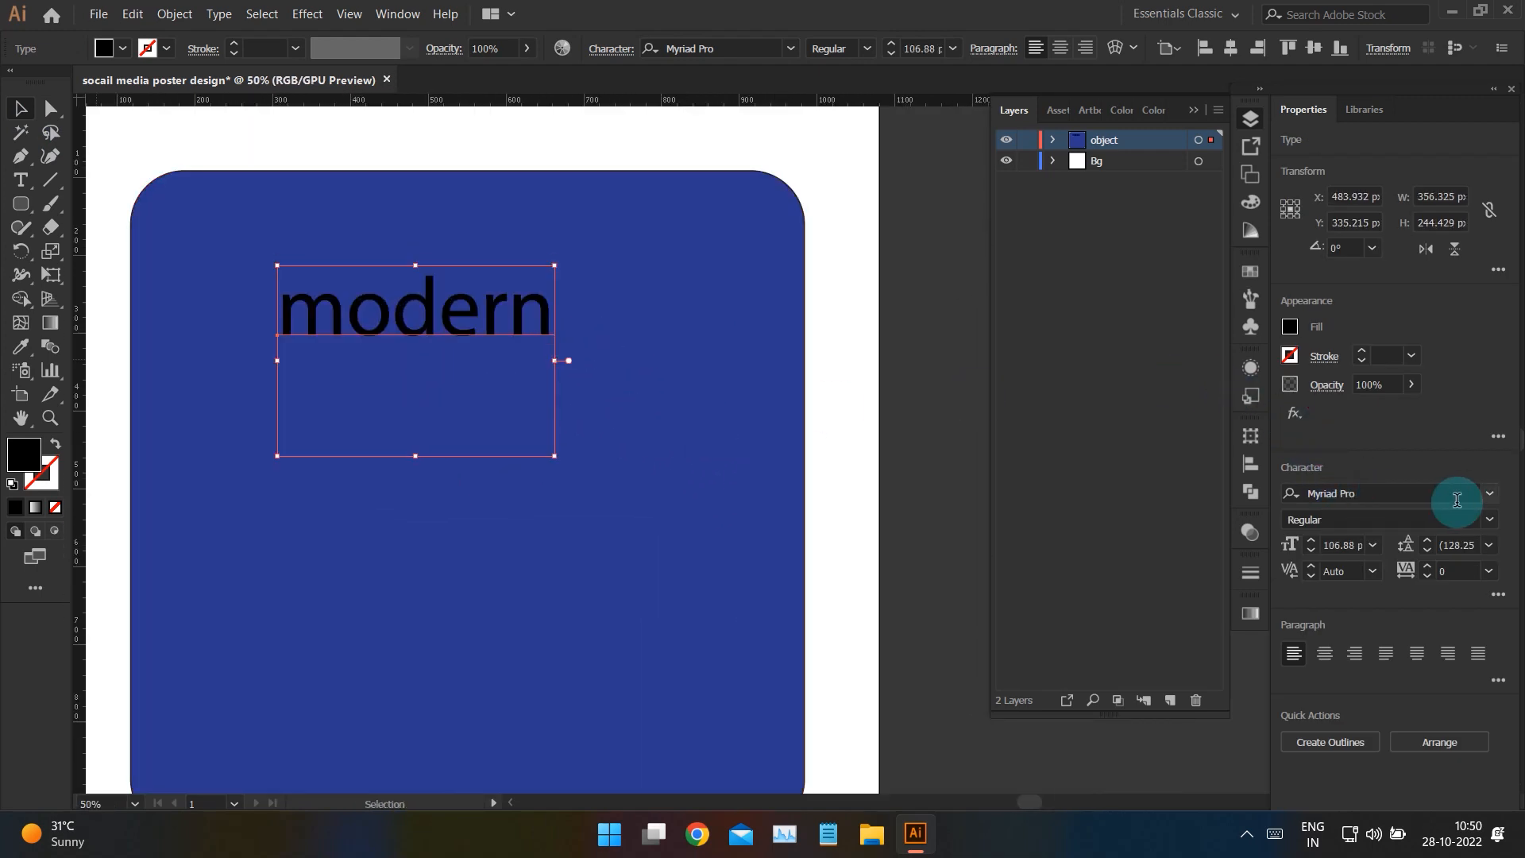
click(1492, 495)
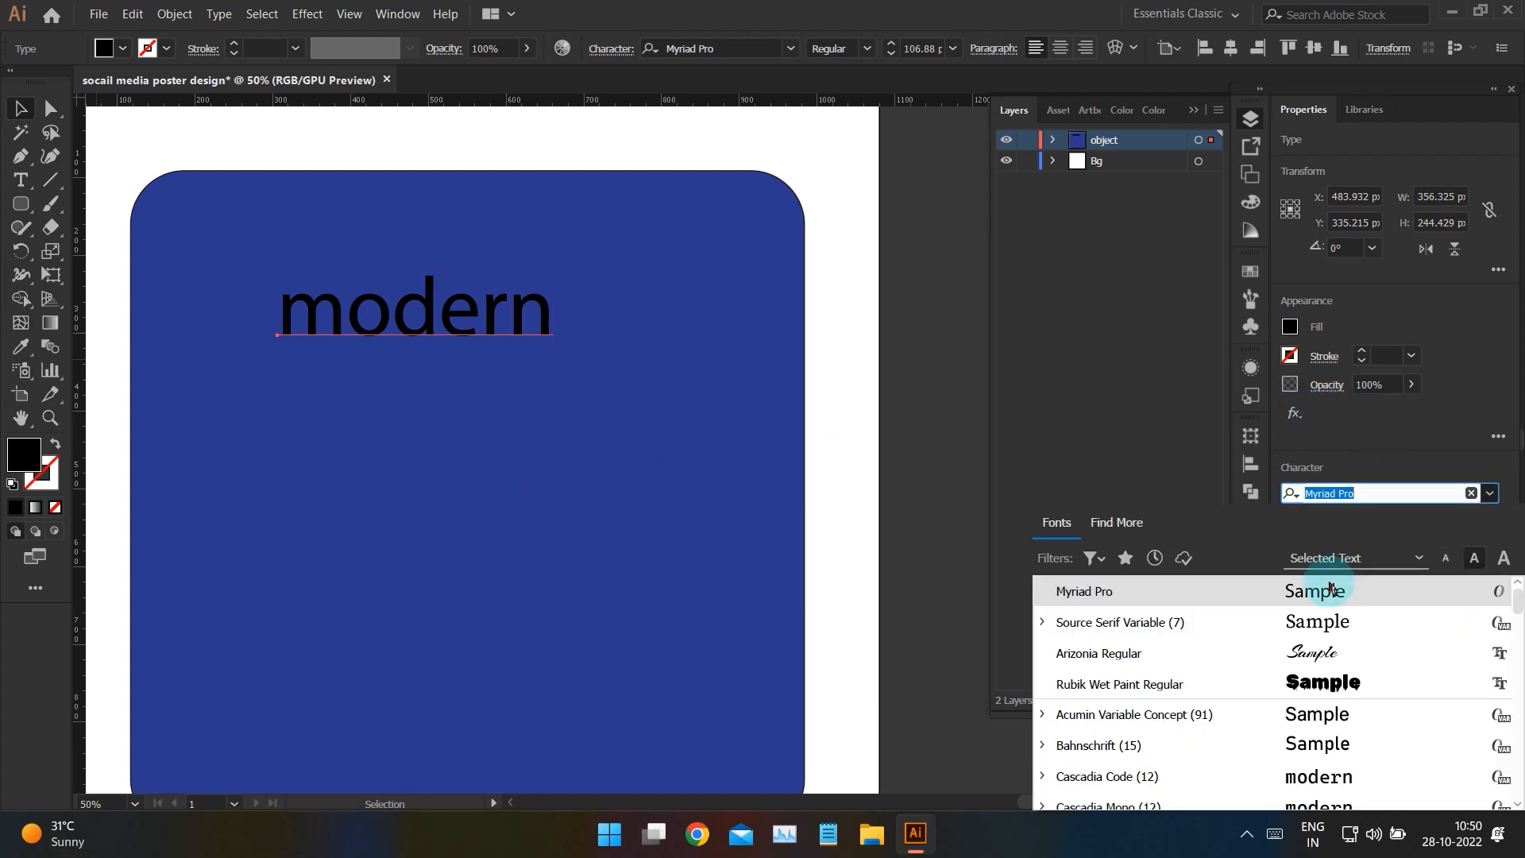
scroll(1202, 688, up, 1)
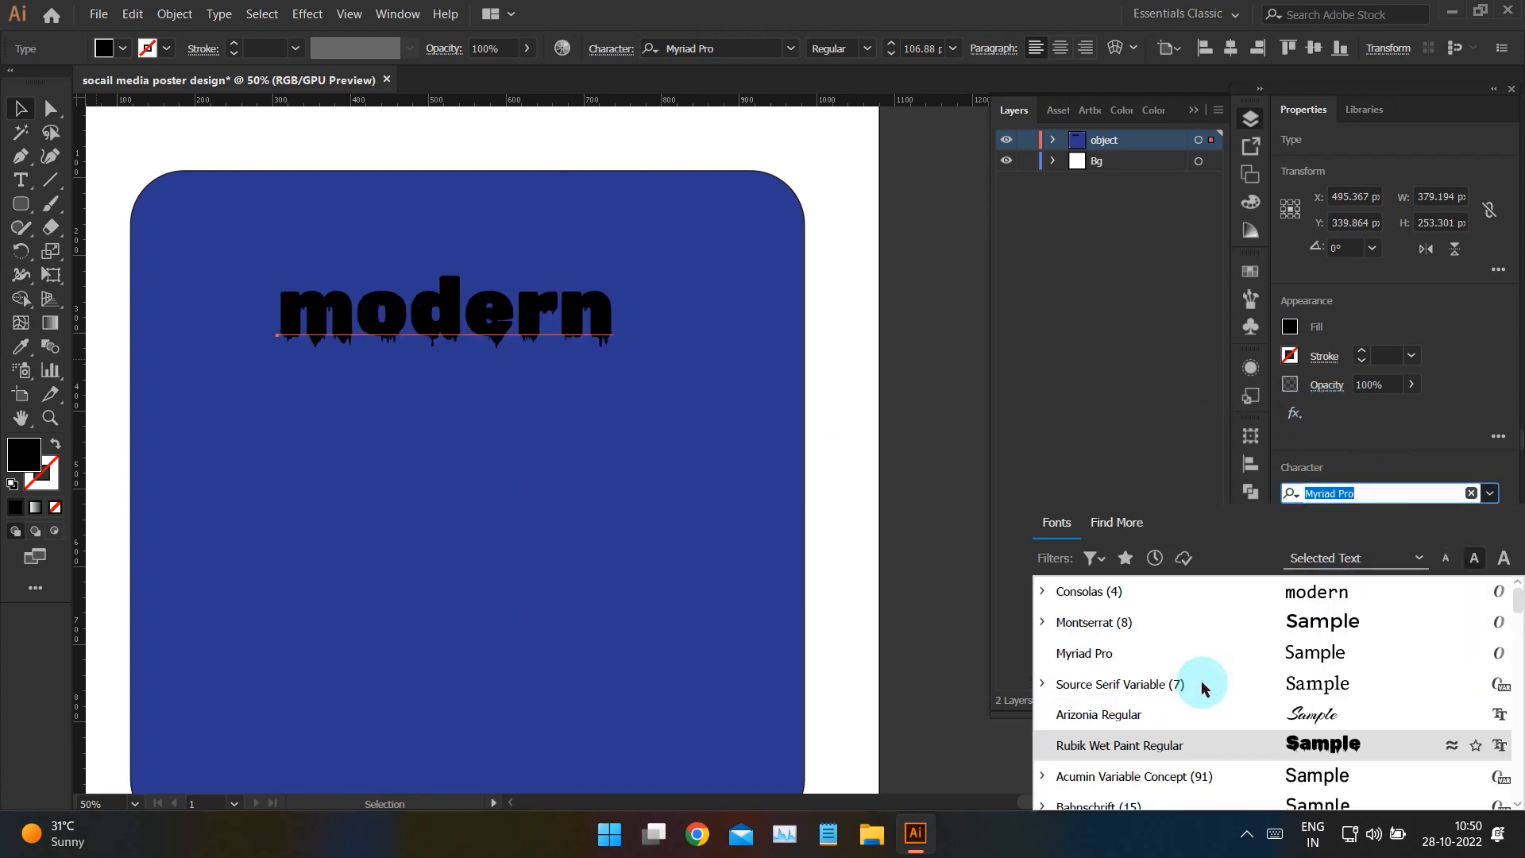
click(1124, 623)
click(1491, 521)
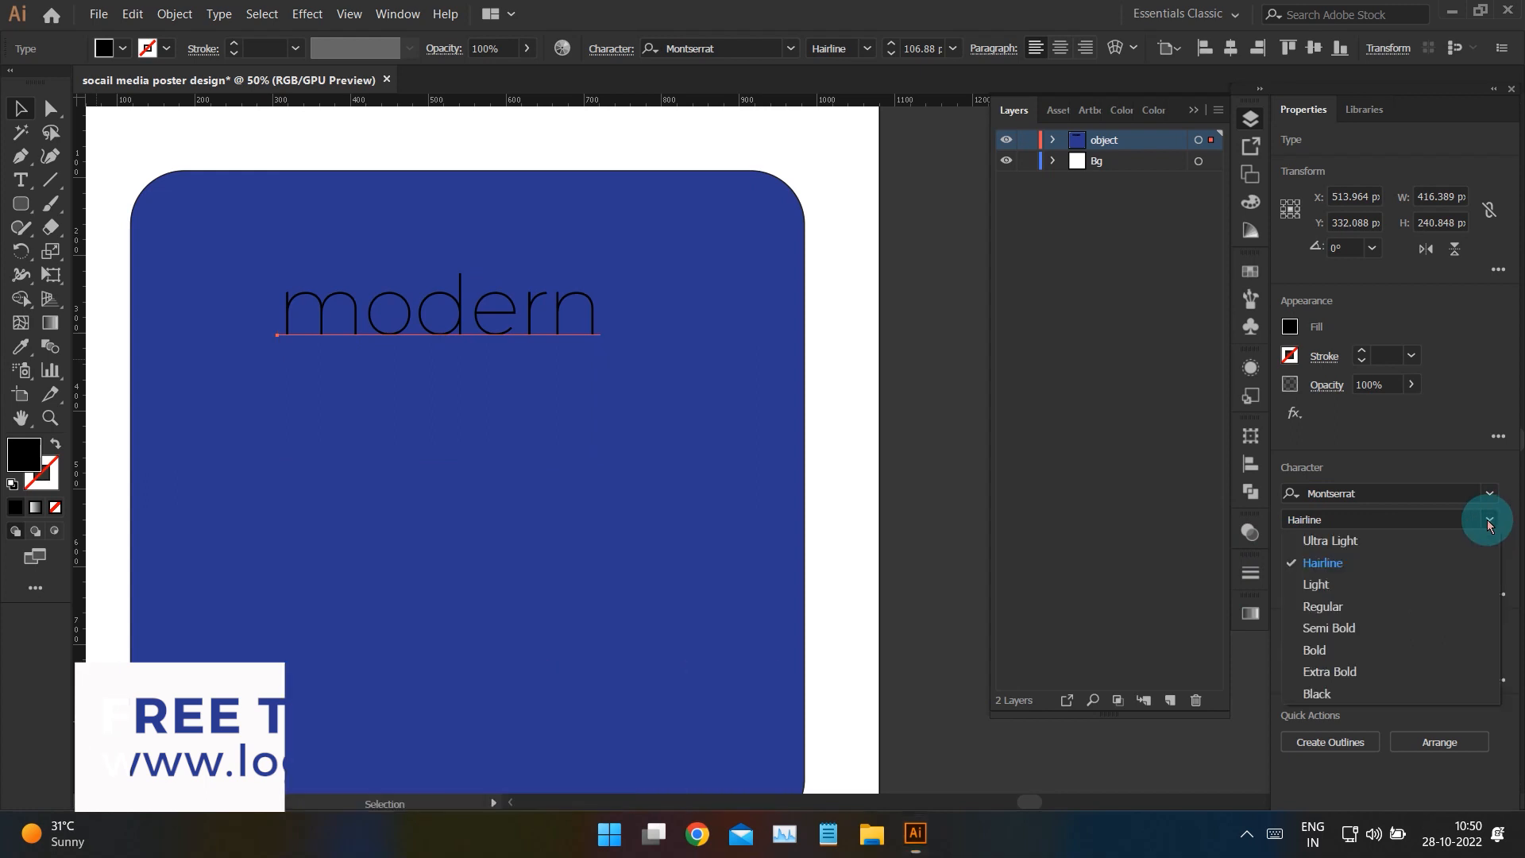
click(1398, 610)
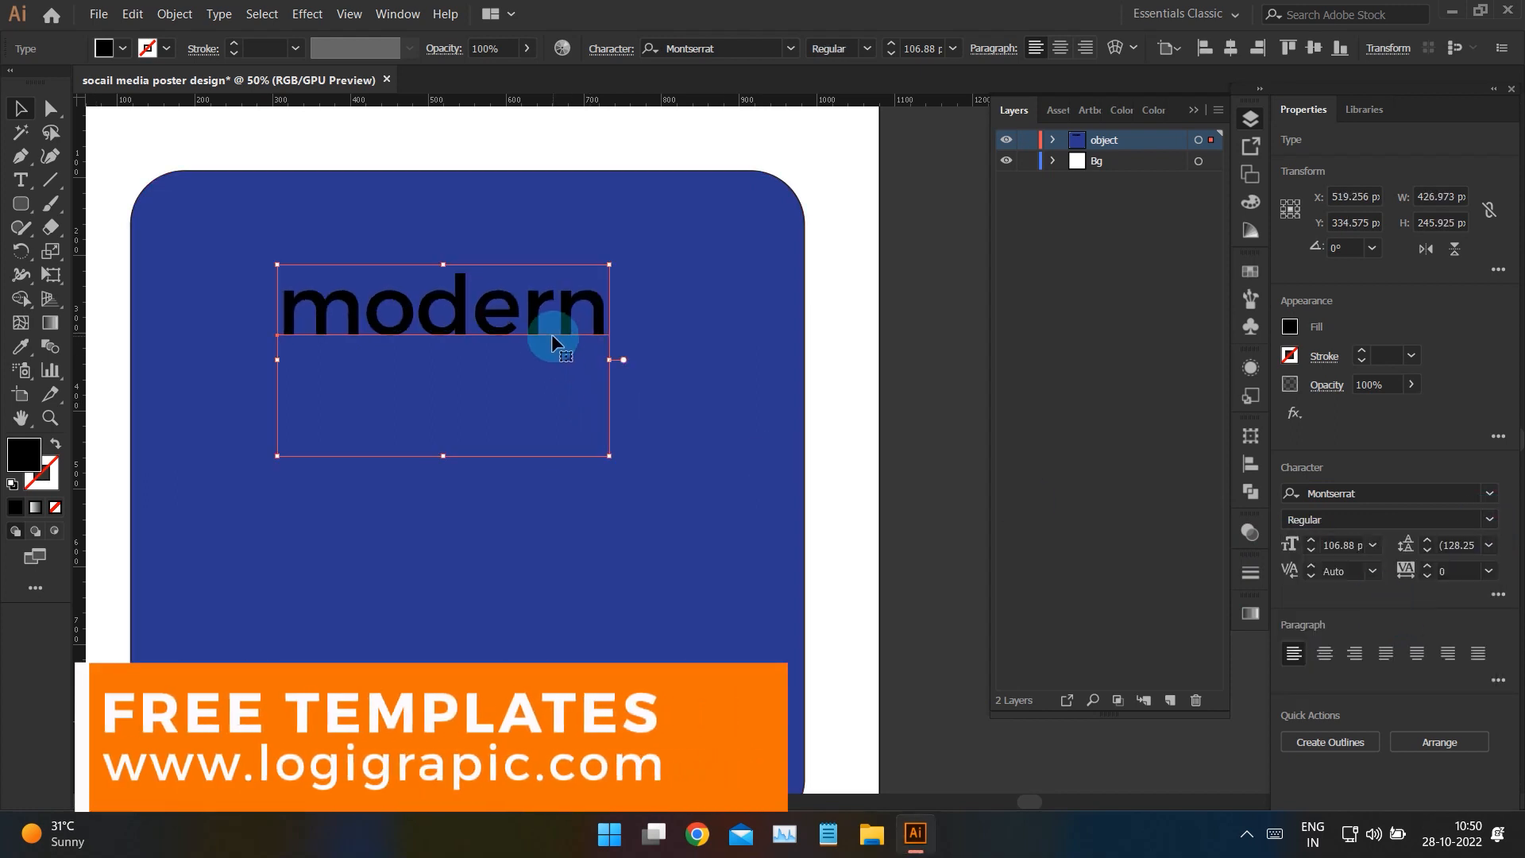
drag(537, 315, 559, 311)
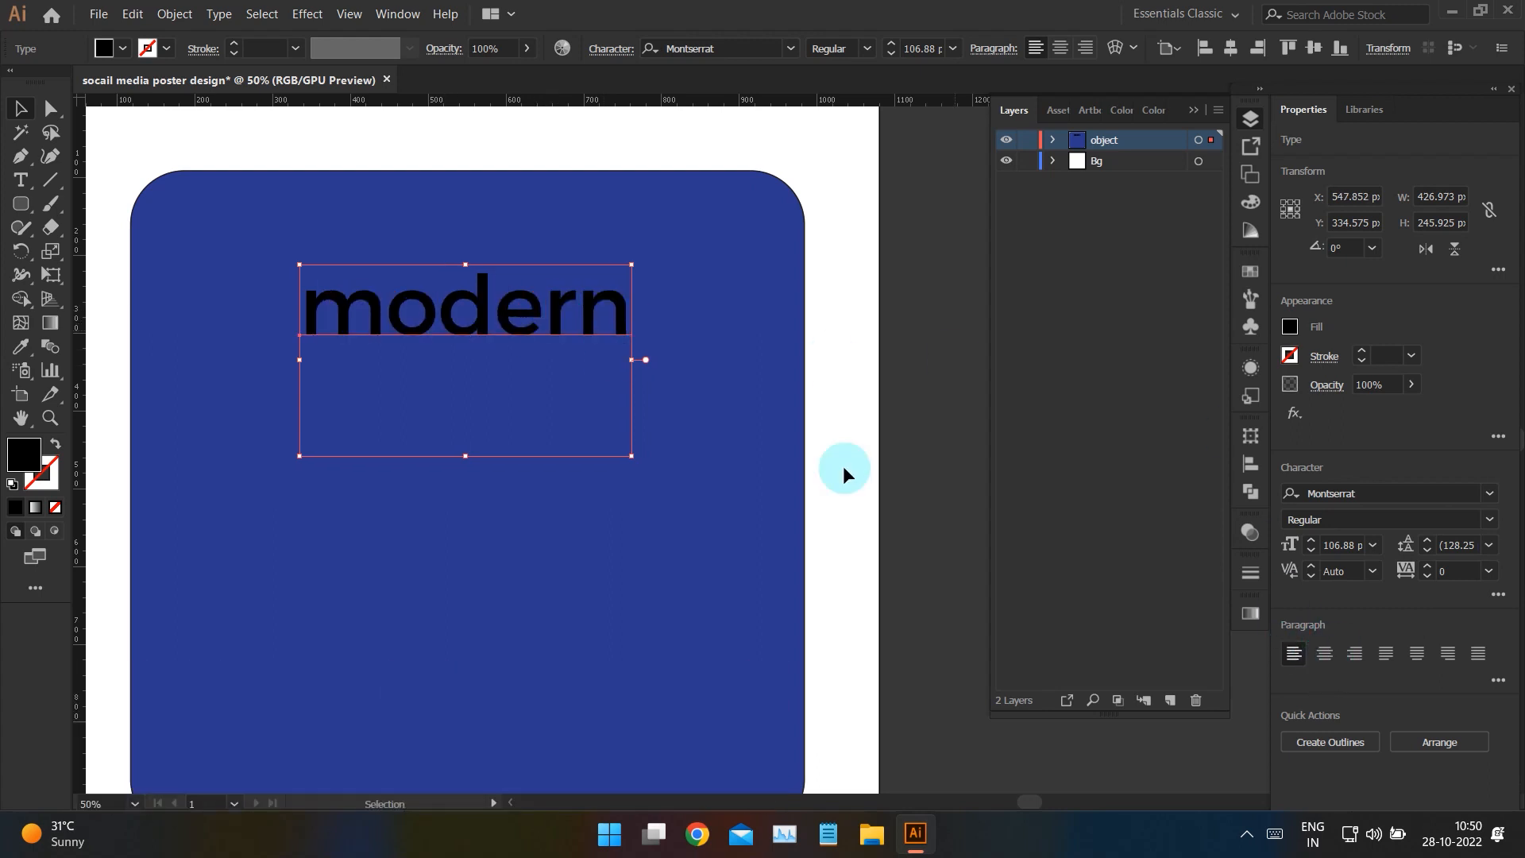
Capitalize the first letter of the heading so it reads "Modern".
double_click(452, 325)
drag(374, 313, 309, 320)
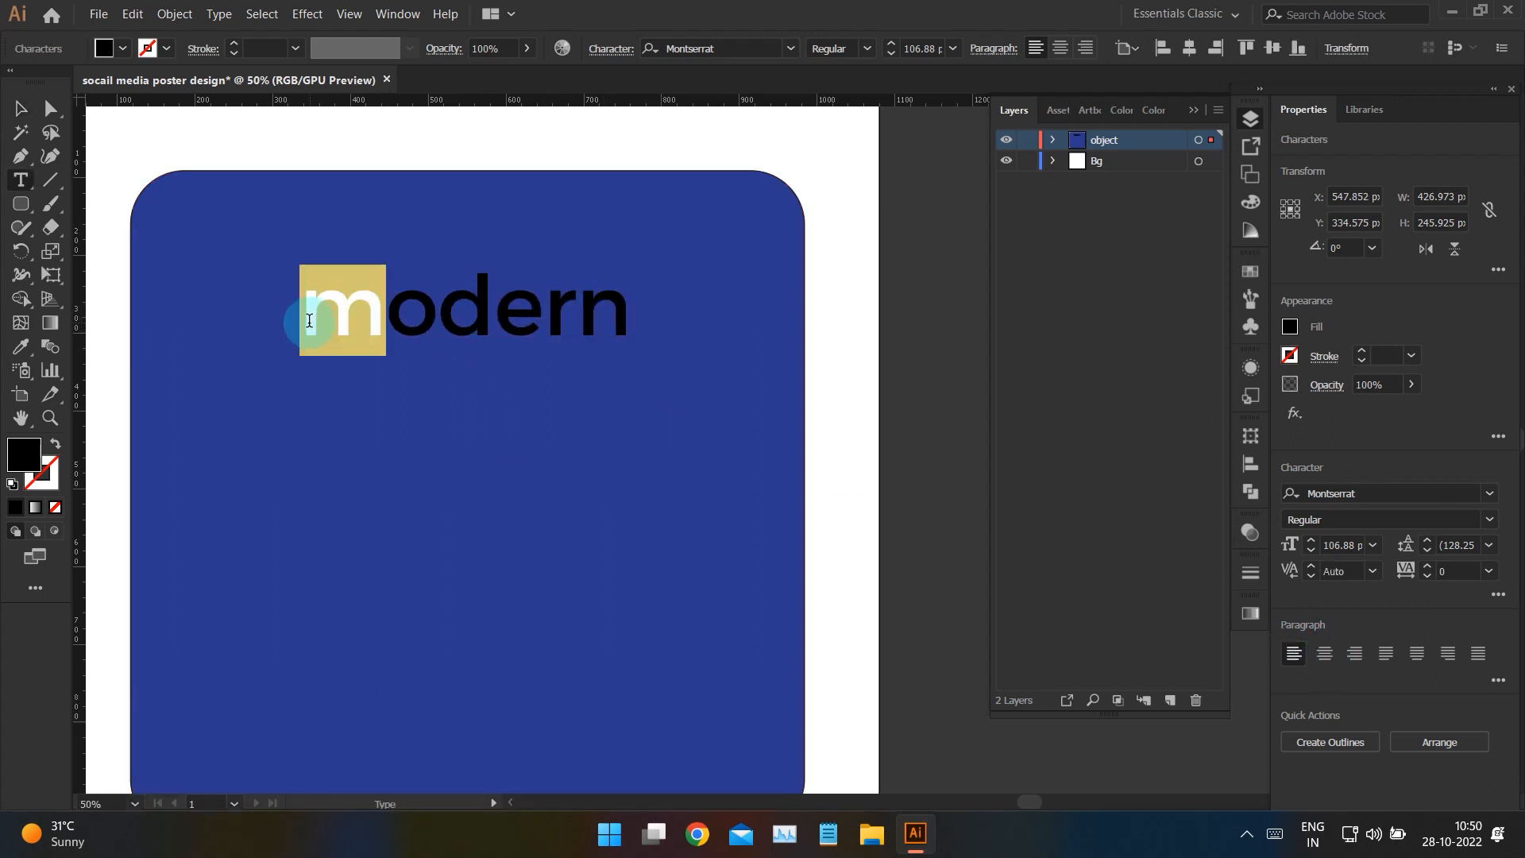
text(M)
click(20, 108)
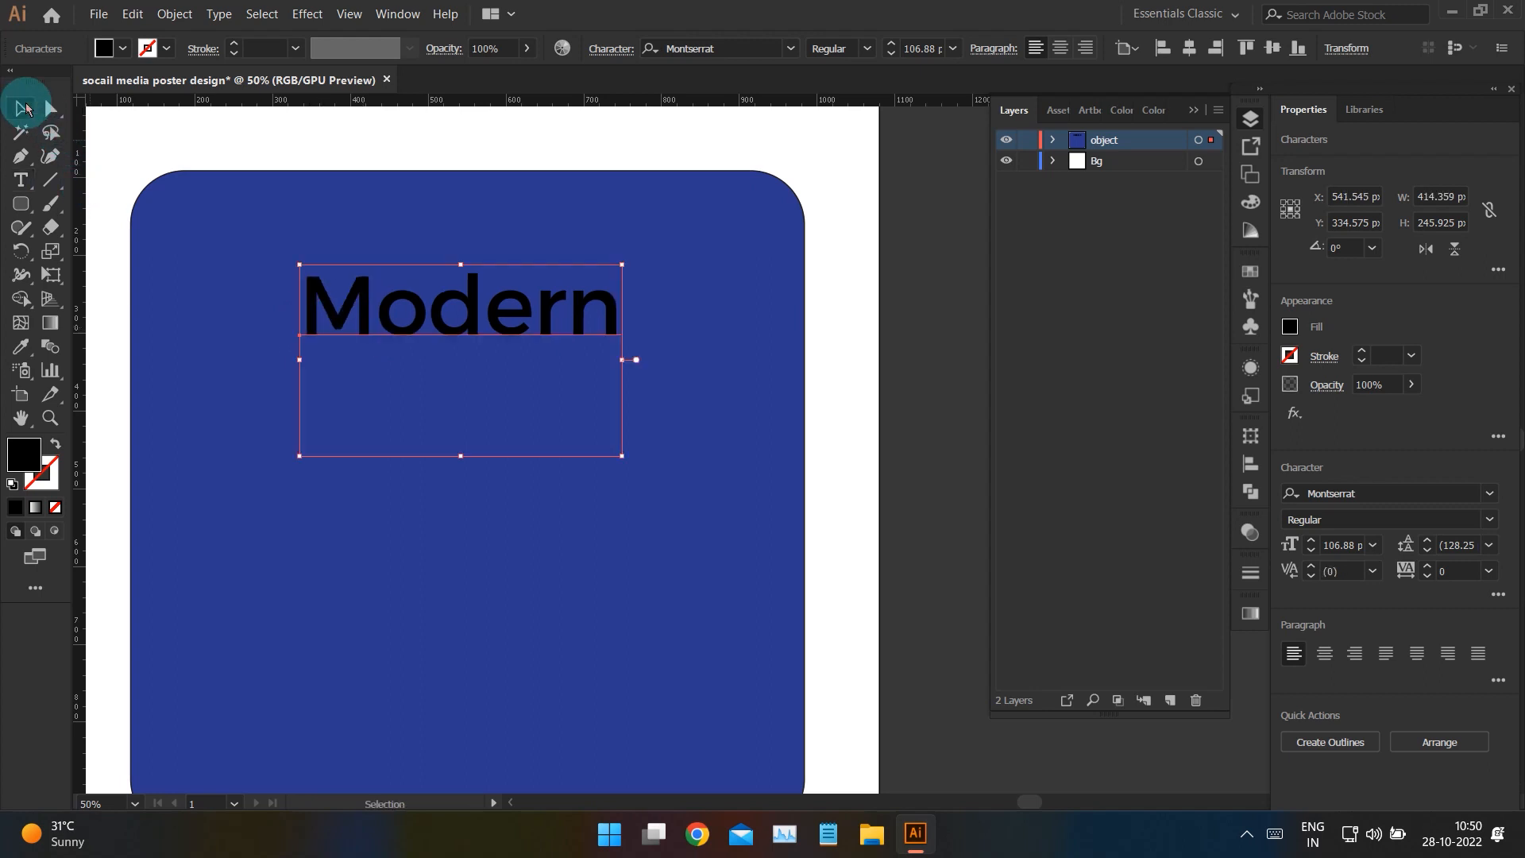
Duplicate the "Modern" text just below the original and replace the copy's wording with "Furniture Sale".
drag(531, 320, 554, 368)
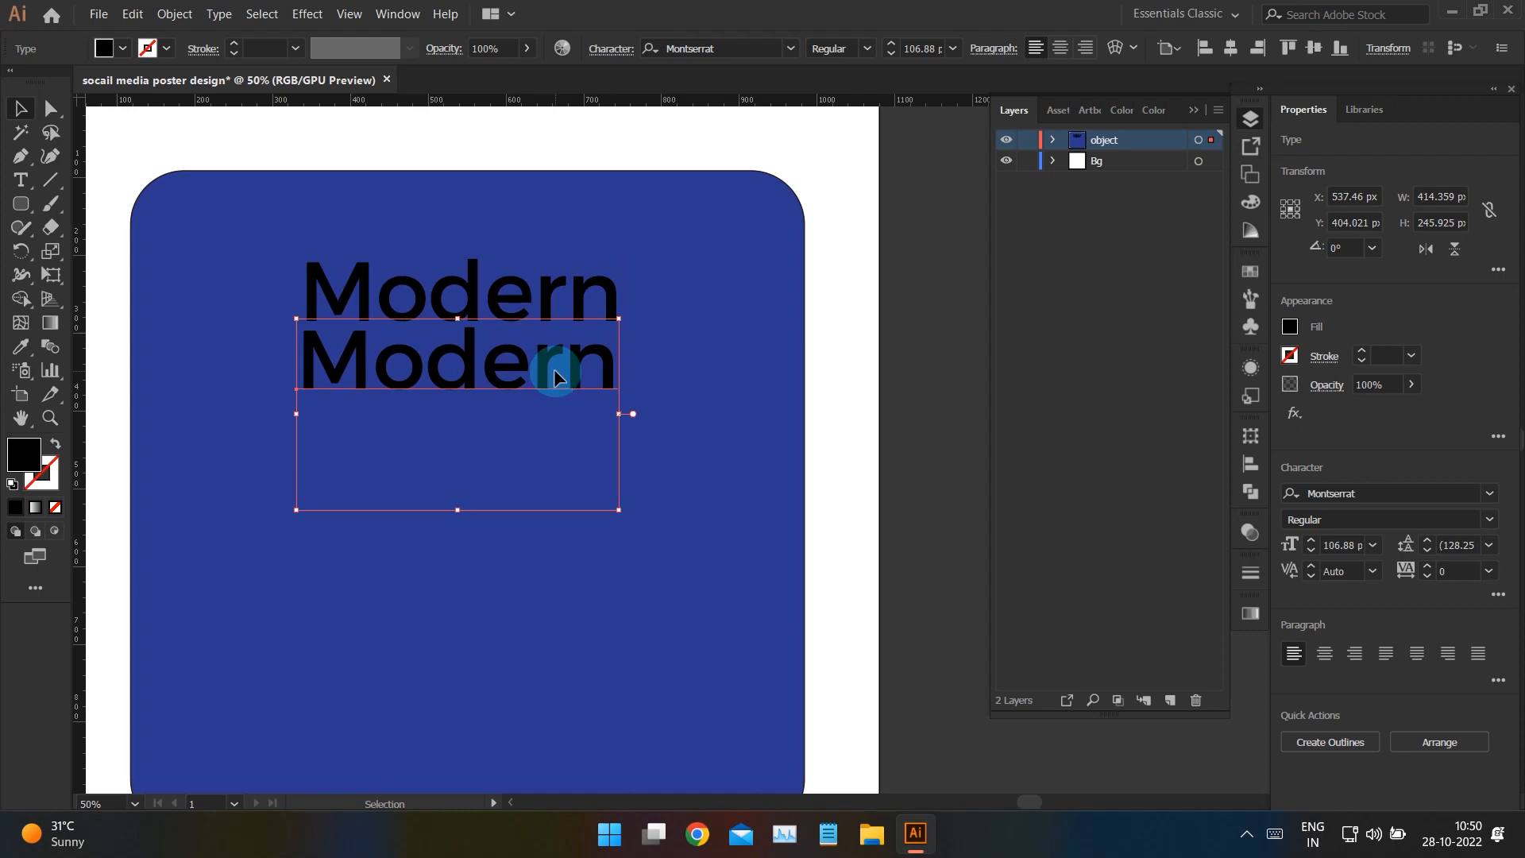
double_click(554, 369)
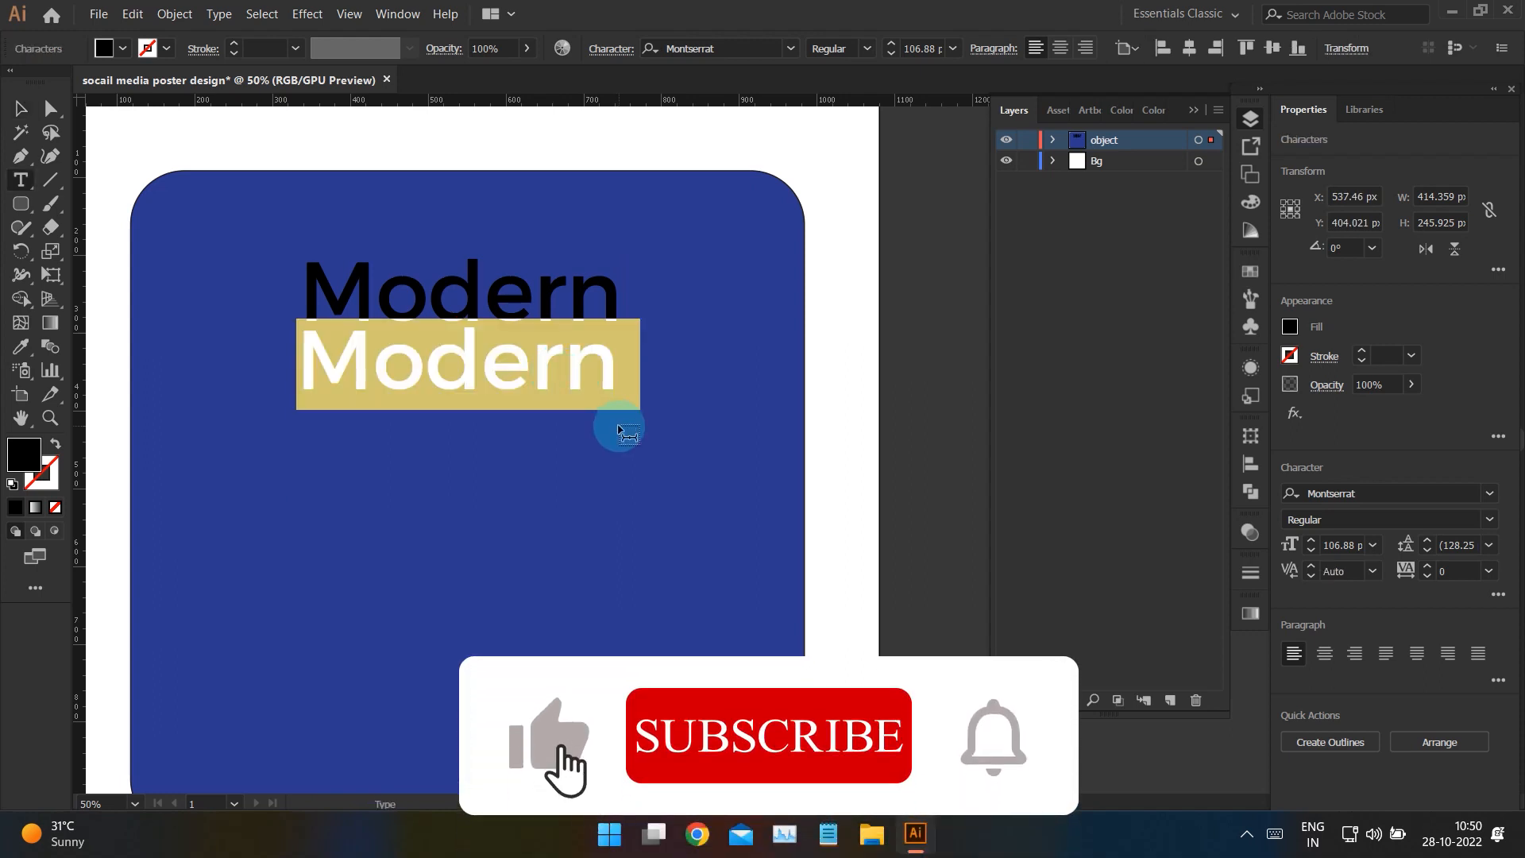
text(Furniture )
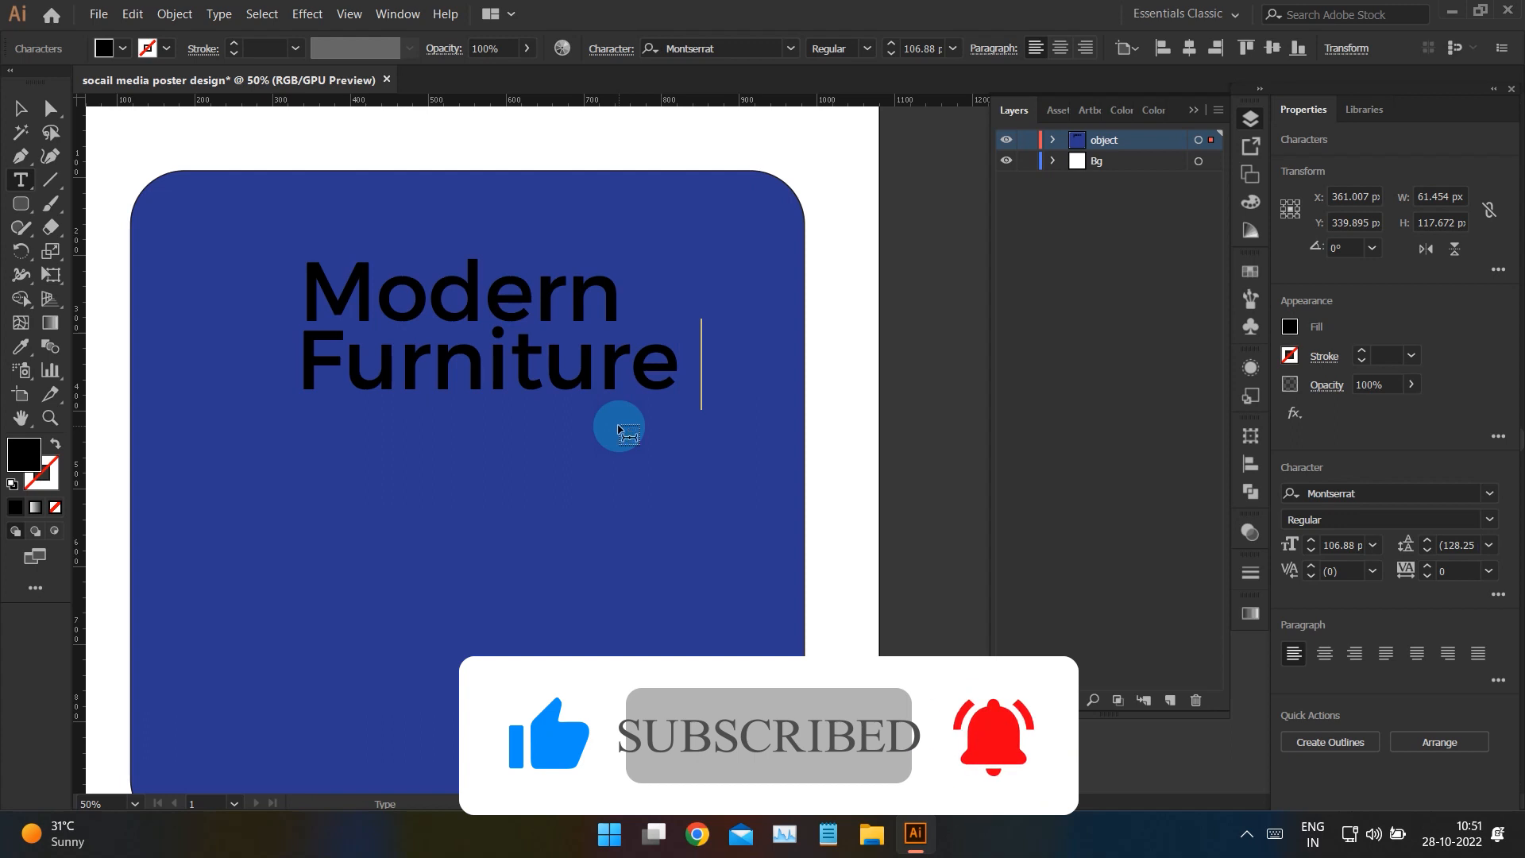
text(Sa)
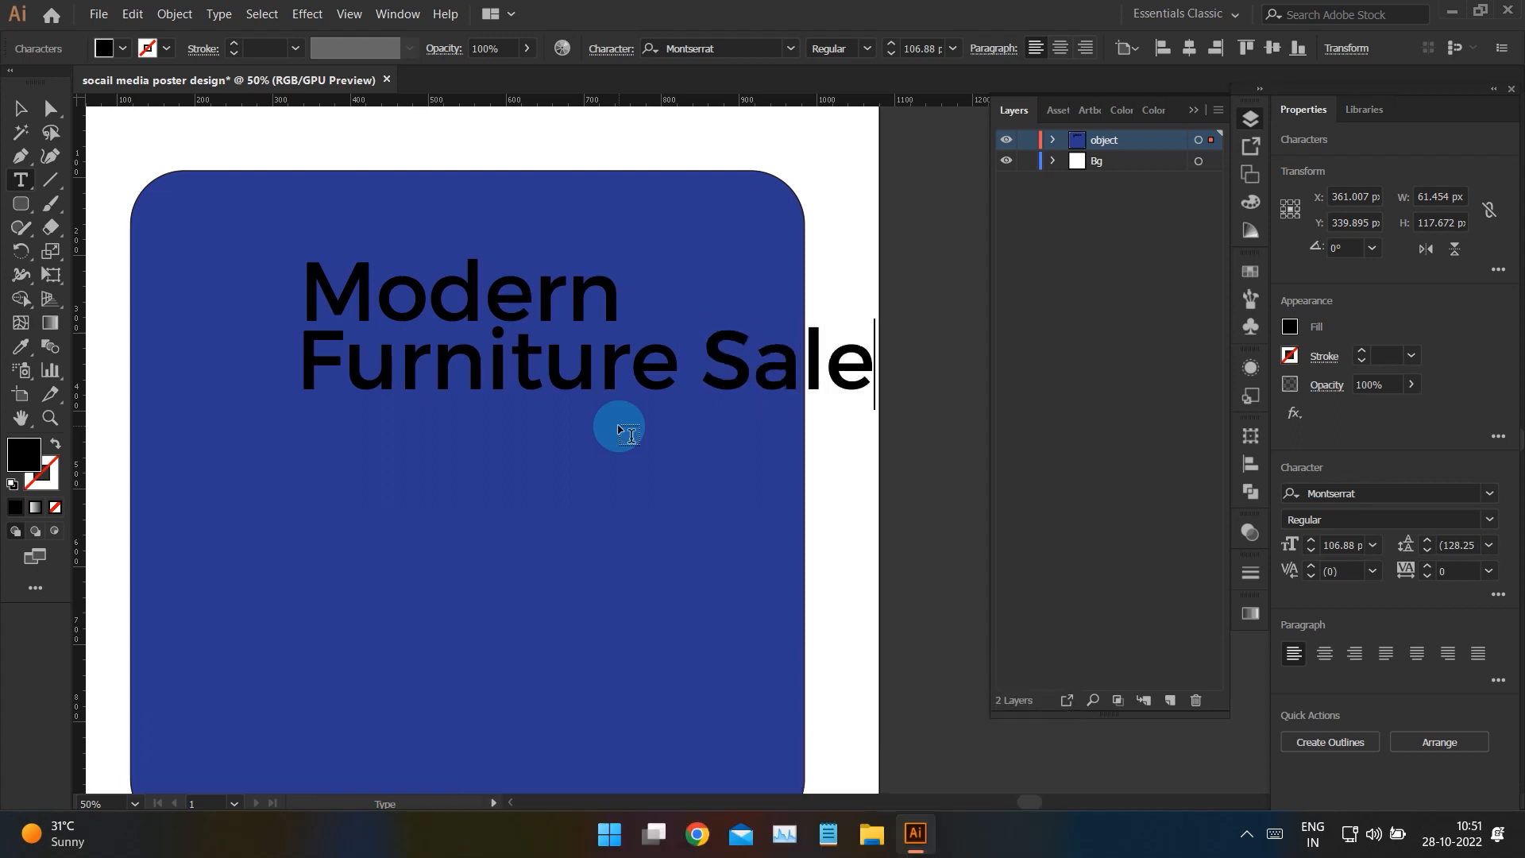
text(le)
key(Escape)
Reduce the "Furniture Sale" text to 90 pt and place it roughly centred directly beneath "Modern".
drag(791, 384, 688, 409)
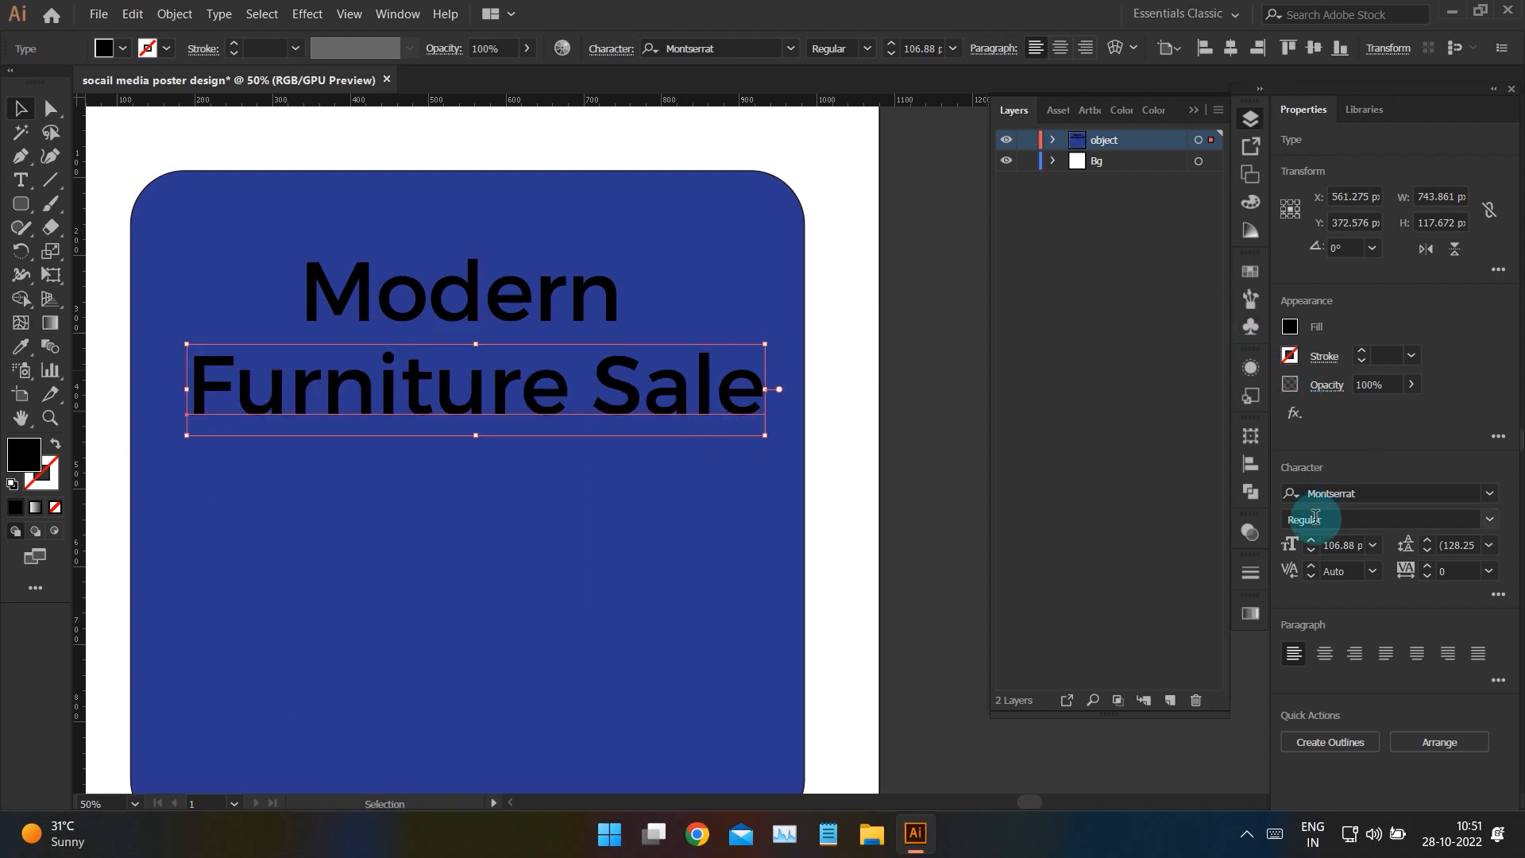
click(1311, 554)
drag(609, 421, 649, 397)
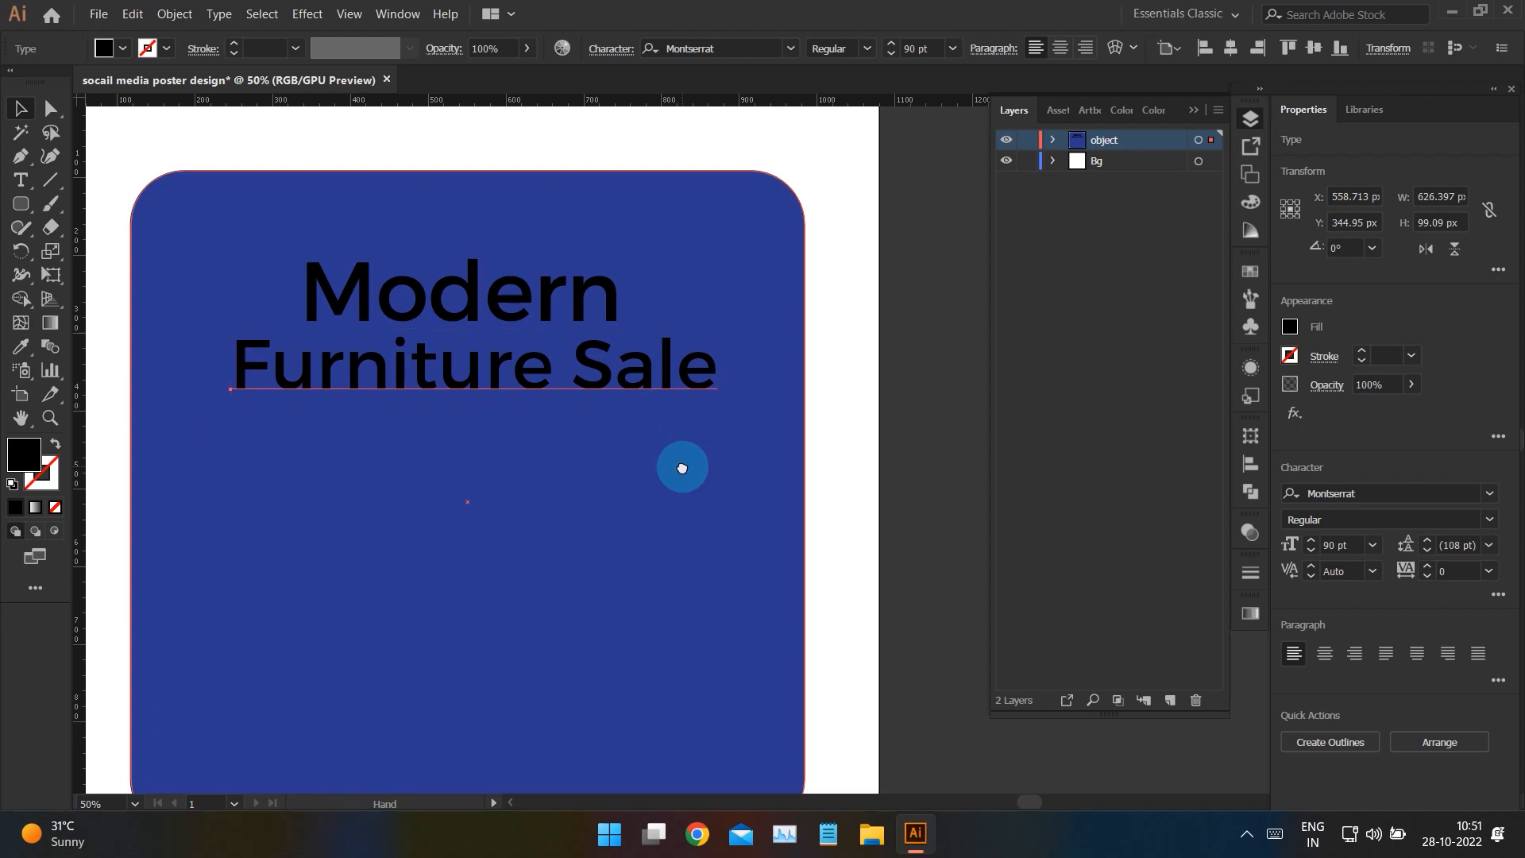
Duplicate the "Furniture Sale" line directly below itself and replace the copy's wording with "new year offer".
drag(680, 460, 690, 410)
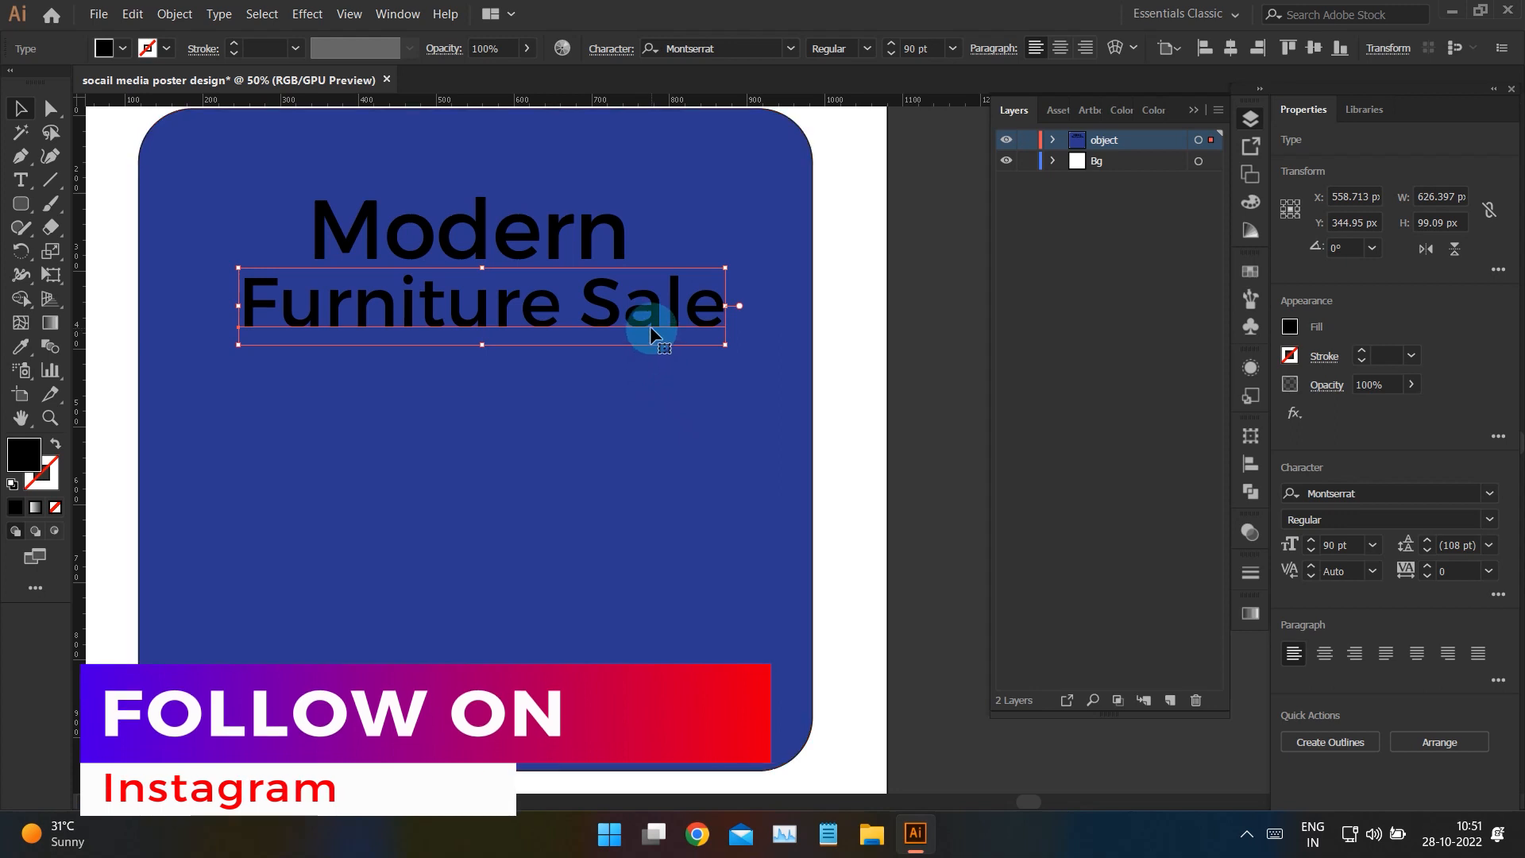
drag(648, 322, 642, 395)
double_click(641, 389)
key(ctrl+a)
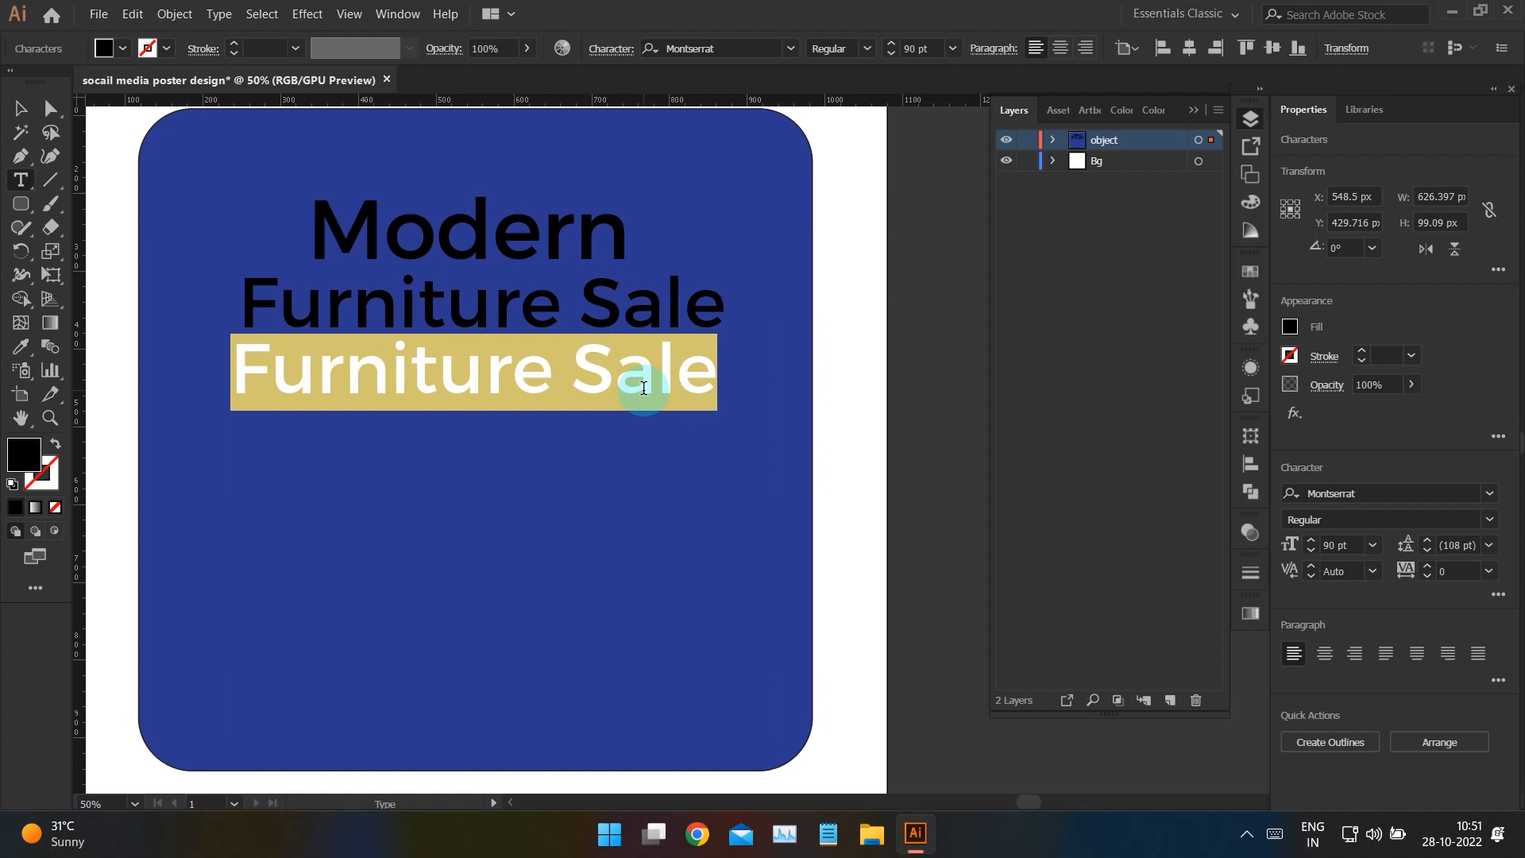
text(new year)
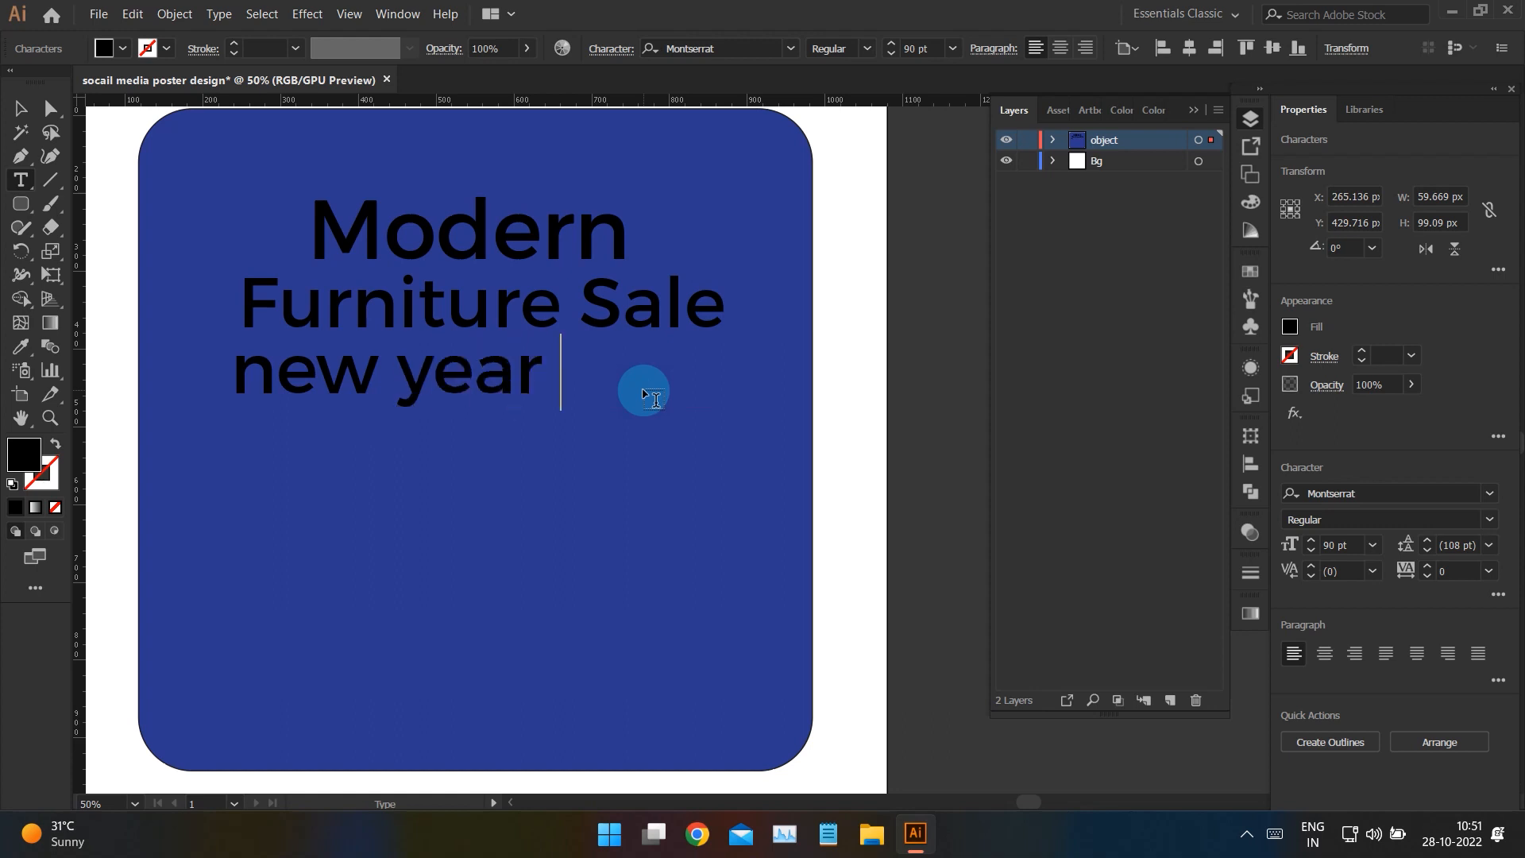
text( offer)
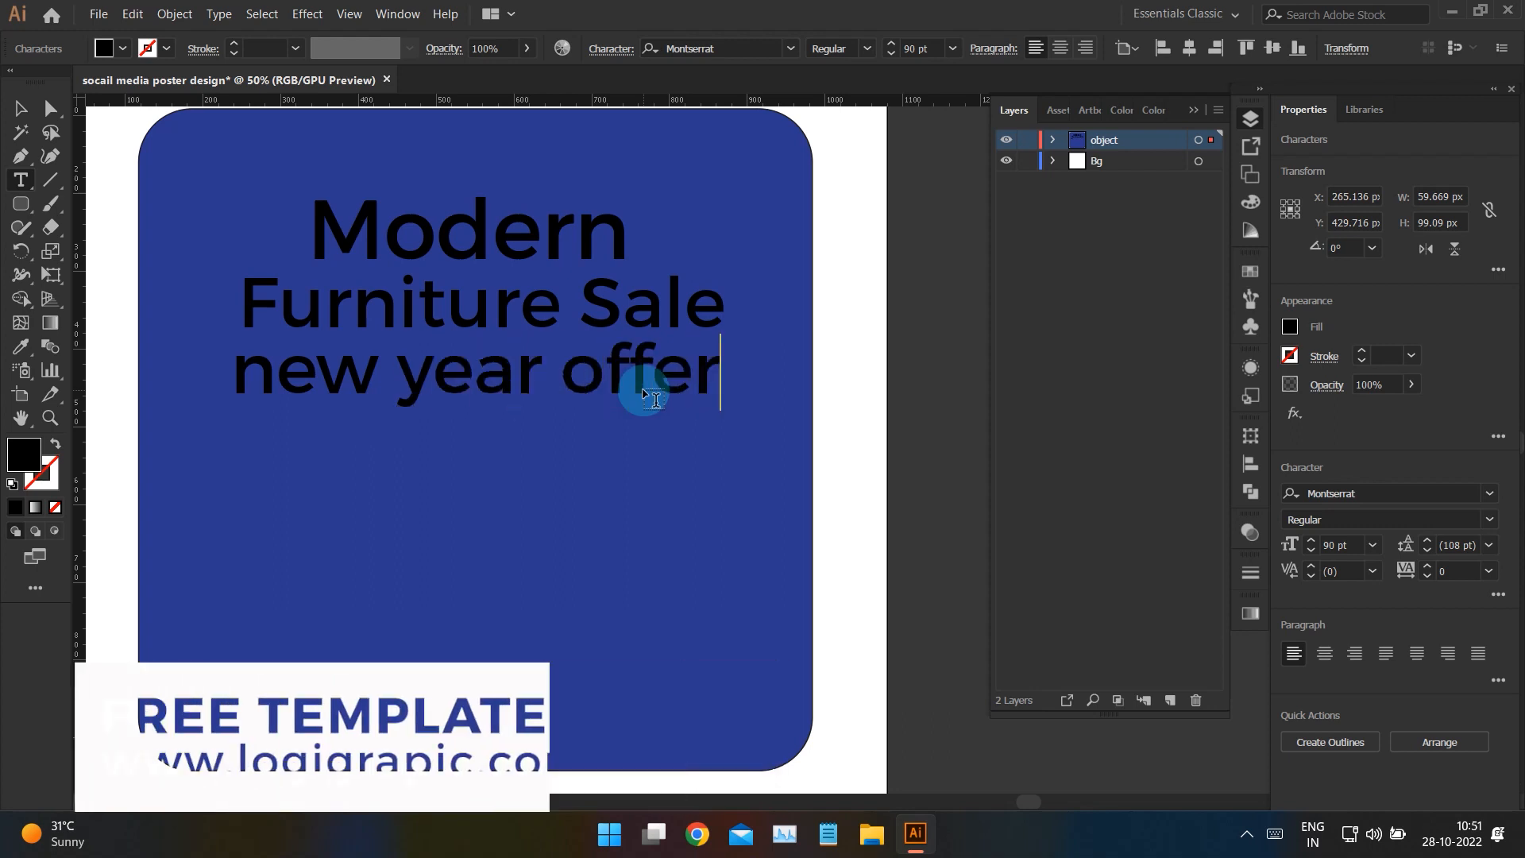
click(21, 108)
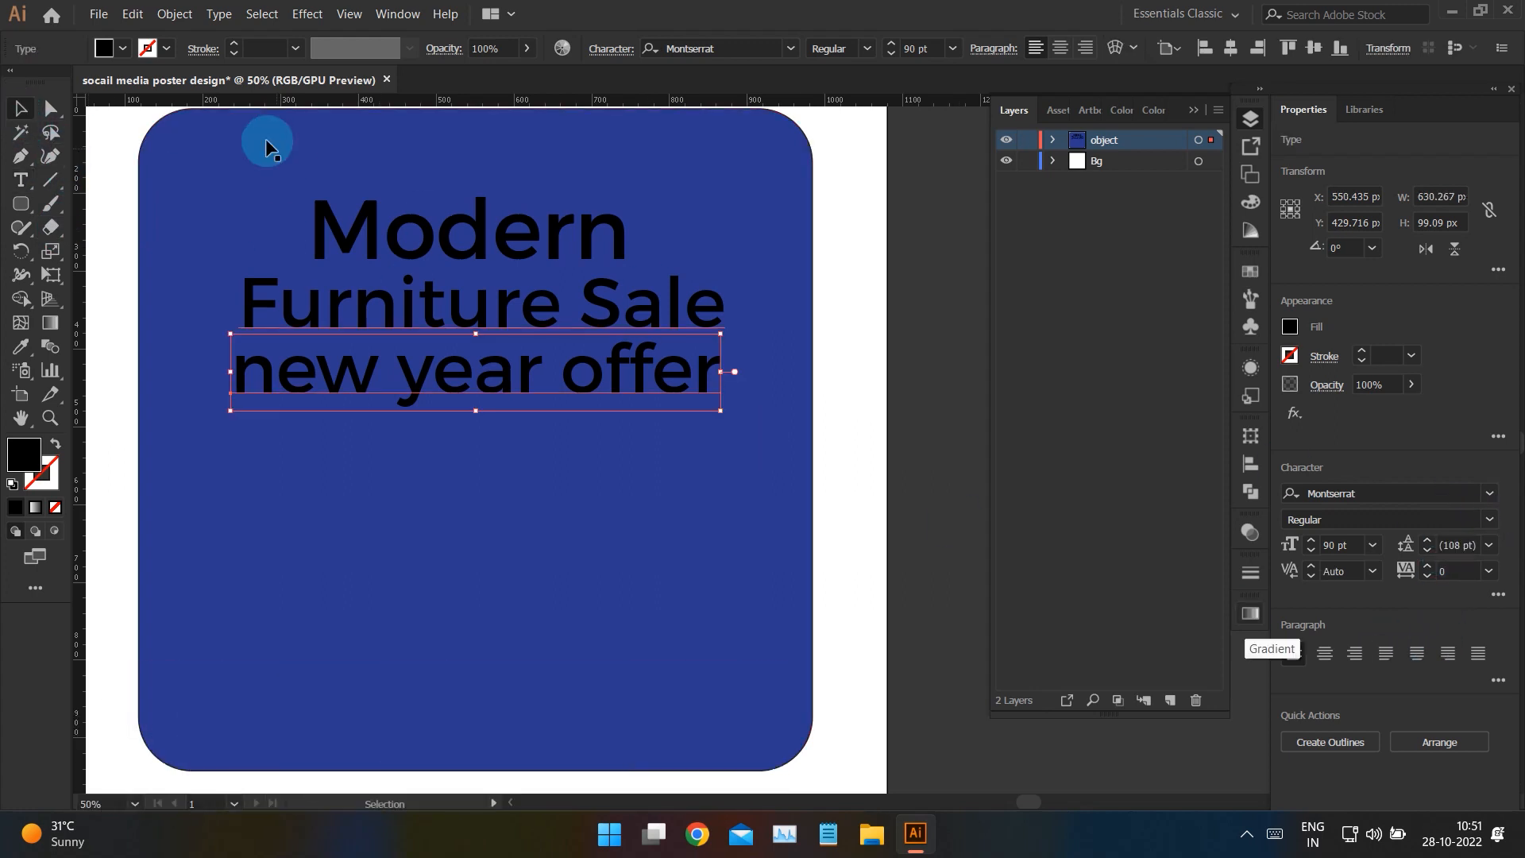
Convert the "new year offer" line to title case.
click(219, 13)
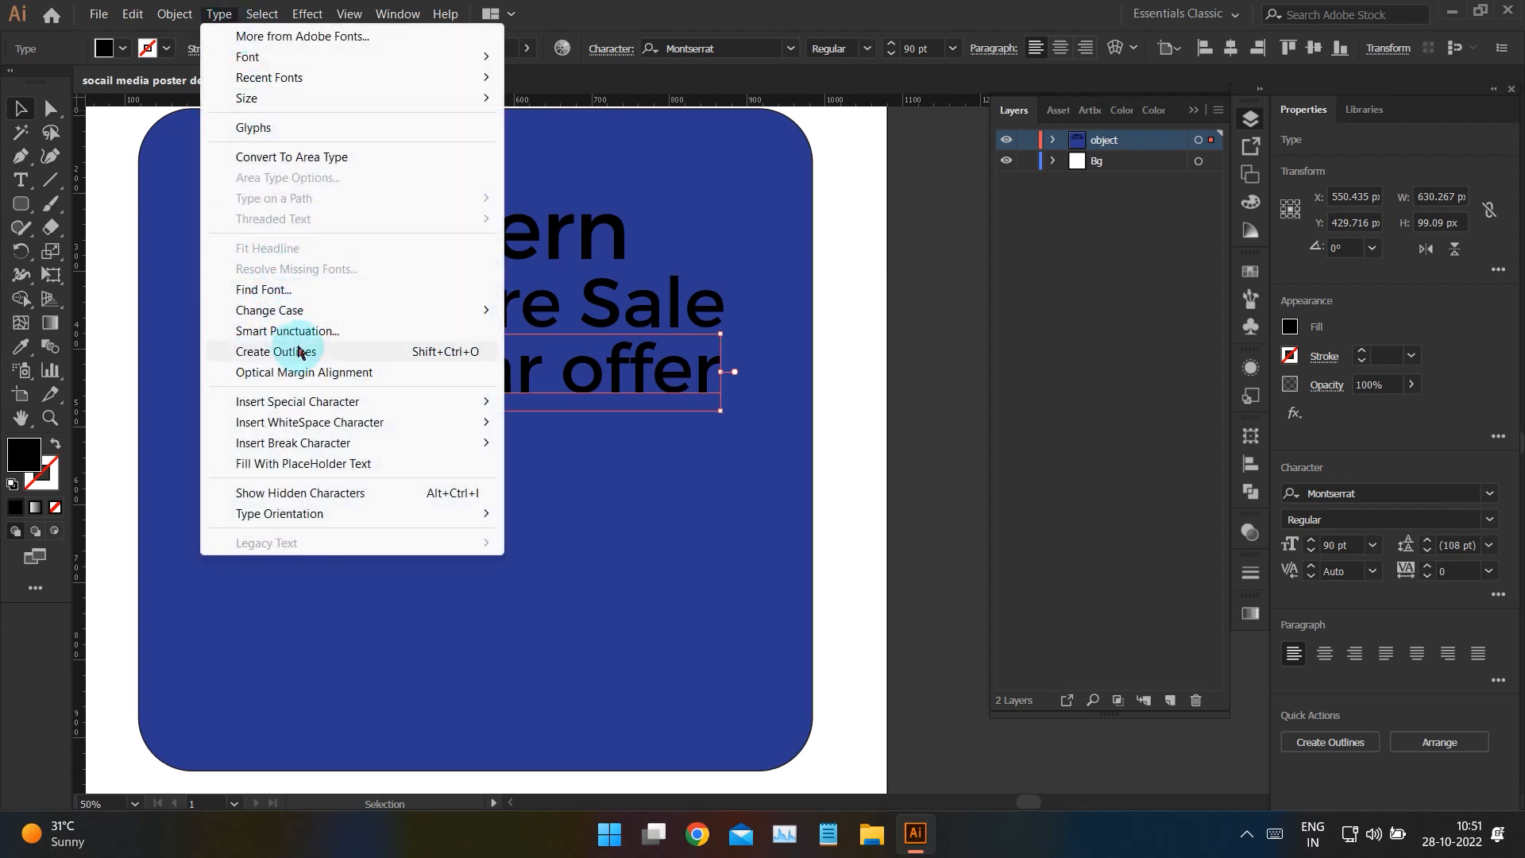
mouse_move(293, 311)
click(587, 351)
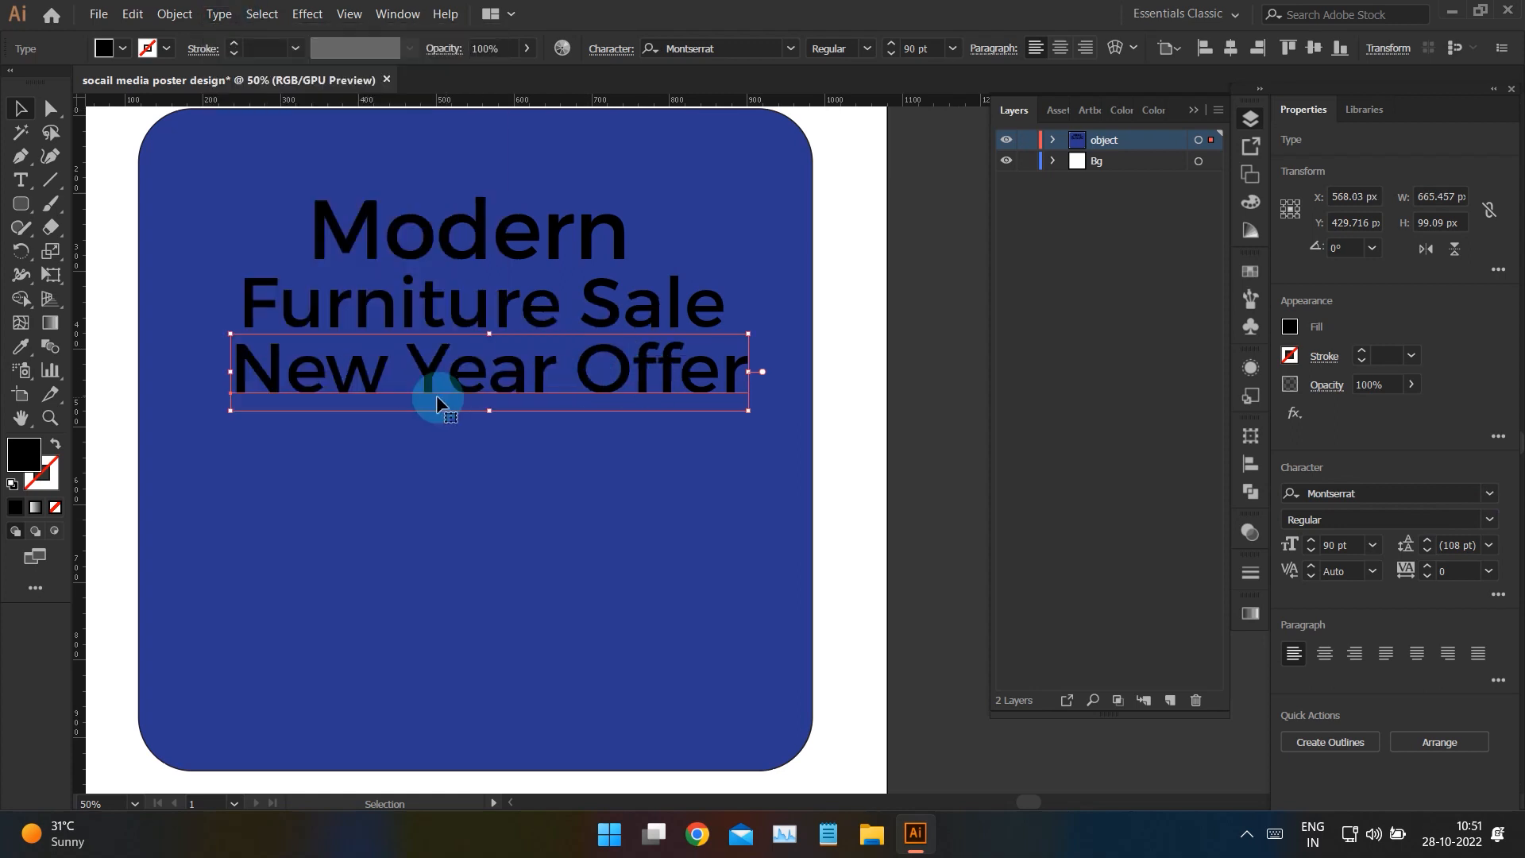
Set the "New Year Offer" line to the Light style at 70 pt, shift it slightly right and deselect it.
click(1490, 520)
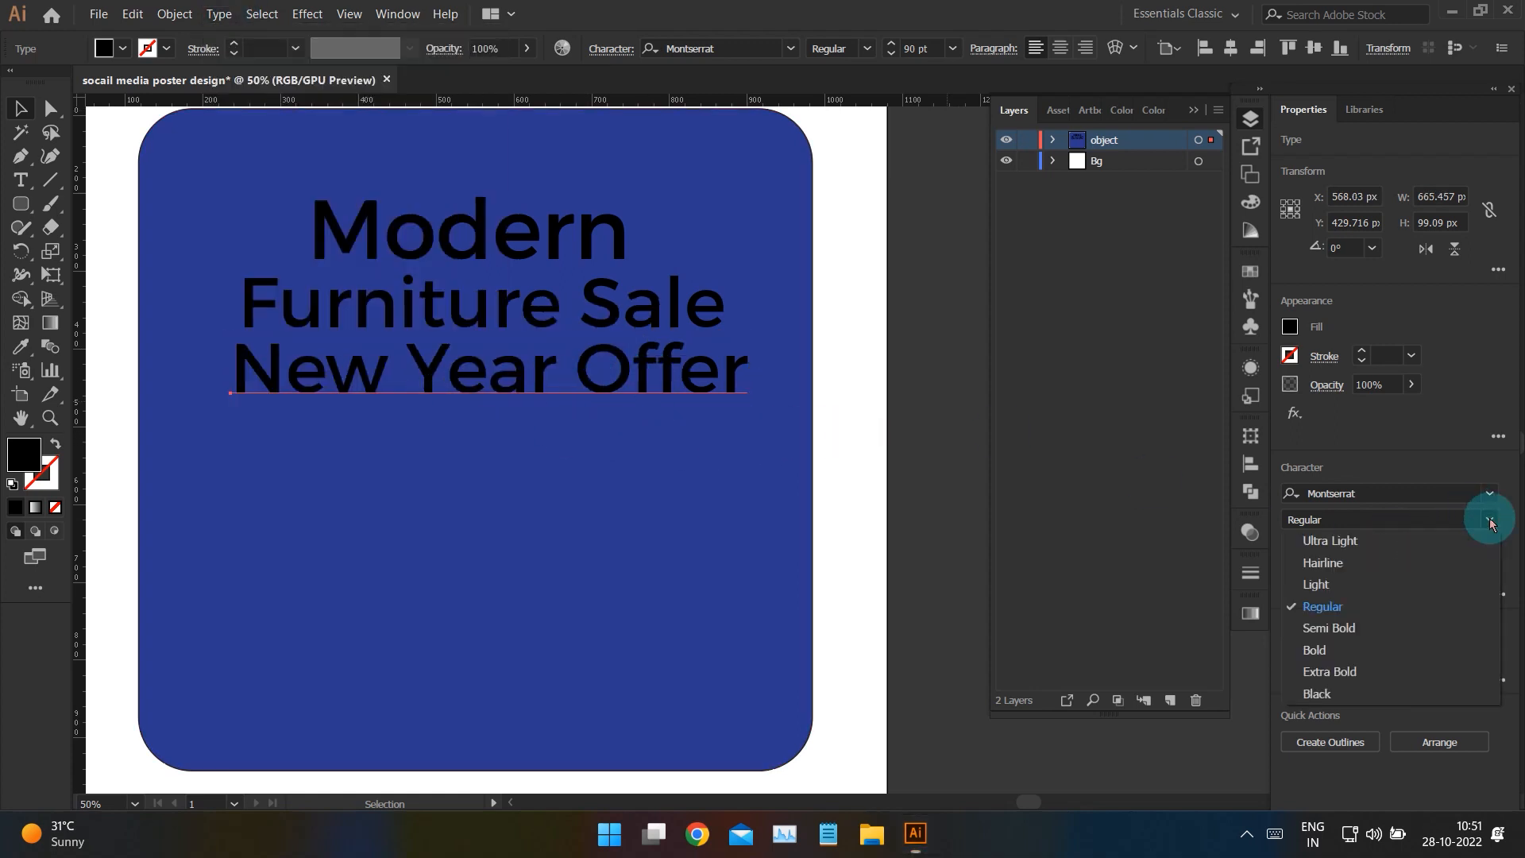
click(1325, 584)
click(1312, 552)
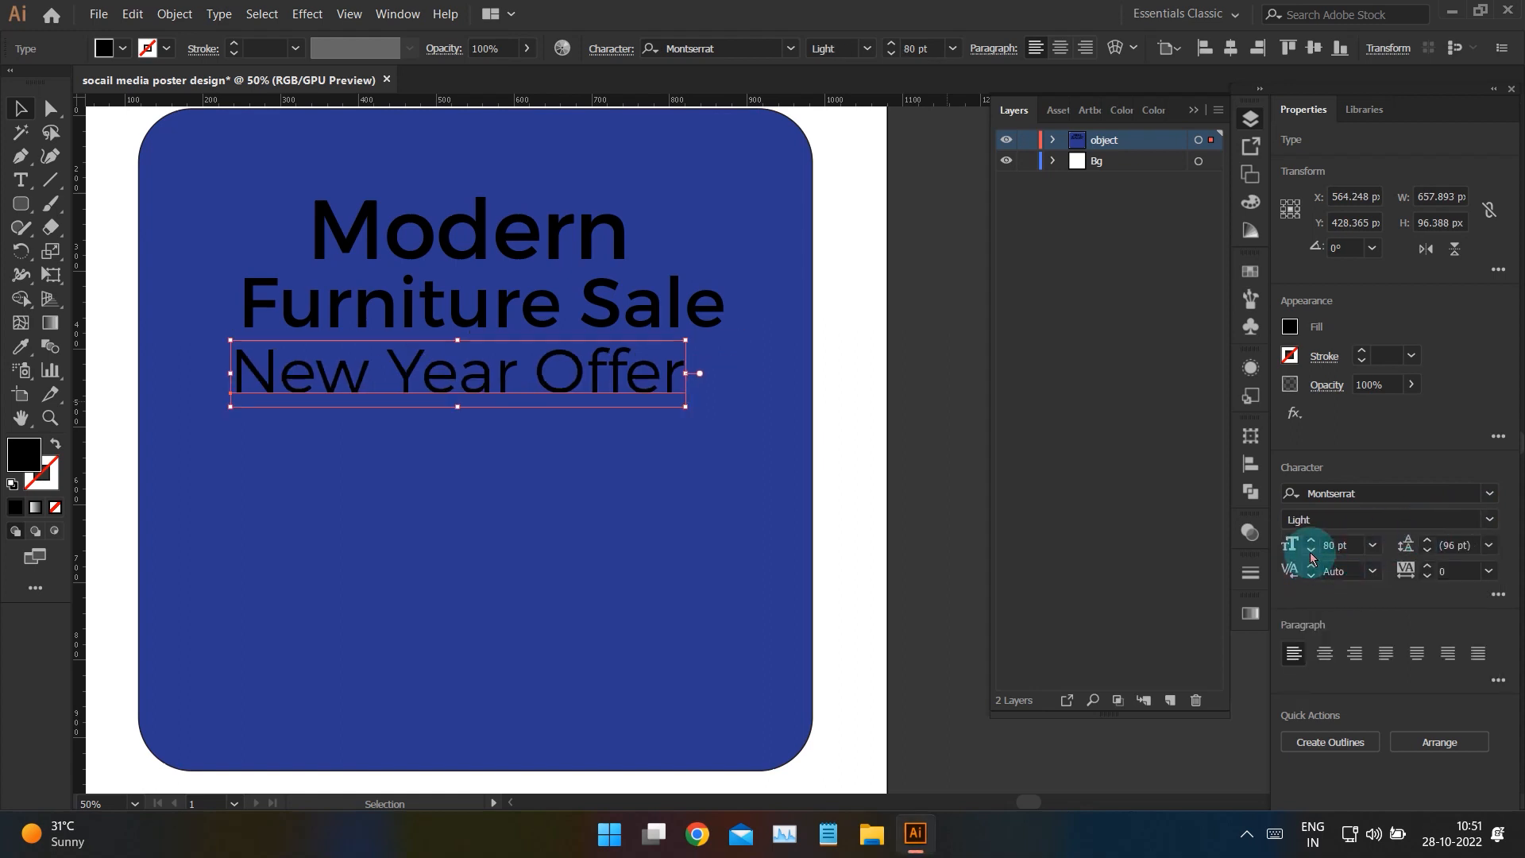
click(1313, 553)
drag(499, 390, 524, 389)
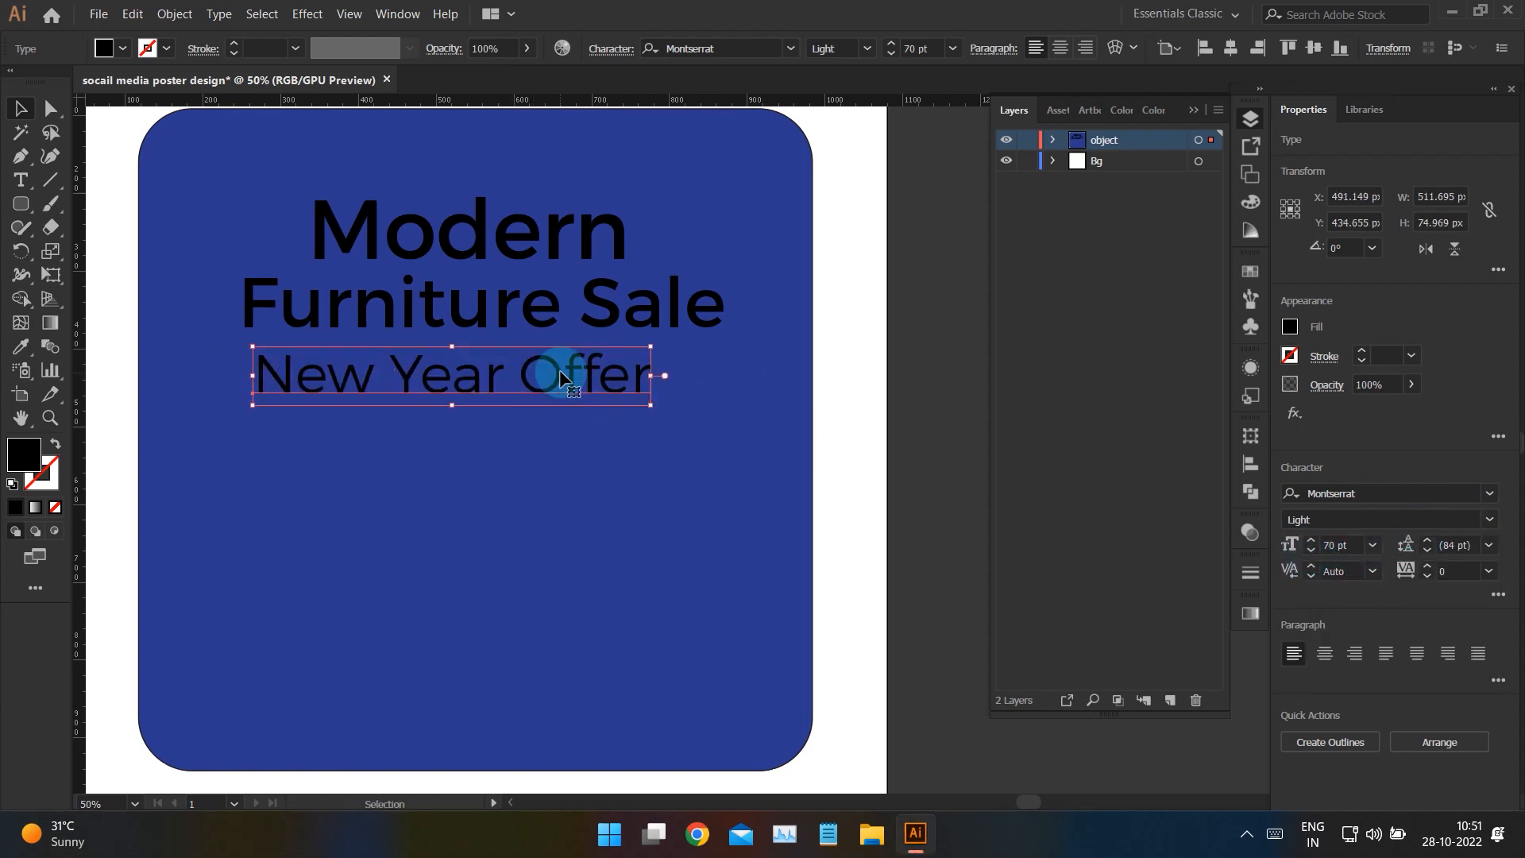
click(823, 366)
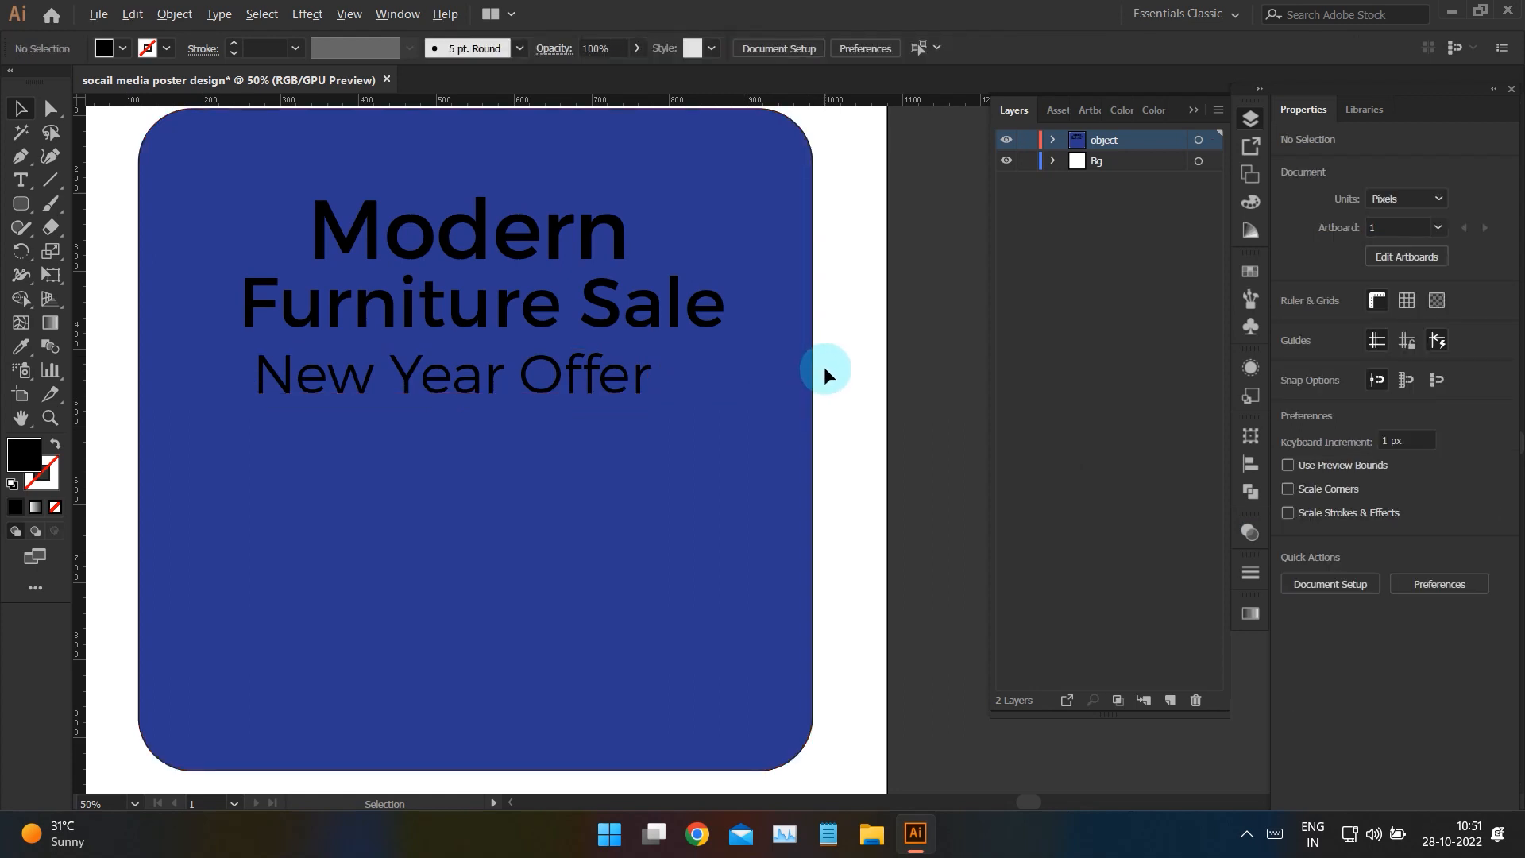
Fill the "Furniture Sale" text with white and deselect it.
scroll(823, 365, down, 1)
drag(799, 429, 767, 430)
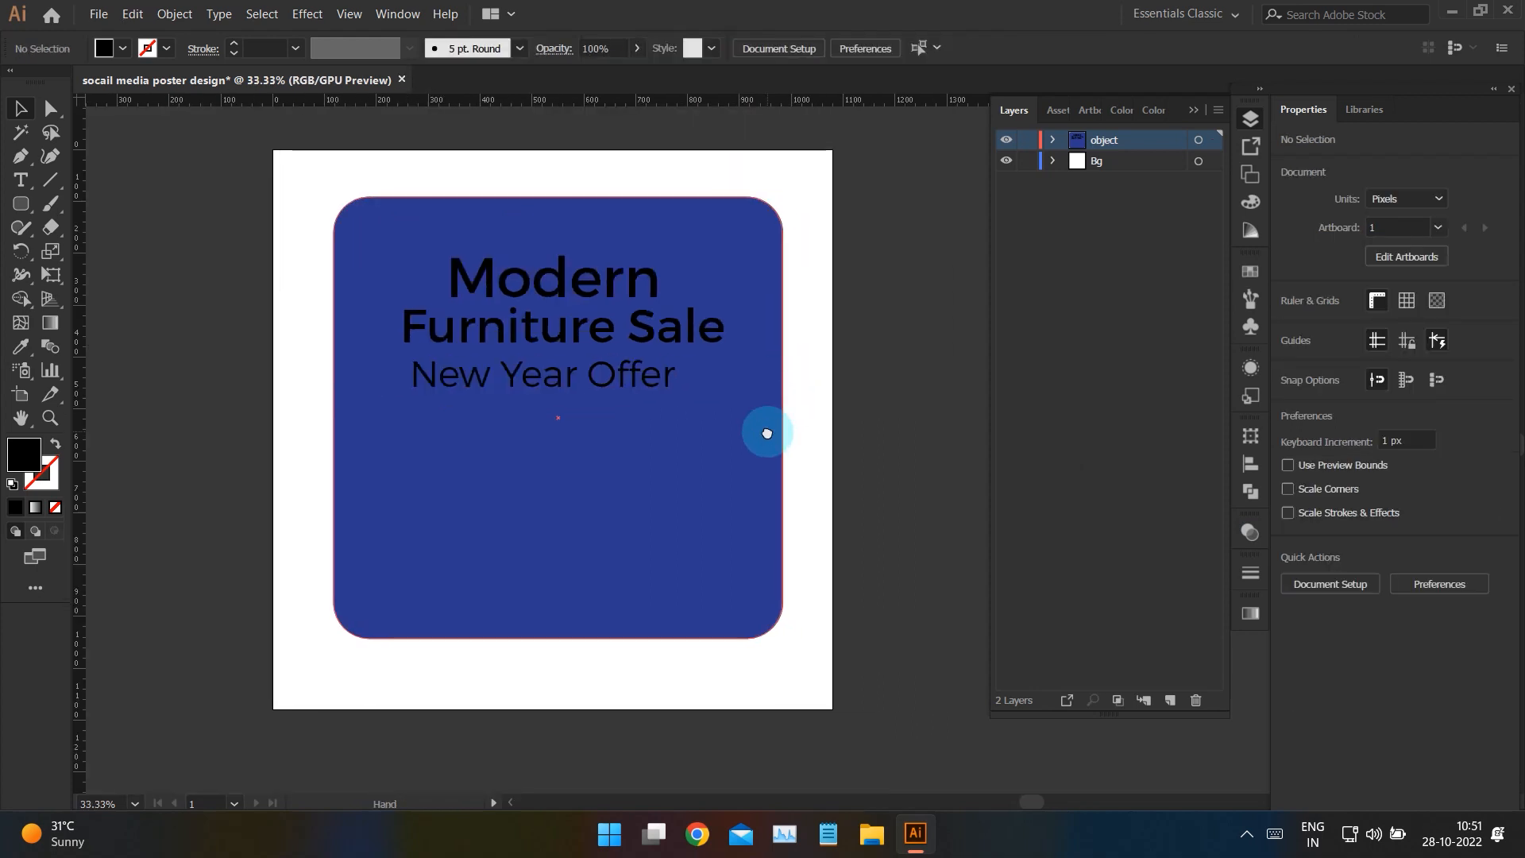
click(627, 330)
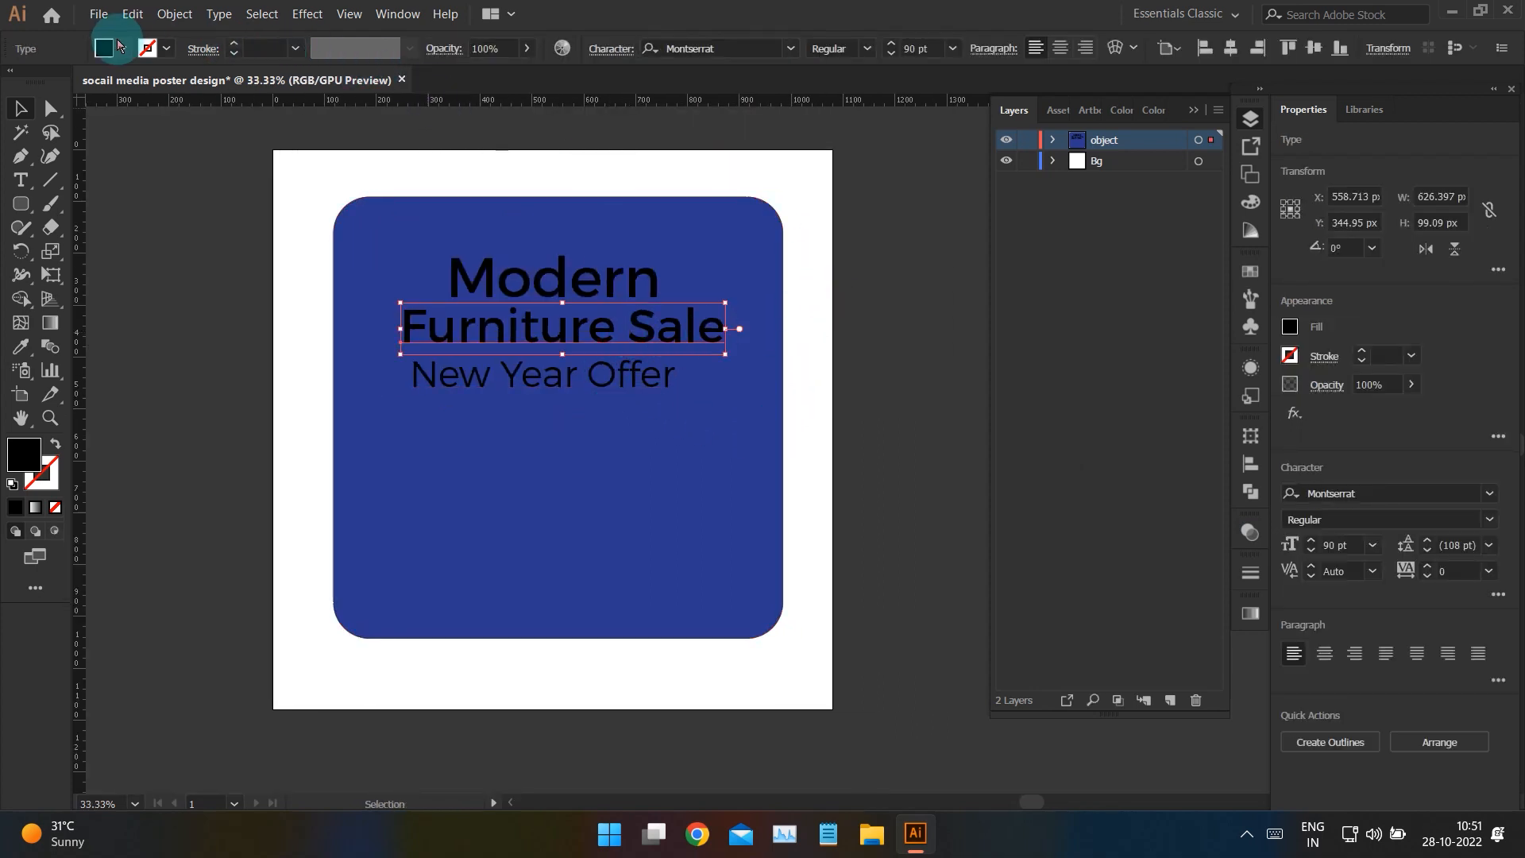
click(121, 49)
click(41, 83)
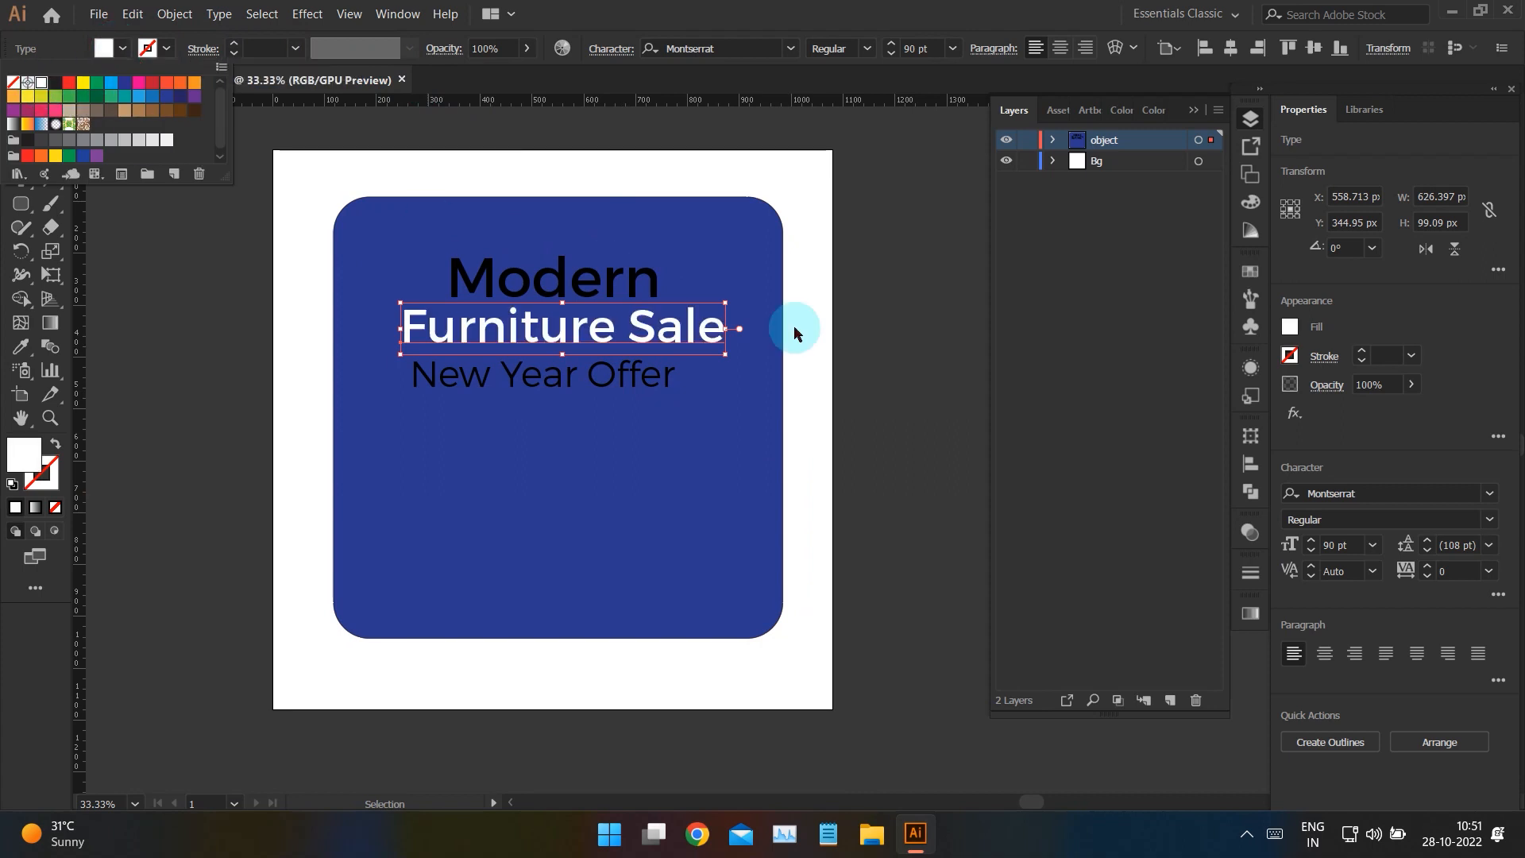
click(933, 354)
click(902, 265)
Reduce the "New Year Offer" line to 50 pt and move it close beneath "Furniture Sale".
drag(605, 384, 617, 373)
click(778, 407)
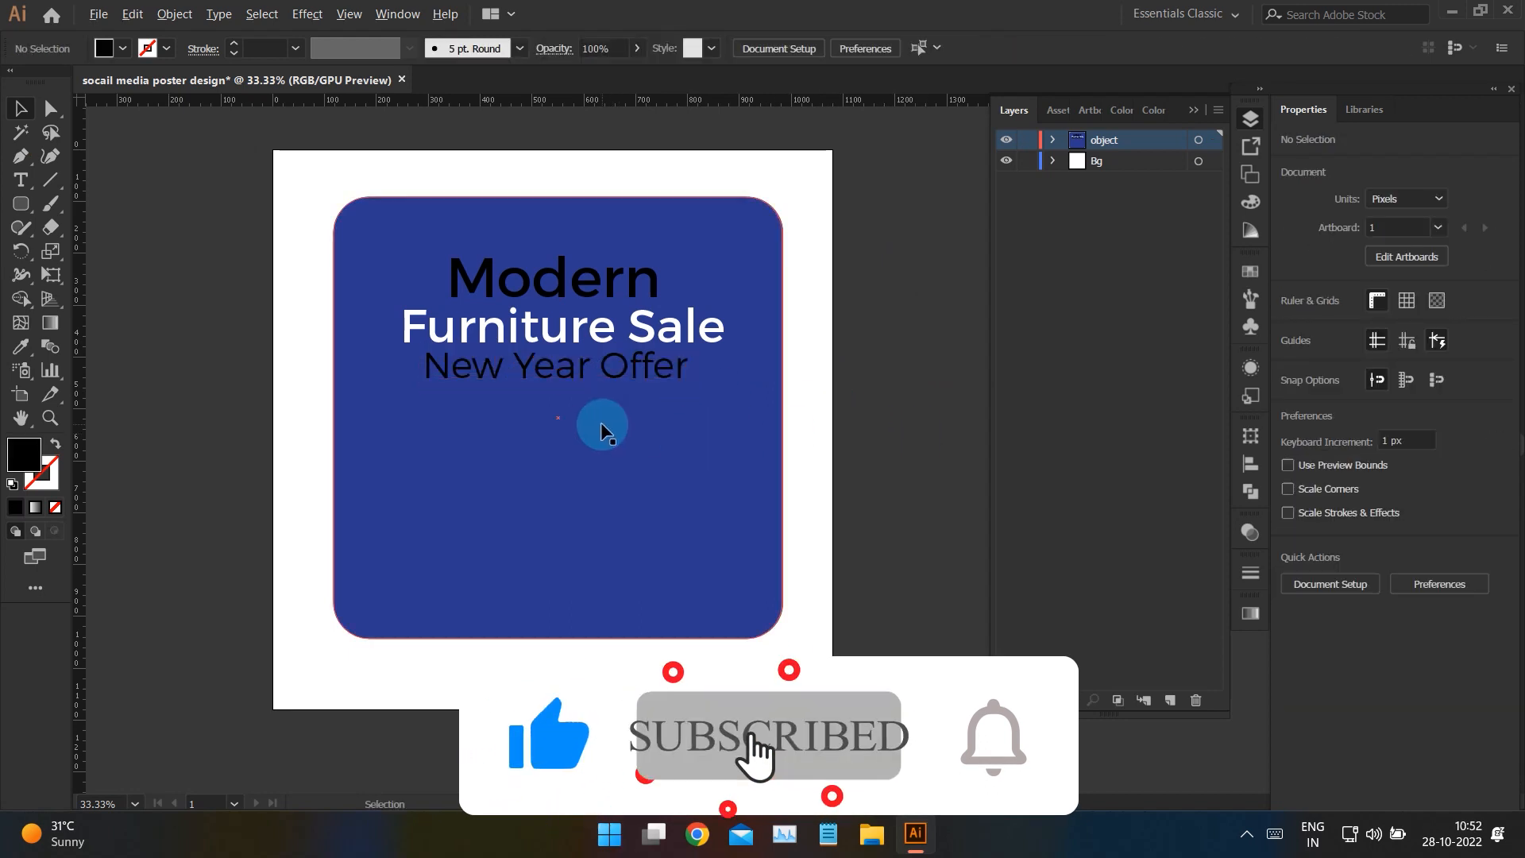
scroll(601, 422, up, 1)
click(628, 346)
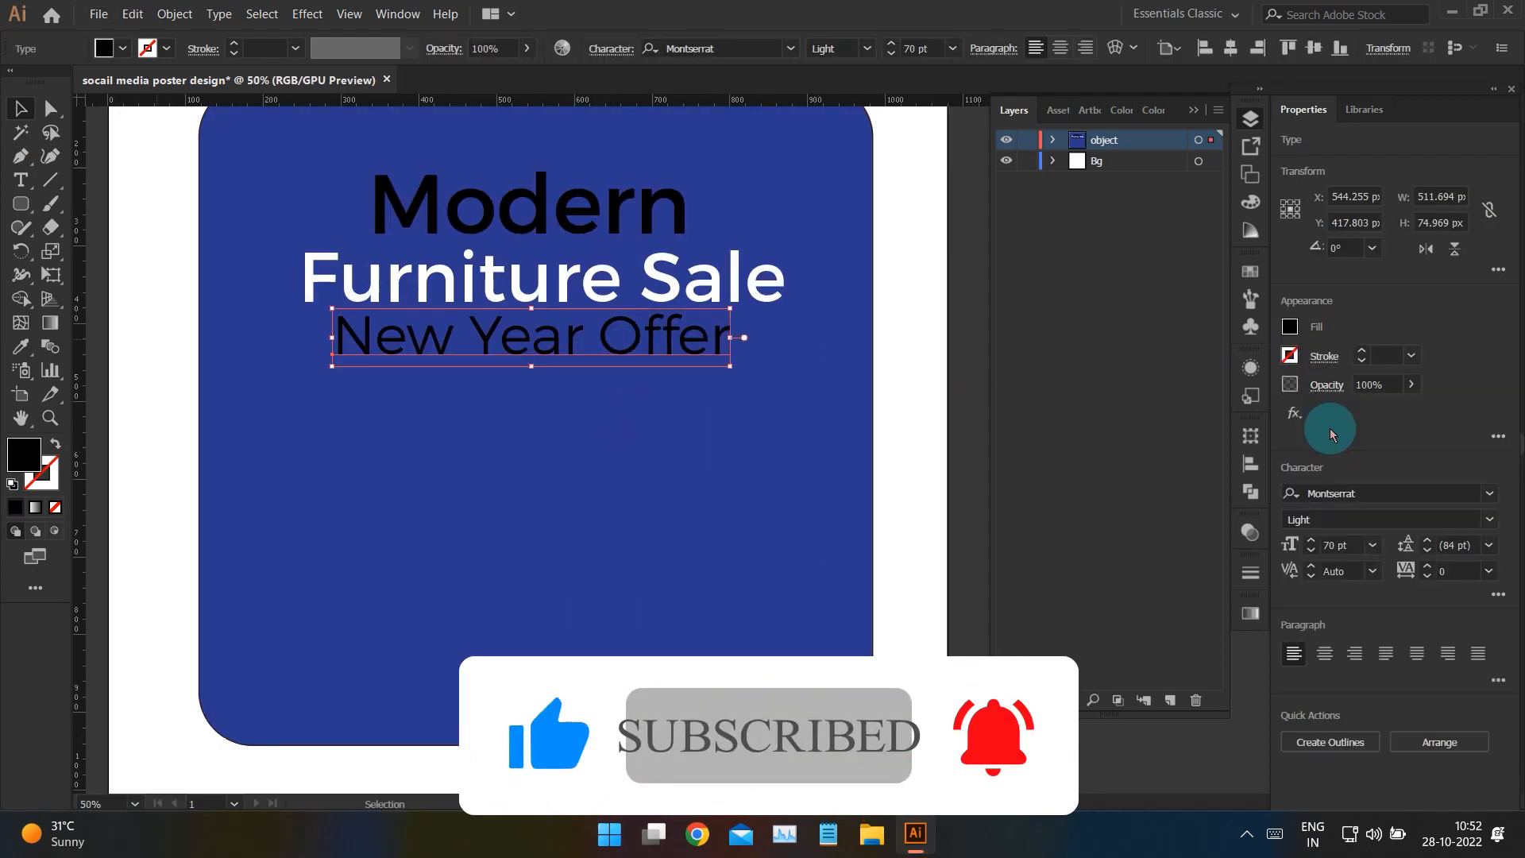
click(1311, 550)
drag(568, 351, 584, 355)
drag(595, 350, 620, 336)
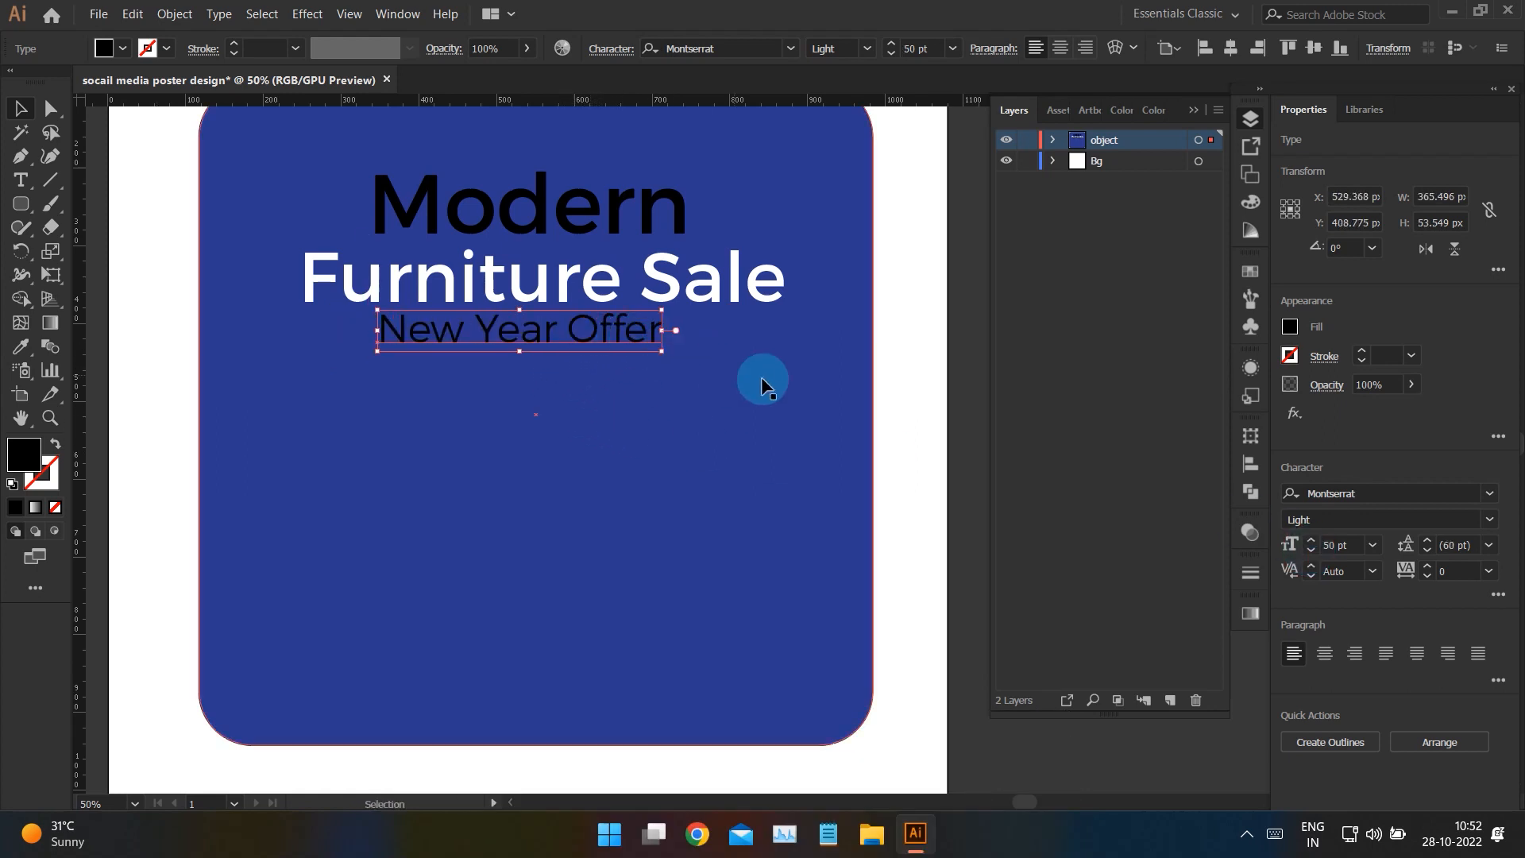
click(889, 384)
scroll(890, 384, down, 1)
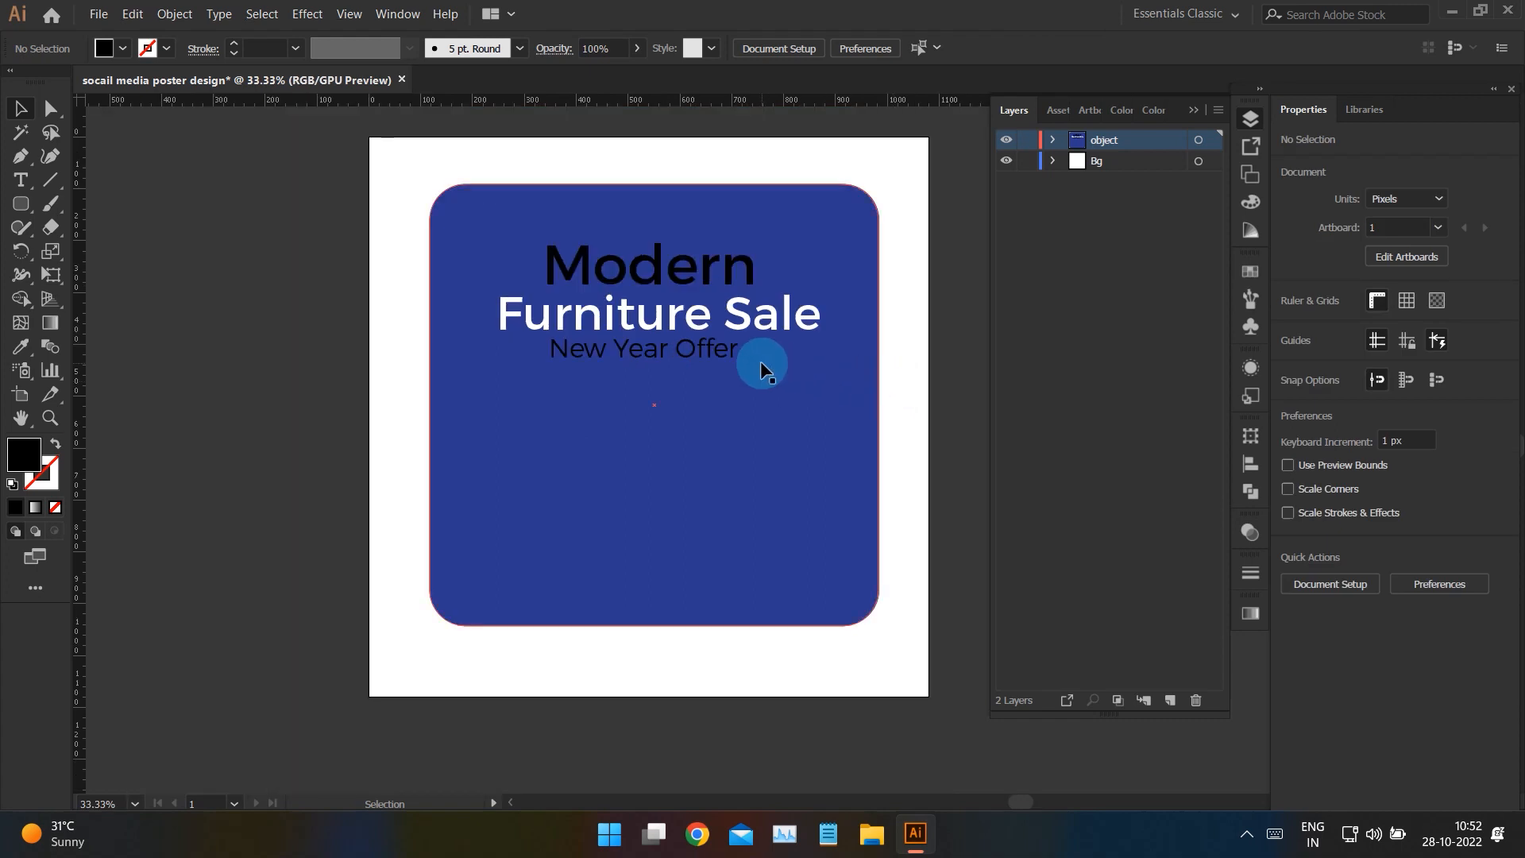
scroll(761, 364, up, 1)
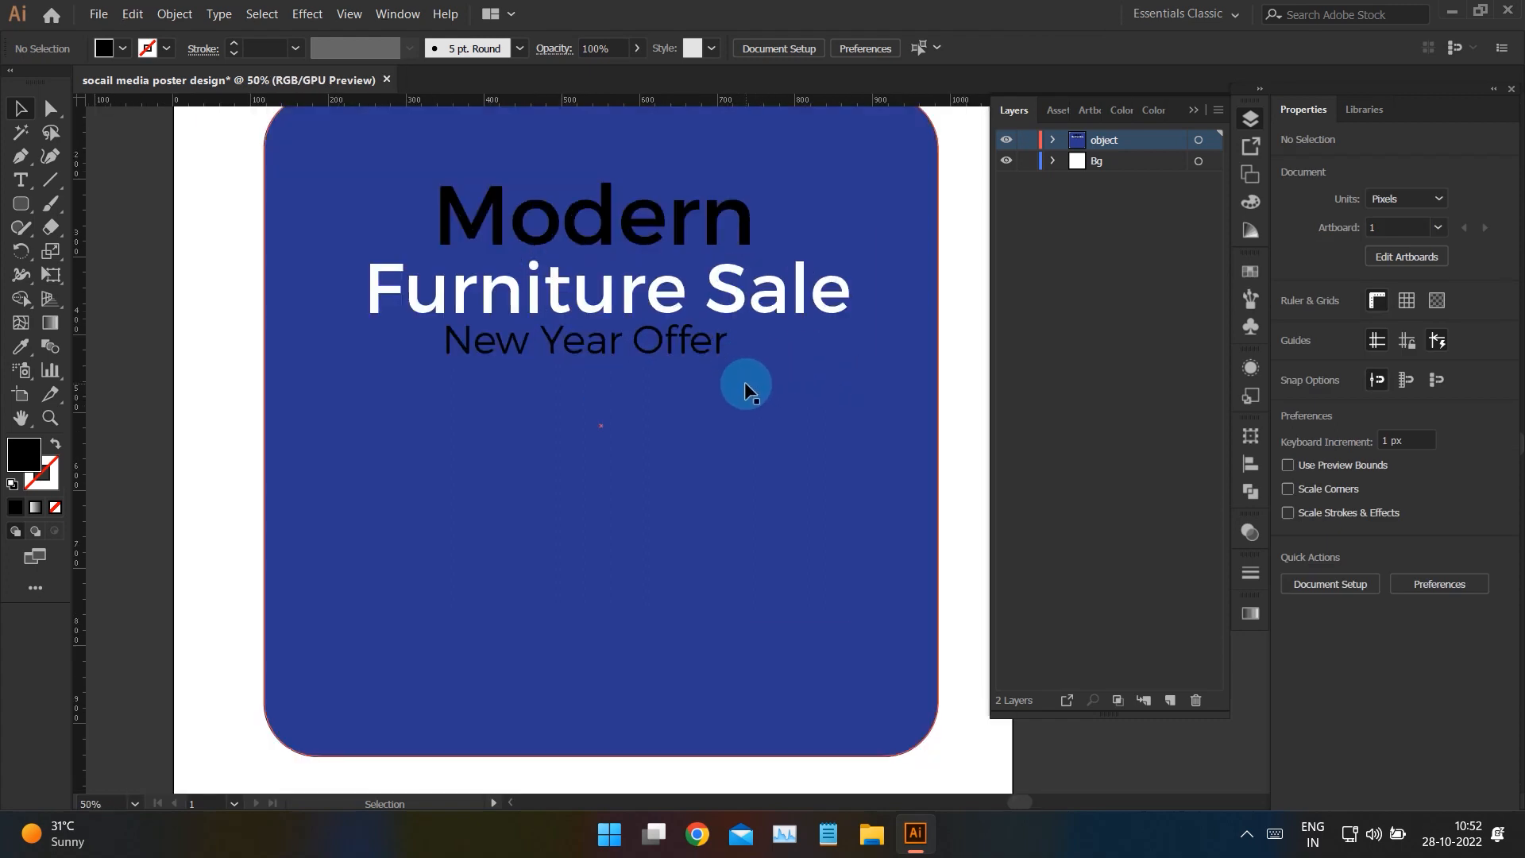
drag(746, 398, 683, 382)
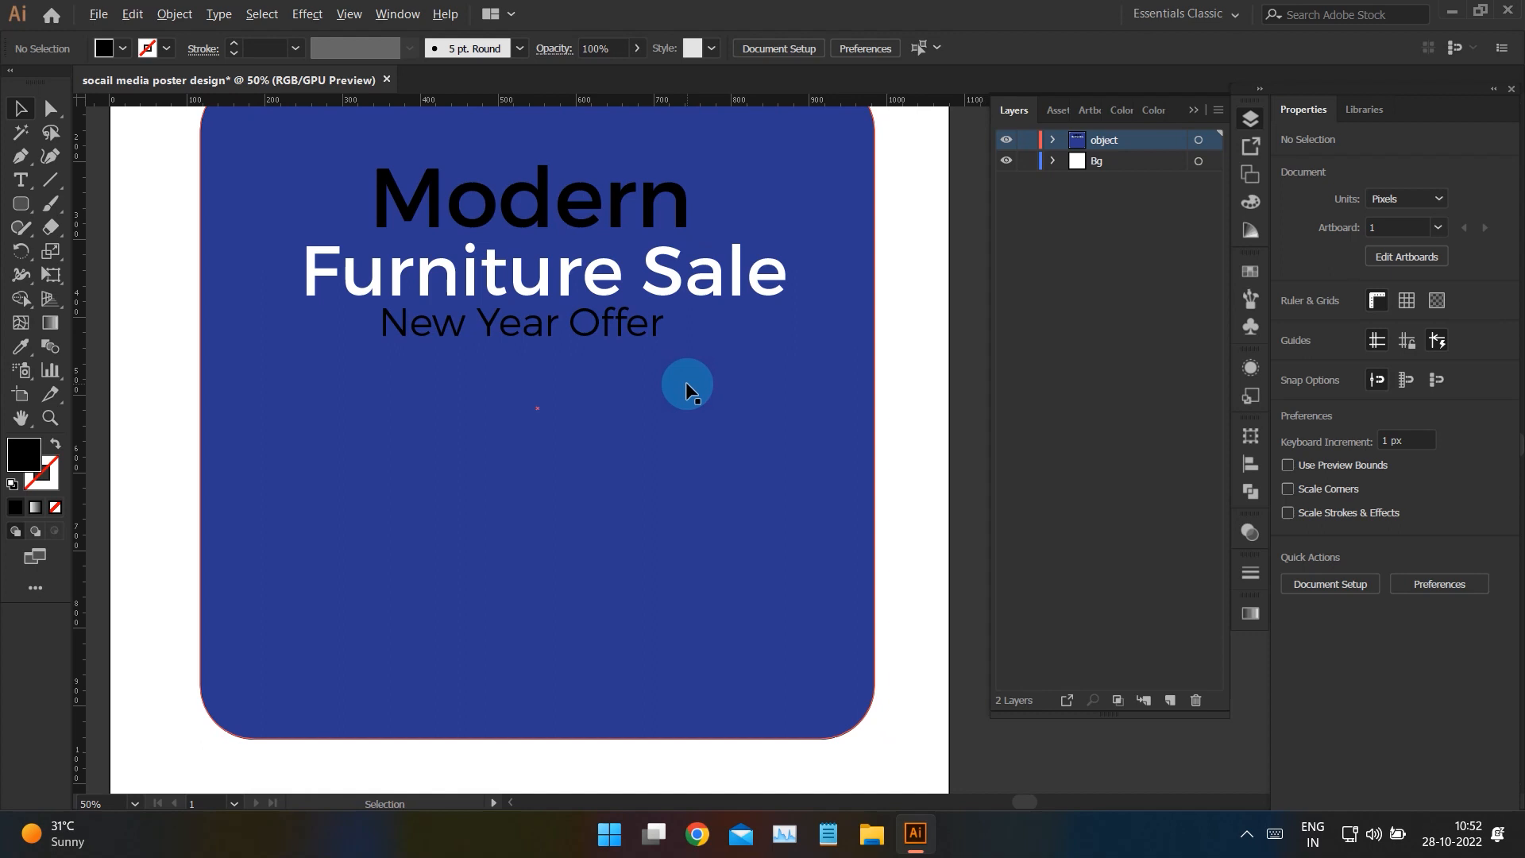
Place the furniture.png chair image below the heading and enlarge it to about 511 × 606 px.
scroll(685, 381, down, 1)
click(97, 16)
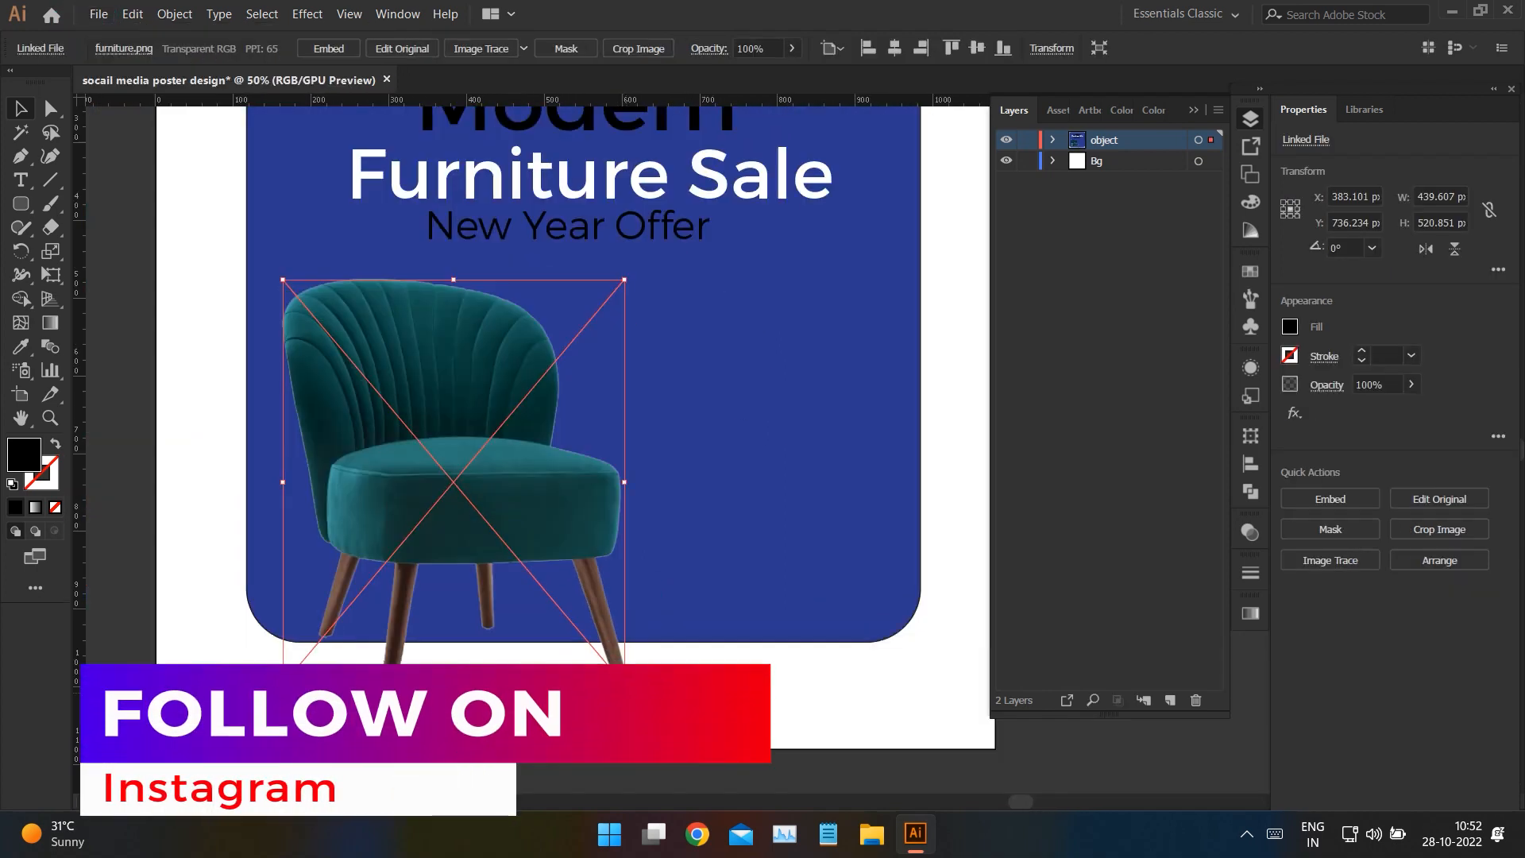
drag(624, 685, 665, 731)
drag(283, 279, 267, 261)
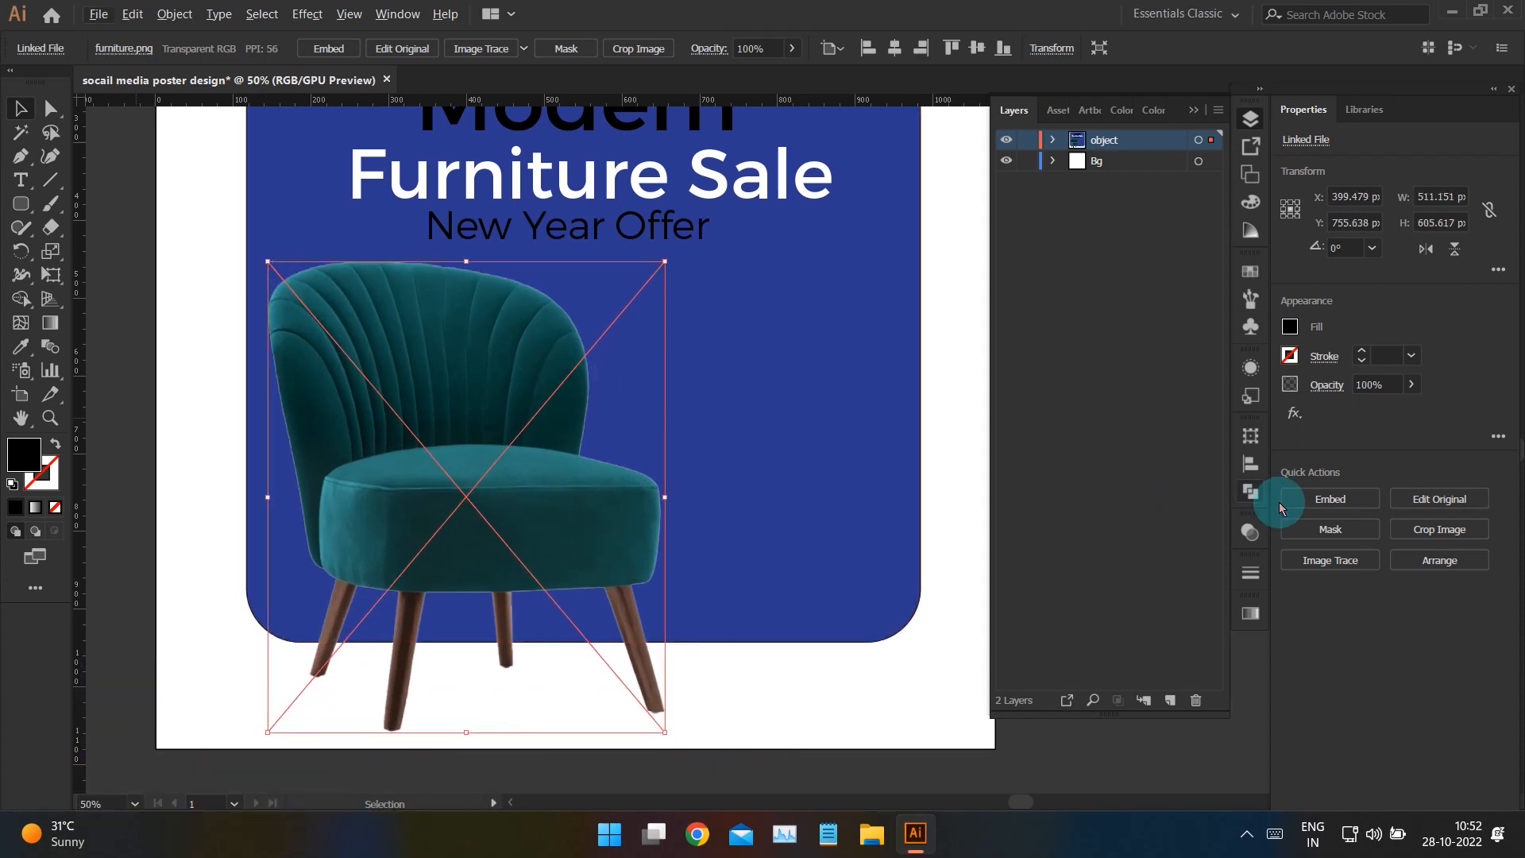
Embed the linked chair image in the document and deselect it.
click(1316, 500)
click(960, 413)
scroll(960, 413, down, 1)
drag(950, 413, 864, 438)
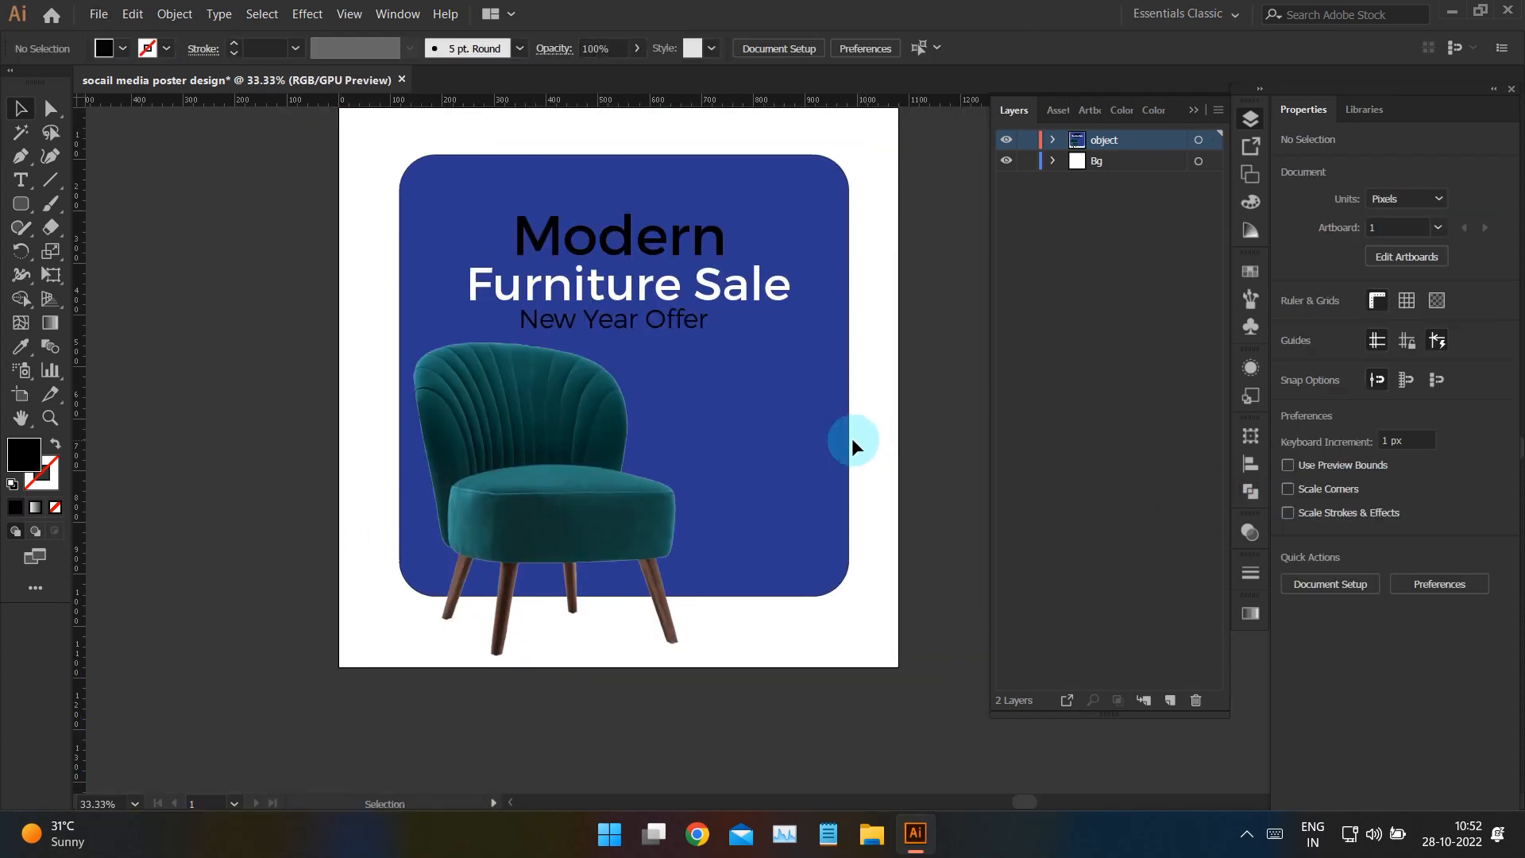
Try blue, navy and orange swatches on the rounded rectangle, ending with light orange C=0 M=50 Y=100 K=0.
click(827, 439)
drag(897, 380, 823, 430)
click(1294, 328)
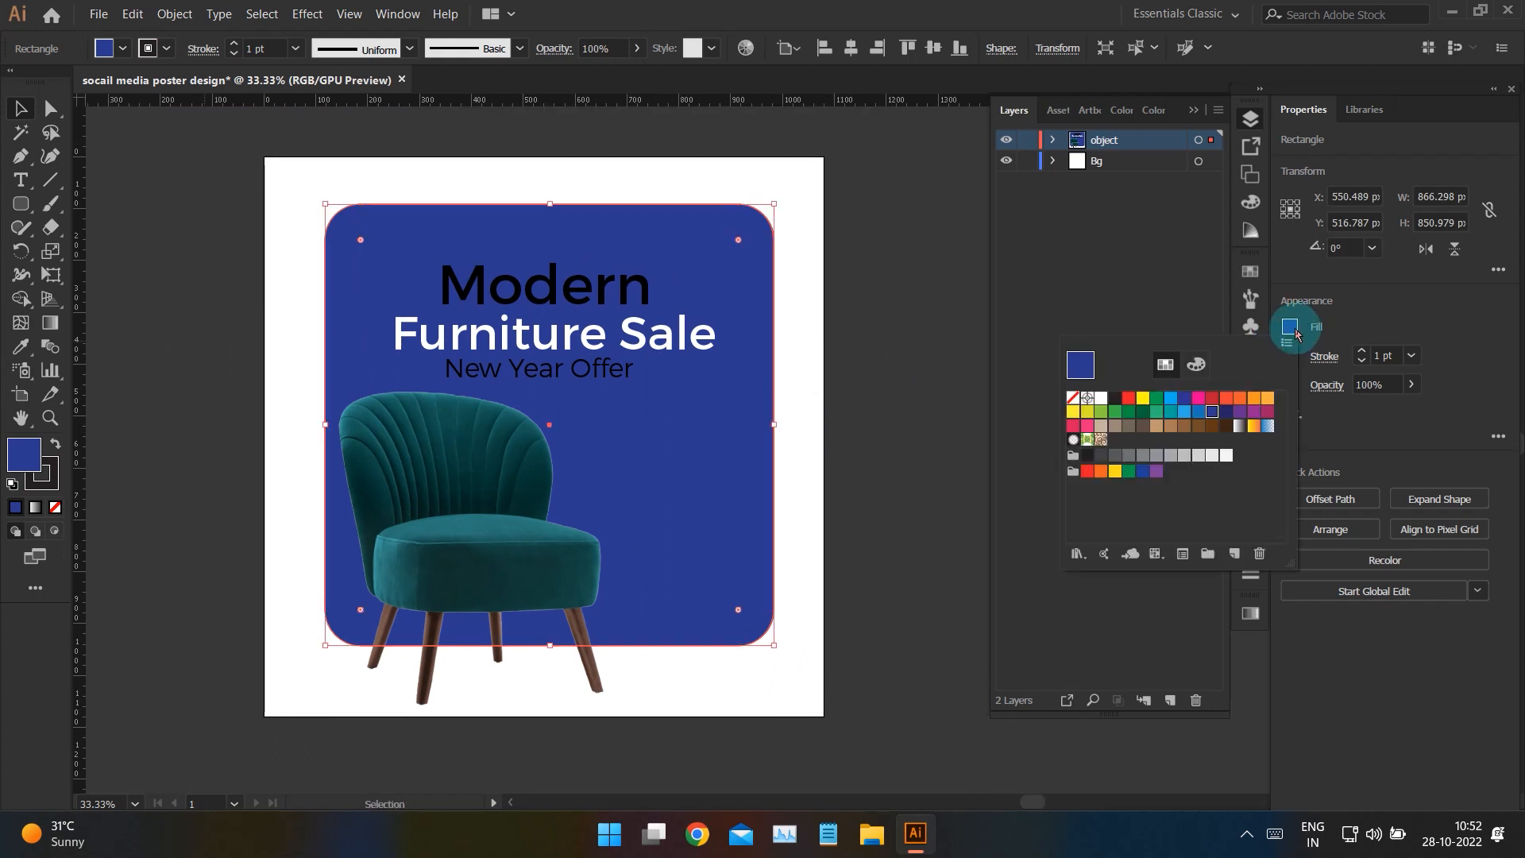
click(1199, 413)
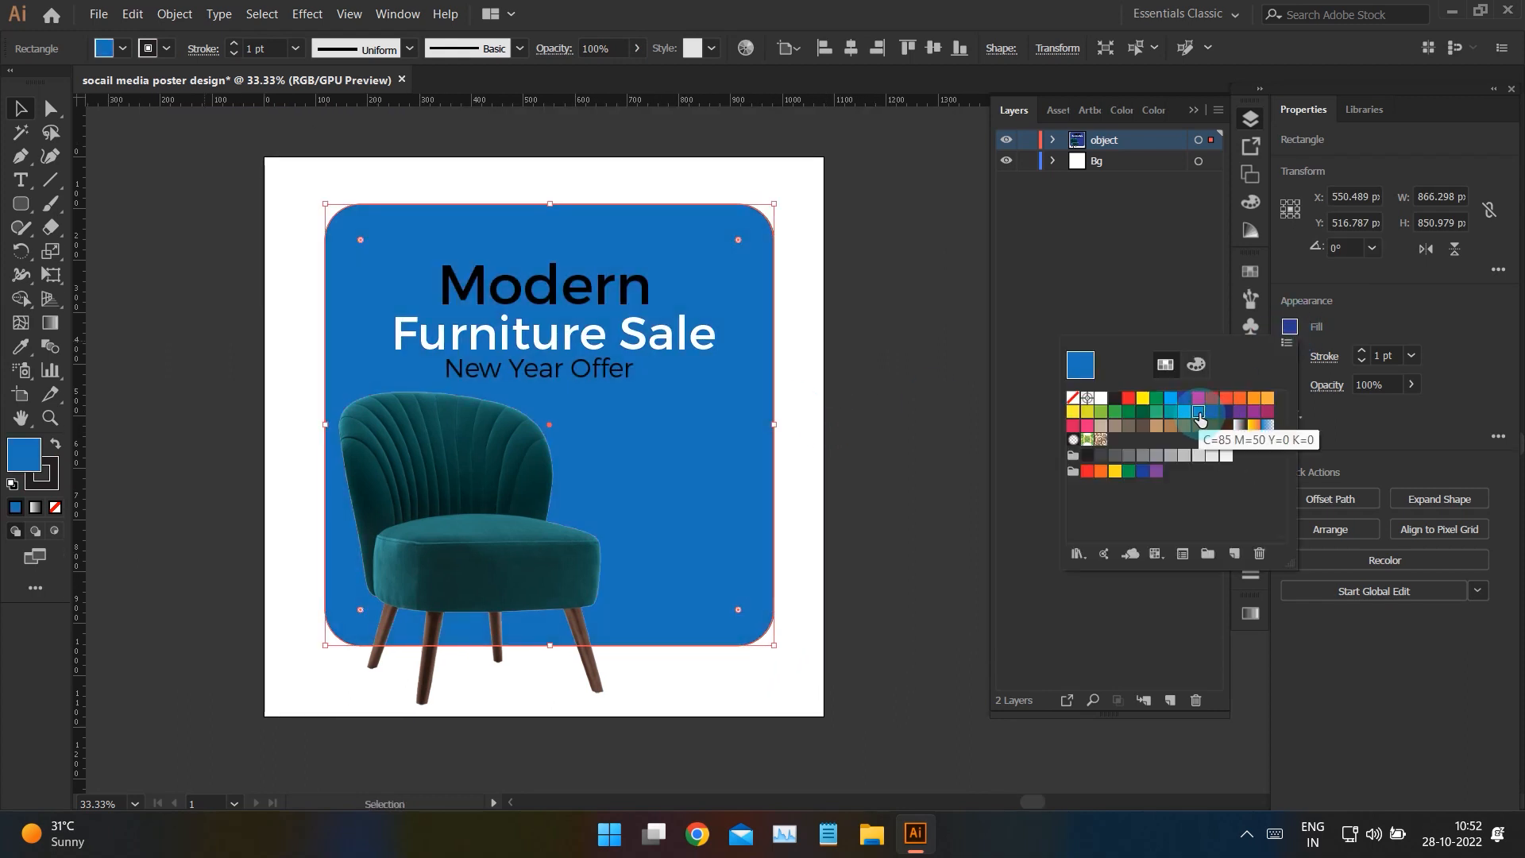
click(1212, 412)
click(1226, 413)
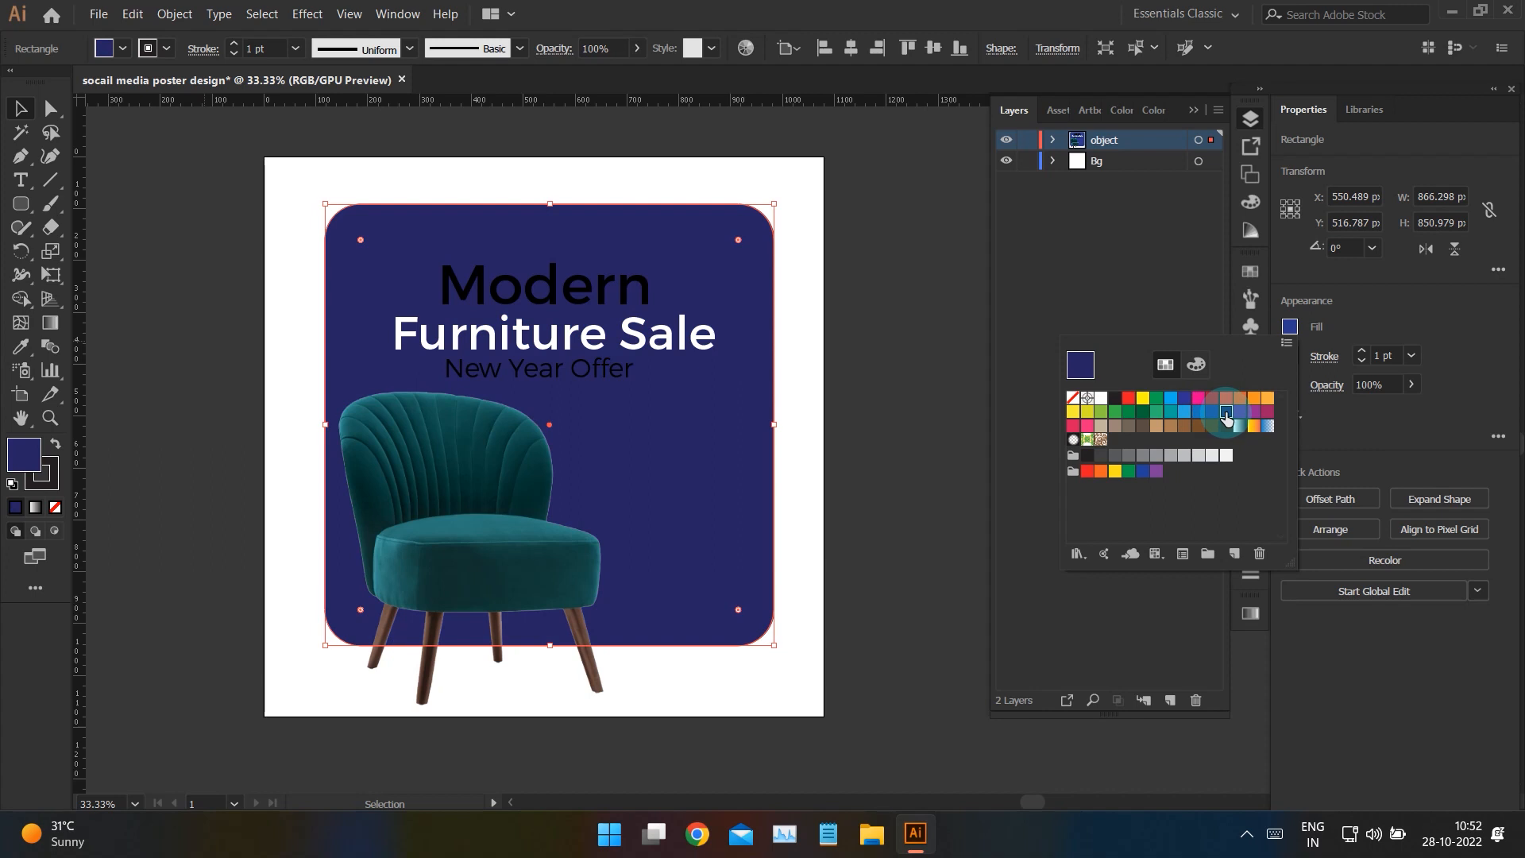
click(1240, 398)
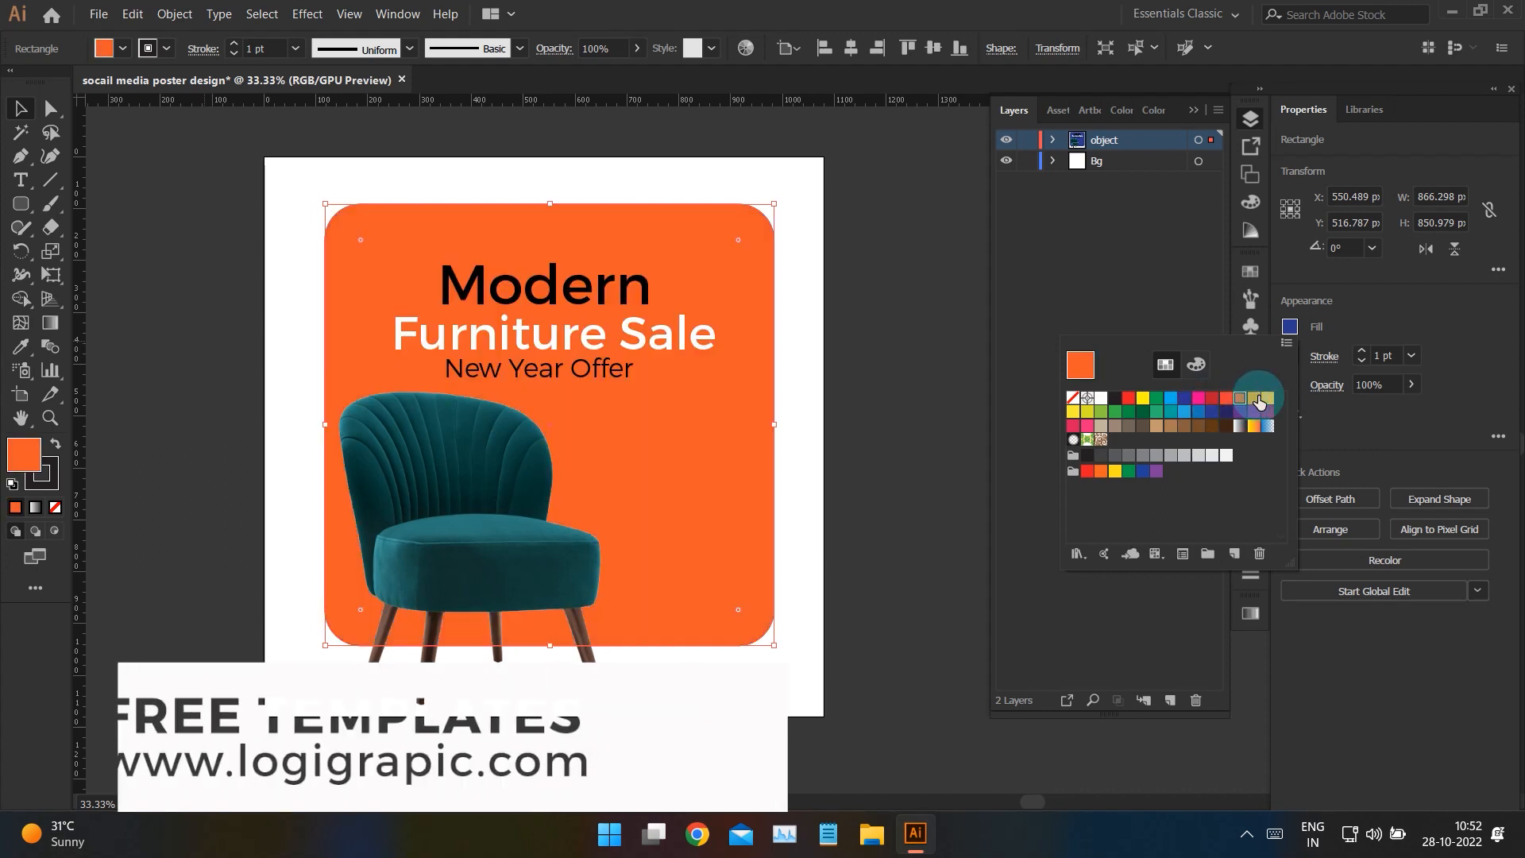
click(1257, 398)
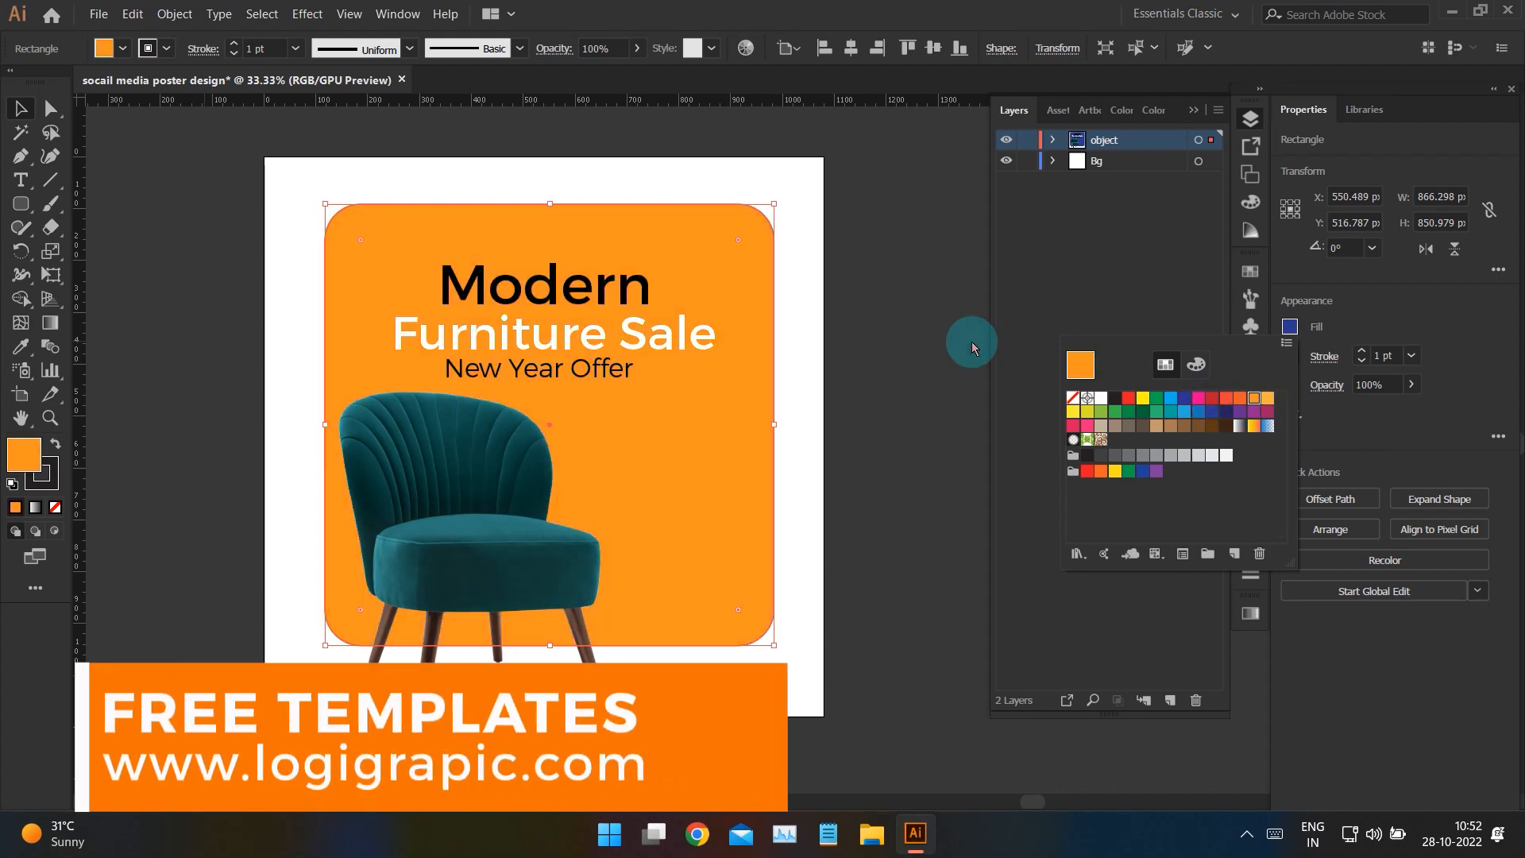
click(863, 397)
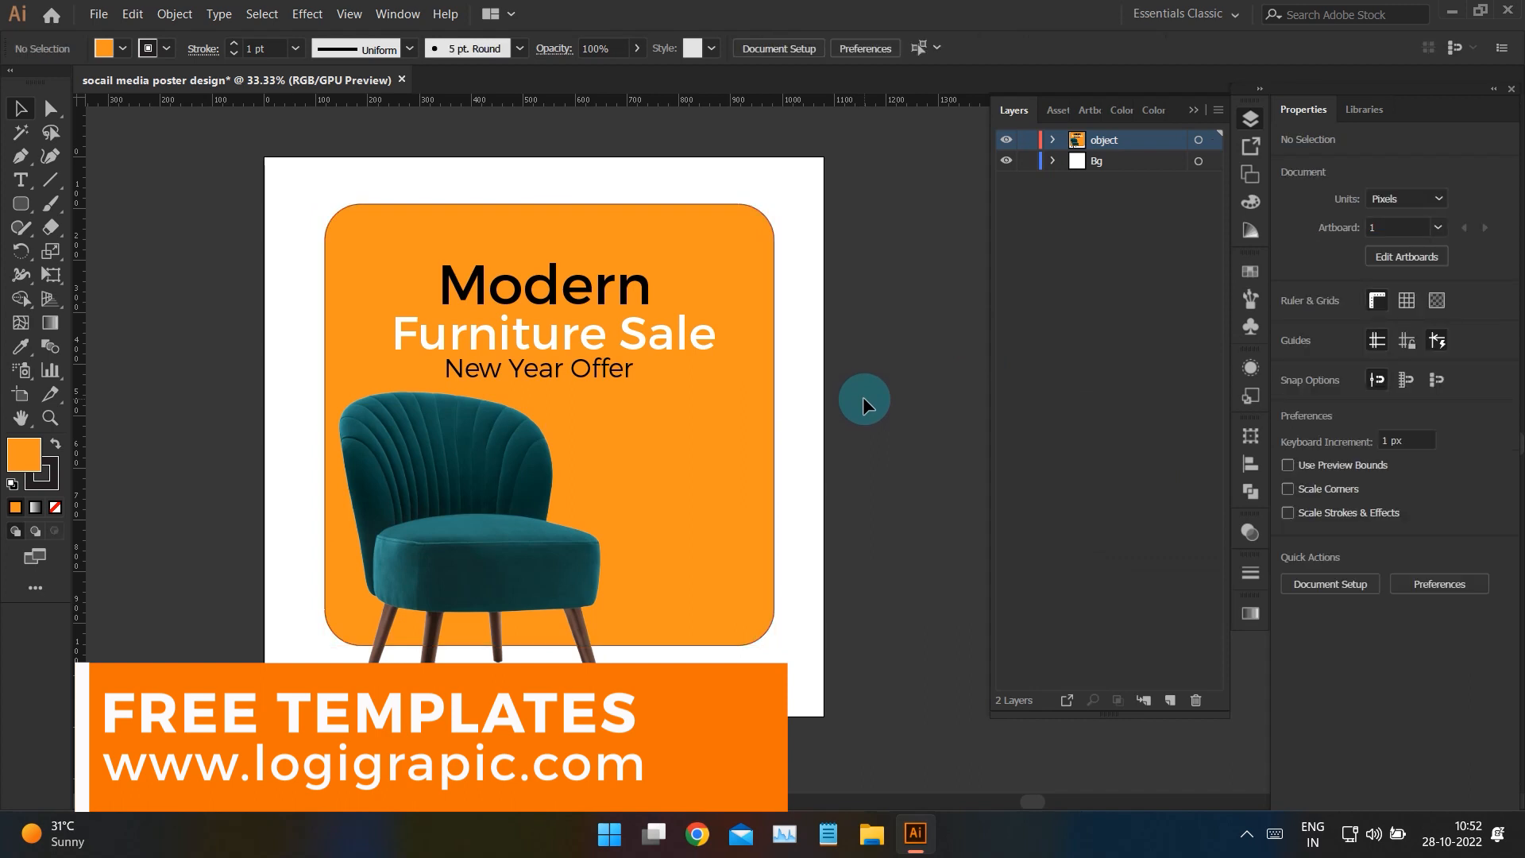
Compare several blue and green swatches as the rounded rectangle's fill, settle on teal and deselect it.
click(669, 461)
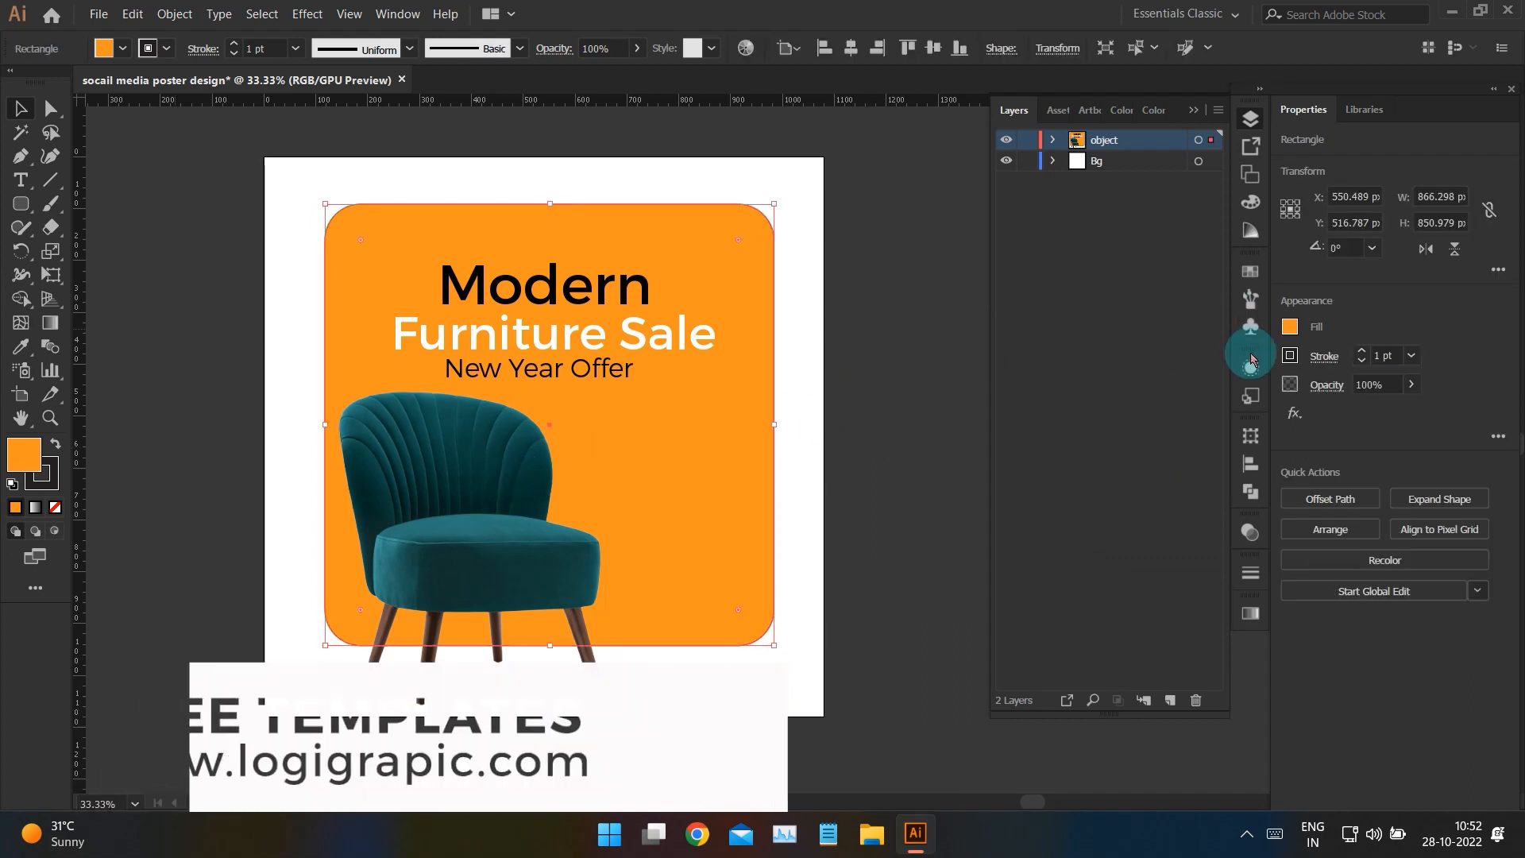
click(1289, 327)
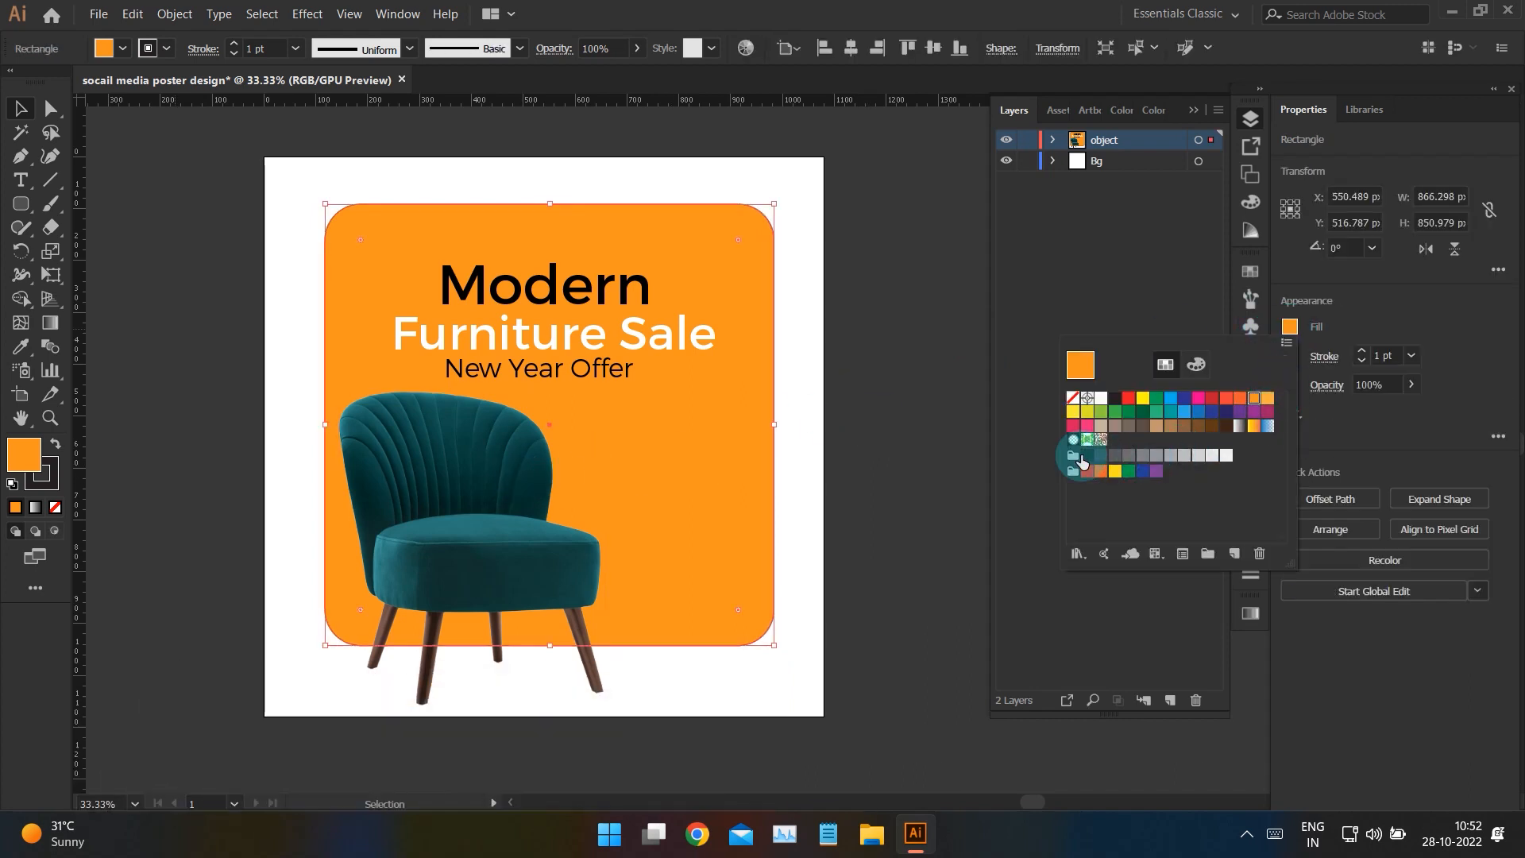
click(1115, 400)
click(1171, 398)
click(1171, 411)
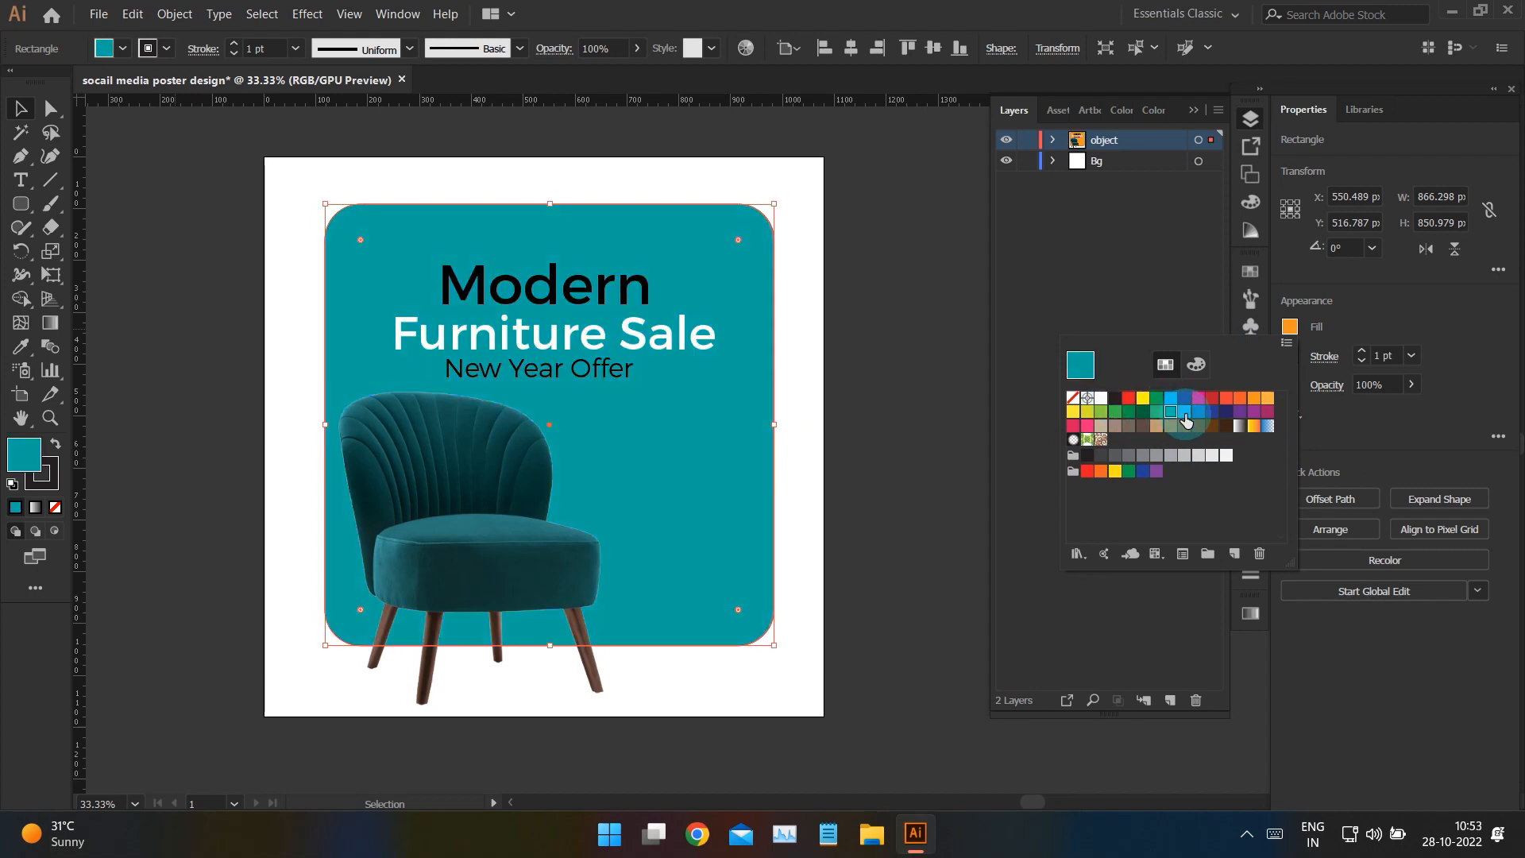
click(1184, 411)
click(1171, 412)
click(1141, 411)
click(1128, 412)
click(1115, 412)
click(1141, 411)
click(1156, 411)
click(1171, 411)
click(996, 293)
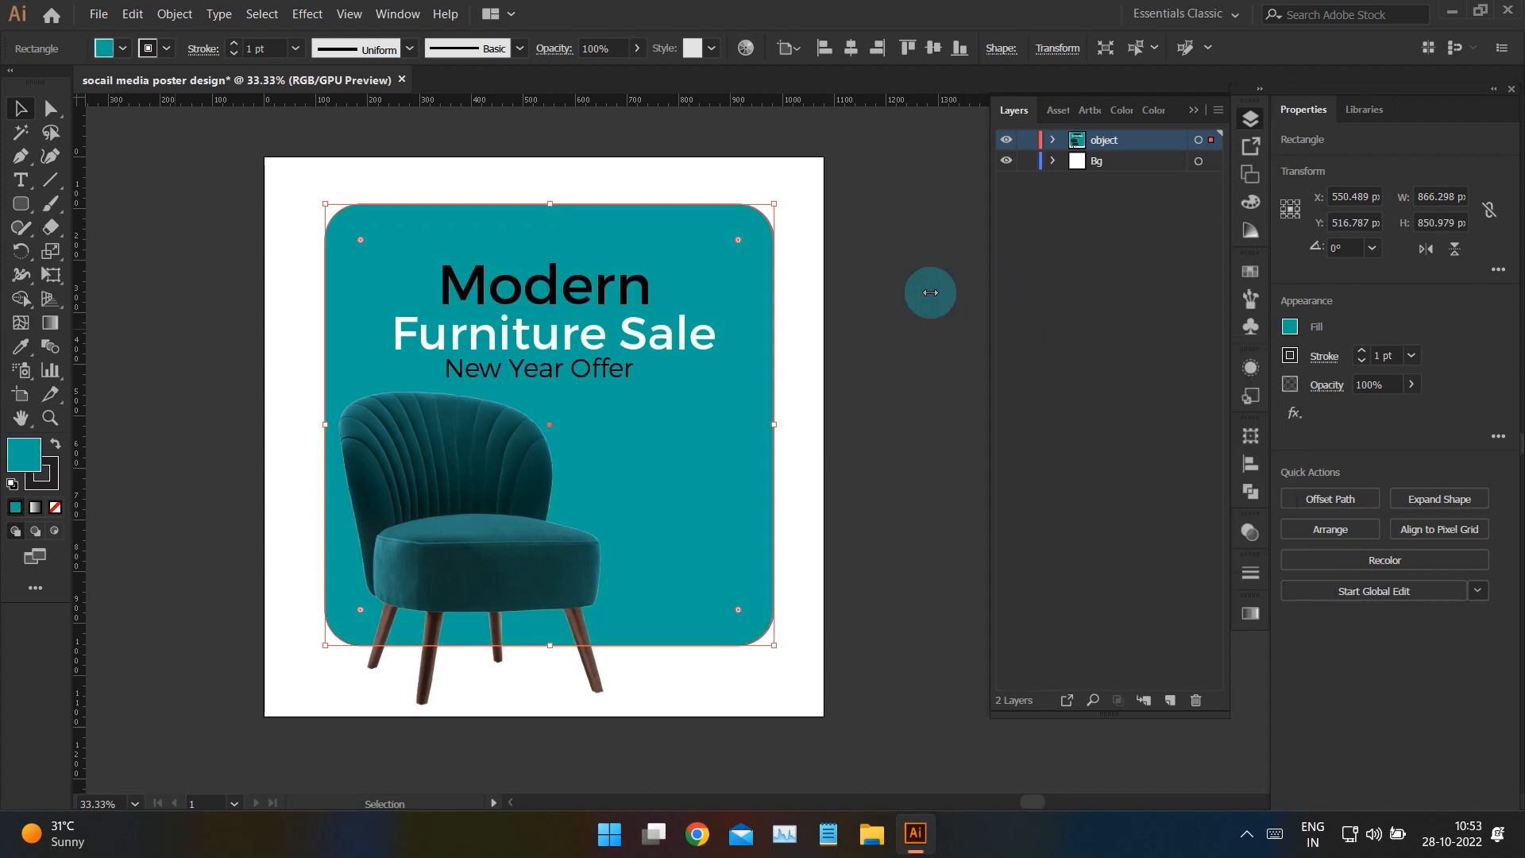
click(934, 322)
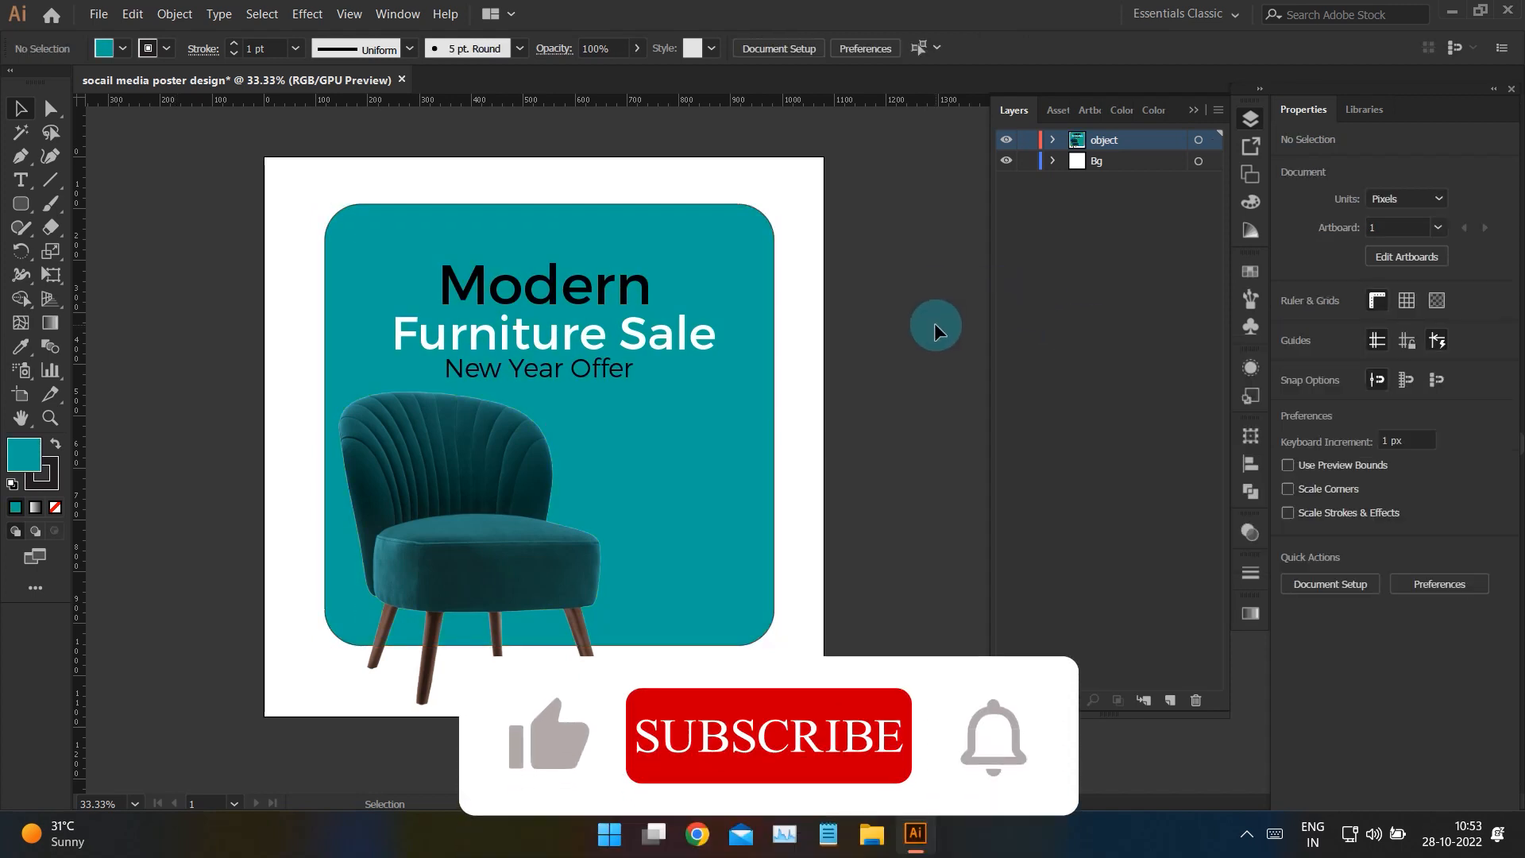
Try red and orange swatches on the rounded rectangle, ending with red-orange, and check the poster.
click(704, 426)
click(1289, 322)
click(1229, 402)
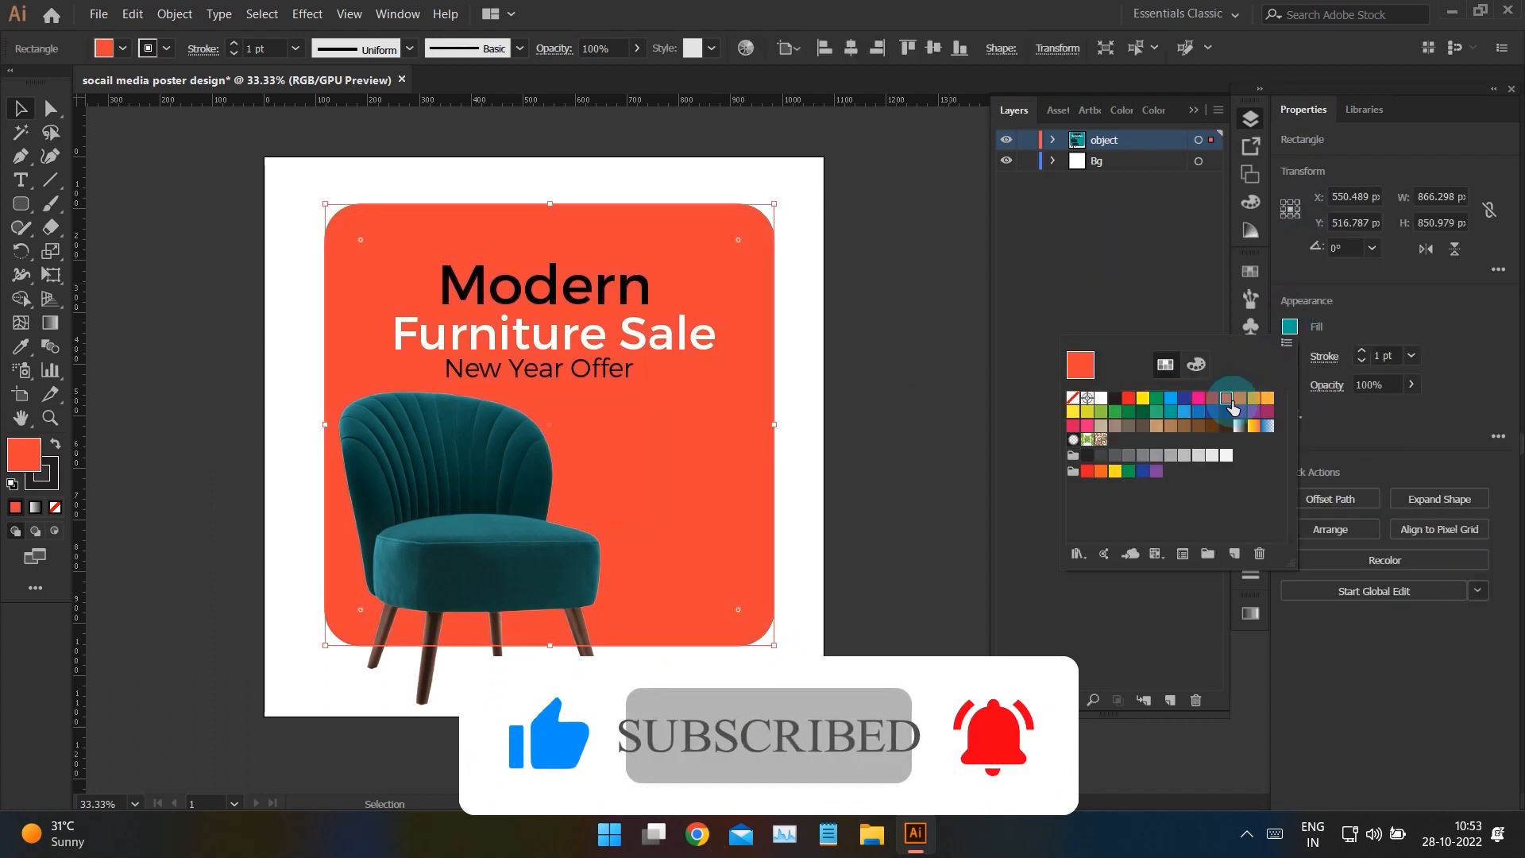
click(1255, 401)
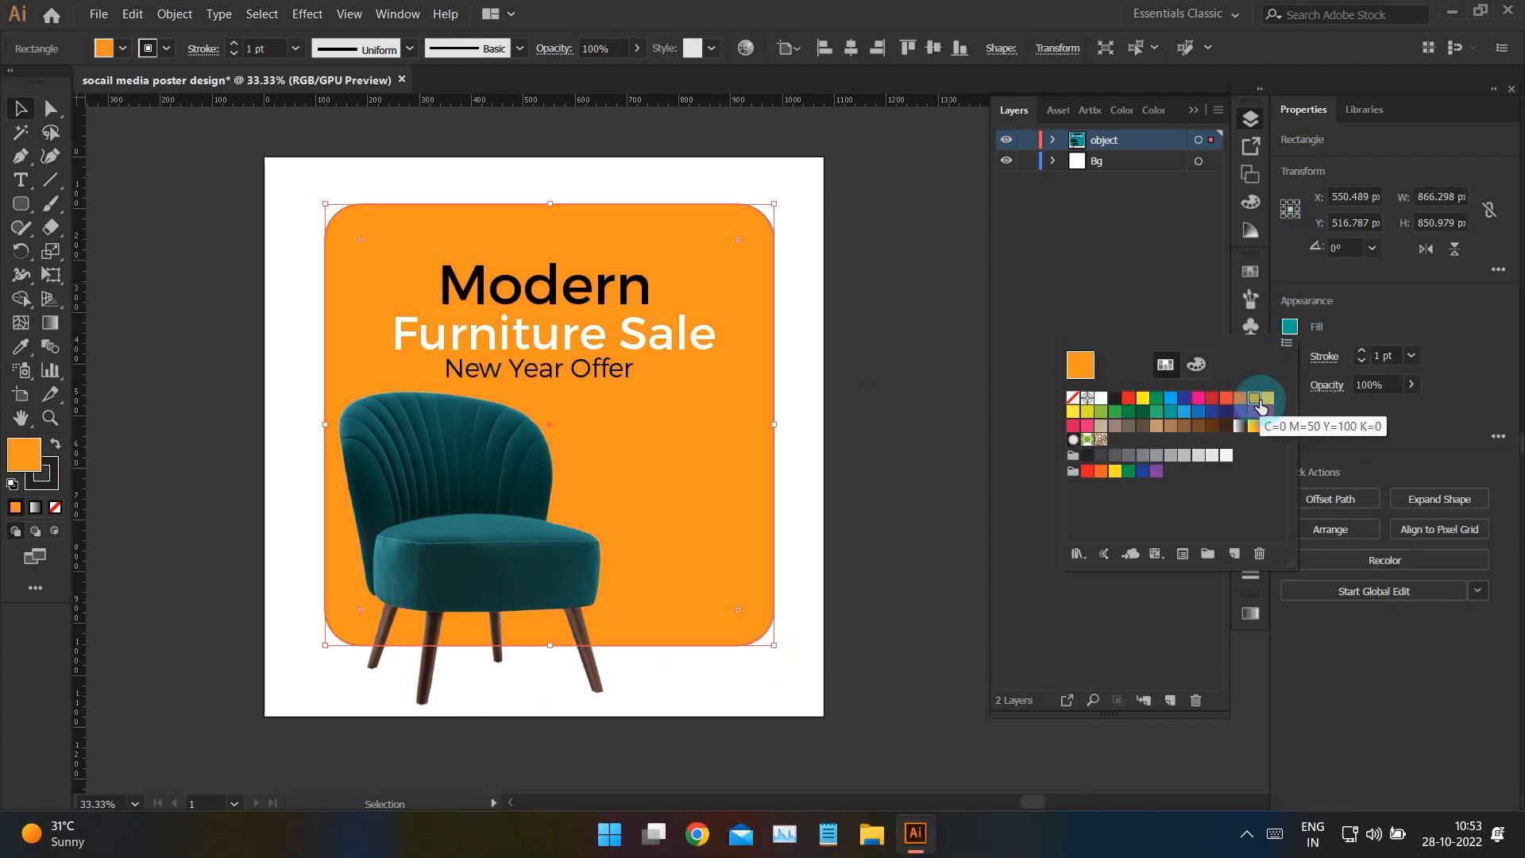
click(1268, 403)
click(1213, 397)
click(1227, 397)
click(895, 305)
click(895, 305)
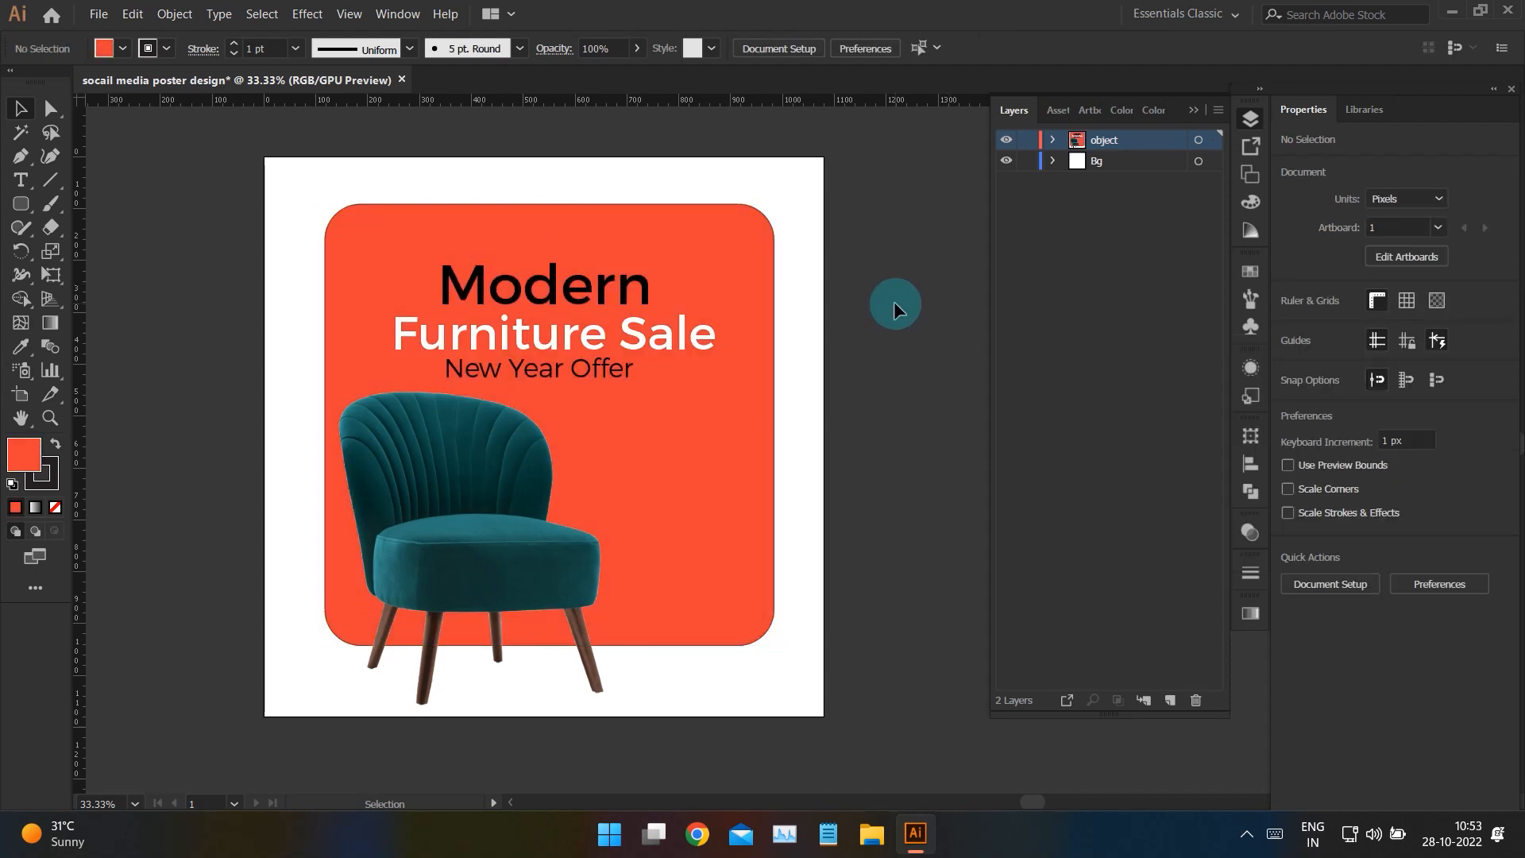
key(ctrl+0)
drag(888, 303, 569, 296)
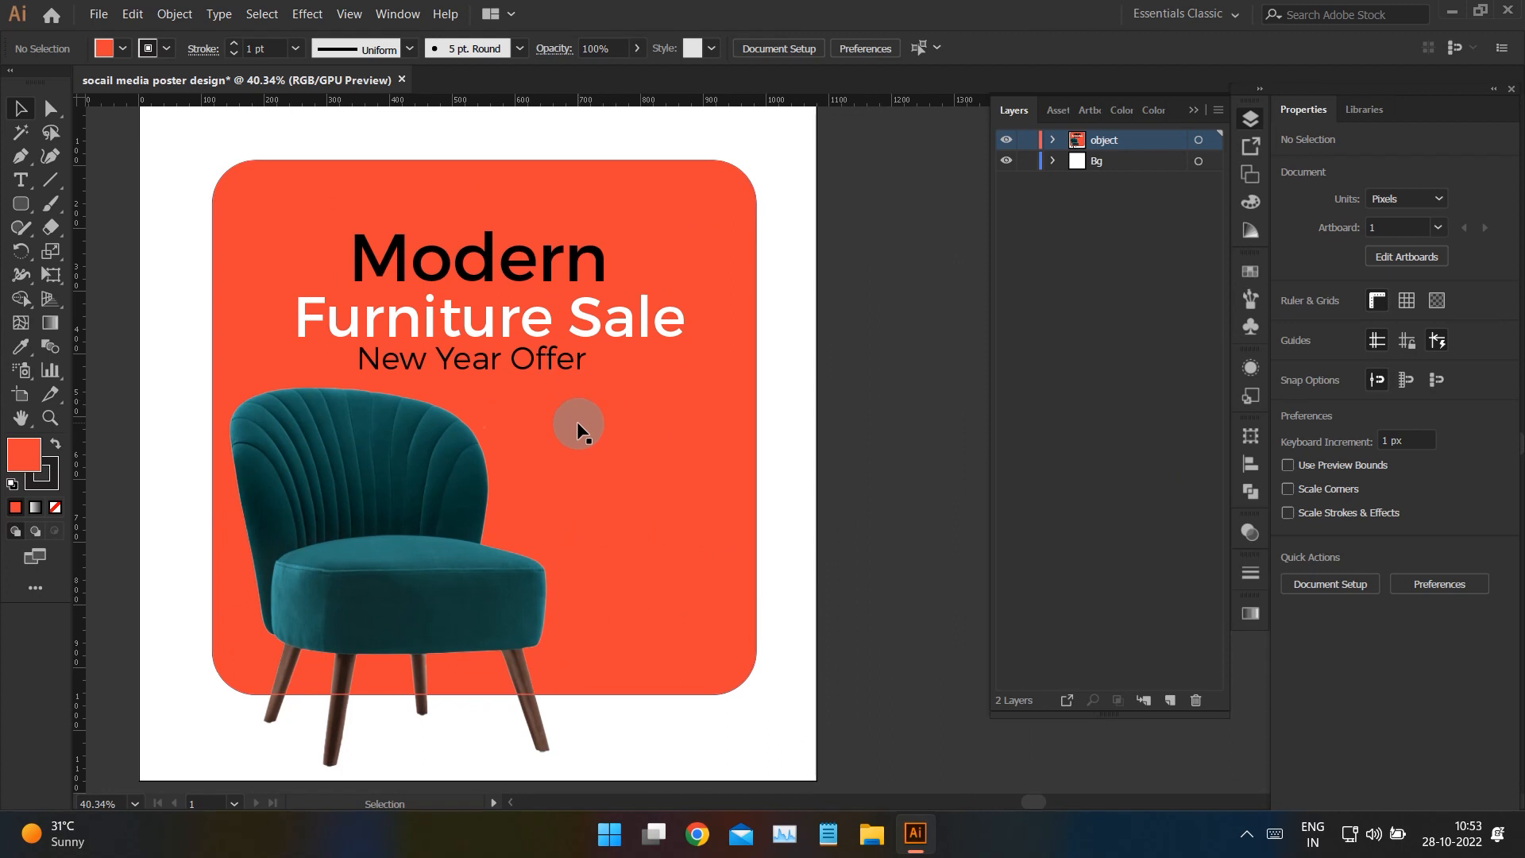
Fill the rounded rectangle with the teal swatch and deselect it.
click(1289, 326)
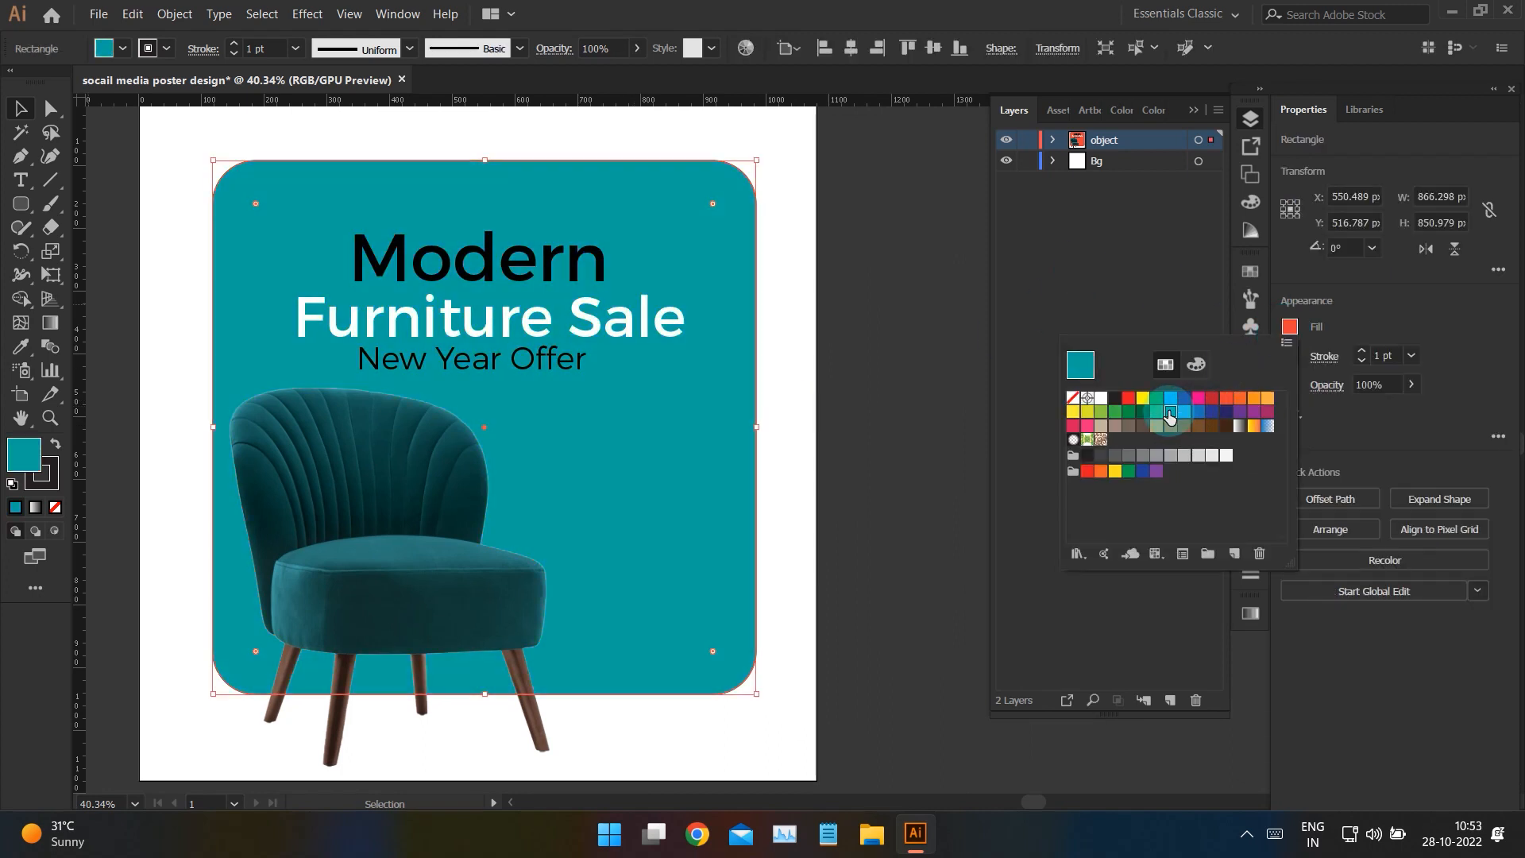
click(1002, 394)
click(889, 348)
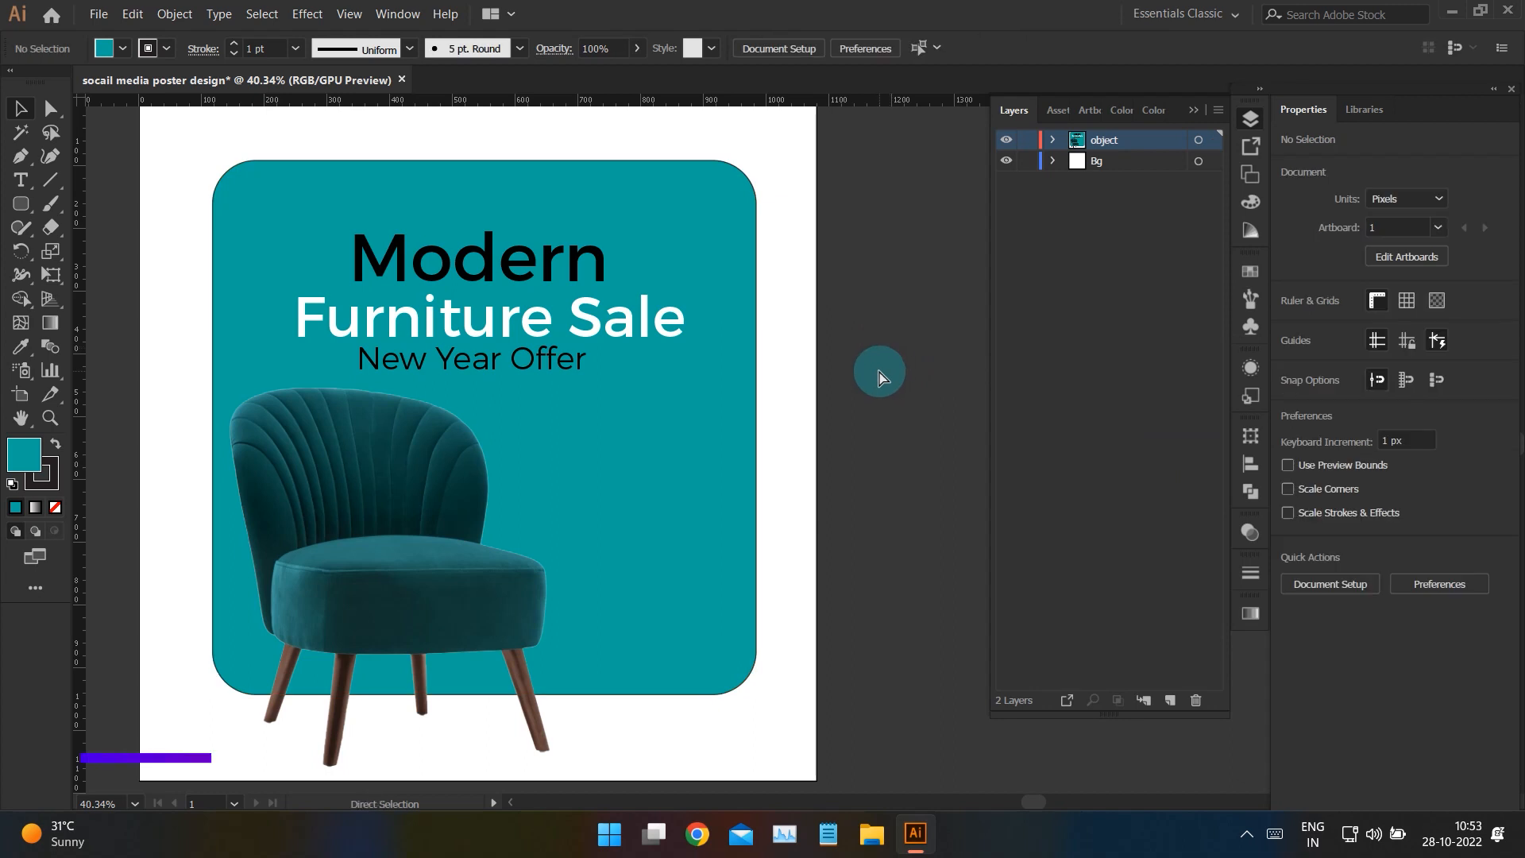
Remove the stroke from the teal rounded rectangle and deselect it.
key(ctrl+0)
drag(884, 403, 631, 412)
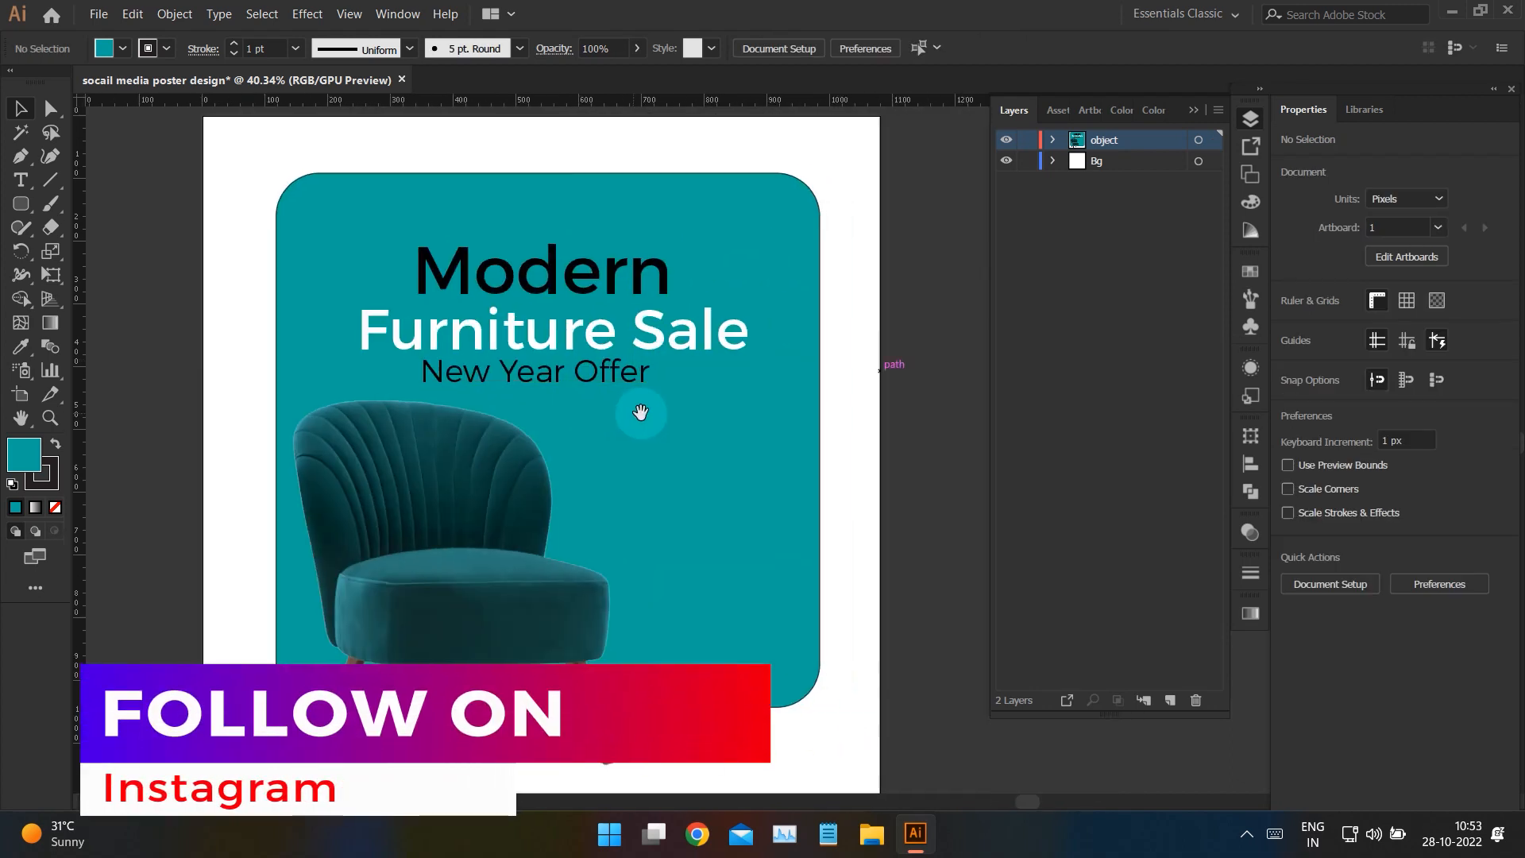
scroll(904, 356, down, 1)
drag(910, 361, 898, 388)
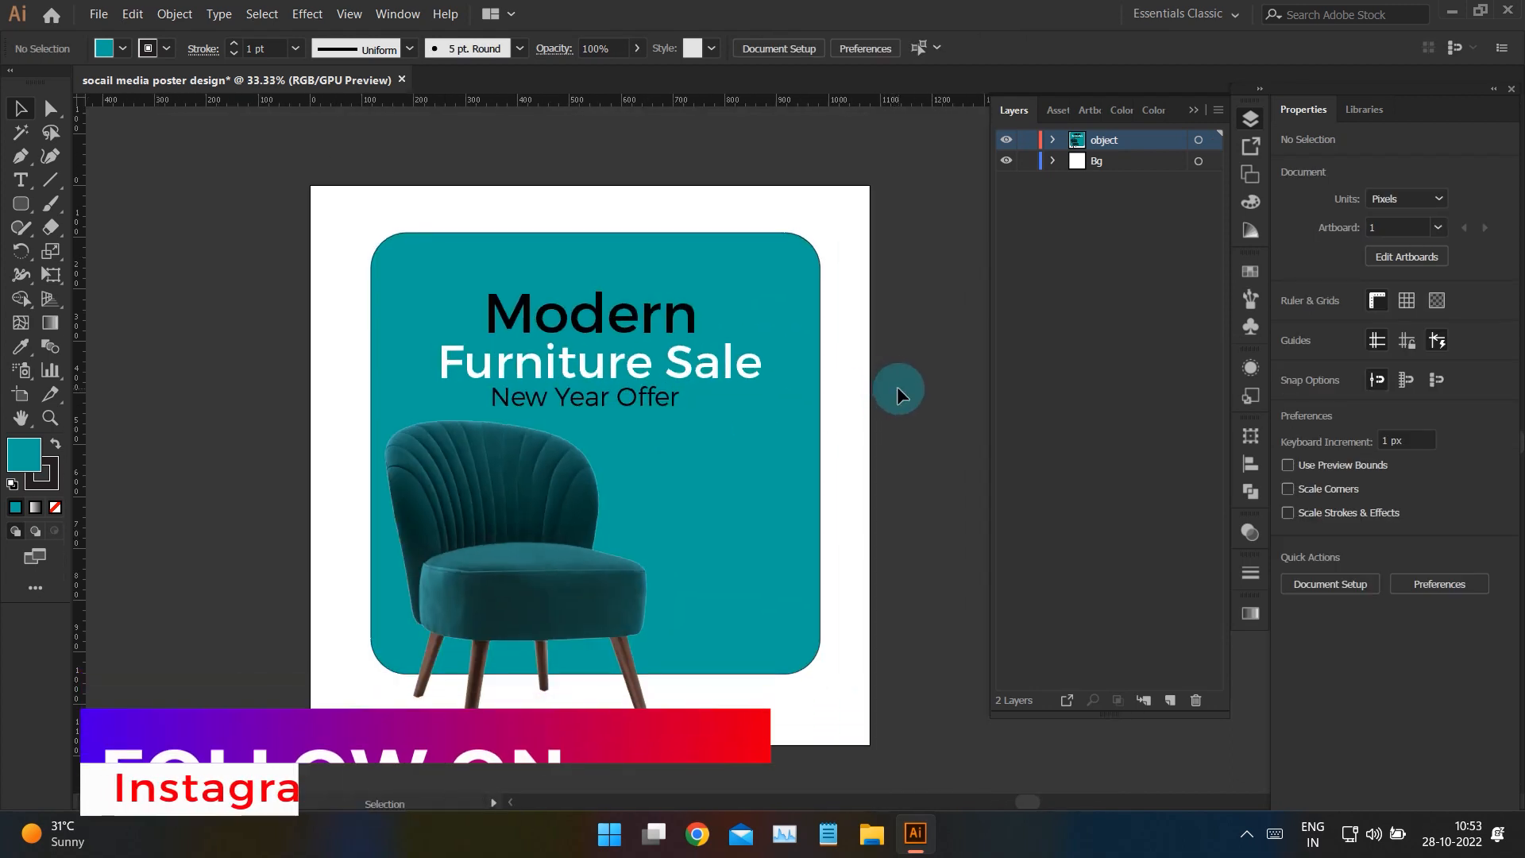
click(757, 580)
click(149, 49)
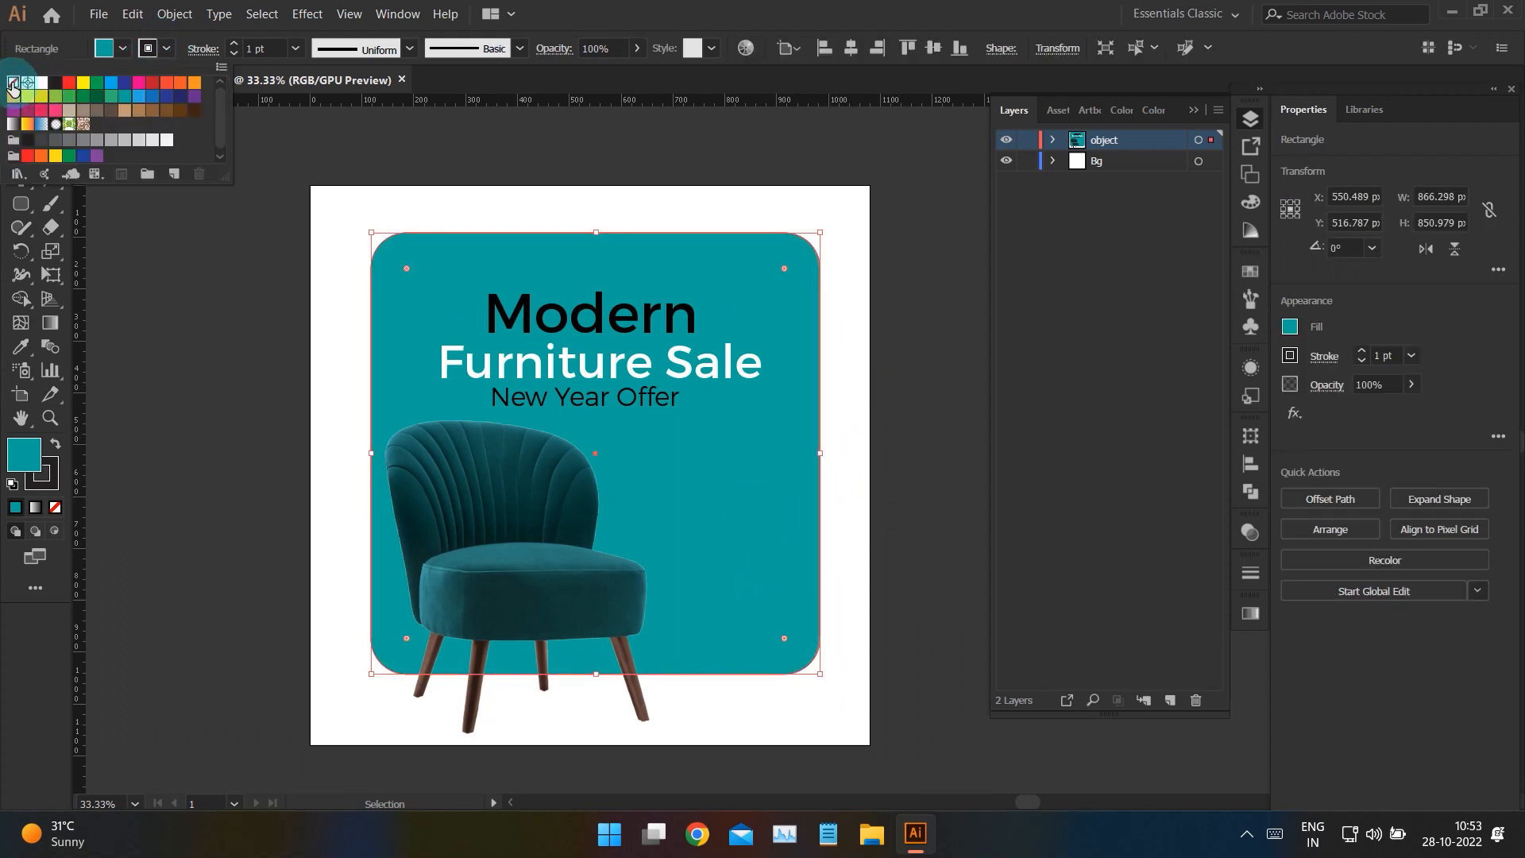
click(14, 87)
click(953, 460)
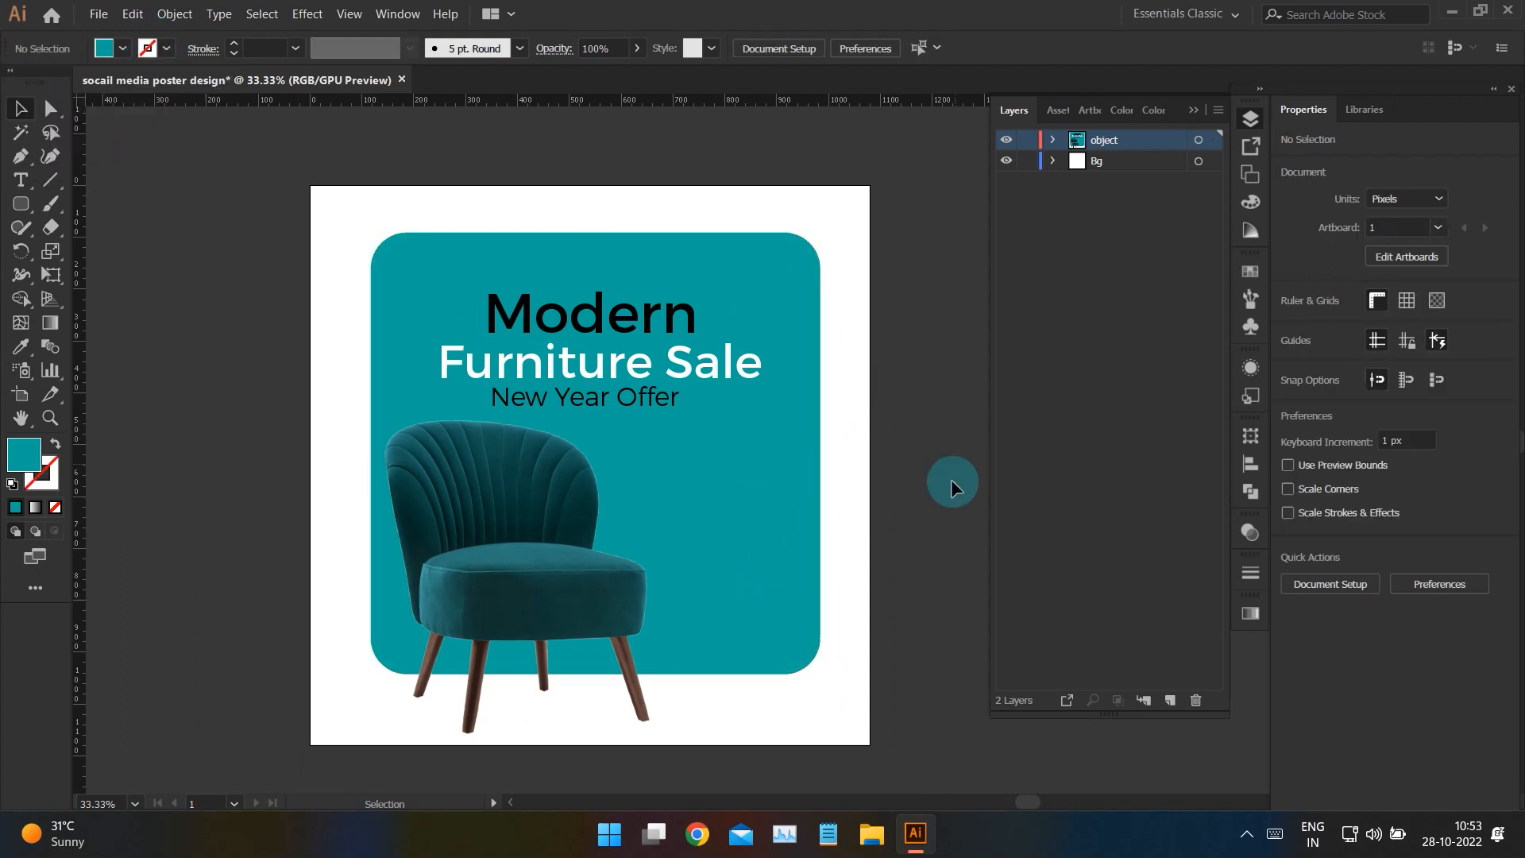
Round only the teal rectangle's lower-left corner to a radius of about 479 px with Direct Selection, then deselect it.
click(698, 580)
click(50, 108)
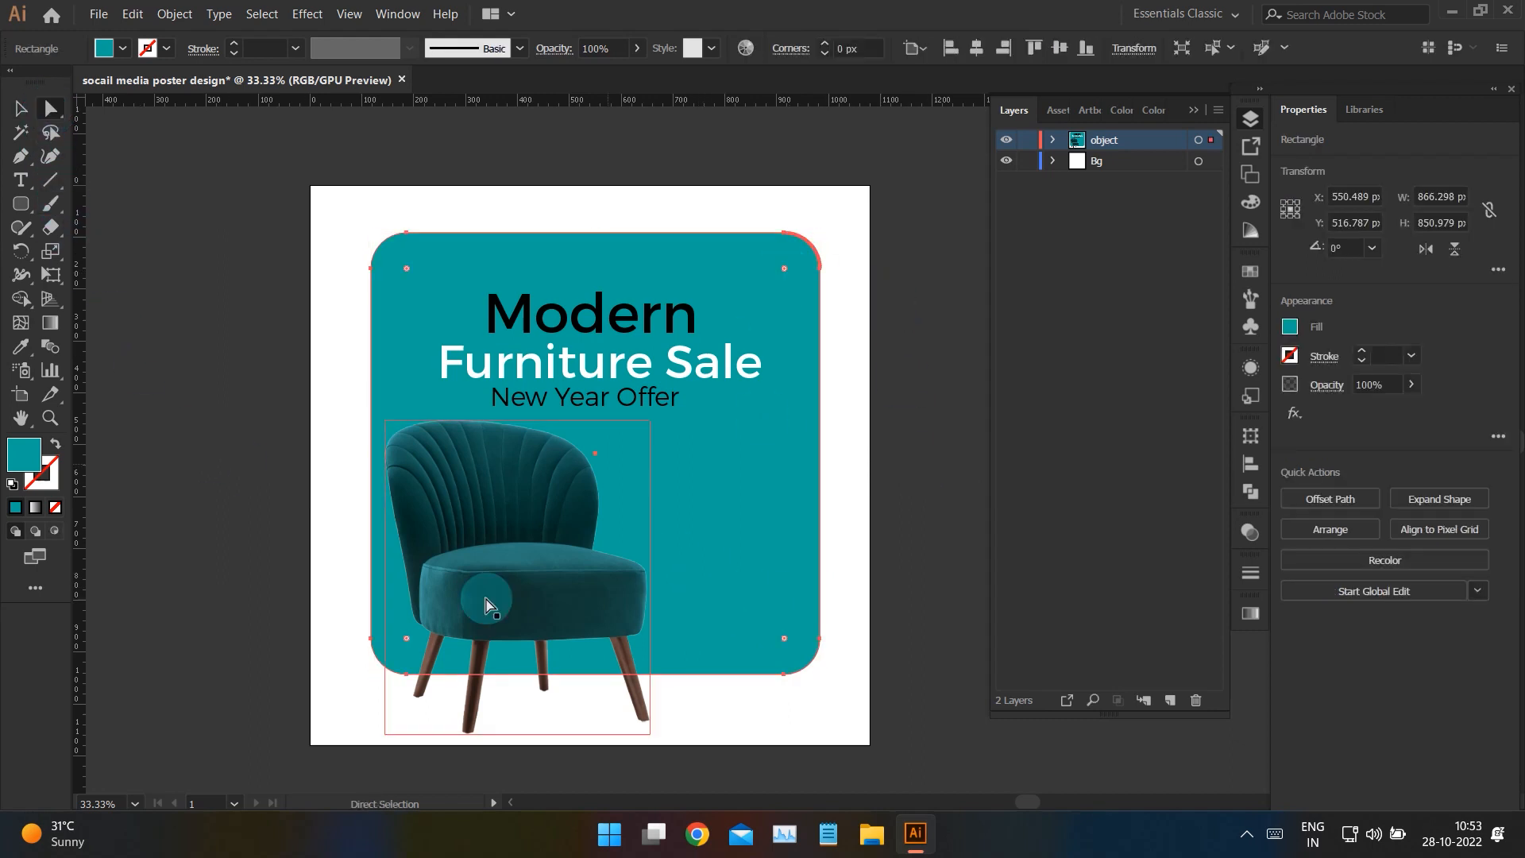
drag(407, 643, 624, 437)
click(20, 108)
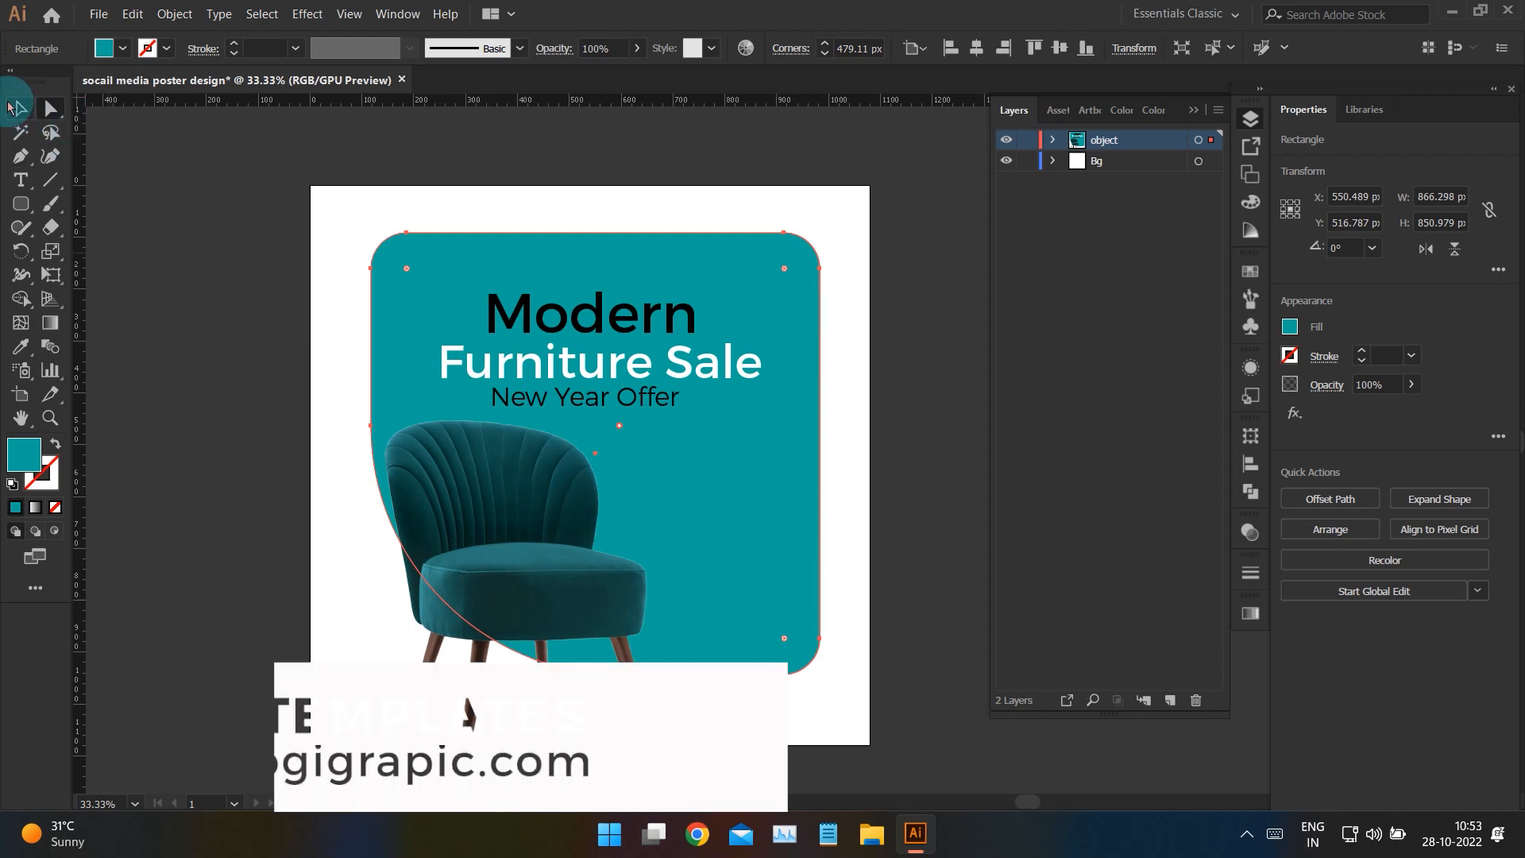
click(204, 367)
Shift the teal rectangle slightly left and down, and move the chair to about X 347, Y 769 px, overhanging the rectangle's left edge.
drag(688, 637, 696, 589)
drag(732, 512, 726, 517)
click(899, 466)
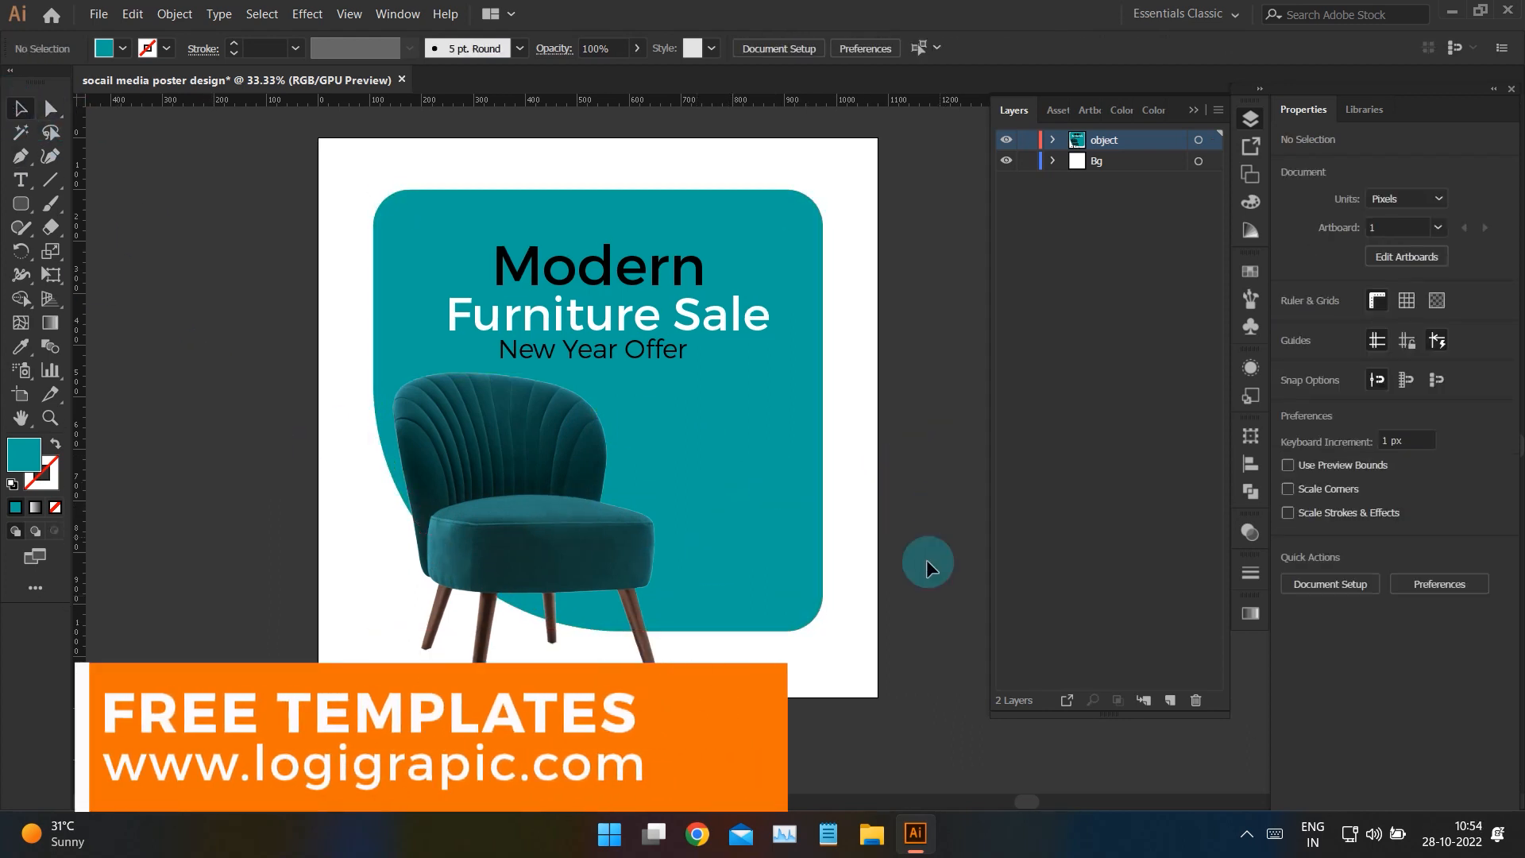
drag(536, 565, 516, 563)
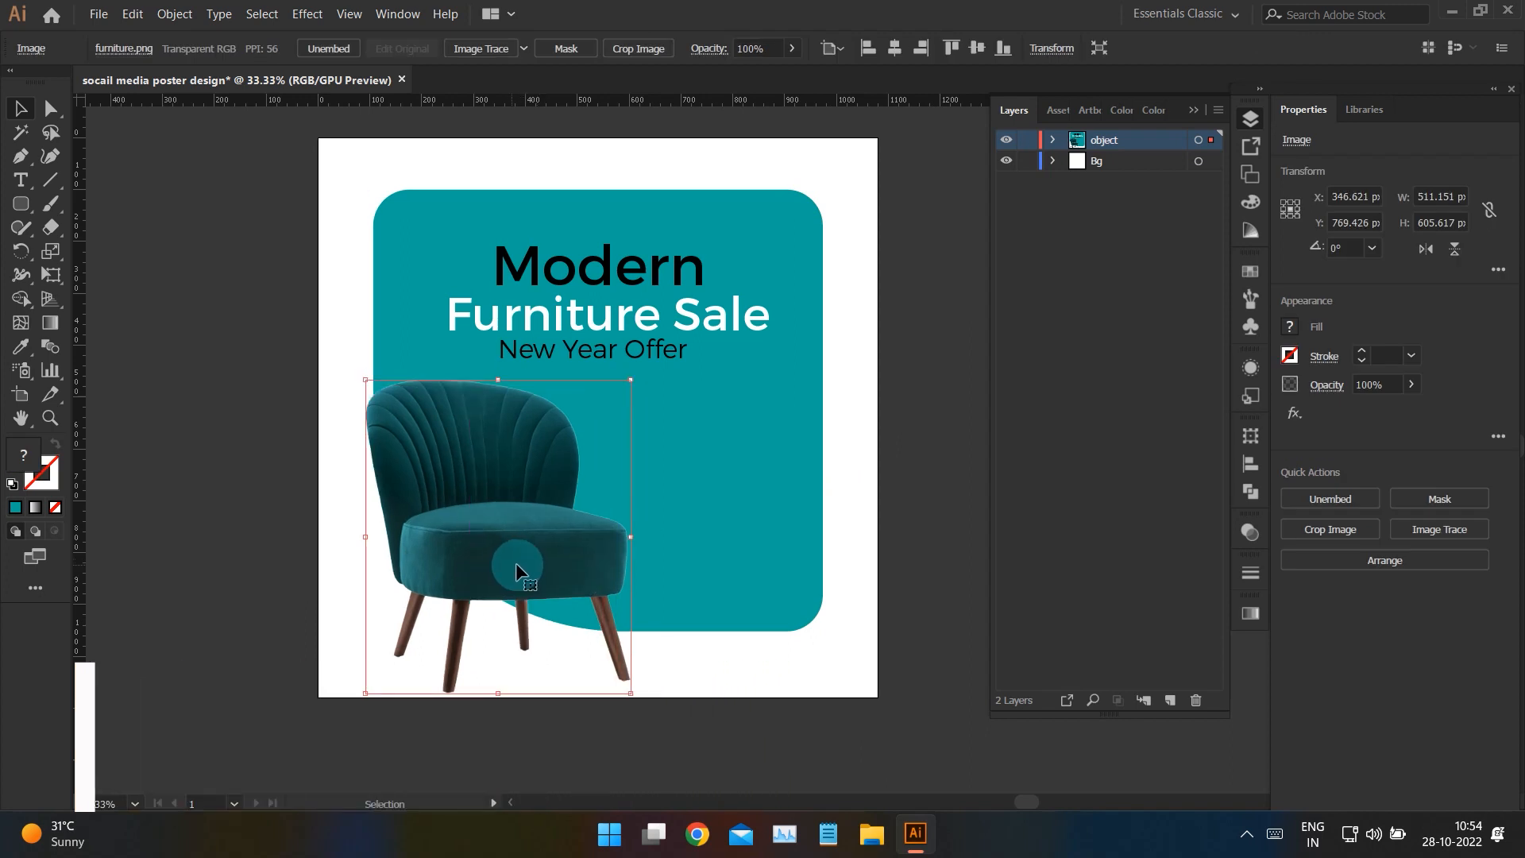
click(919, 513)
Move the three heading lines up and slightly left together, and lower "Modern" closer to "Furniture Sale".
scroll(623, 550, up, 1)
drag(749, 494, 617, 598)
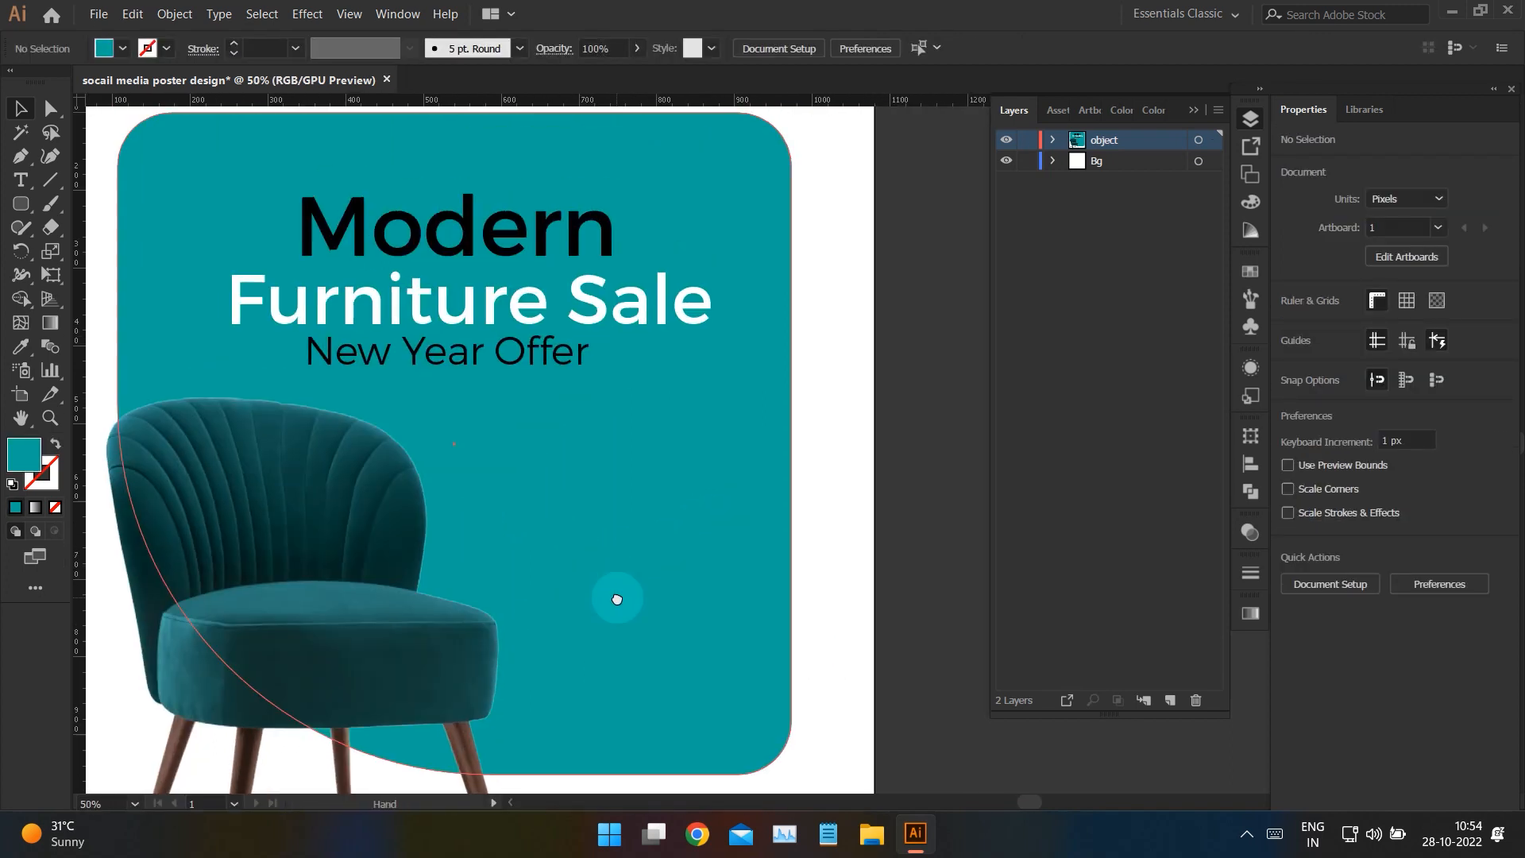
click(469, 252)
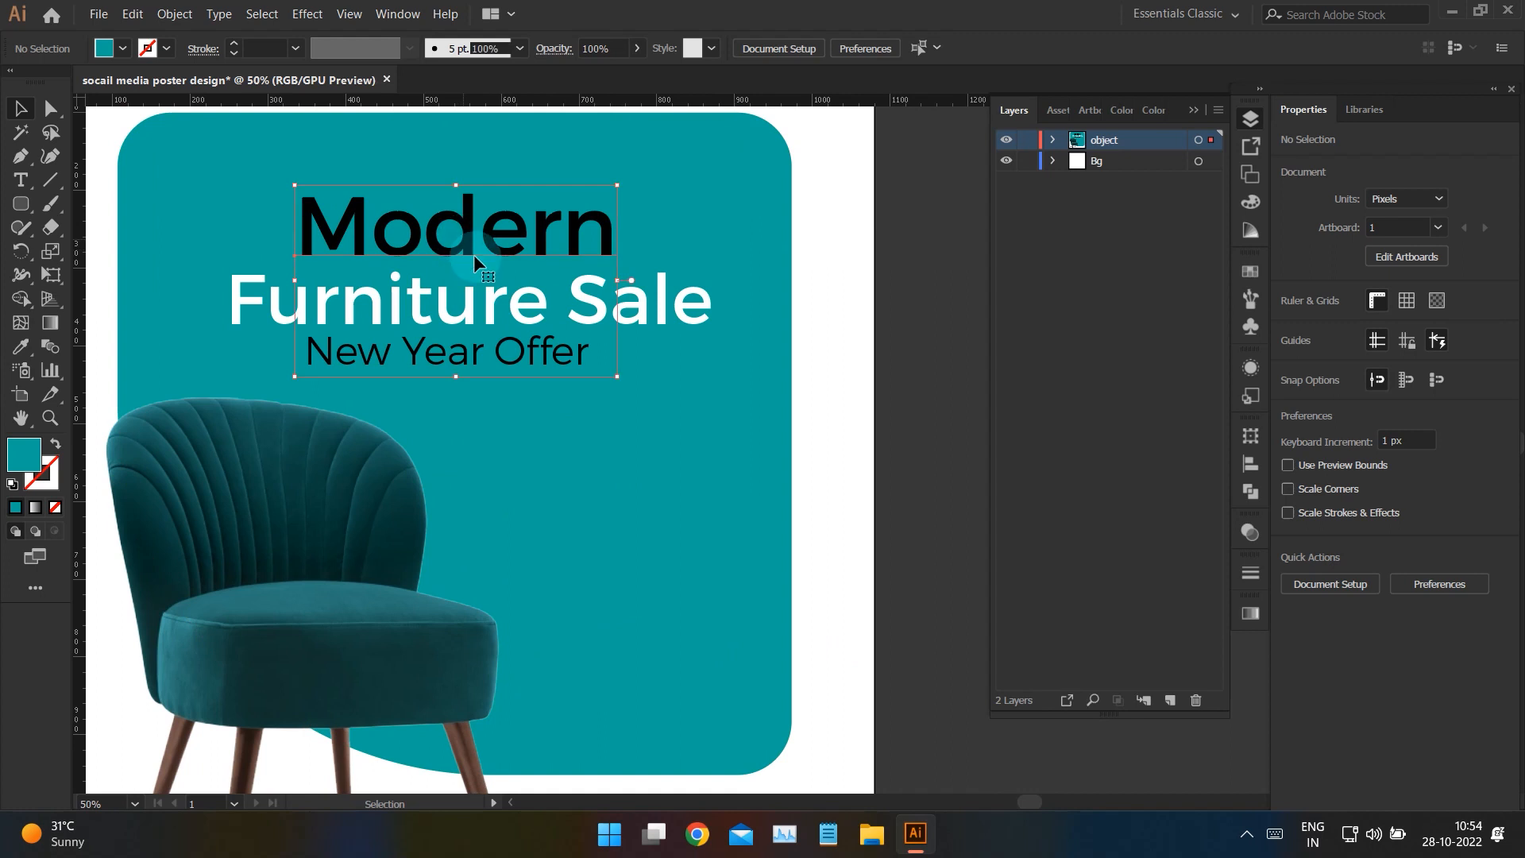
drag(521, 326, 504, 279)
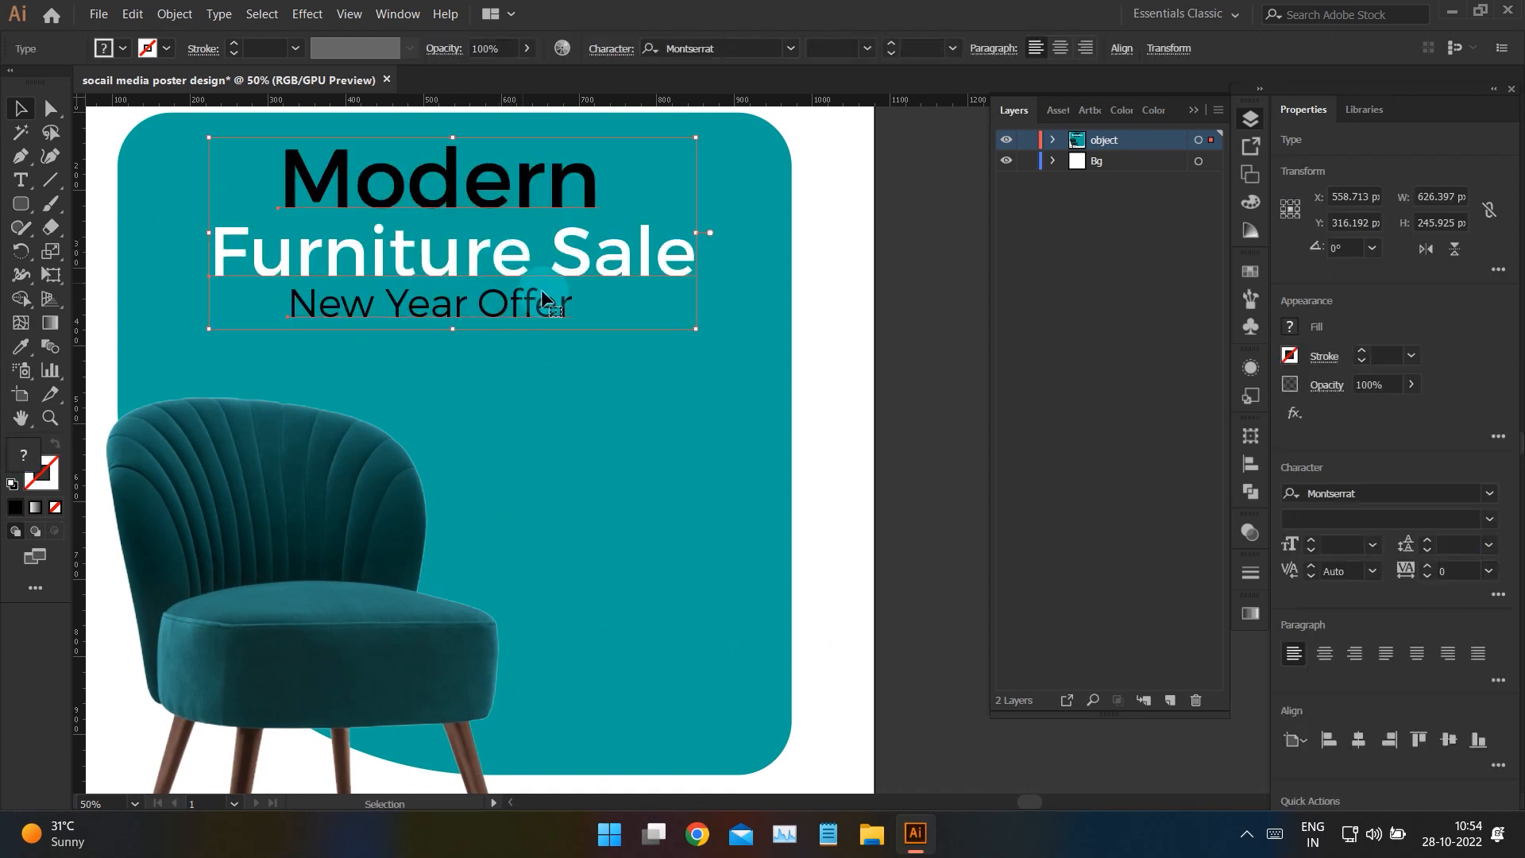
click(923, 361)
drag(493, 189, 487, 203)
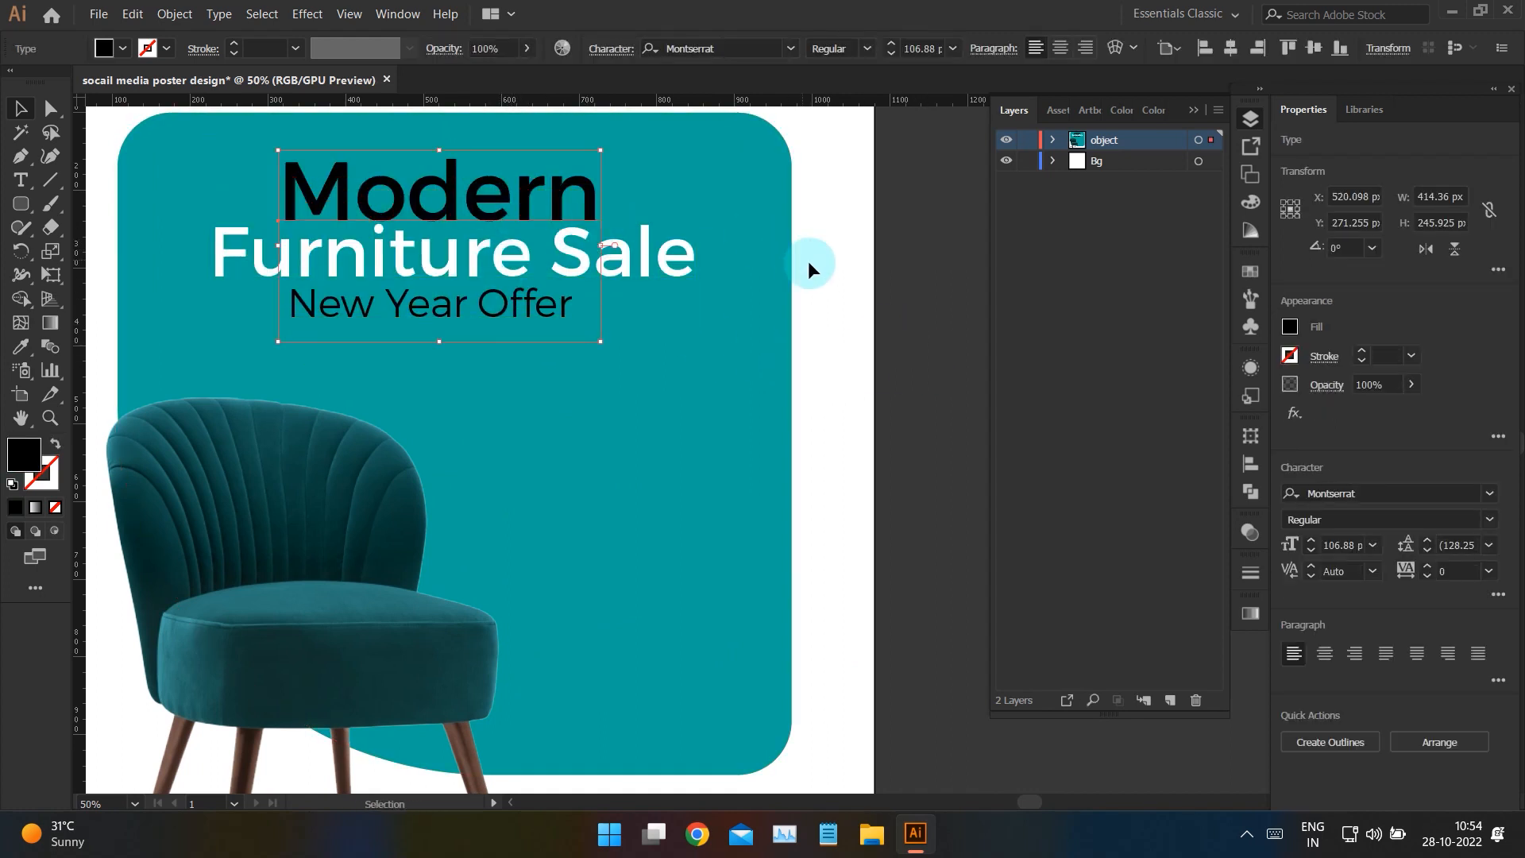
click(912, 284)
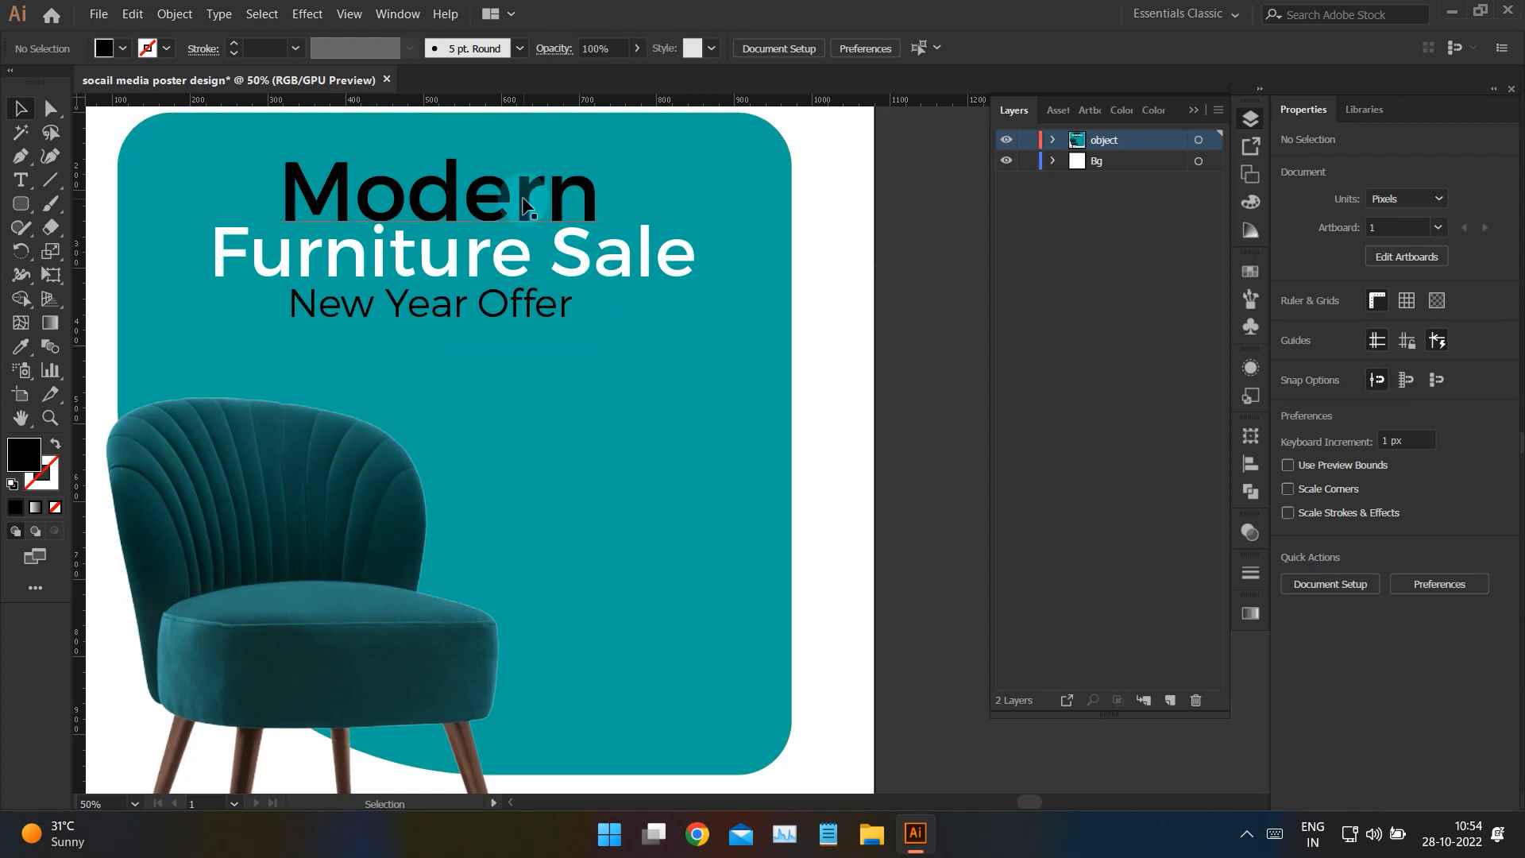
Fill the "Modern" text with orange C=0 M=80 Y=95 K=0.
click(545, 203)
click(1289, 328)
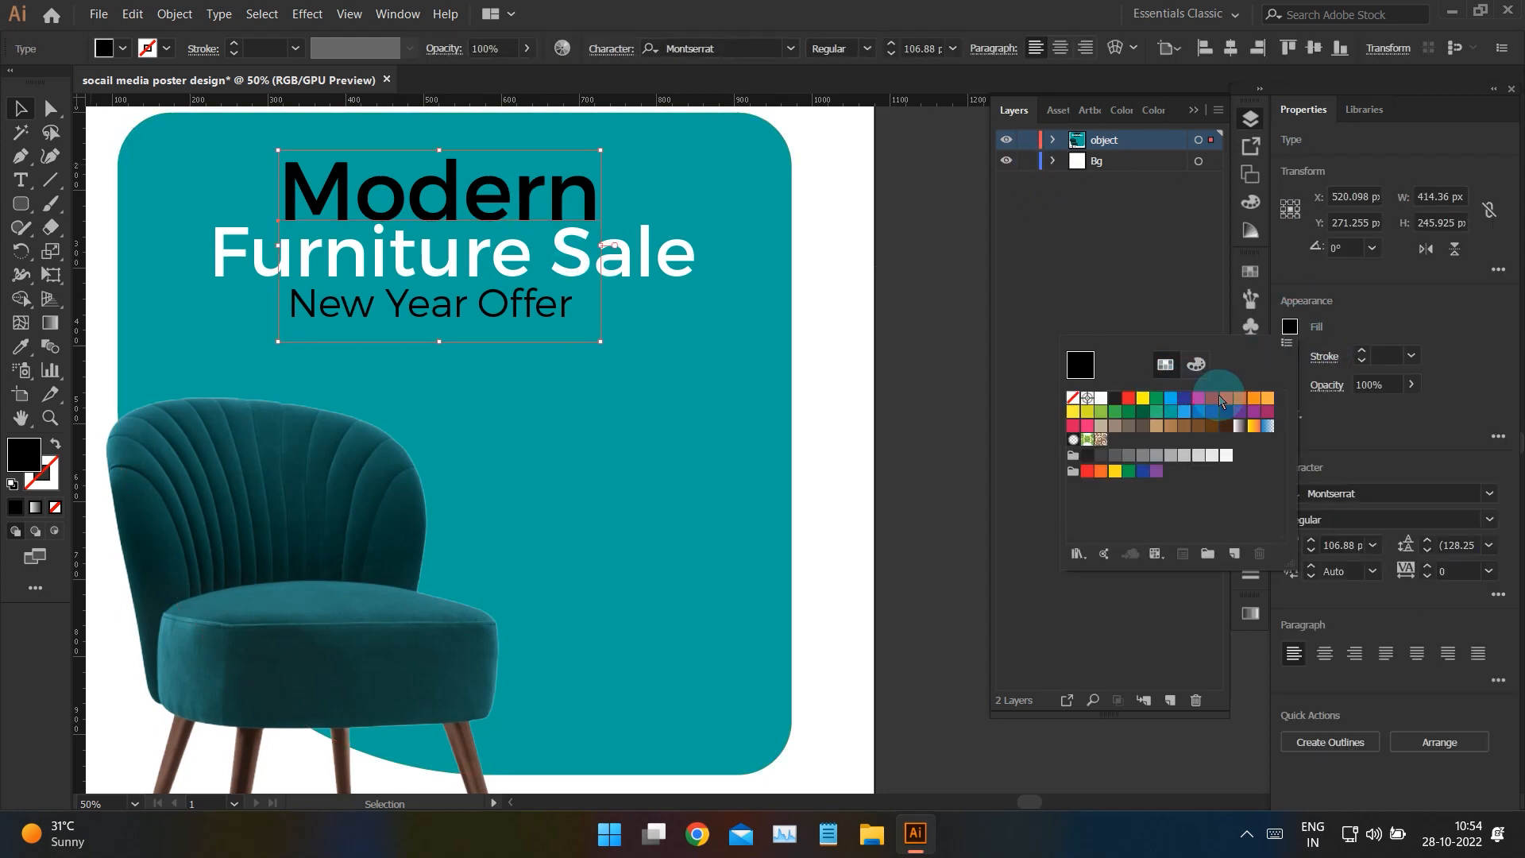
click(1213, 400)
click(1239, 399)
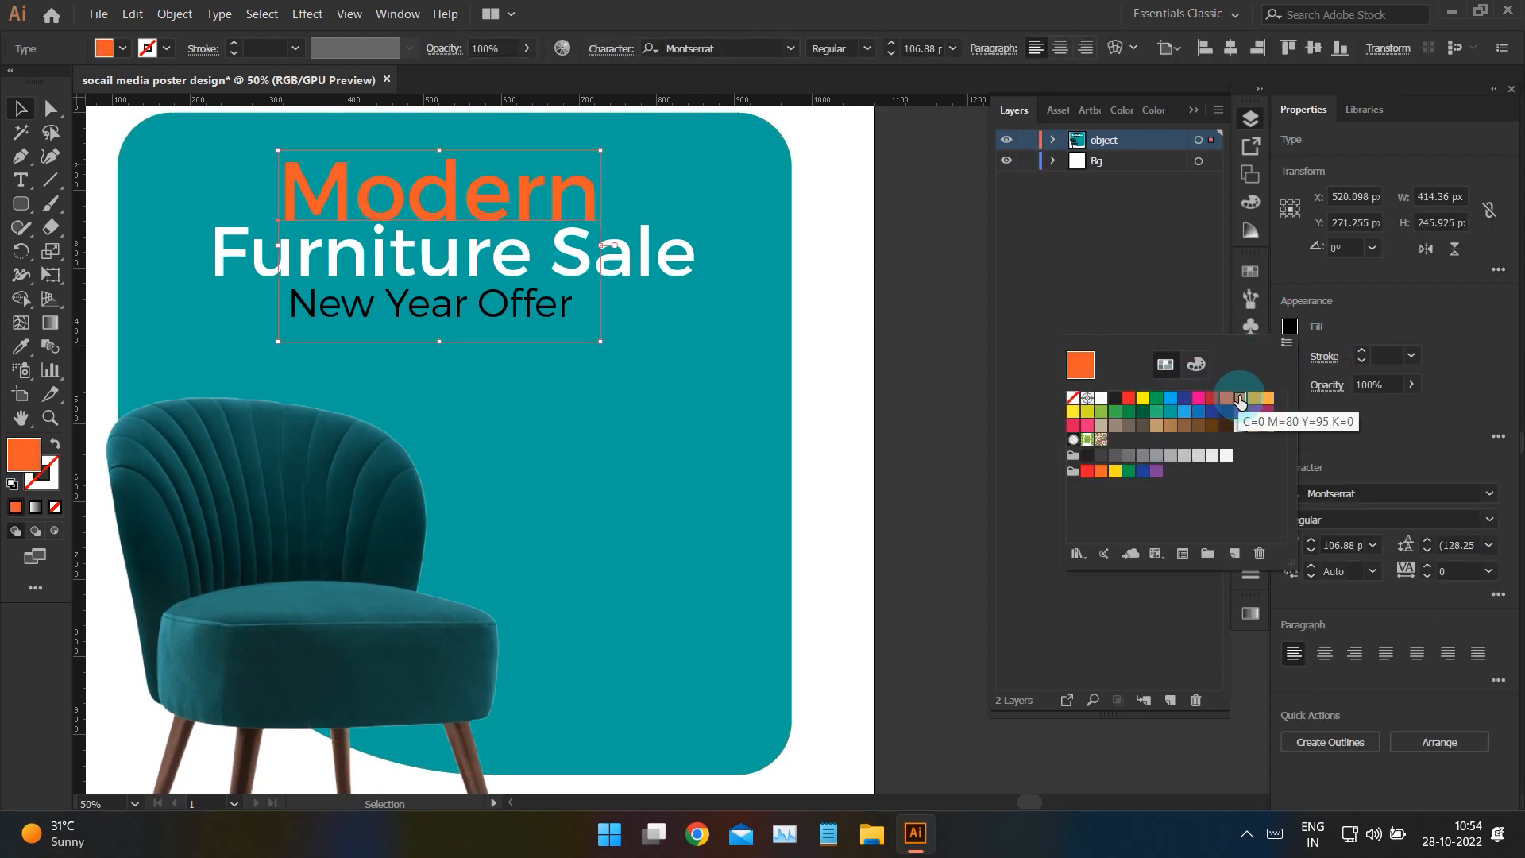
Try lighter orange and neighbouring swatches as the fill of the "Modern" text.
click(1252, 399)
click(1268, 400)
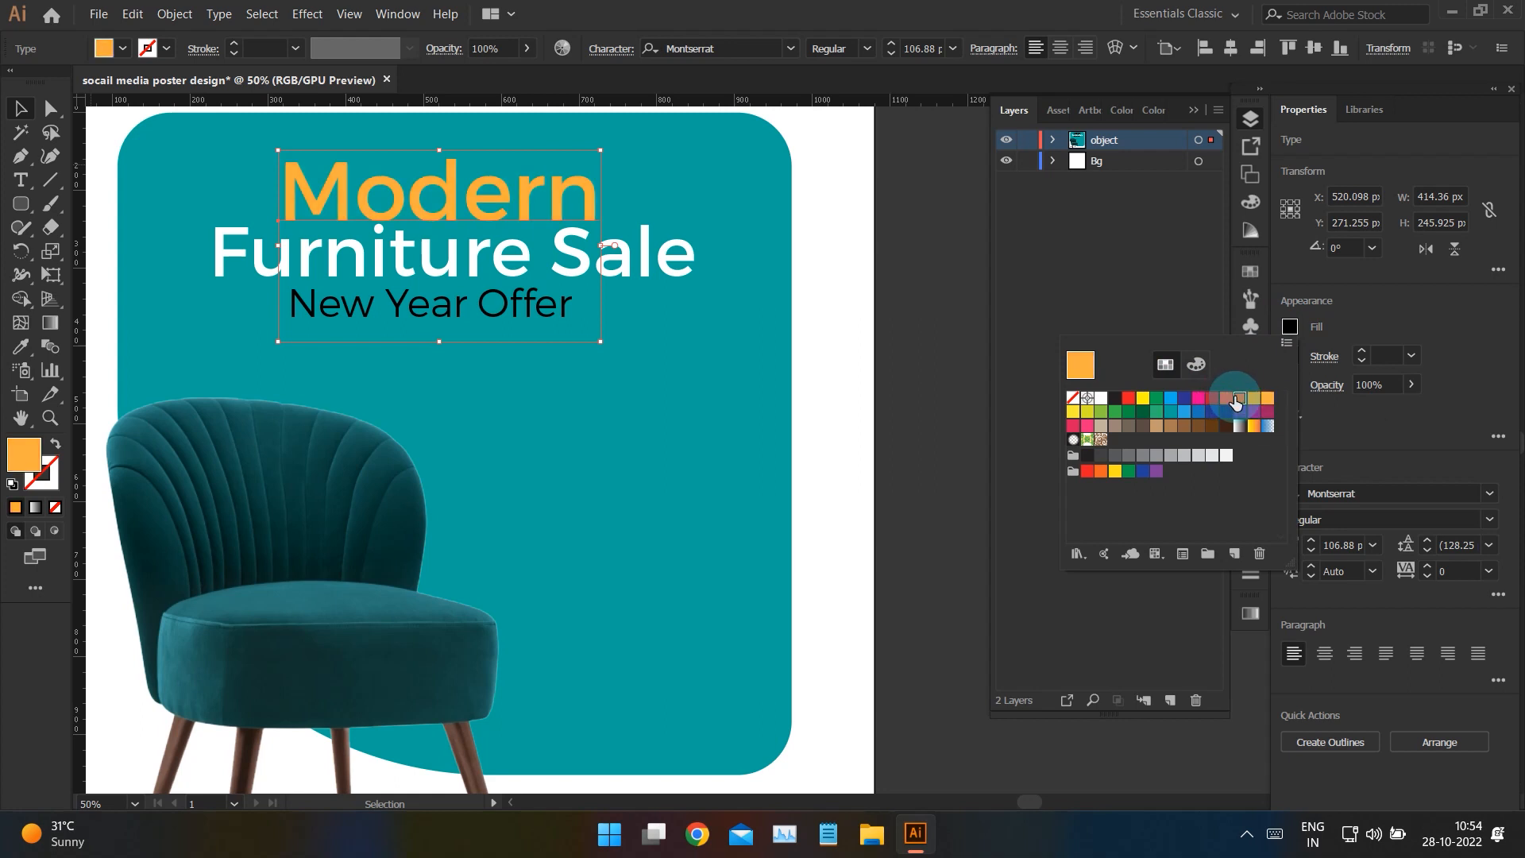
click(1239, 399)
Fill the "Modern" text with a dark teal sampled from the chair seat using the Eyedropper.
click(17, 107)
key(i)
click(371, 628)
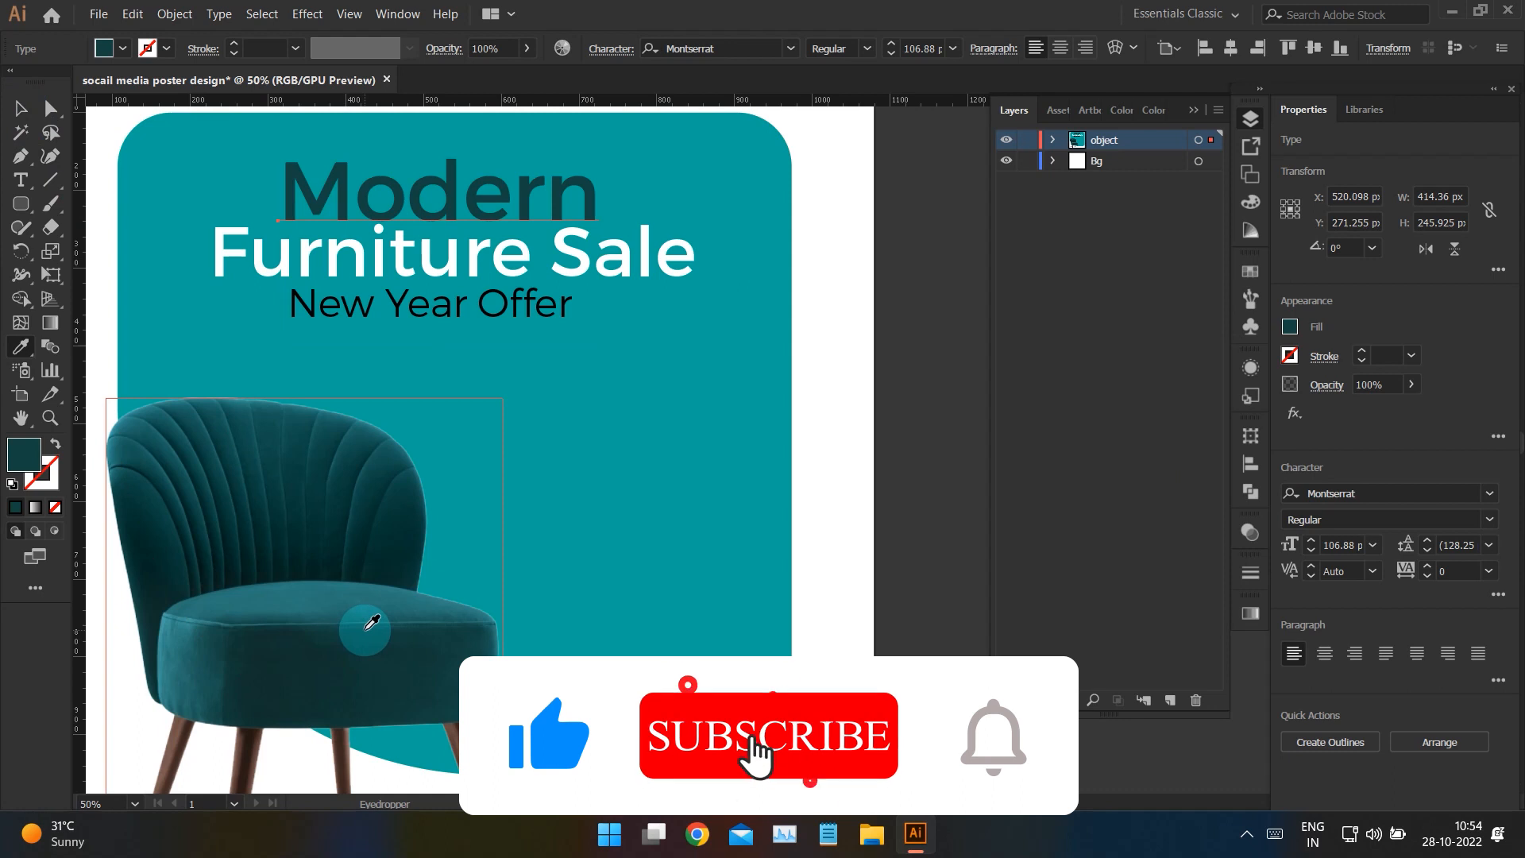
click(19, 113)
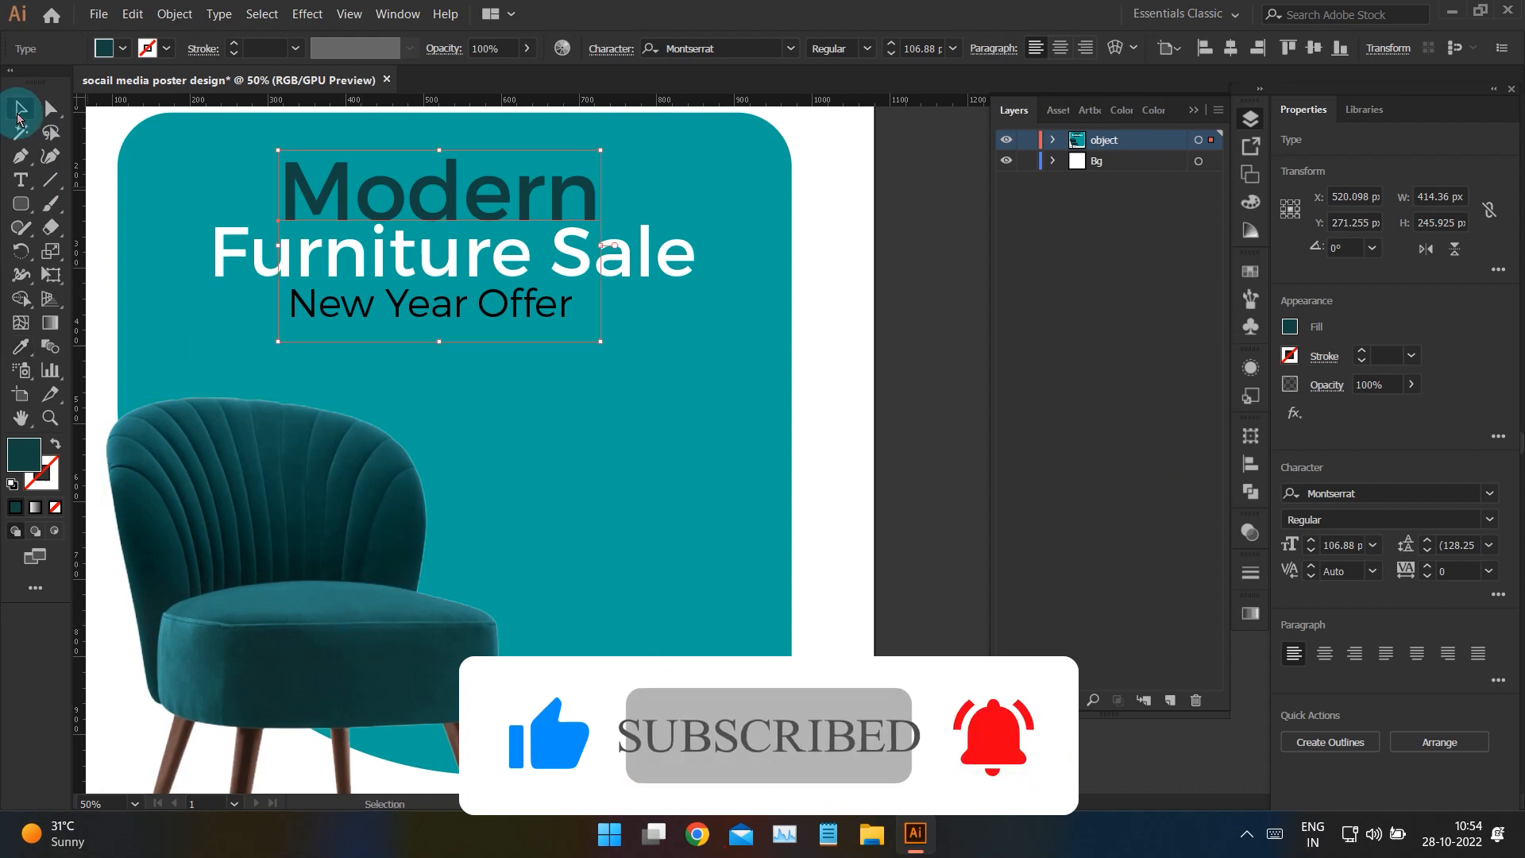
click(989, 329)
Shift "New Year Offer" slightly right to about X 535 px, centring it beneath "Furniture Sale".
key(a)
key(ctrl+0)
drag(832, 397, 459, 416)
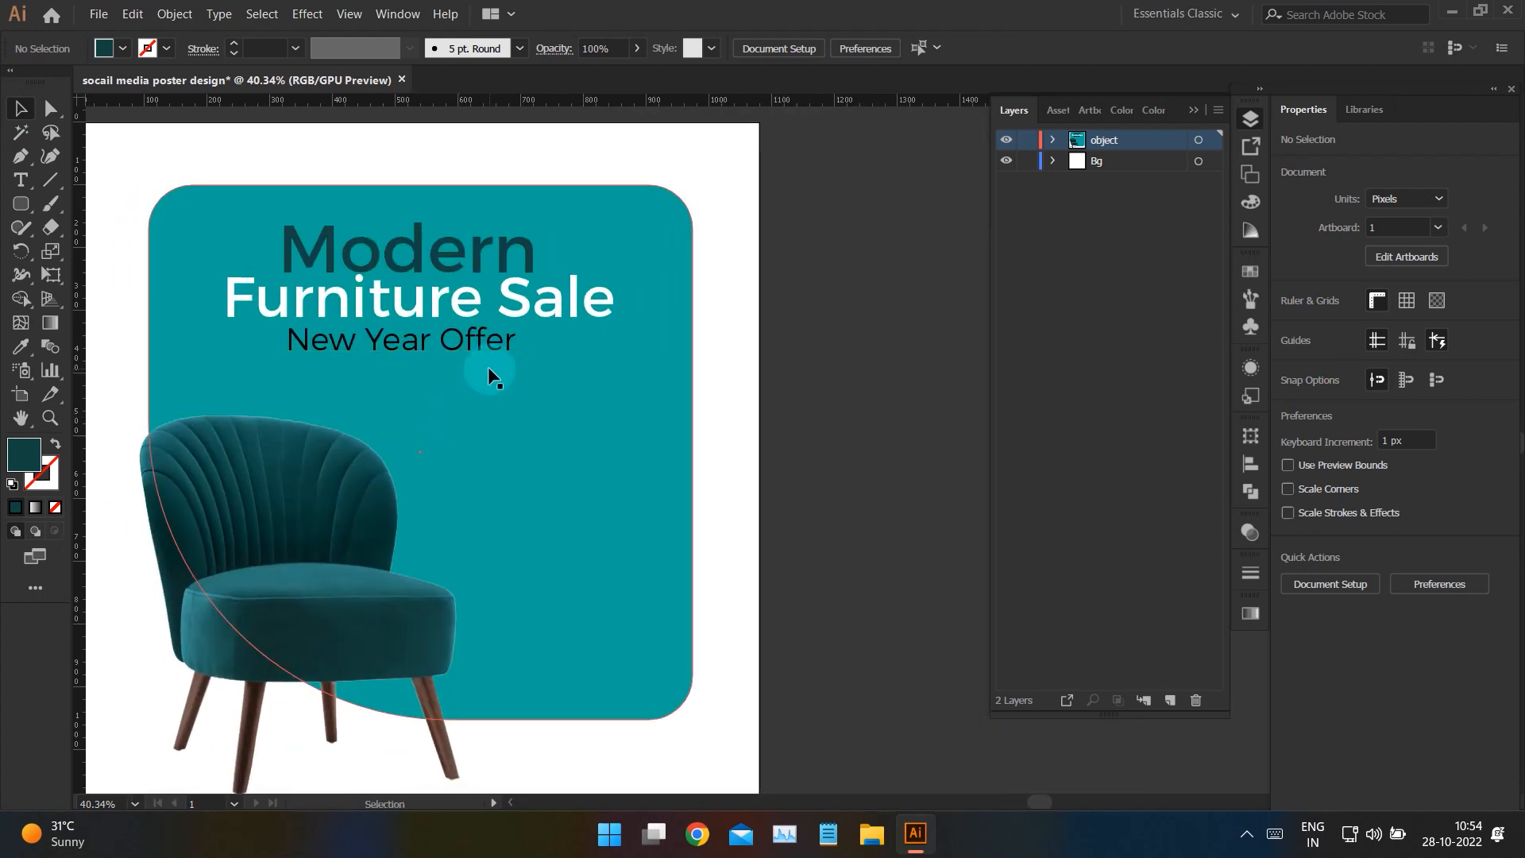
drag(488, 343, 504, 345)
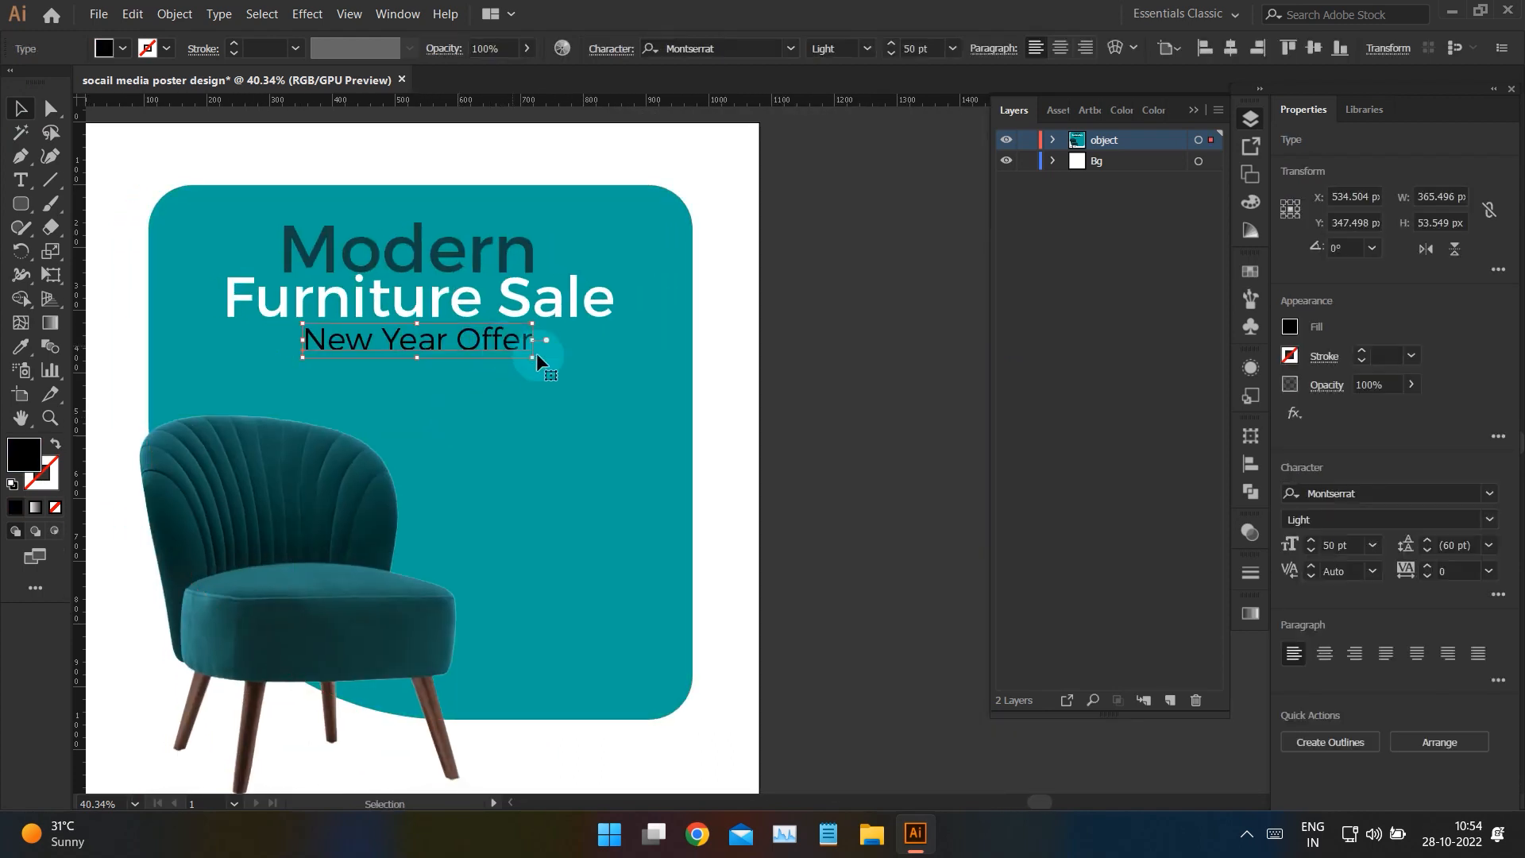
click(862, 445)
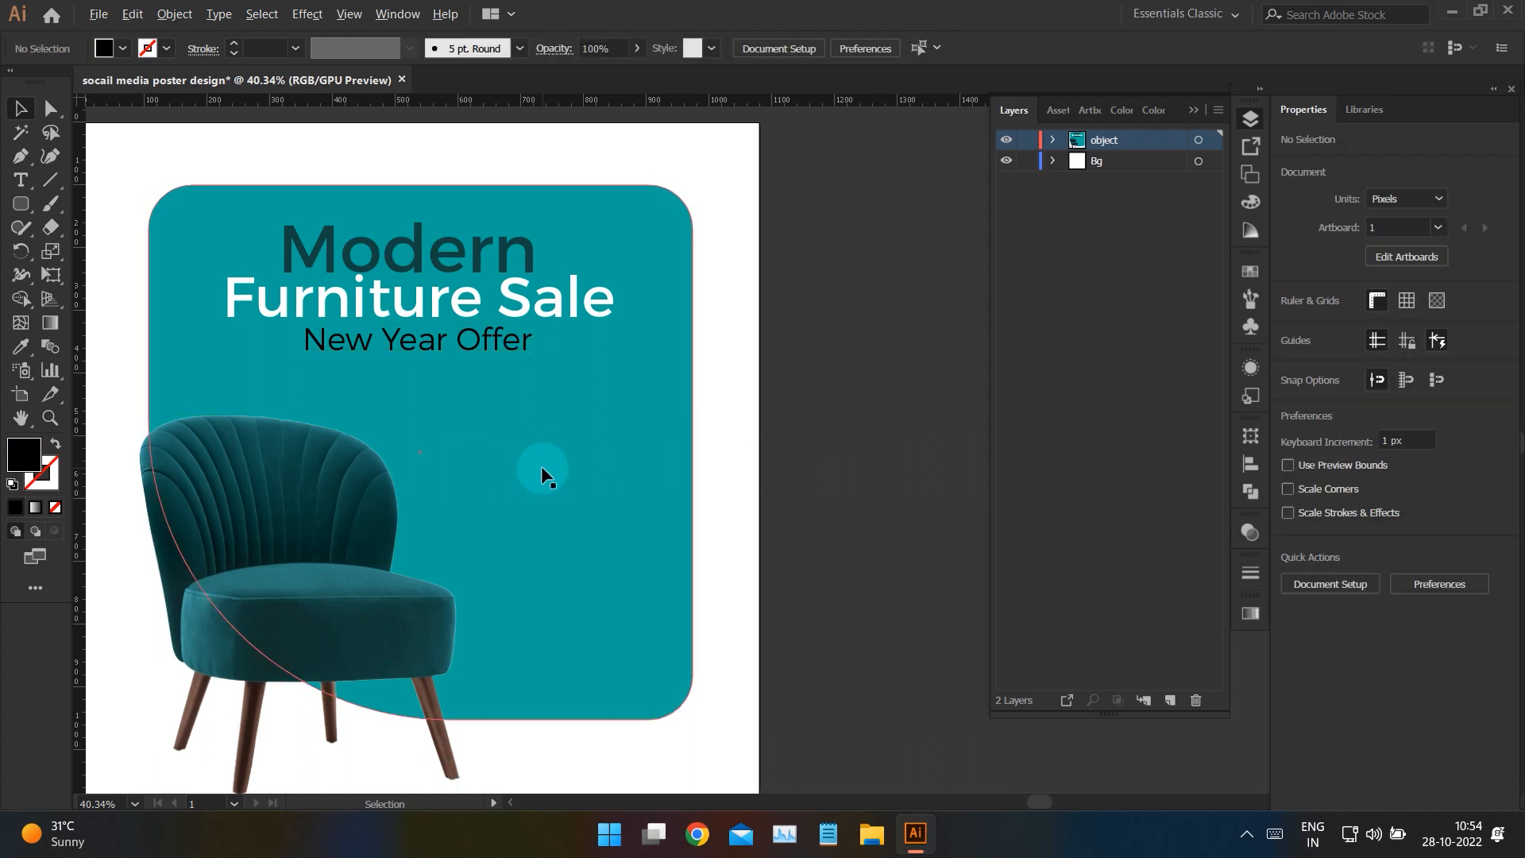
Add a 20 pt placeholder text area below "New Year Offer" and adjust it to about 438 × 93 px at X 713, Y 443 px.
click(19, 188)
drag(428, 373, 670, 432)
key(ctrl+minus)
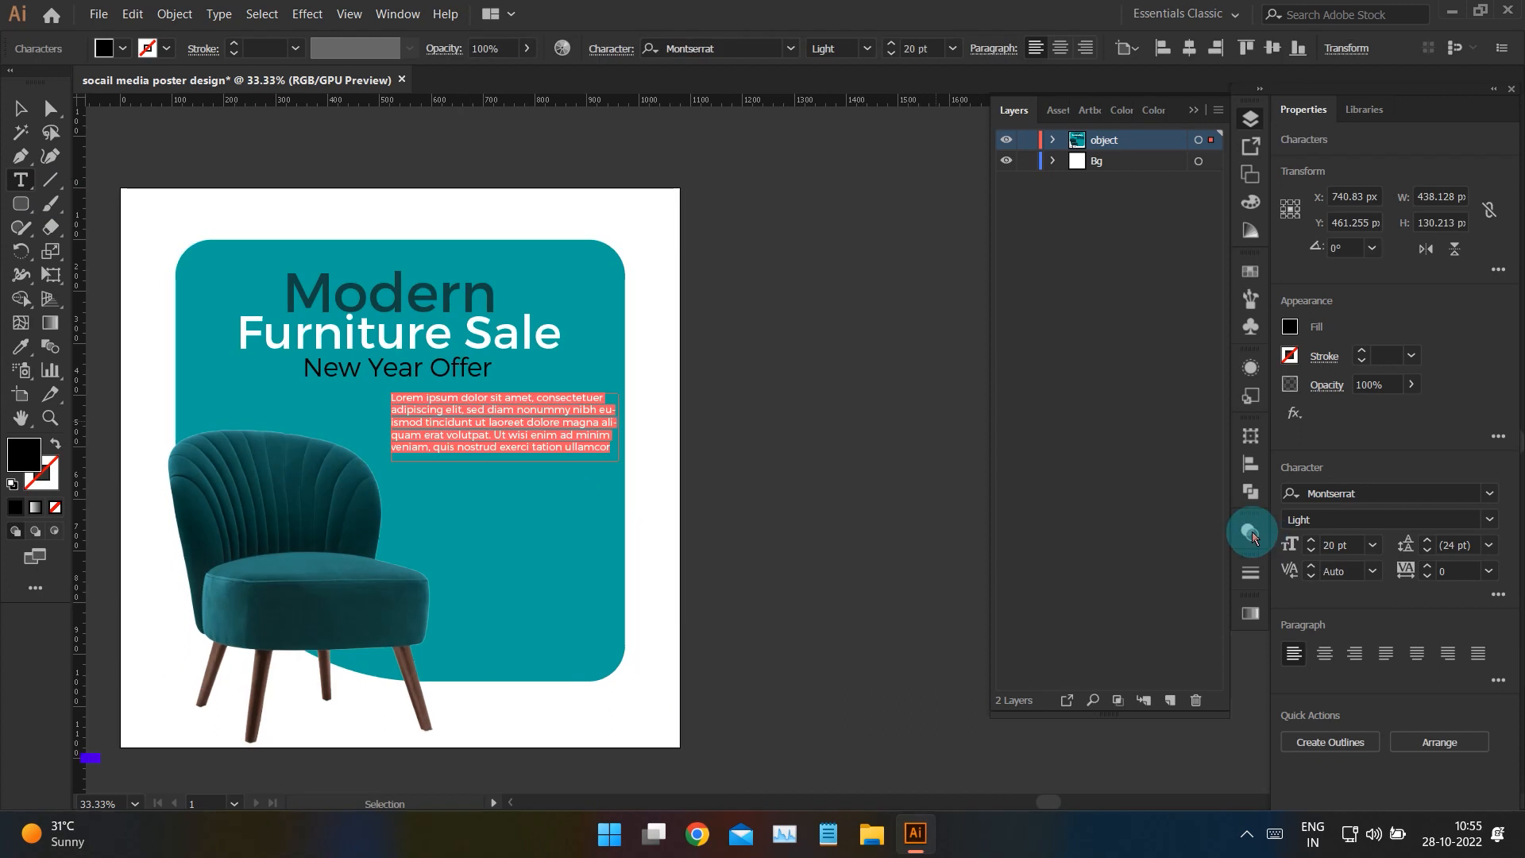
click(20, 108)
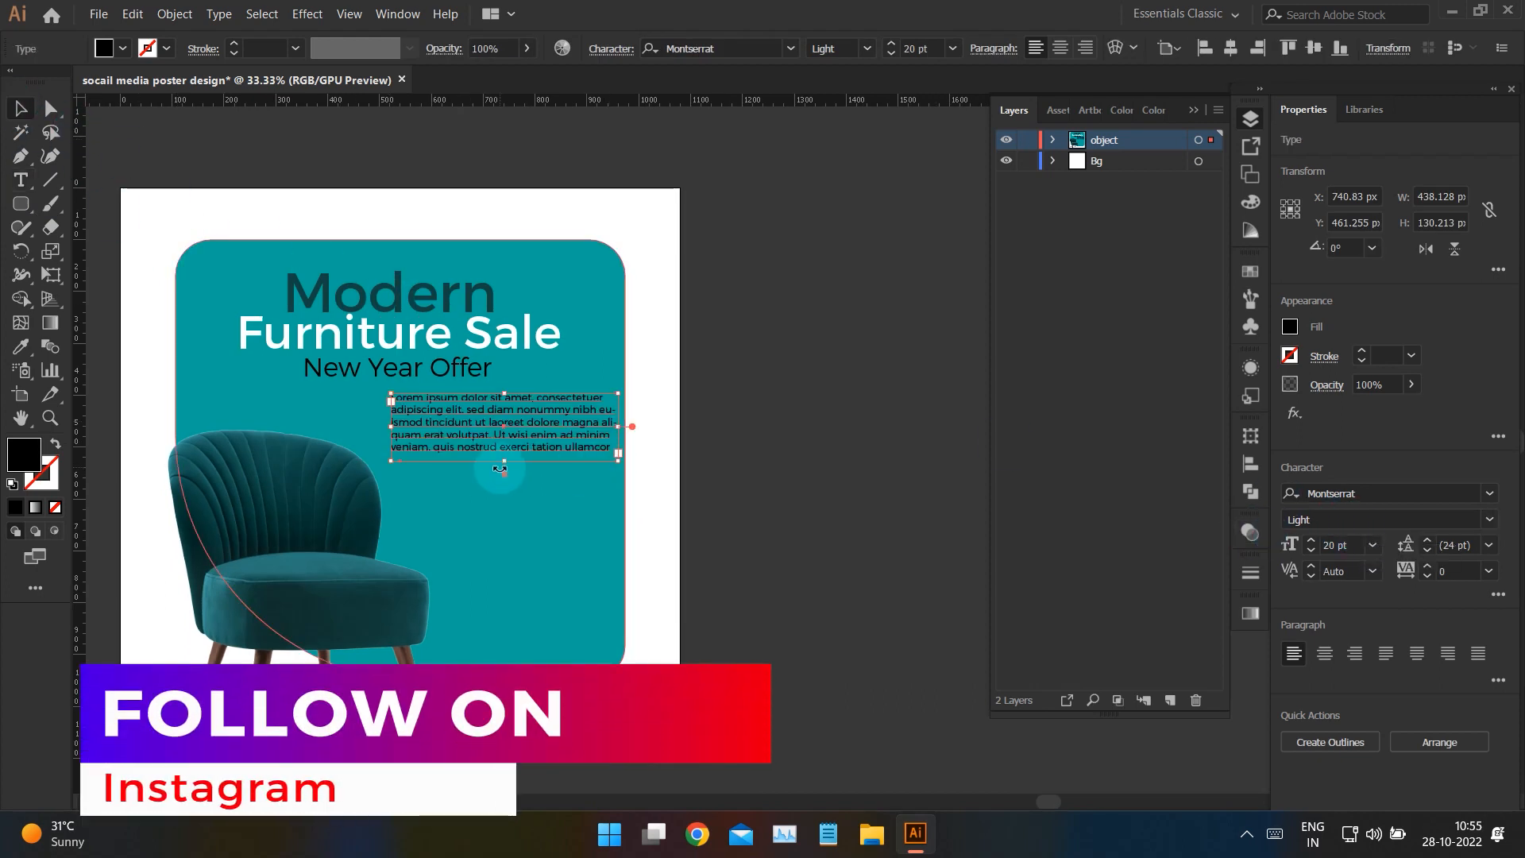
mouse_move(506, 460)
mouse_down()
mouse_move(504, 442)
mouse_move(427, 407)
mouse_up()
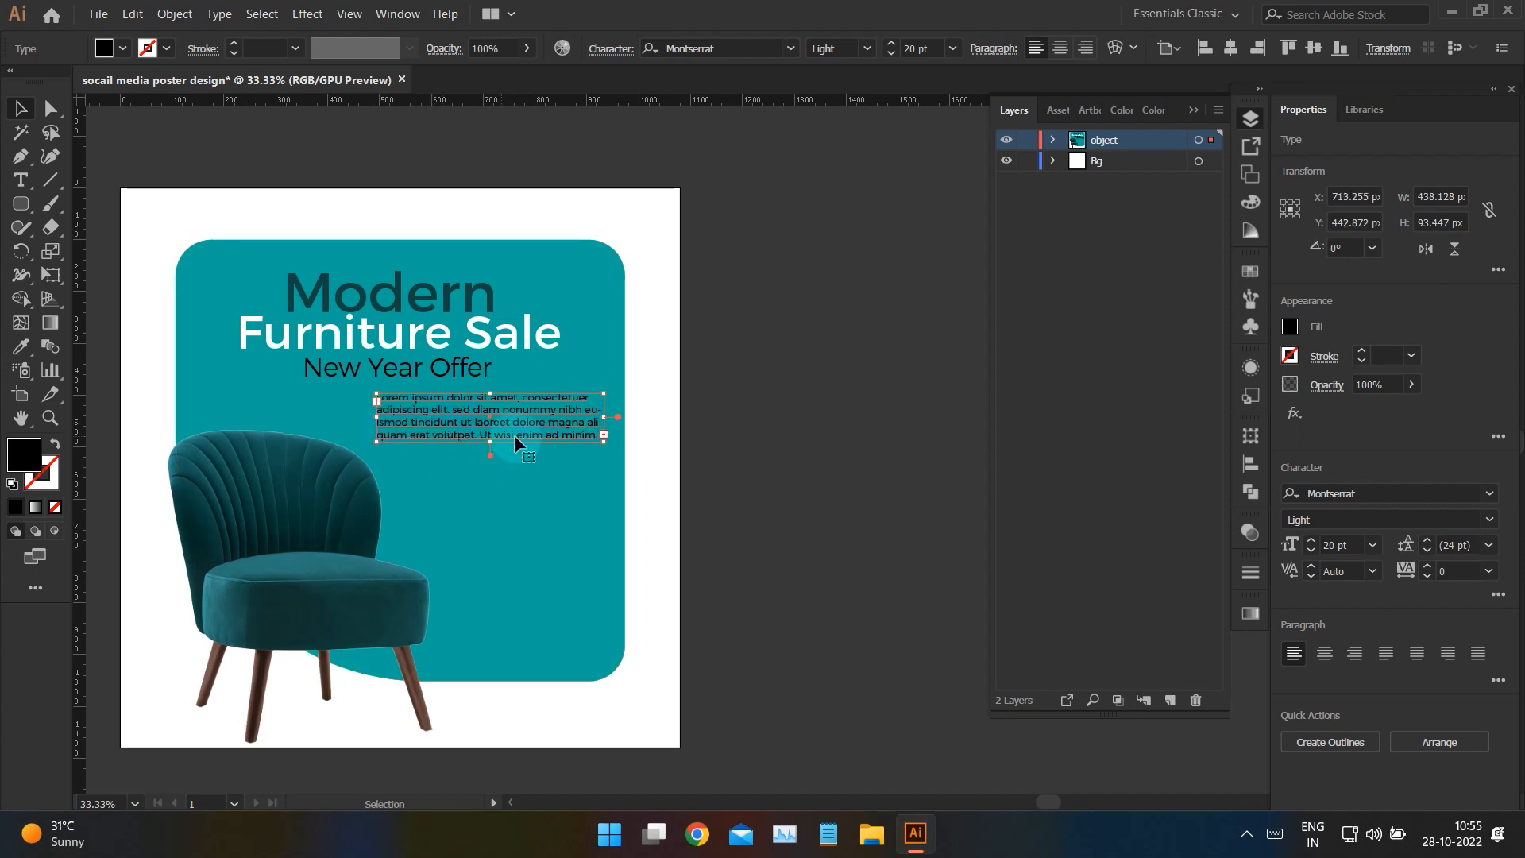
scroll(674, 451, up, 1)
key(super)
click(352, 165)
drag(566, 274, 648, 211)
click(791, 327)
scroll(661, 484, up, 1)
click(569, 347)
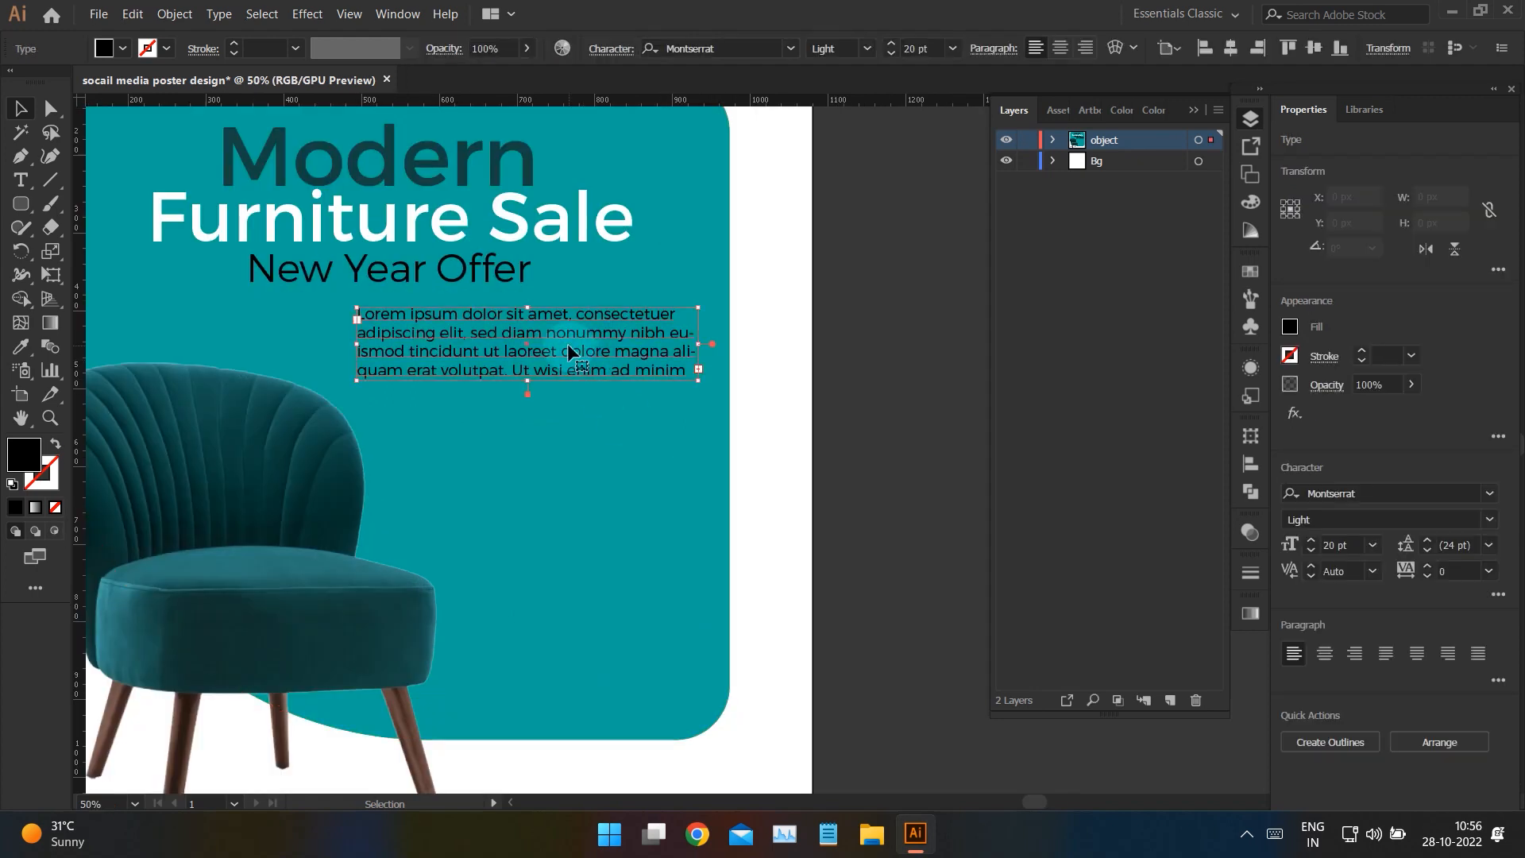
drag(569, 345, 574, 340)
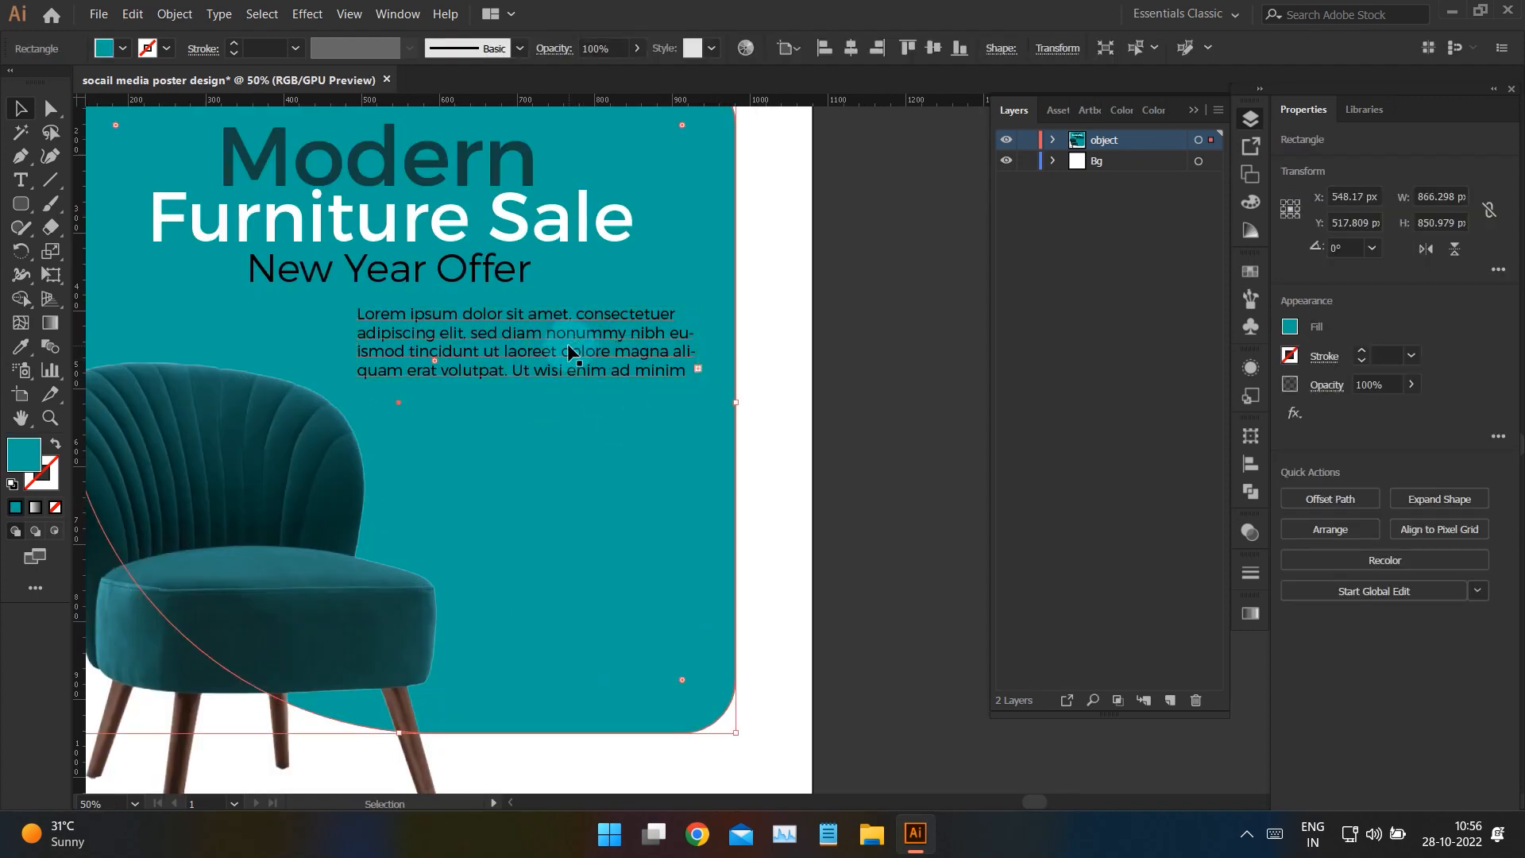
key(ctrl+z)
Fill the lorem ipsum paragraph with white and deselect it.
click(783, 347)
click(578, 354)
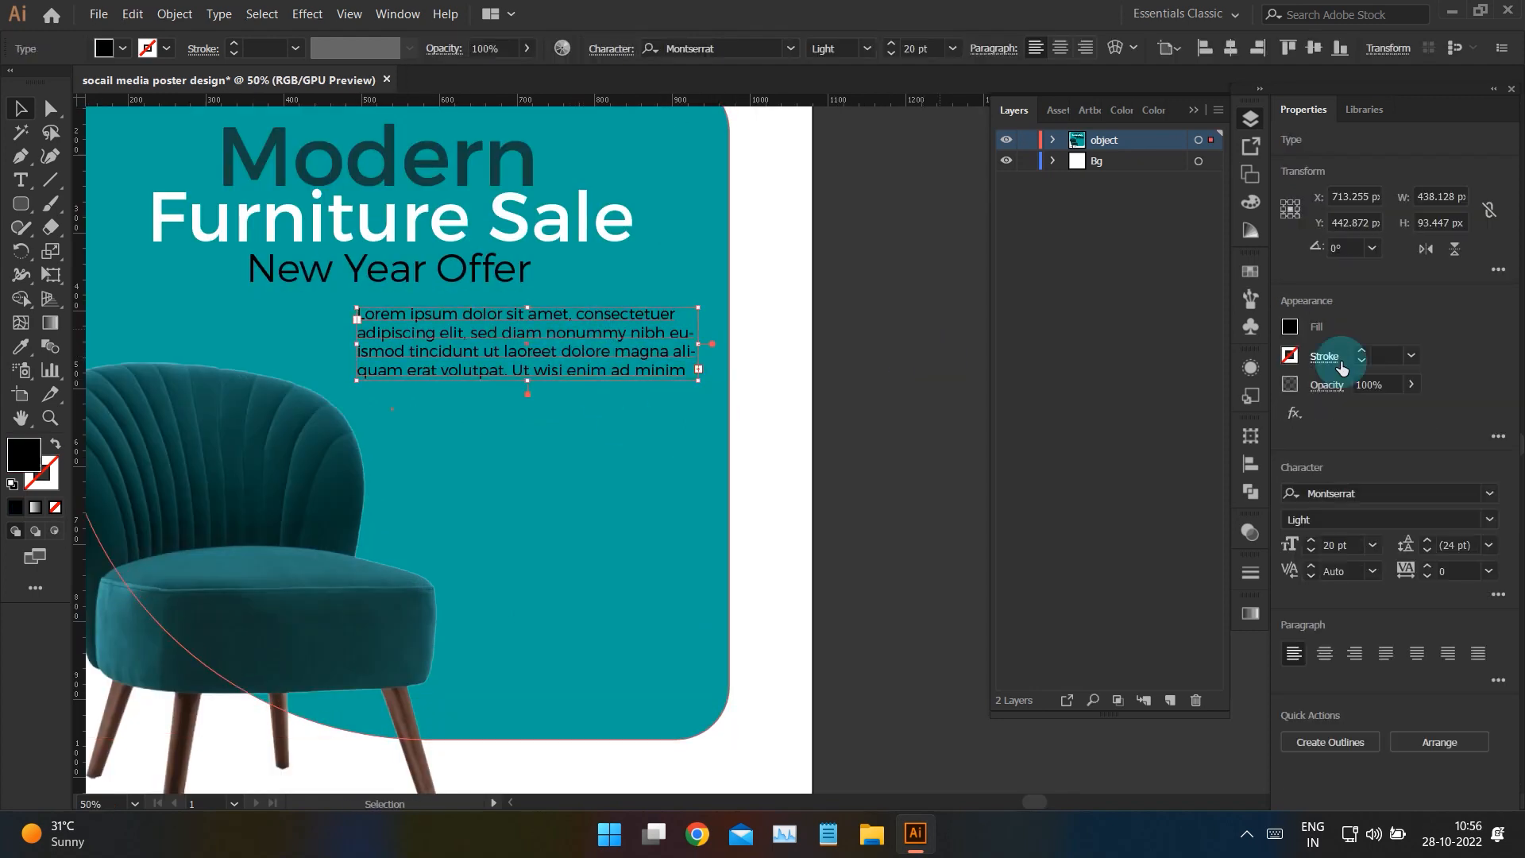
click(1288, 326)
click(1101, 397)
click(866, 385)
Right-align the white lorem ipsum paragraph and deselect it.
scroll(875, 431, down, 1)
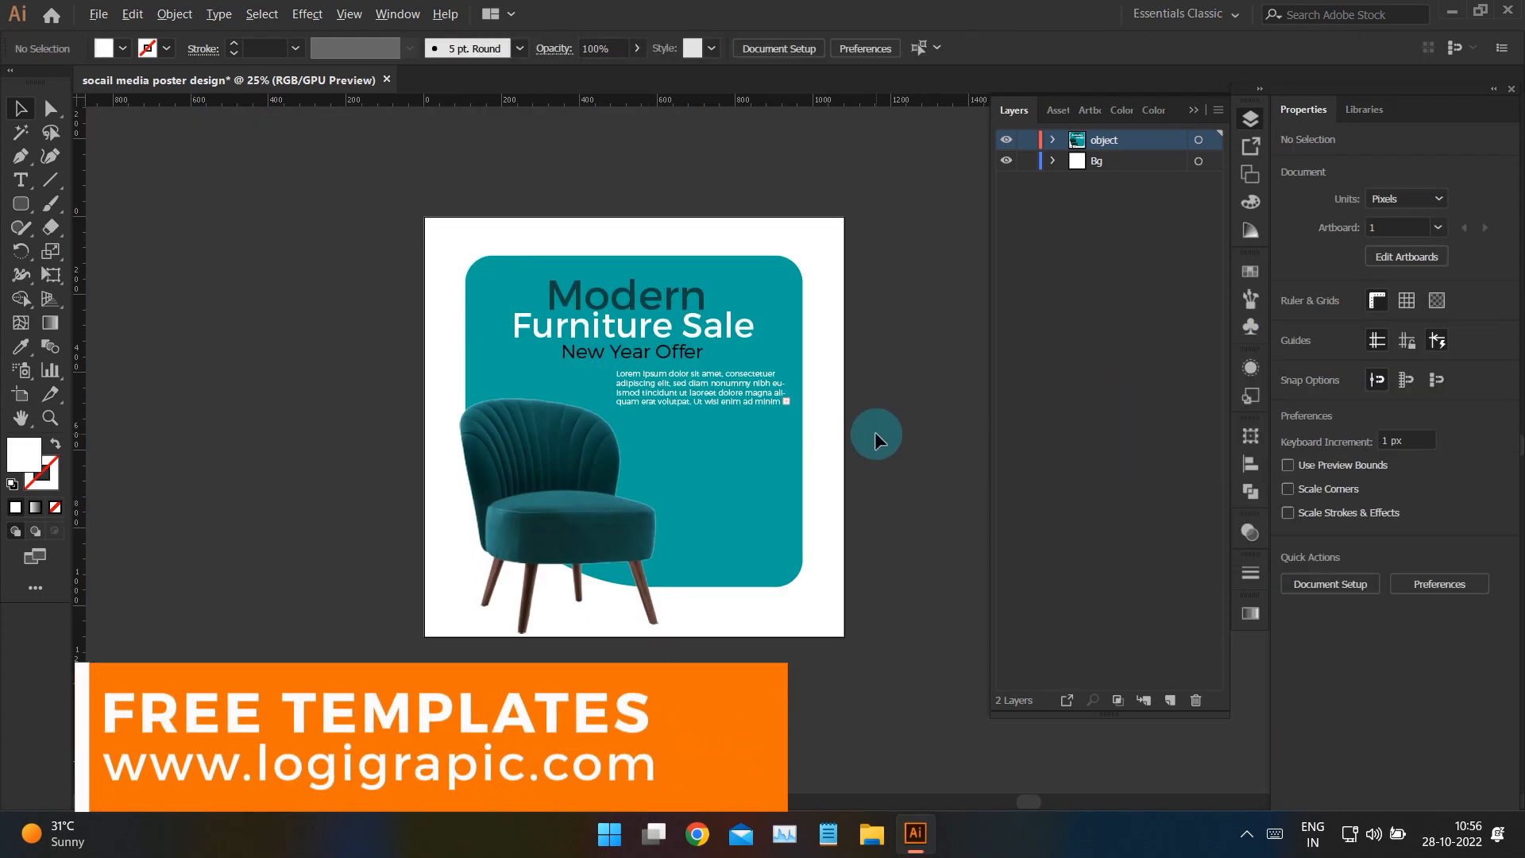
scroll(889, 460, up, 1)
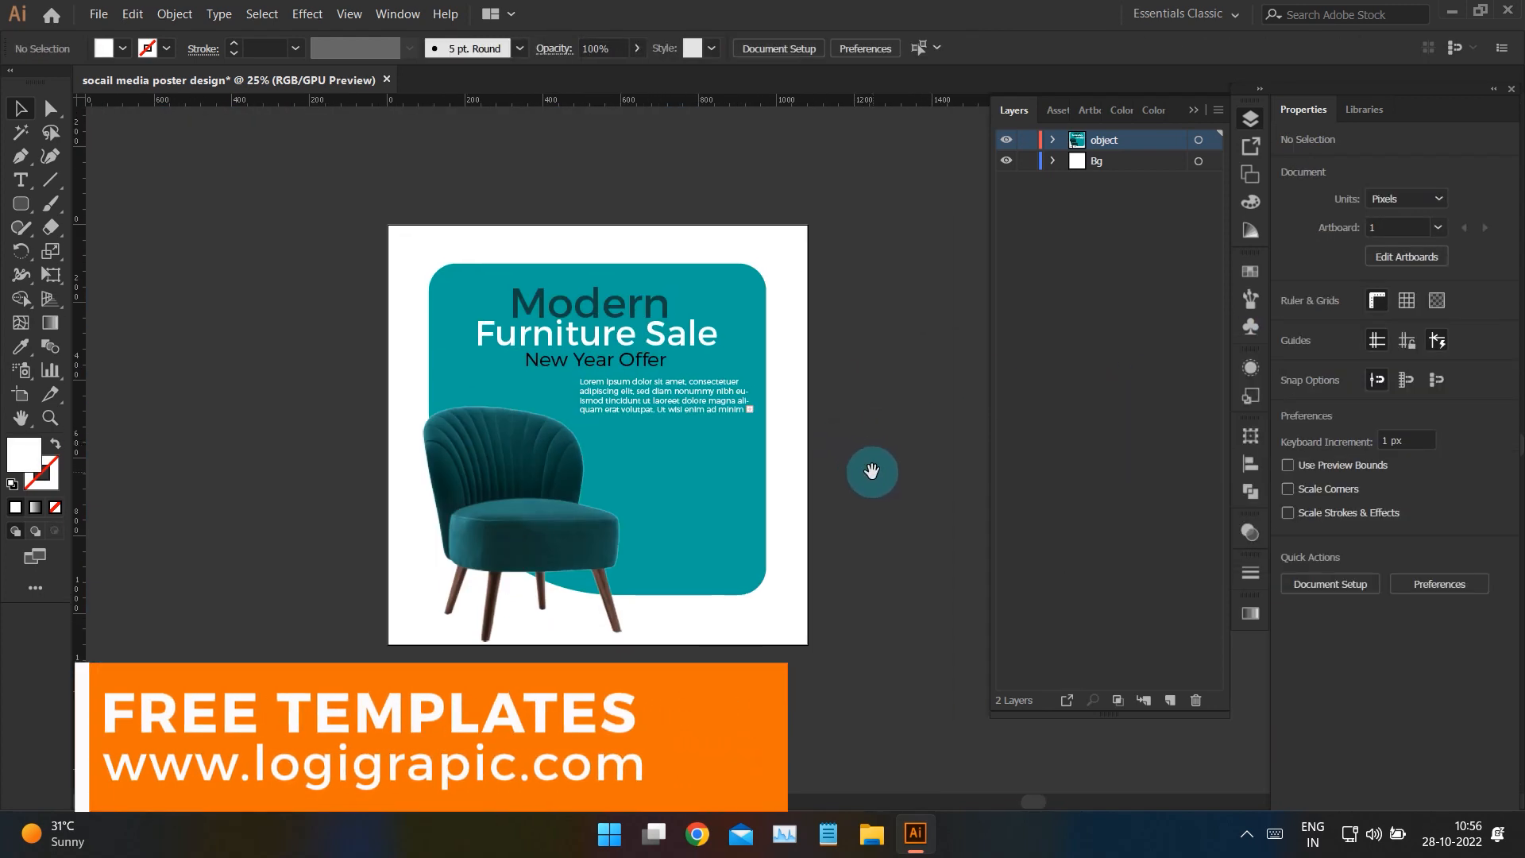
click(706, 403)
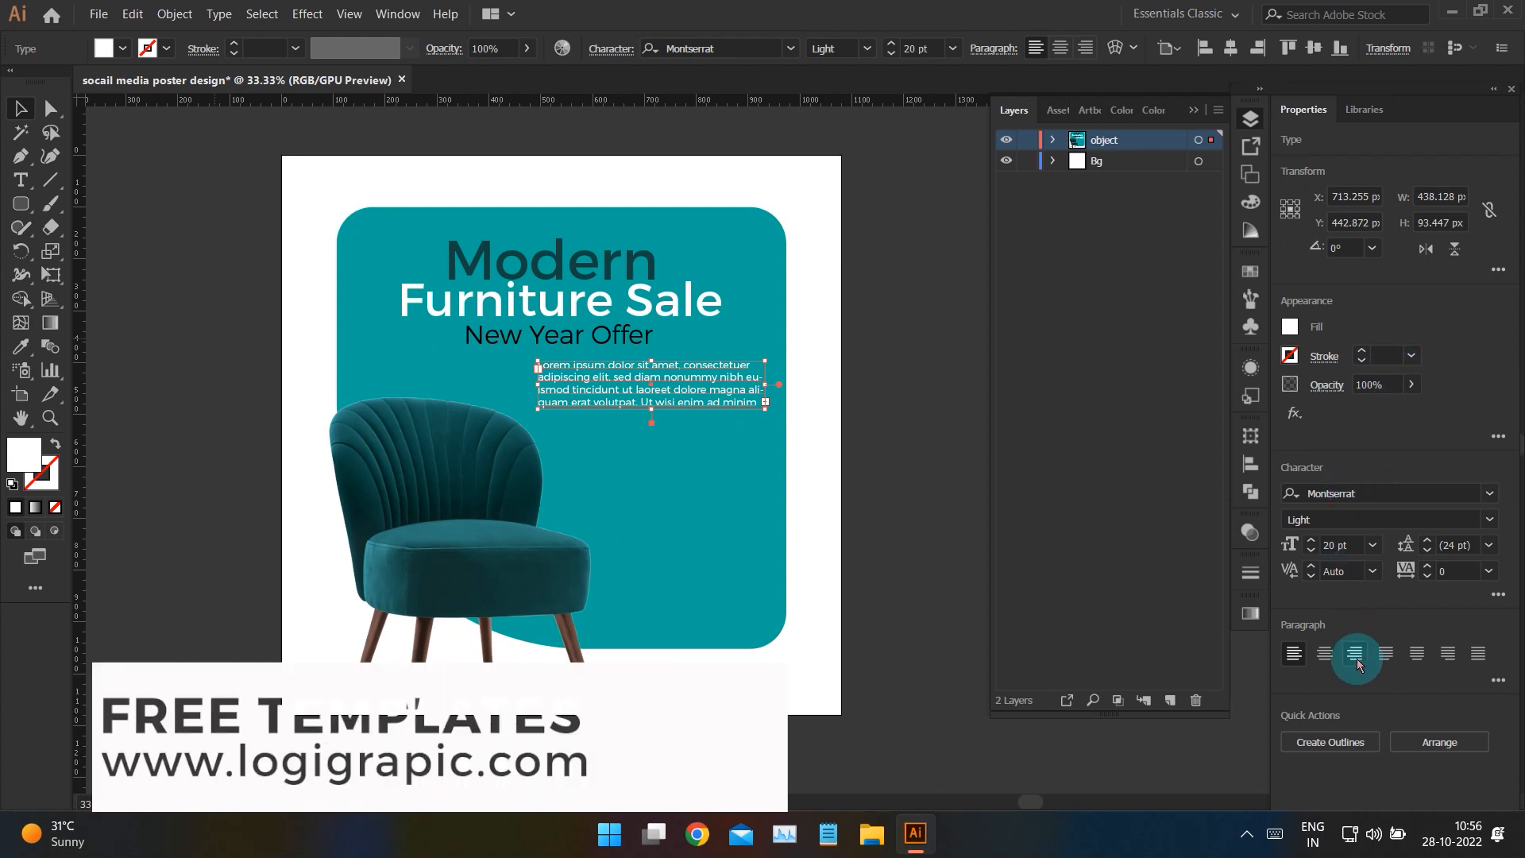
click(1356, 654)
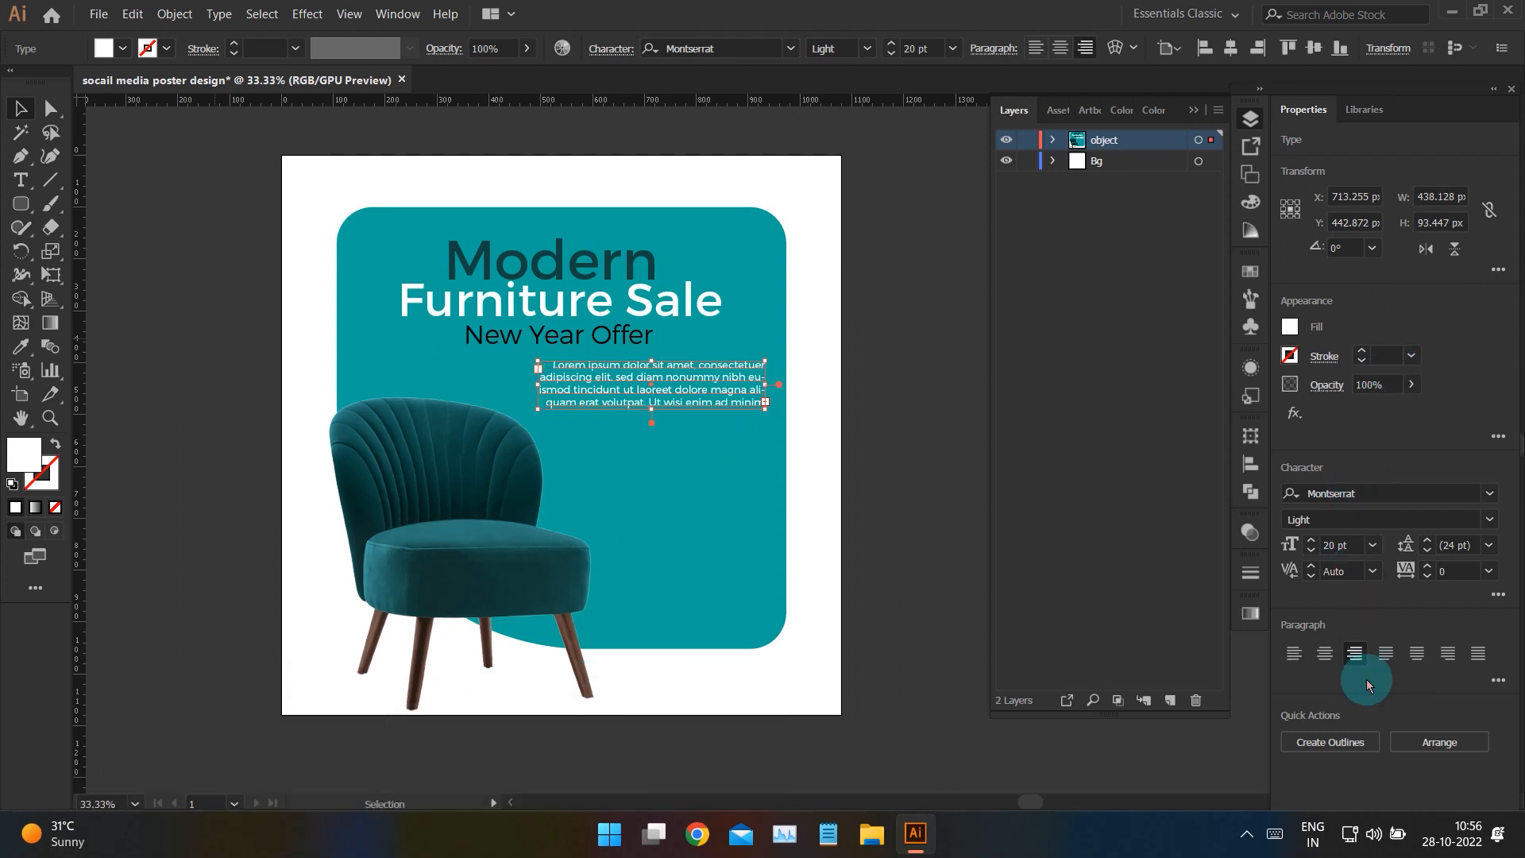
click(931, 436)
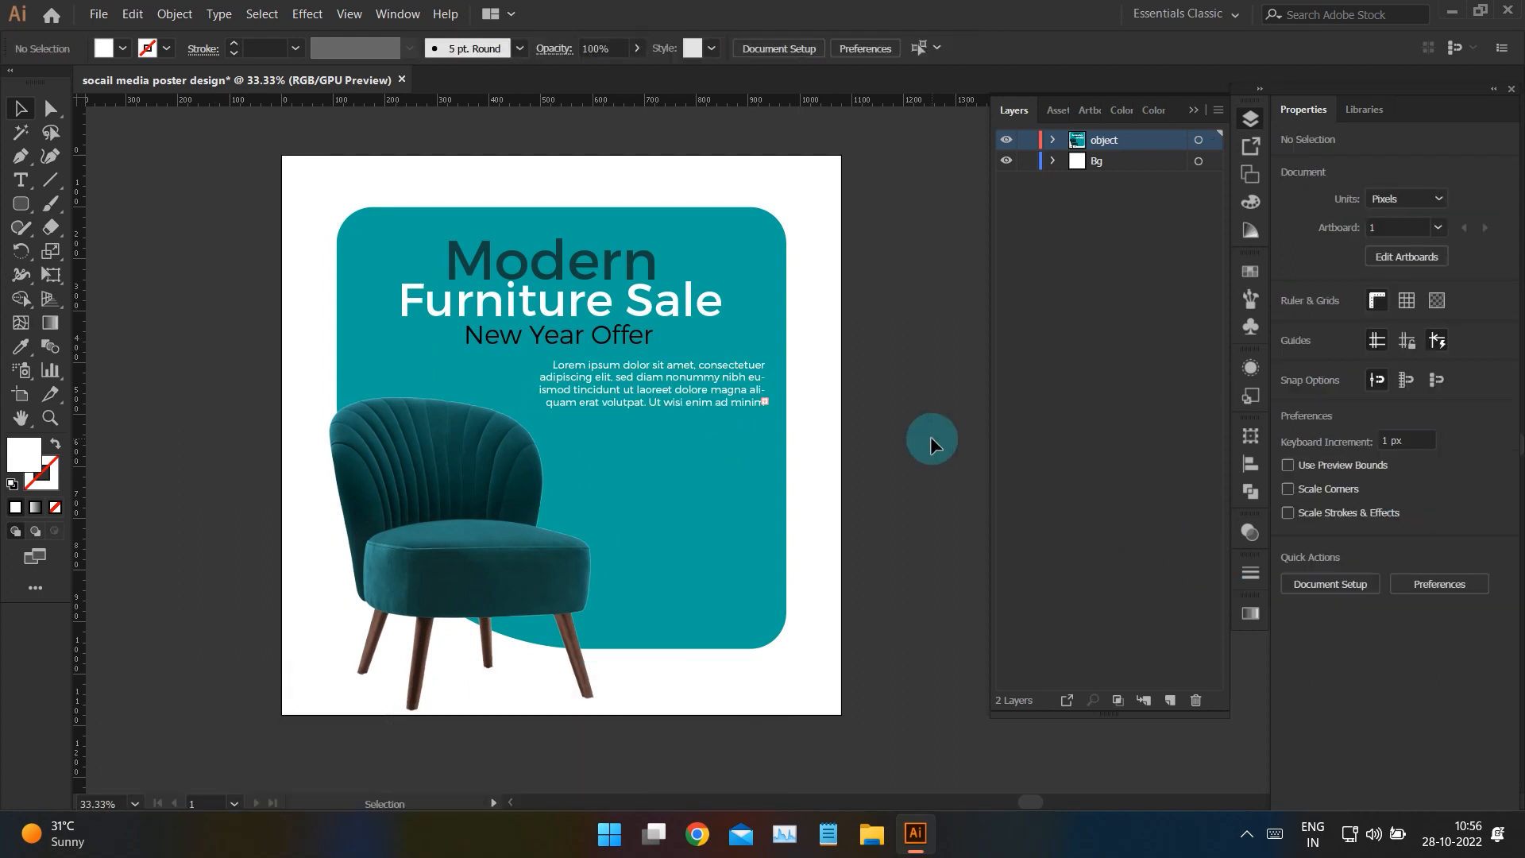
Place the phone-call icon image just outside the artboard at about 57 × 60 px.
scroll(878, 488, up, 1)
drag(879, 488, 822, 482)
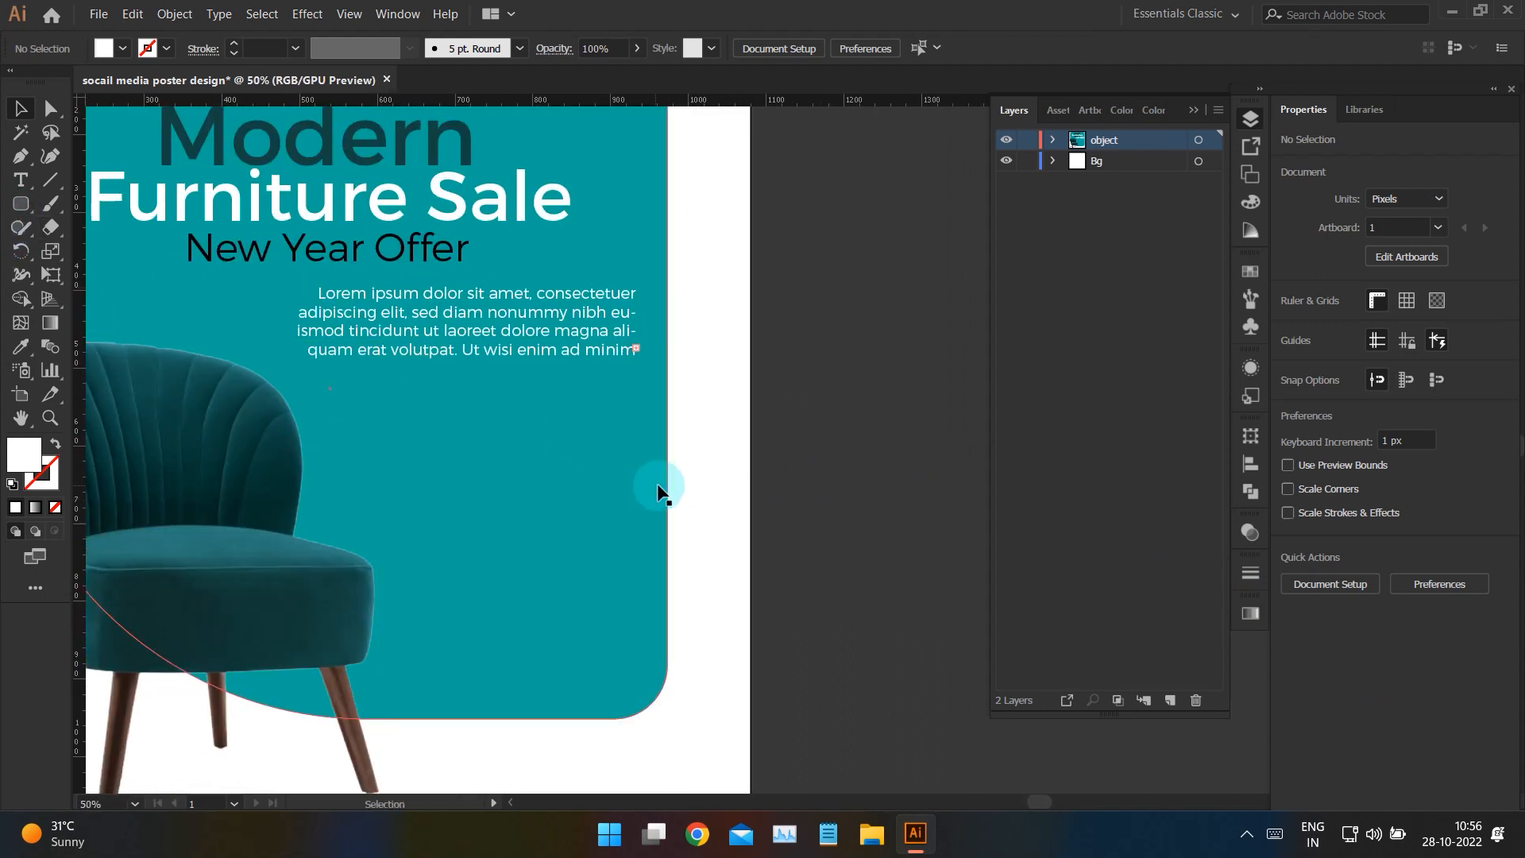
click(98, 21)
click(136, 317)
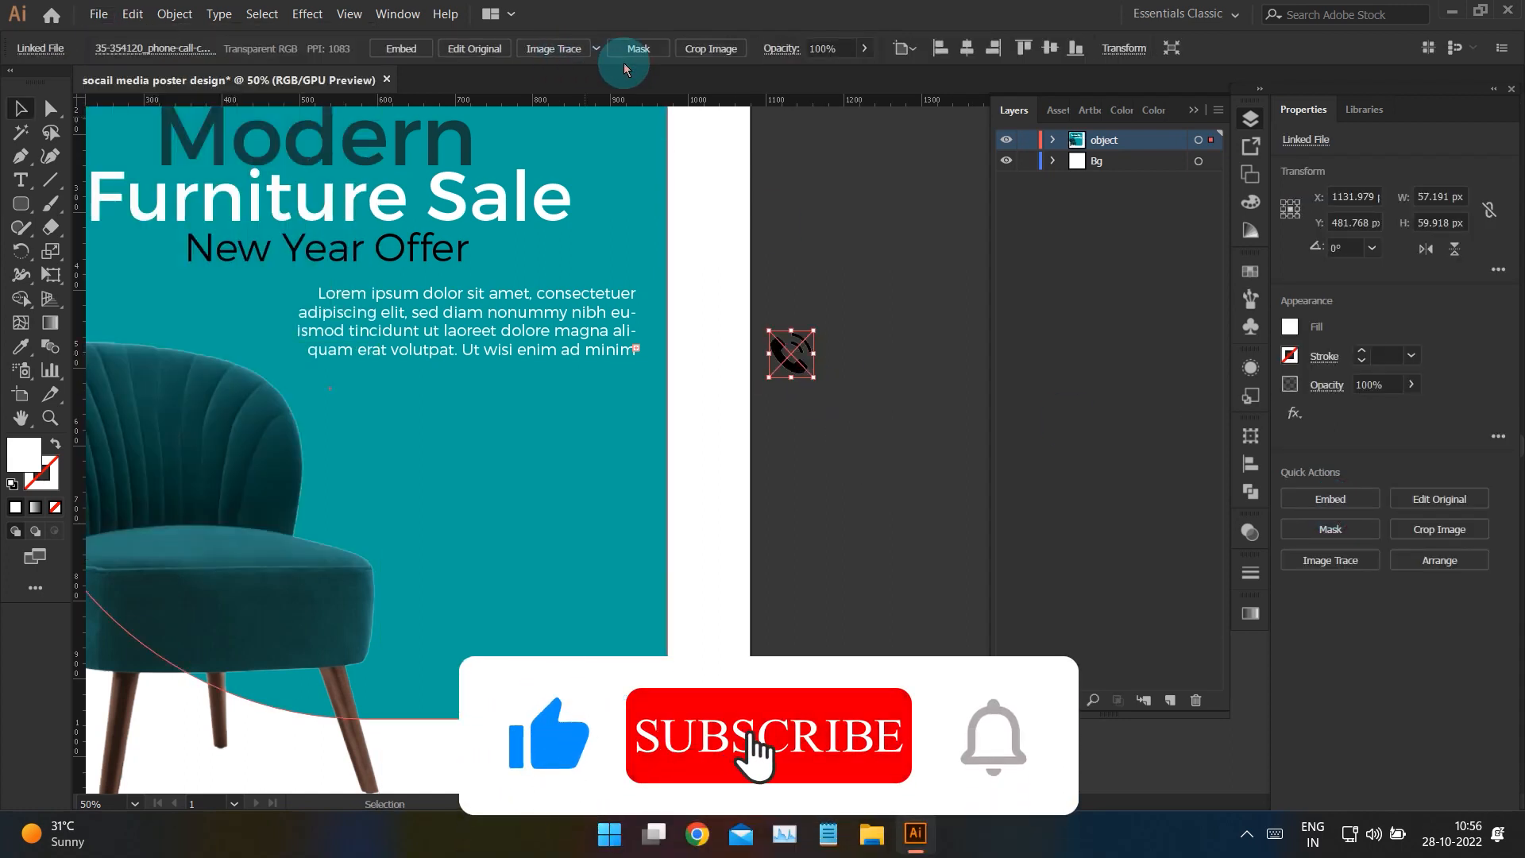
Image Trace the phone icon with the default preset, expand it to paths and ungroup the result.
click(556, 48)
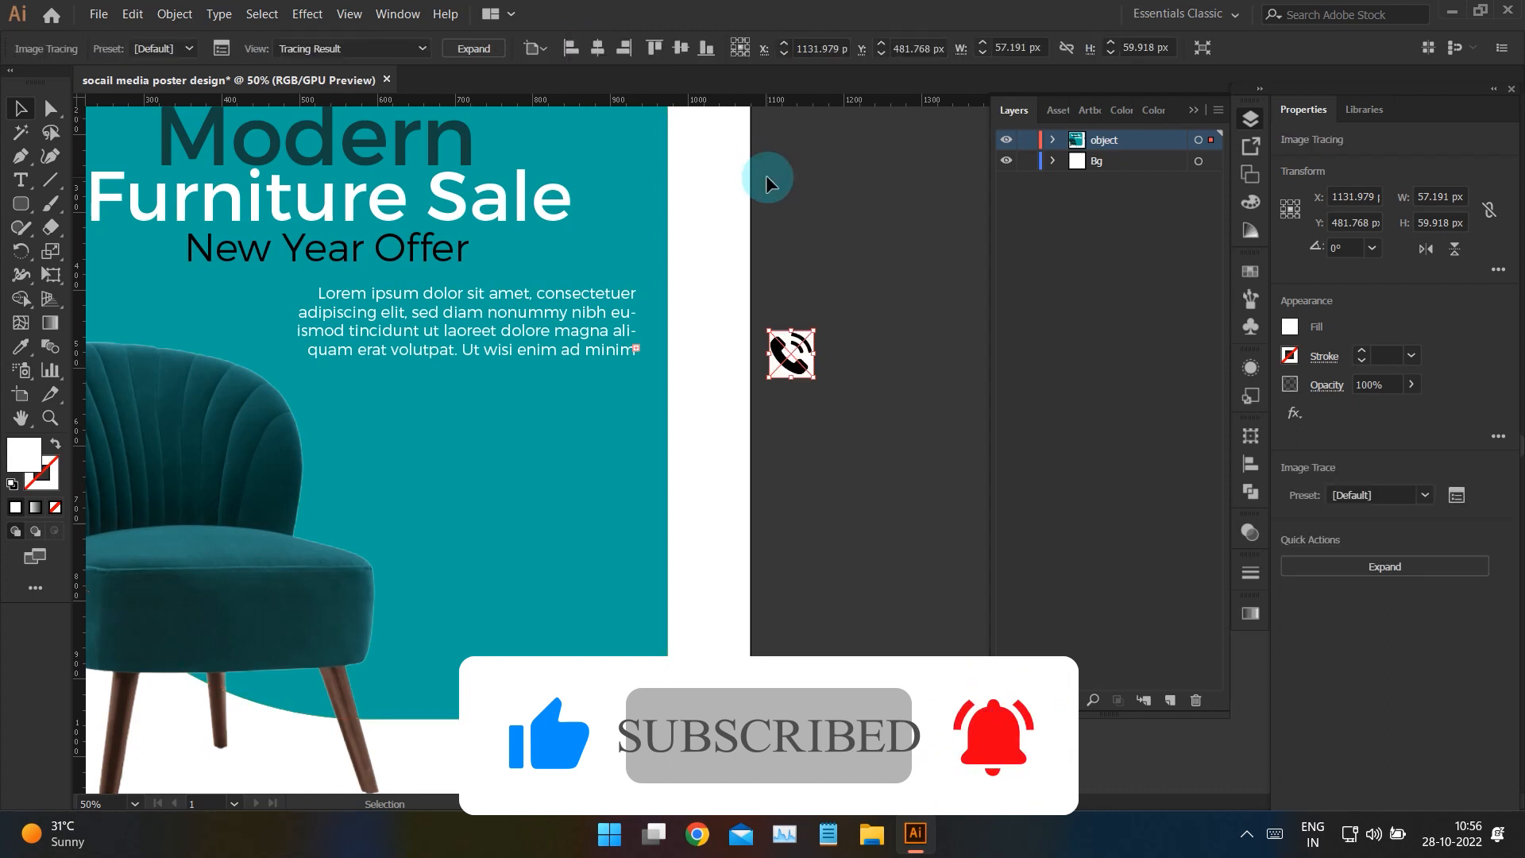
click(474, 48)
drag(801, 369, 833, 427)
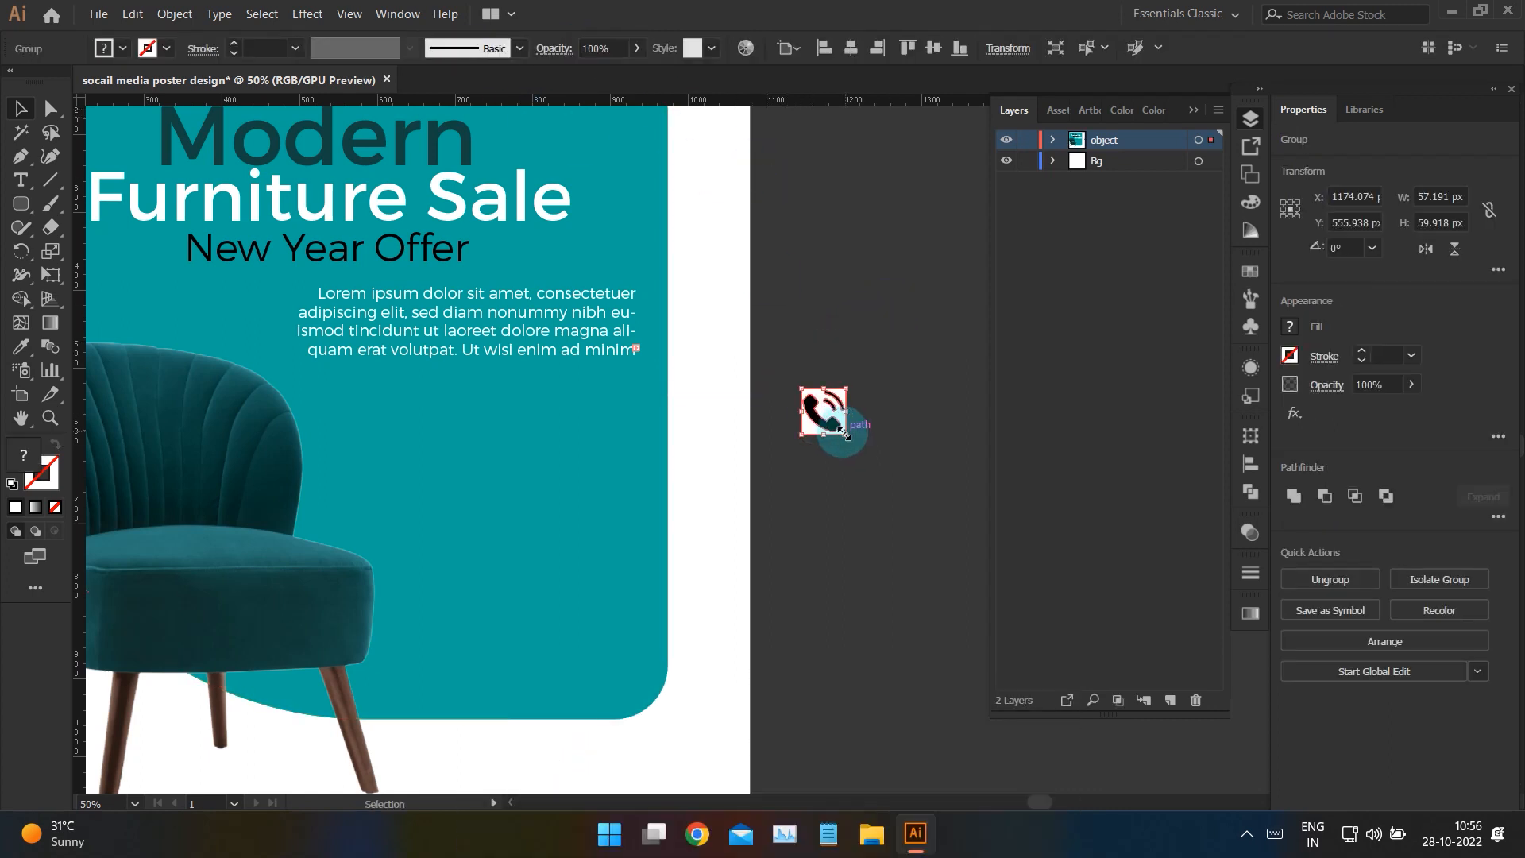
right_click(833, 426)
click(901, 585)
click(893, 528)
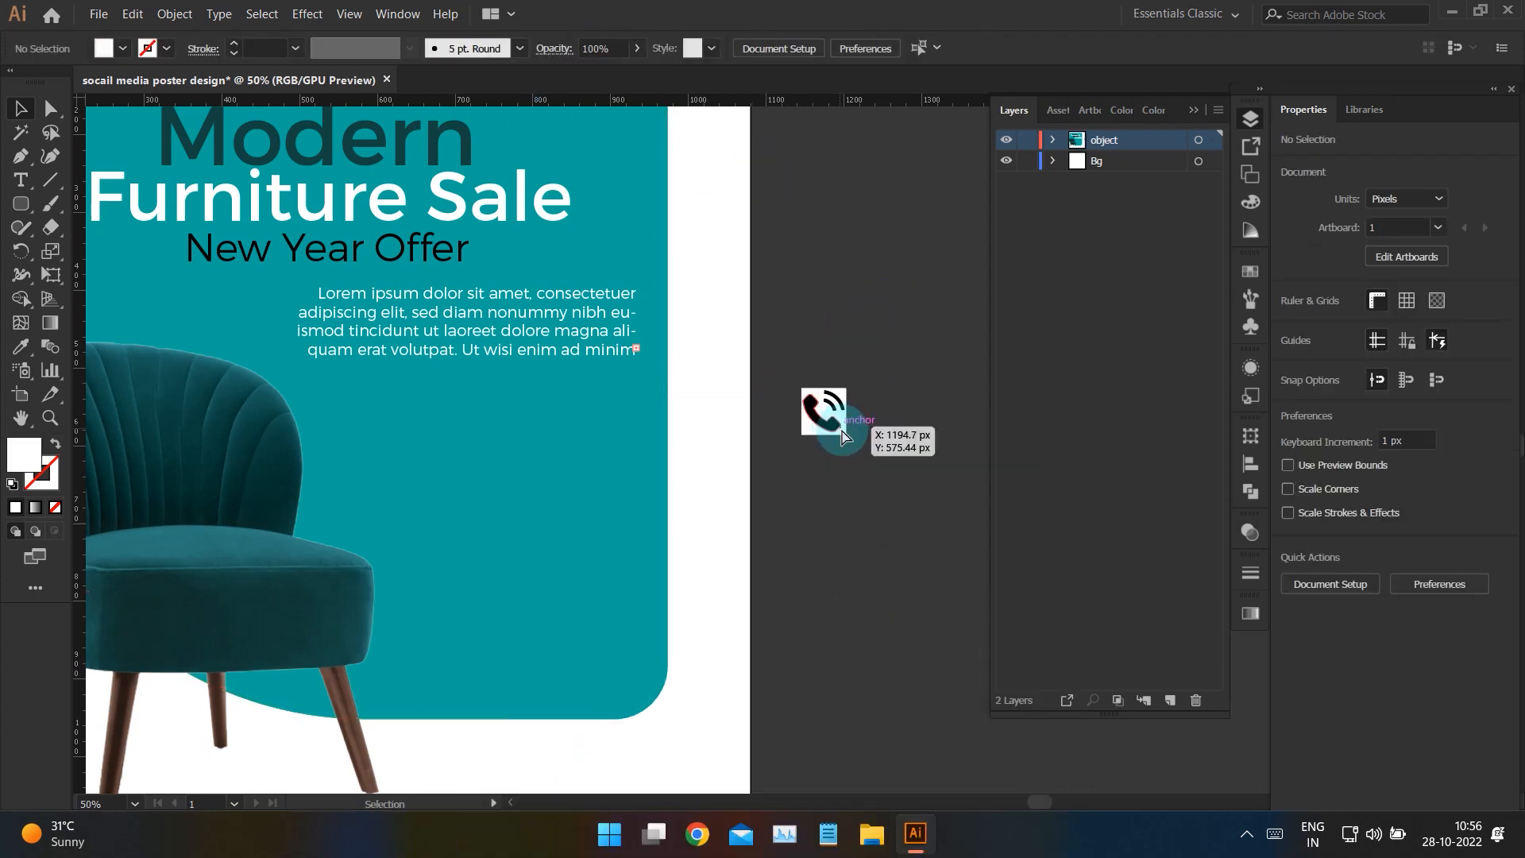
Delete the traced icon's white background, then move the phone shapes onto the teal area below the paragraph and group them.
drag(842, 436, 877, 511)
scroll(903, 471, up, 1)
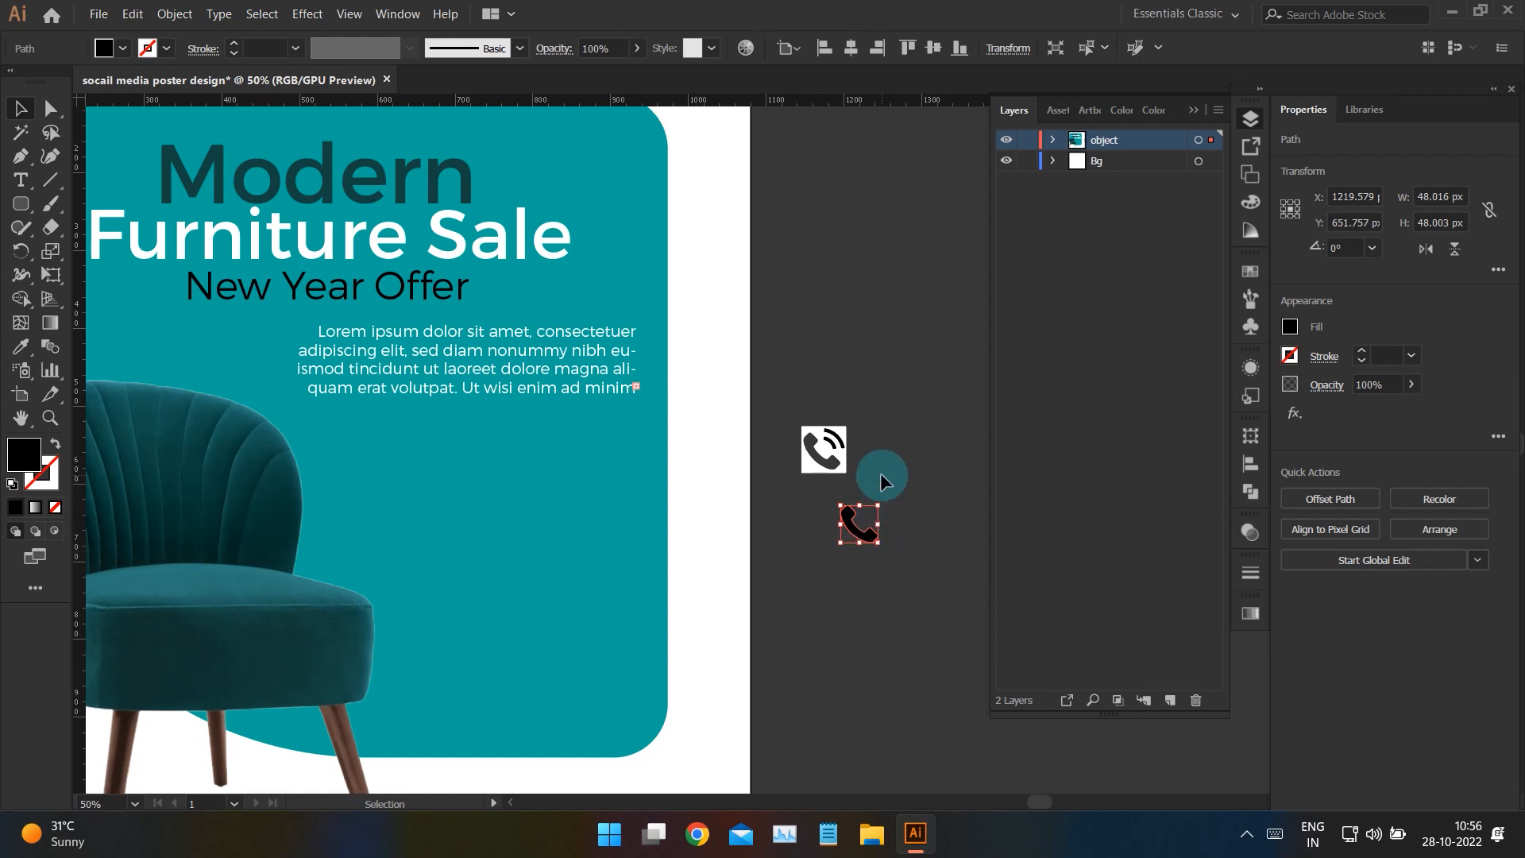
scroll(896, 461, up, 2)
click(723, 476)
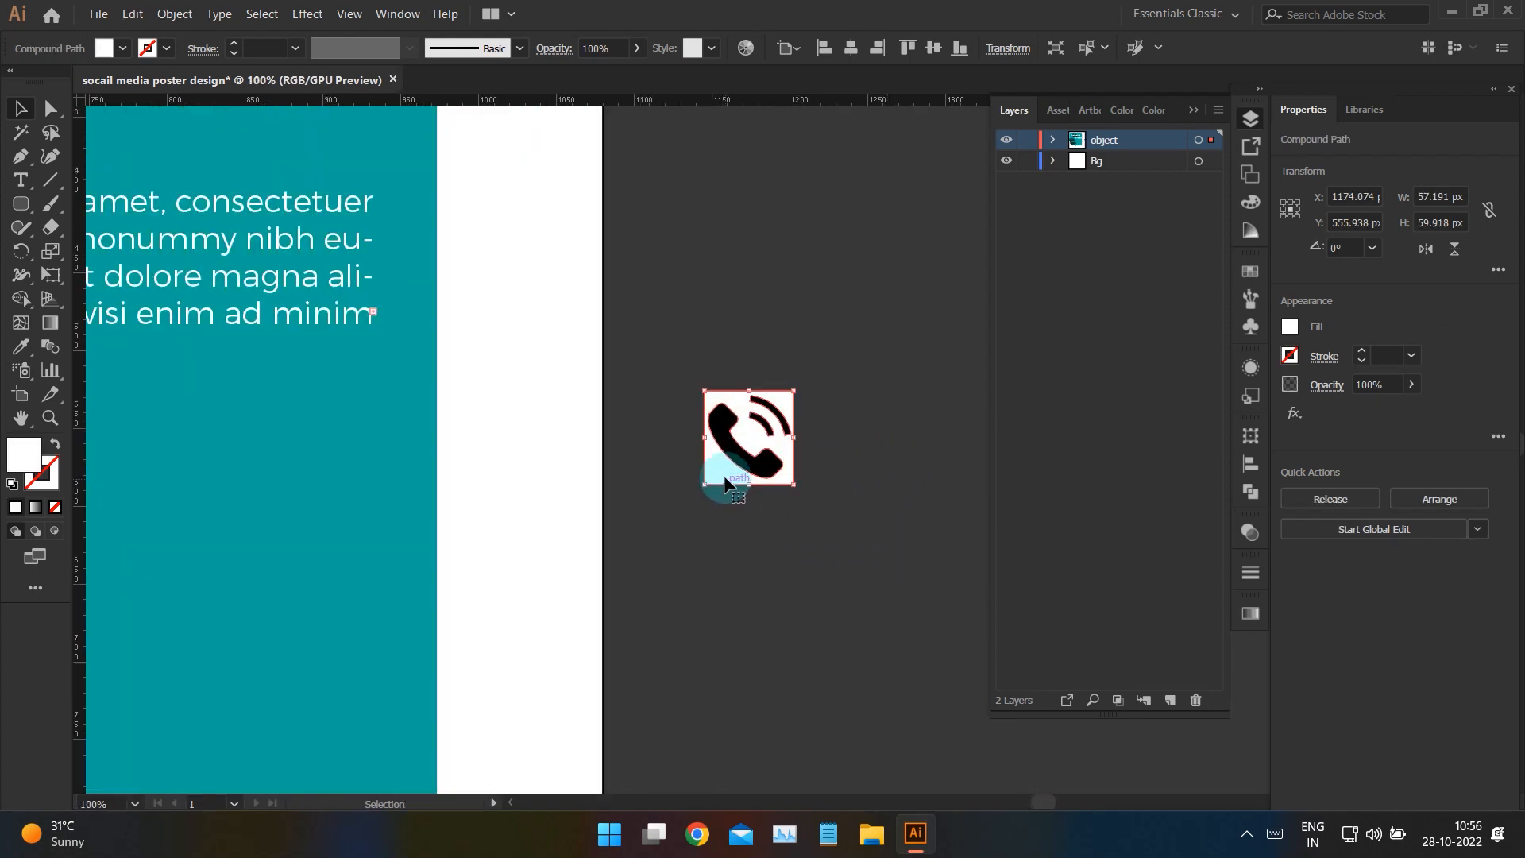
key(Delete)
drag(747, 441, 397, 433)
key(ctrl+g)
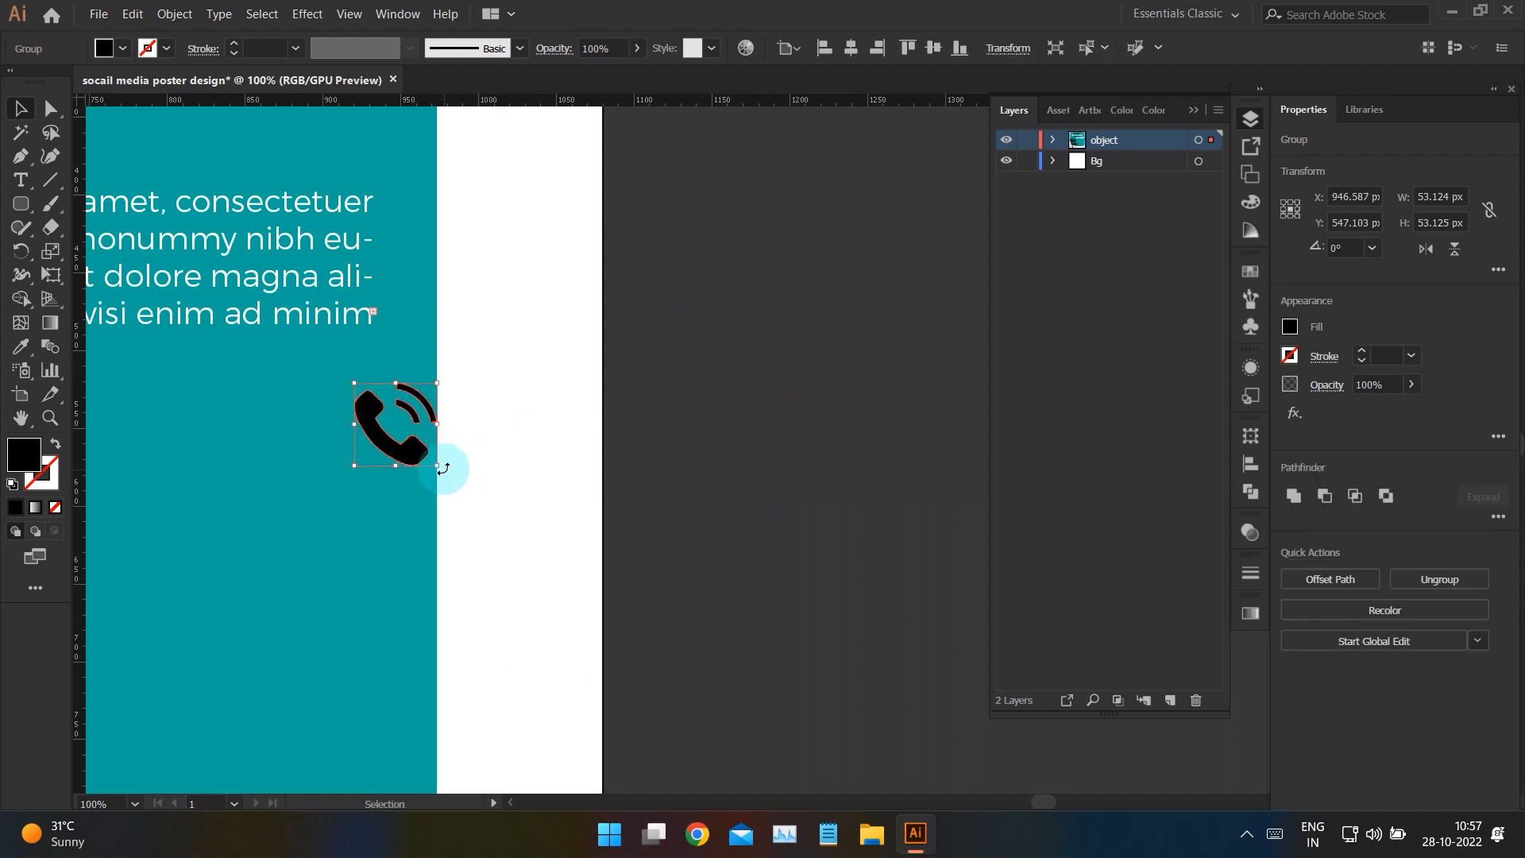
Scale the phone icon group down to about 40 px, fill it white and shrink it slightly further.
drag(434, 467, 420, 457)
click(559, 431)
click(394, 438)
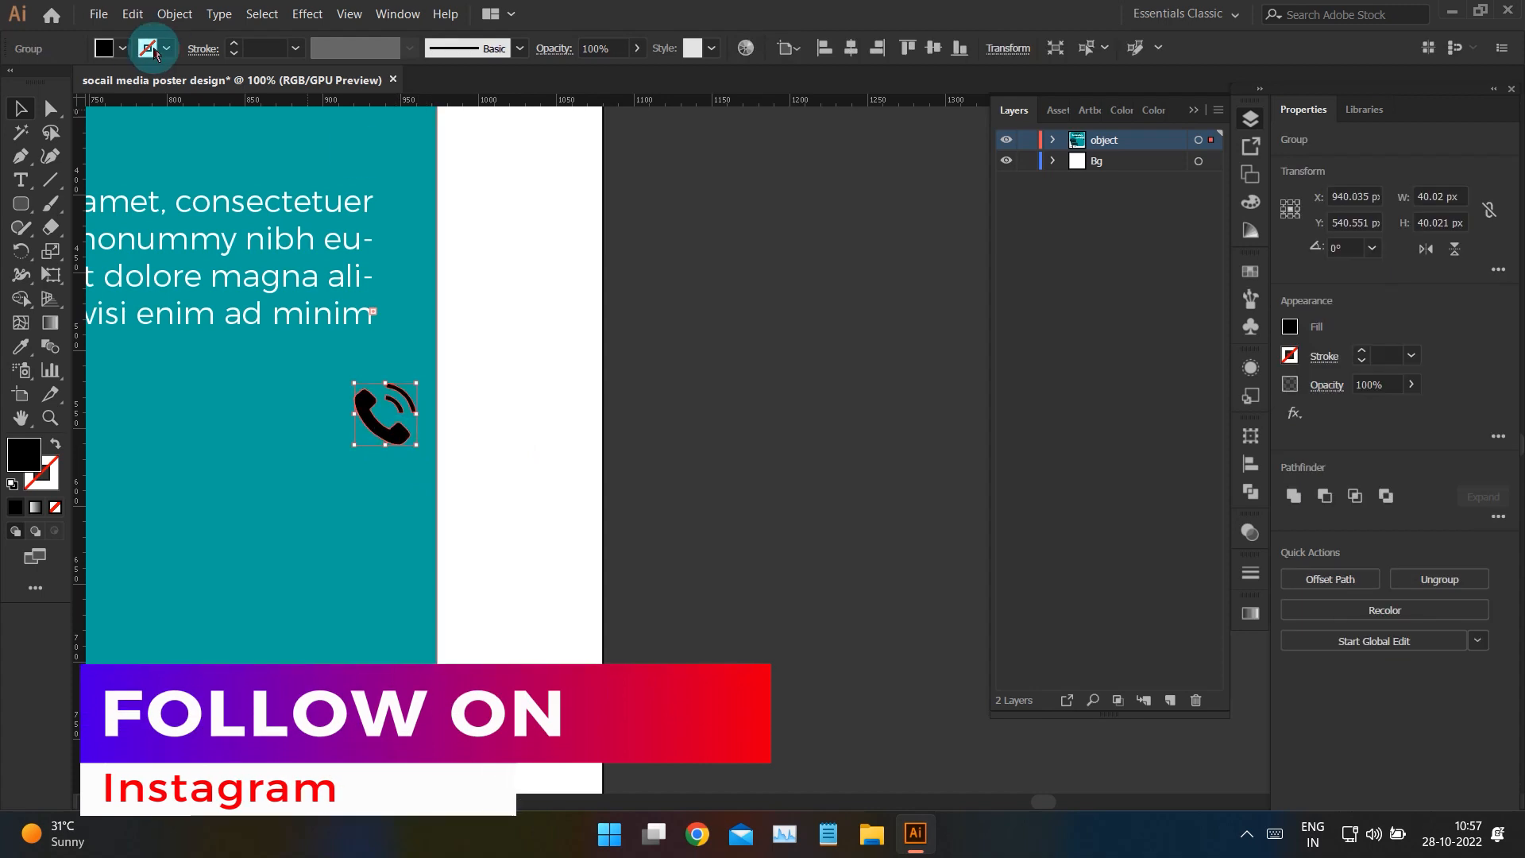
click(155, 50)
click(39, 84)
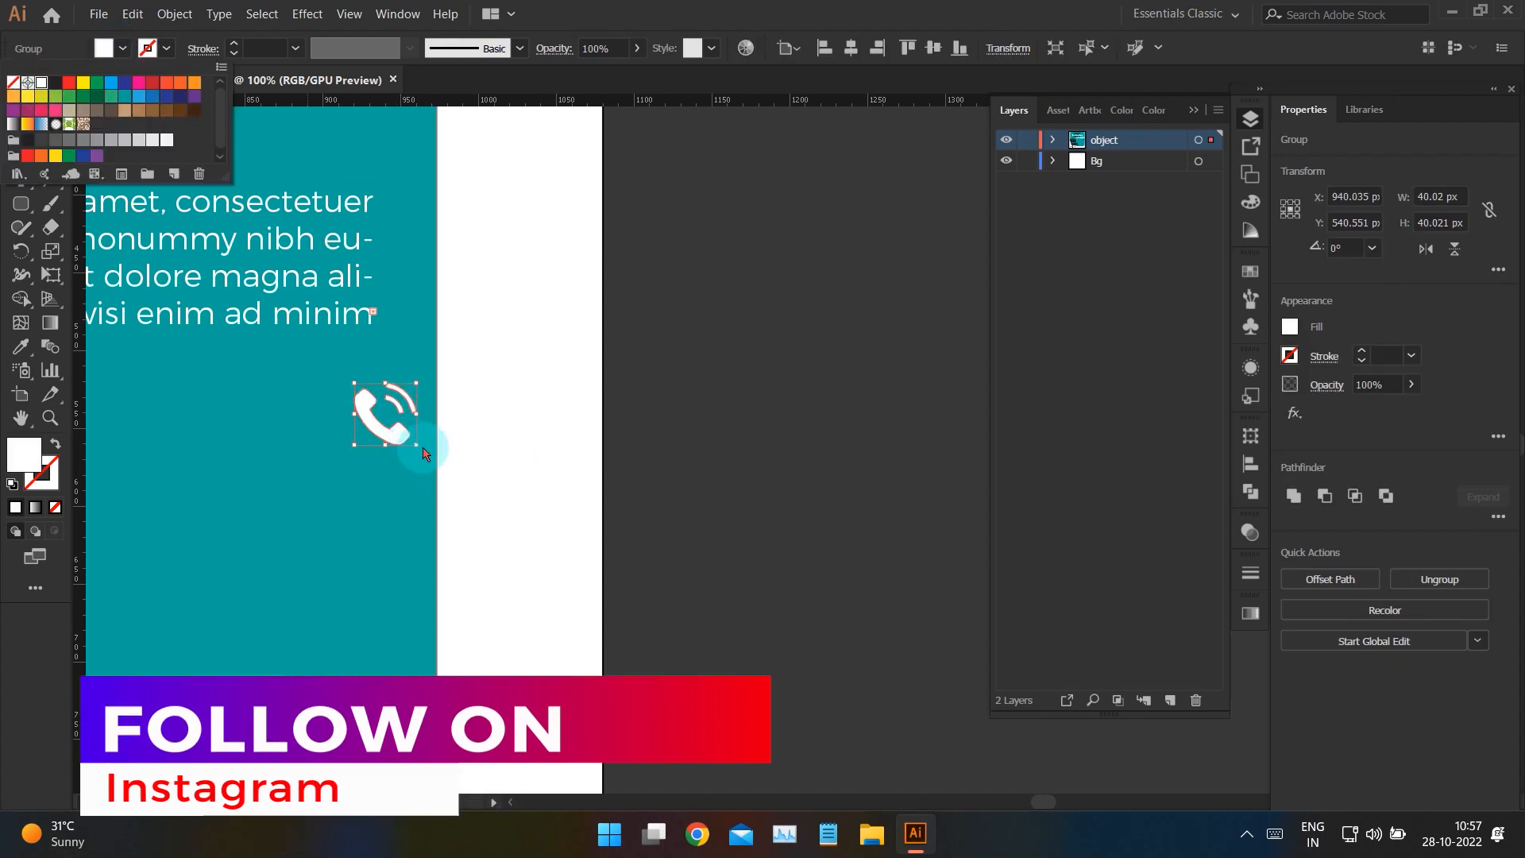
drag(416, 447, 402, 433)
click(670, 374)
Draw a circle about 57 px in diameter around the phone icon with the Ellipse tool.
scroll(669, 410, left, 5)
drag(633, 427, 629, 426)
key(ctrl+minus)
drag(922, 426, 857, 417)
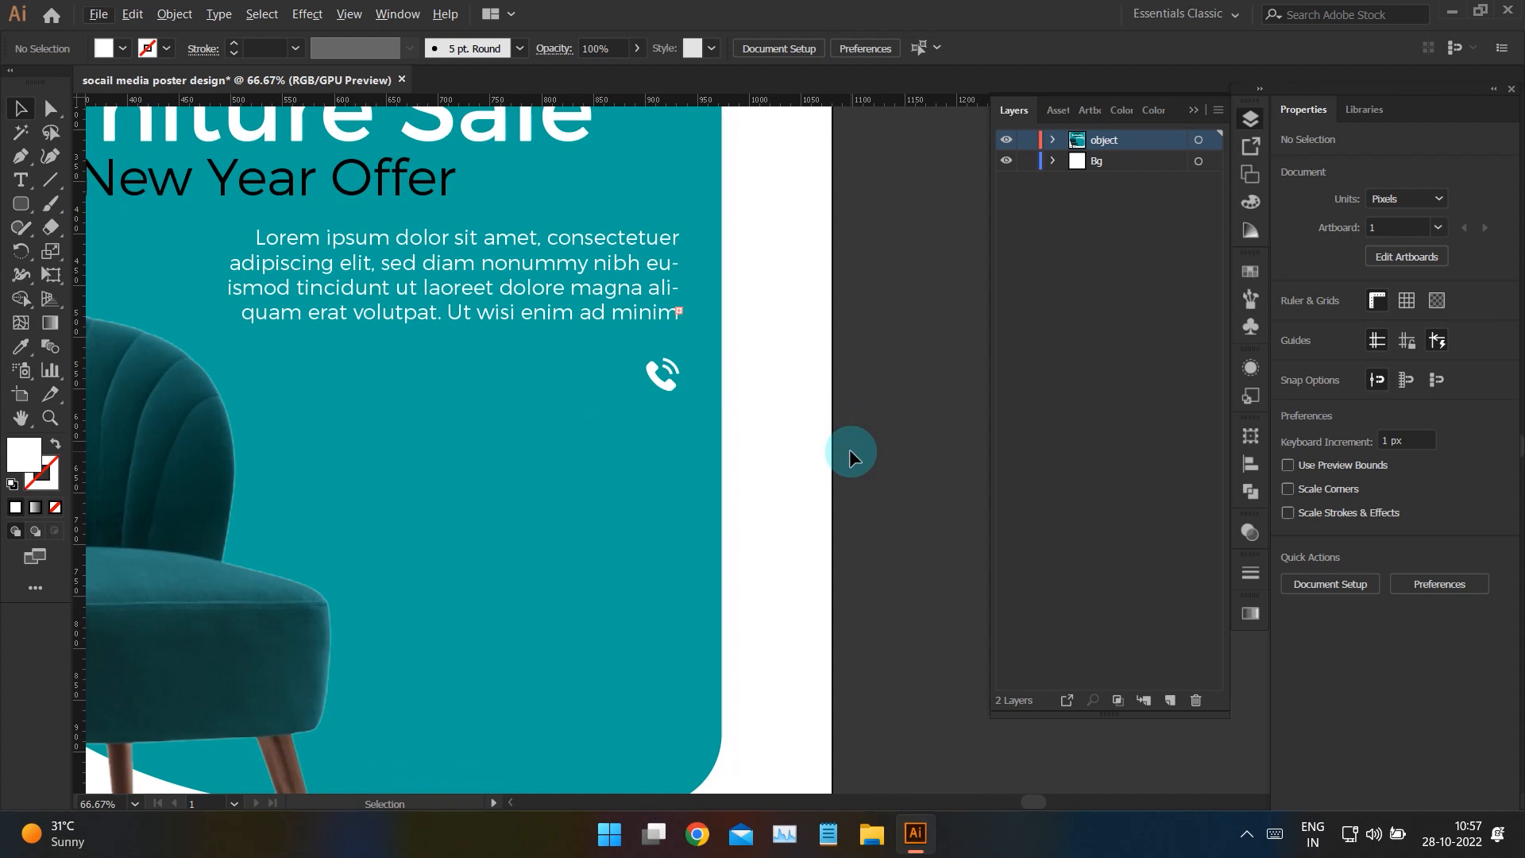
drag(869, 429, 885, 444)
drag(22, 204, 107, 254)
drag(649, 361, 810, 467)
Fill the circle with a dark teal sampled from the chair and send it behind the phone icon.
key(i)
click(392, 642)
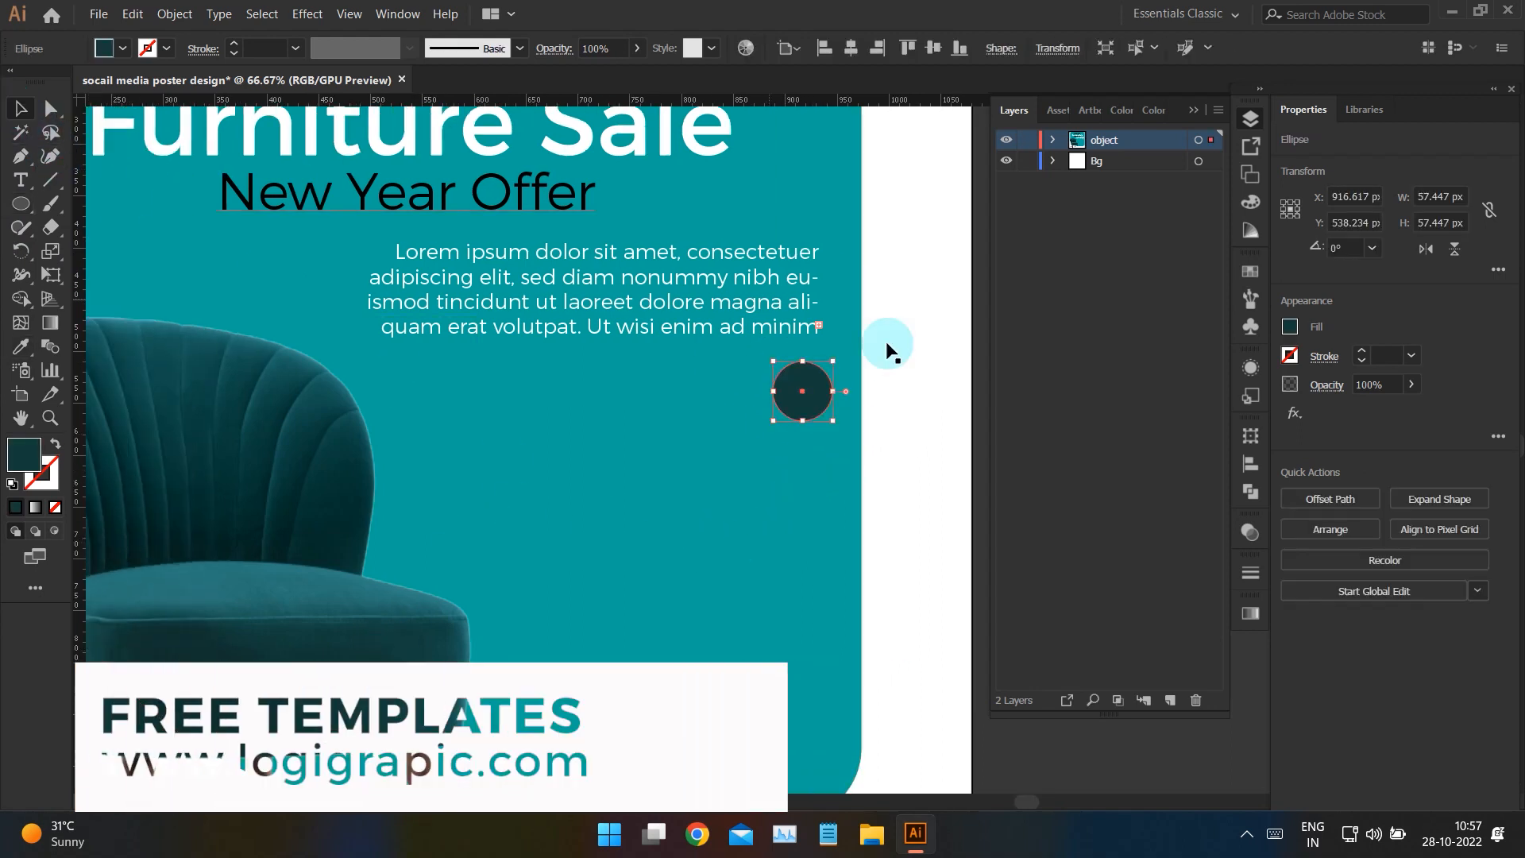
key(v)
key(ctrl+bracketleft)
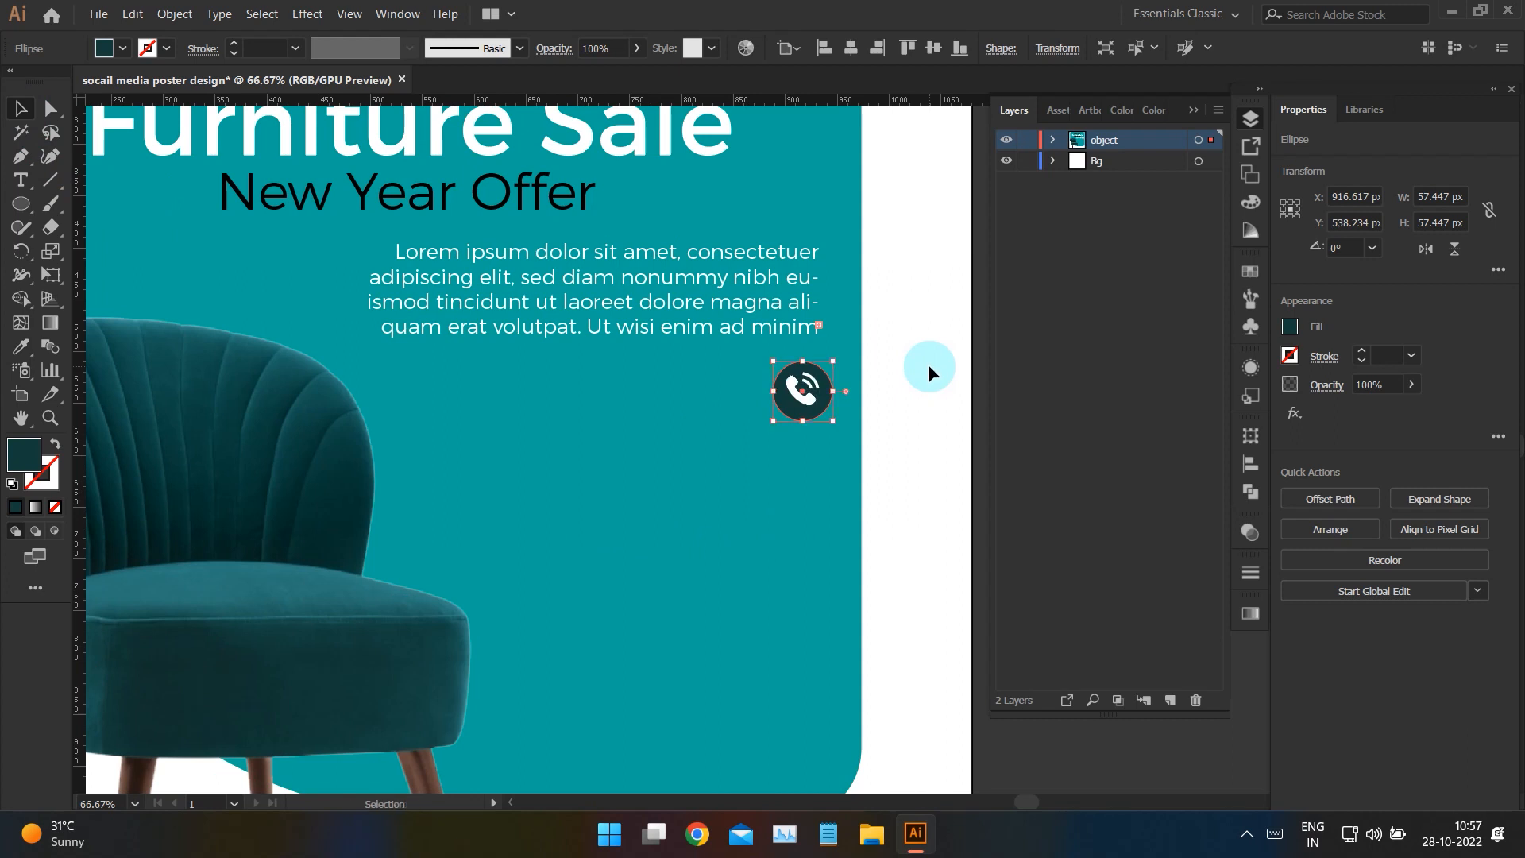
click(934, 354)
Duplicate the dark teal circle directly below the phone icon.
scroll(895, 413, down, 1)
scroll(895, 413, up, 2)
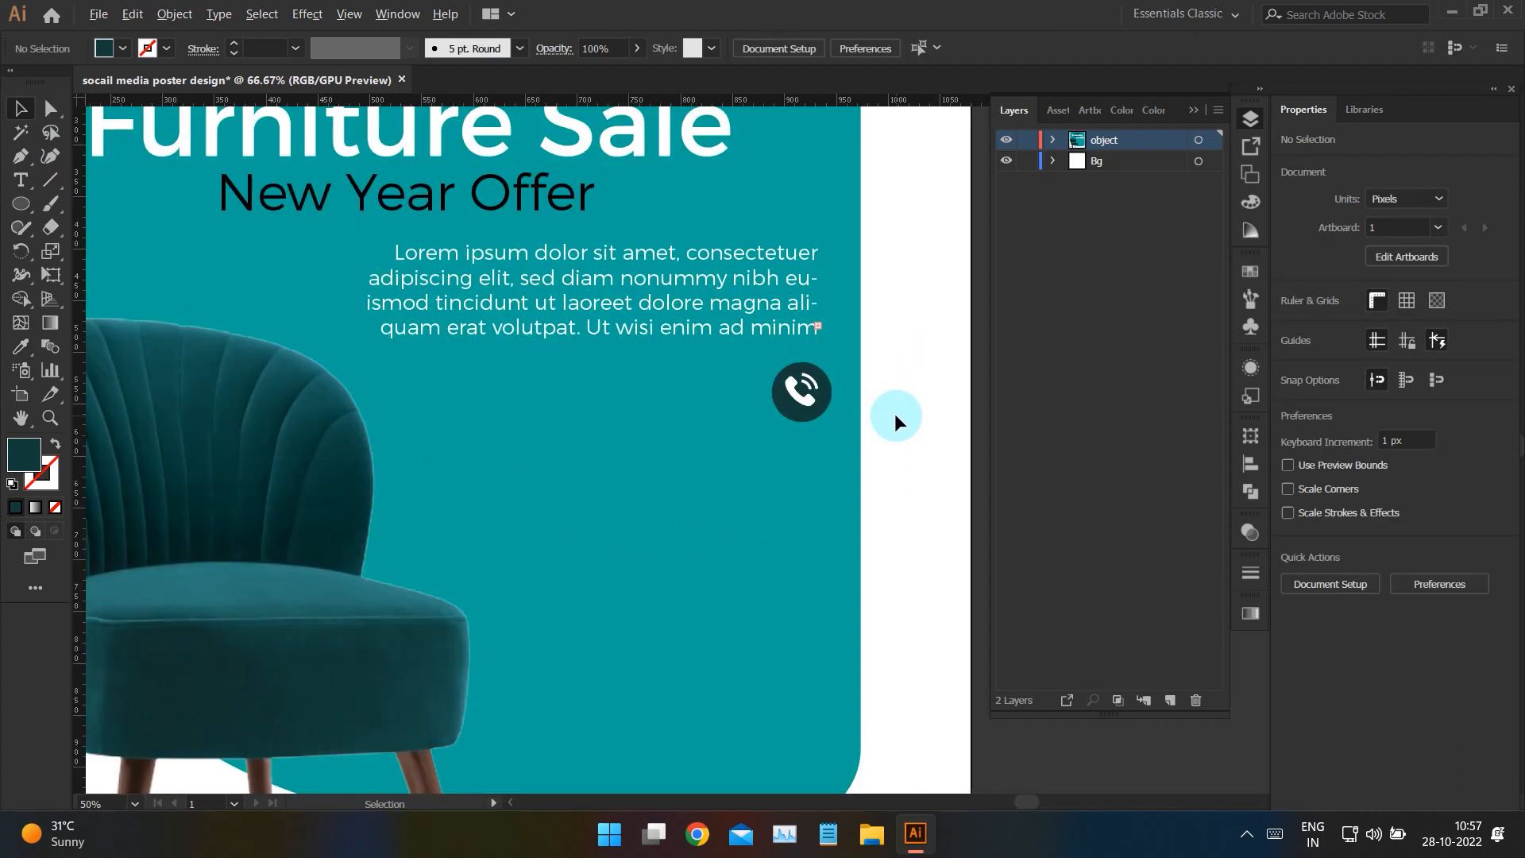
click(764, 398)
click(915, 412)
scroll(915, 413, down, 2)
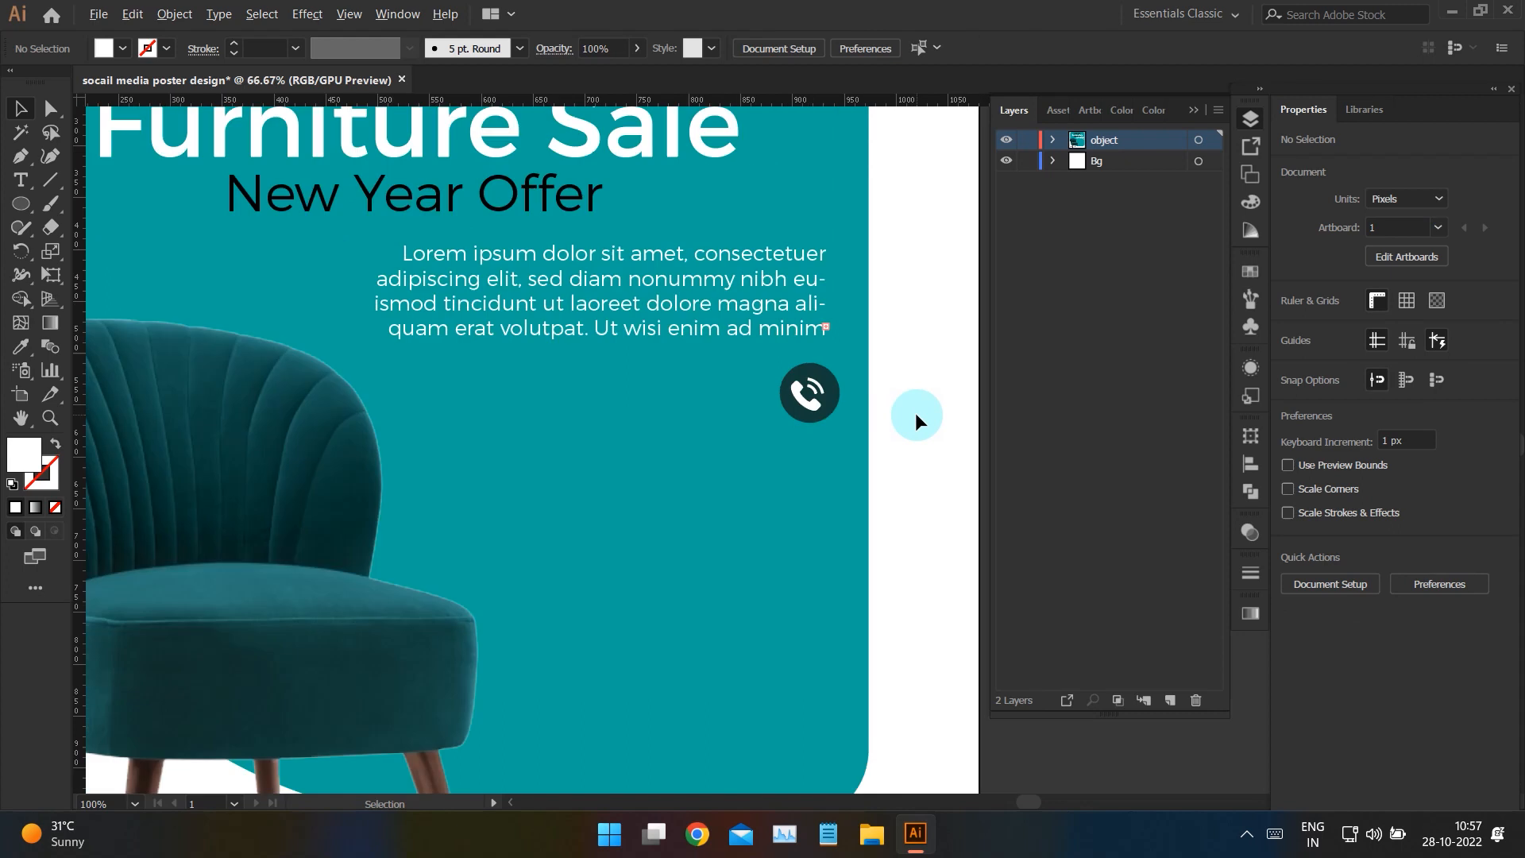
click(839, 406)
scroll(903, 405, up, 2)
drag(806, 404, 812, 529)
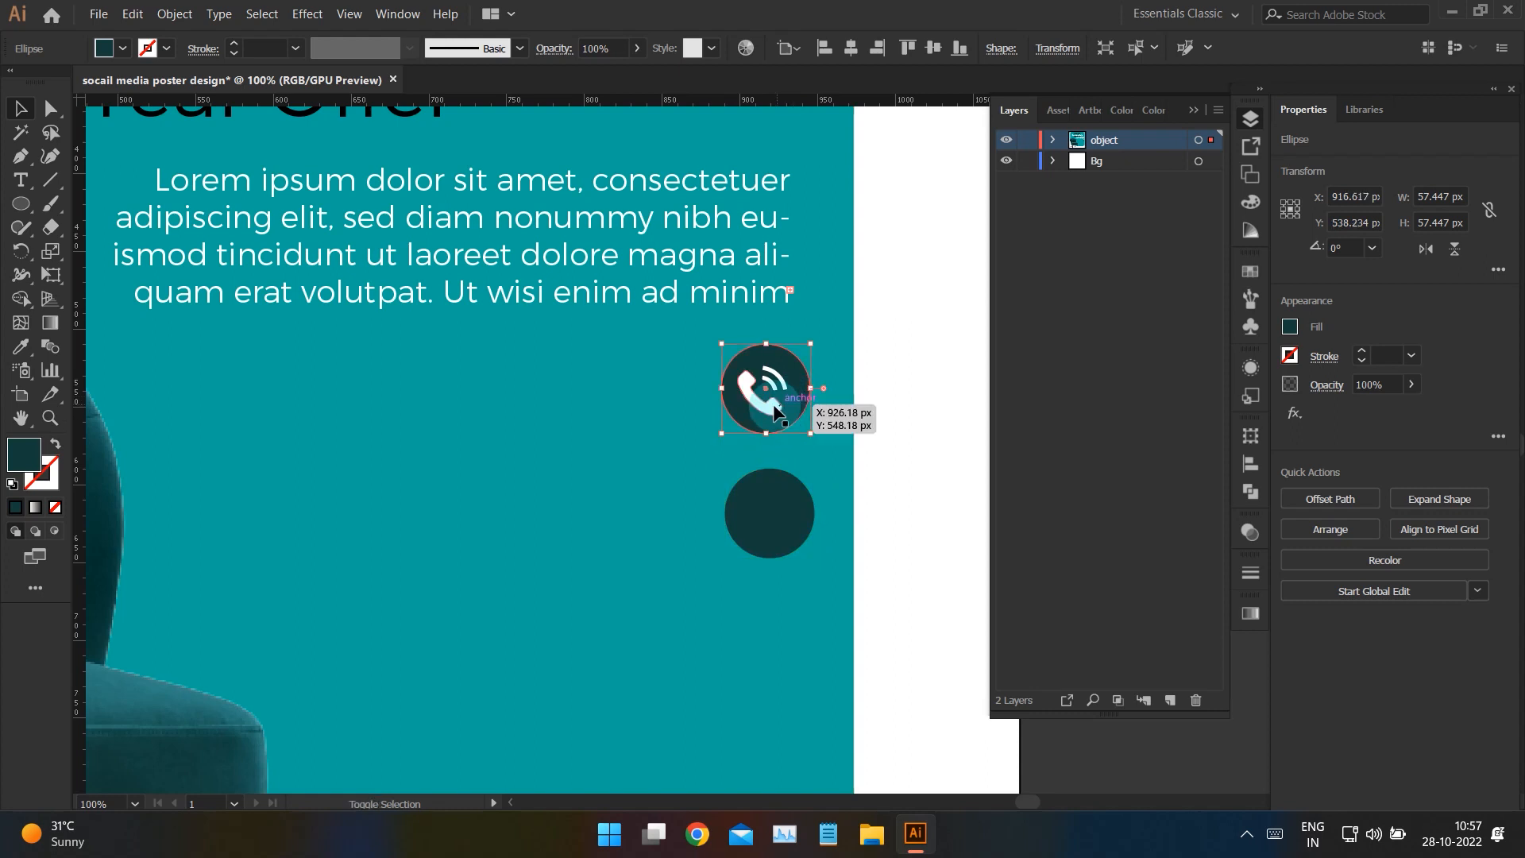
Align the phone icon and its circle to each other by their horizontal centres.
shift+click(775, 411)
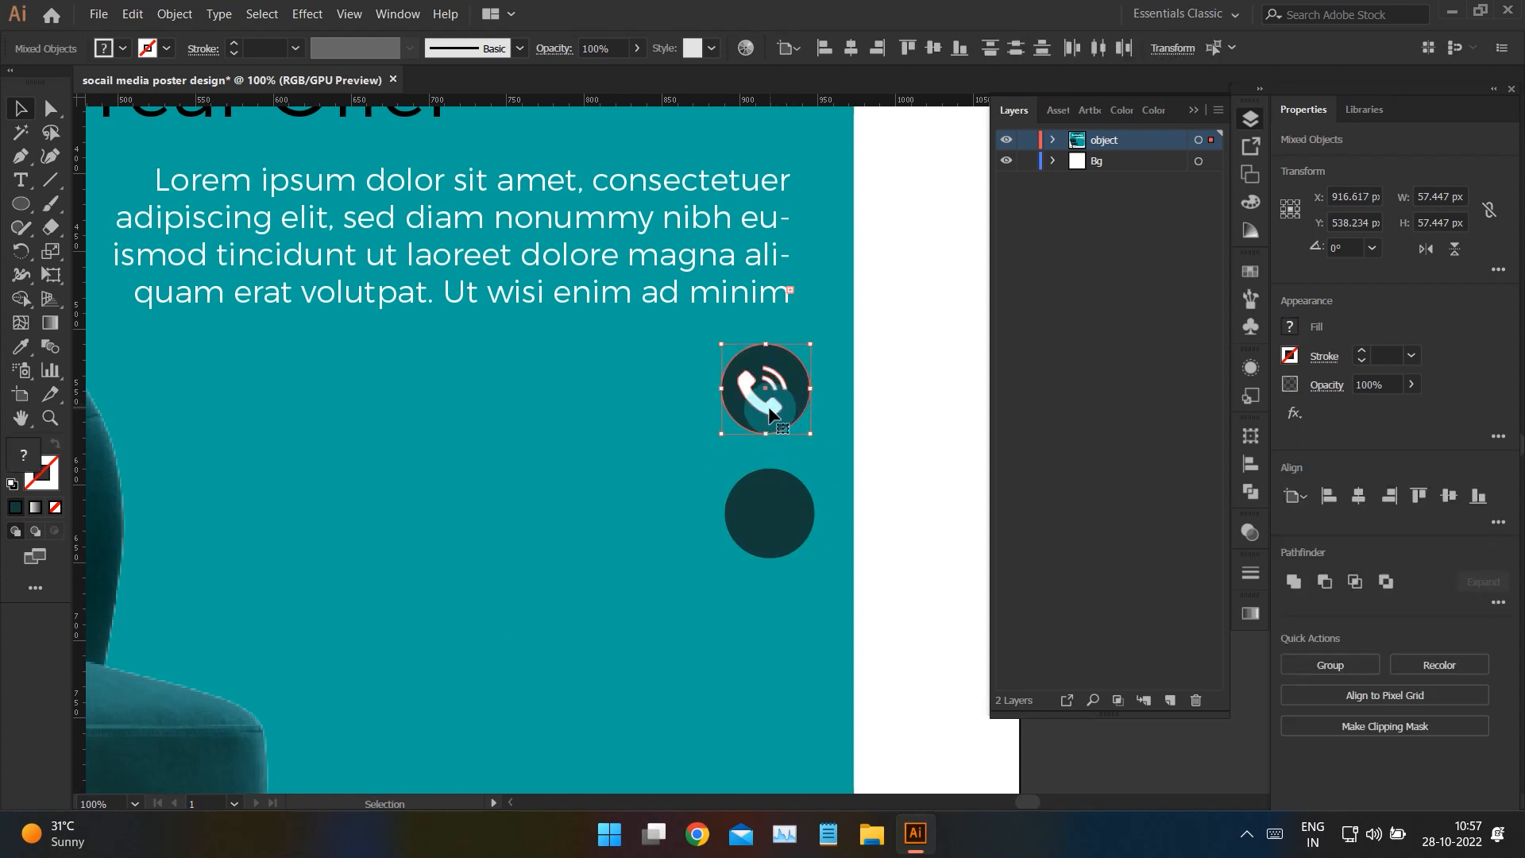
click(1314, 496)
click(1352, 510)
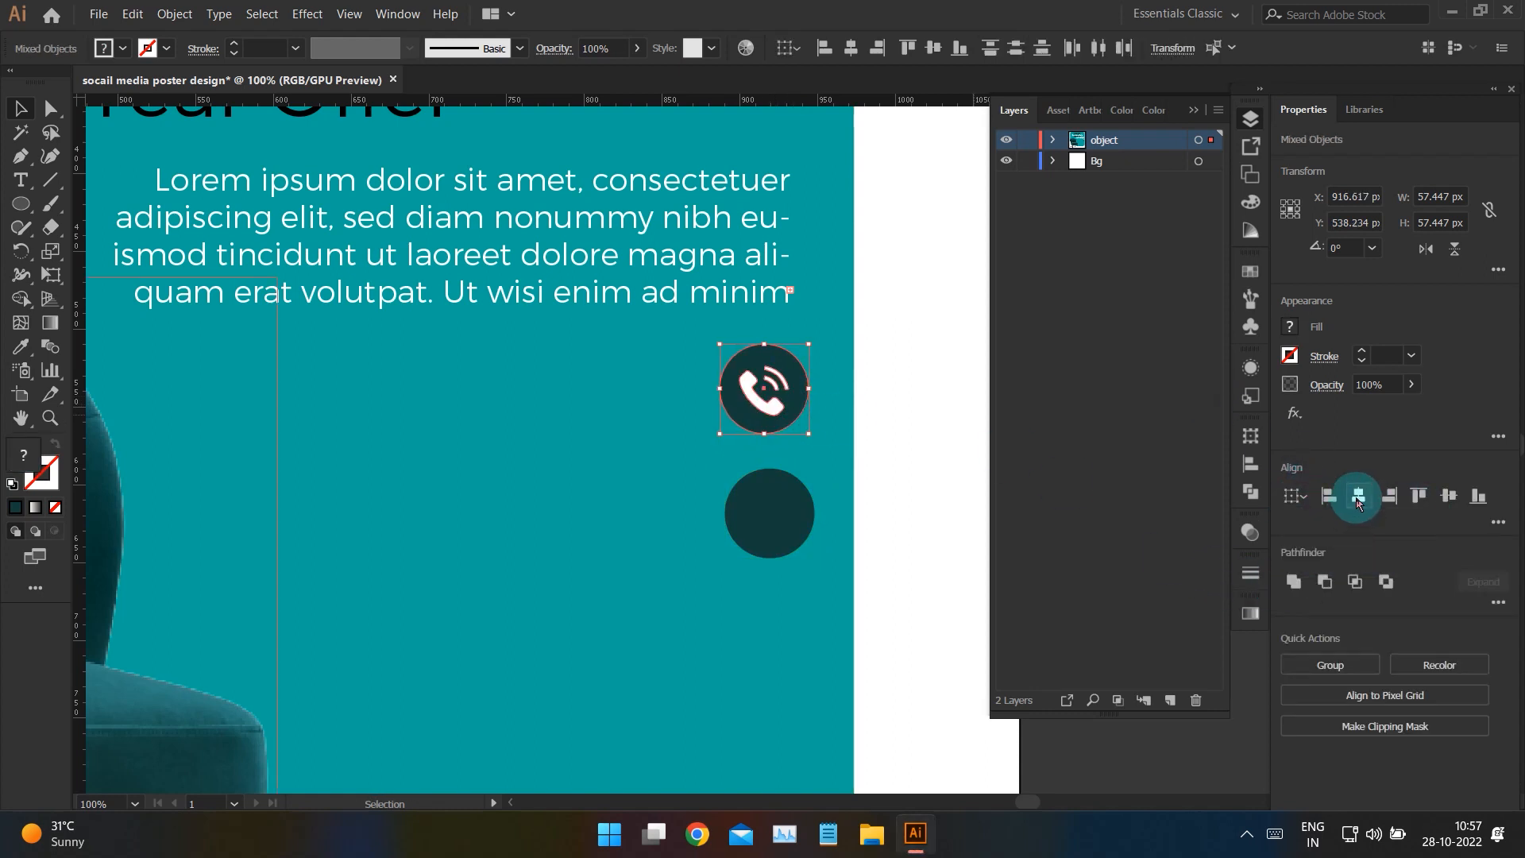
Align the phone icon and its circle to each other by their vertical centres as well and group them.
click(1358, 497)
click(1450, 497)
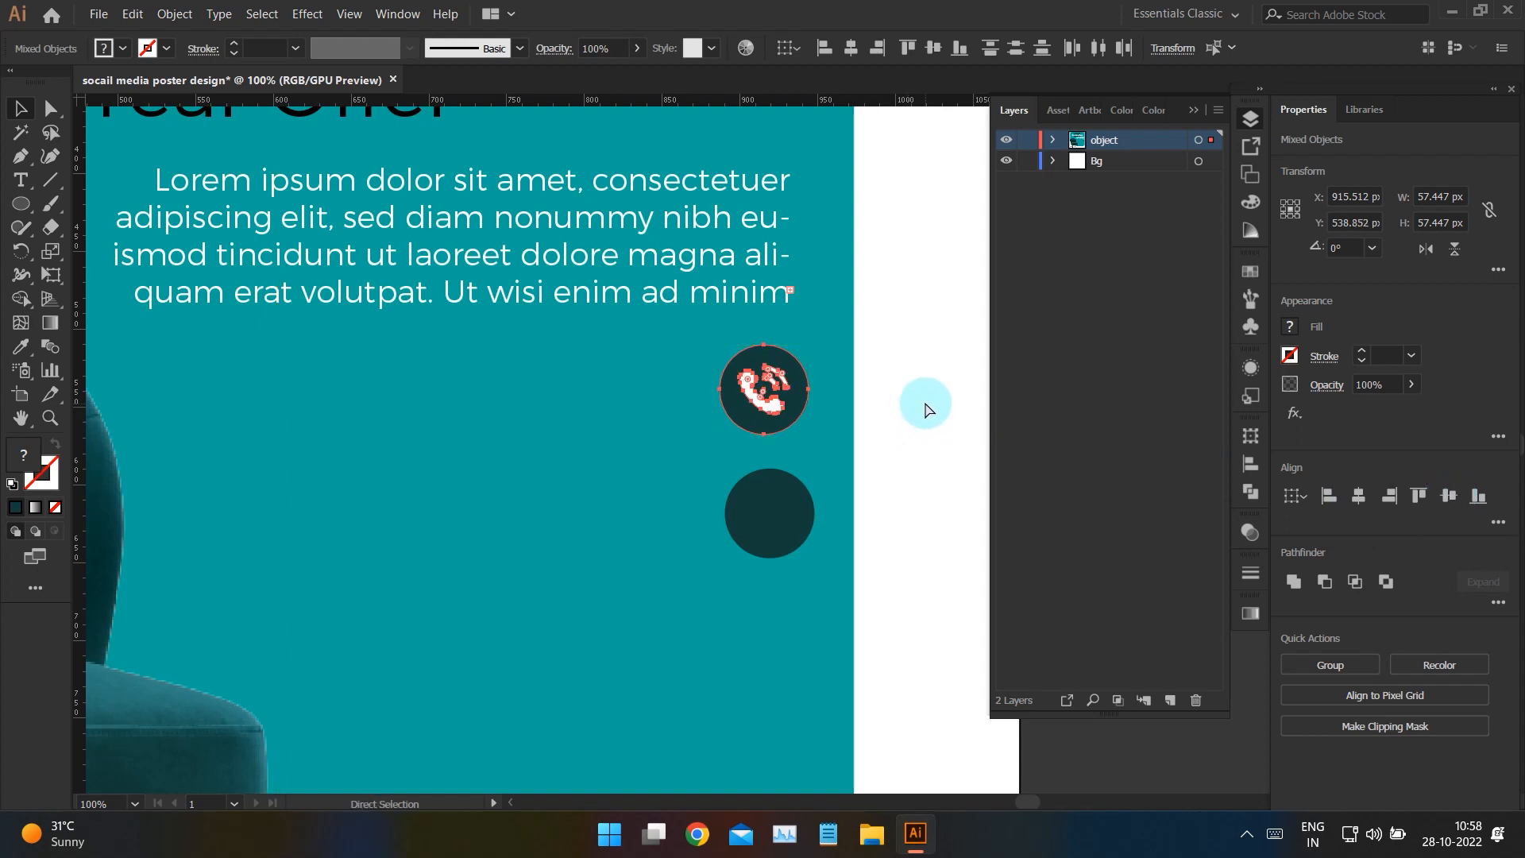
click(175, 14)
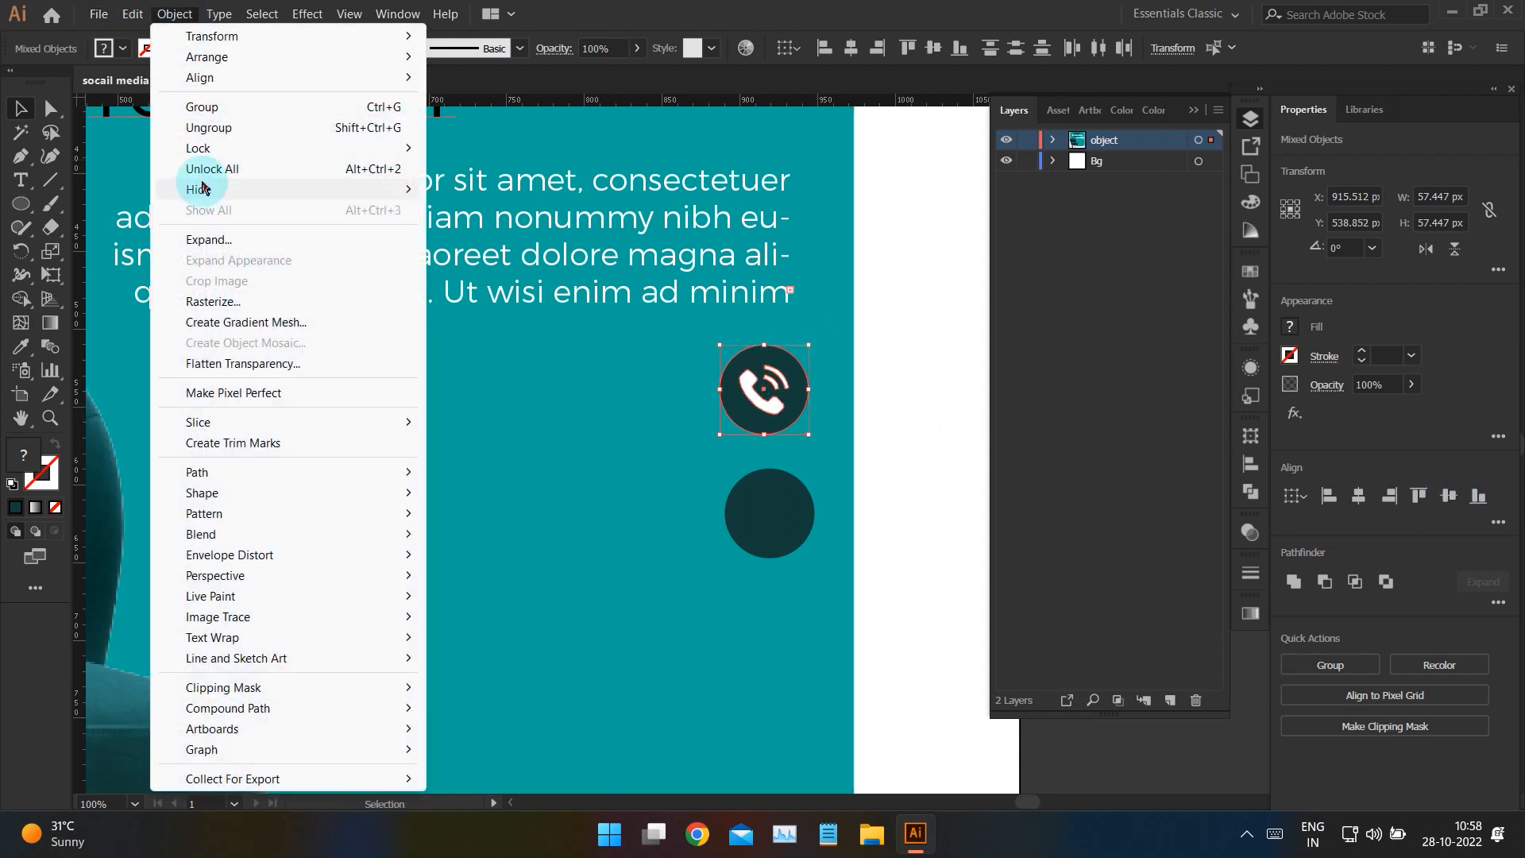
click(202, 107)
click(907, 400)
Place the web-logo-png-3 image from the icons folder below the contact circles, about 95 px wide.
scroll(904, 402, down, 1)
scroll(906, 496, down, 2)
scroll(905, 493, up, 1)
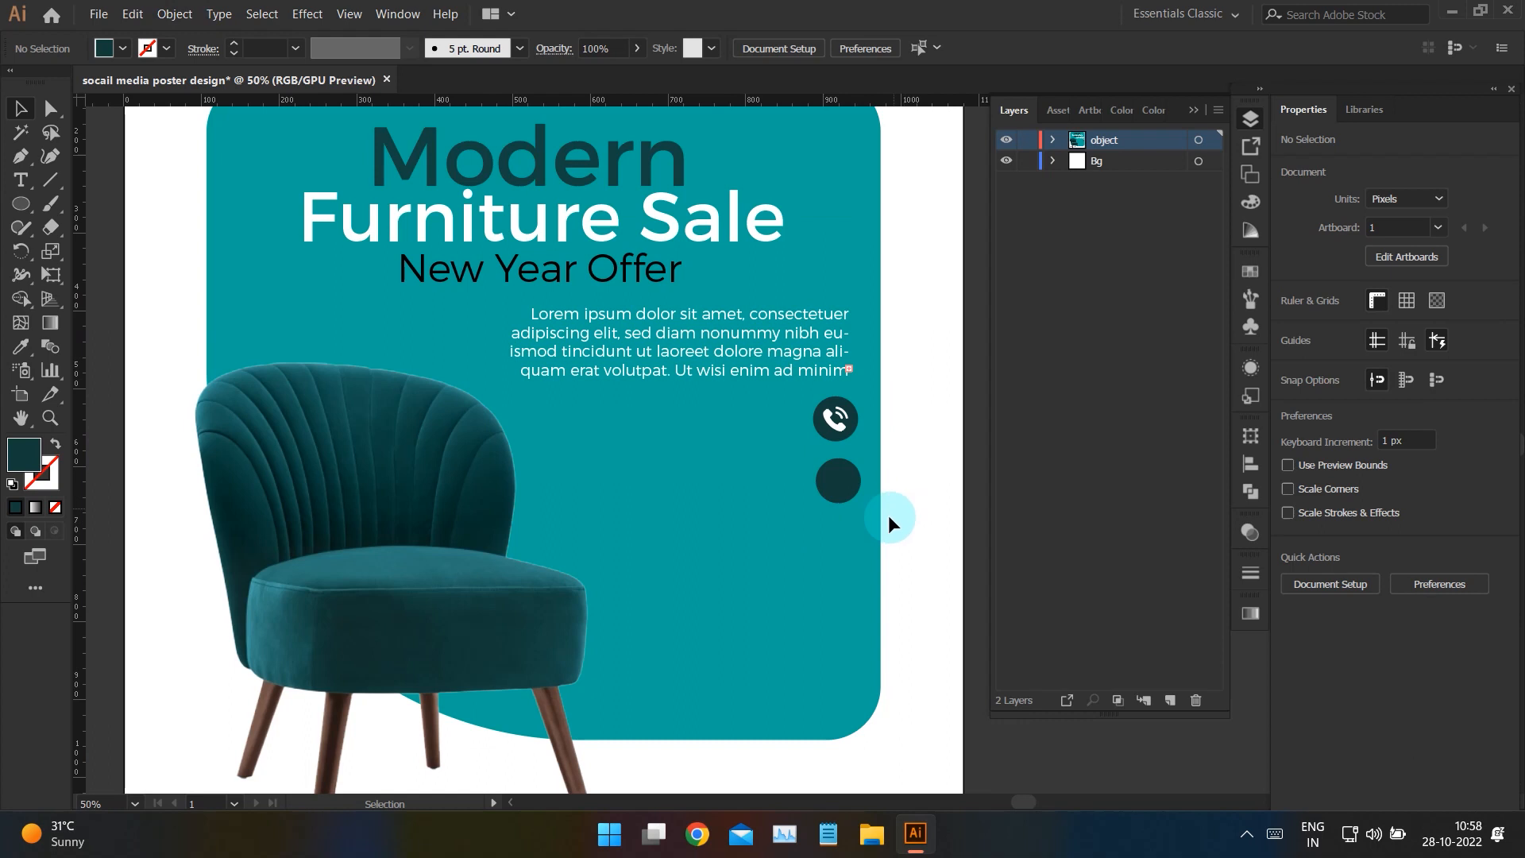
click(803, 481)
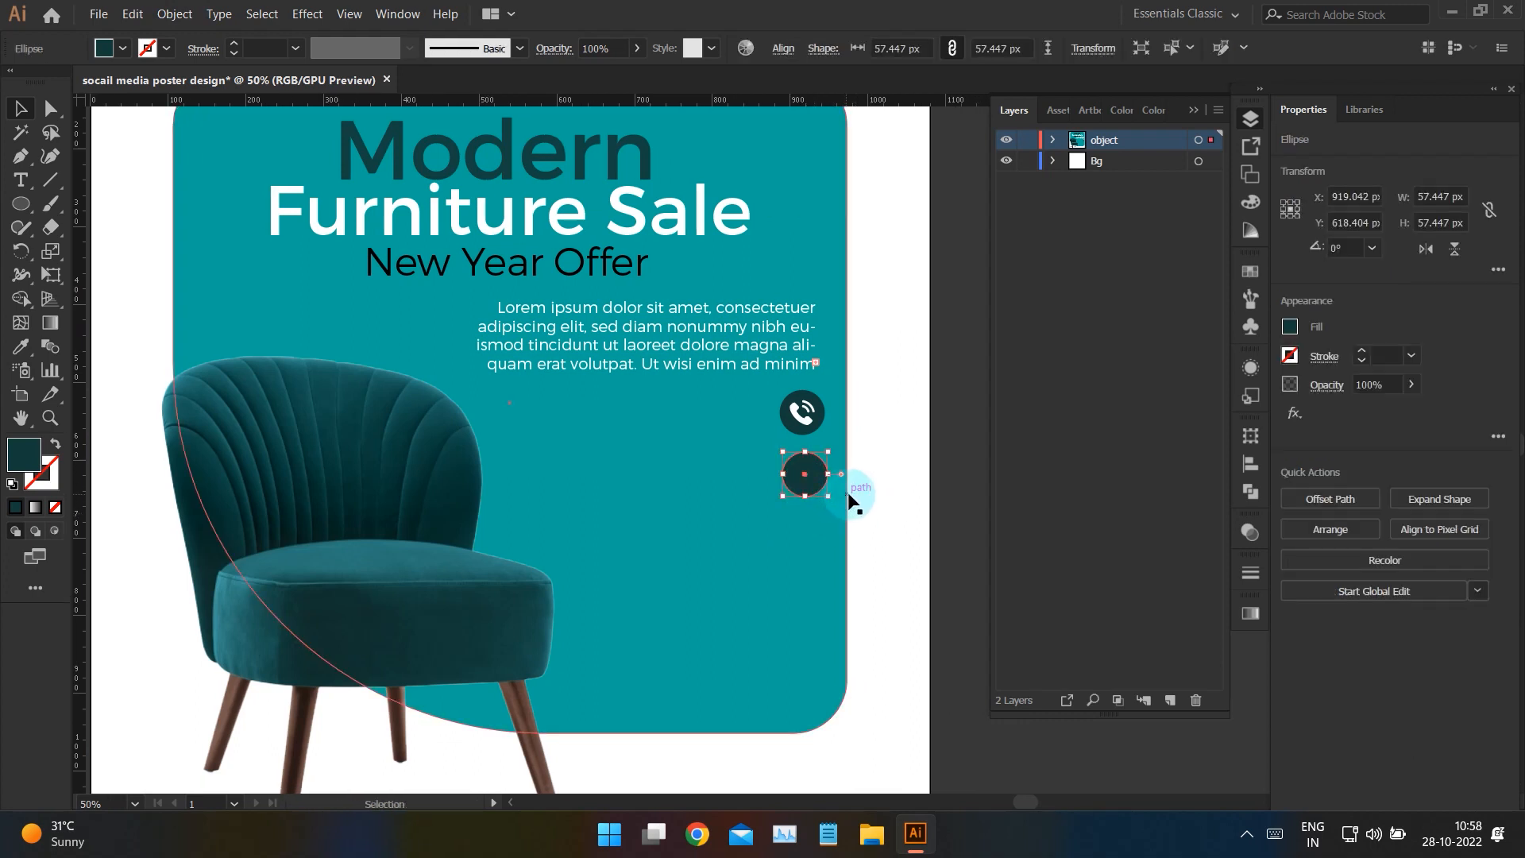
click(906, 451)
click(98, 13)
click(163, 322)
scroll(310, 289, down, 5)
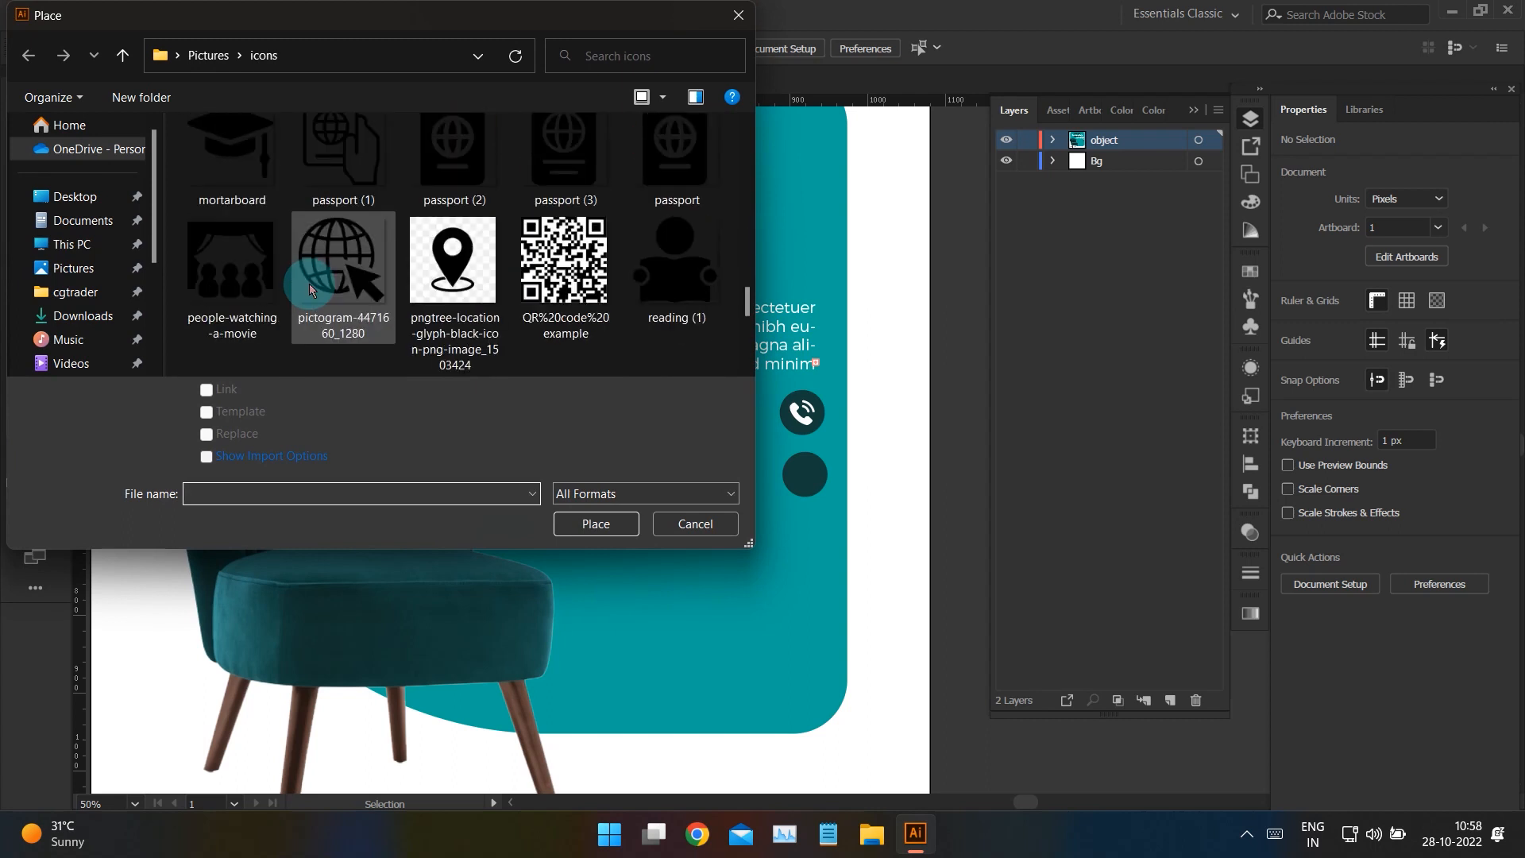
scroll(264, 283, down, 3)
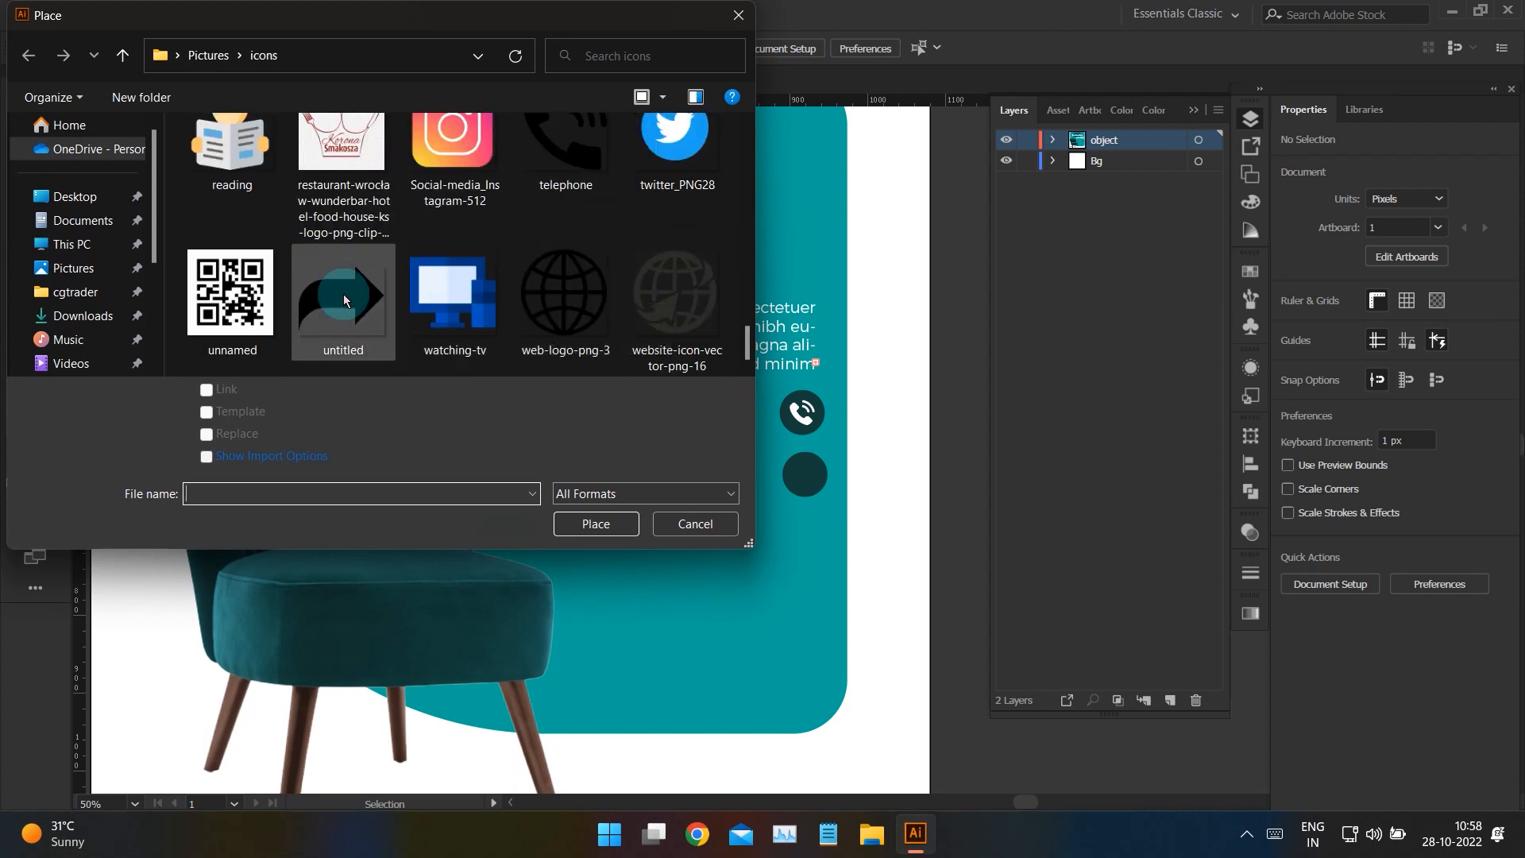
click(602, 284)
click(596, 524)
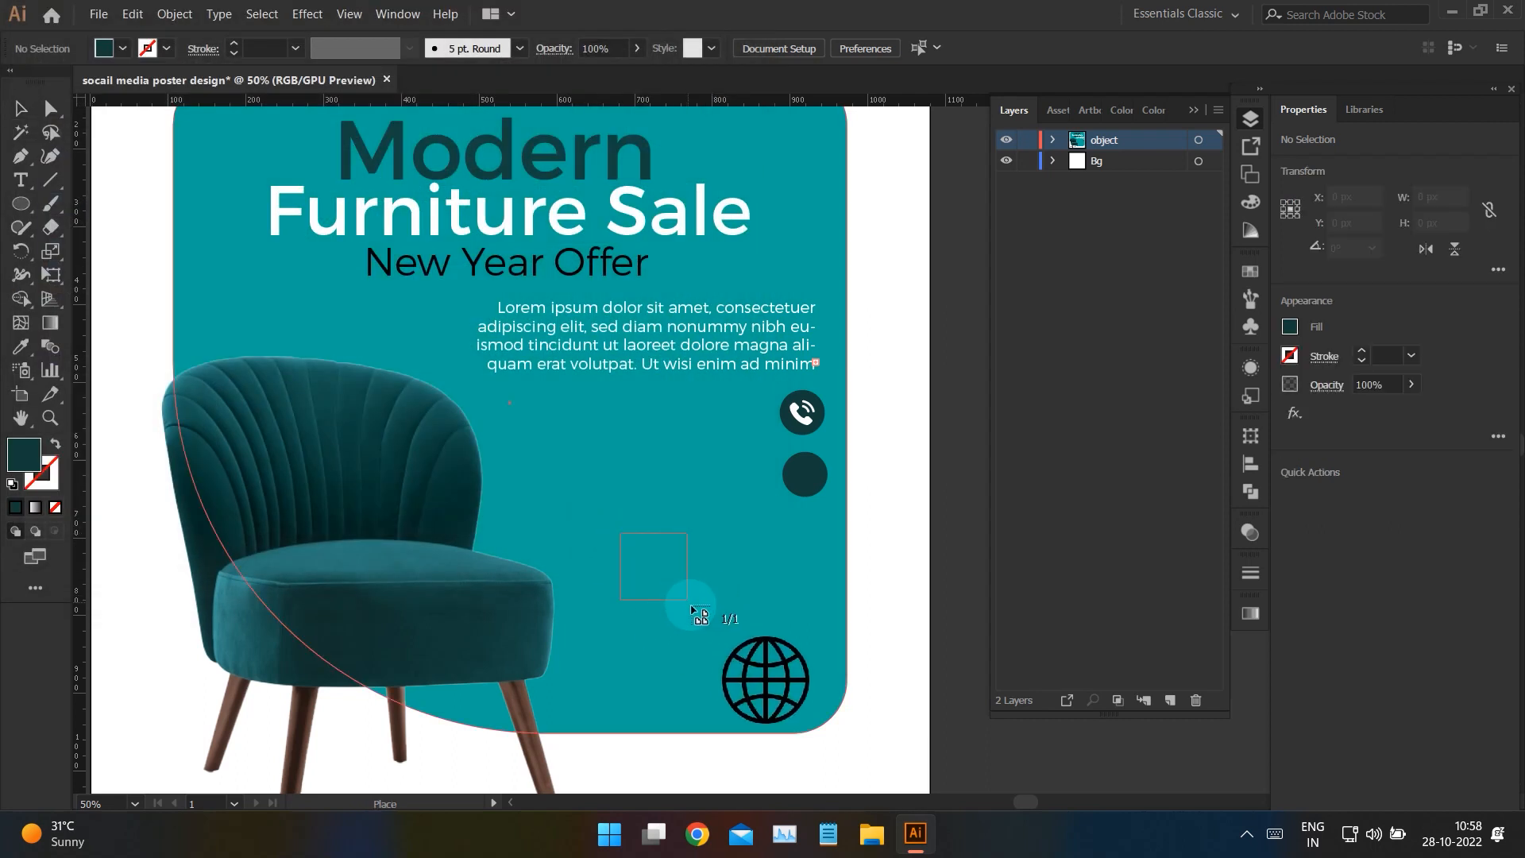
drag(691, 606, 620, 532)
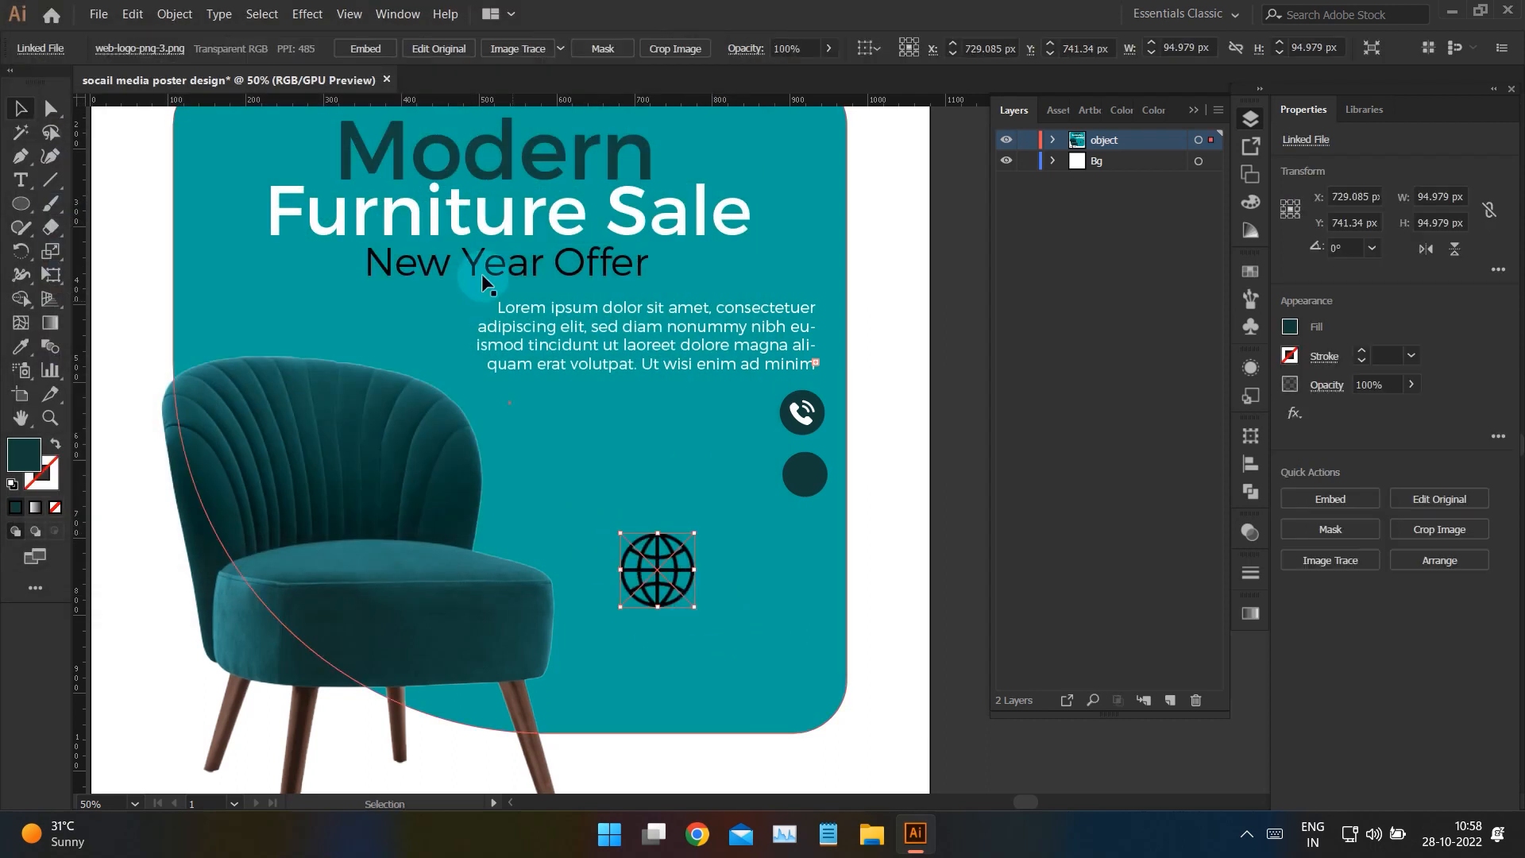
Image Trace the placed globe icon with the default preset and expand the result into paths.
click(534, 56)
right_click(675, 570)
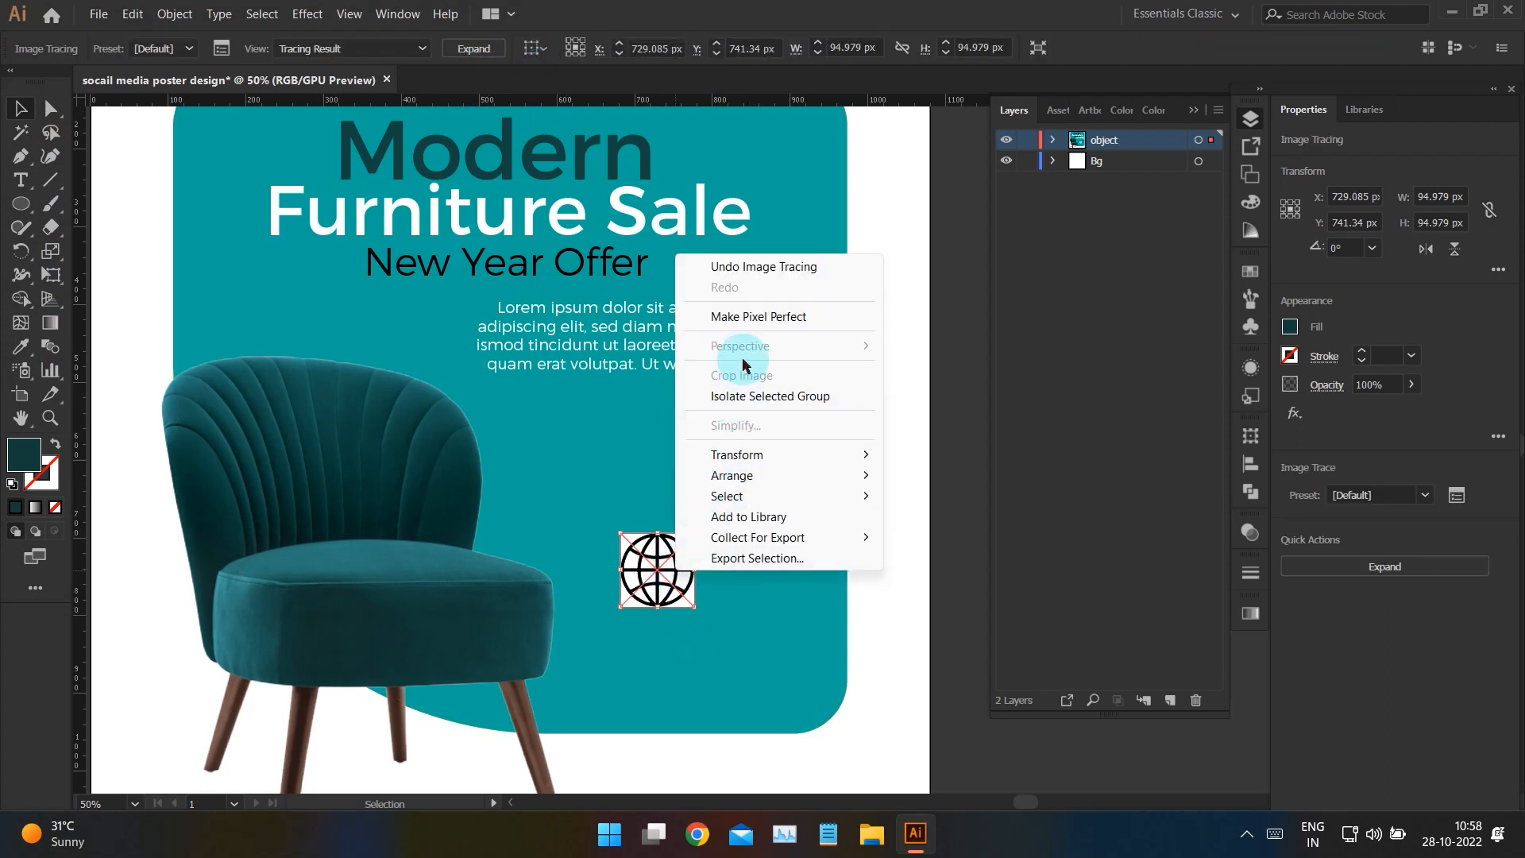
click(474, 48)
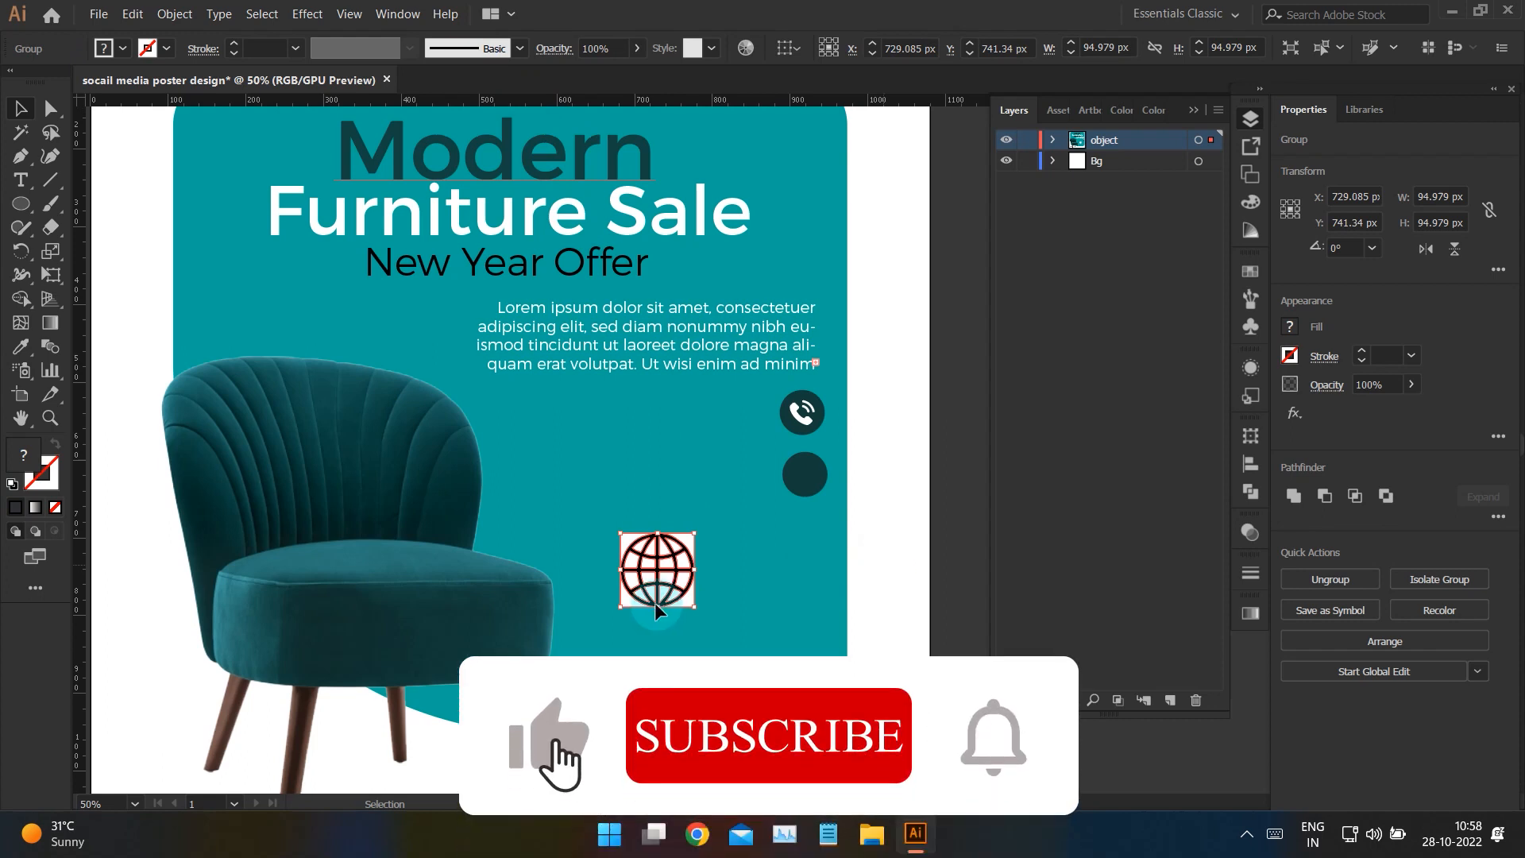
Move the expanded globe slightly down towards the lower edge of the teal shape and ungroup it.
click(713, 636)
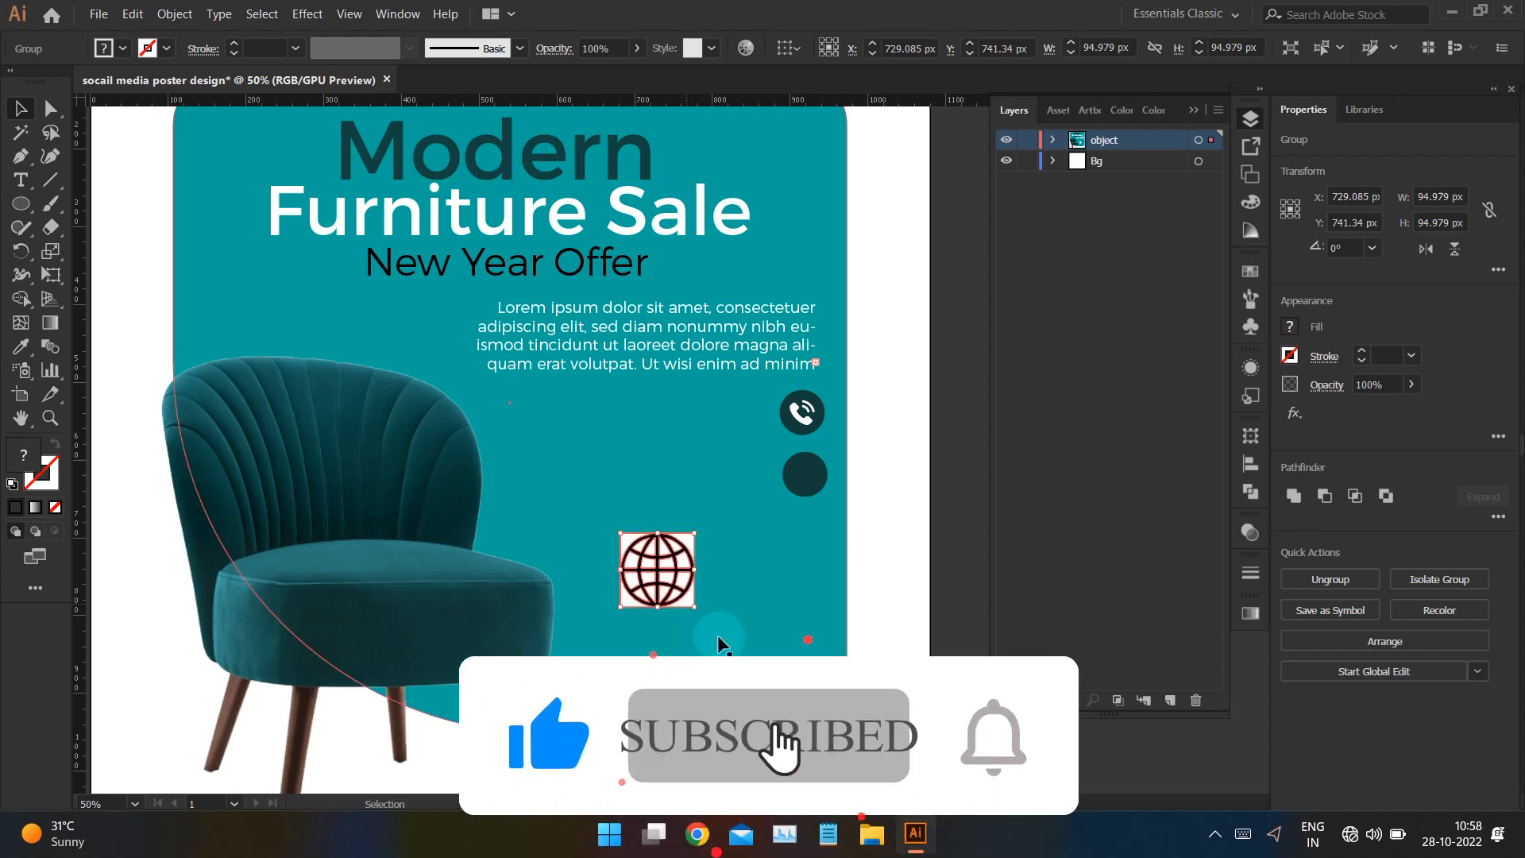
scroll(713, 627, up, 2)
drag(665, 580, 733, 623)
right_click(696, 618)
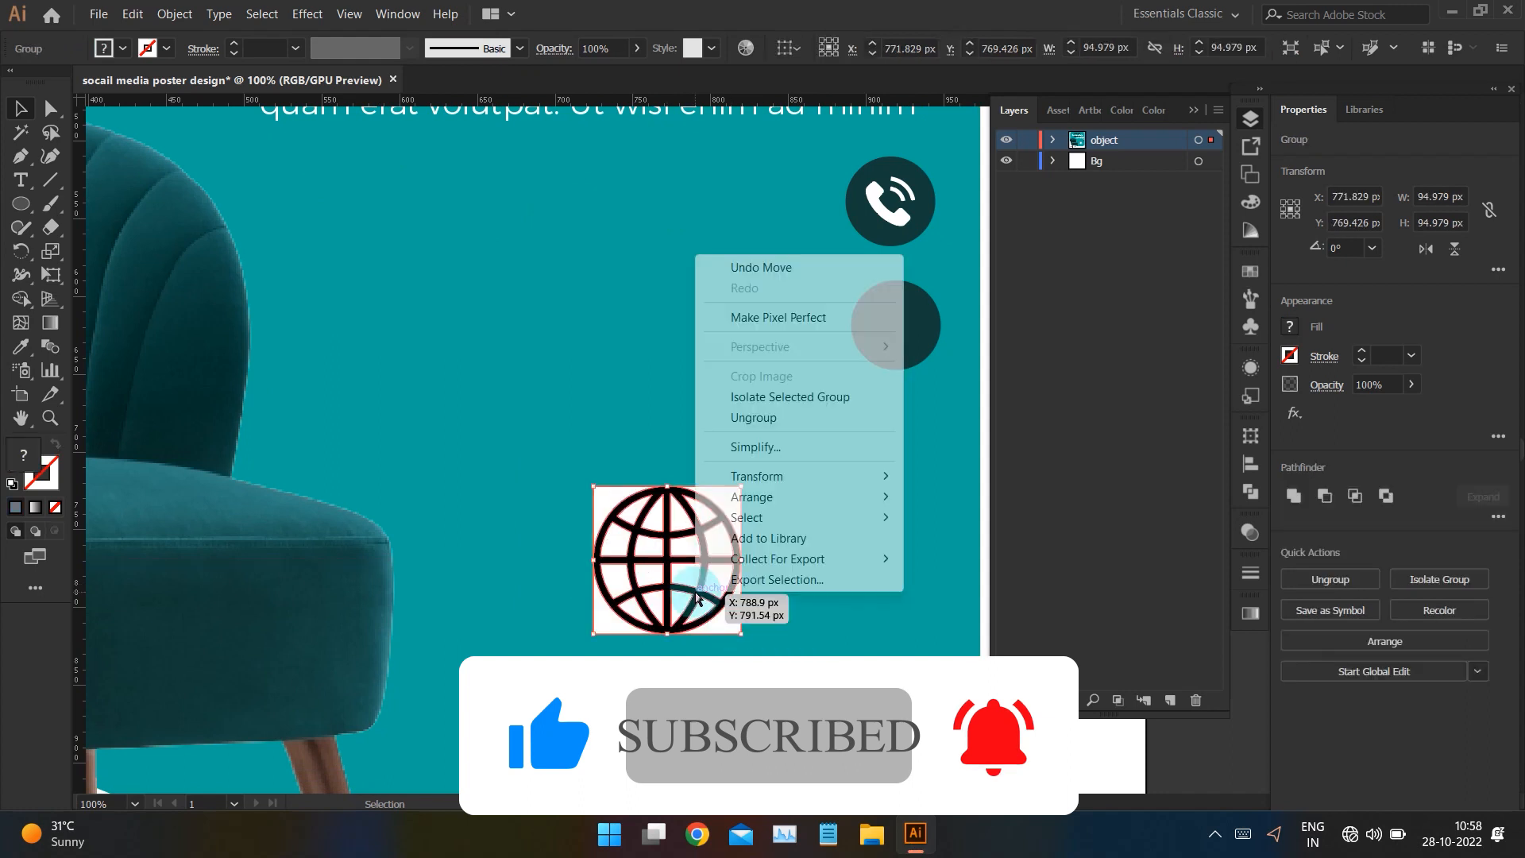
click(750, 416)
click(828, 504)
Delete the white background pieces surrounding the traced globe.
click(920, 525)
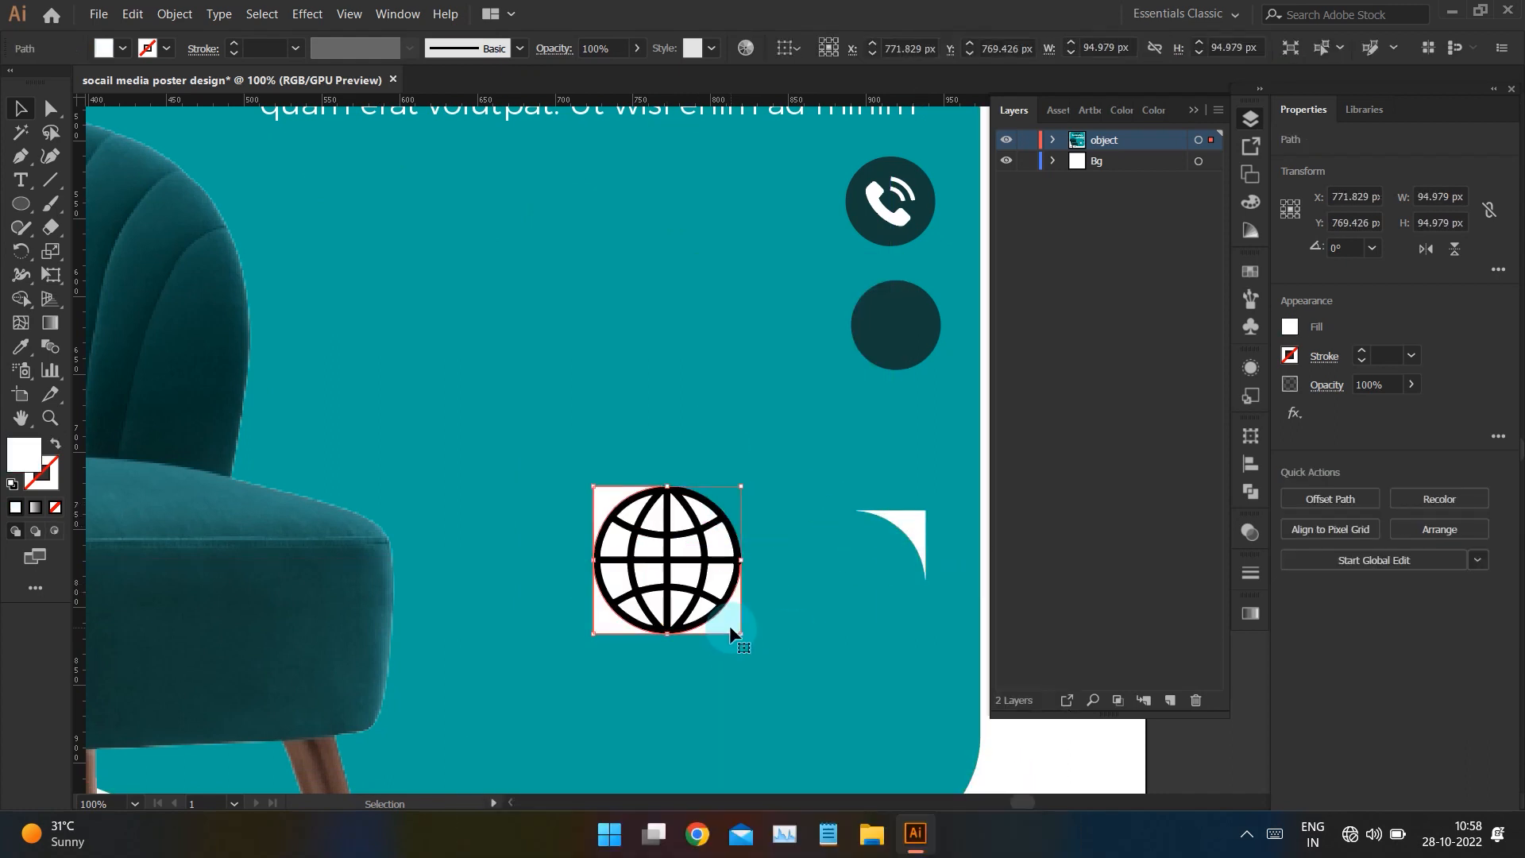
key(Delete)
click(910, 528)
key(Delete)
Delete all the white segments inside the globe so that only its black outline remains.
click(717, 579)
key(Delete)
click(718, 544)
key(Delete)
key(Delete)
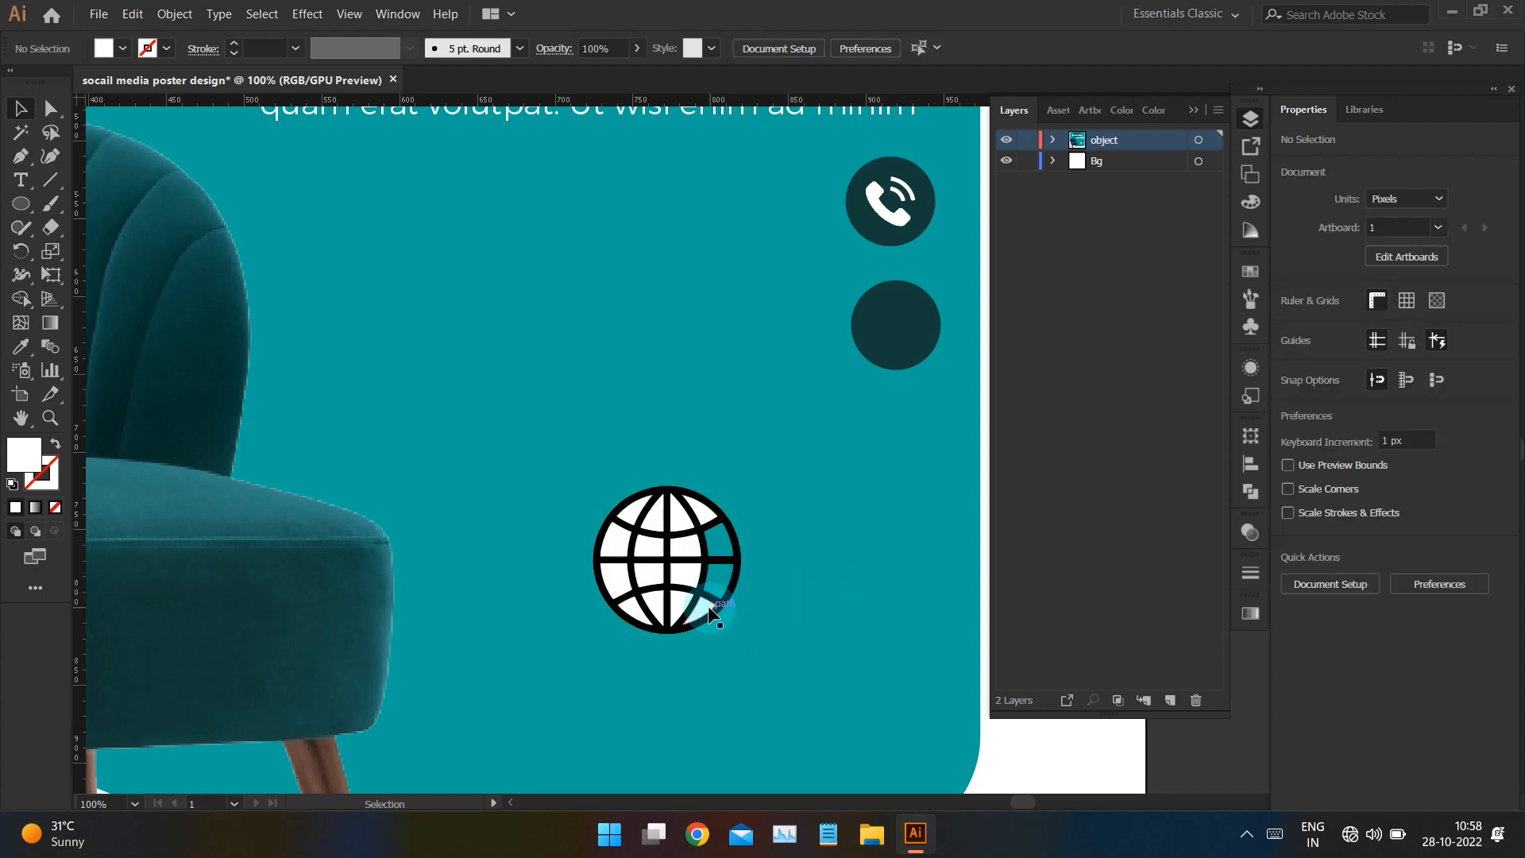
click(711, 615)
key(Delete)
click(657, 611)
key(Delete)
click(629, 602)
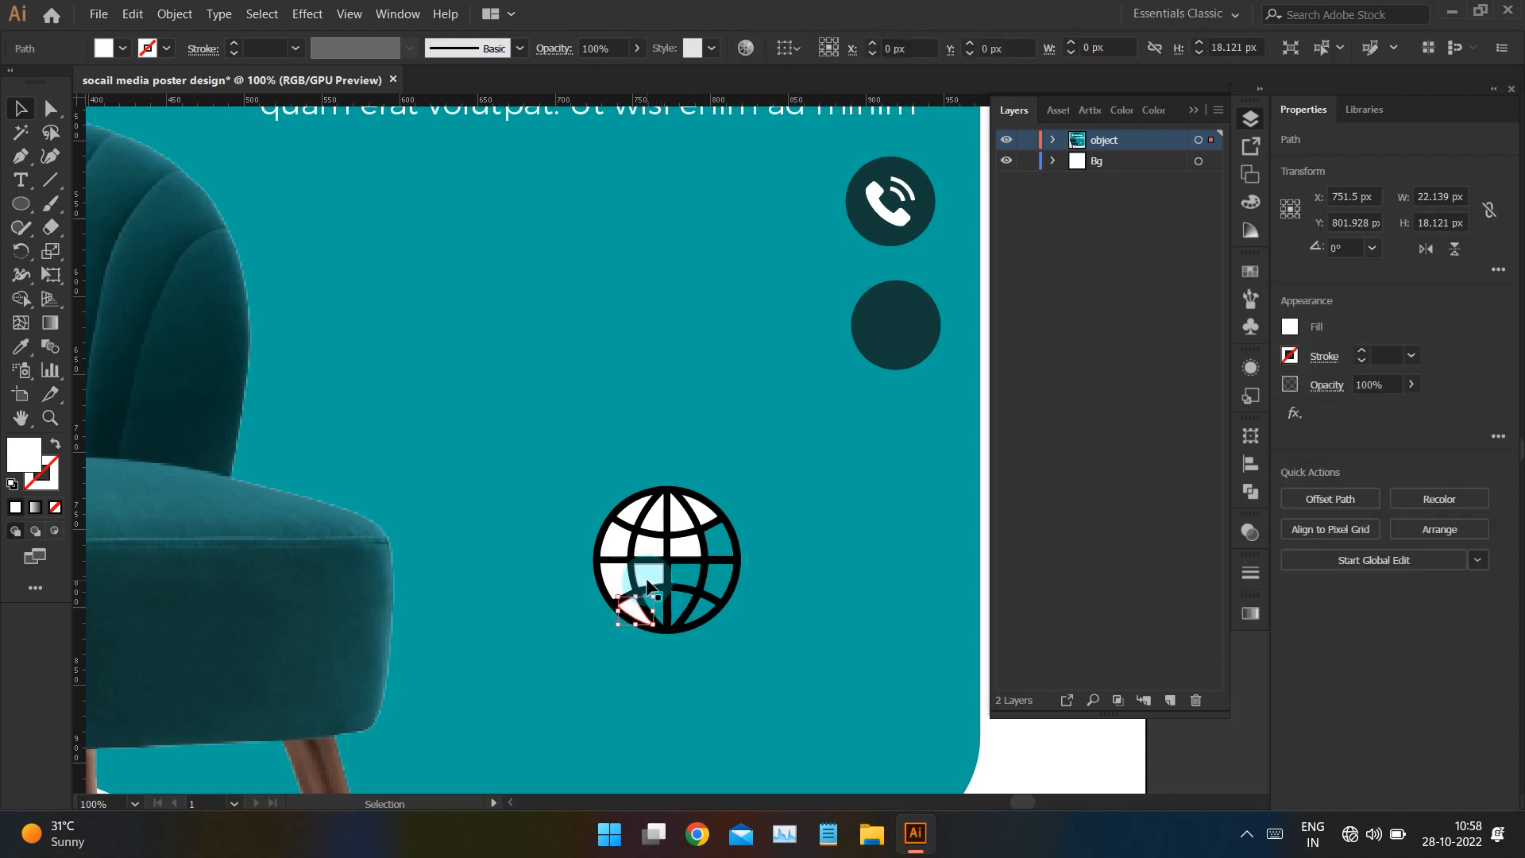
shift+click(654, 511)
shift+click(684, 514)
shift+click(683, 545)
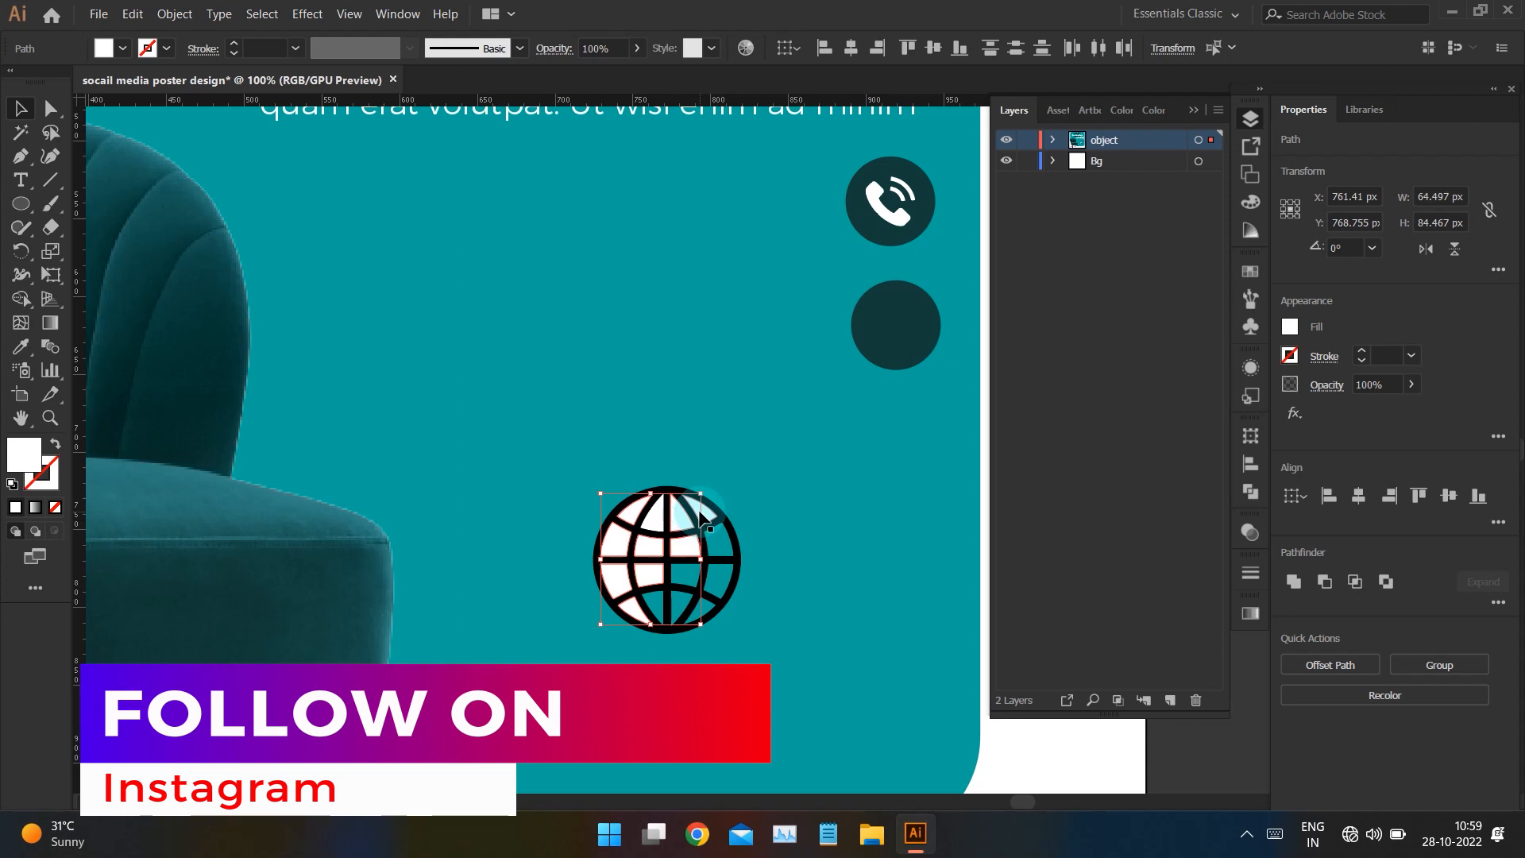
shift+click(717, 560)
key(Delete)
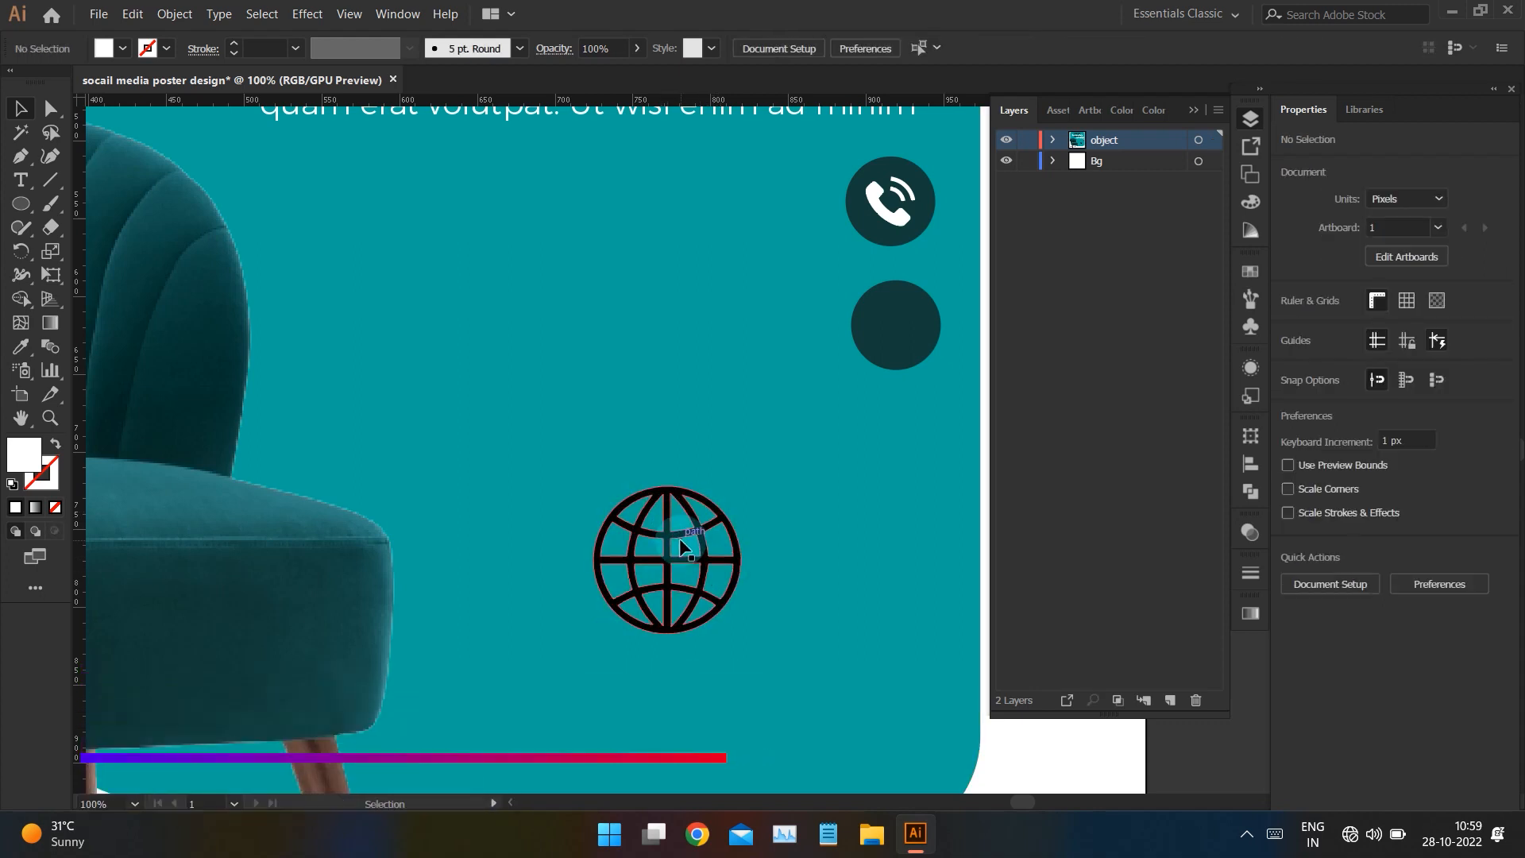
Scale the globe outline down to about 45 px and fill it with white.
click(698, 532)
drag(741, 637, 661, 579)
scroll(661, 579, down, 2)
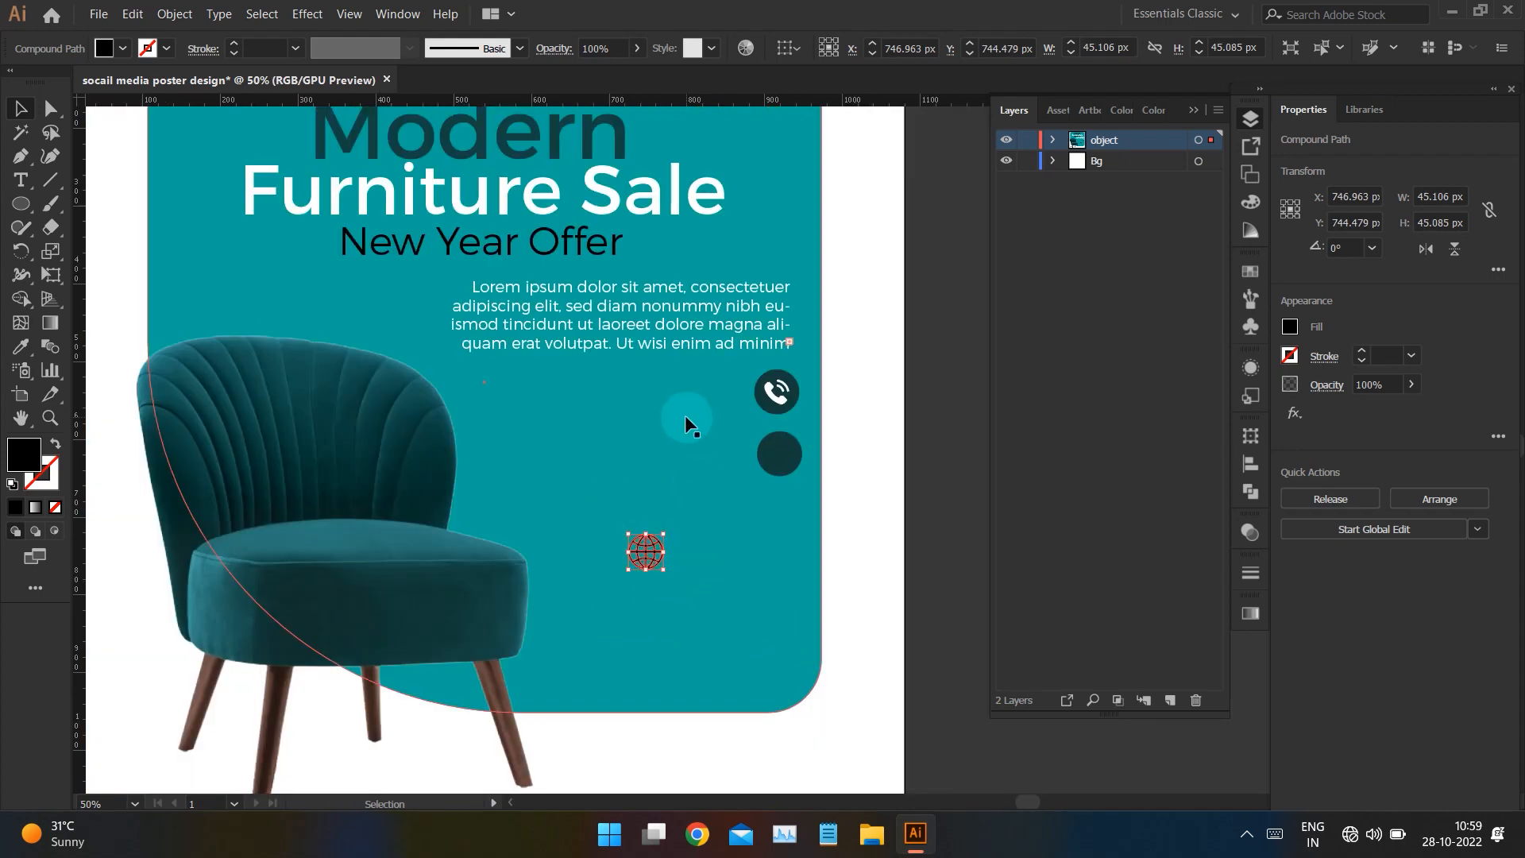
click(105, 48)
click(42, 83)
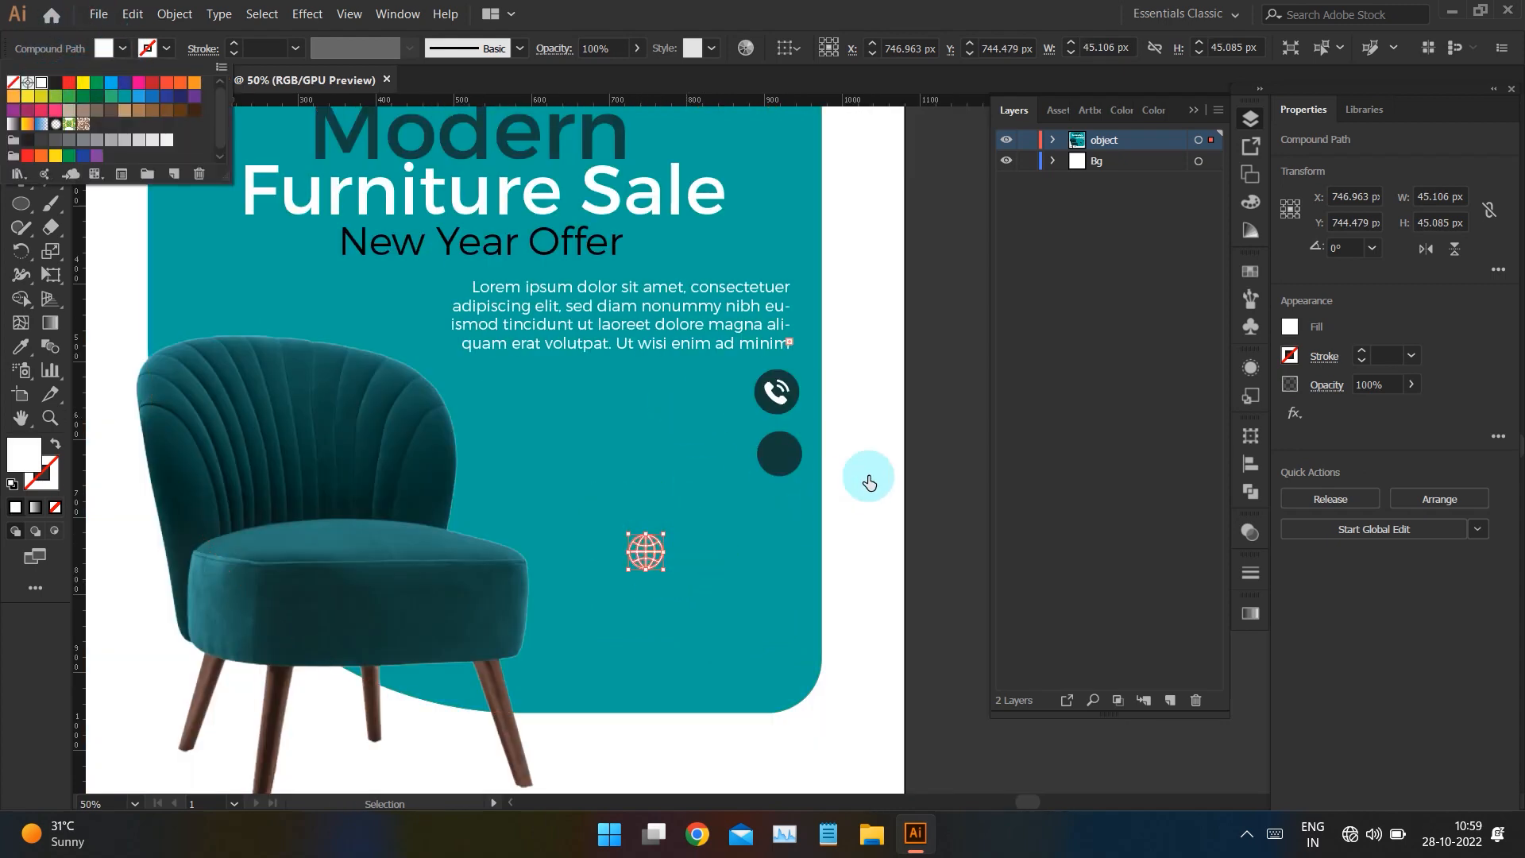
click(943, 466)
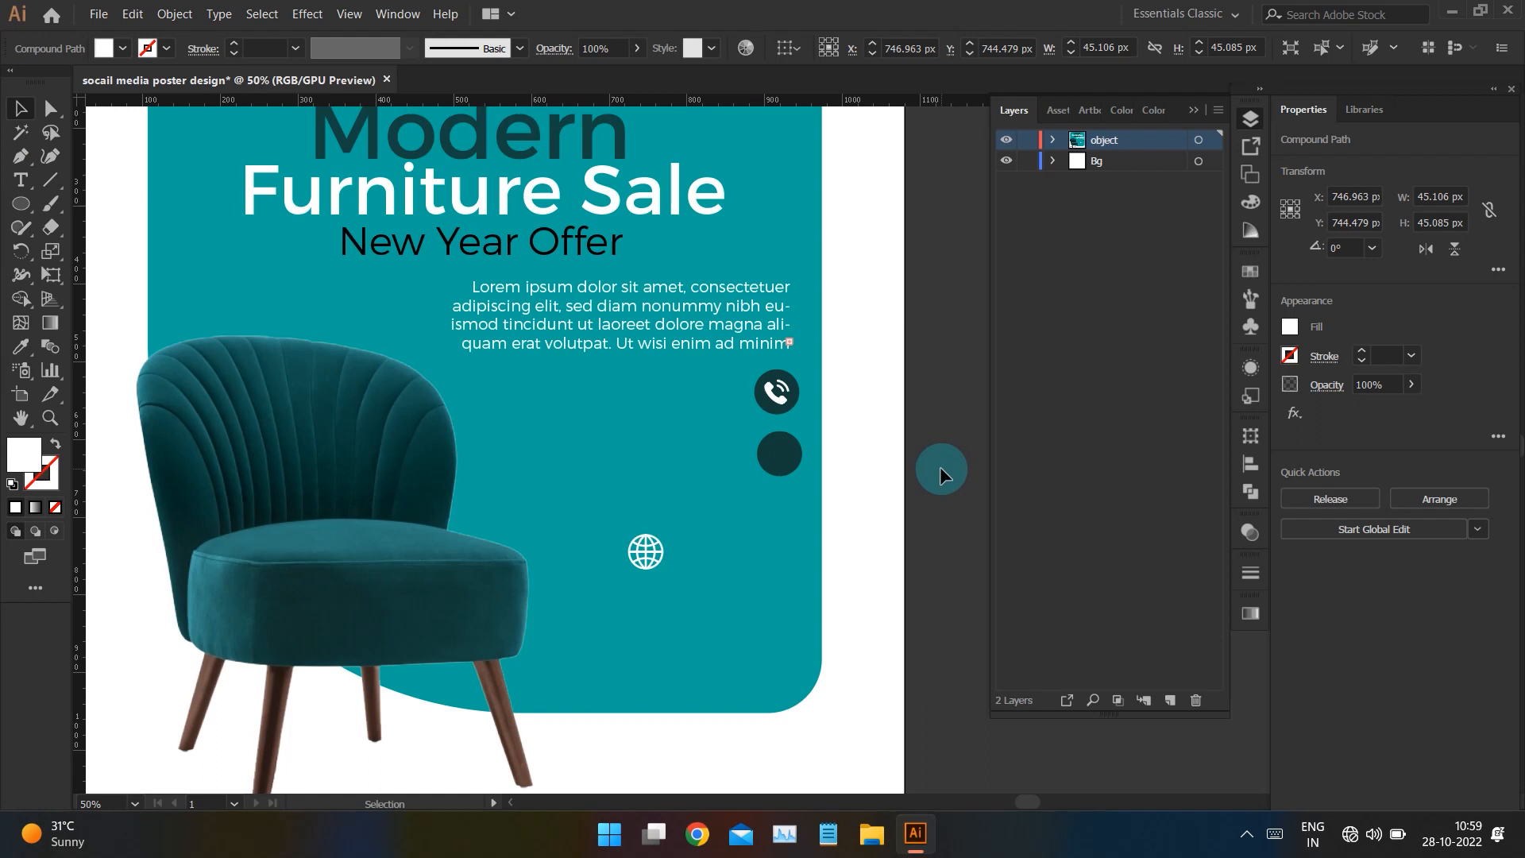
Move the white globe onto the lower dark circle and shrink it to about 34 px, tilted about 17°.
drag(651, 551, 791, 472)
scroll(789, 466, up, 3)
scroll(791, 472, up, 5)
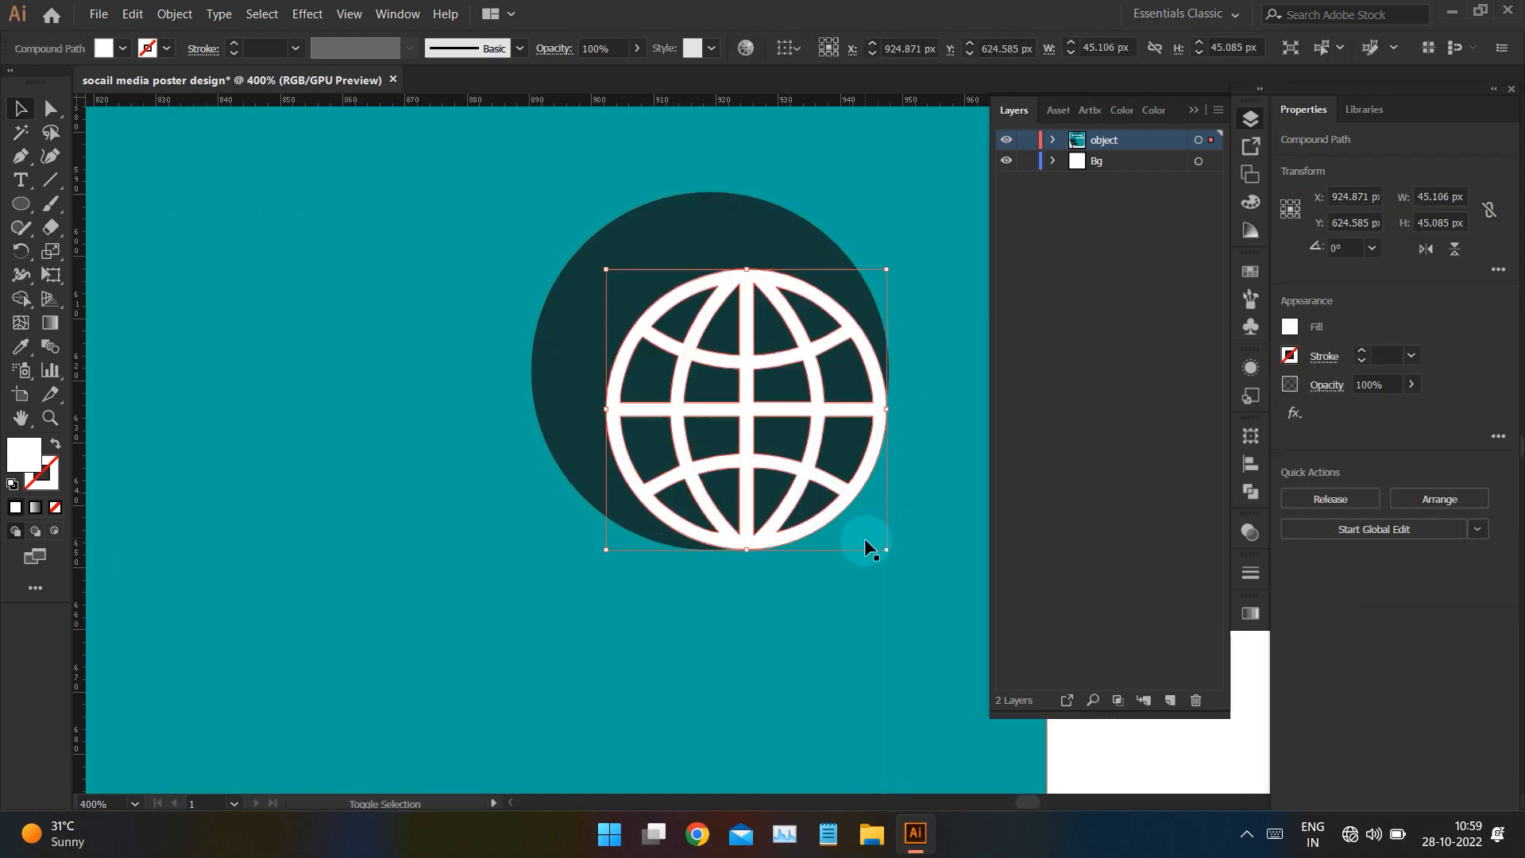
drag(890, 548, 847, 485)
scroll(817, 487, down, 4)
scroll(894, 526, down, 3)
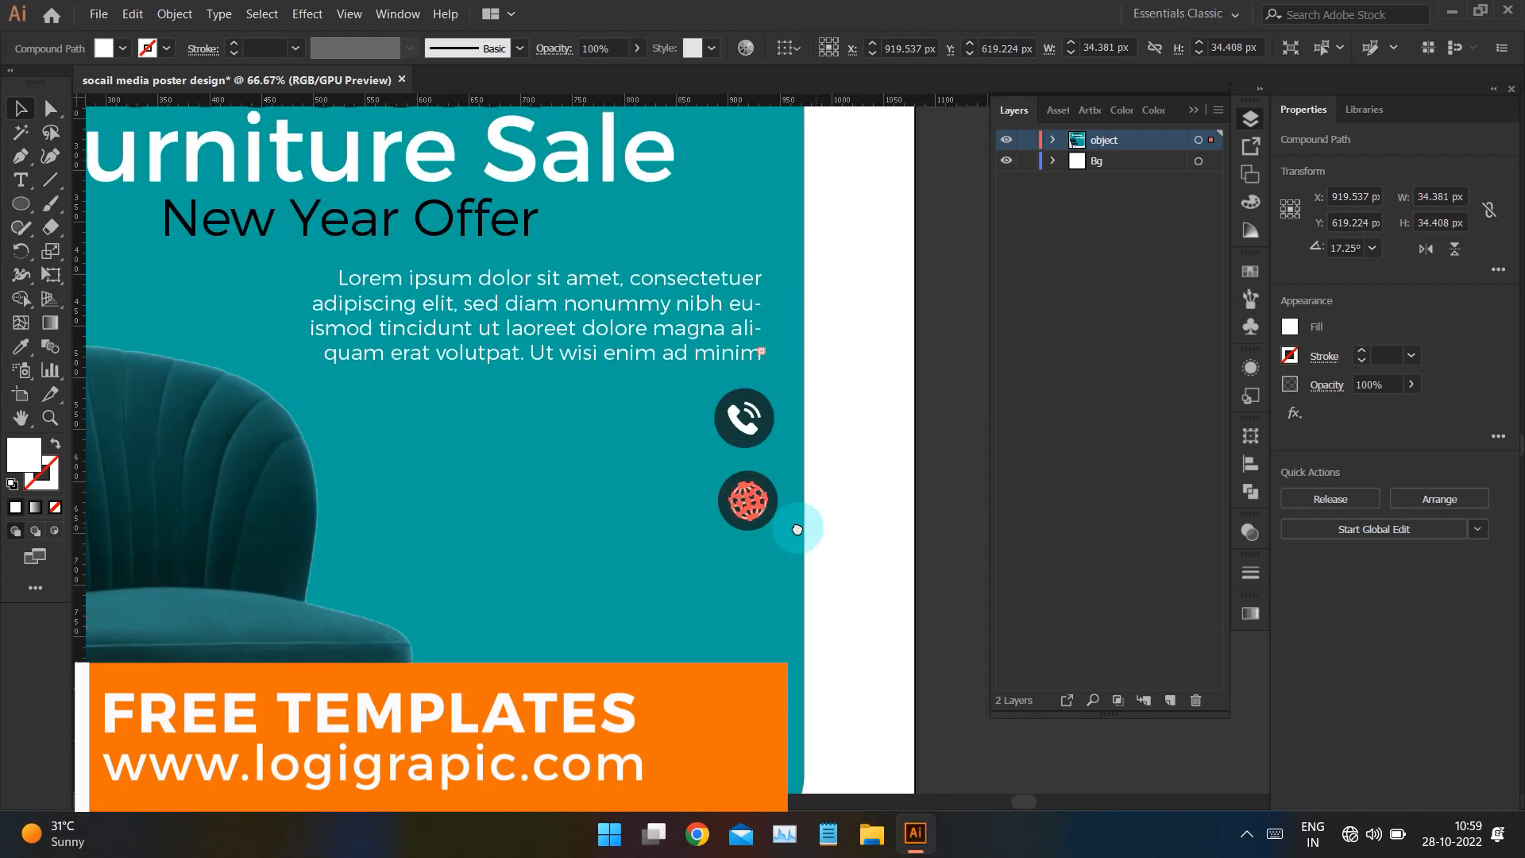
click(930, 481)
Align the globe and the lower dark circle to each other by their horizontal and vertical centres.
scroll(743, 522, up, 3)
click(729, 499)
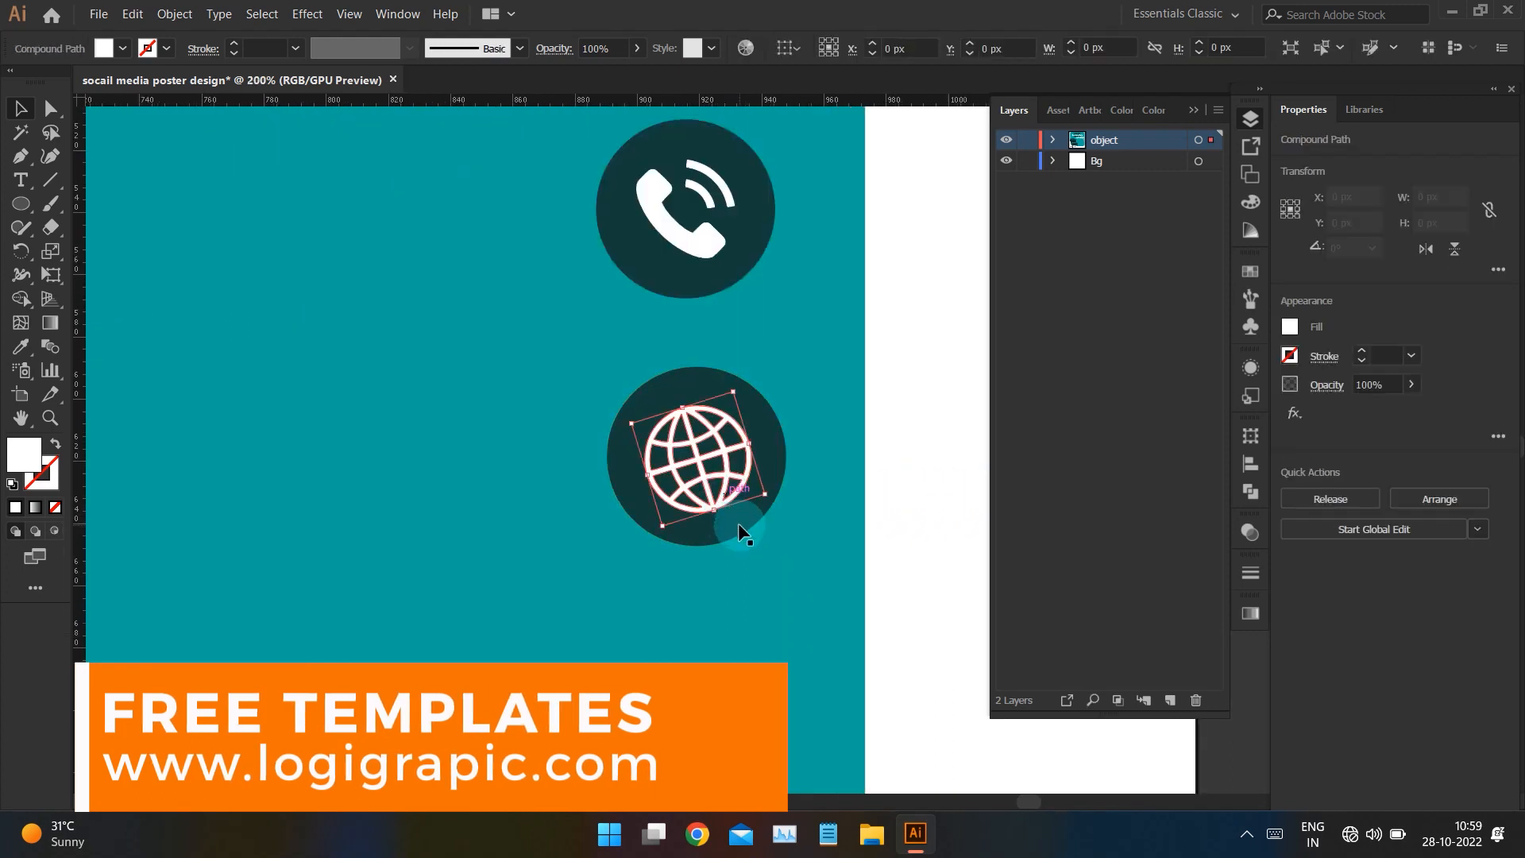
shift+click(742, 534)
click(1295, 496)
click(1341, 521)
click(1360, 496)
click(1448, 498)
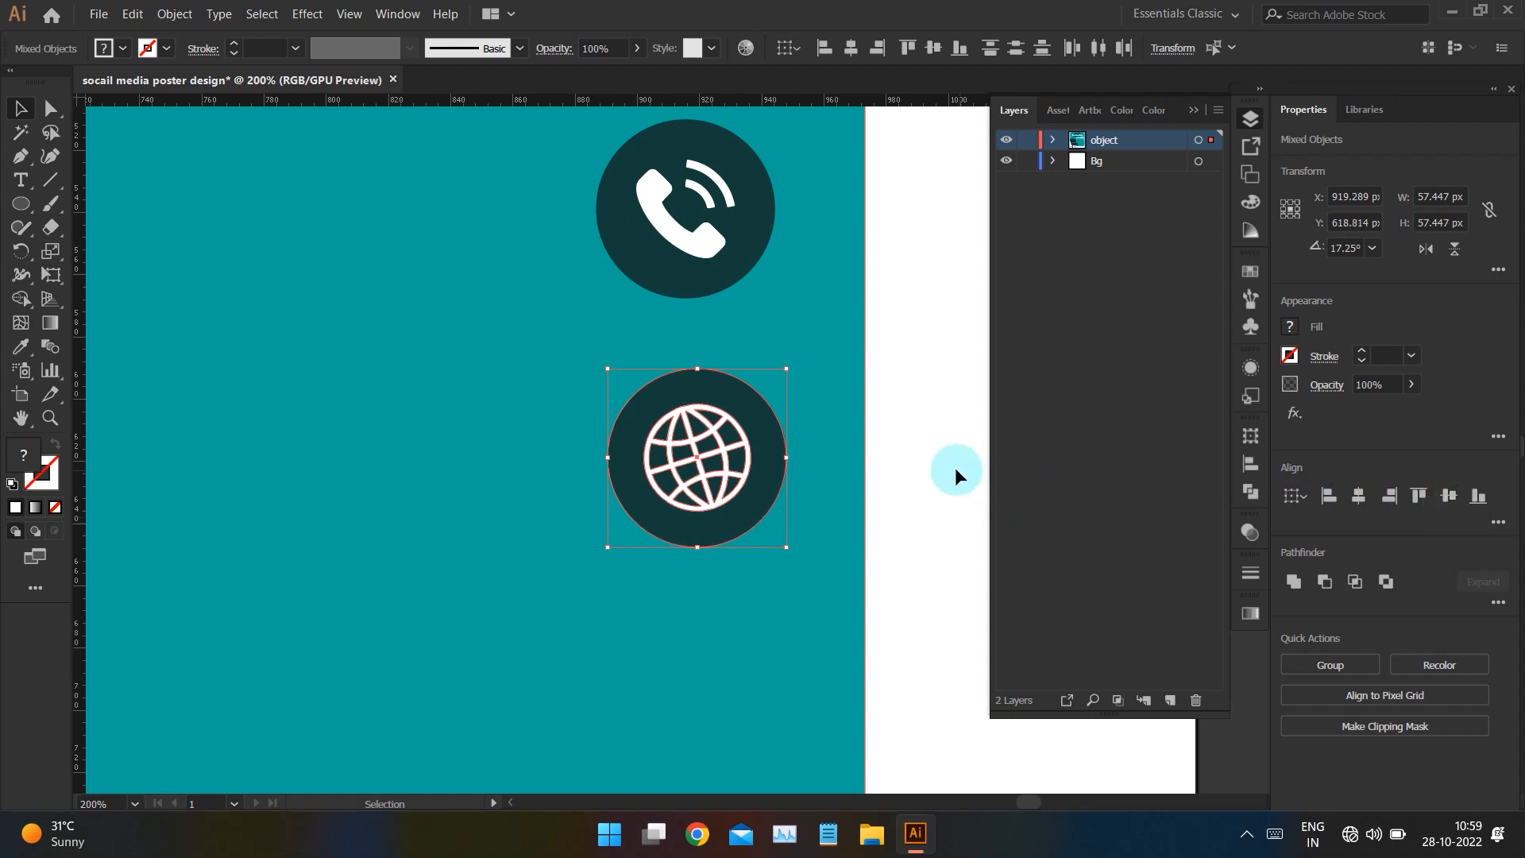
click(942, 486)
Enlarge the globe slightly within its dark circle.
click(721, 486)
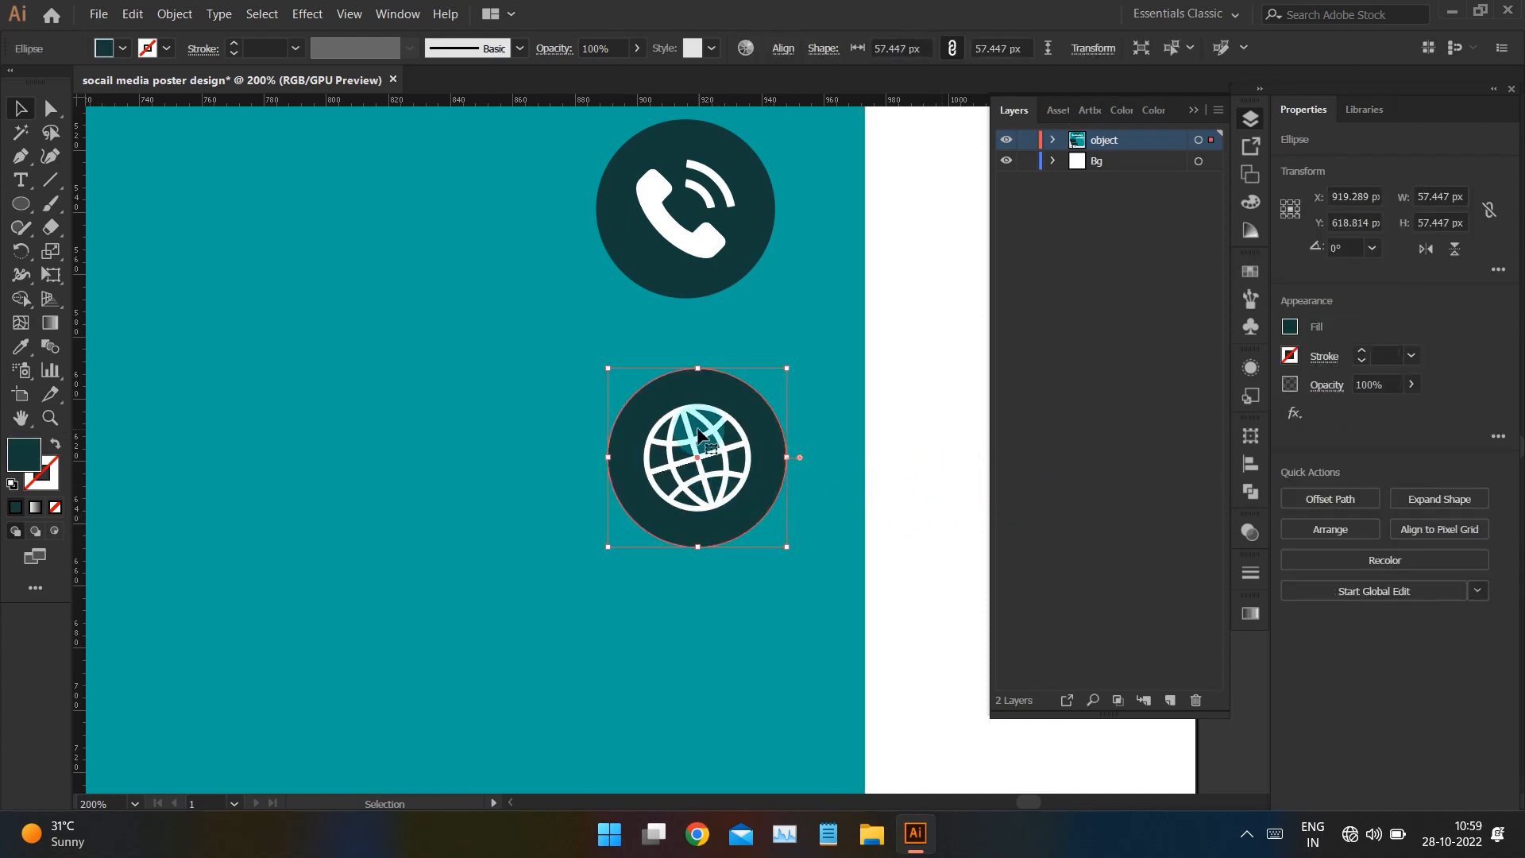
click(898, 456)
click(726, 487)
drag(754, 517, 777, 496)
click(939, 498)
Realign the globe and its dark circle by their horizontal centres and group them.
click(714, 479)
shift+click(736, 532)
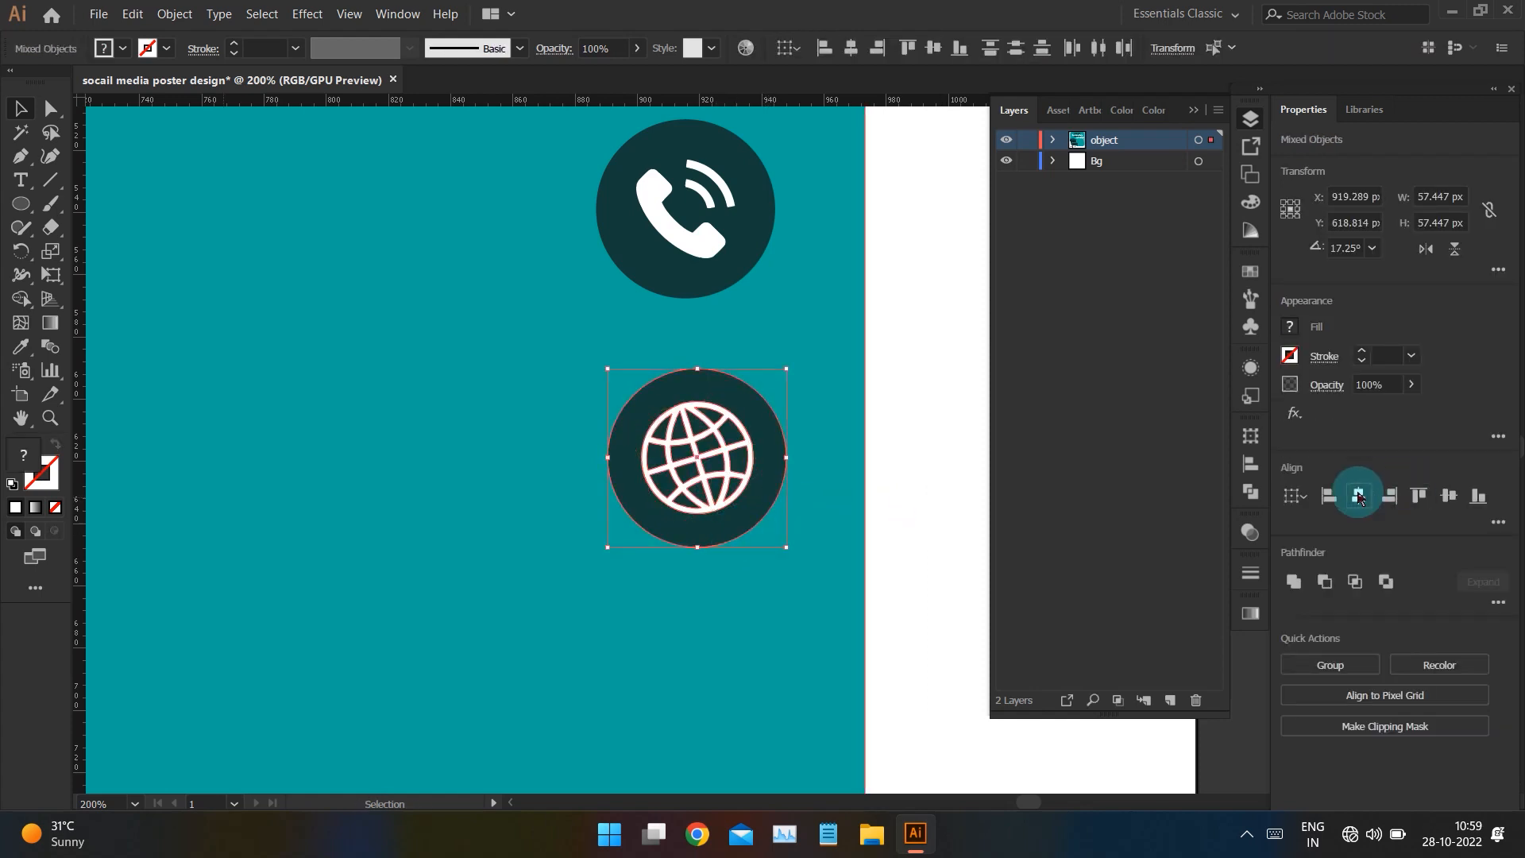
click(175, 14)
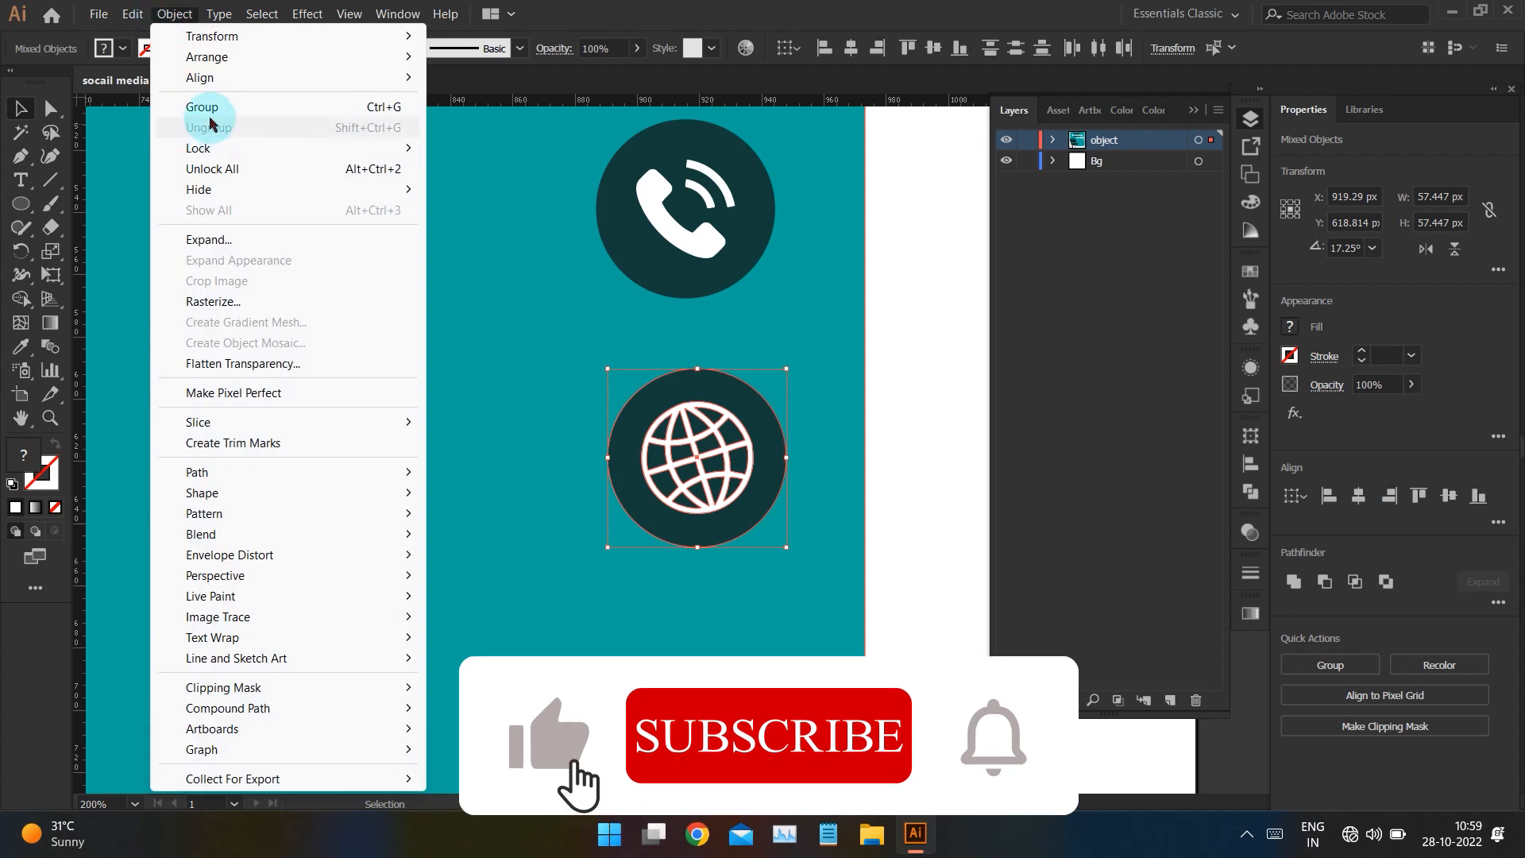
click(208, 106)
click(919, 380)
Add a point text with the contact phone number and position it beside the phone icon, towards the chair.
key(ctrl+1)
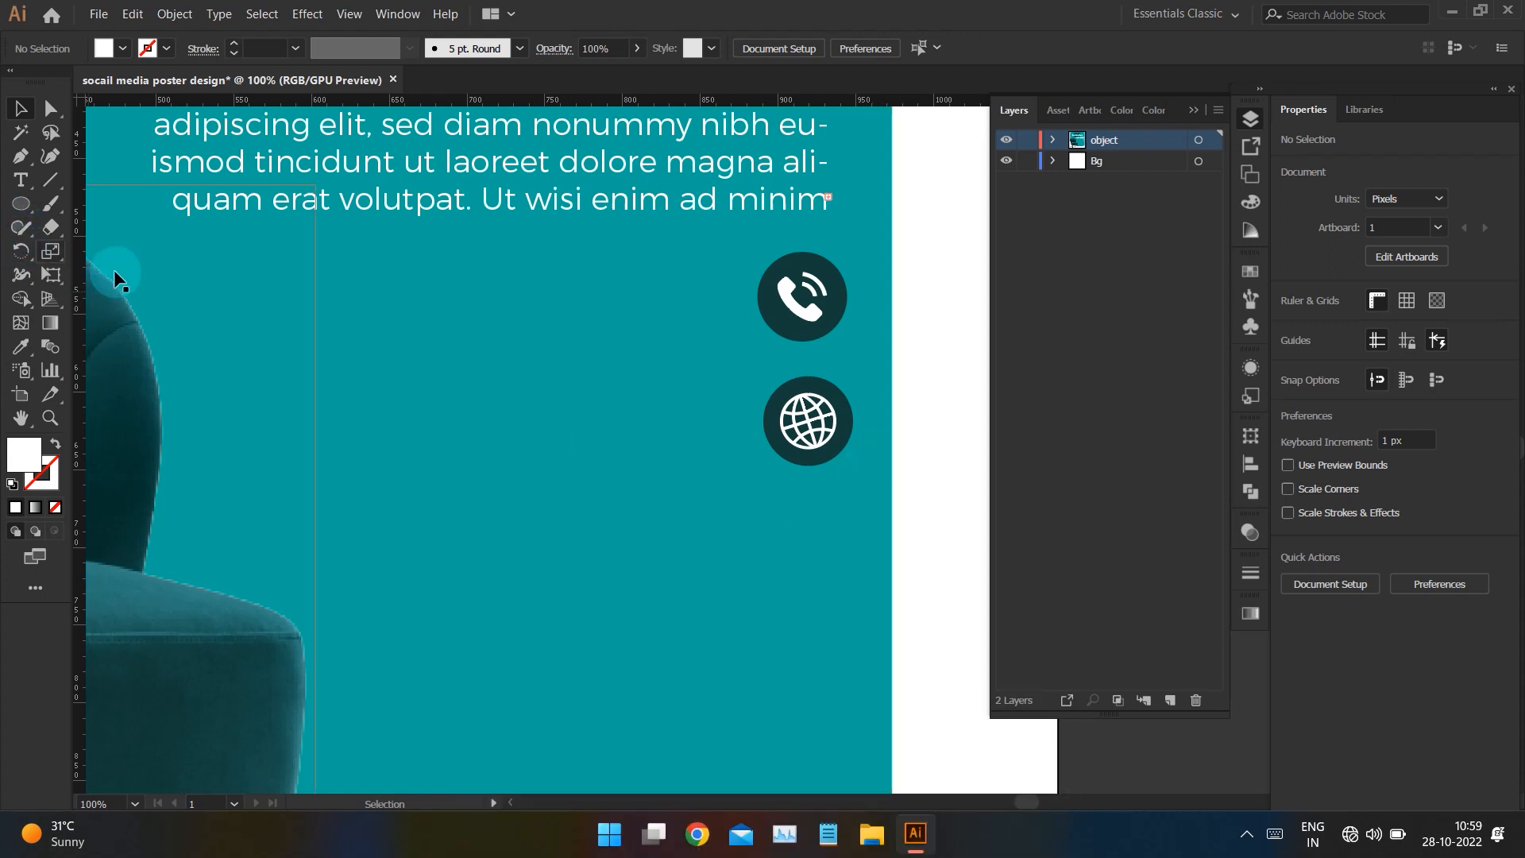
click(19, 187)
click(547, 315)
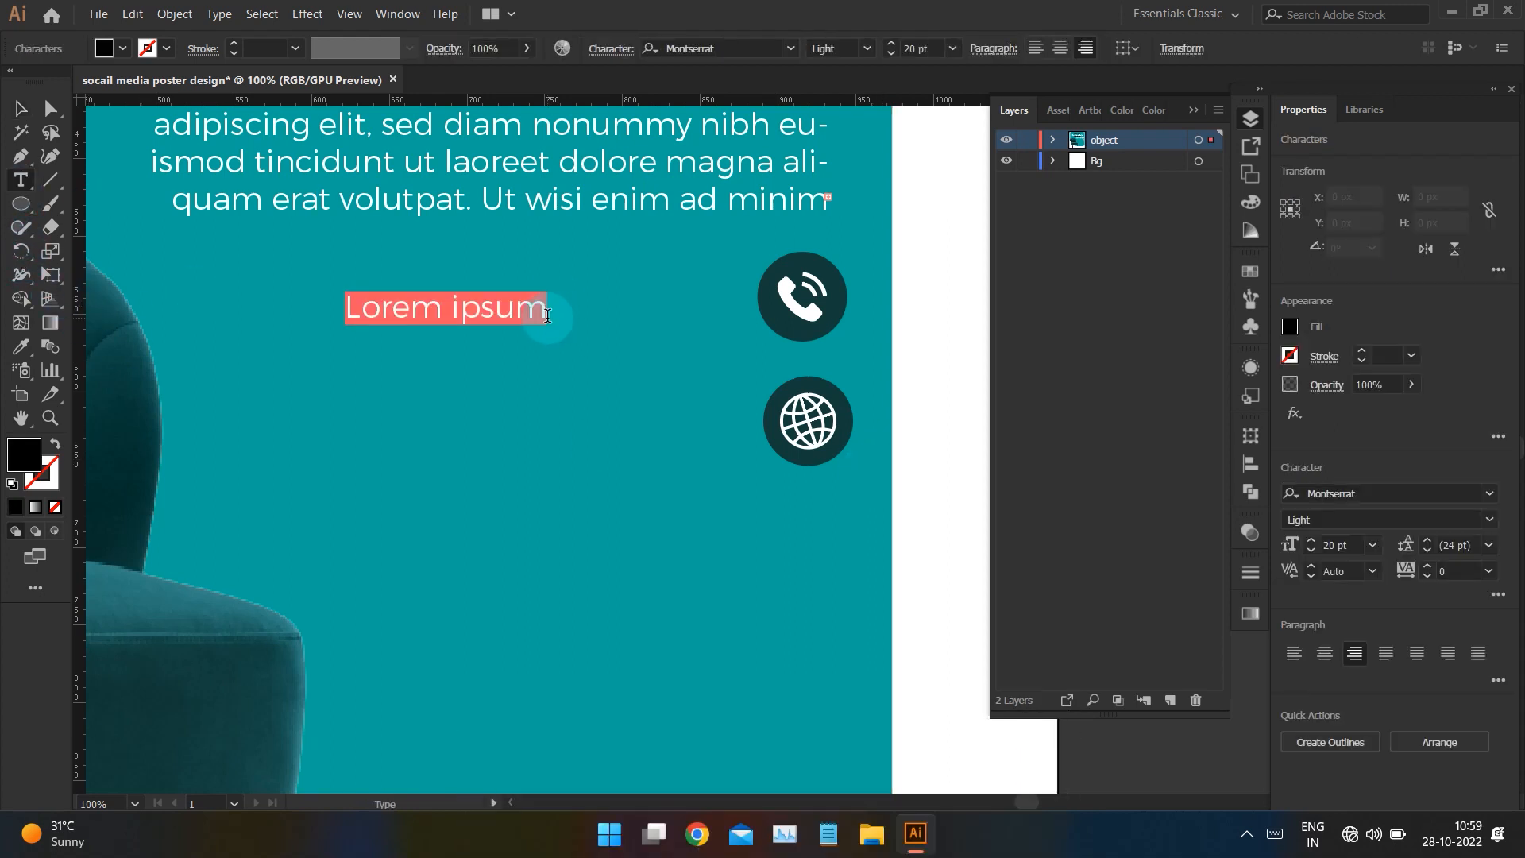
key(BackSpace)
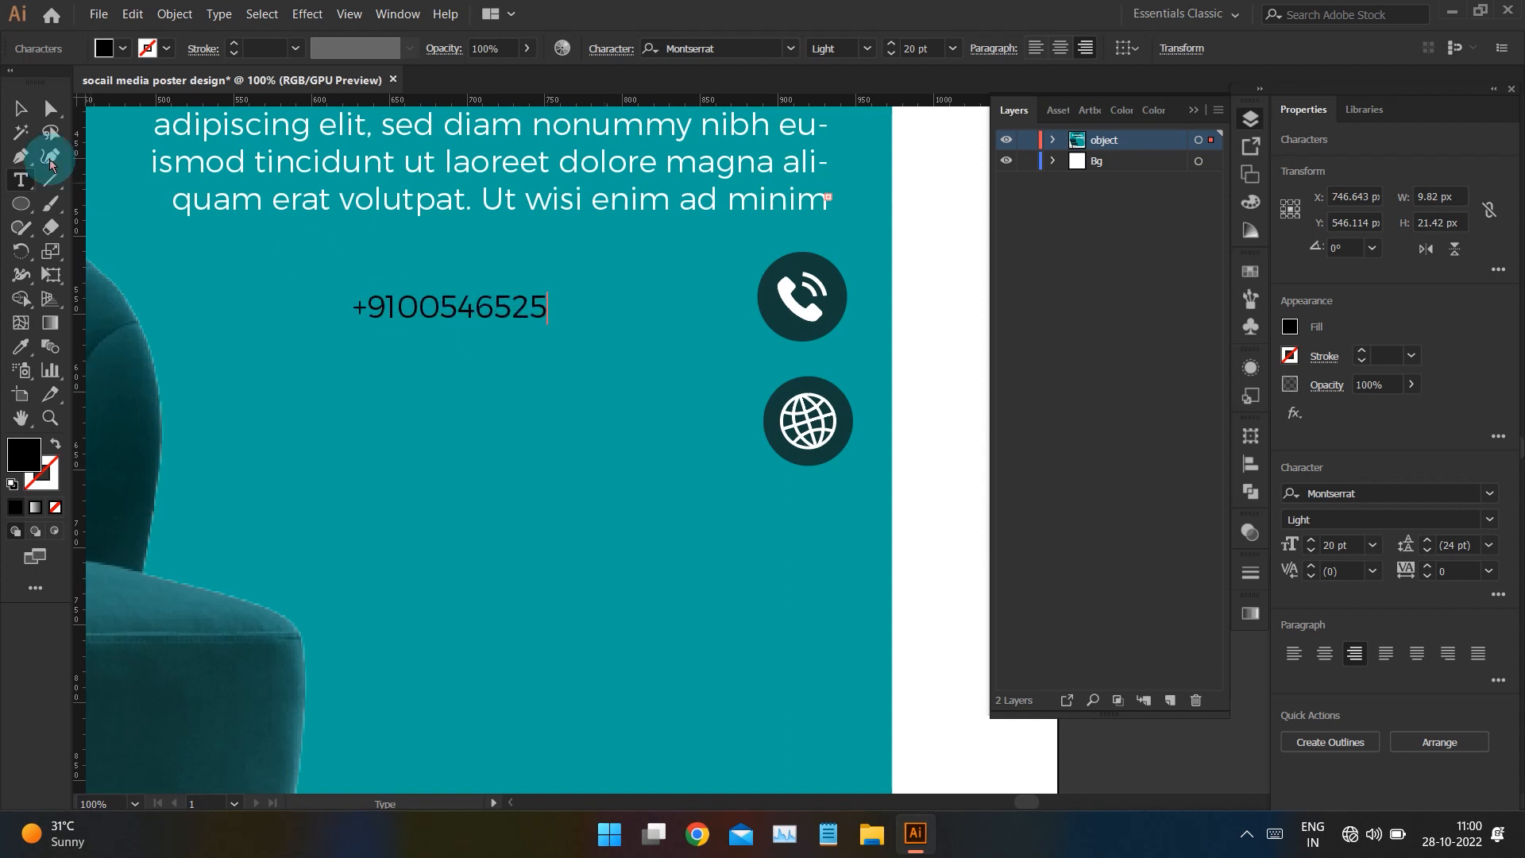
drag(475, 312, 475, 313)
drag(643, 305, 648, 305)
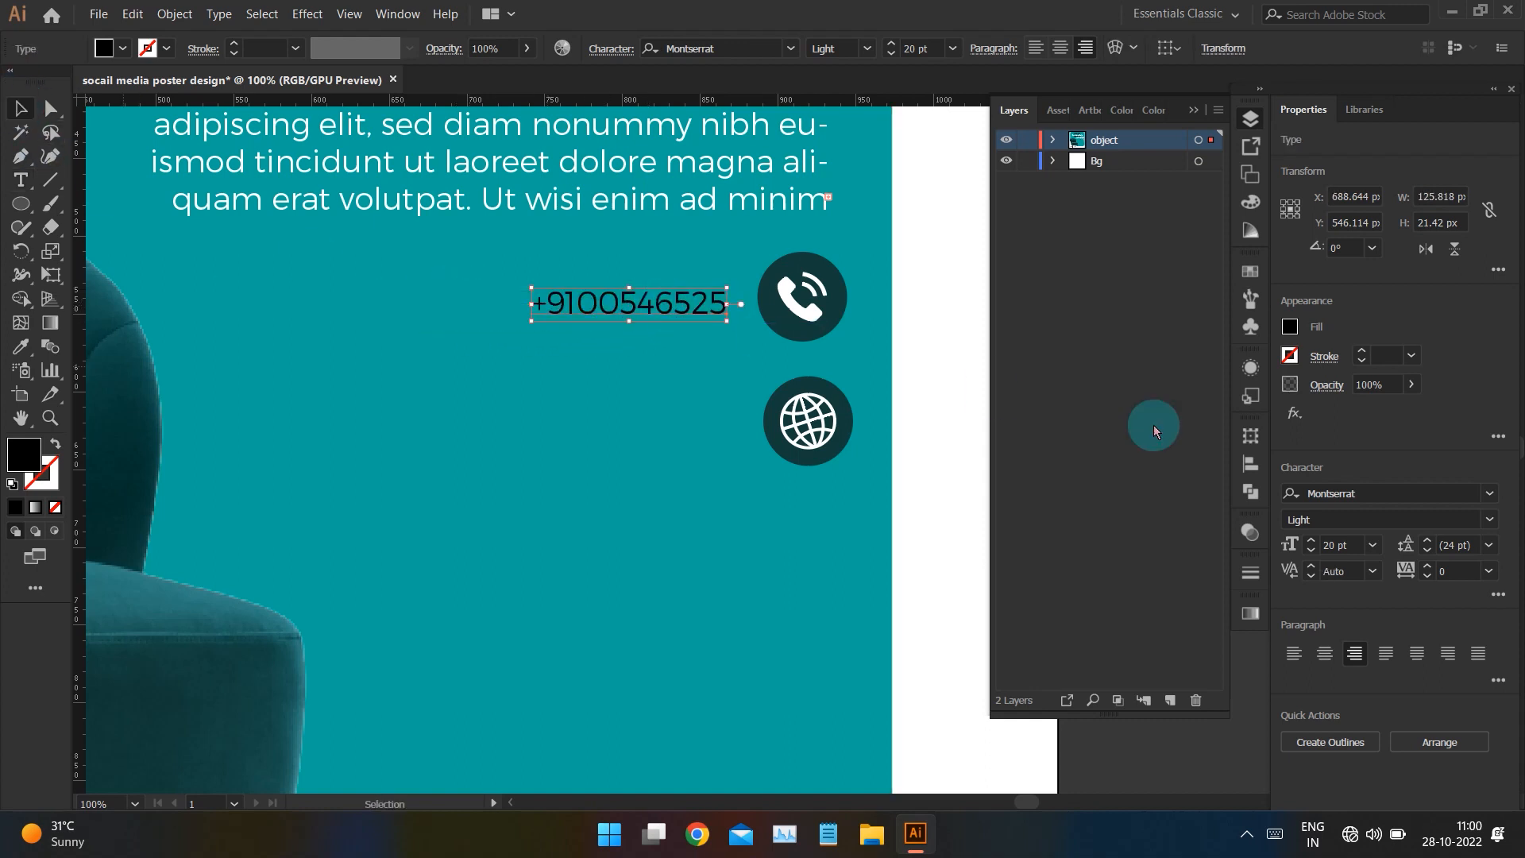
Set the phone number text to Montserrat Regular and fill it with white.
click(1489, 520)
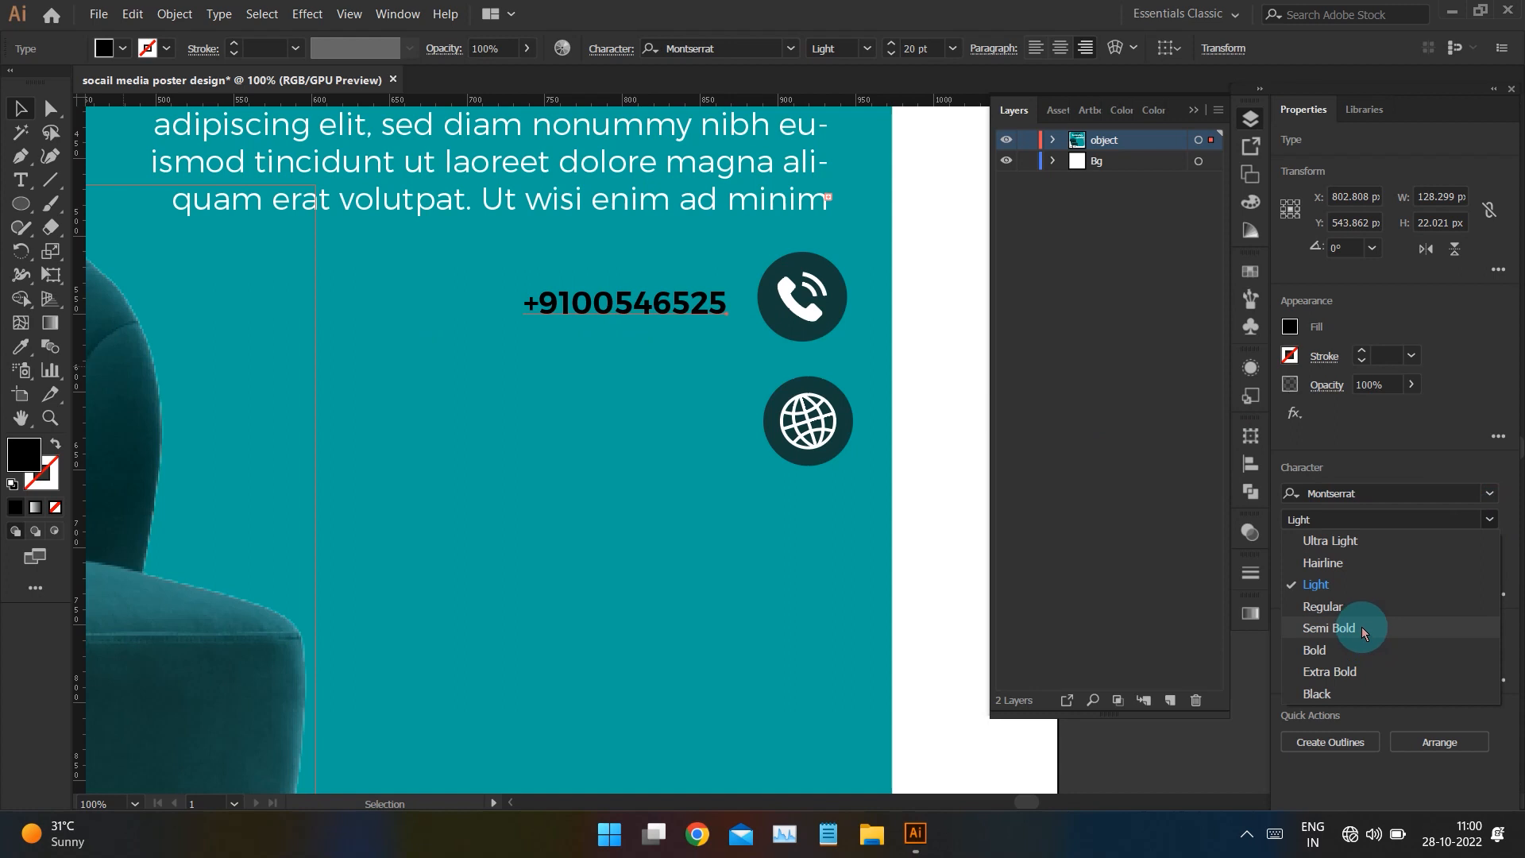
click(1356, 608)
click(1290, 326)
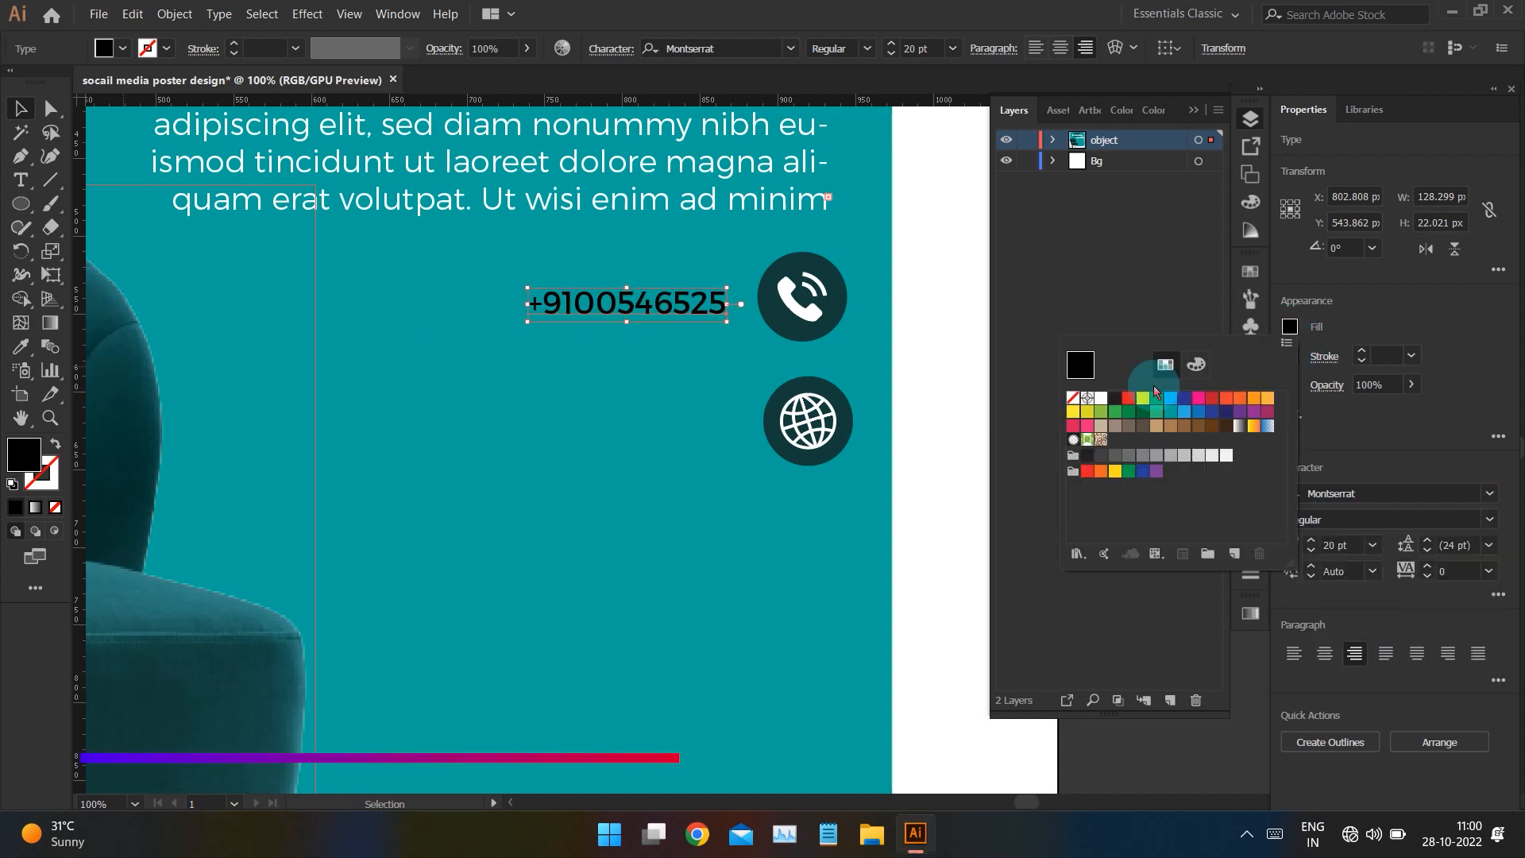
click(1101, 397)
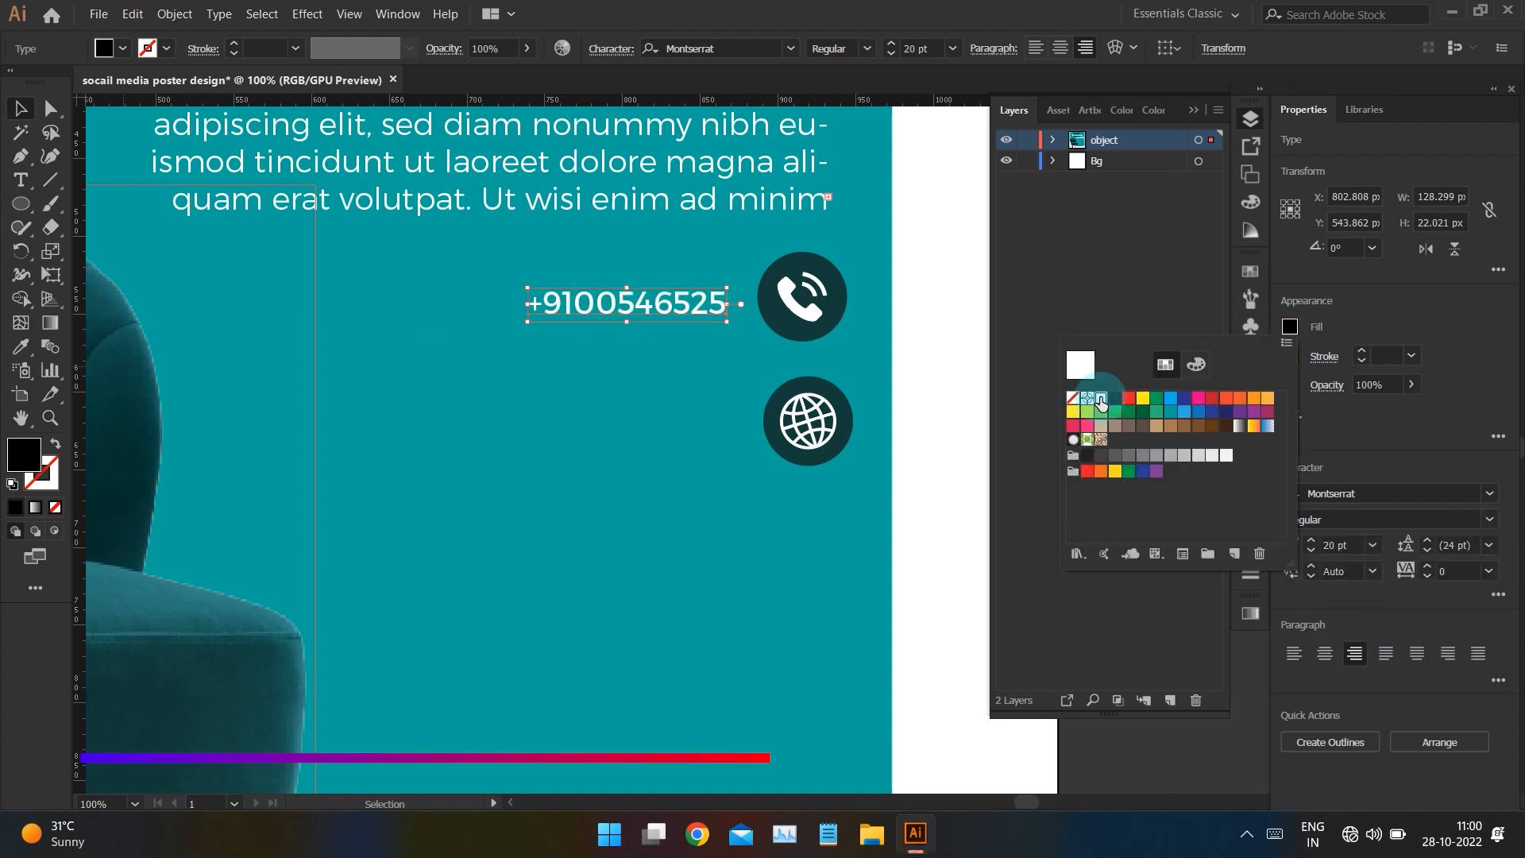
click(932, 339)
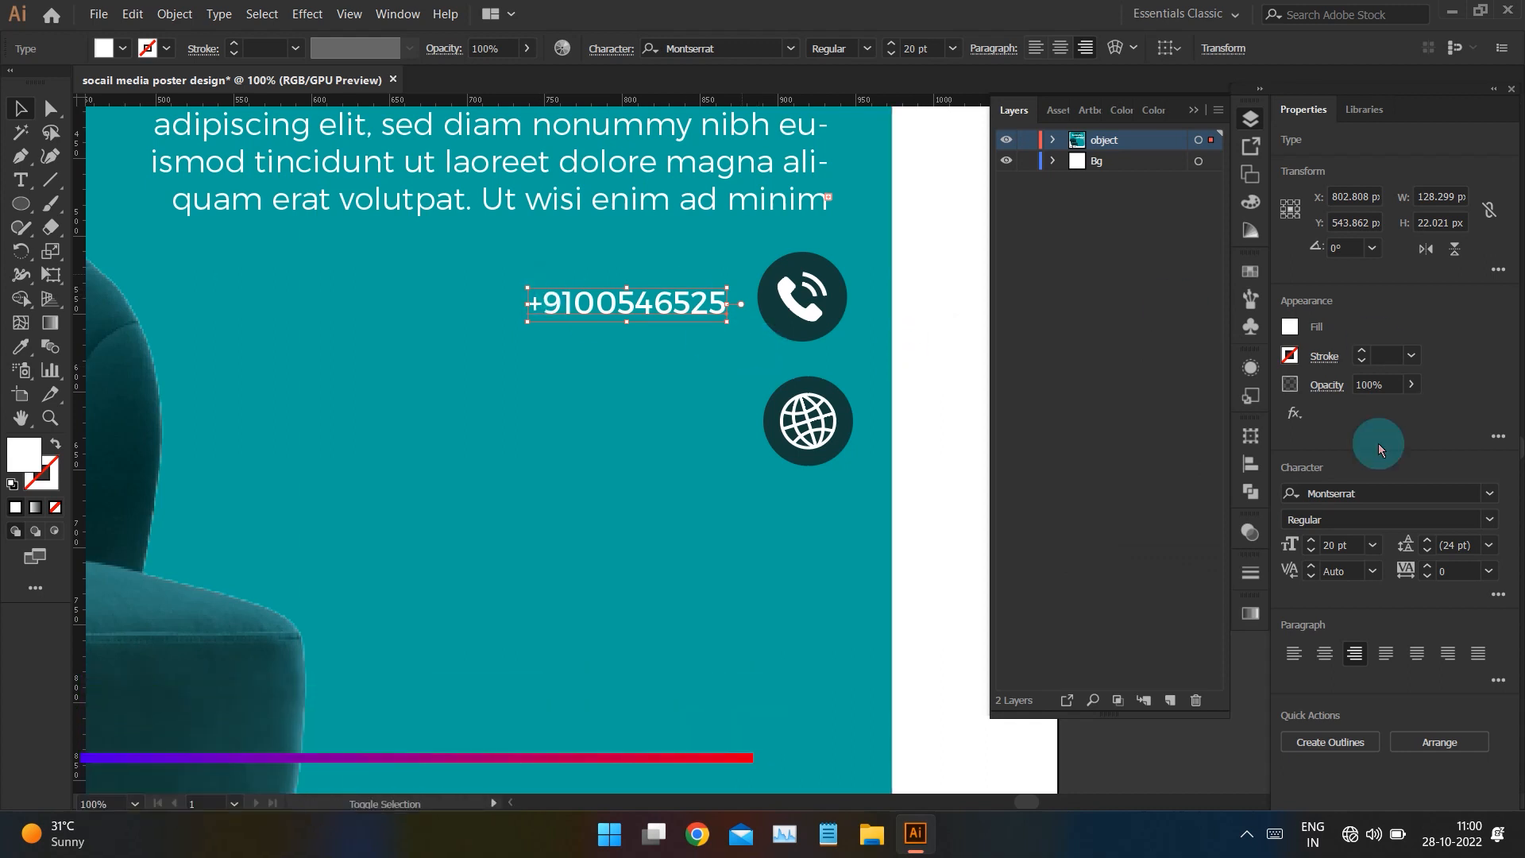
Set the phone number text's font size to 30 pt.
click(1311, 540)
key(ctrl+minus)
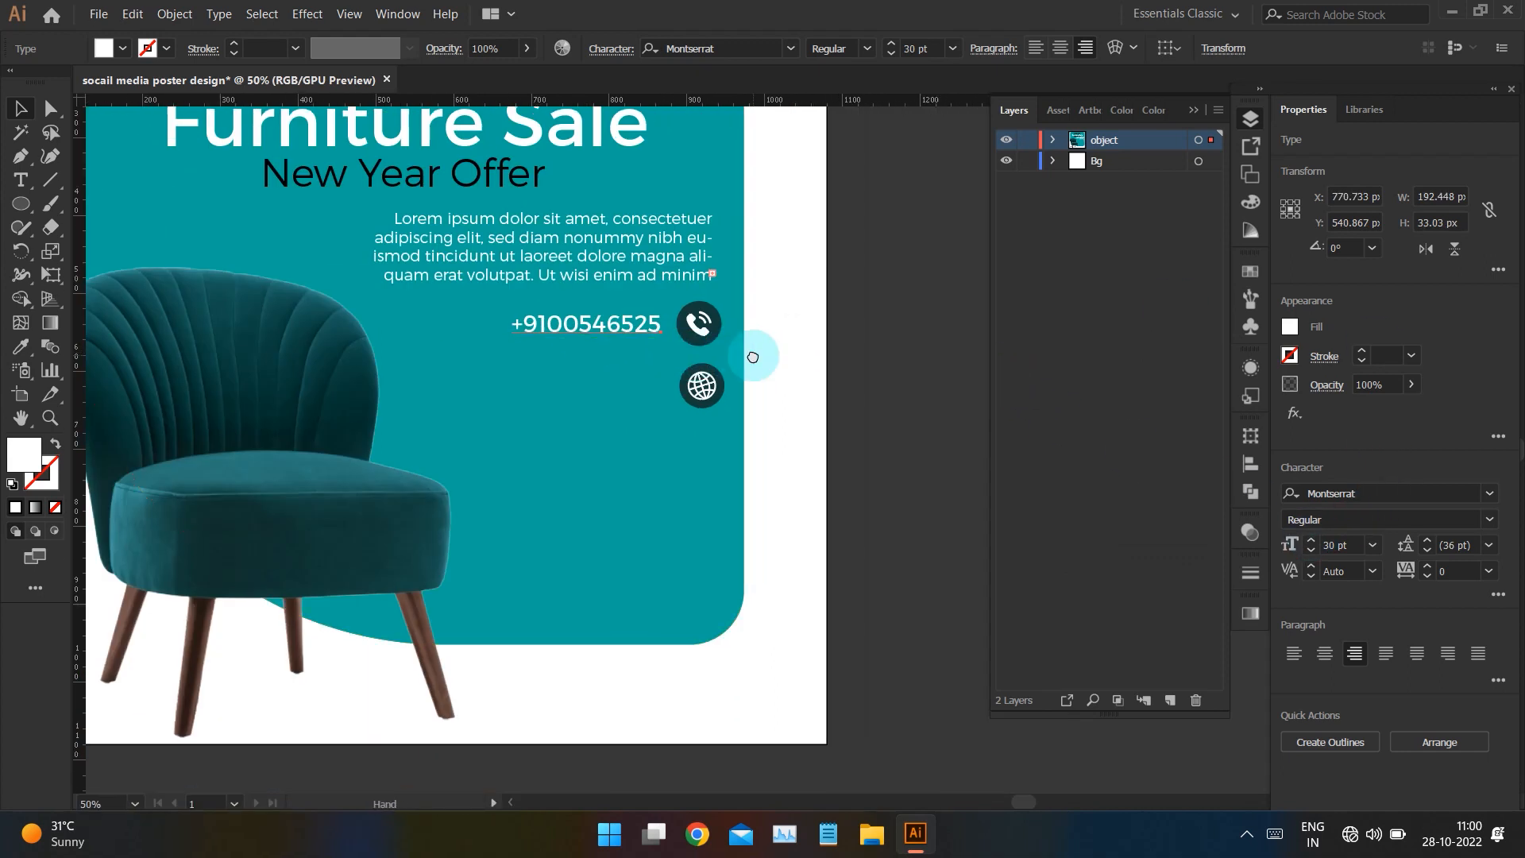
click(919, 350)
drag(625, 322, 616, 389)
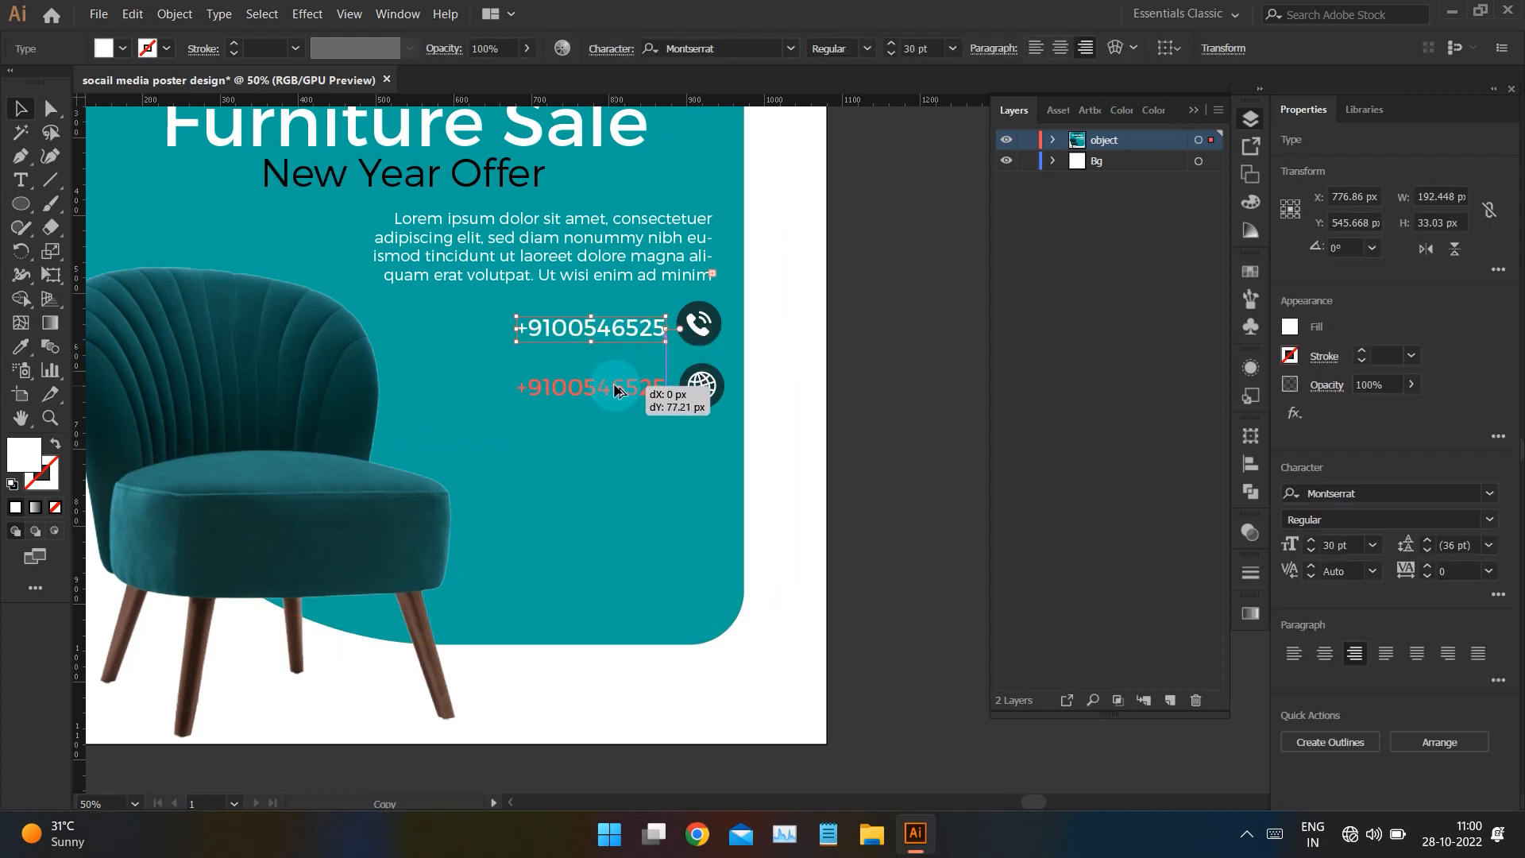
double_click(637, 383)
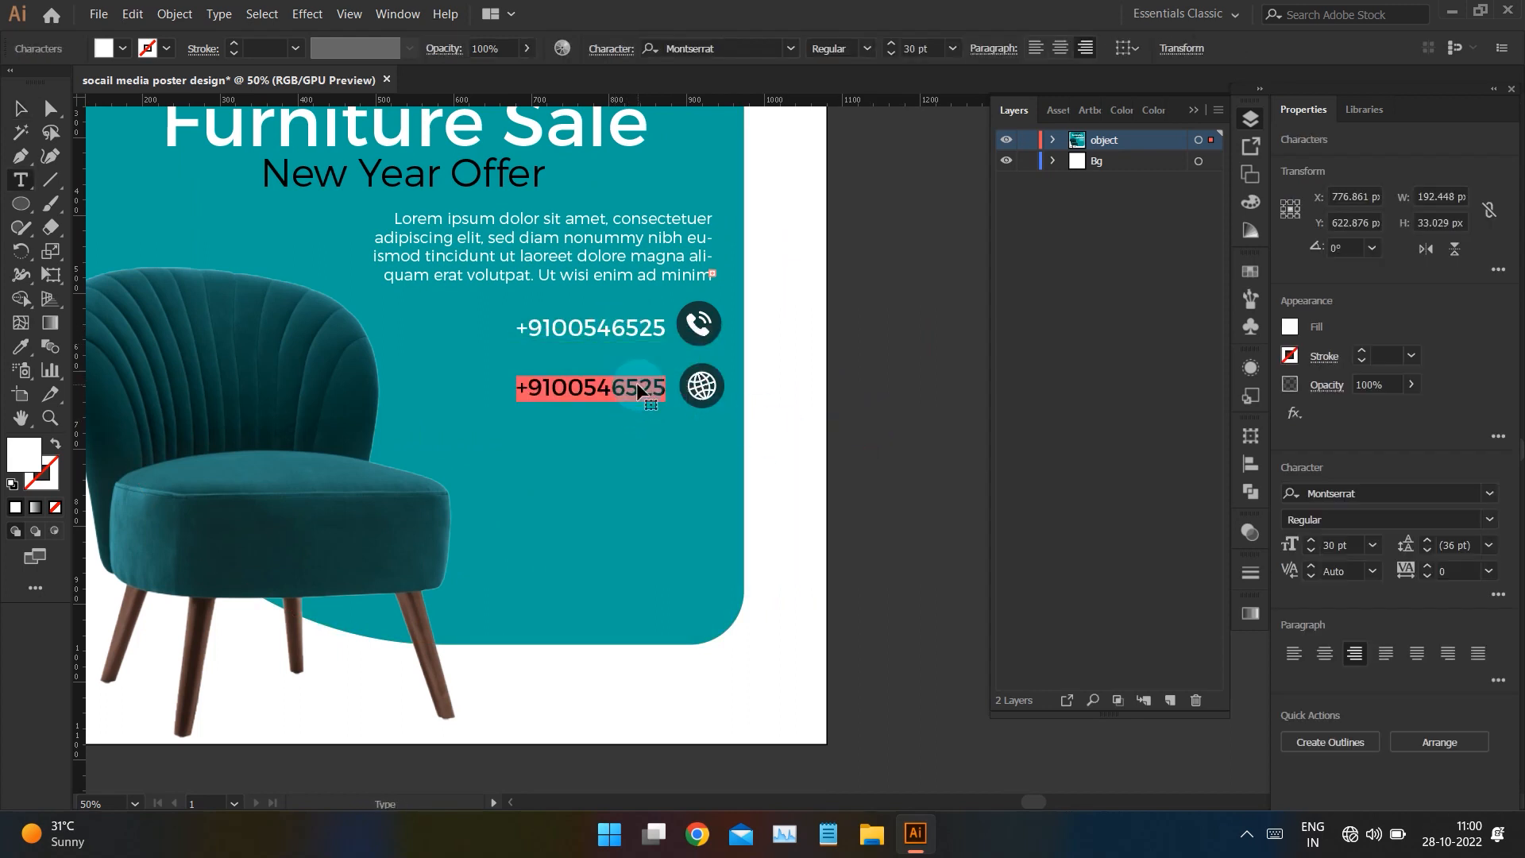
text(www.websi)
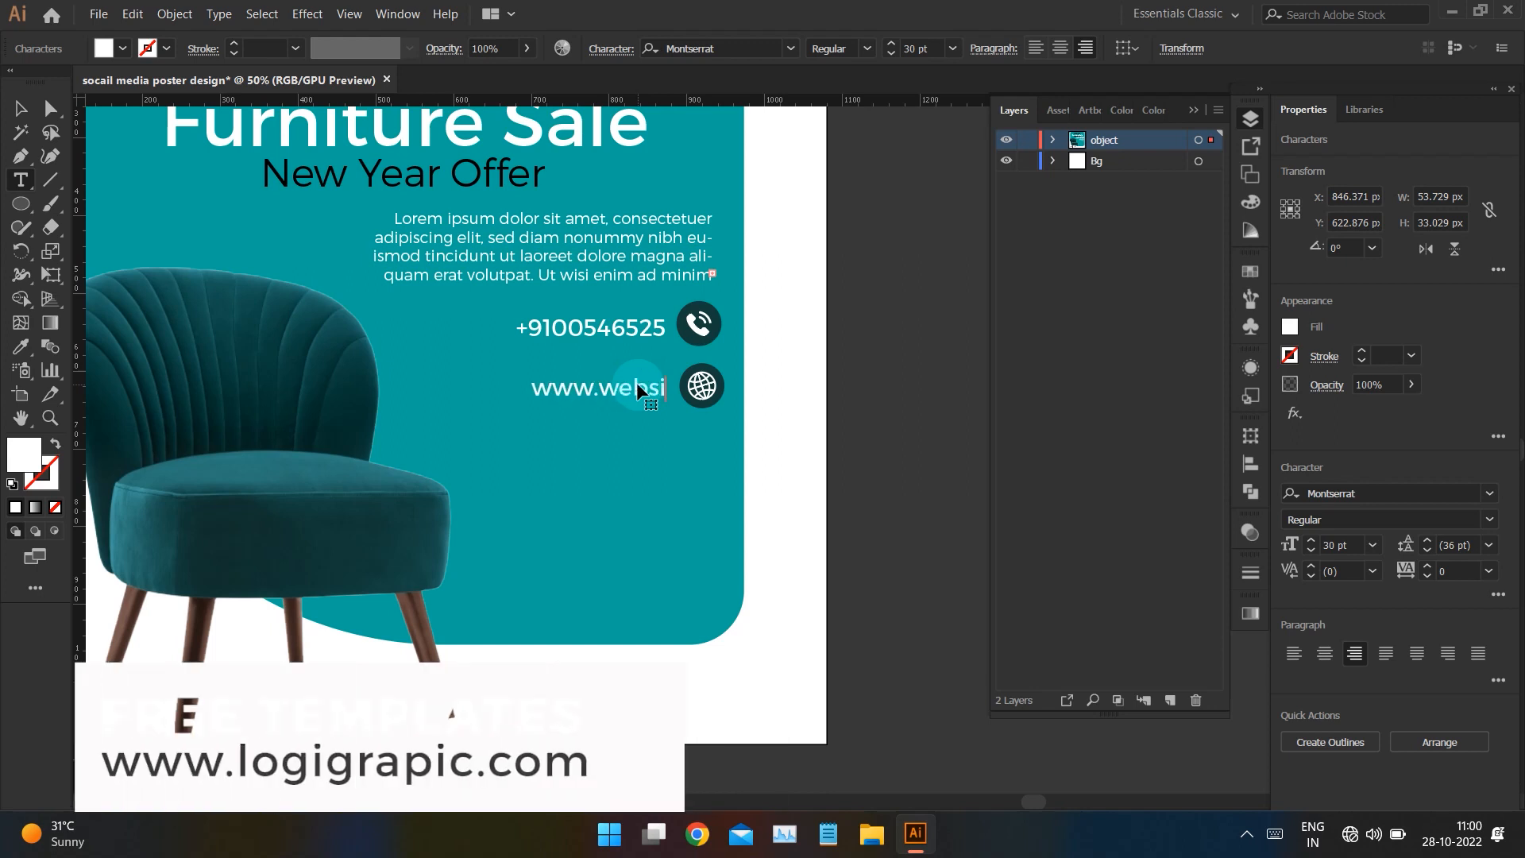
text(te.com)
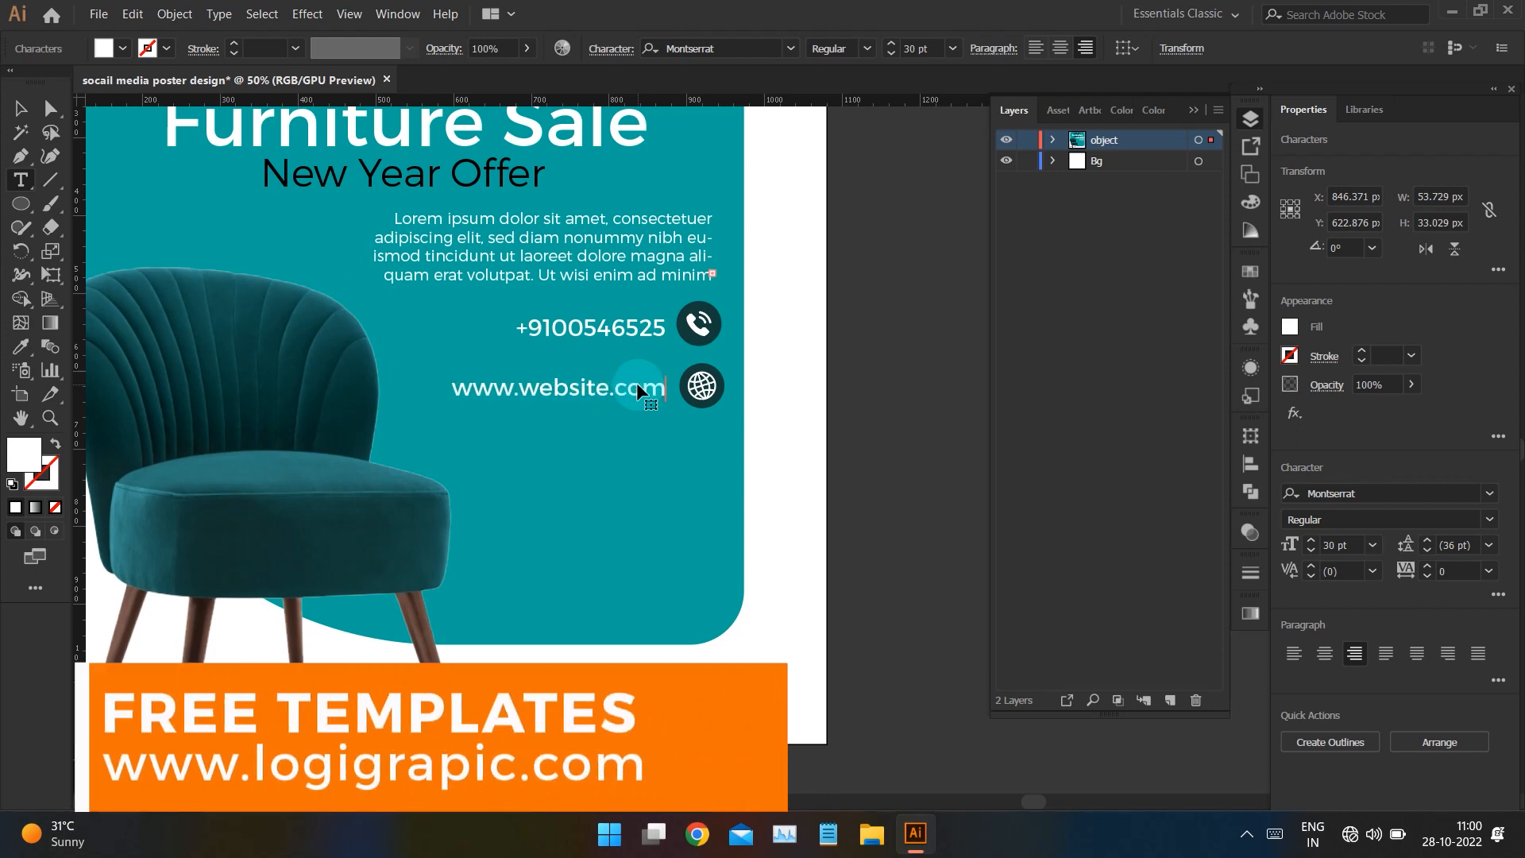
key(Escape)
drag(579, 389, 583, 389)
click(901, 423)
Move the phone icon and the phone number slightly down, closer to the website row.
key(ctrl+0)
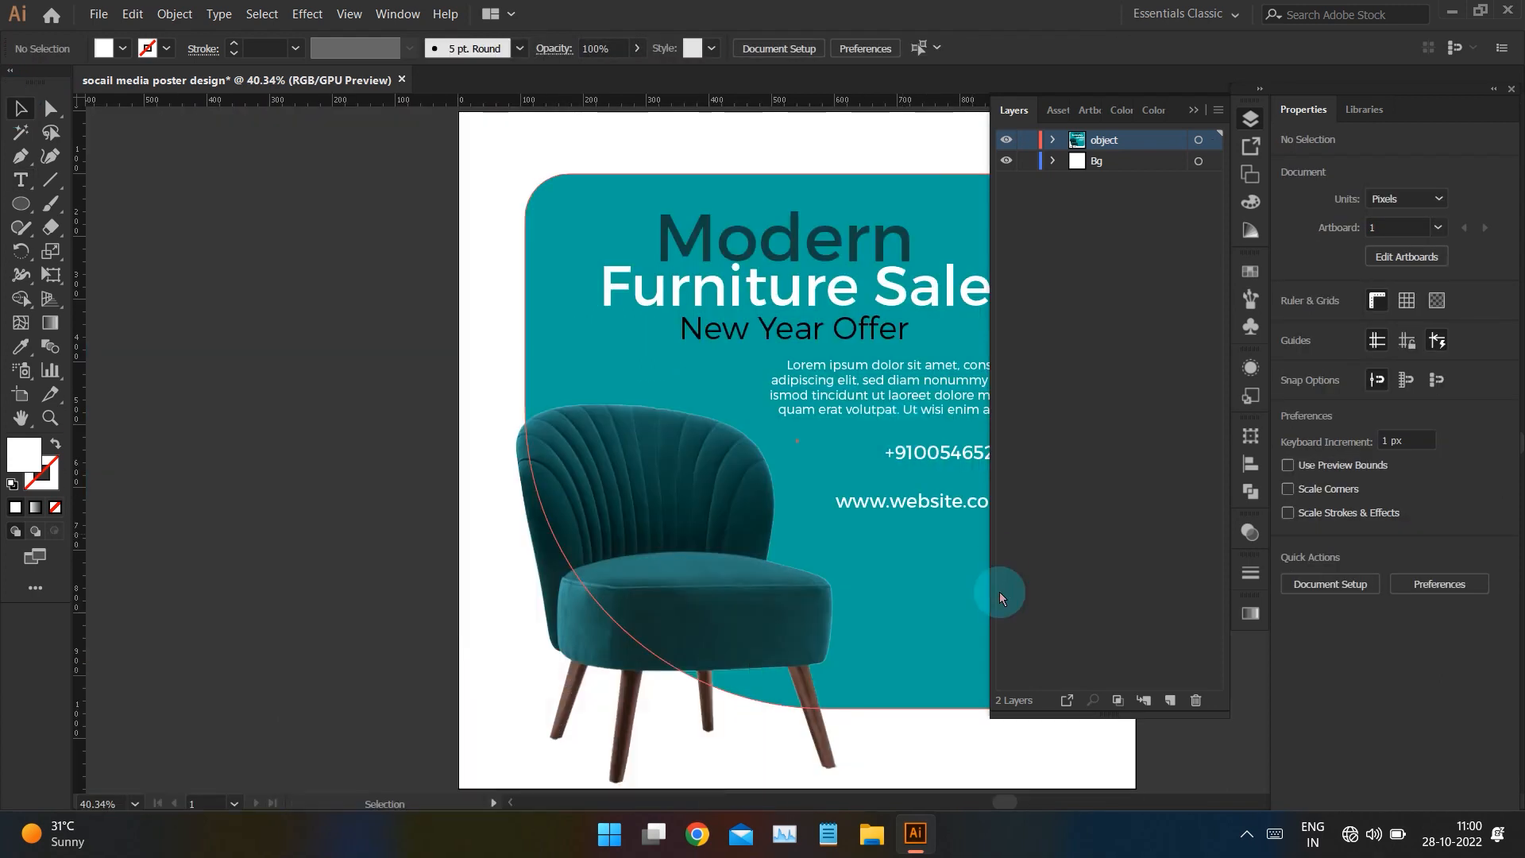
drag(856, 582, 606, 534)
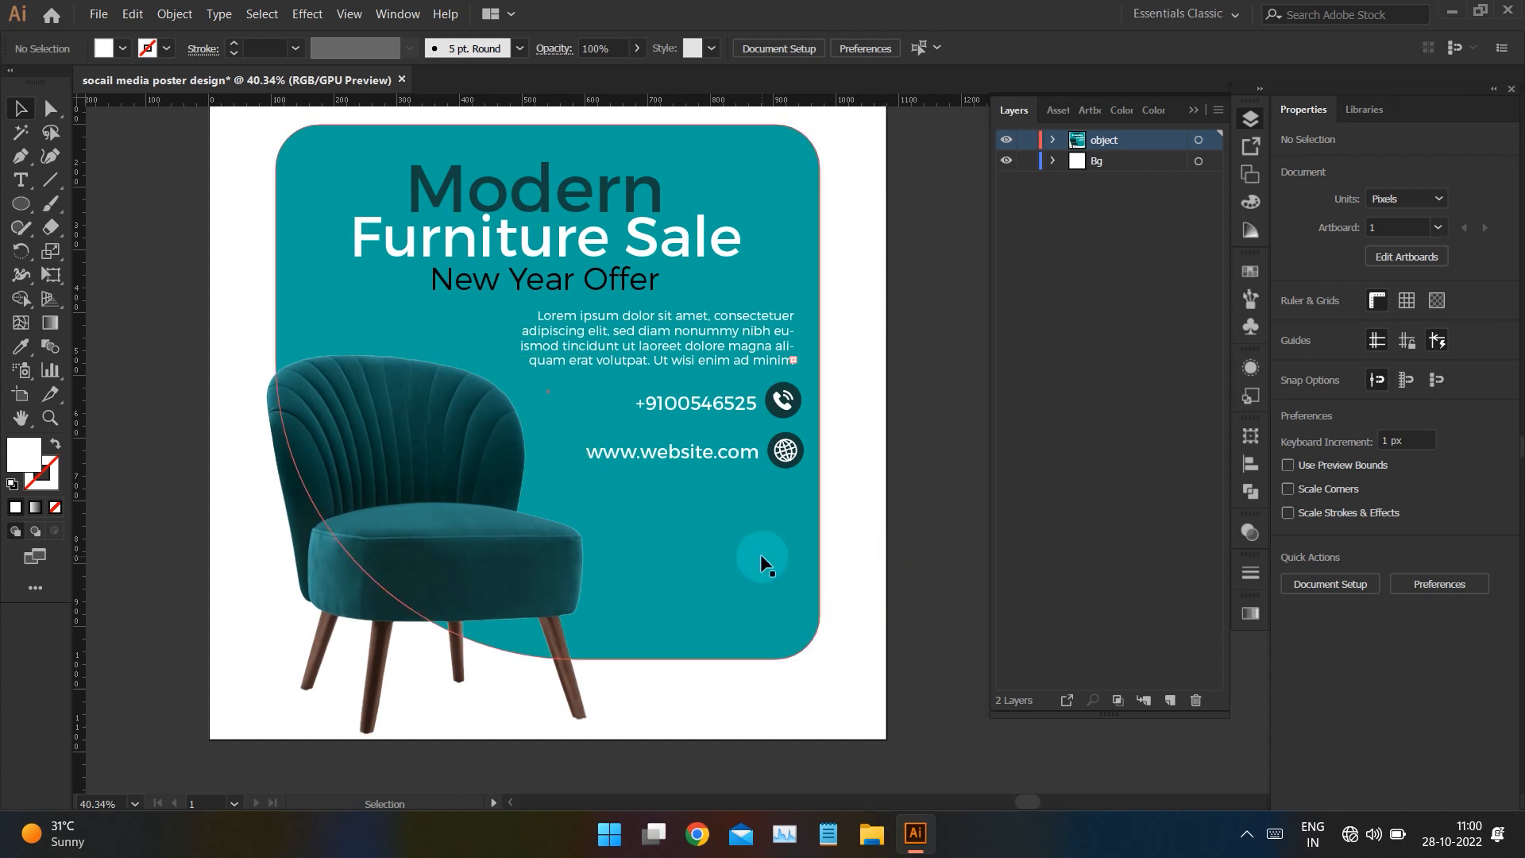
scroll(760, 554, up, 2)
drag(776, 495, 738, 528)
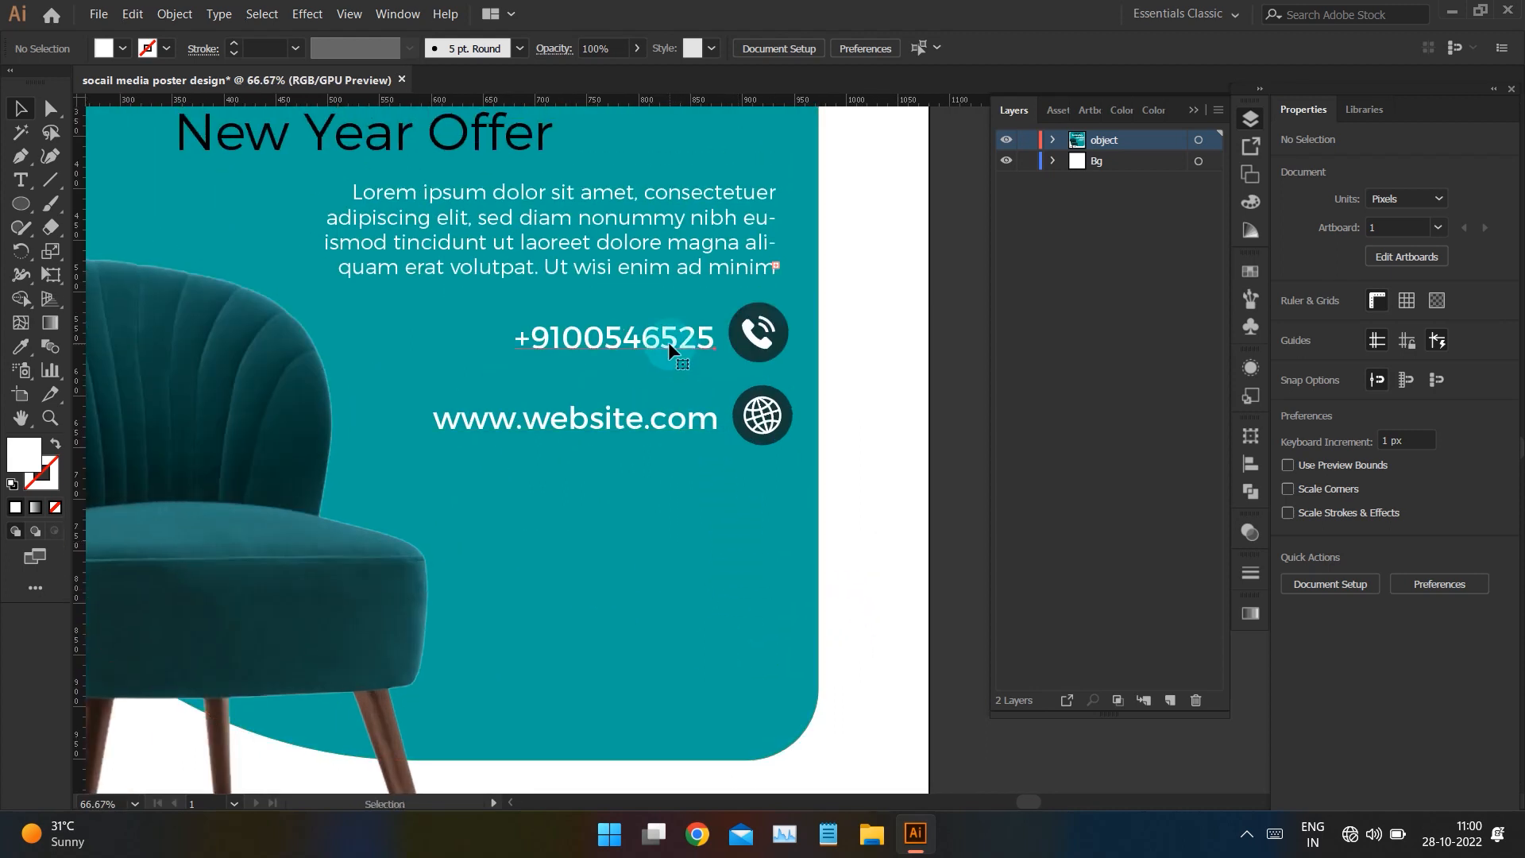
double_click(764, 346)
key(Escape)
drag(764, 338, 763, 351)
drag(656, 335, 656, 348)
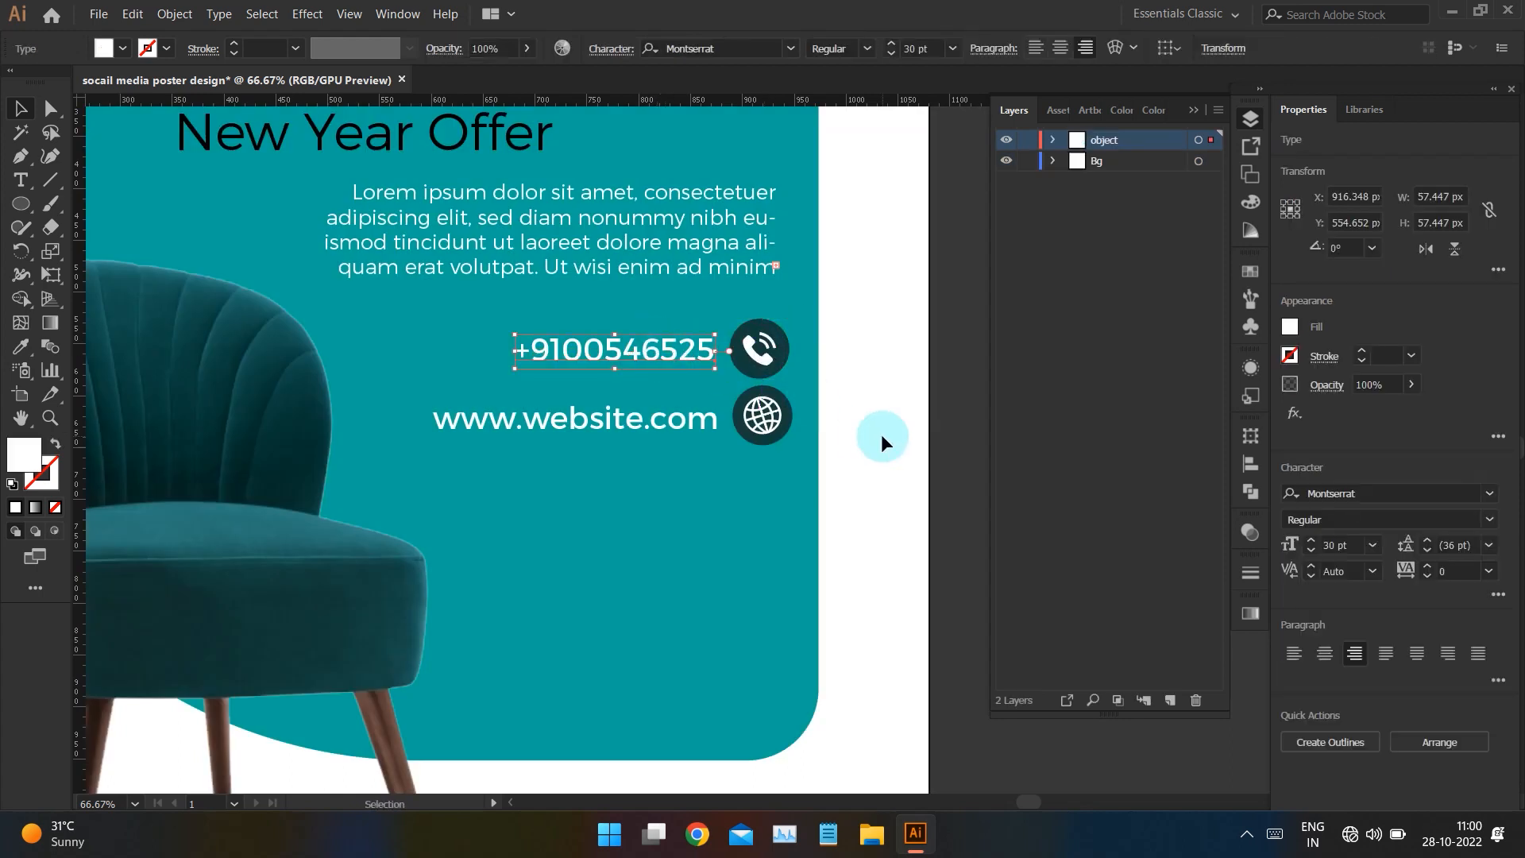
key(space)
drag(896, 416, 886, 419)
Scale the phone and globe icons down together around their common centre.
click(756, 361)
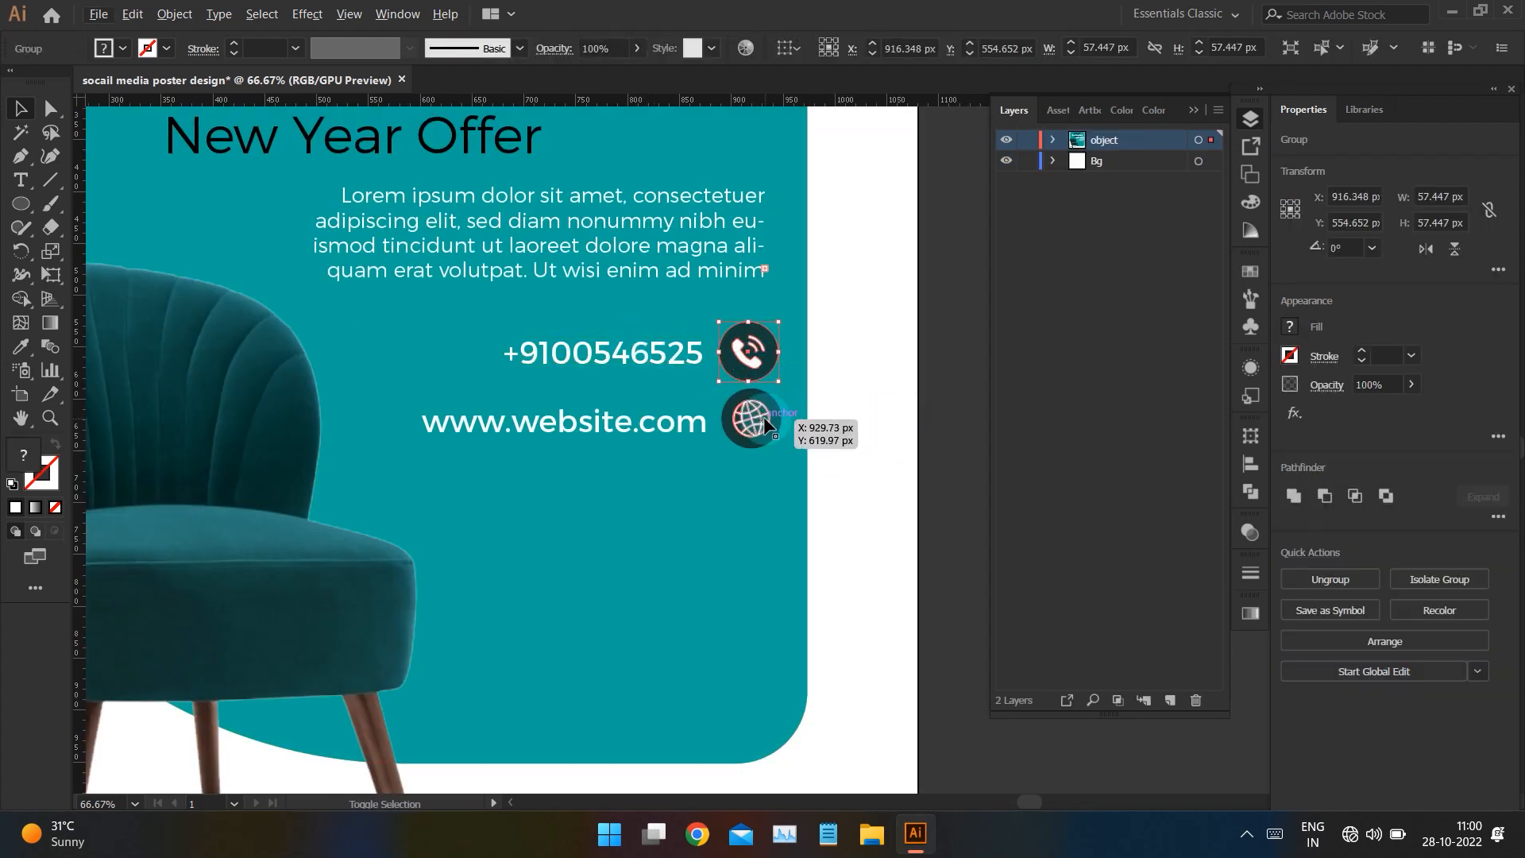
shift+click(764, 418)
drag(782, 449, 775, 435)
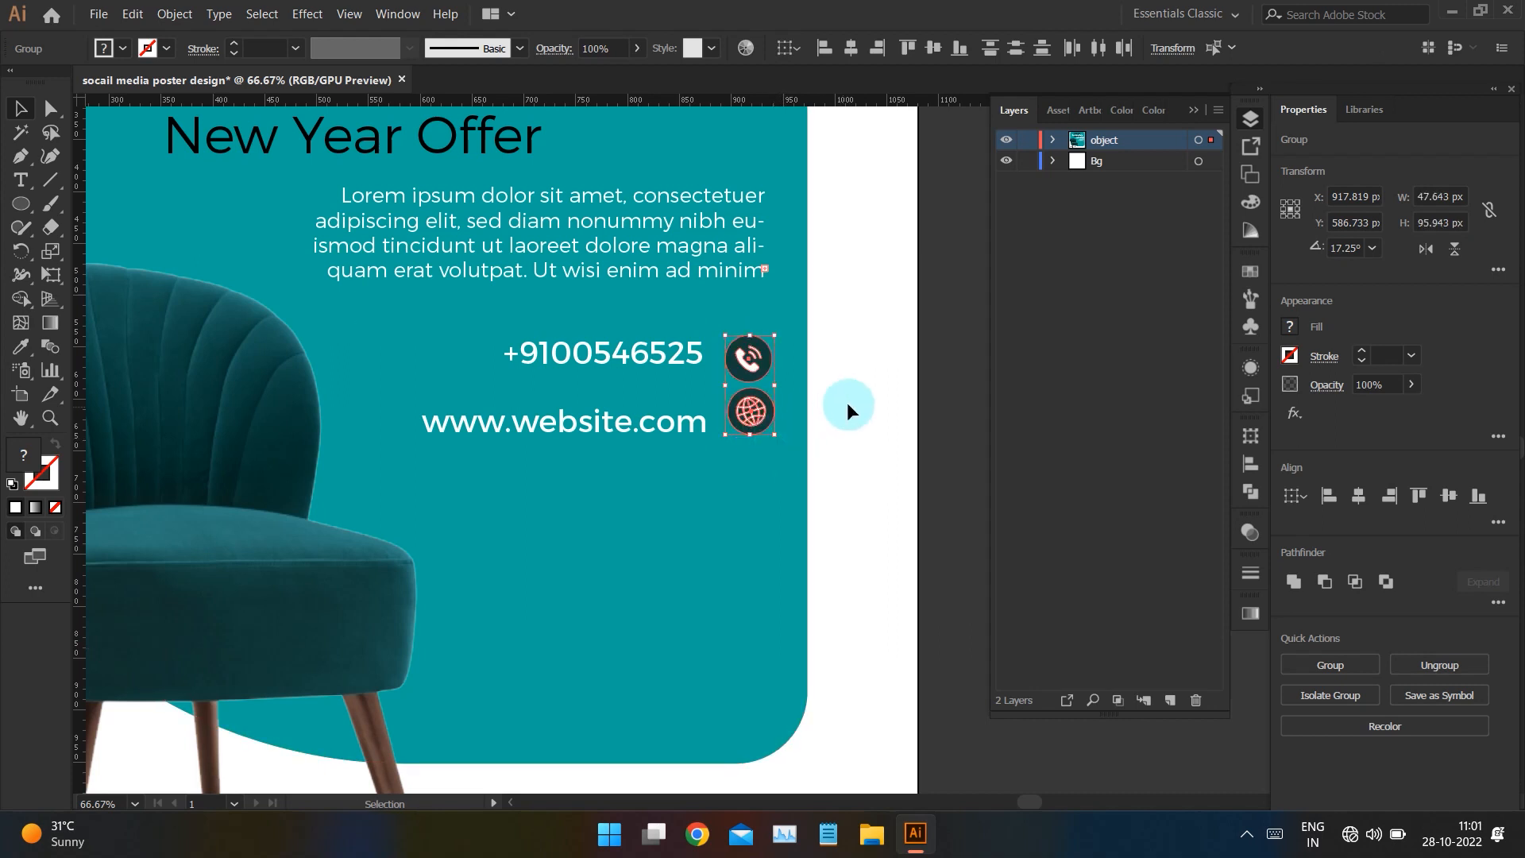
click(847, 402)
Shift the phone icon slightly towards its number and align the two by their vertical centres.
drag(751, 367, 748, 366)
shift+click(679, 355)
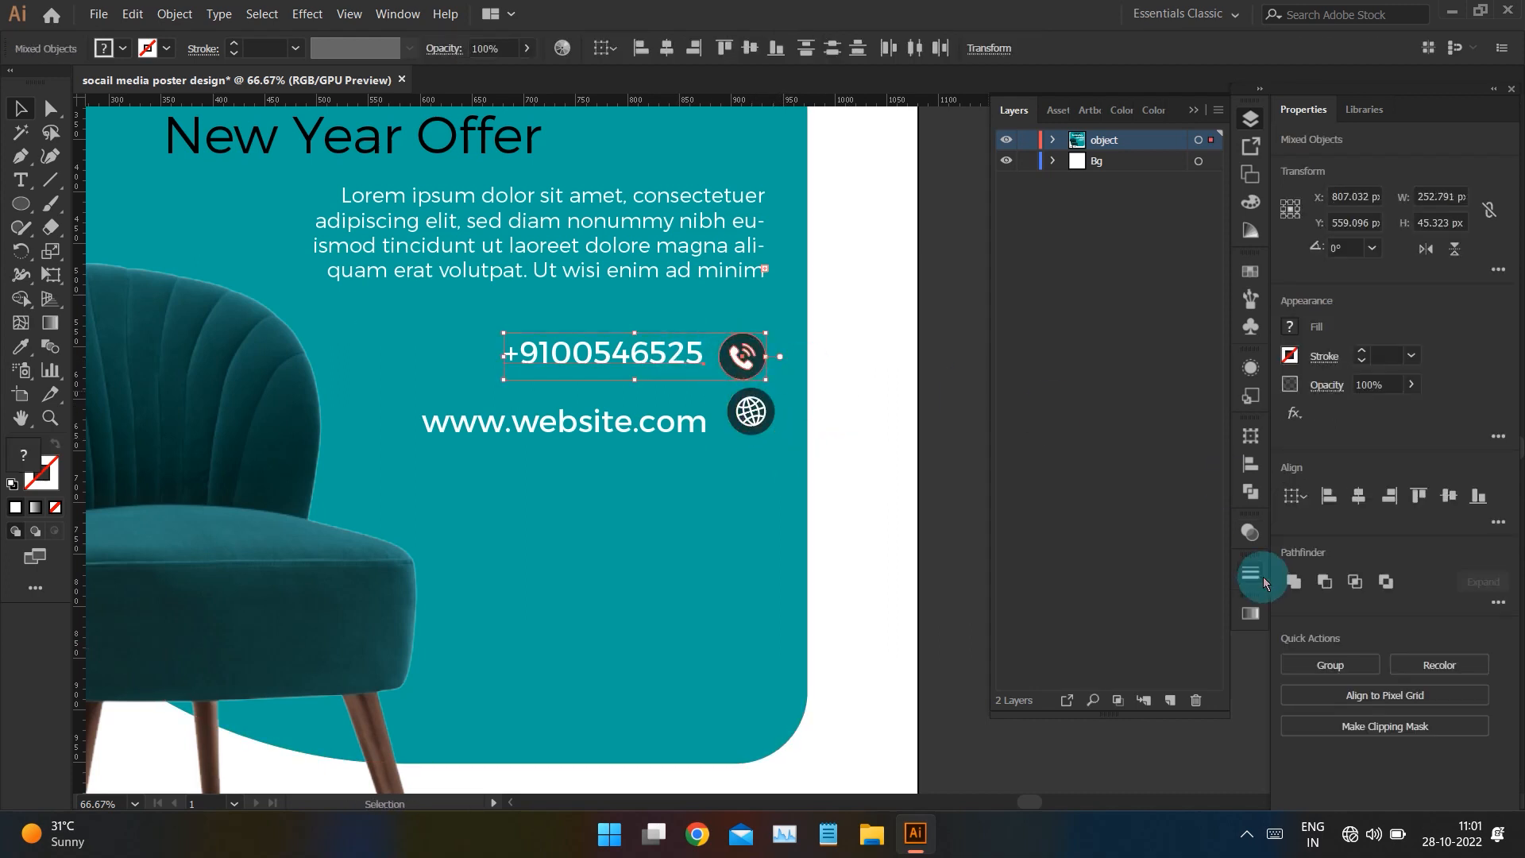
click(1444, 498)
click(861, 384)
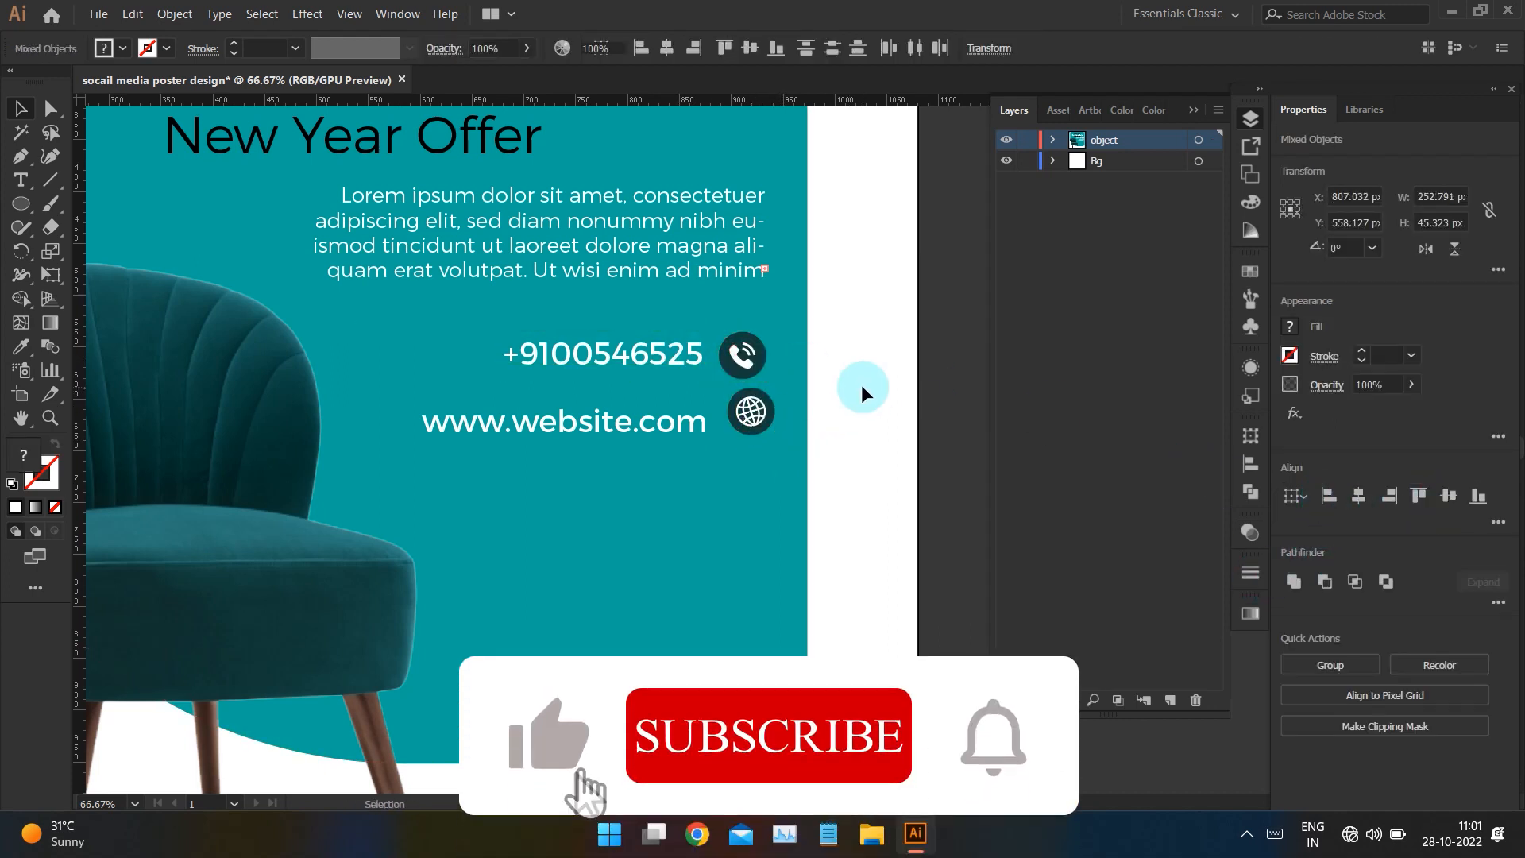
Align the globe icon and the website text by their vertical centres.
click(759, 425)
shift+click(645, 425)
click(1448, 495)
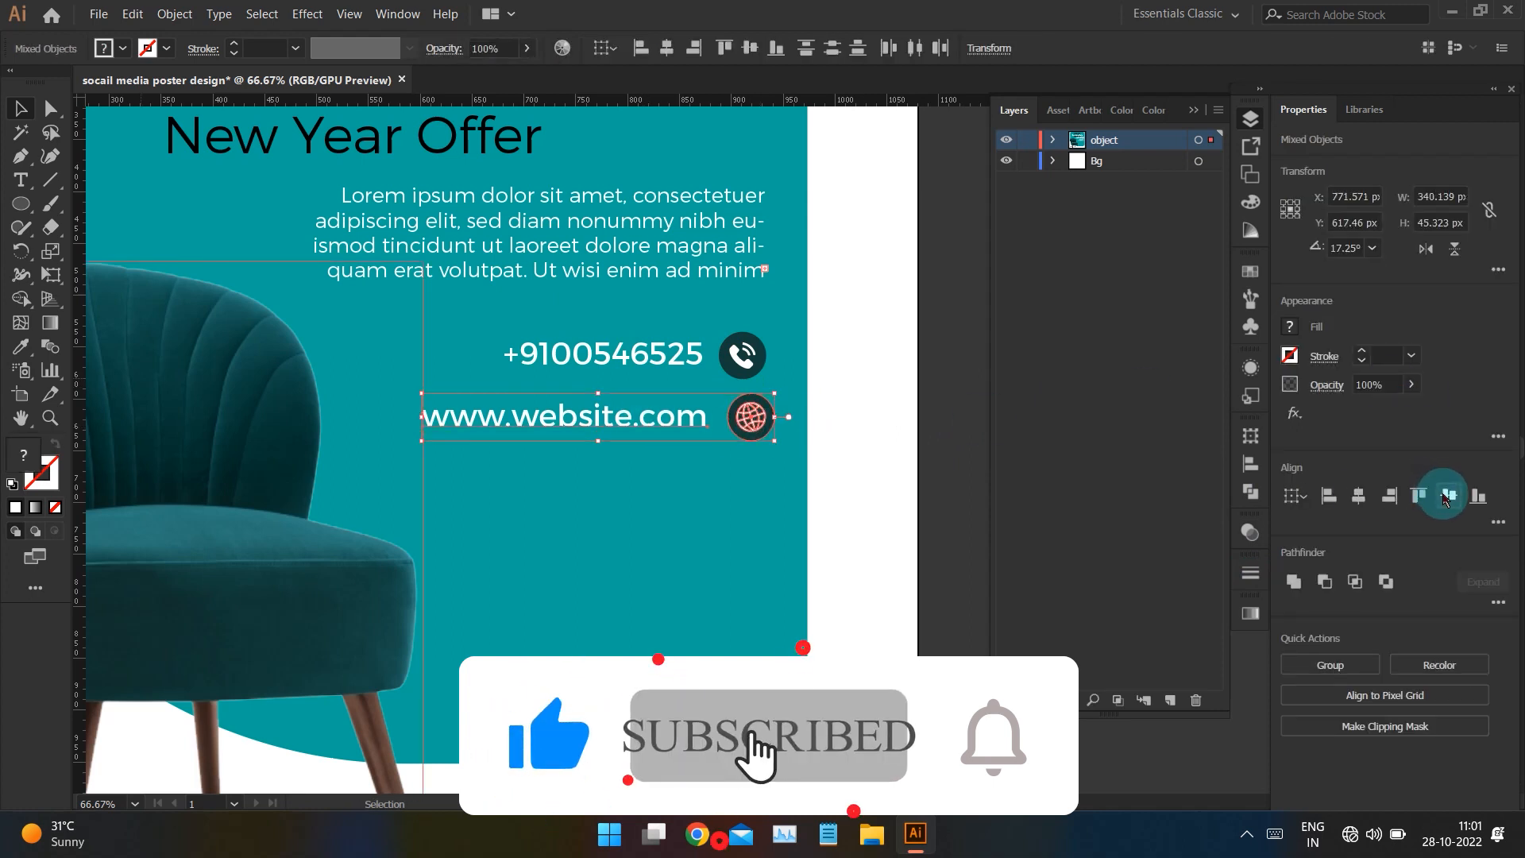
click(860, 467)
Move the globe icon towards the website text so it sits directly beneath the phone icon.
scroll(713, 513, up, 1)
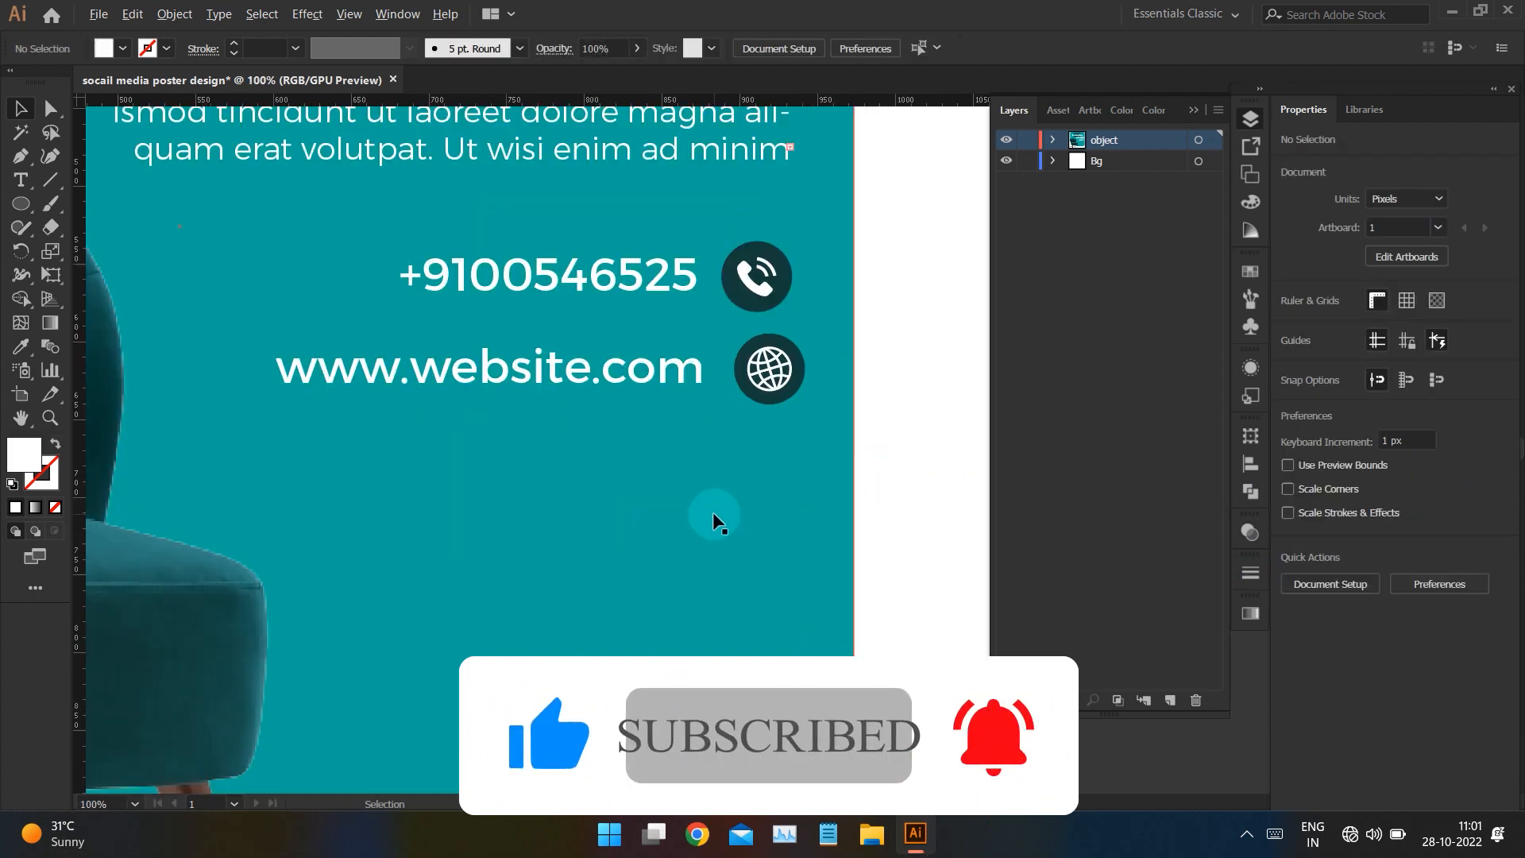
drag(769, 372, 761, 384)
click(912, 426)
click(934, 405)
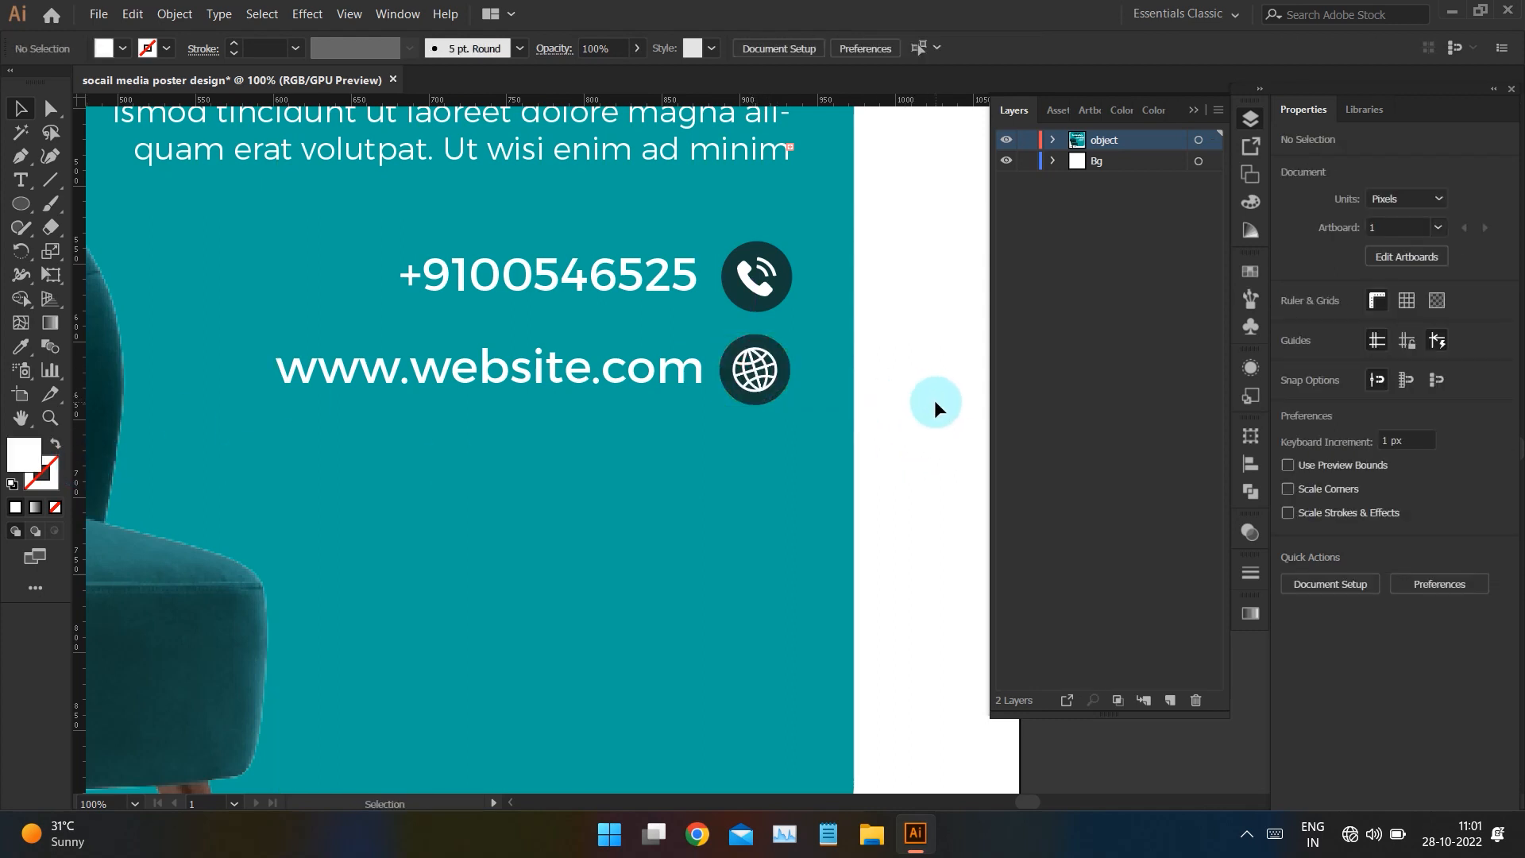
click(790, 612)
Line up the globe icon near a vertical guide at the paragraph's right edge and vertically centre it with the website text.
scroll(800, 594, up, 1)
scroll(807, 516, up, 3)
drag(749, 484, 753, 484)
shift+click(556, 484)
click(1419, 498)
click(1442, 502)
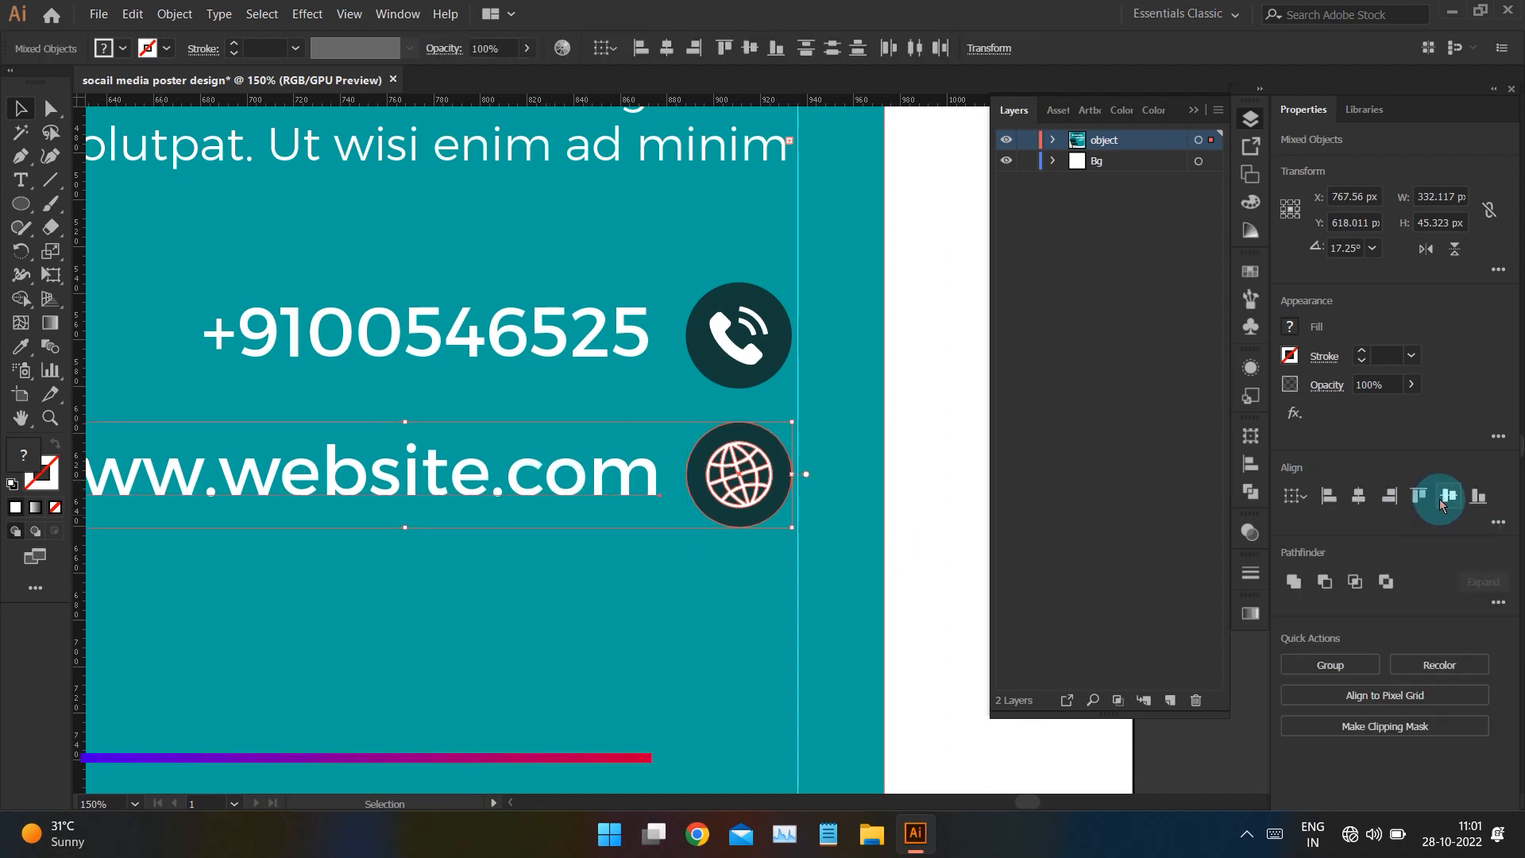
Align the phone icon and the phone number again by their vertical centres.
click(775, 356)
shift+click(639, 326)
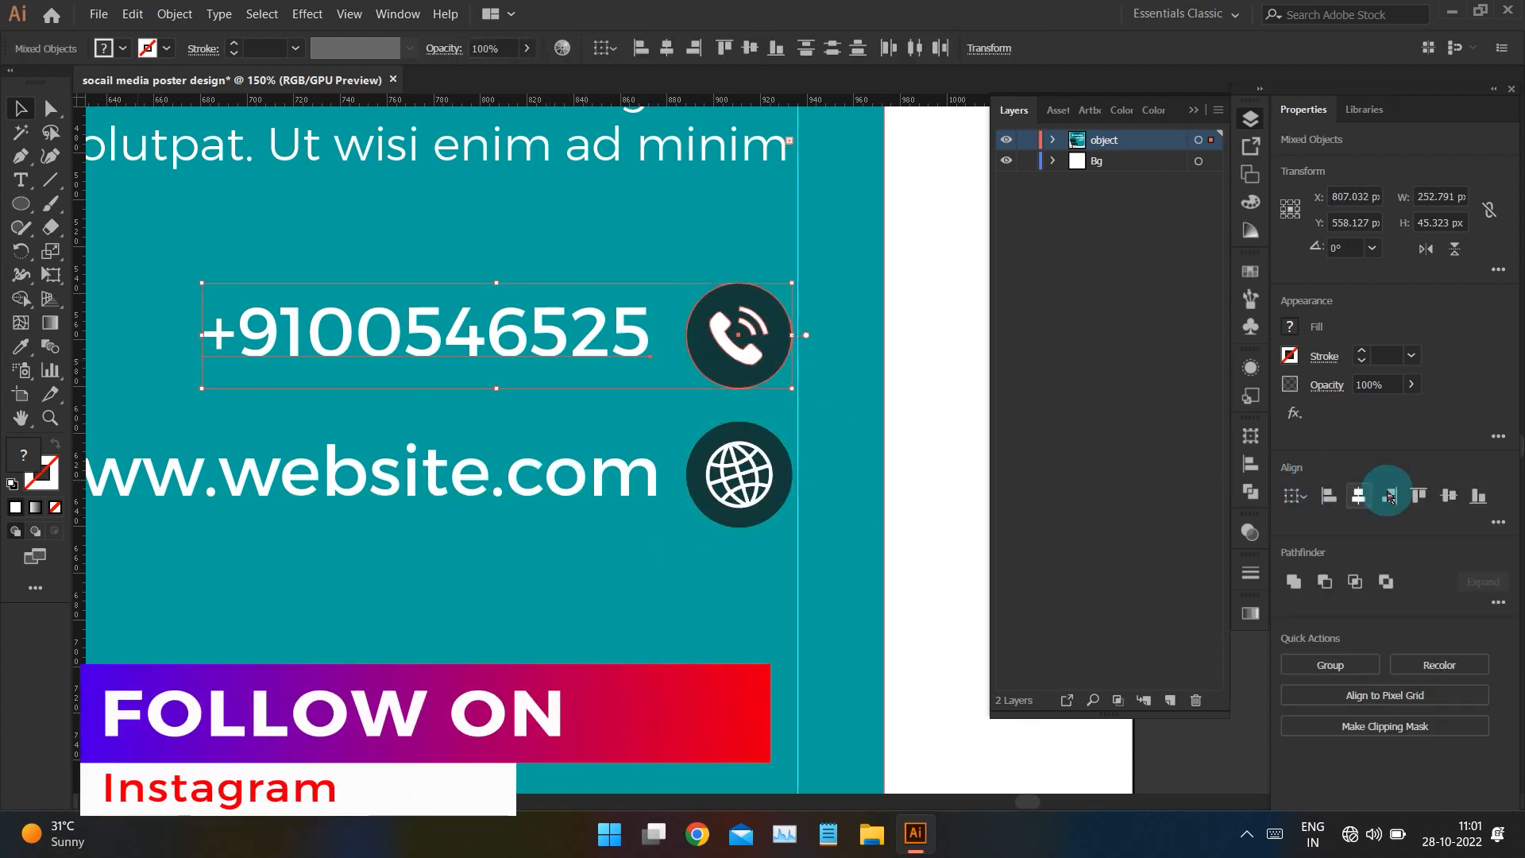
click(1449, 496)
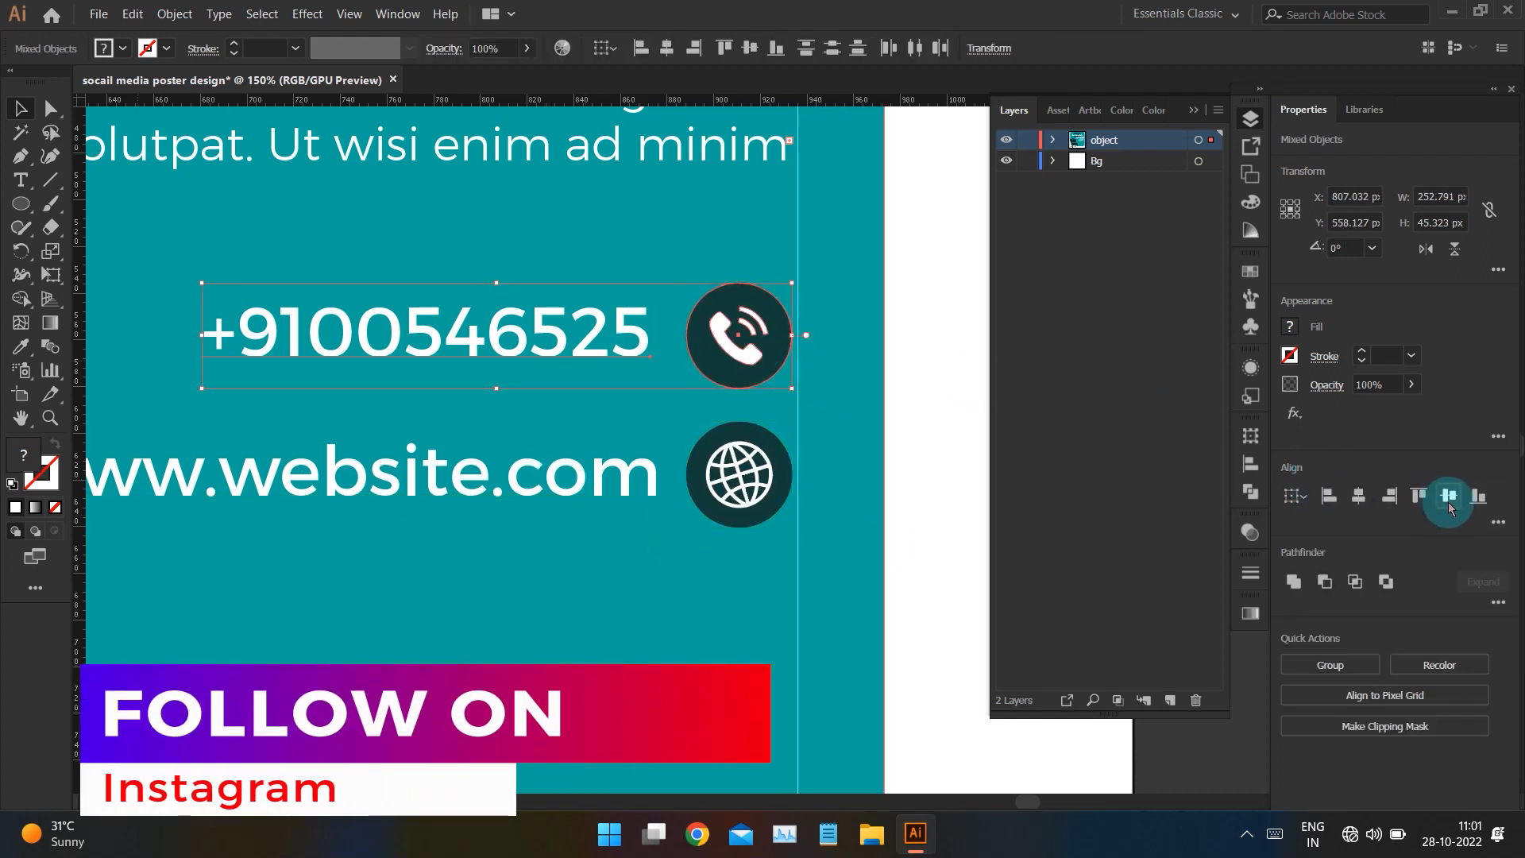
click(955, 345)
scroll(882, 456, down, 6)
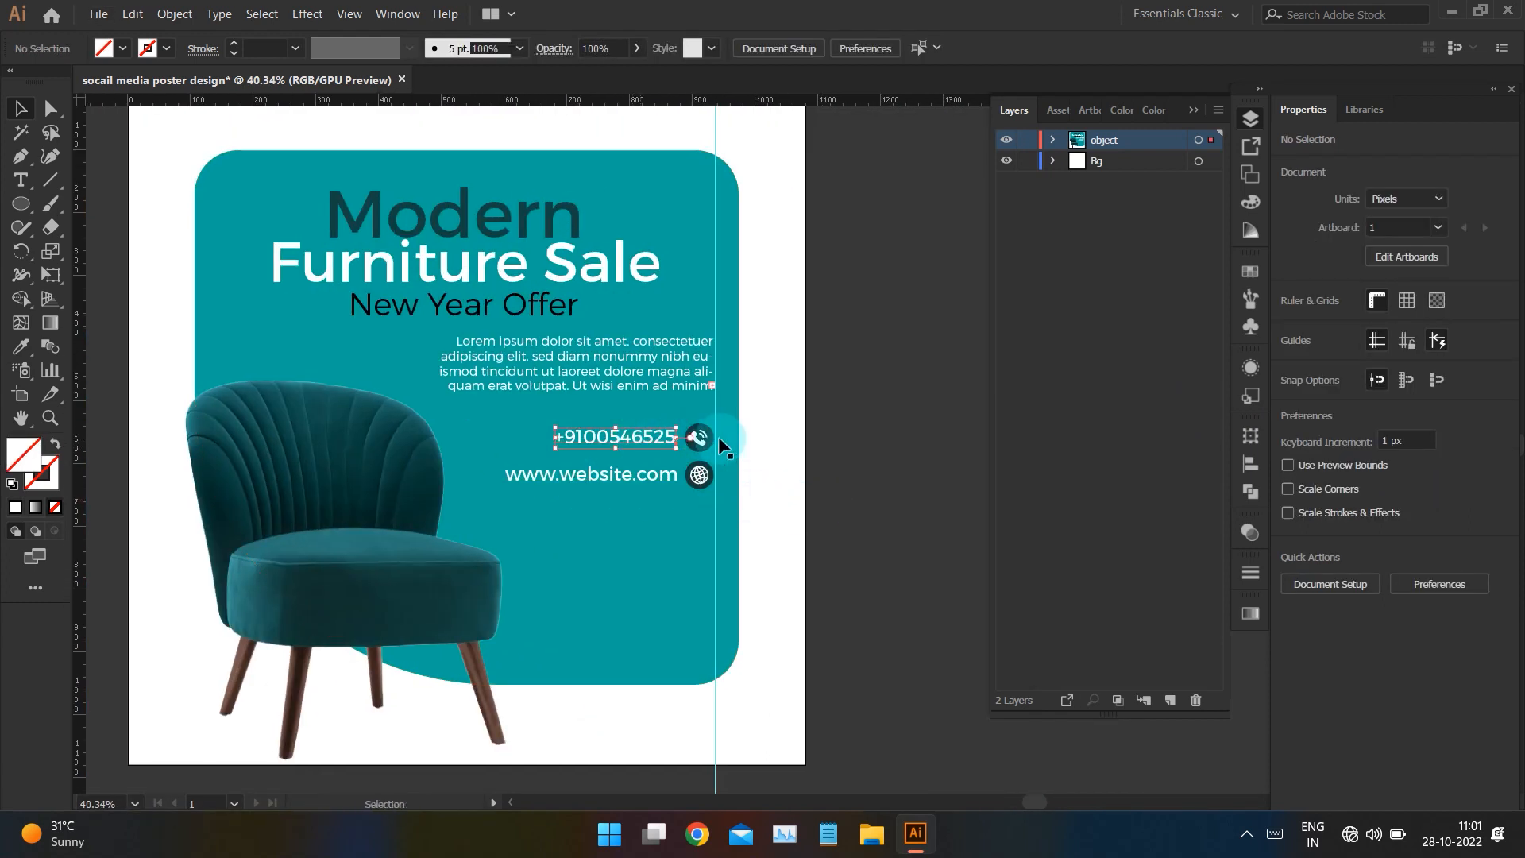
shift+click(708, 439)
click(882, 463)
scroll(874, 511, down, 2)
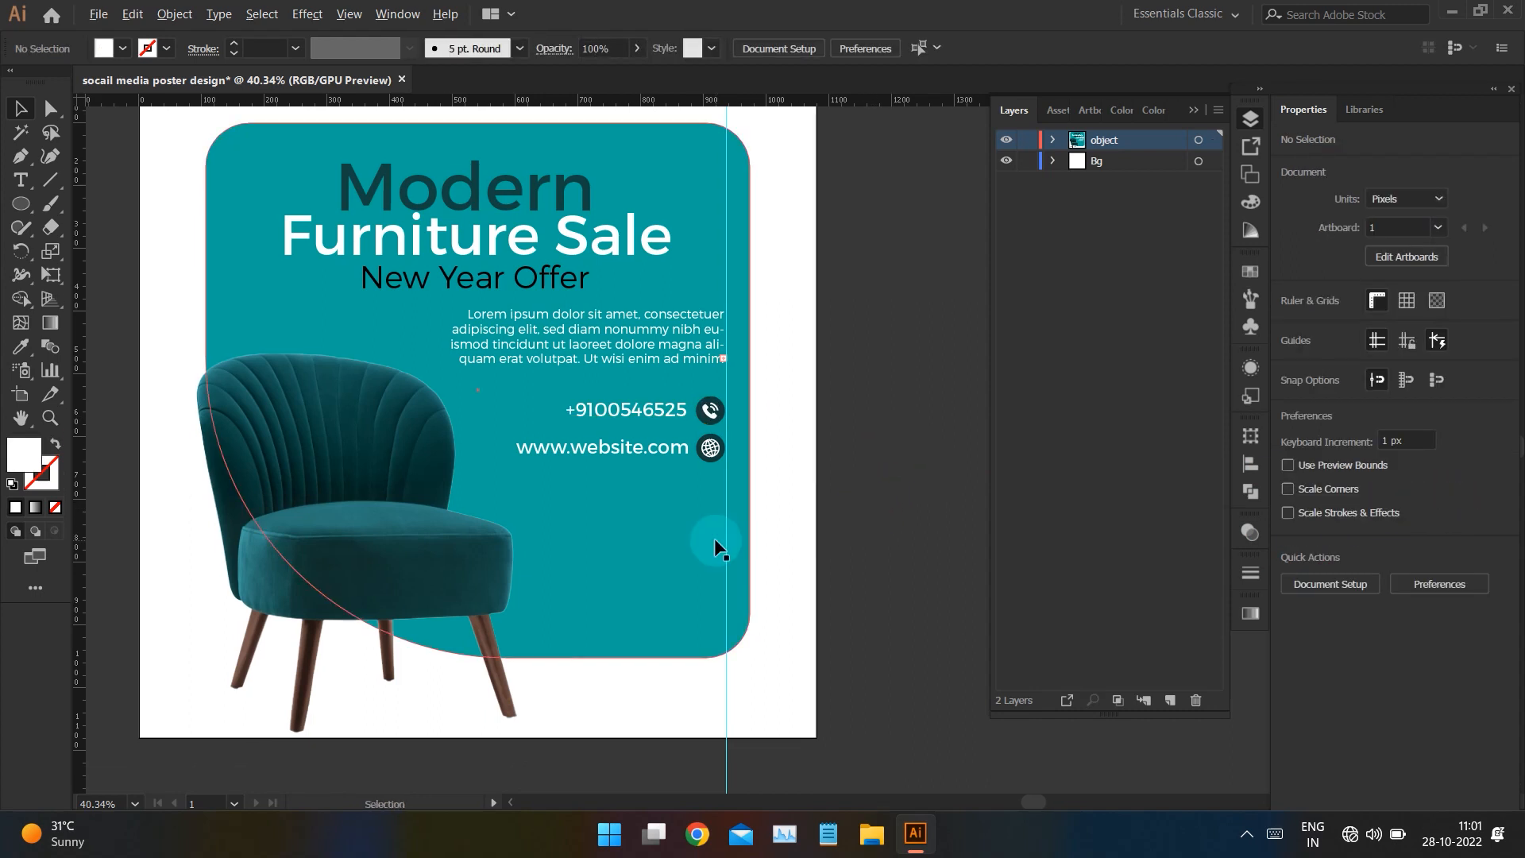
scroll(971, 540, down, 2)
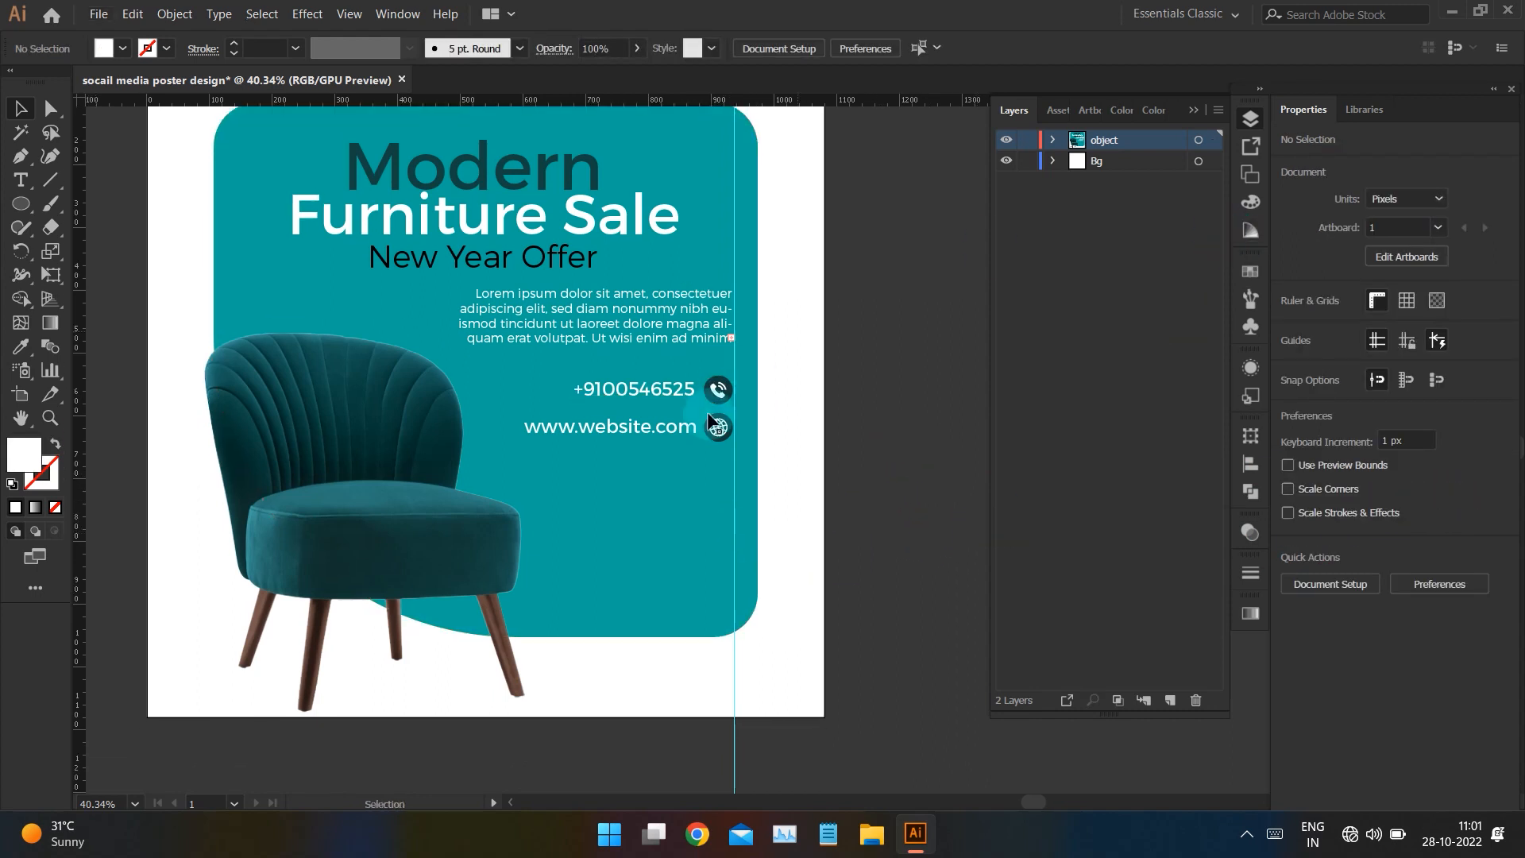
Draw a rectangle about 291 × 95 px over the teal shape's lower right corner and pull its left edge down into a slanted band.
drag(24, 210, 85, 201)
drag(806, 382, 793, 625)
click(50, 107)
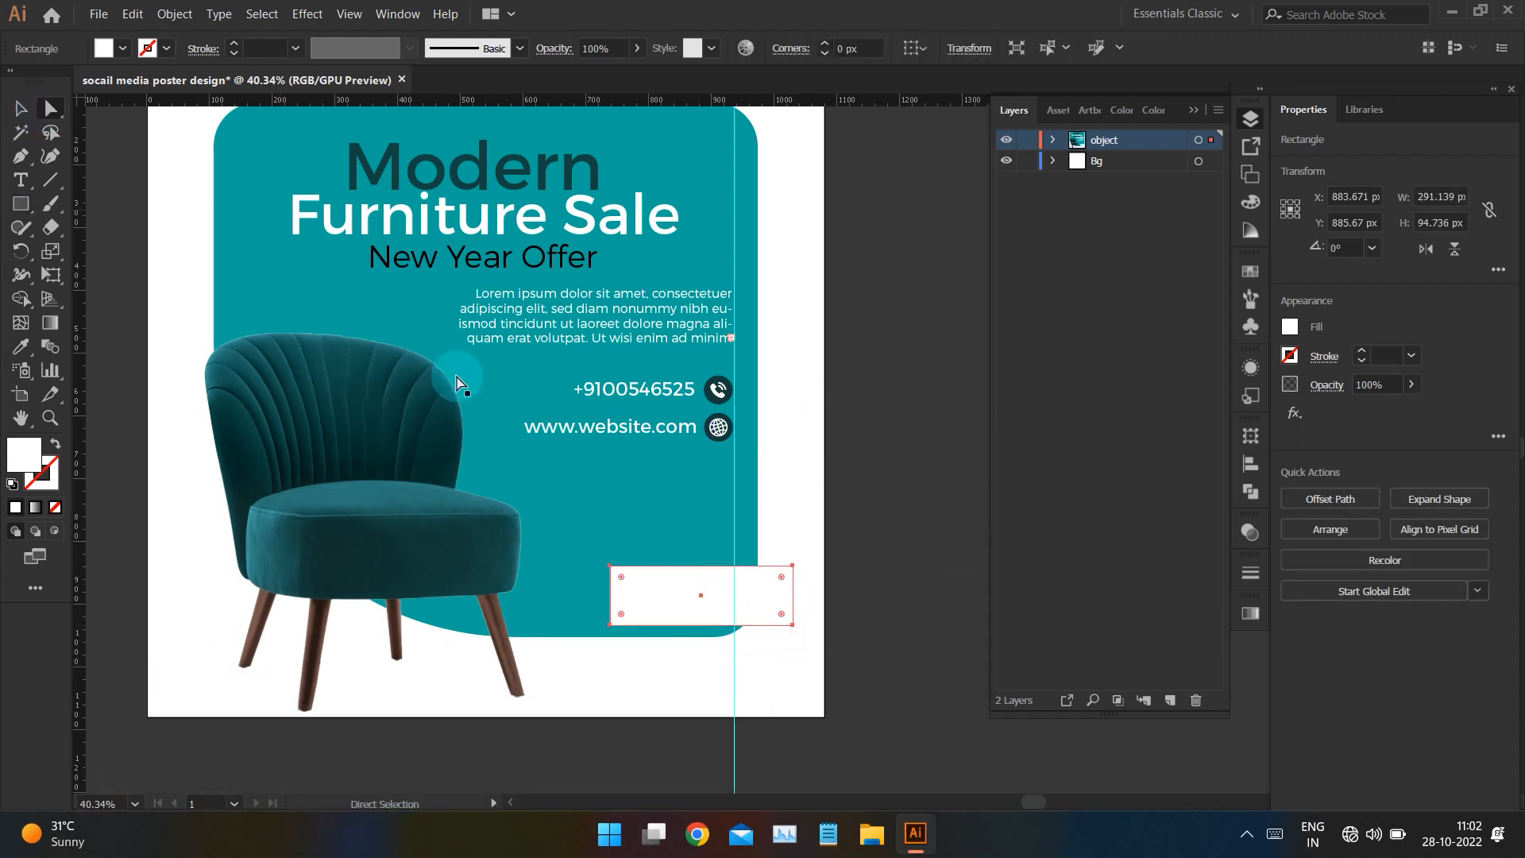
scroll(616, 599, up, 3)
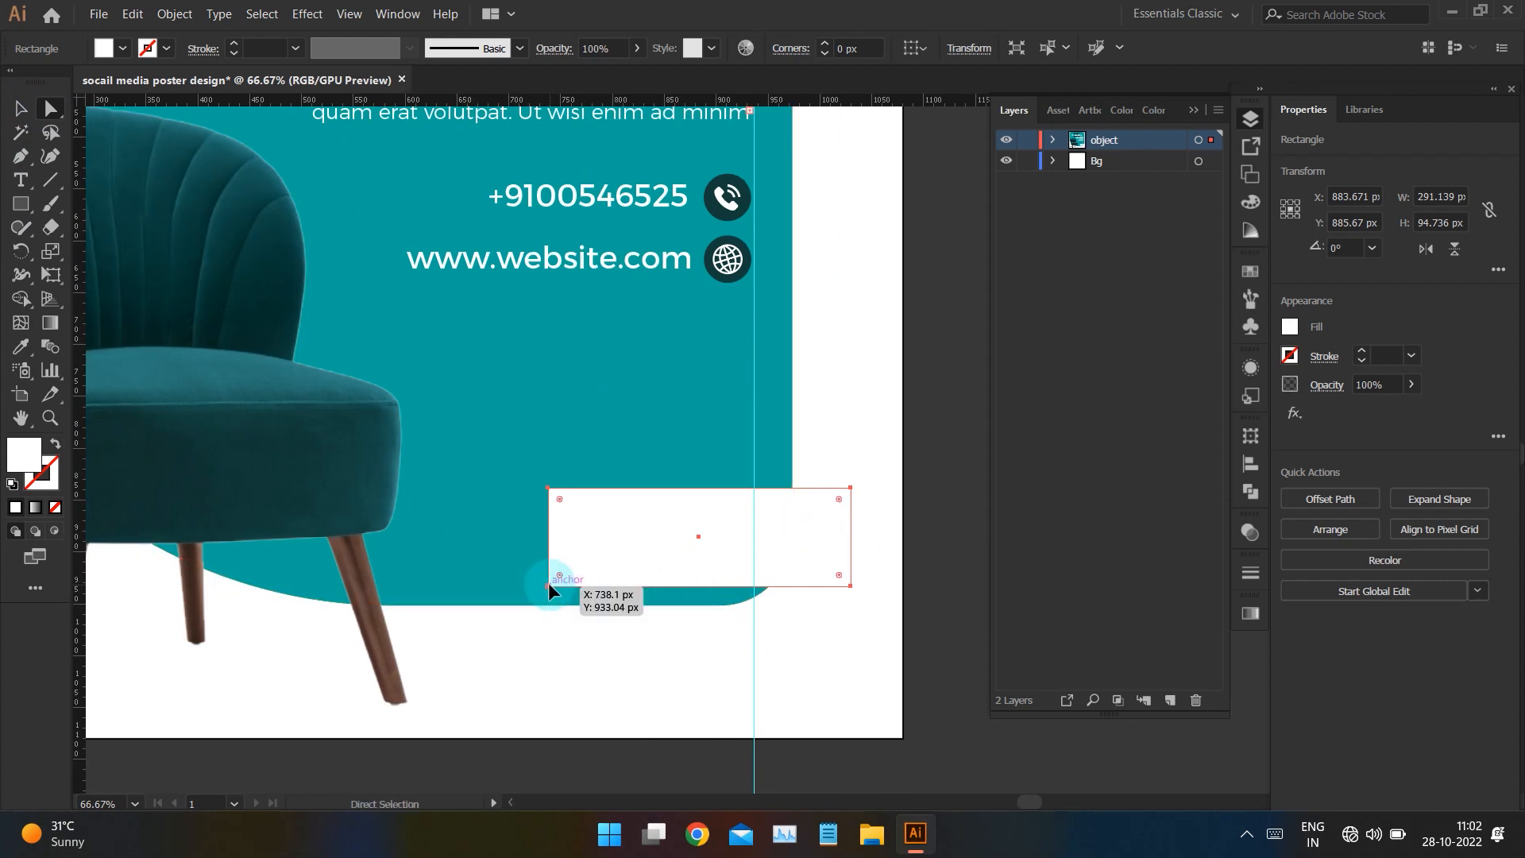
drag(548, 491, 548, 592)
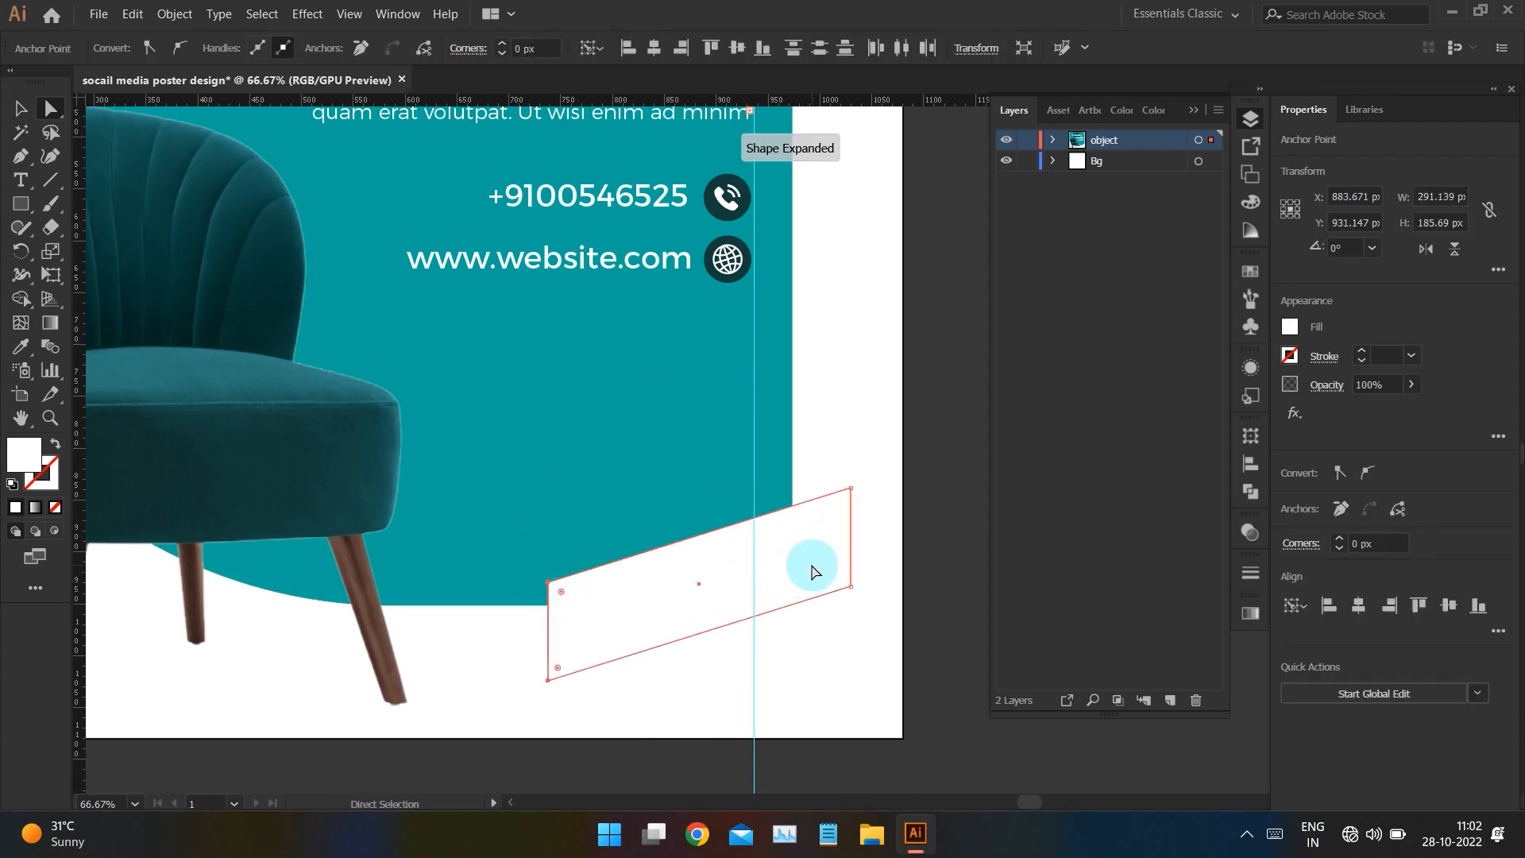
click(21, 107)
click(898, 429)
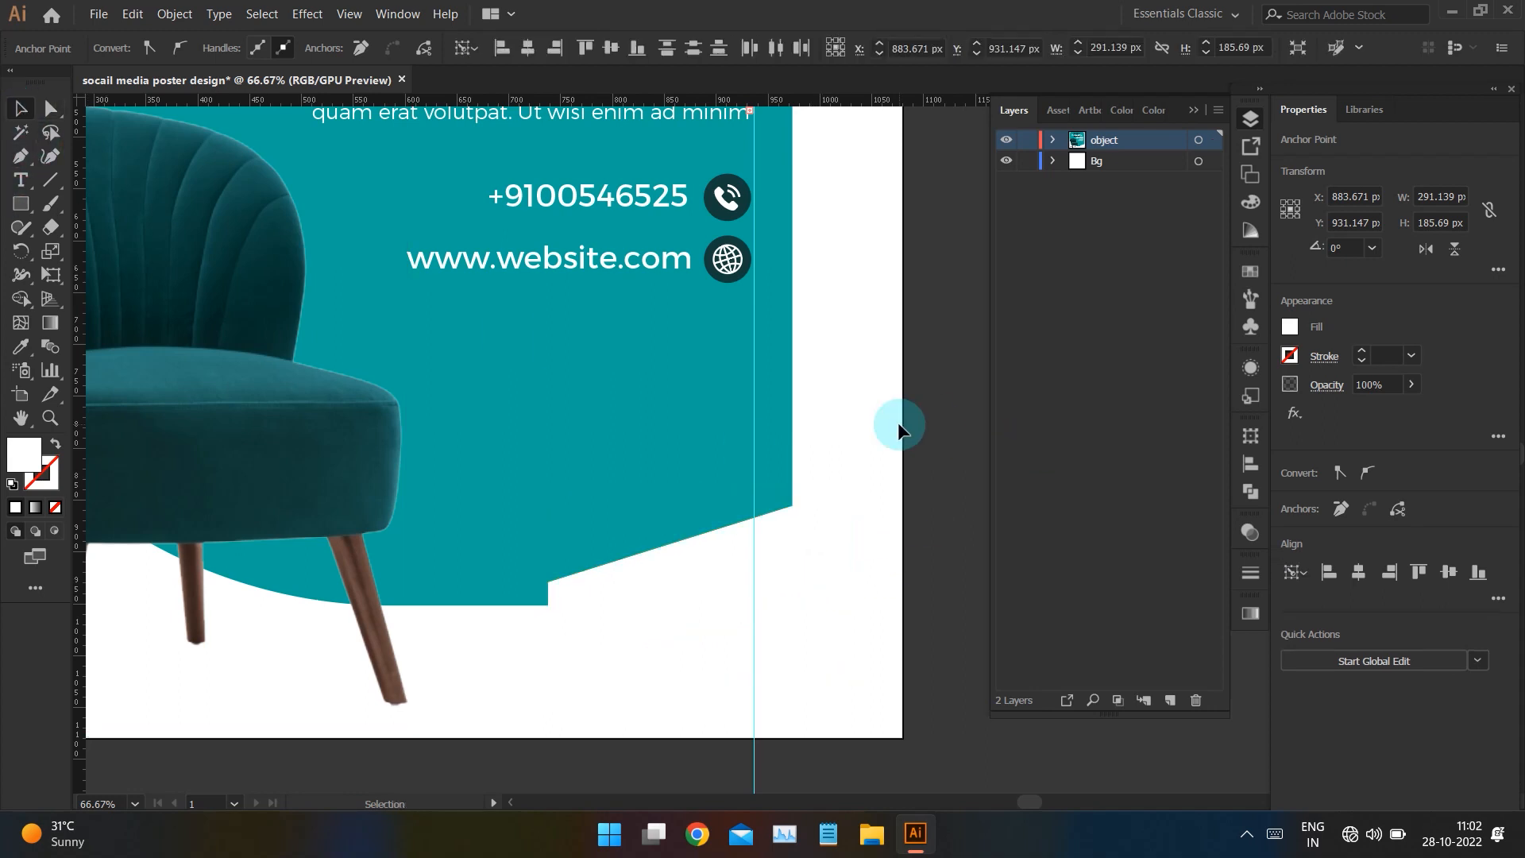
Fill the slanted band with a dark teal sampled from the chair's seat using the Eyedropper.
scroll(899, 429, down, 2)
click(776, 525)
key(i)
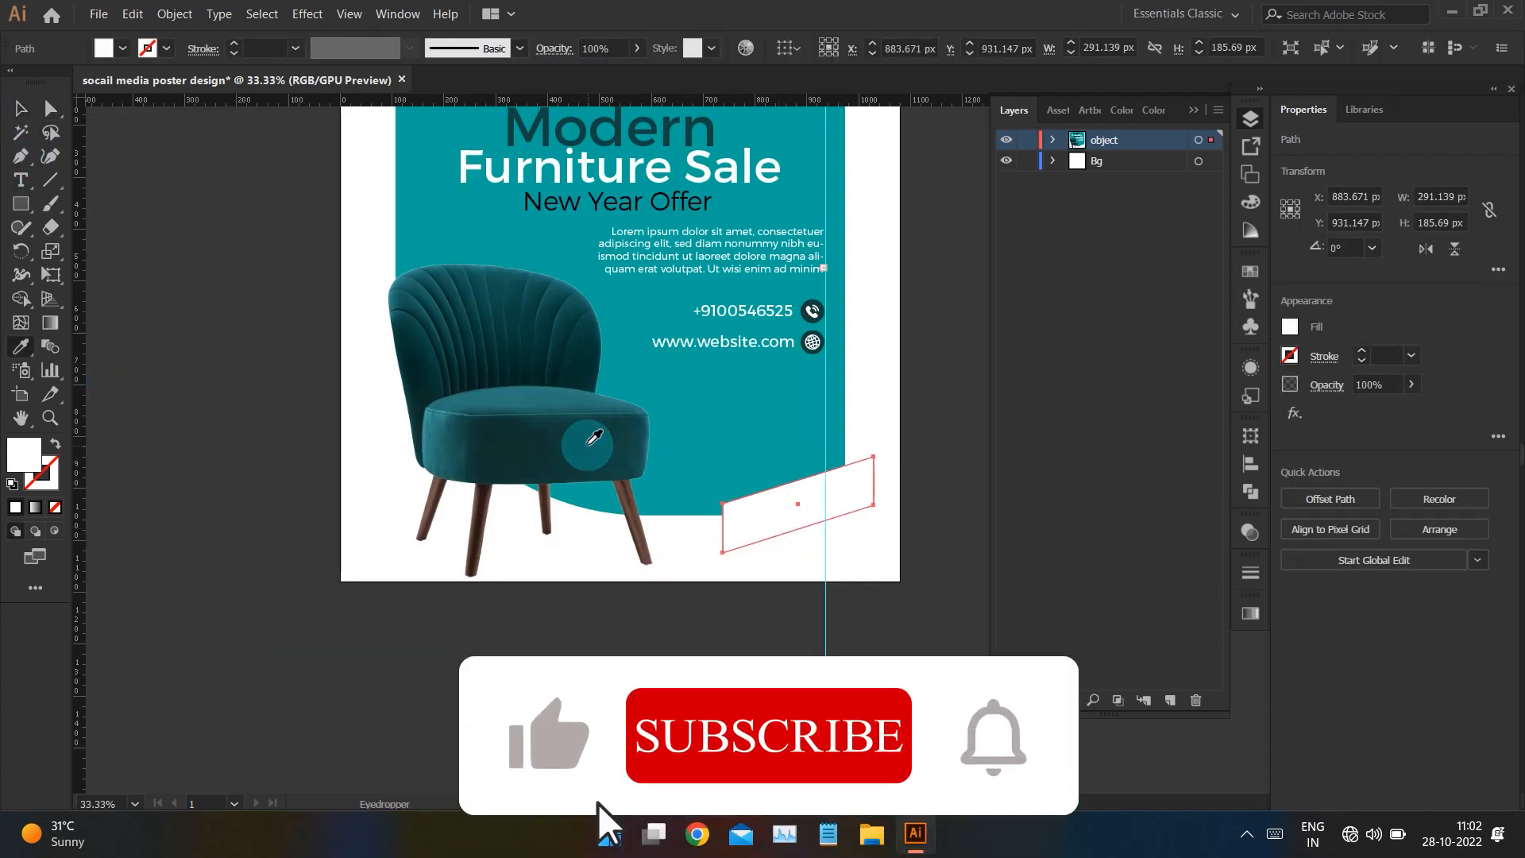
click(598, 438)
key(v)
click(880, 663)
Enlarge the dark slanted band slightly and proportionally around its centre.
drag(880, 663, 821, 685)
click(704, 483)
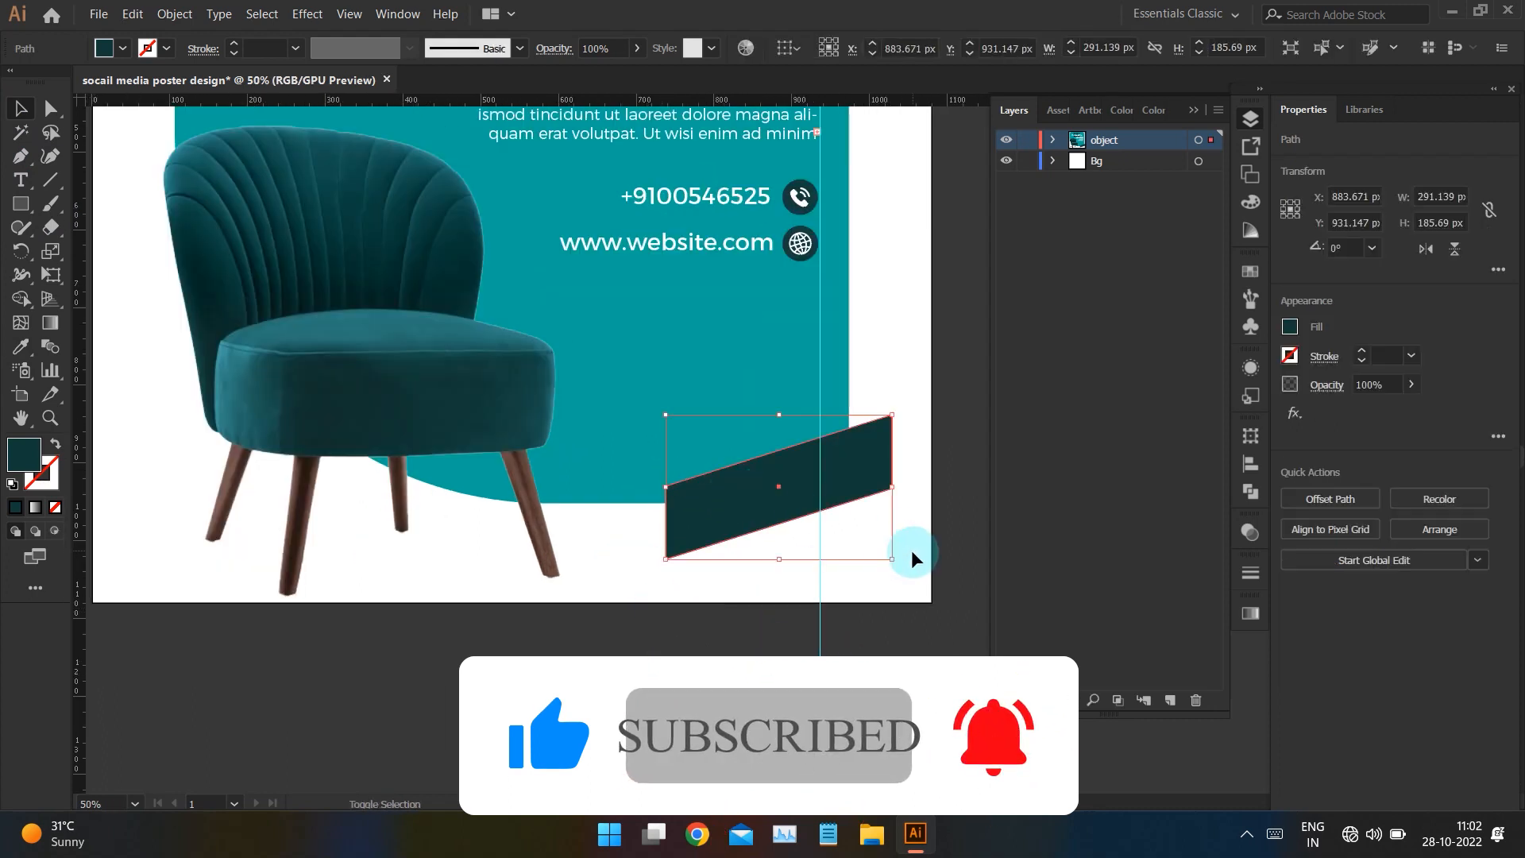
drag(893, 559, 915, 571)
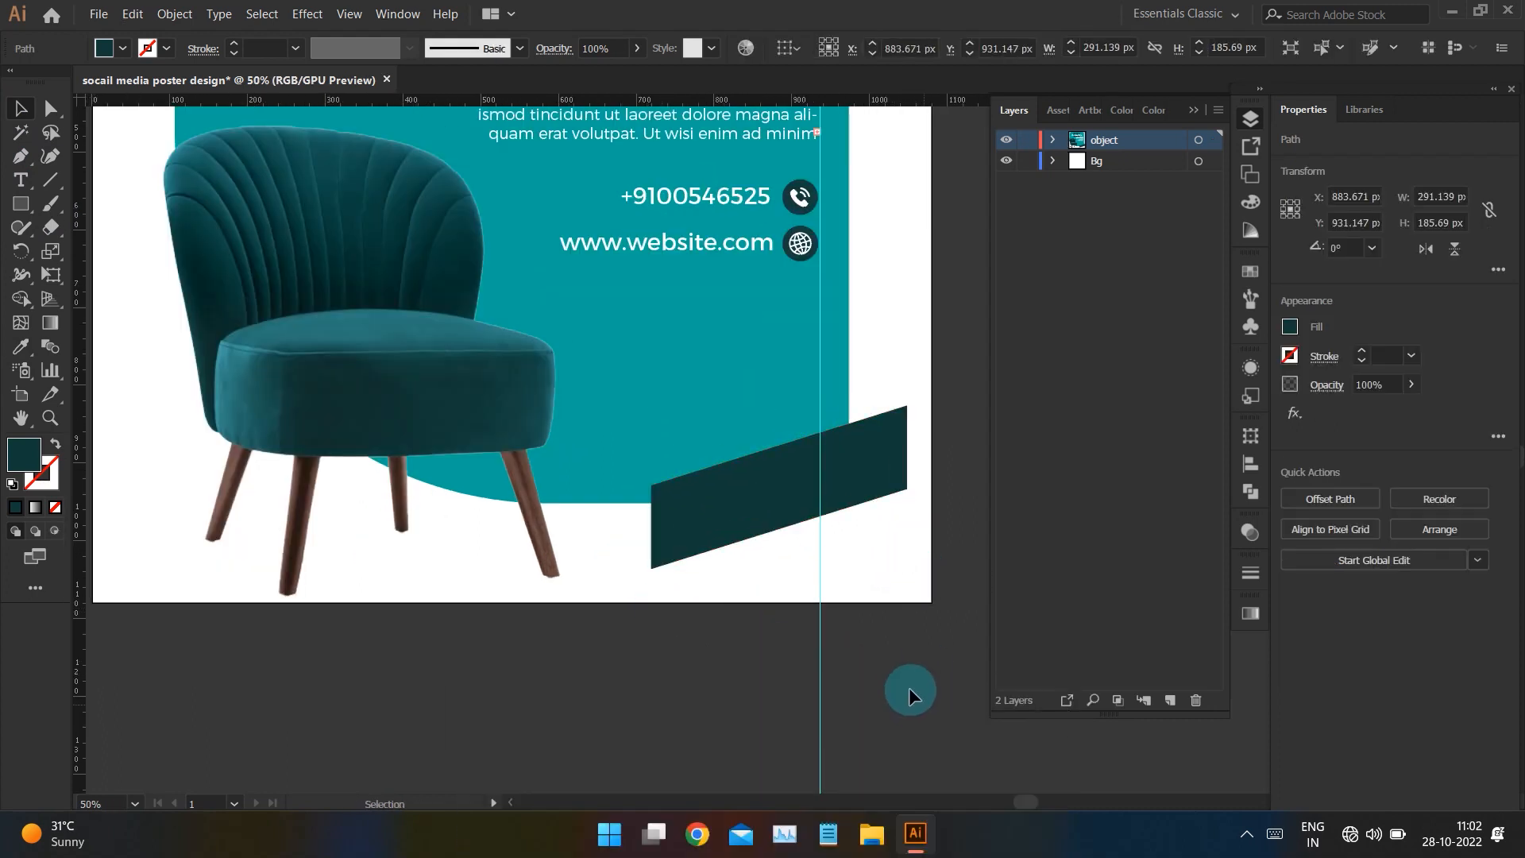
click(919, 694)
Draw a circle about 124 px wide over the band's upper left end and apply the default white fill and black stroke.
drag(917, 693, 874, 729)
drag(20, 204, 119, 252)
mouse_move(621, 429)
mouse_down()
mouse_move(699, 486)
mouse_move(716, 523)
mouse_up()
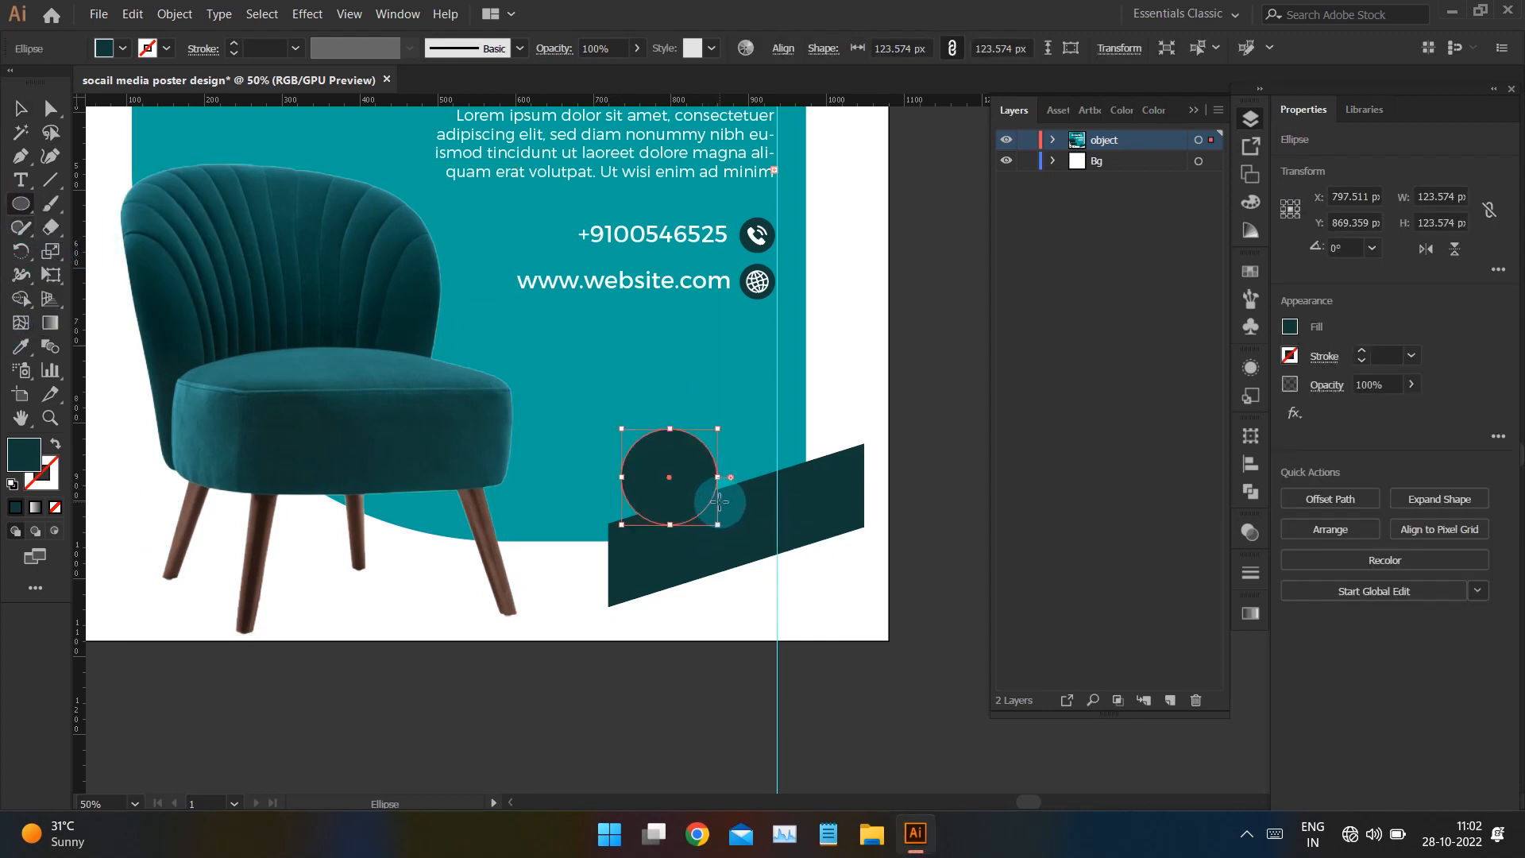
key(d)
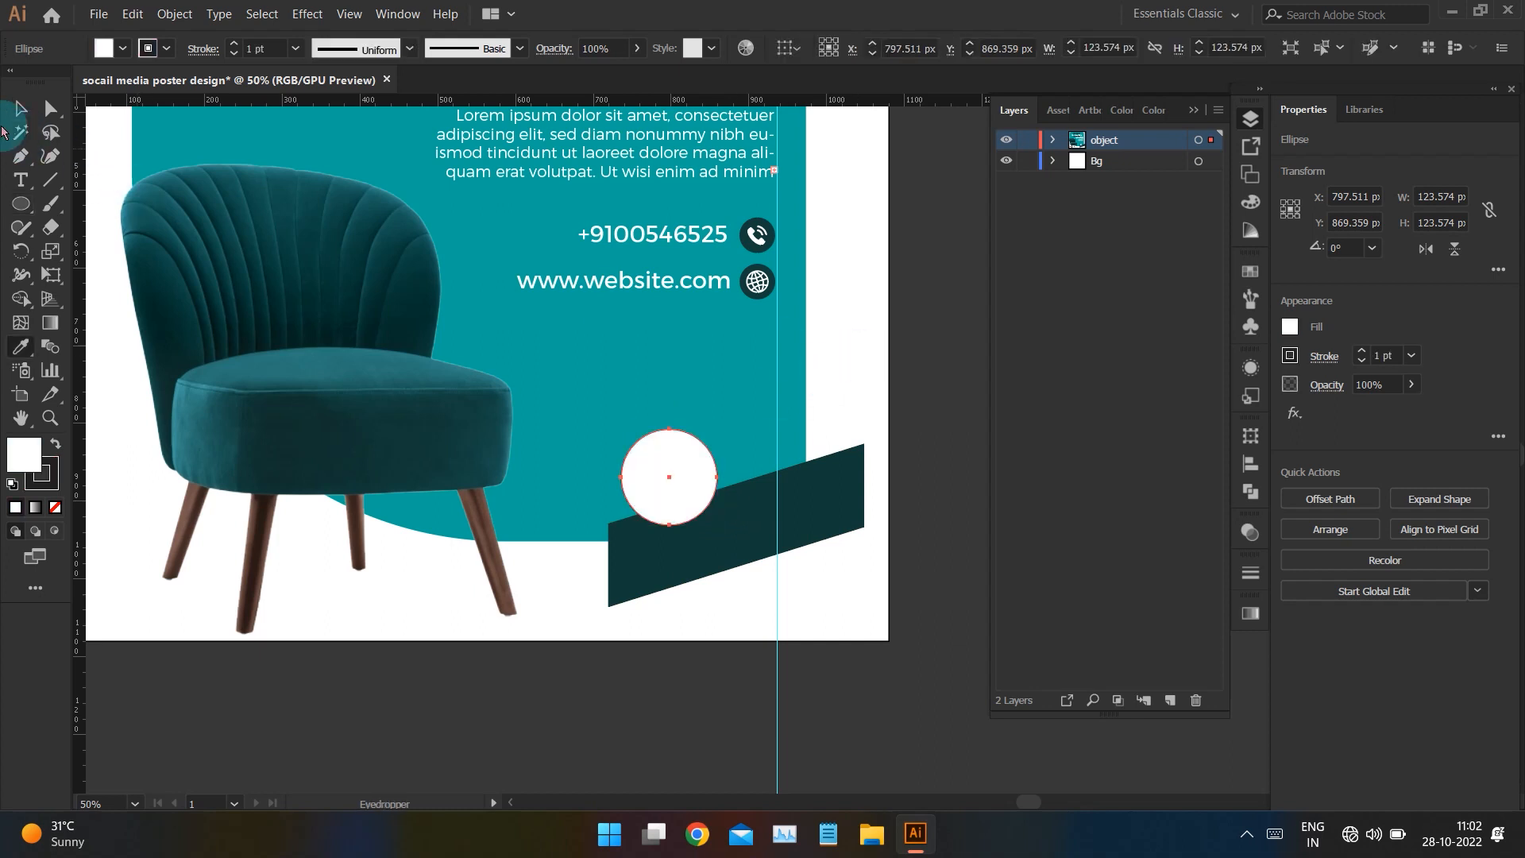
Give the white circle a dark blue stroke with a weight of 3 pt.
click(165, 51)
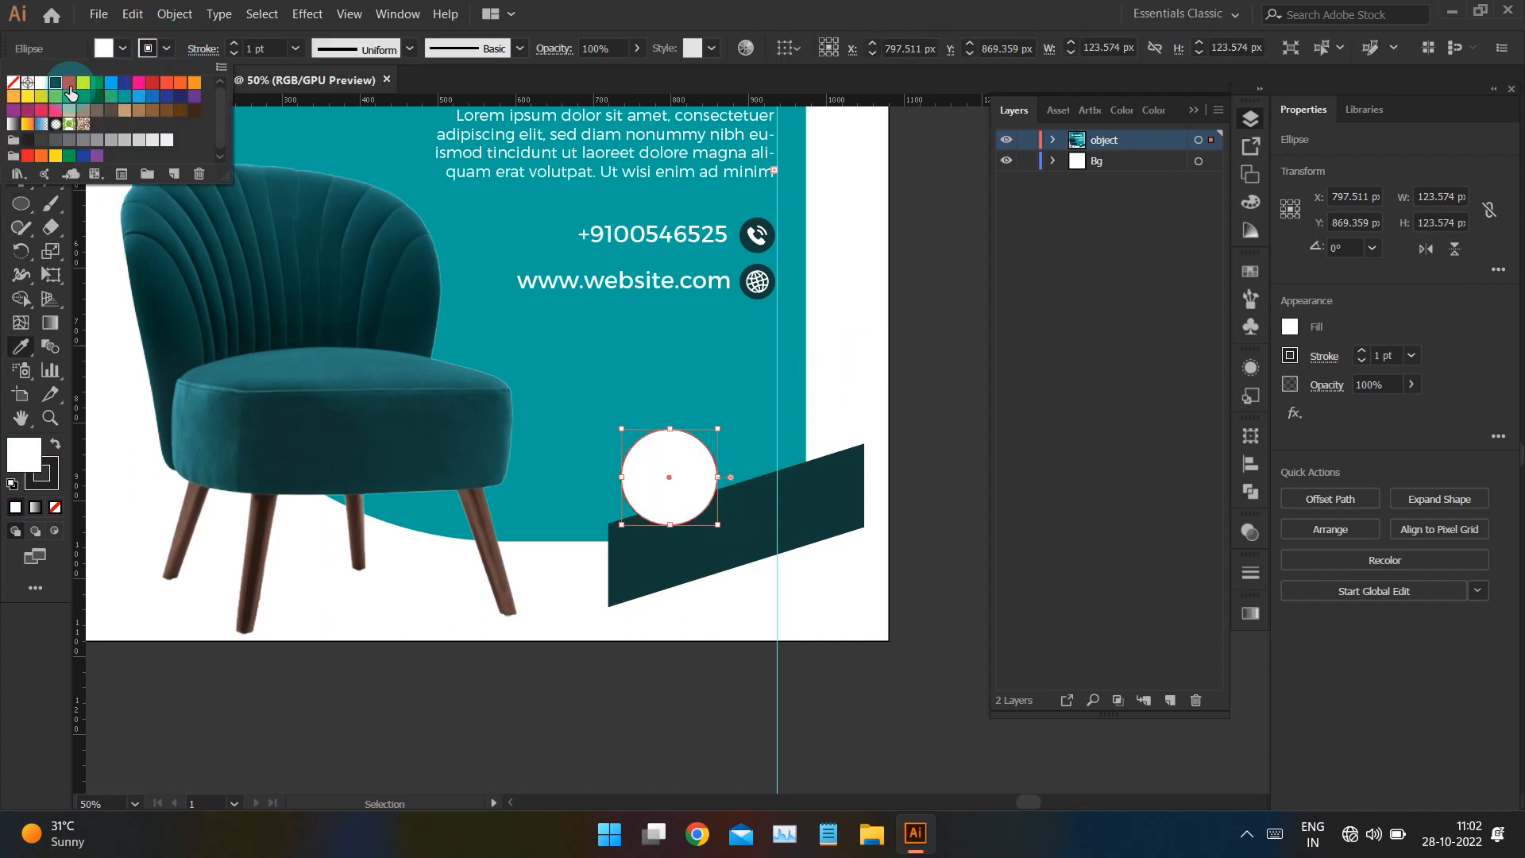
click(180, 96)
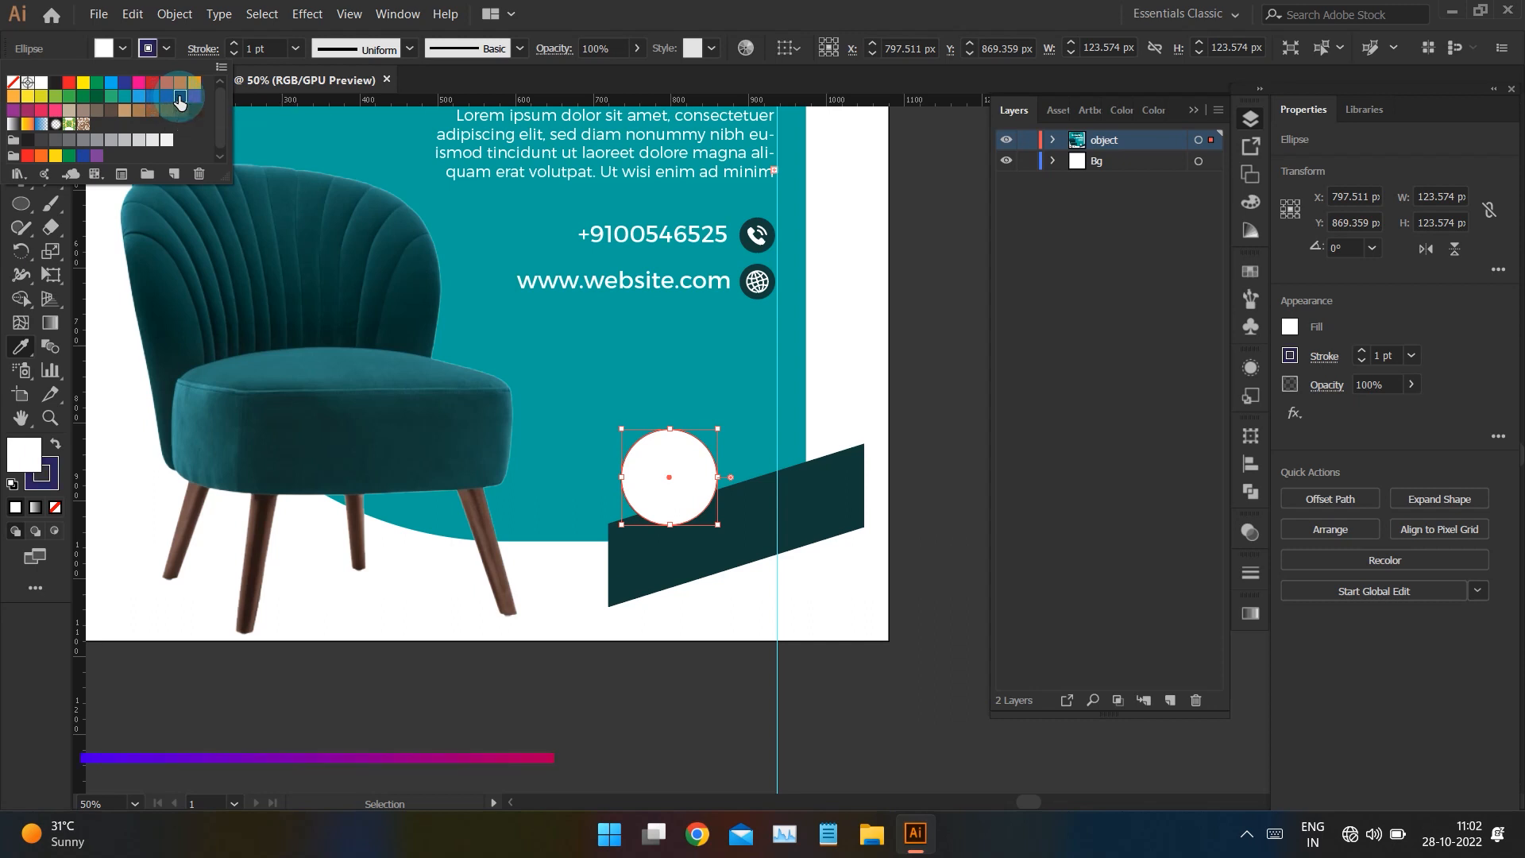
click(234, 43)
click(234, 43)
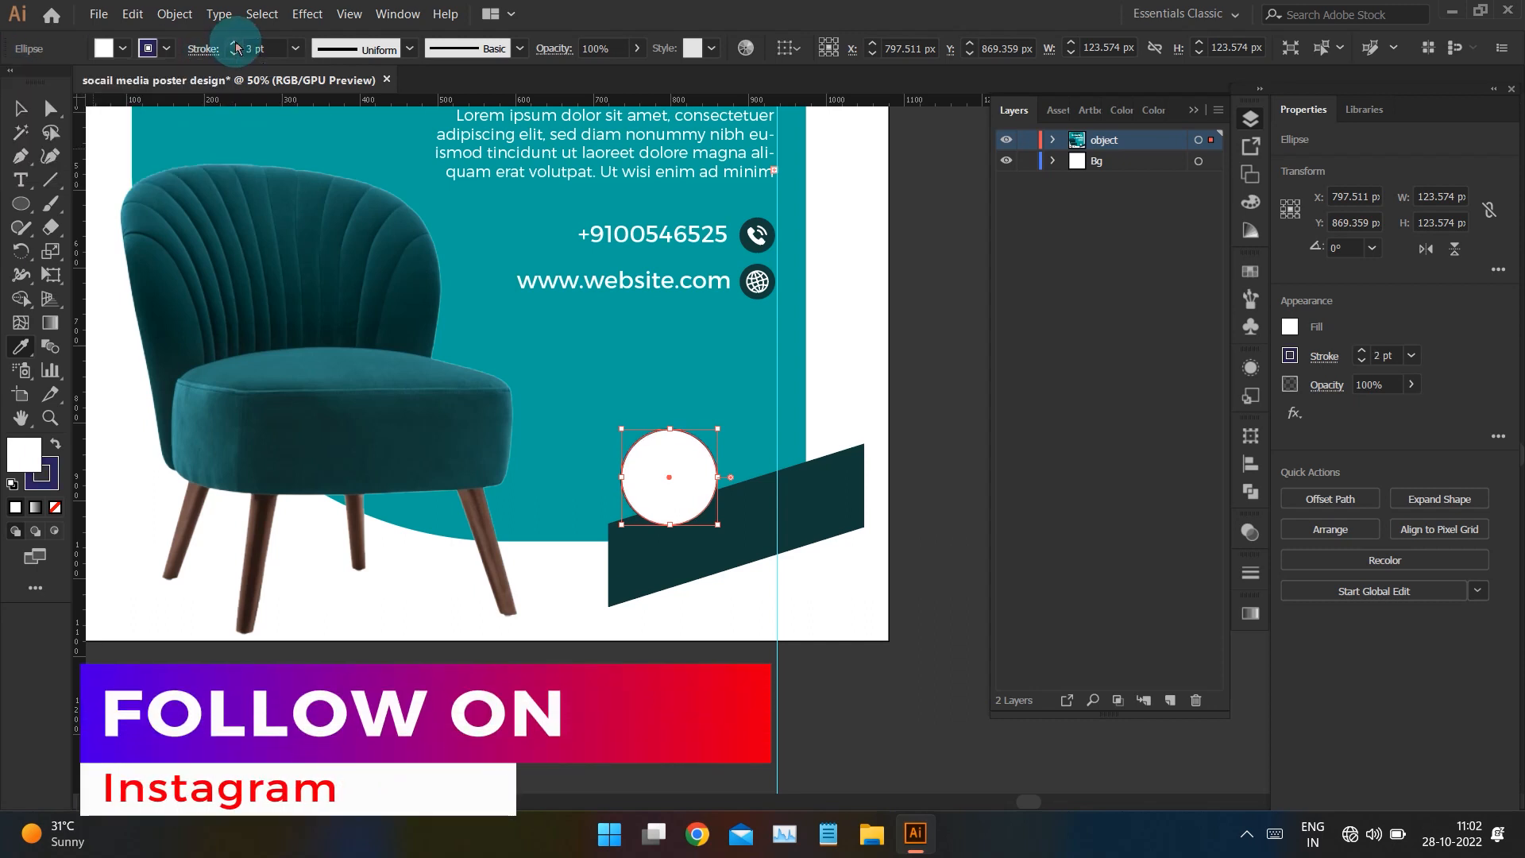
click(234, 43)
key(v)
click(894, 504)
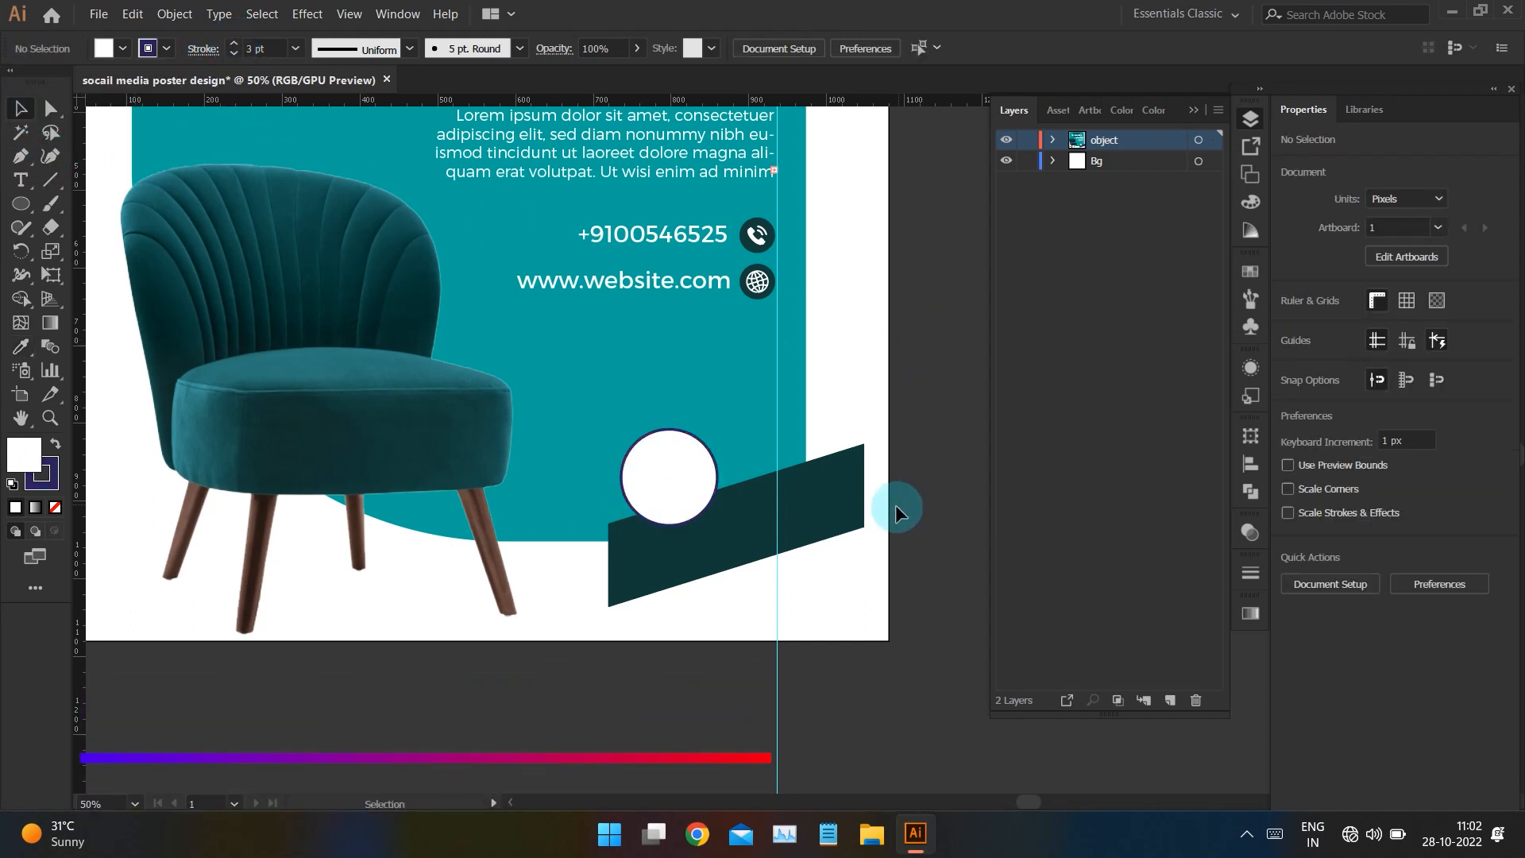
Add a two-line text reading "50% off" on the empty canvas beside the artboard, near the circle.
click(20, 182)
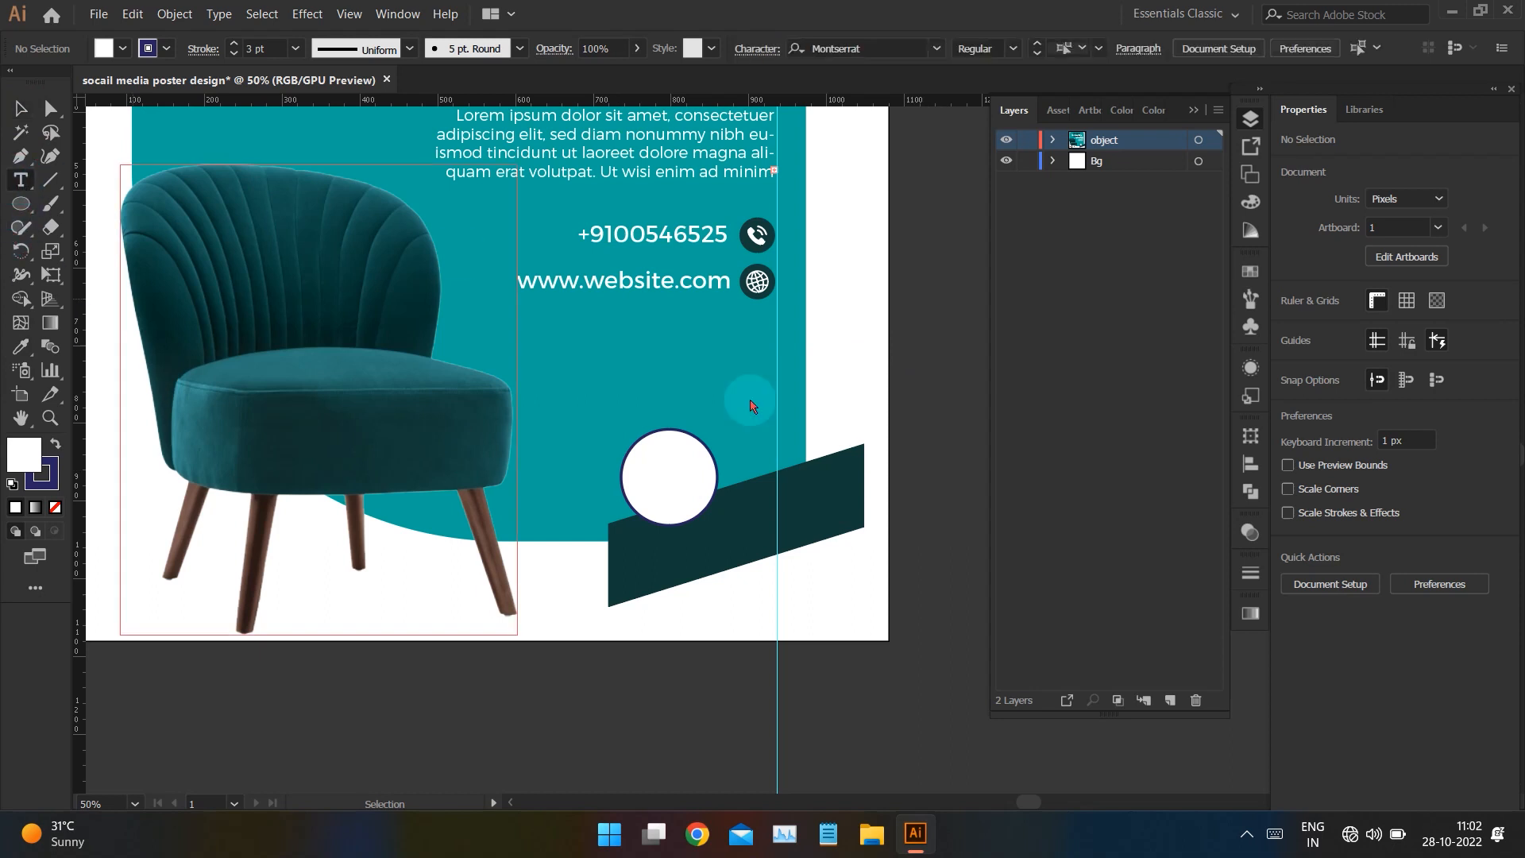
scroll(747, 397, right, 5)
click(818, 404)
text(50)
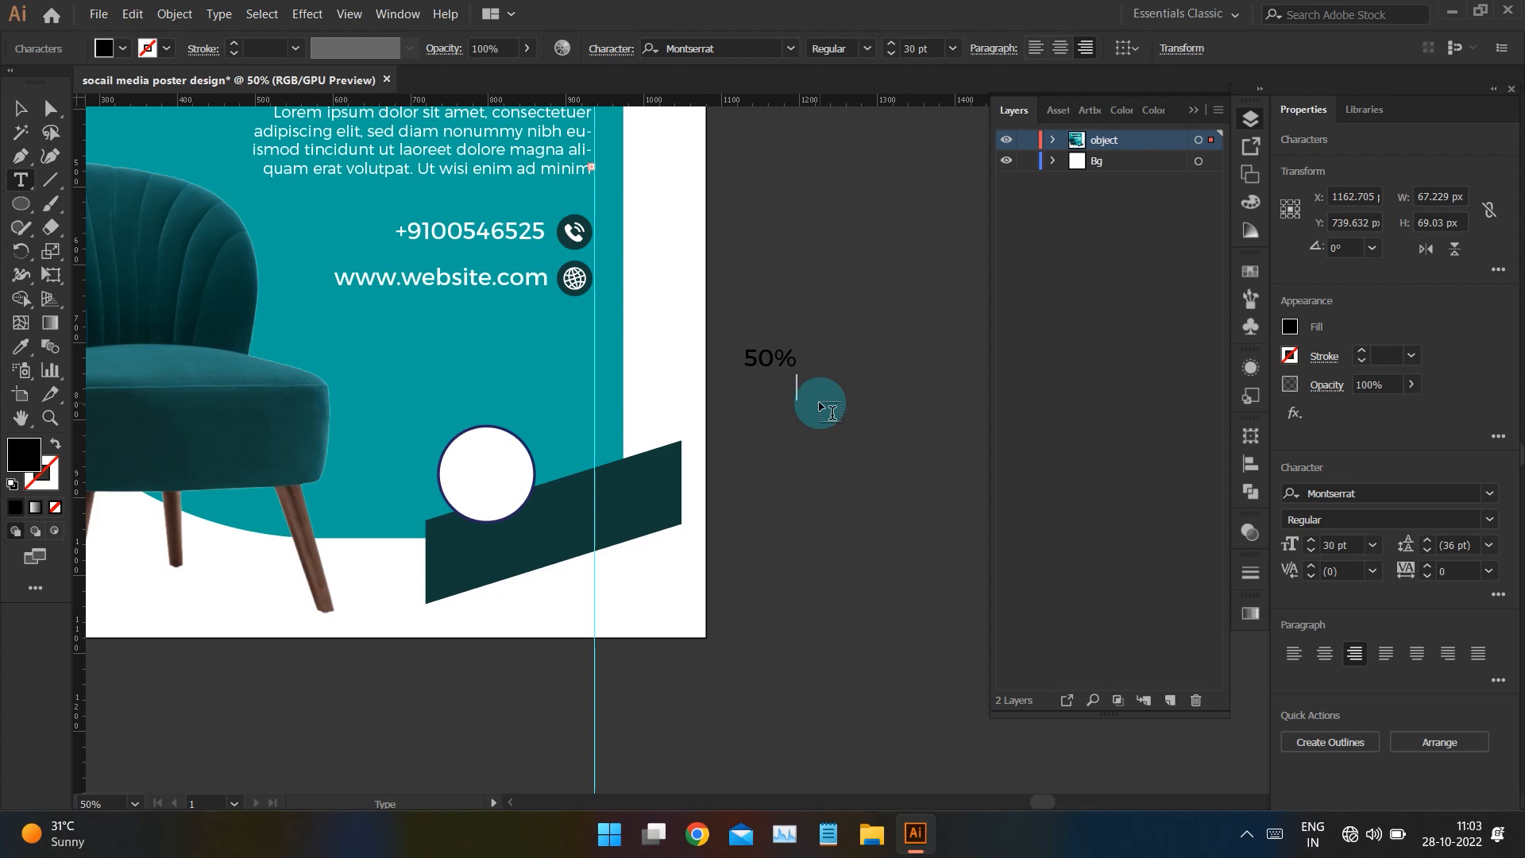
click(747, 358)
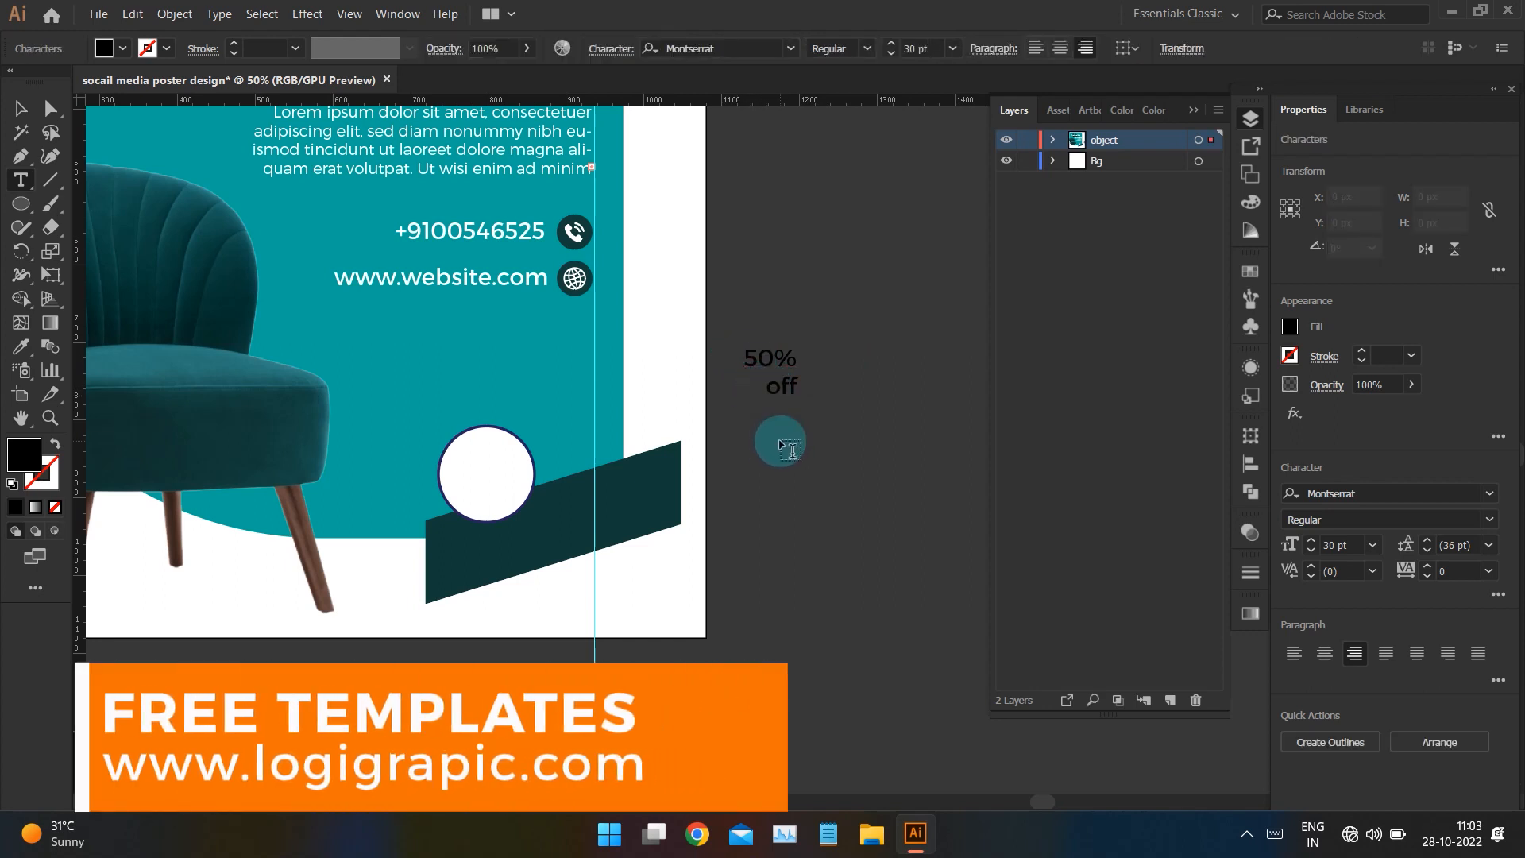
click(22, 109)
drag(788, 383, 832, 458)
Change the word "off" in the discount text to uppercase.
double_click(812, 463)
key(BackSpace)
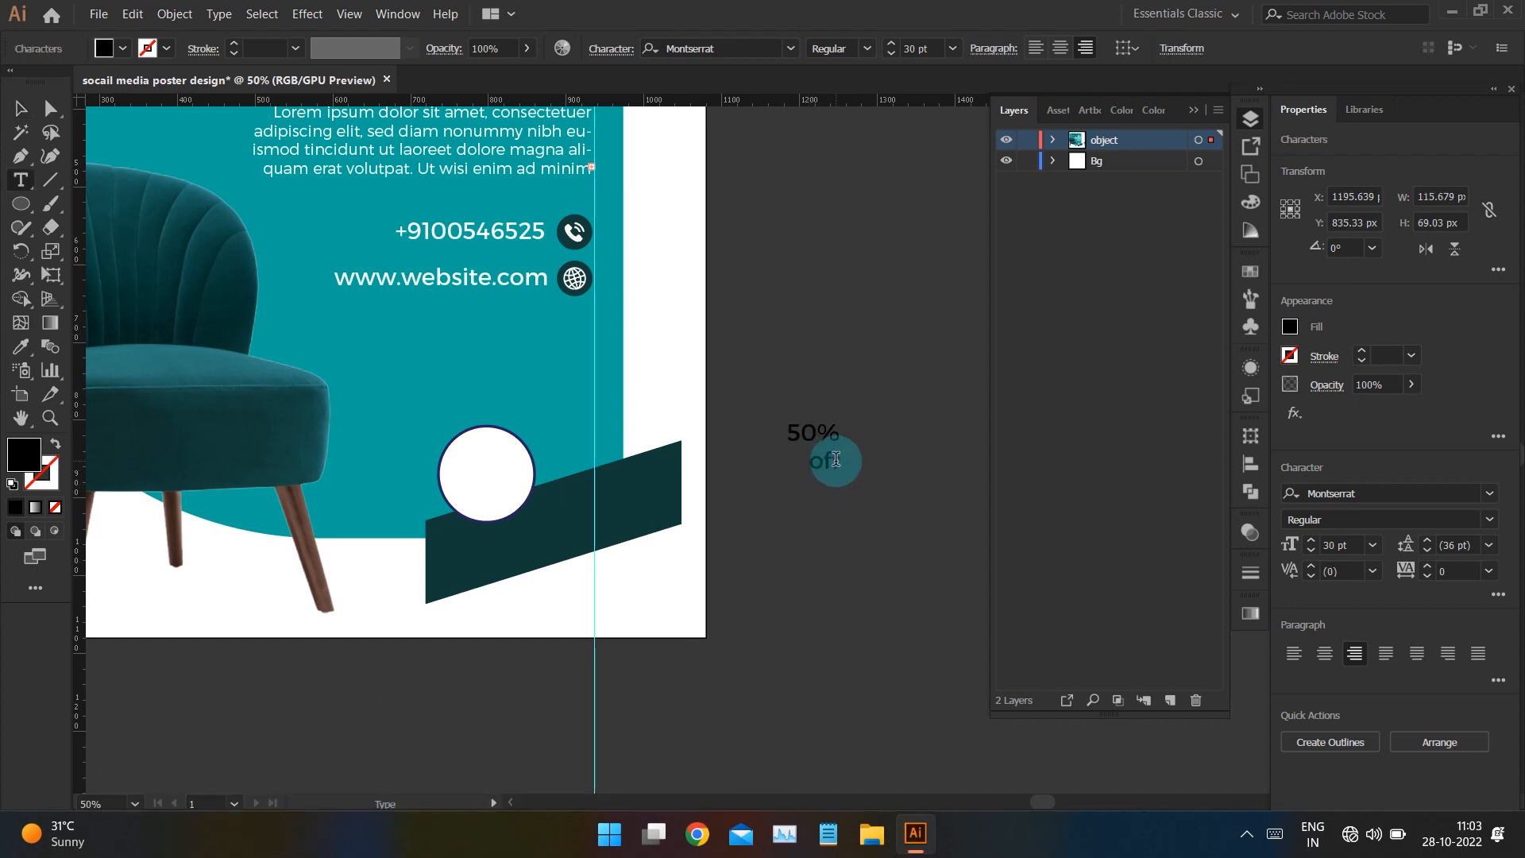
click(1375, 589)
click(219, 14)
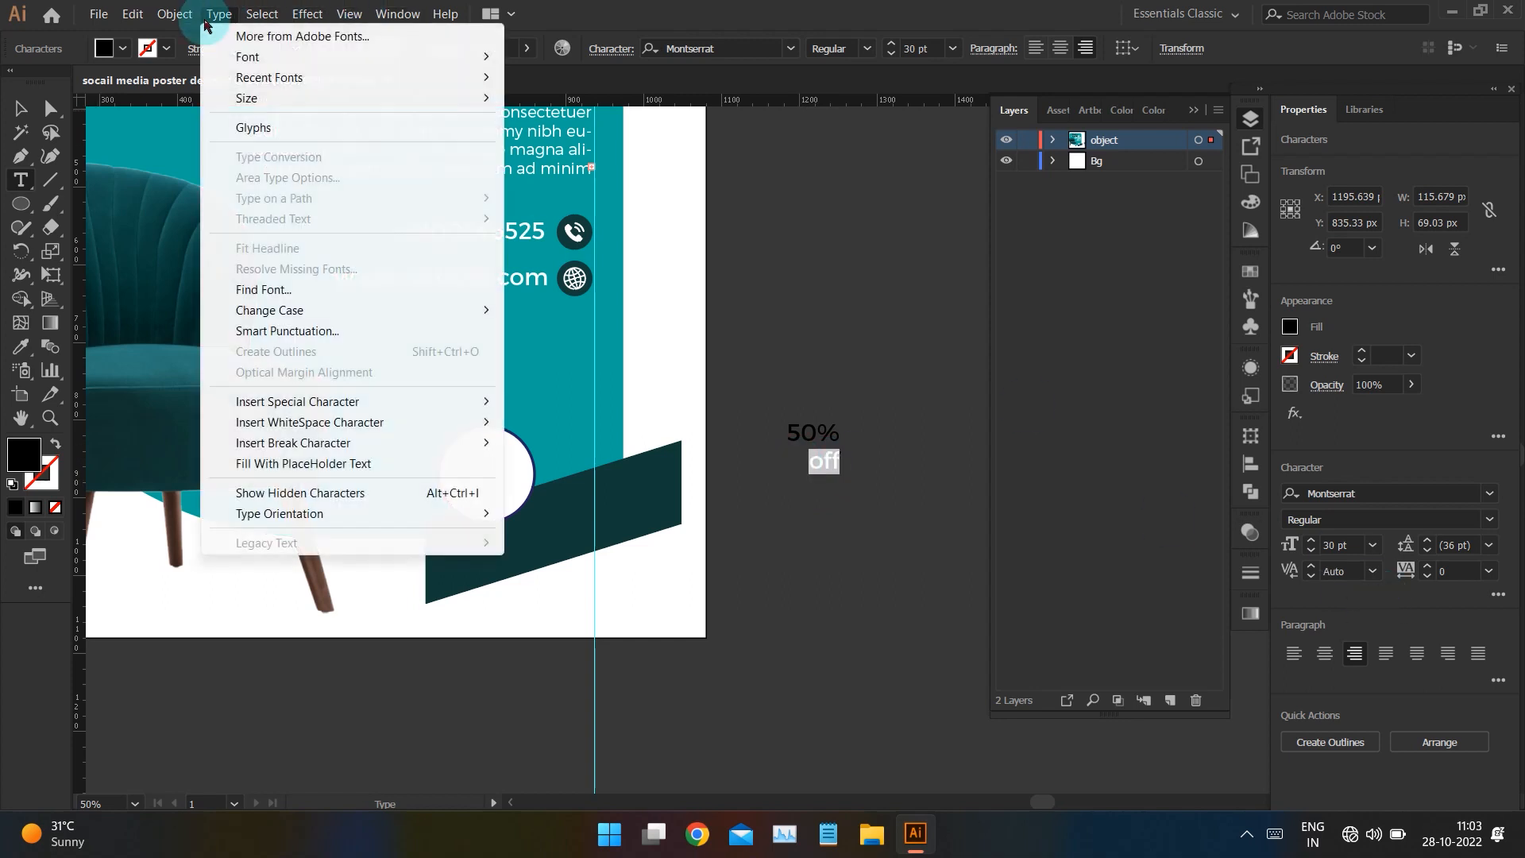
mouse_move(272, 306)
click(585, 306)
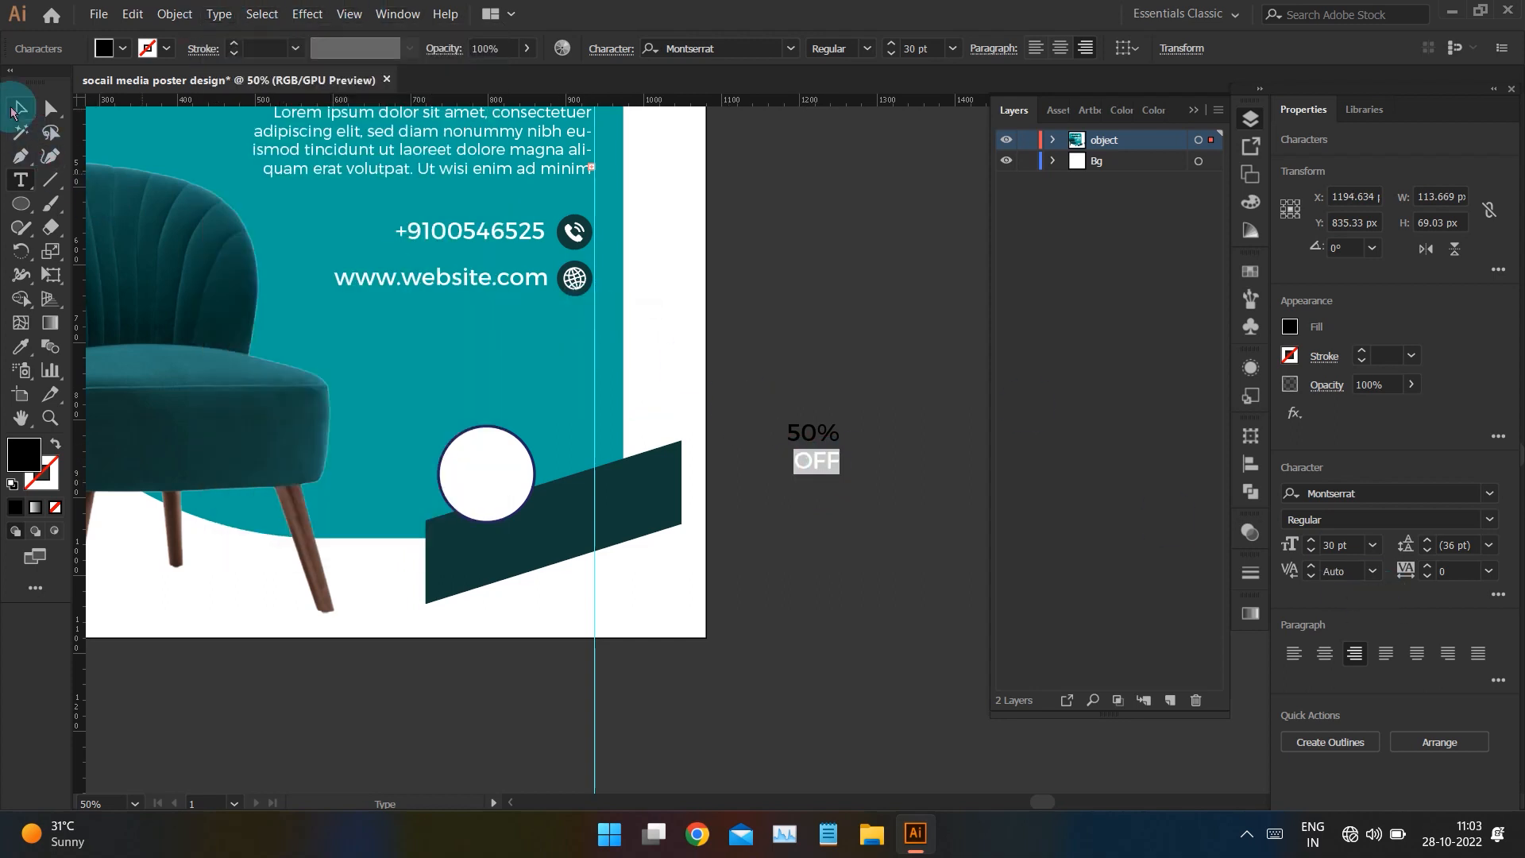
Move the 50% OFF text onto the white circle.
key(Escape)
drag(827, 441, 503, 474)
scroll(492, 528, up, 4)
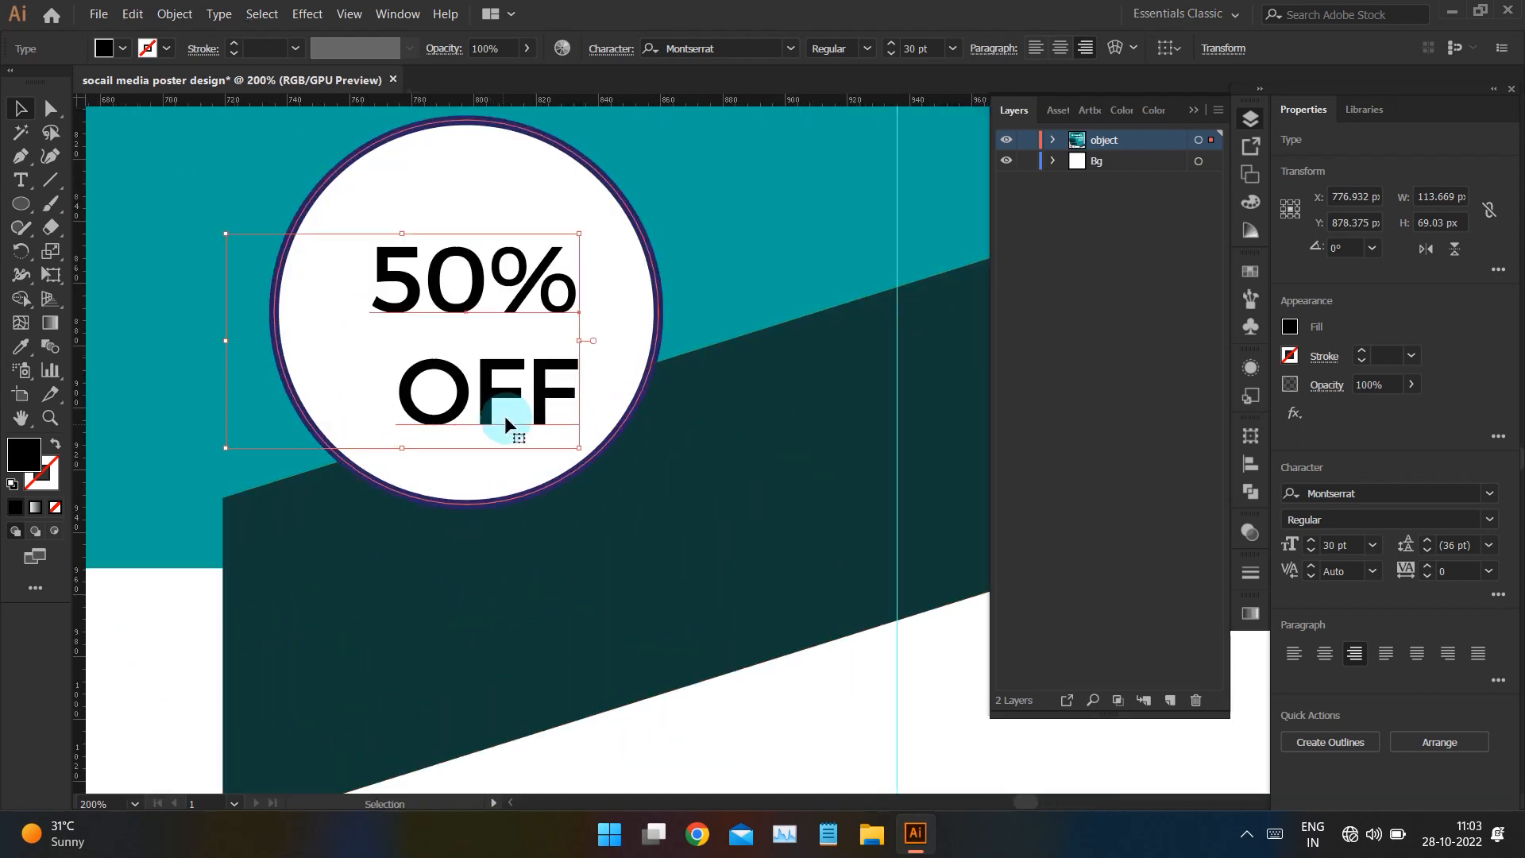
Set the 50% OFF text to Montserrat Semi Bold with 27 pt leading.
double_click(513, 304)
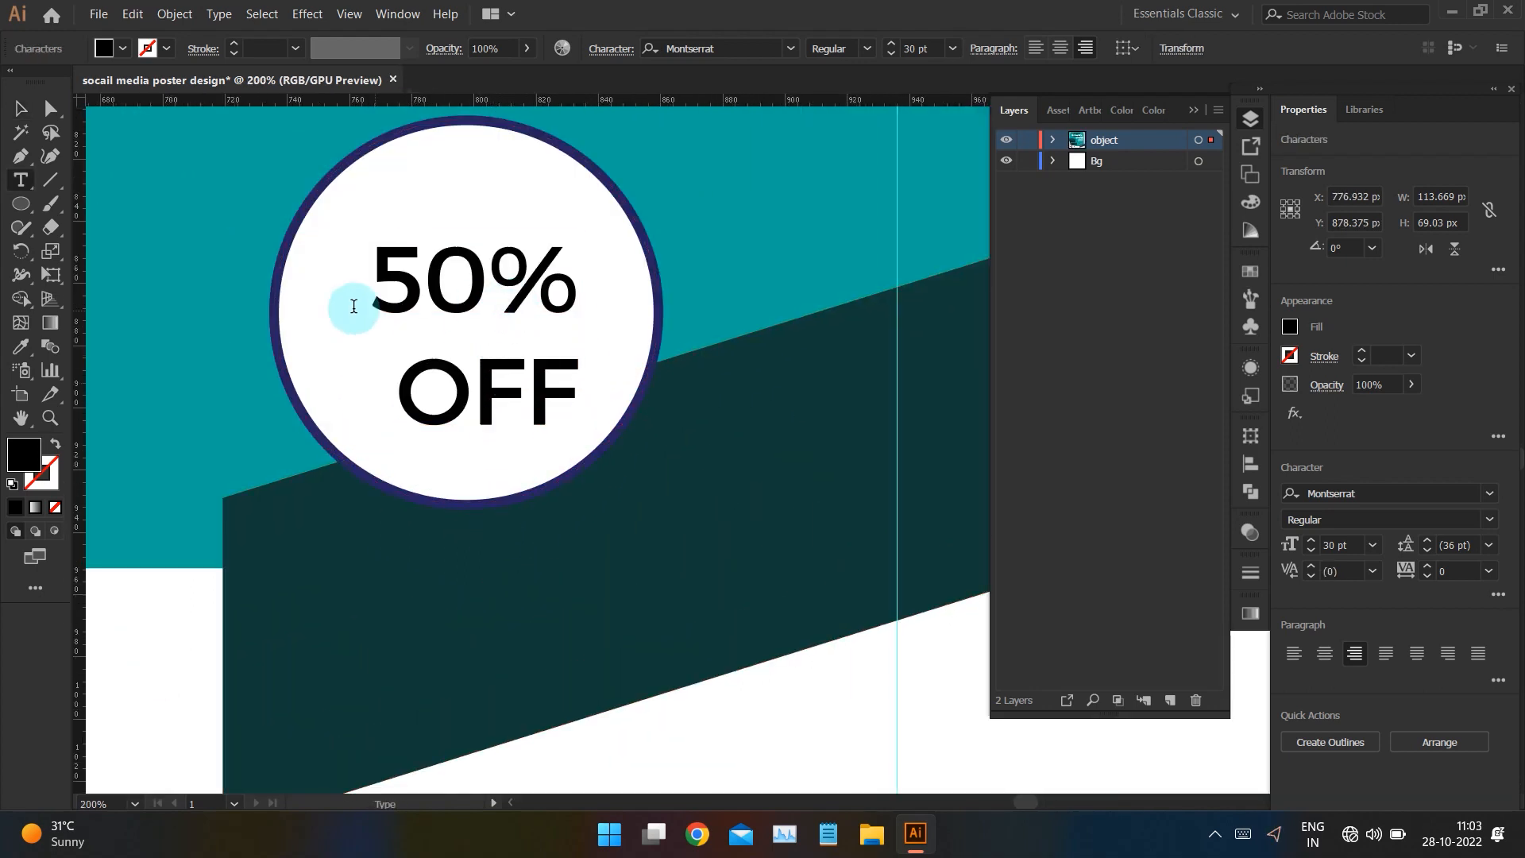
click(19, 109)
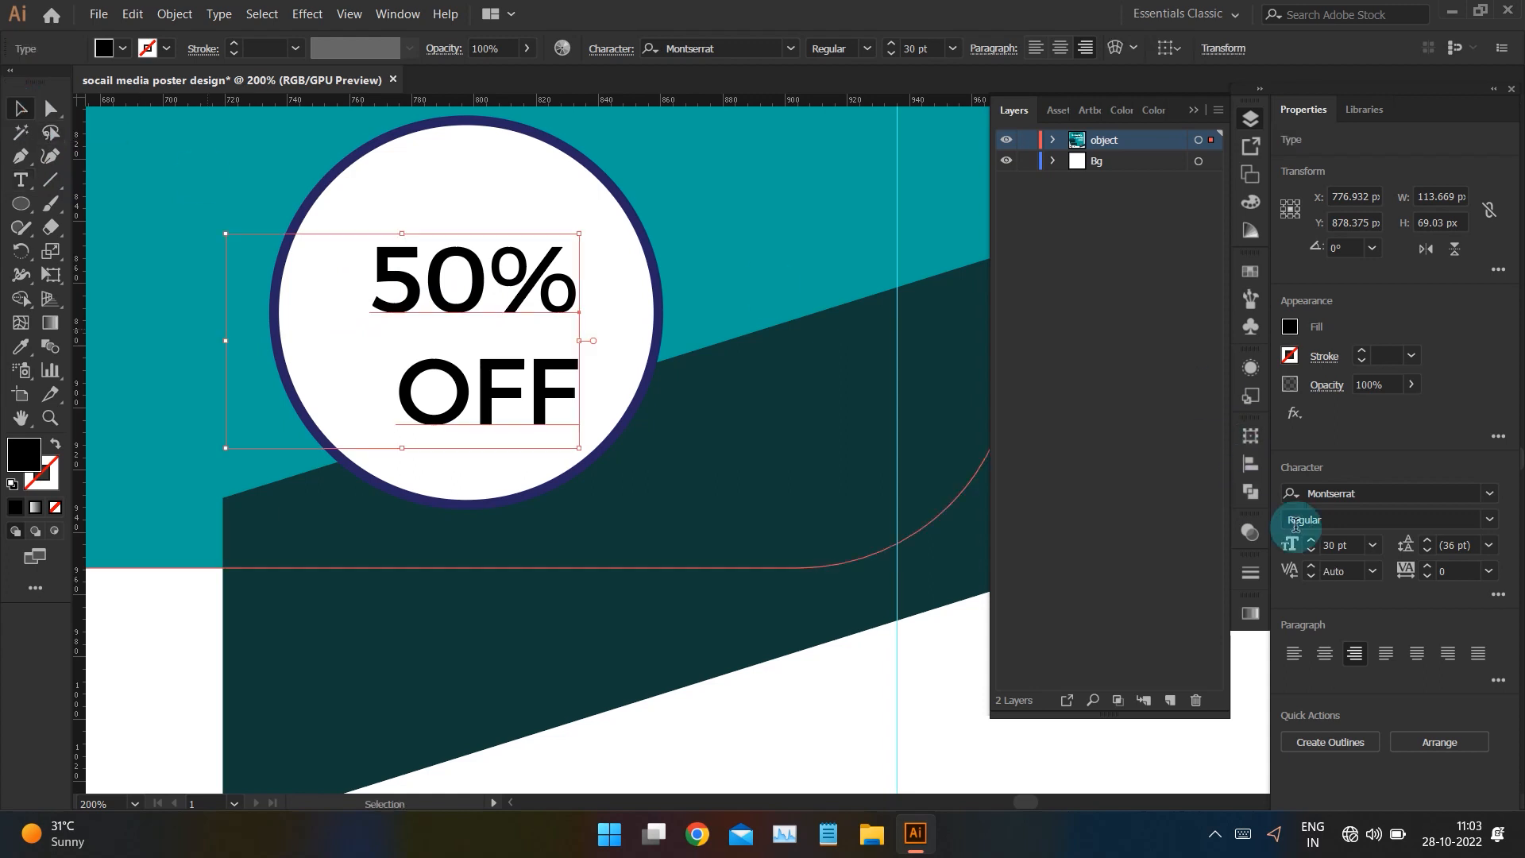
click(1490, 520)
click(1329, 627)
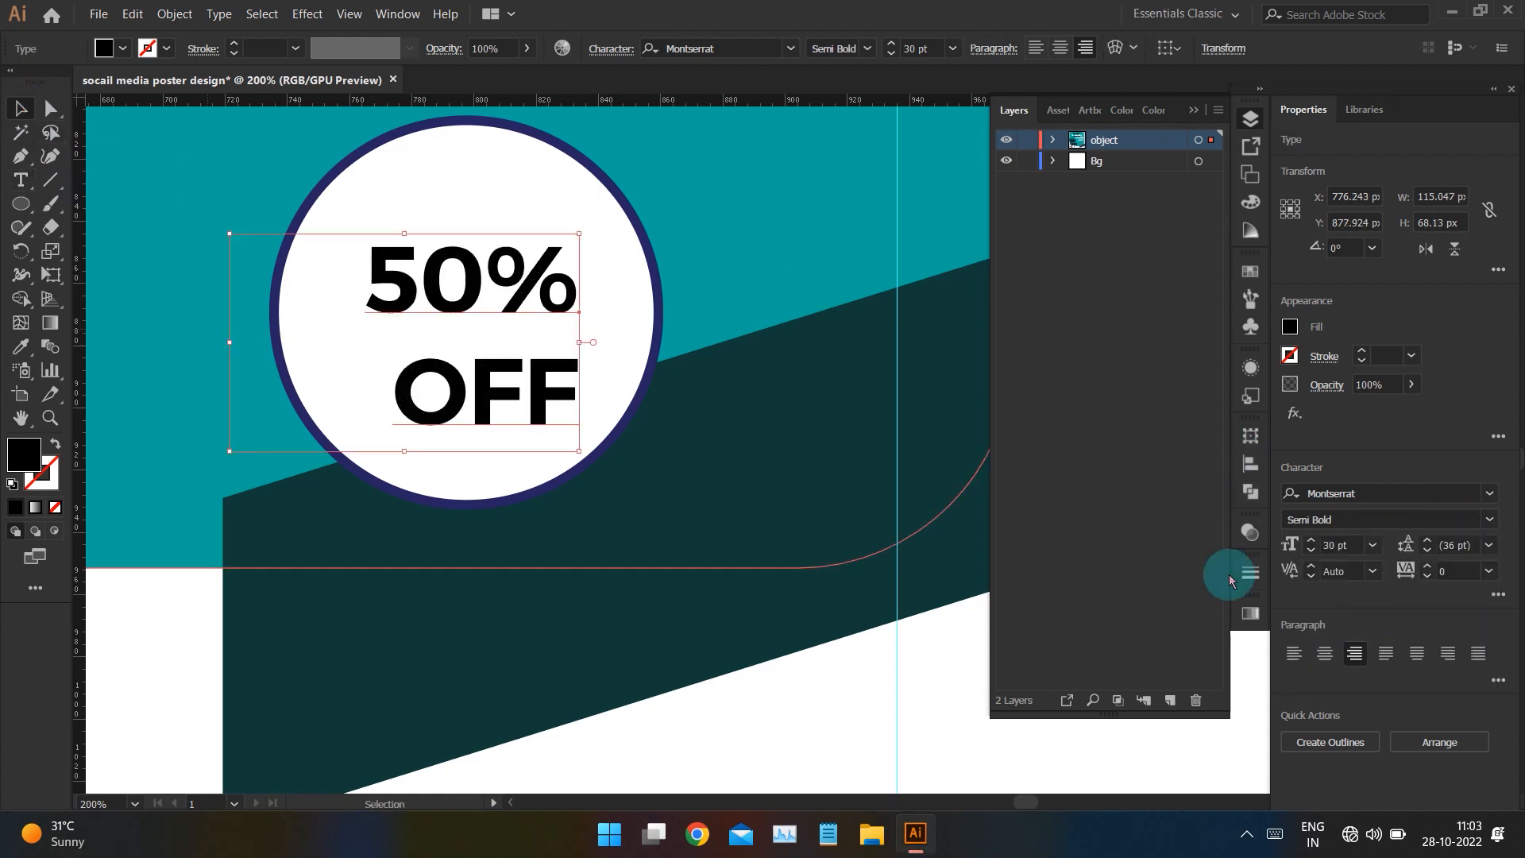
click(1427, 553)
click(1427, 553)
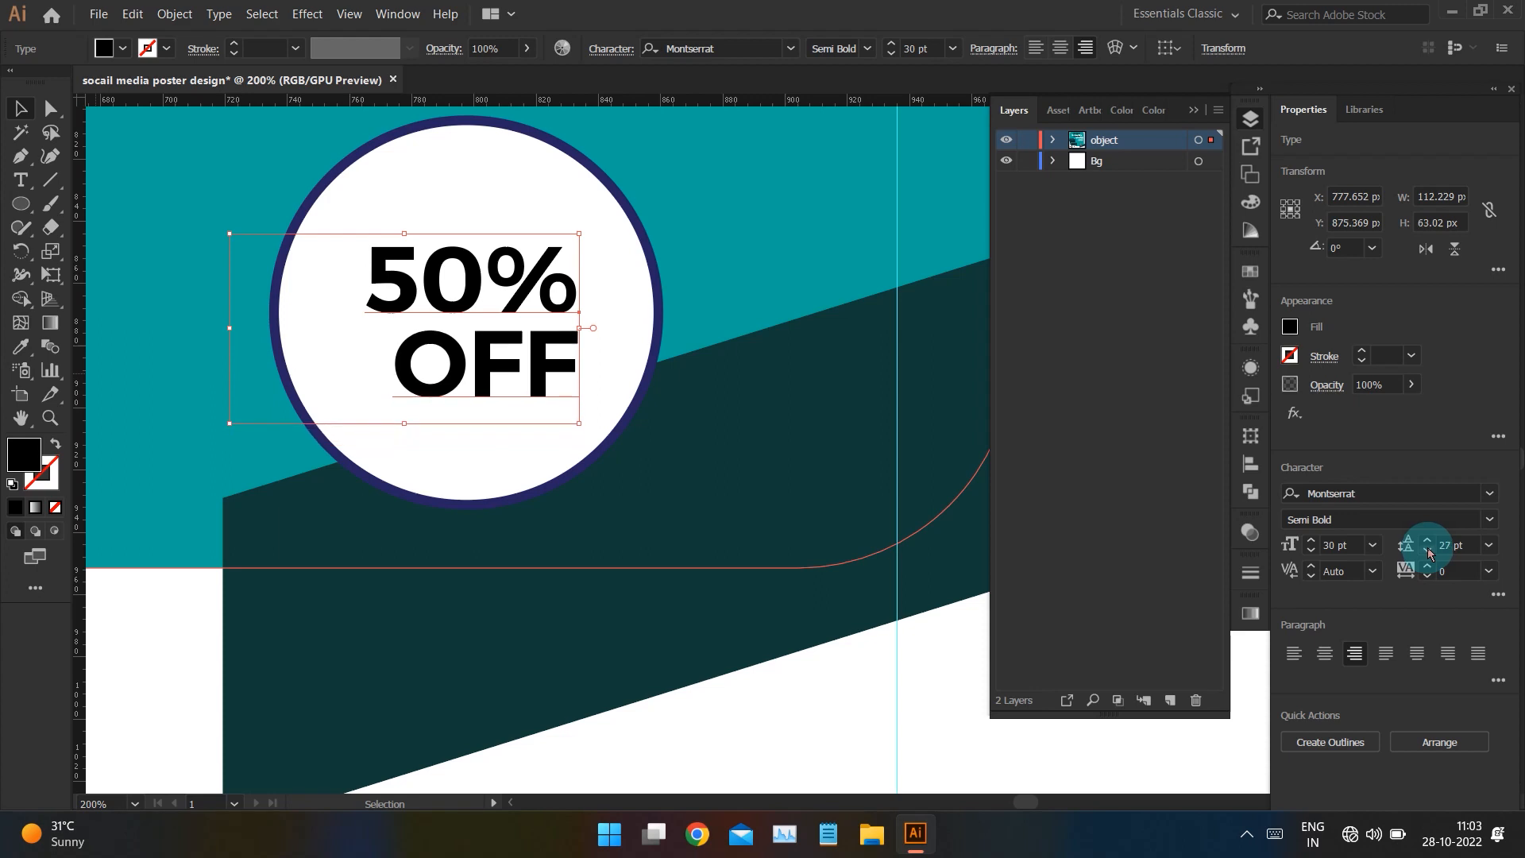
Try to line OFF up under 50% by editing the spacing before the two words.
double_click(396, 375)
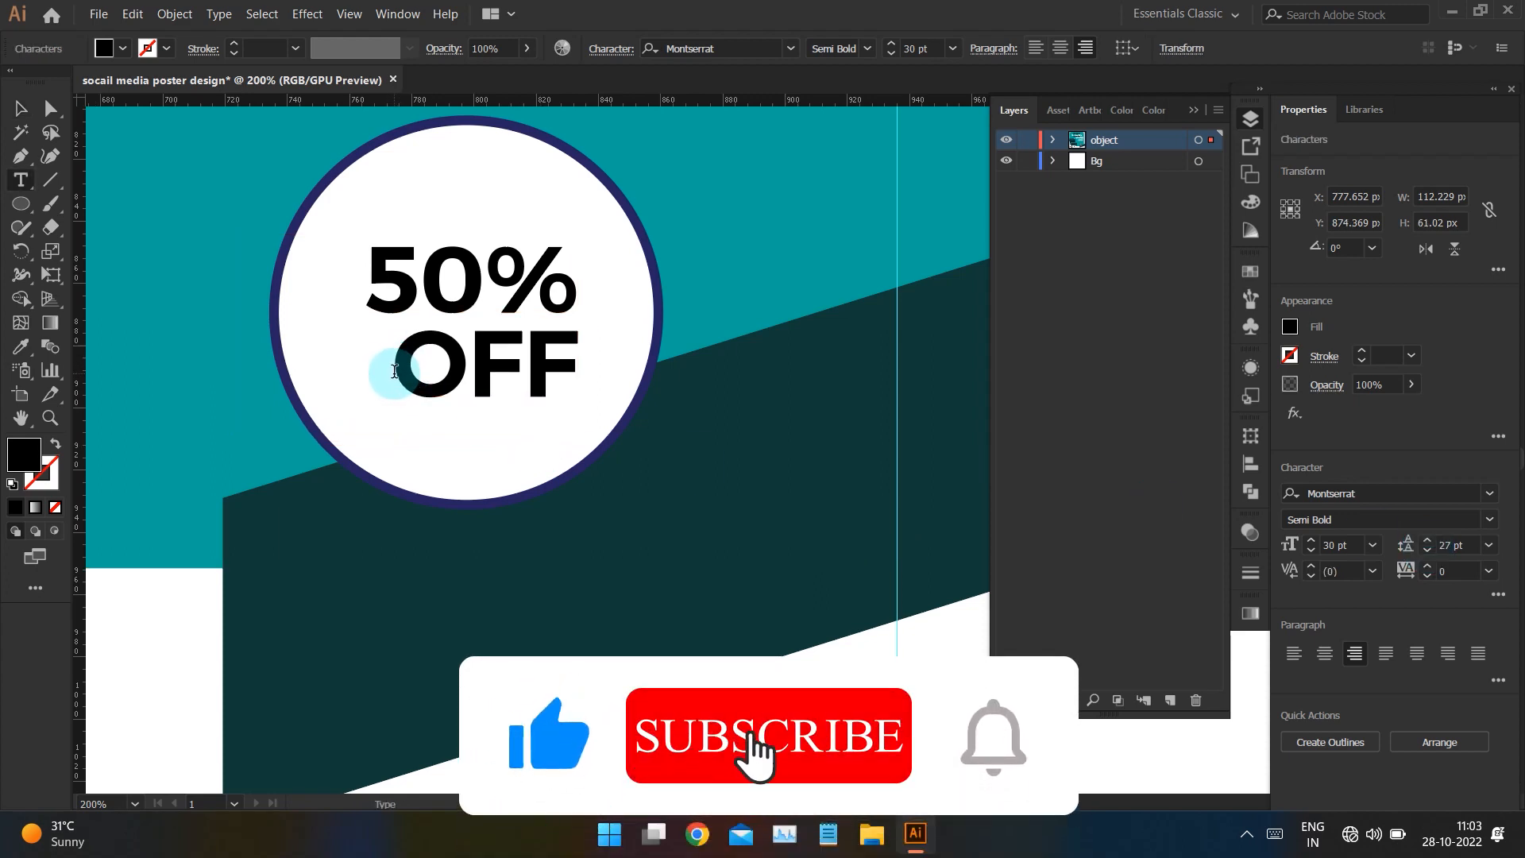
key(BackSpace)
key(Return)
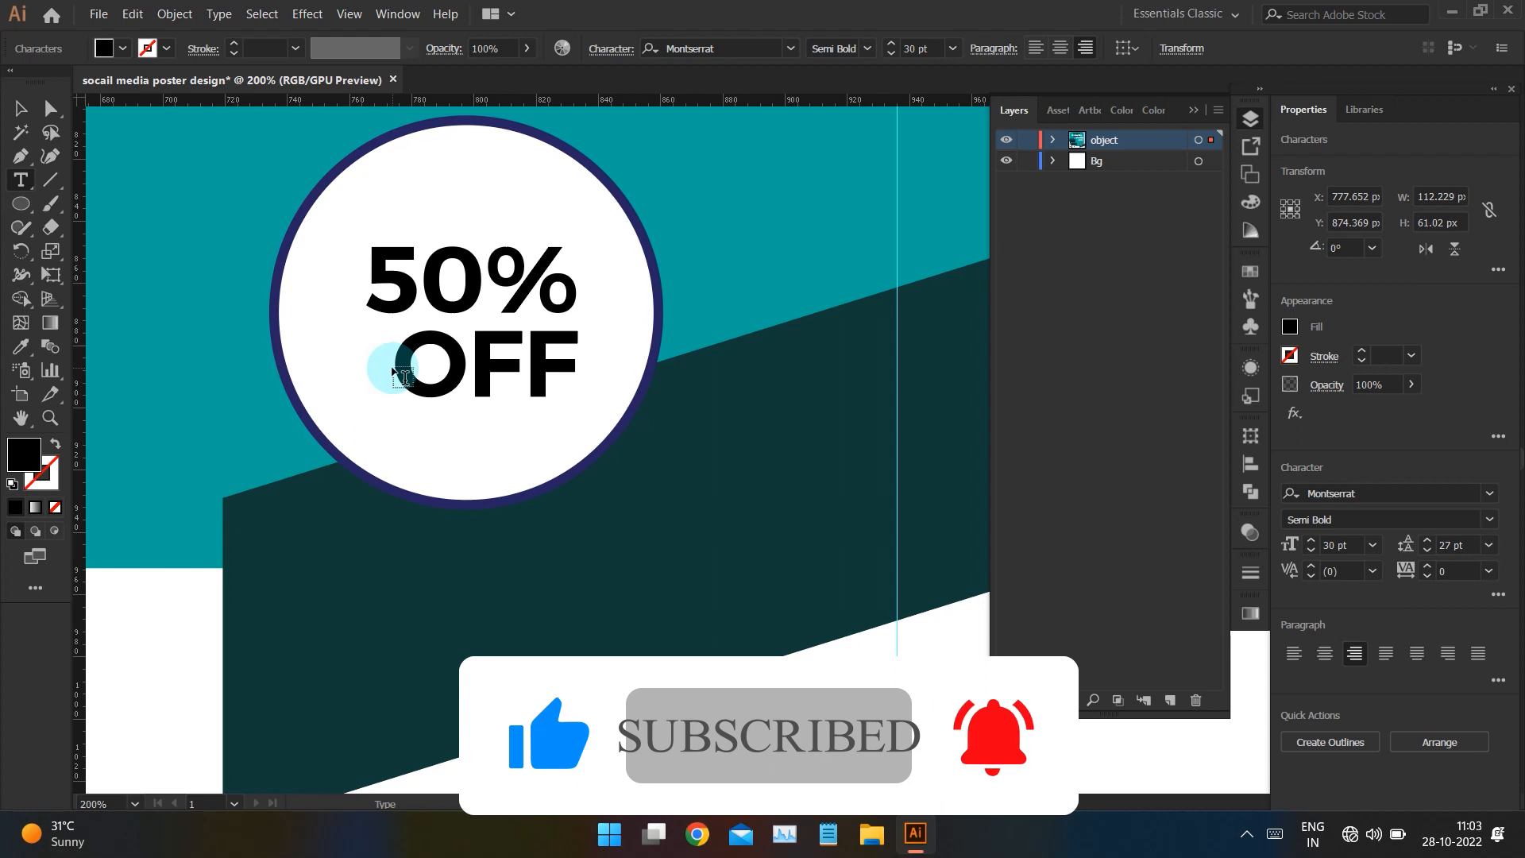
click(370, 285)
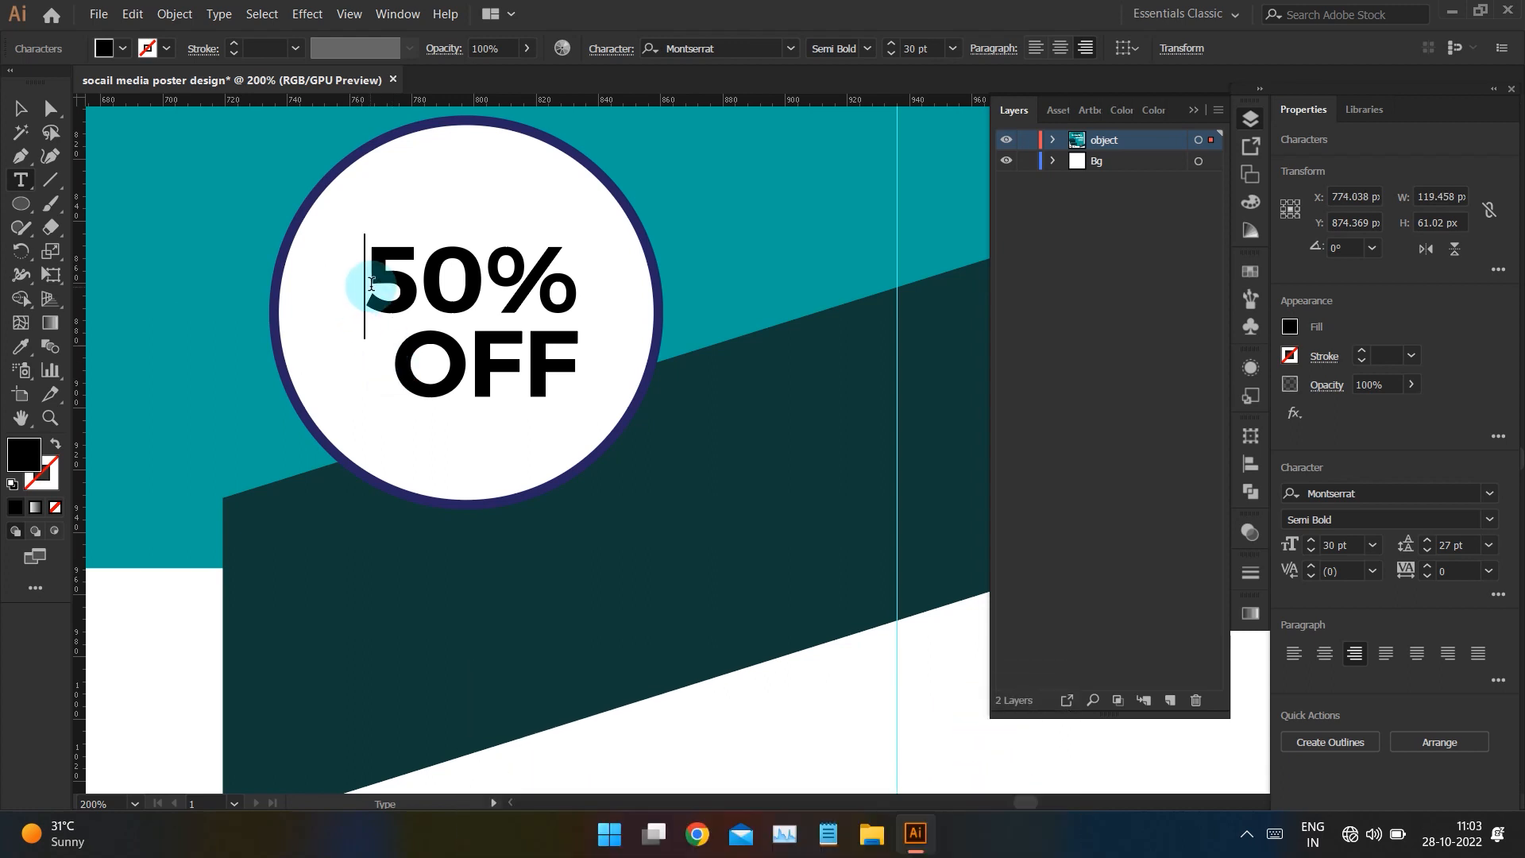
drag(375, 275, 590, 279)
key(BackSpace)
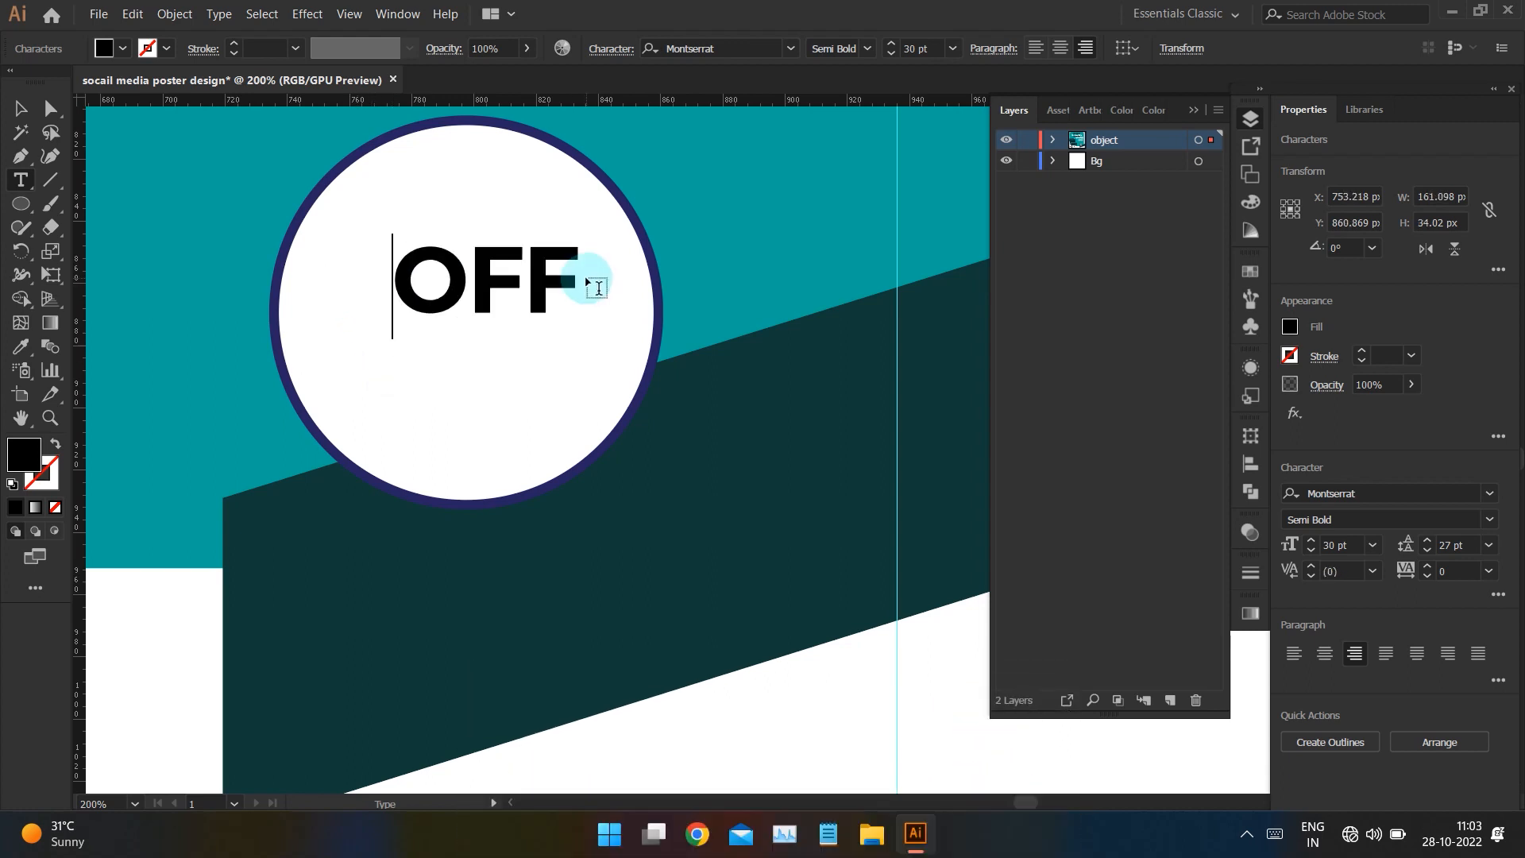
key(ctrl+z)
Try justified, centred and left paragraph alignment on the 50% OFF text, undoing each one.
click(21, 108)
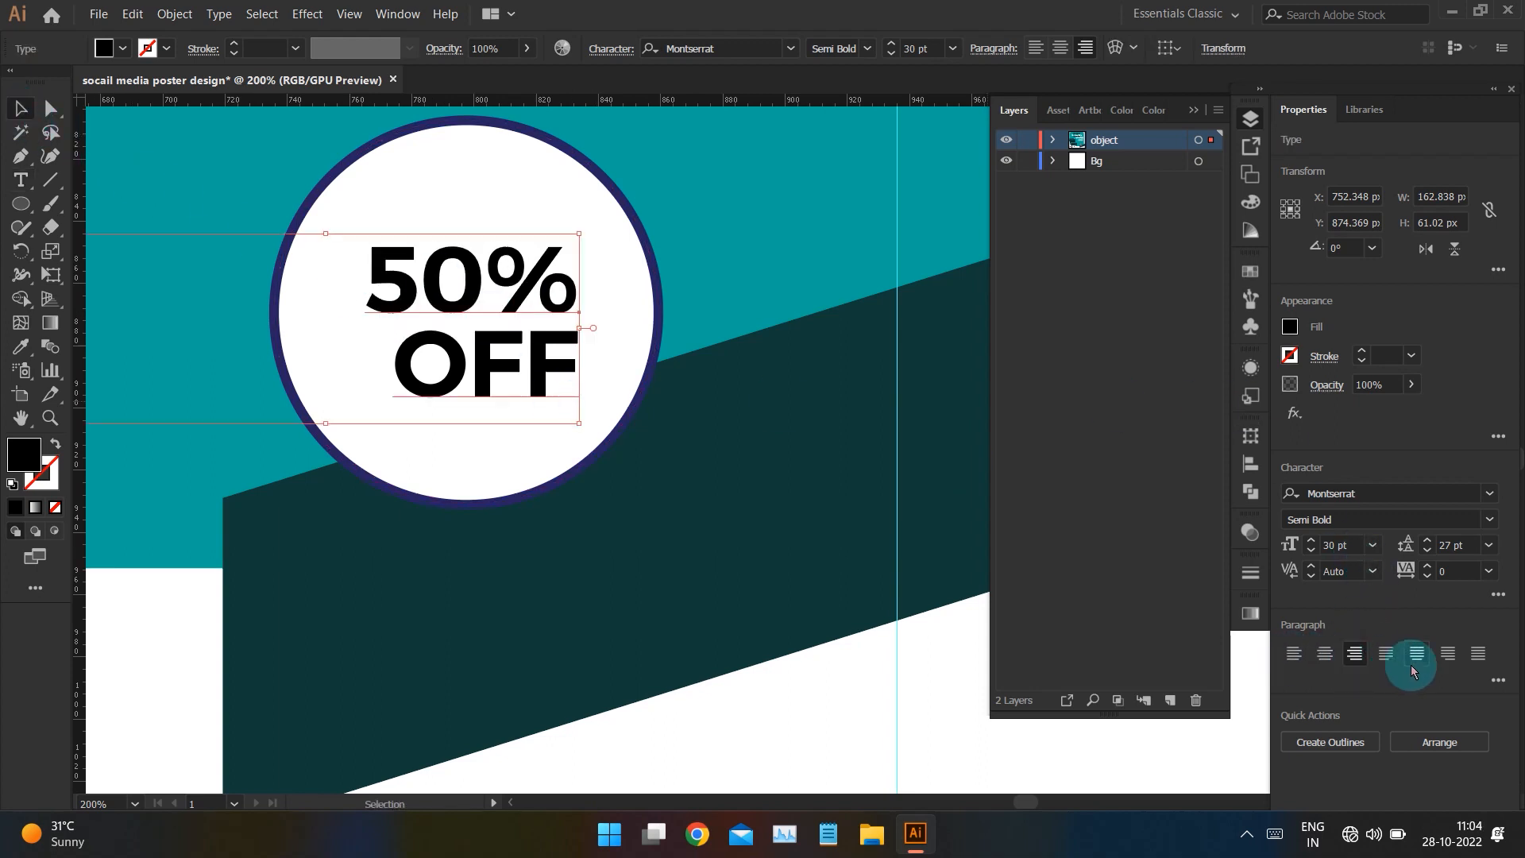
click(1476, 656)
key(ctrl+z)
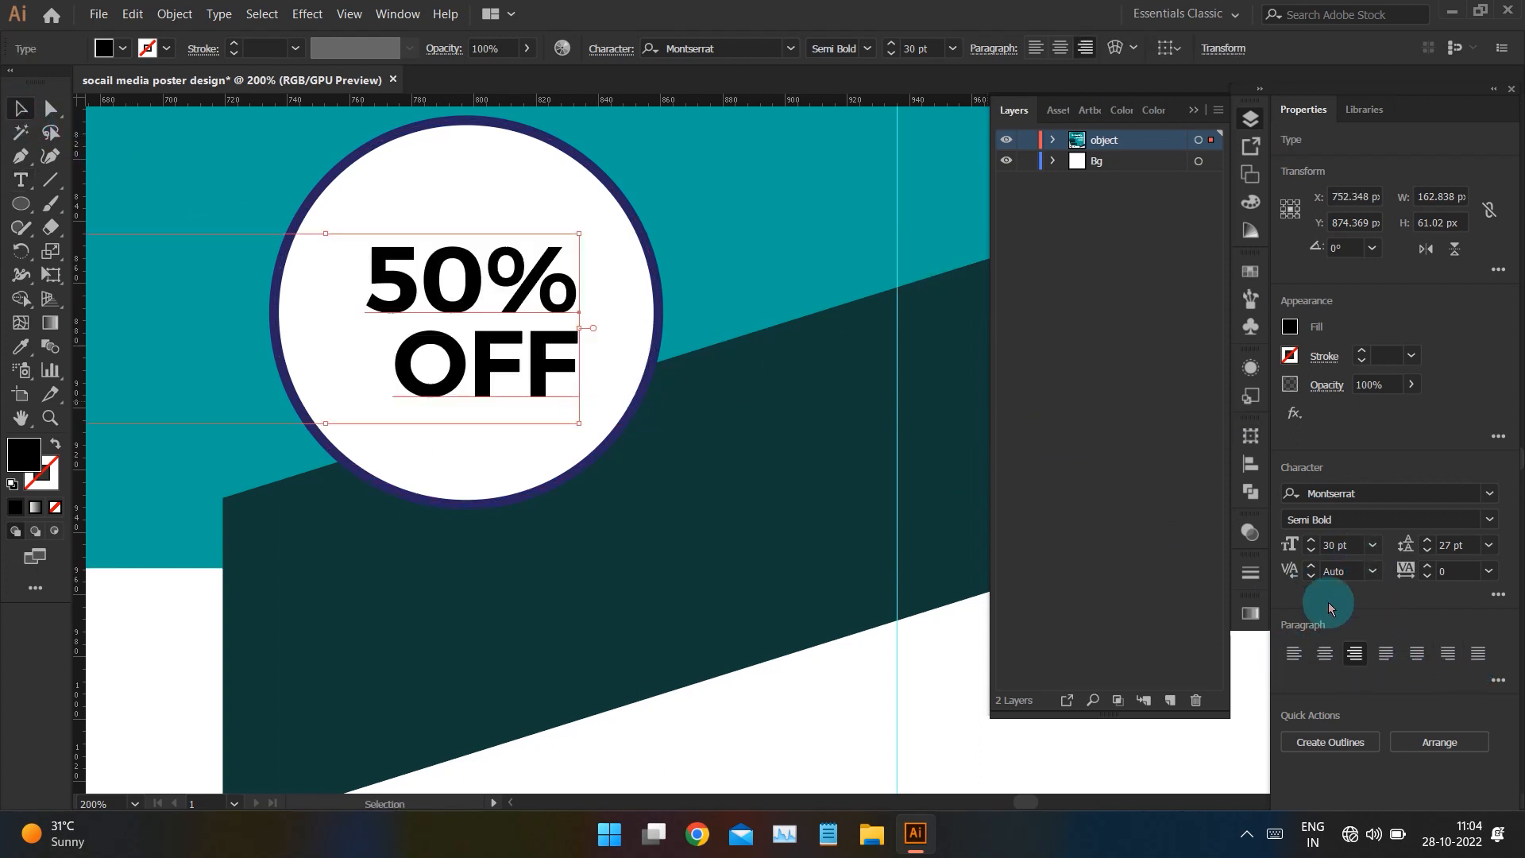
click(1333, 664)
key(ctrl+z)
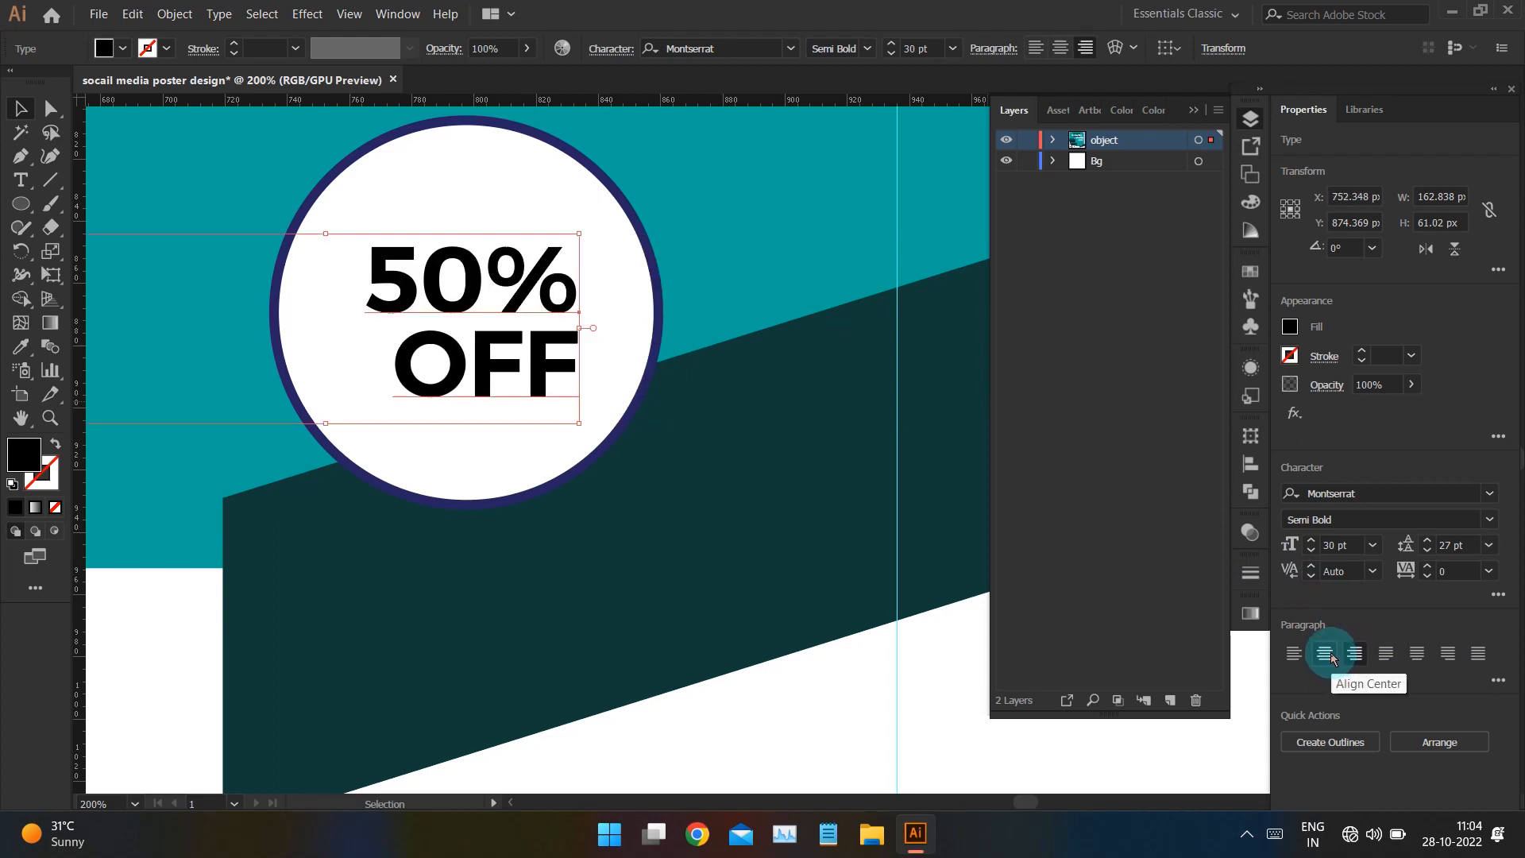
click(1302, 658)
key(ctrl+z)
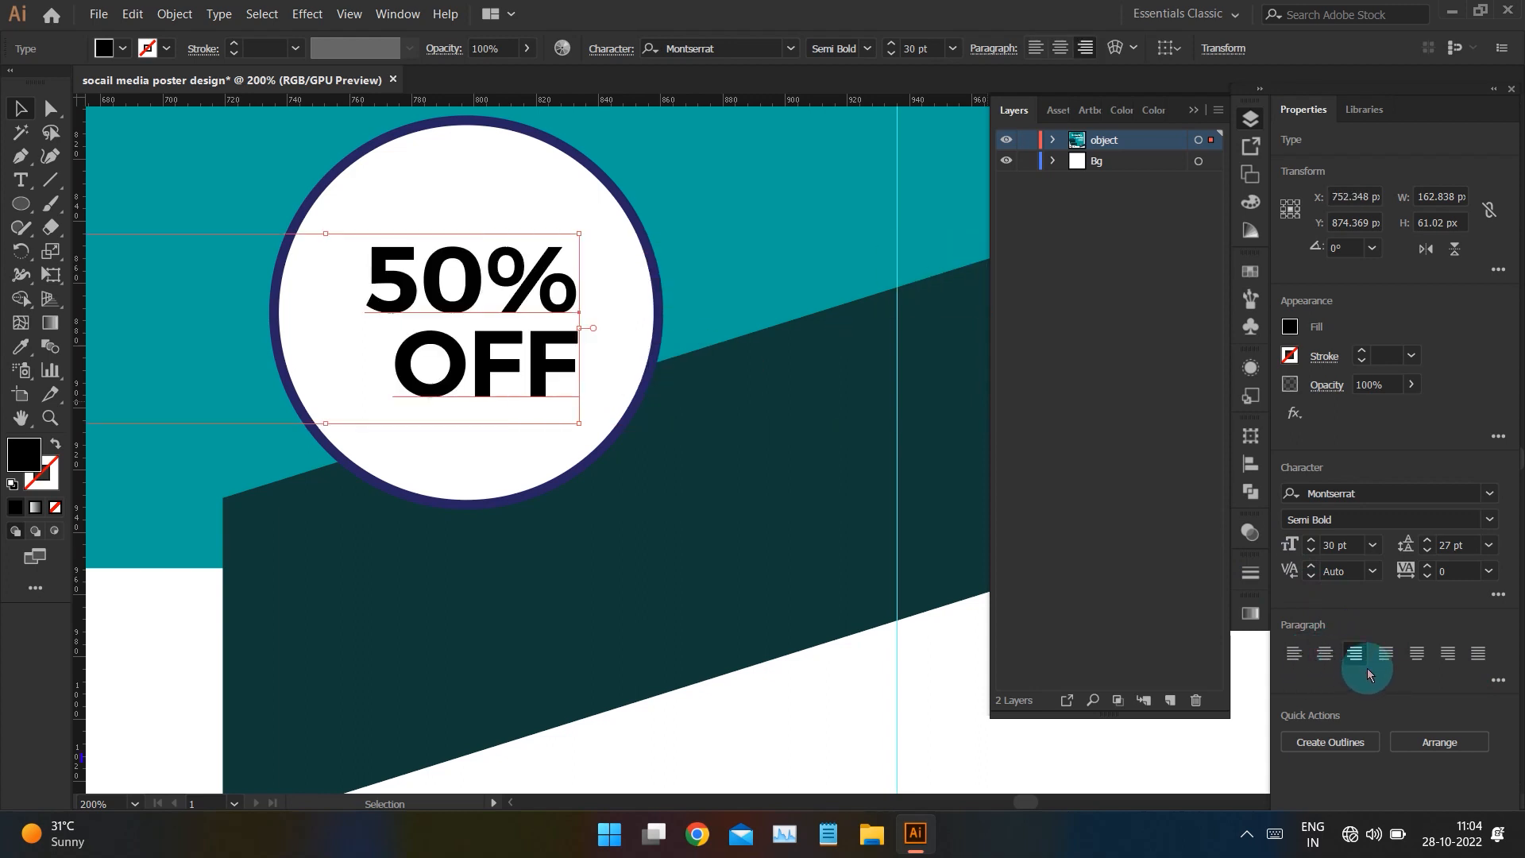
Justify all lines of the 50% OFF text and move it back into the white circle.
click(1478, 653)
double_click(594, 363)
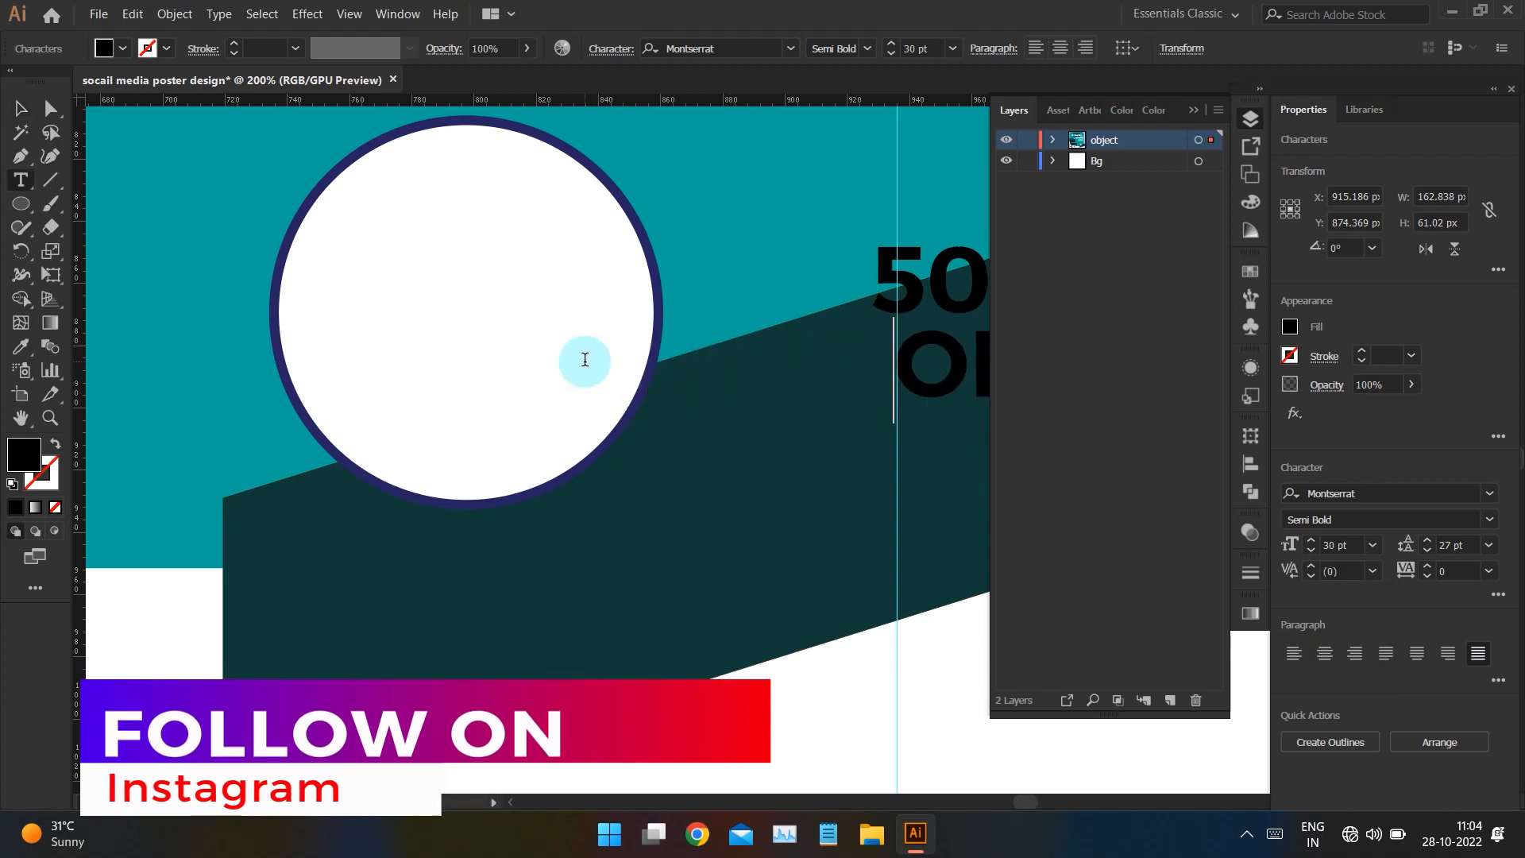
drag(964, 326, 477, 300)
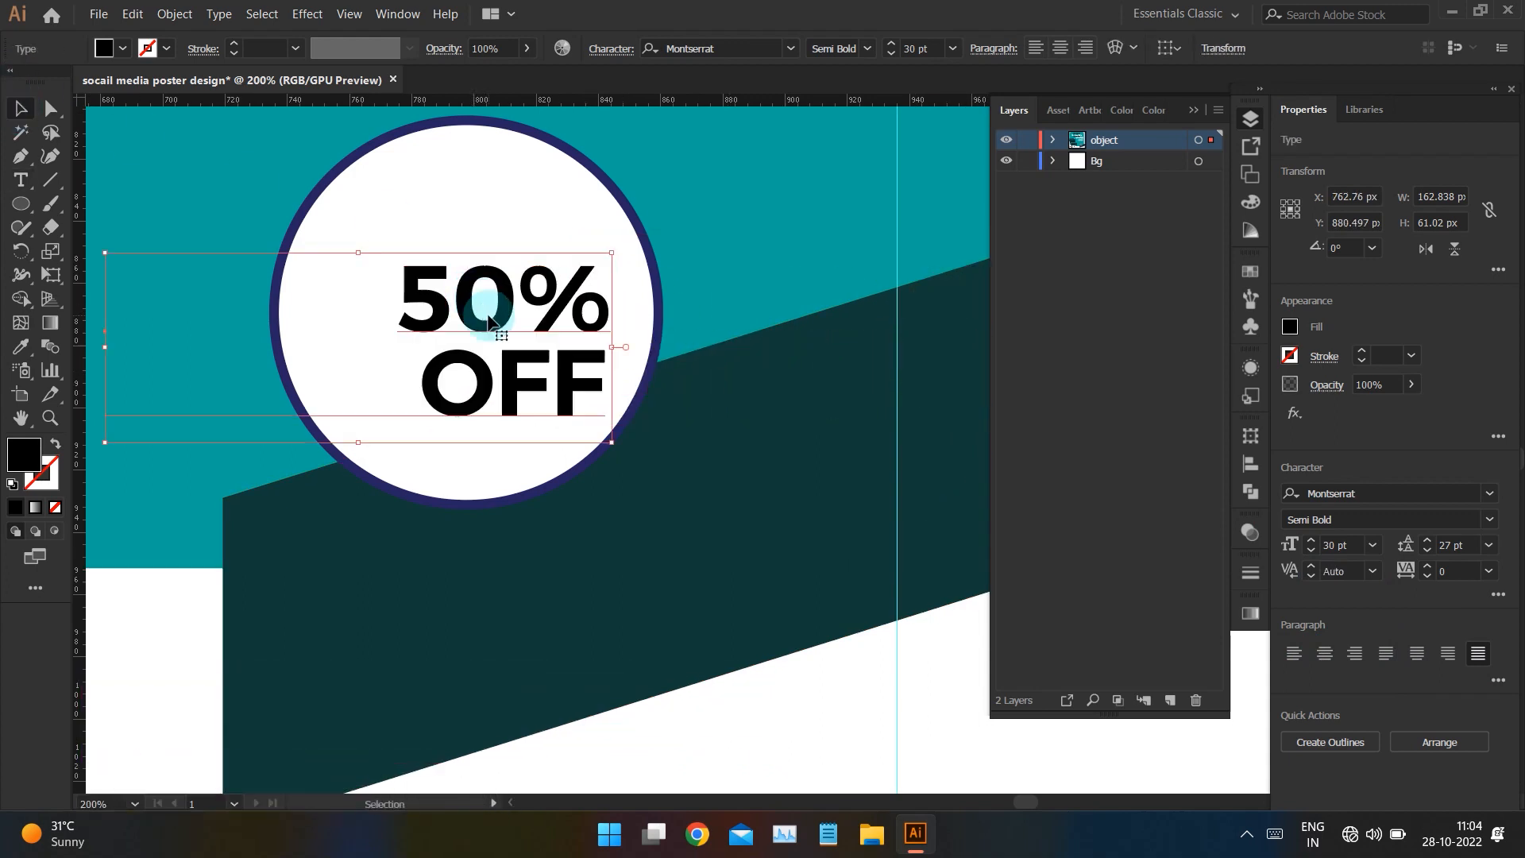
Remove the extra space before OFF so it lines up under 50%, and set the 50% line to Regular weight.
double_click(412, 358)
key(BackSpace)
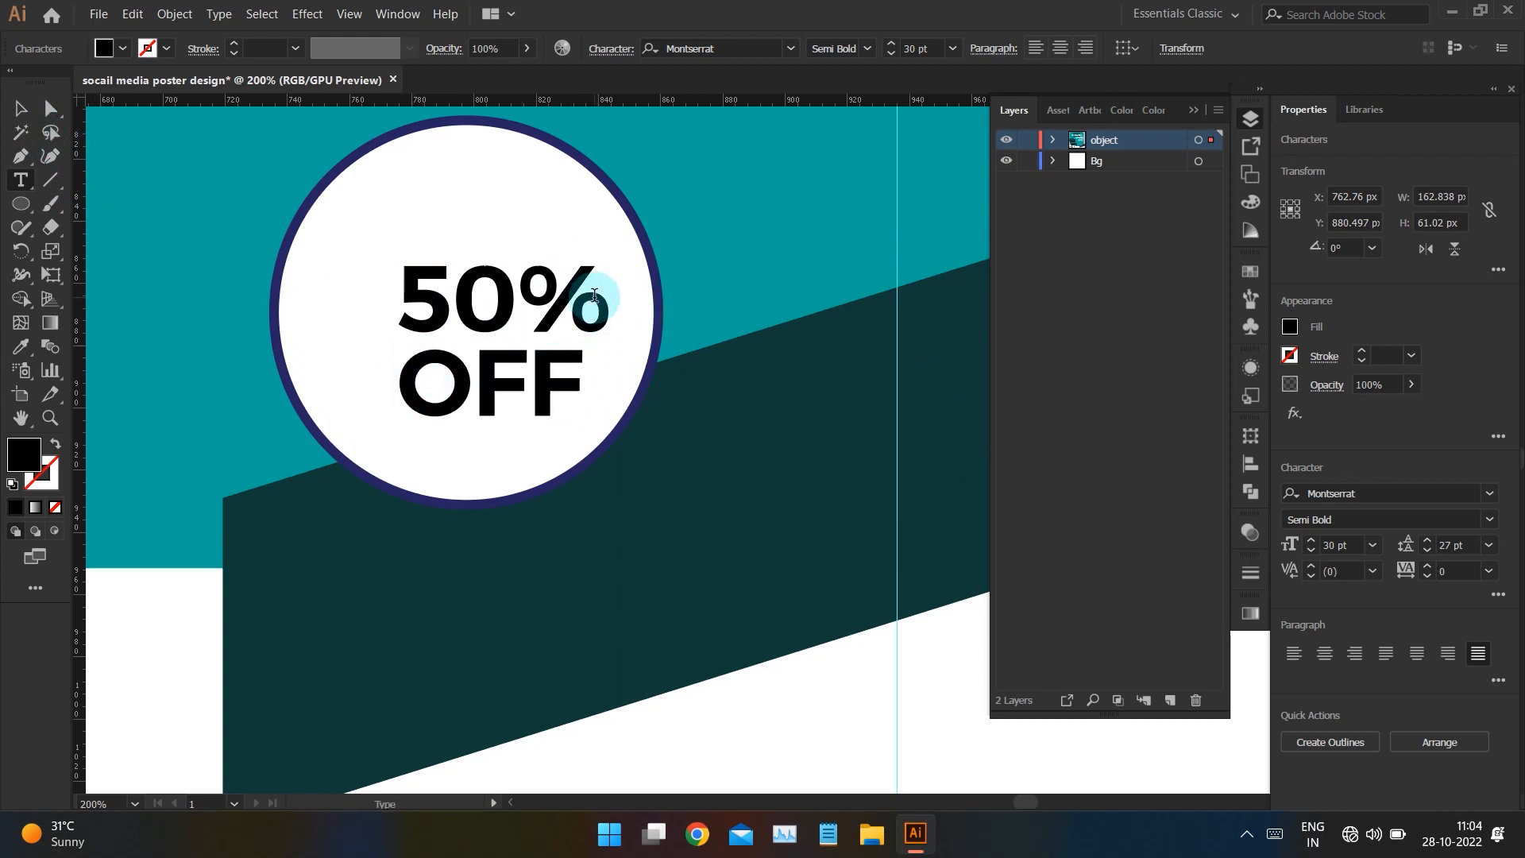
drag(595, 310, 309, 285)
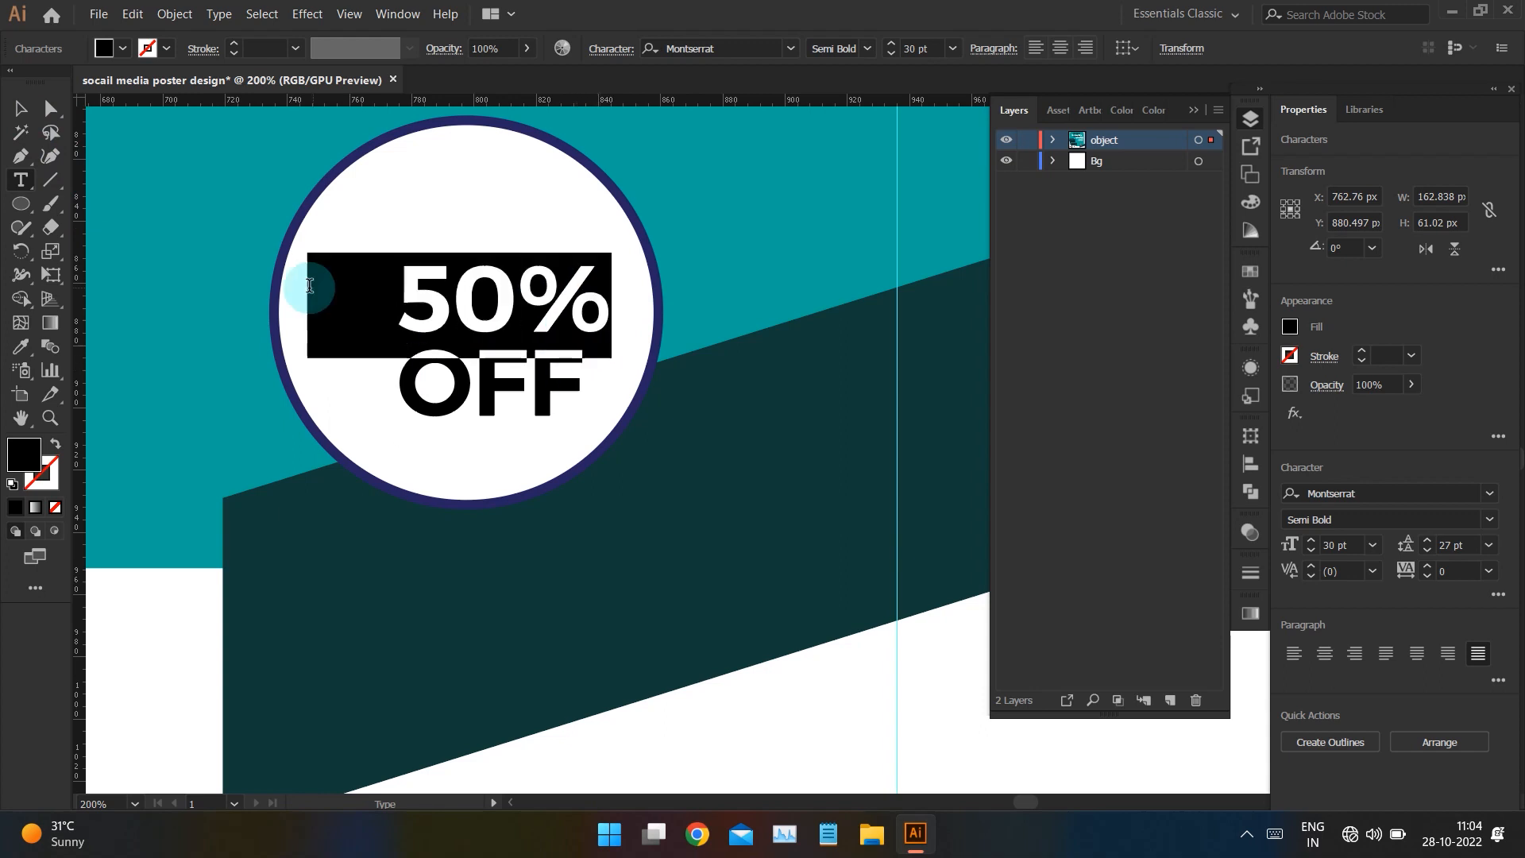
click(1439, 519)
click(1376, 603)
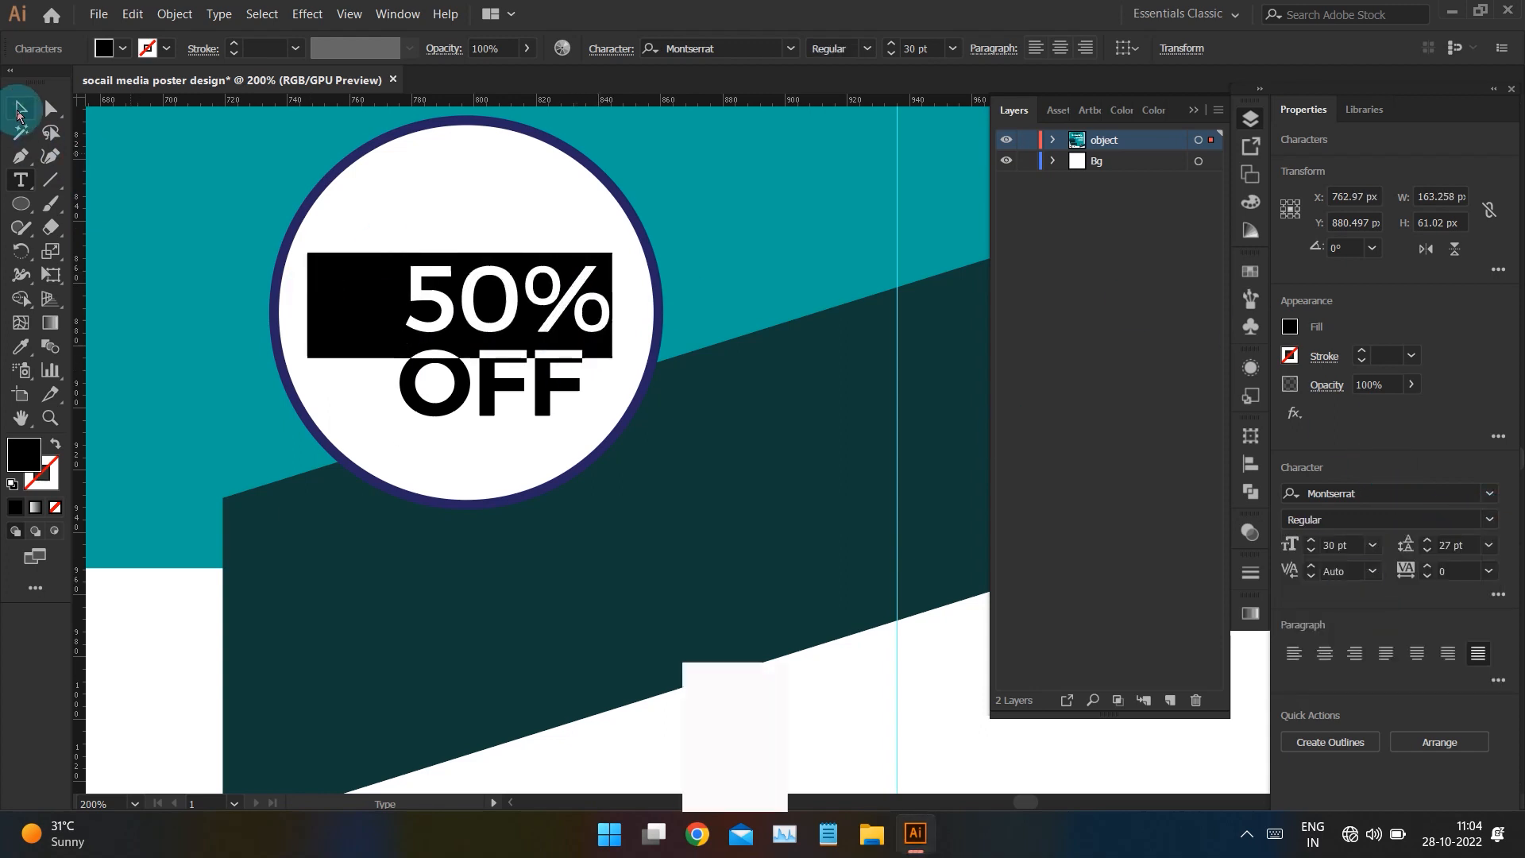
click(21, 110)
Duplicate the dark slanted band to the poster's upper left corner.
click(802, 486)
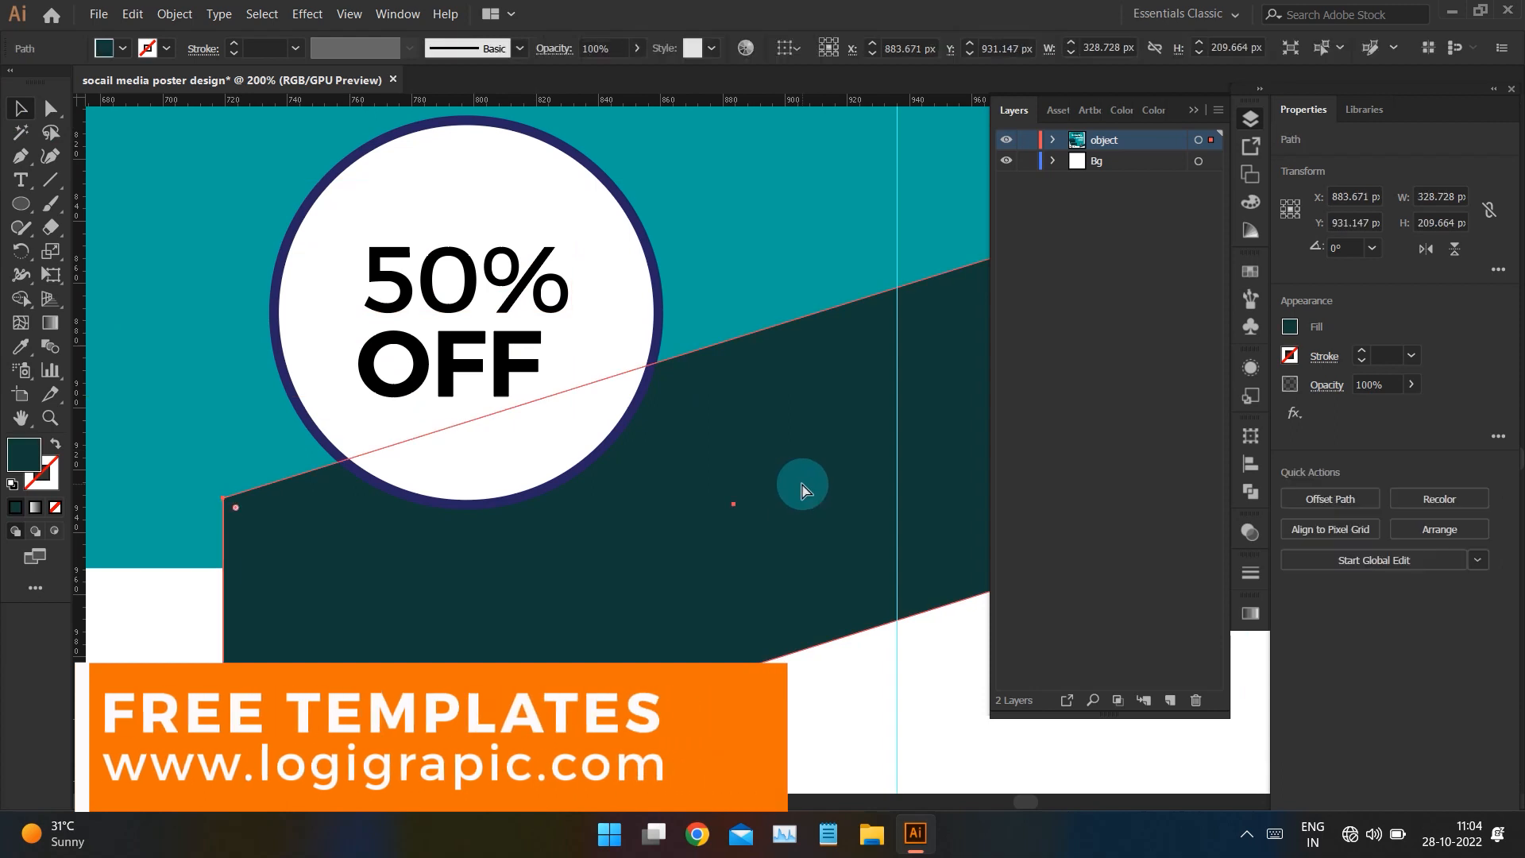
key(ctrl+0)
drag(696, 496, 439, 382)
click(933, 430)
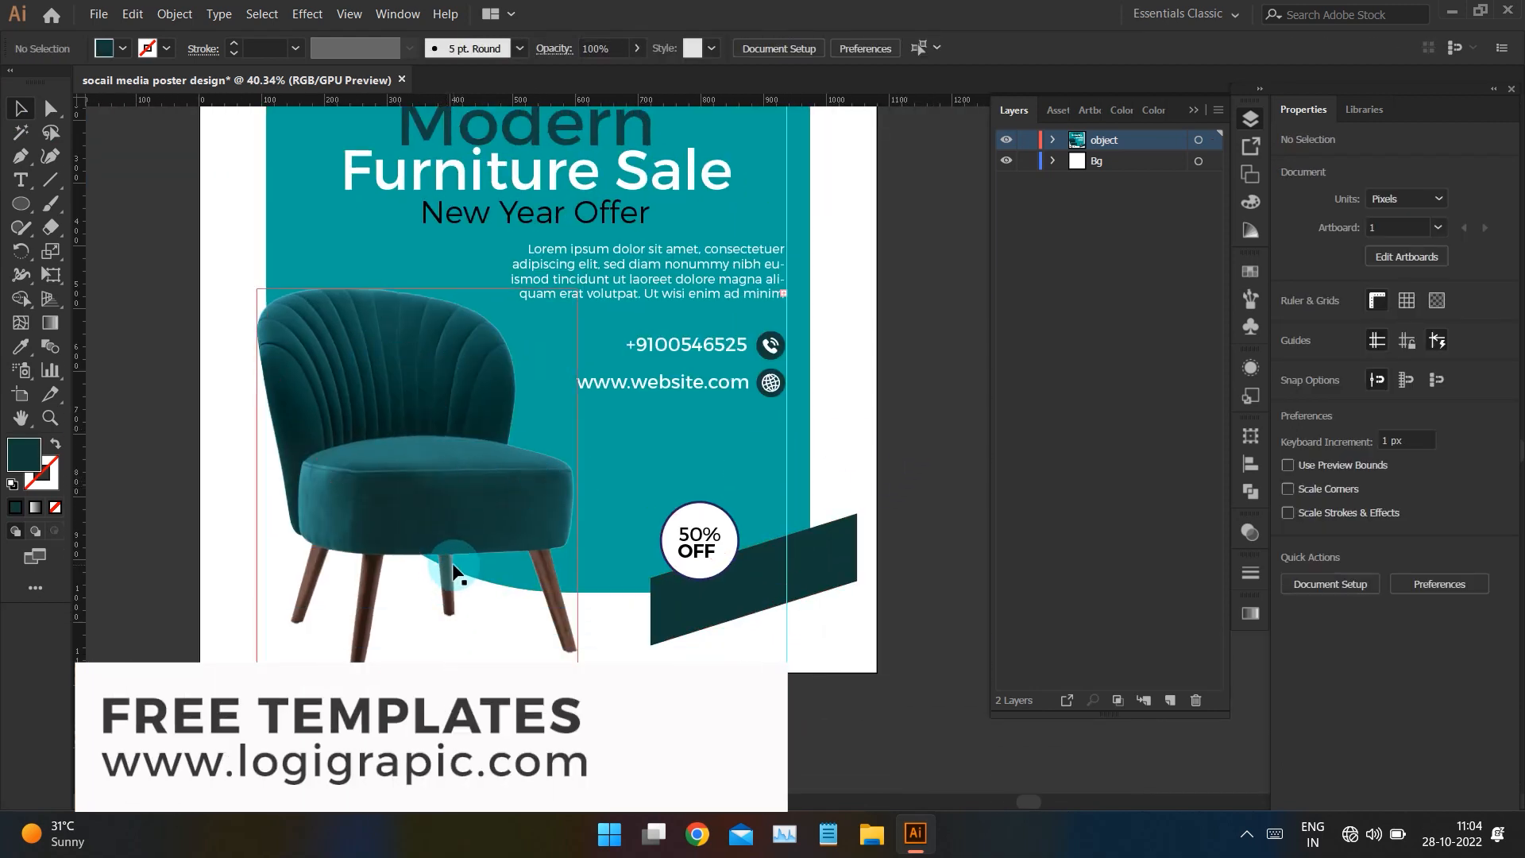
drag(535, 601, 572, 666)
drag(804, 651, 390, 146)
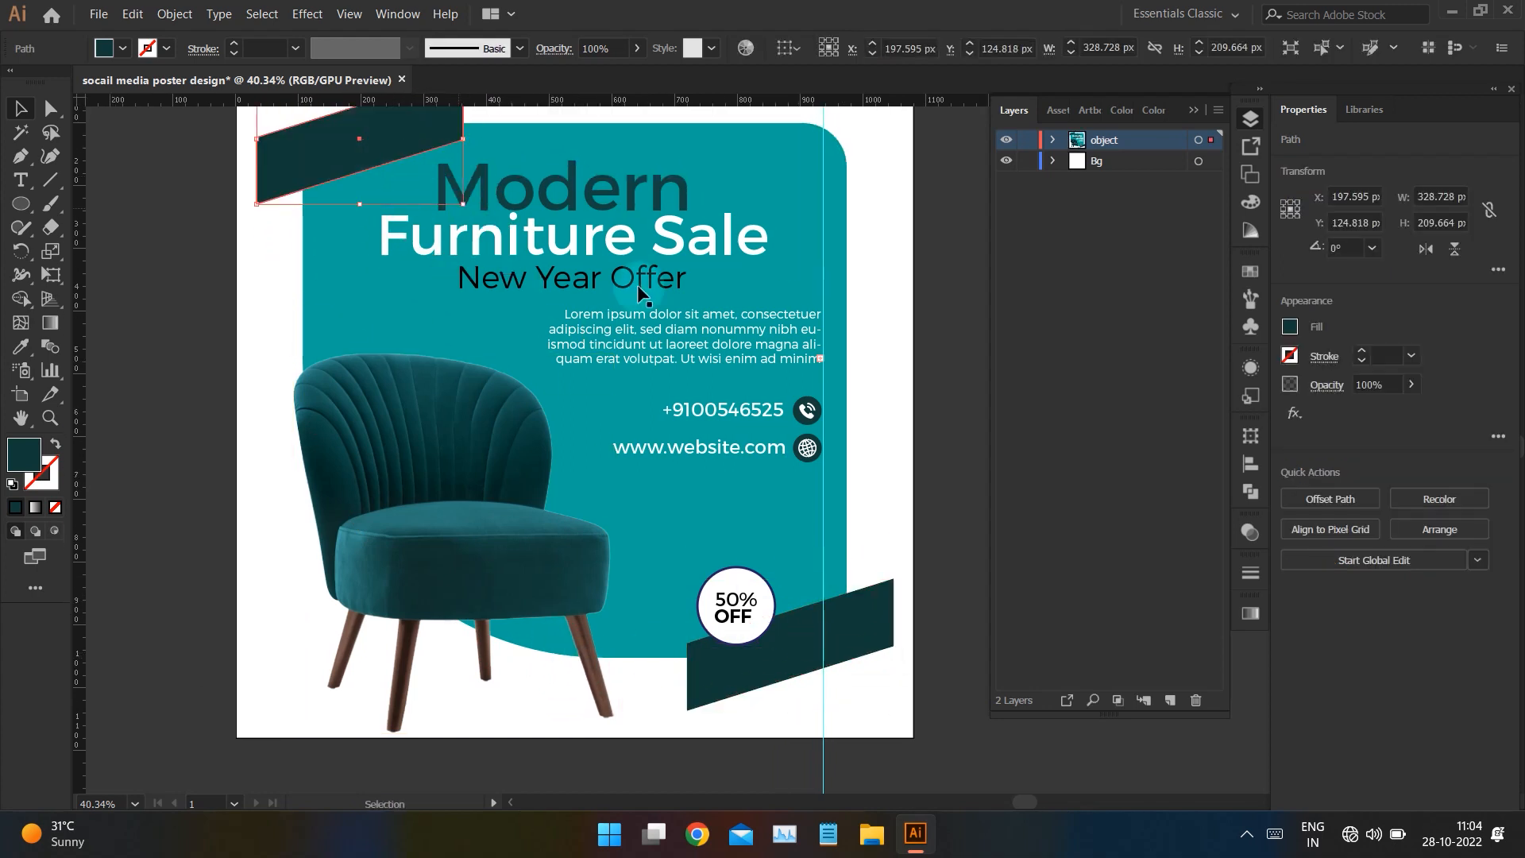
click(934, 366)
scroll(929, 381, up, 1)
drag(871, 451, 863, 406)
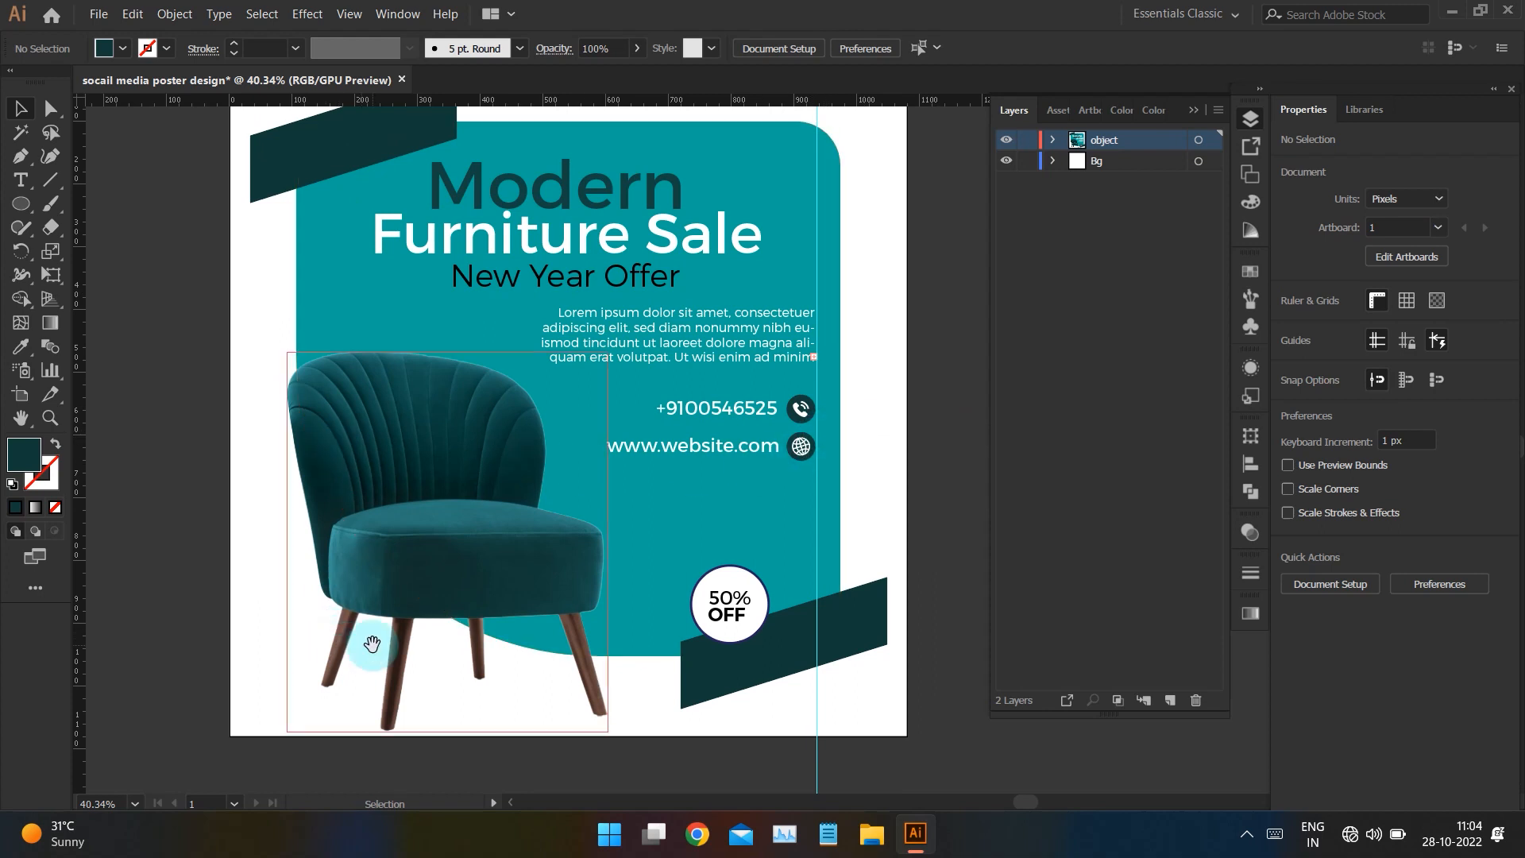
Draw a dark teal rectangle about 248 × 56 px over the chair's left legs near the poster's lower edge.
drag(371, 641, 387, 576)
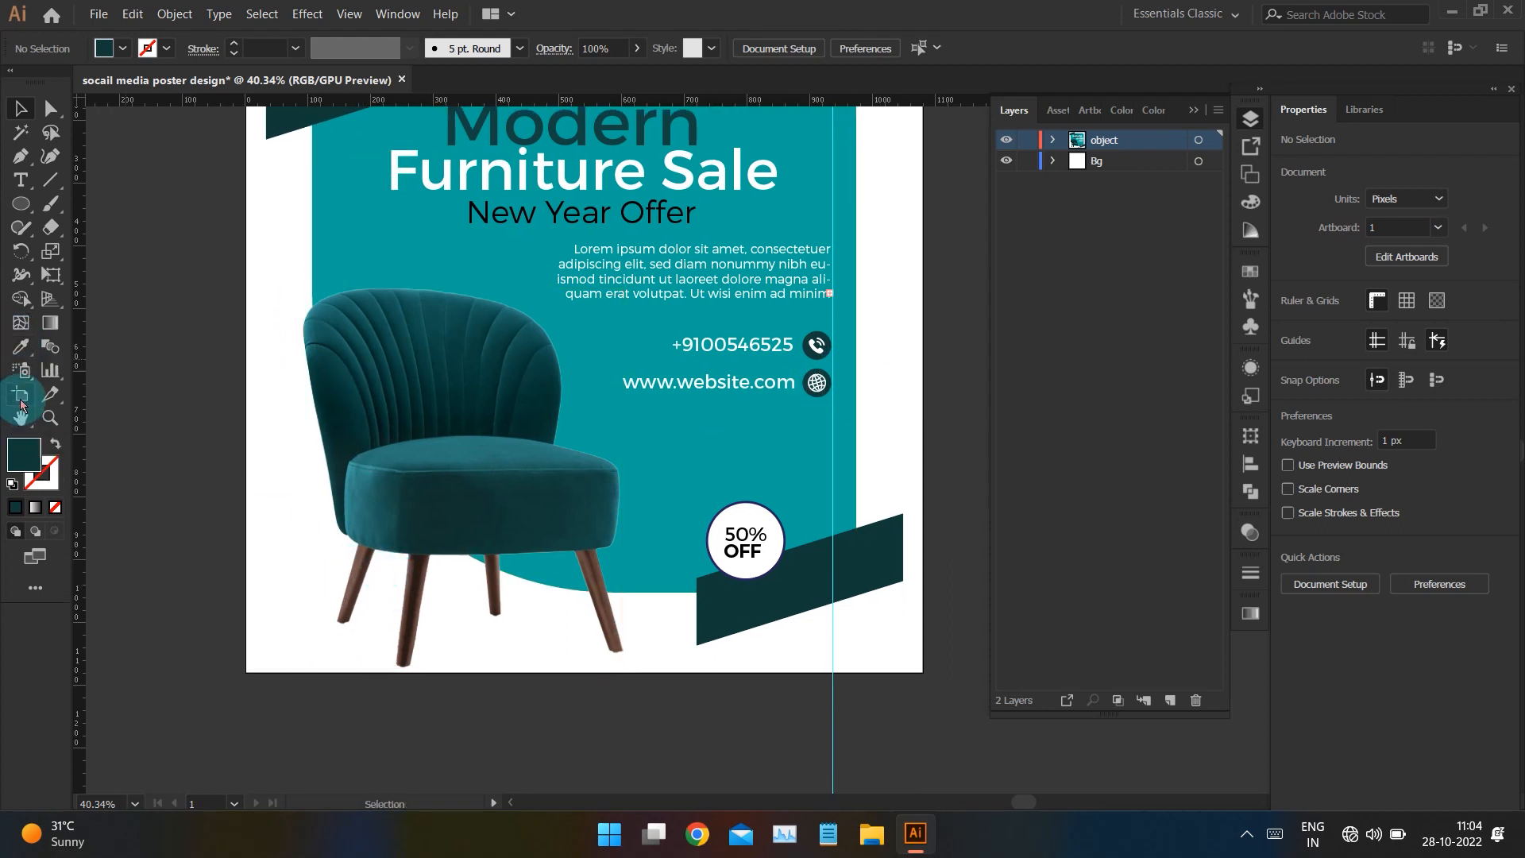
mouse_move(14, 208)
mouse_down()
mouse_move(88, 201)
mouse_move(96, 147)
mouse_up()
mouse_move(286, 585)
mouse_down()
mouse_move(386, 619)
mouse_move(442, 618)
mouse_up()
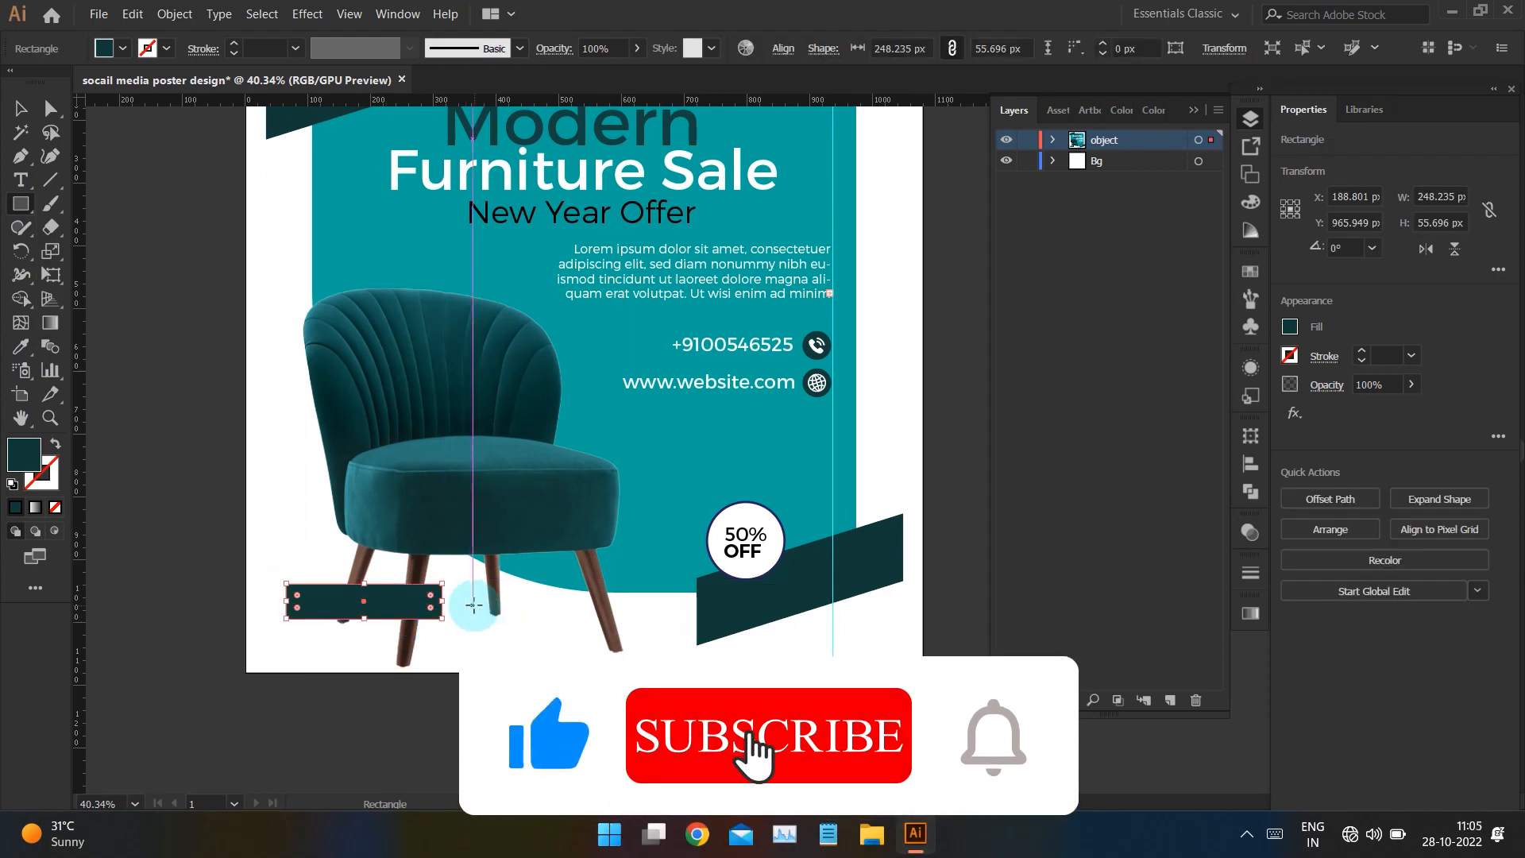
scroll(430, 608, up, 1)
click(20, 109)
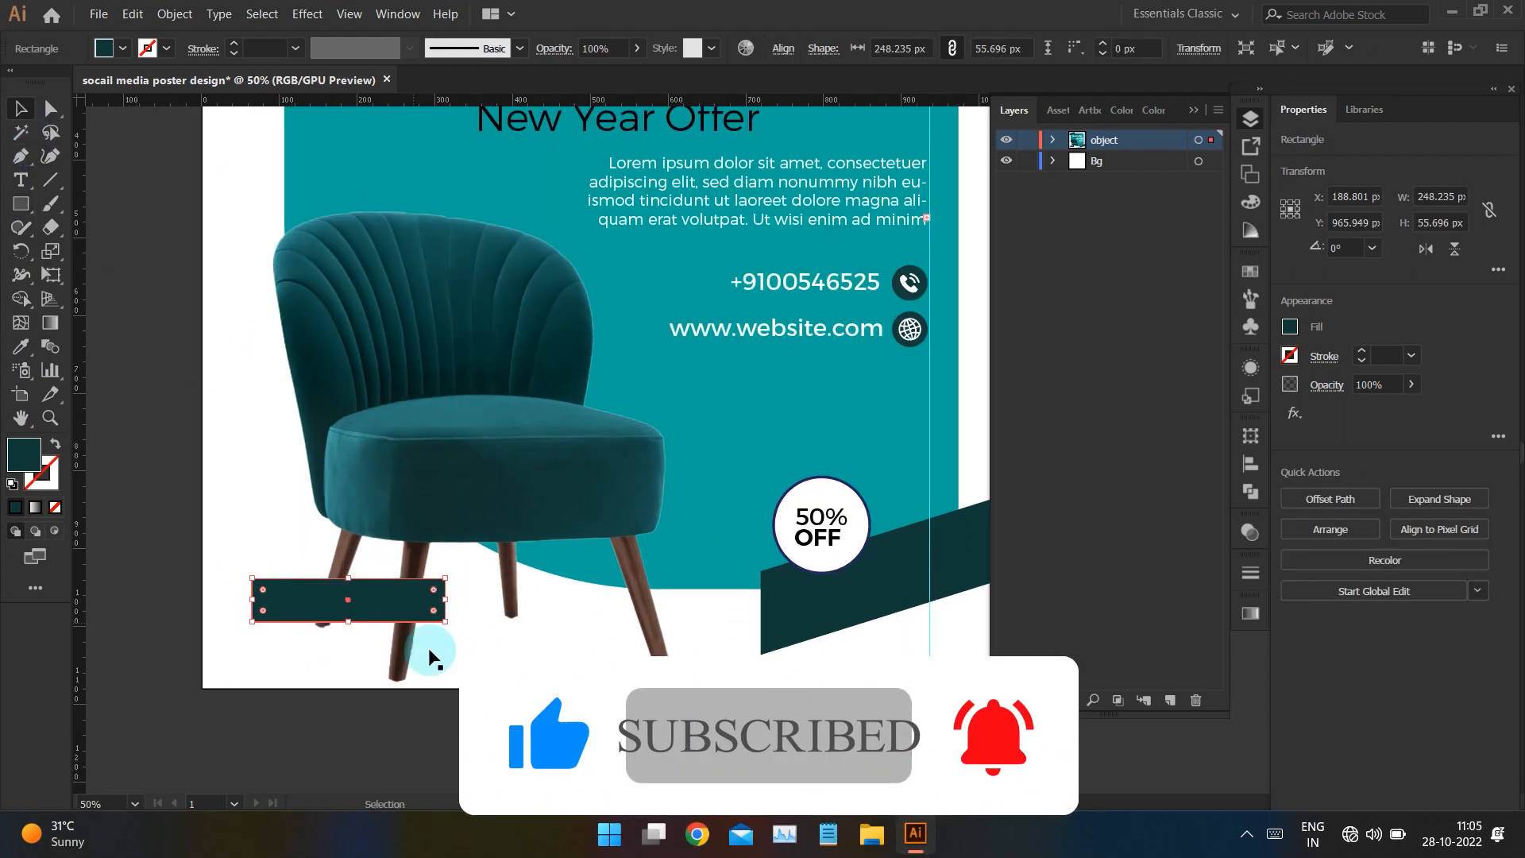
Copy the website address text and paste a duplicate of it onto the poster.
click(756, 356)
click(785, 326)
click(99, 14)
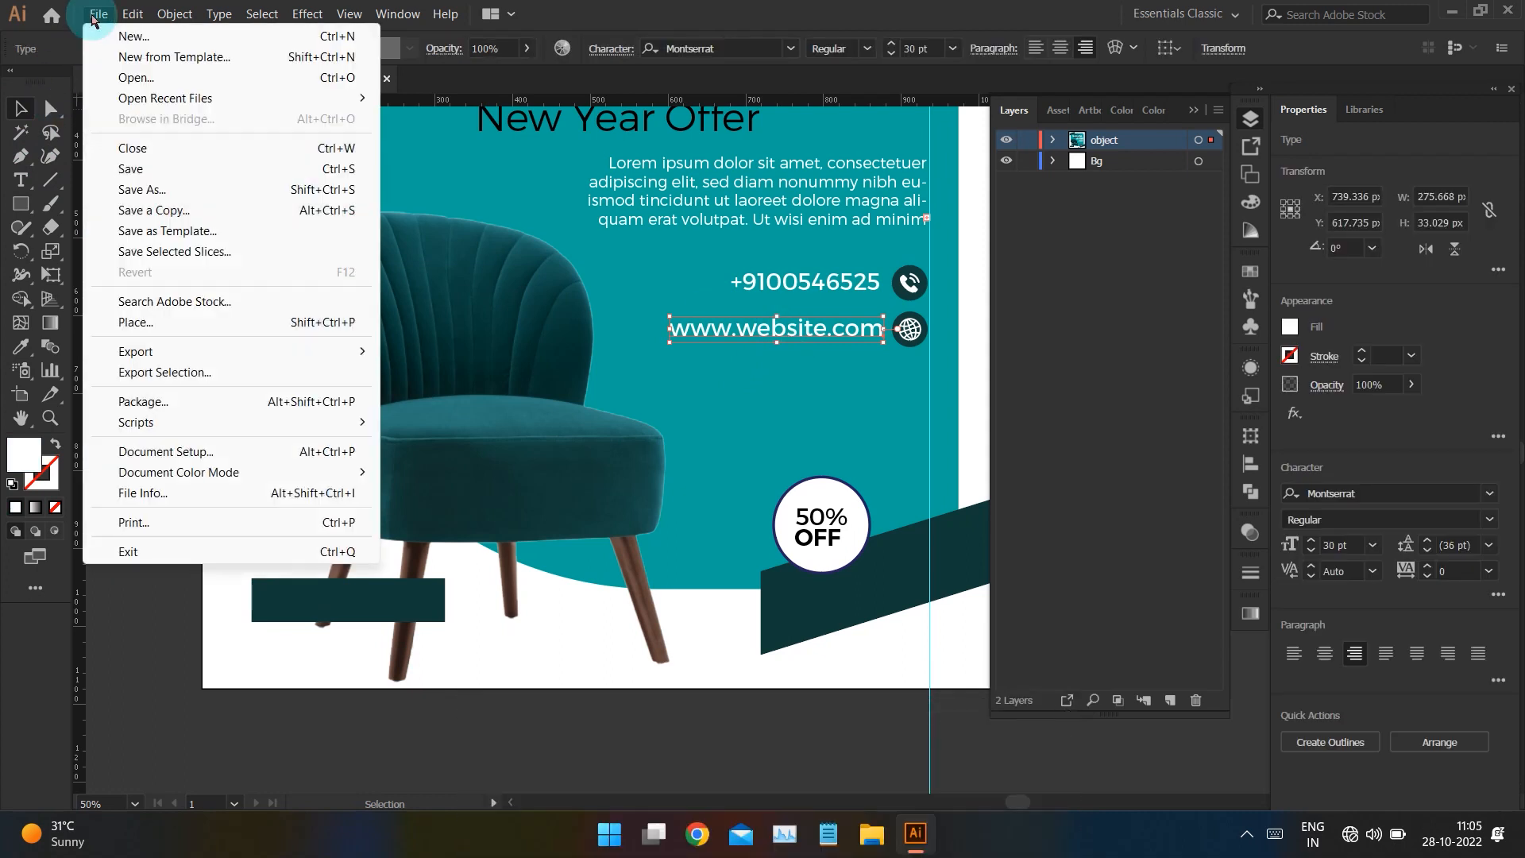
mouse_move(132, 14)
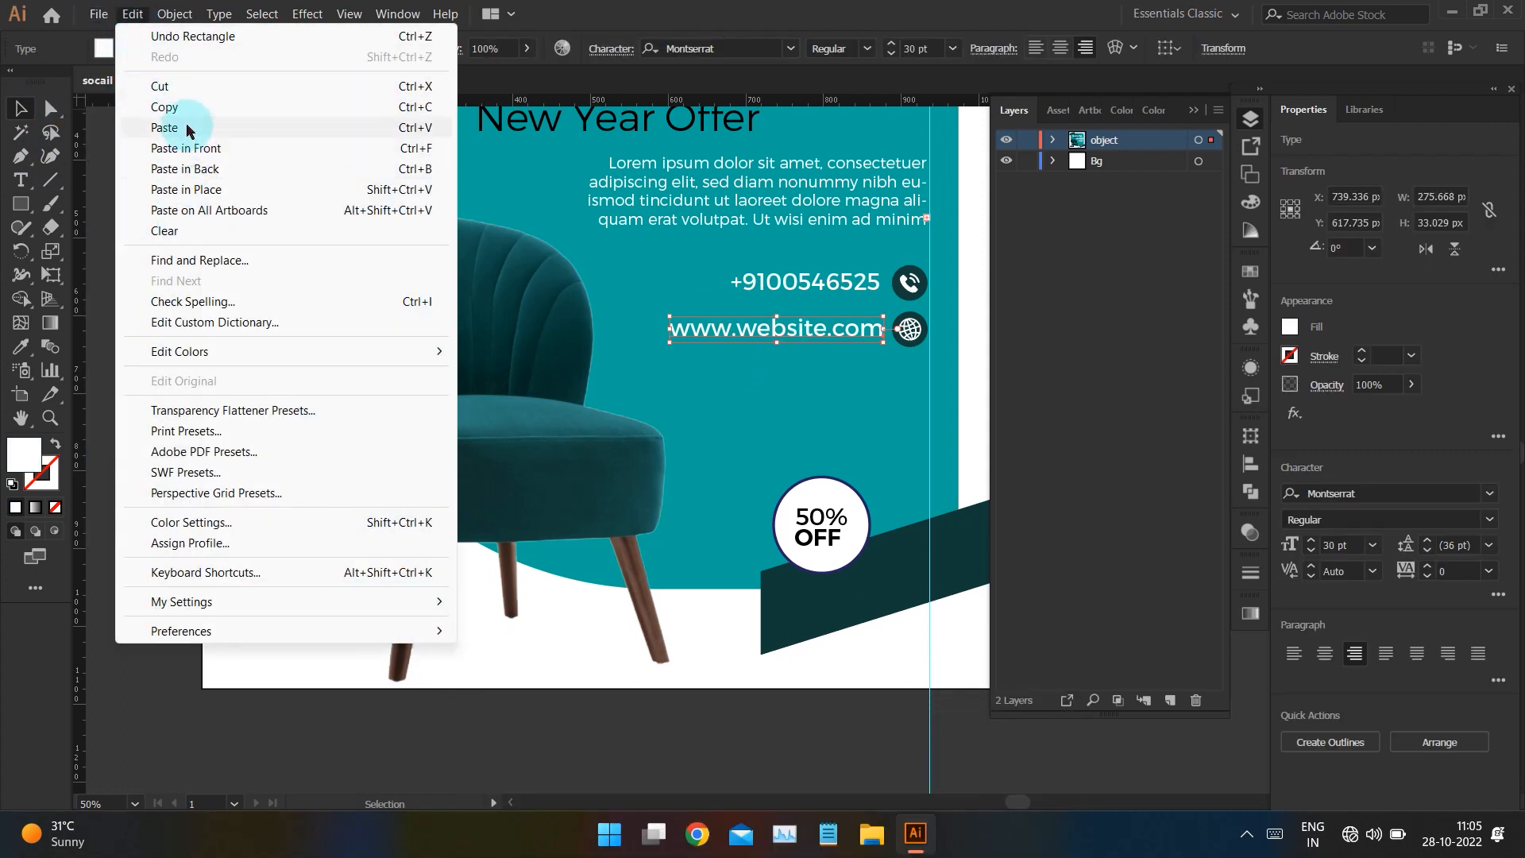
click(159, 107)
click(132, 16)
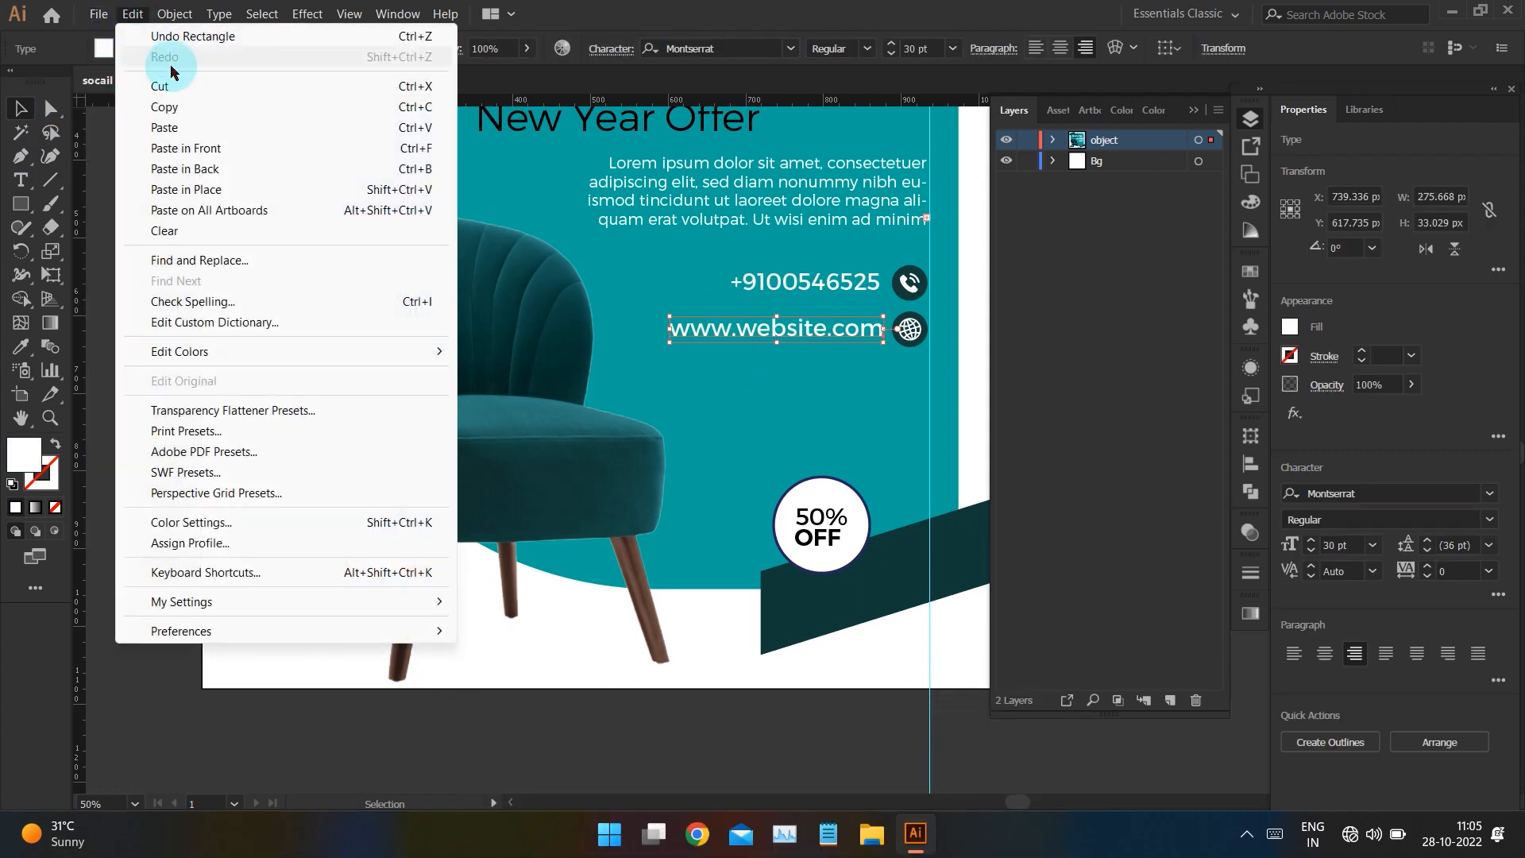
click(181, 128)
Replace the duplicated text with "book now" and place it on the dark rectangle over the chair's legs.
drag(319, 619, 375, 606)
triple_click(386, 615)
key(BackSpace)
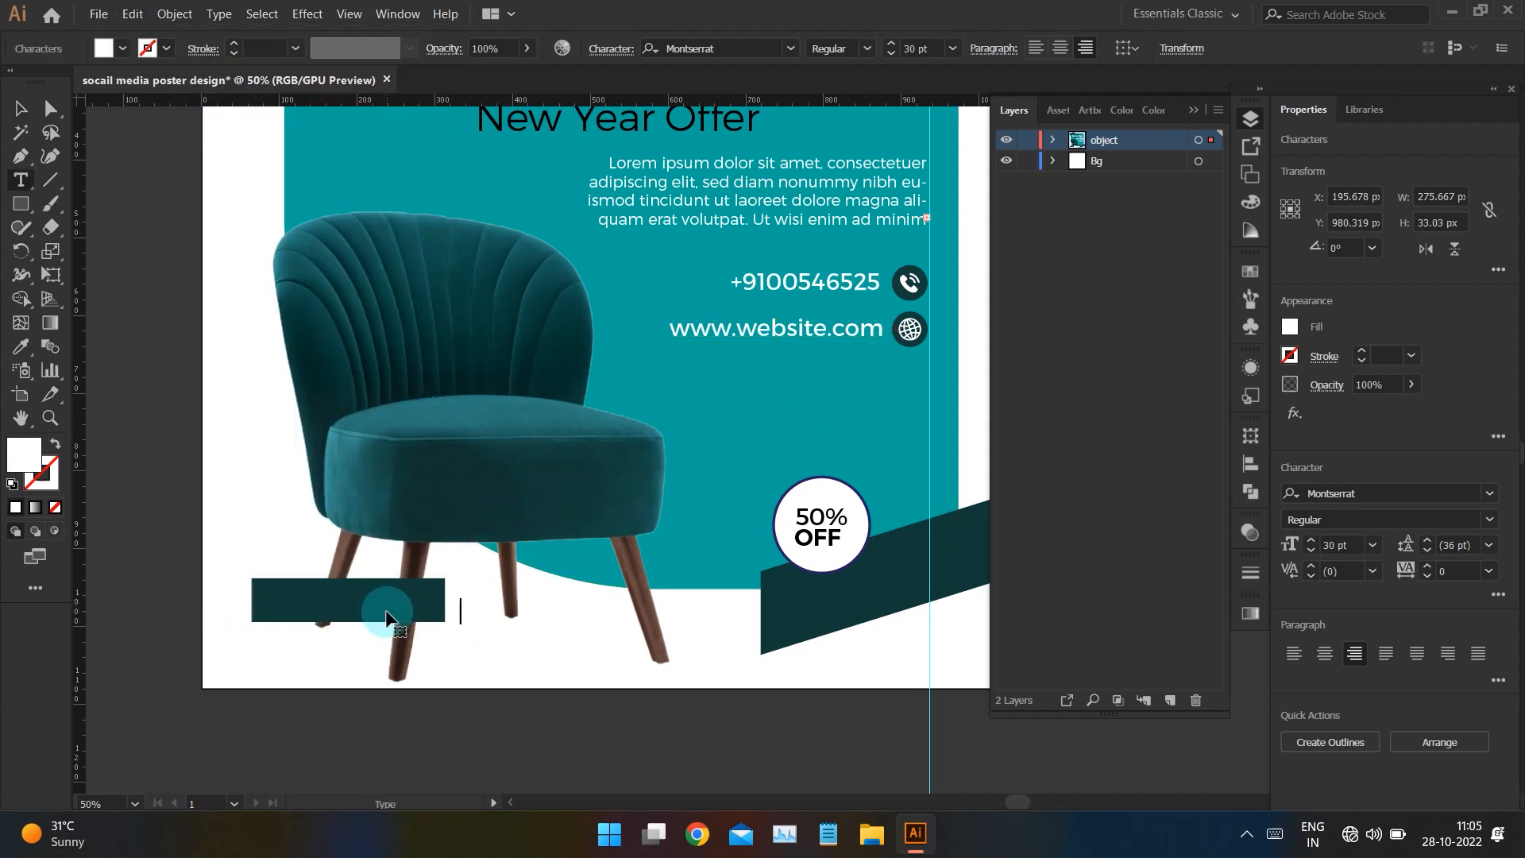
click(20, 108)
drag(408, 619, 355, 609)
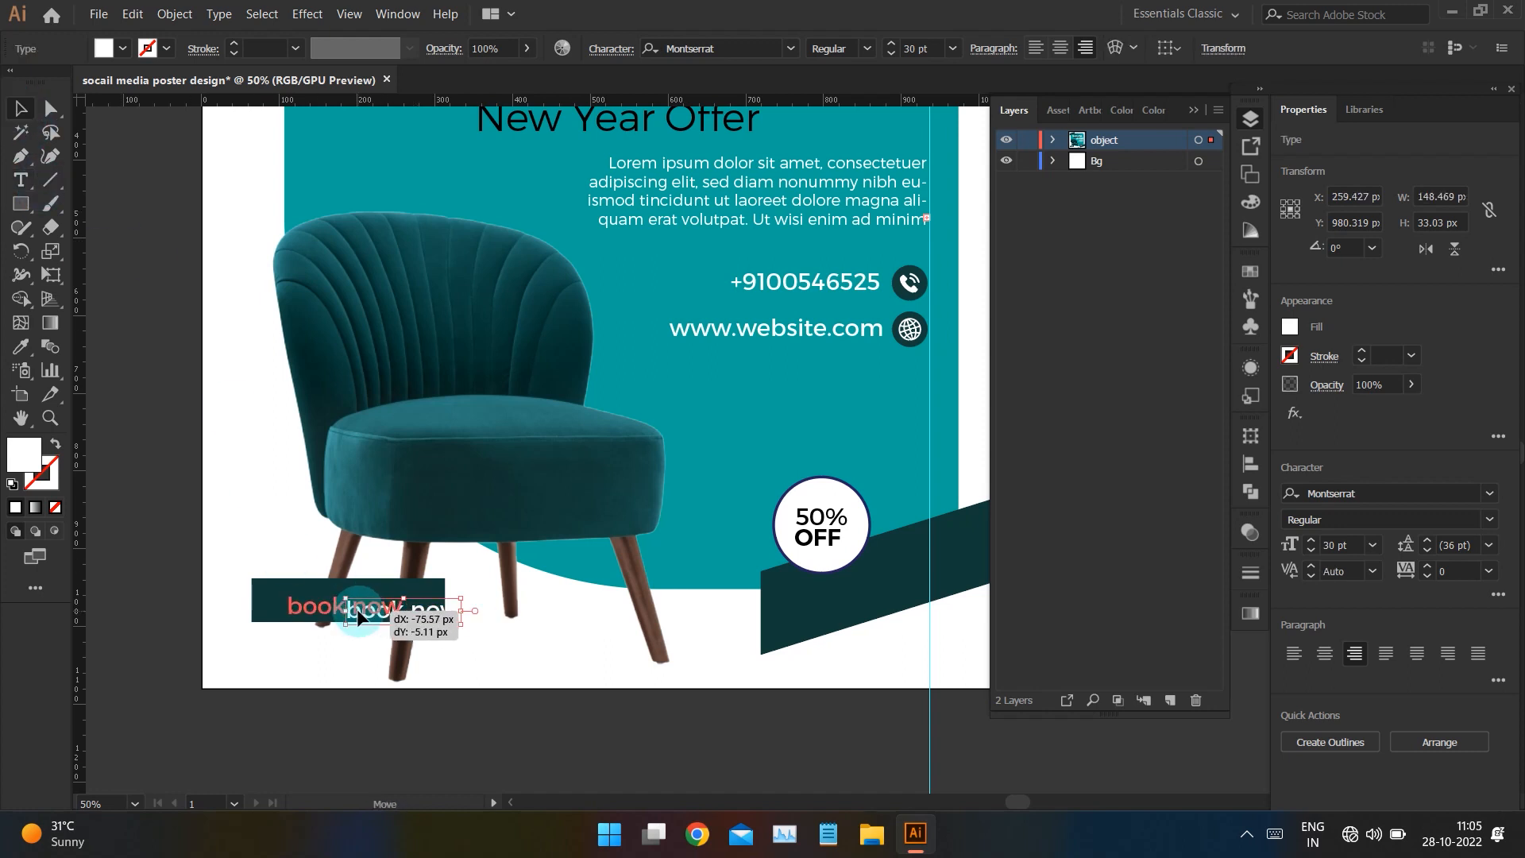
Change the "book now" text to uppercase.
click(221, 16)
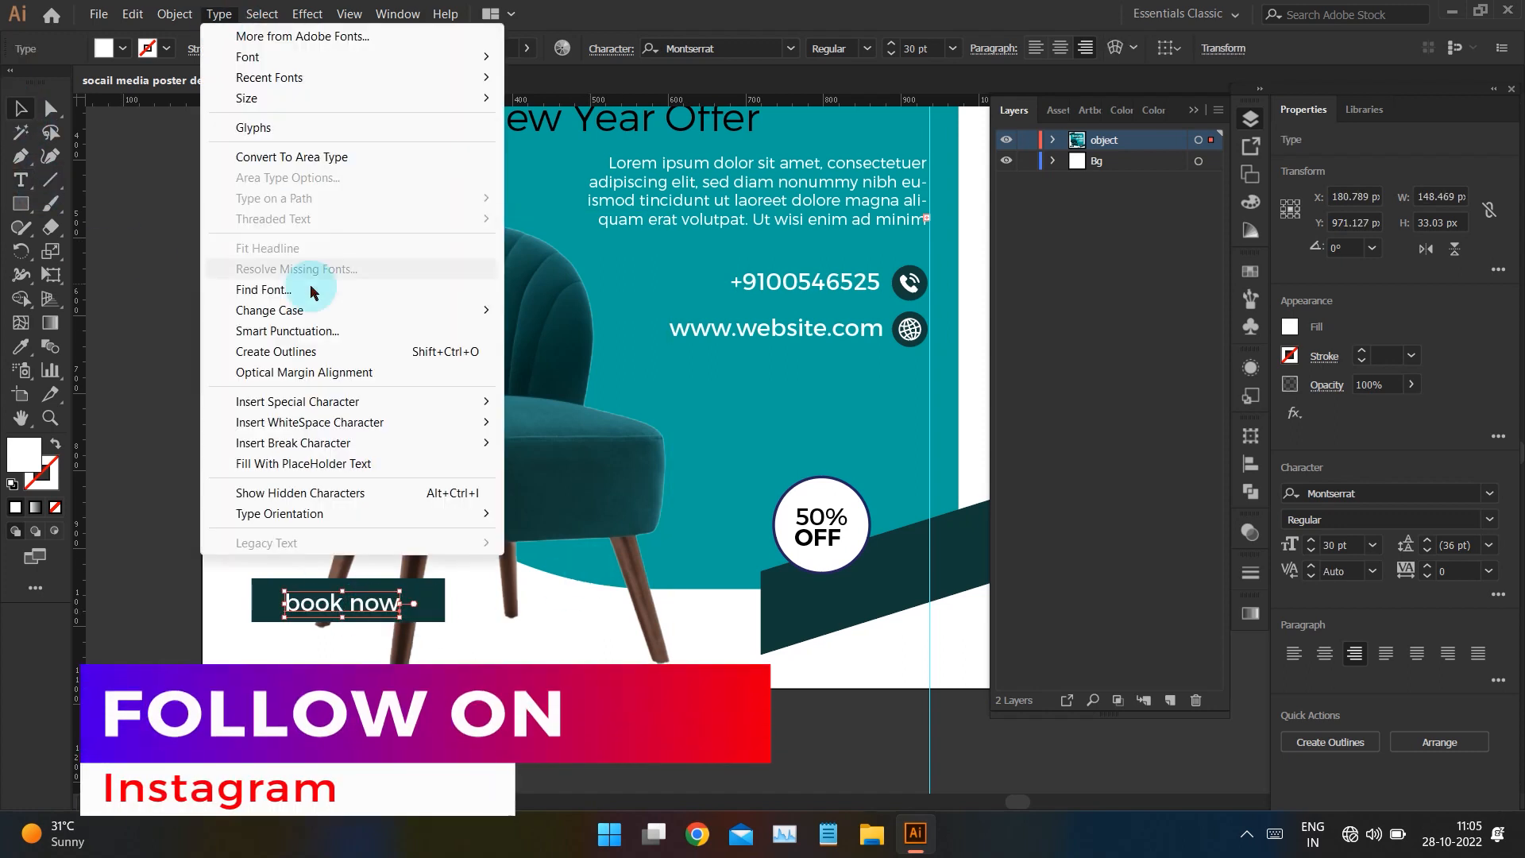
mouse_move(278, 308)
click(573, 304)
Centre the BOOK NOW text and the dark rectangle on each other vertically and horizontally.
scroll(364, 527, up, 2)
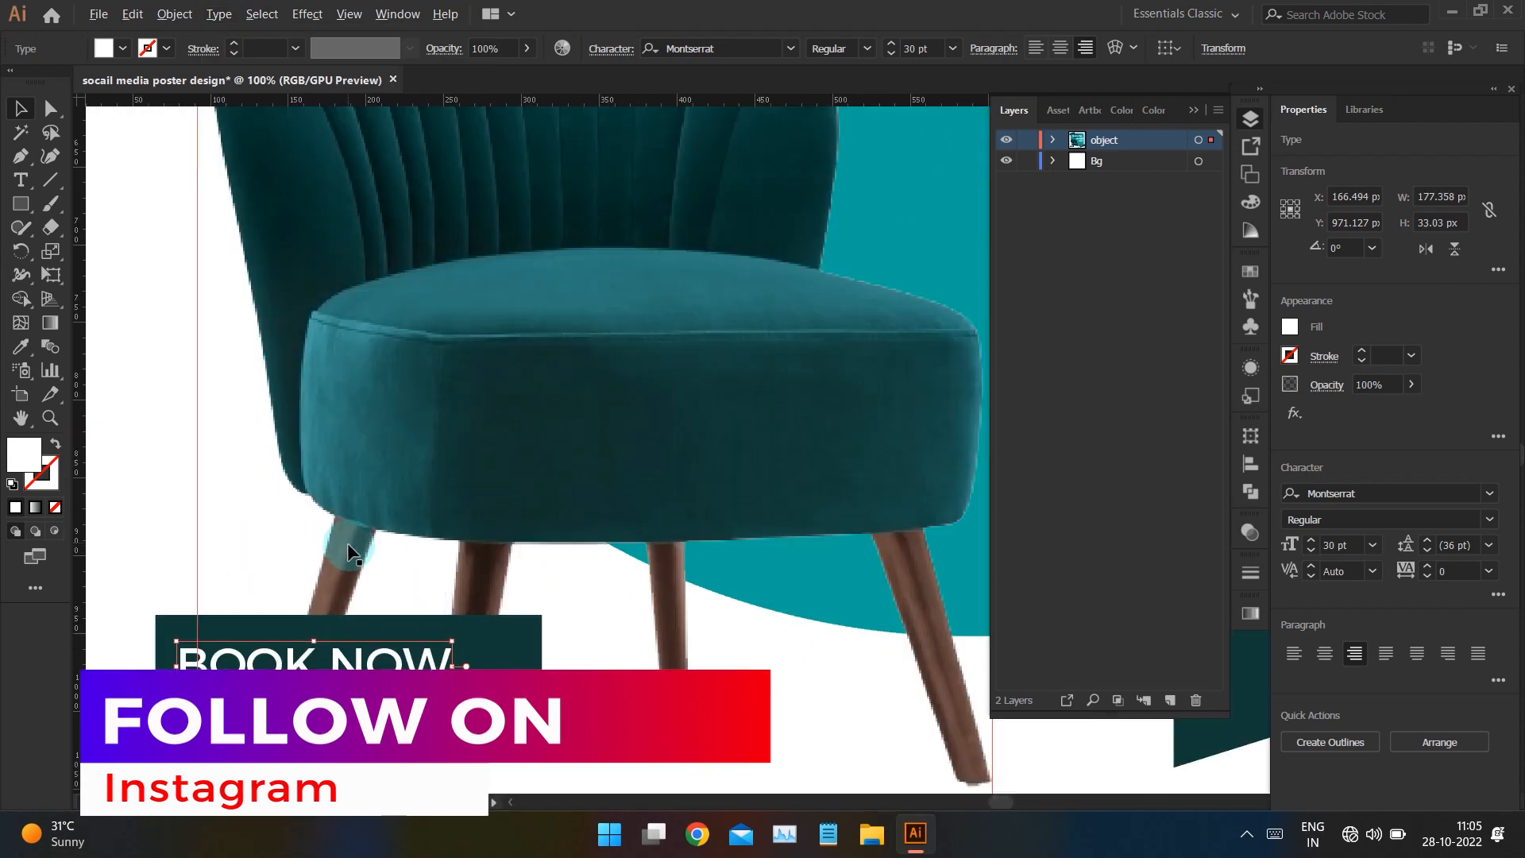
scroll(346, 541, down, 2)
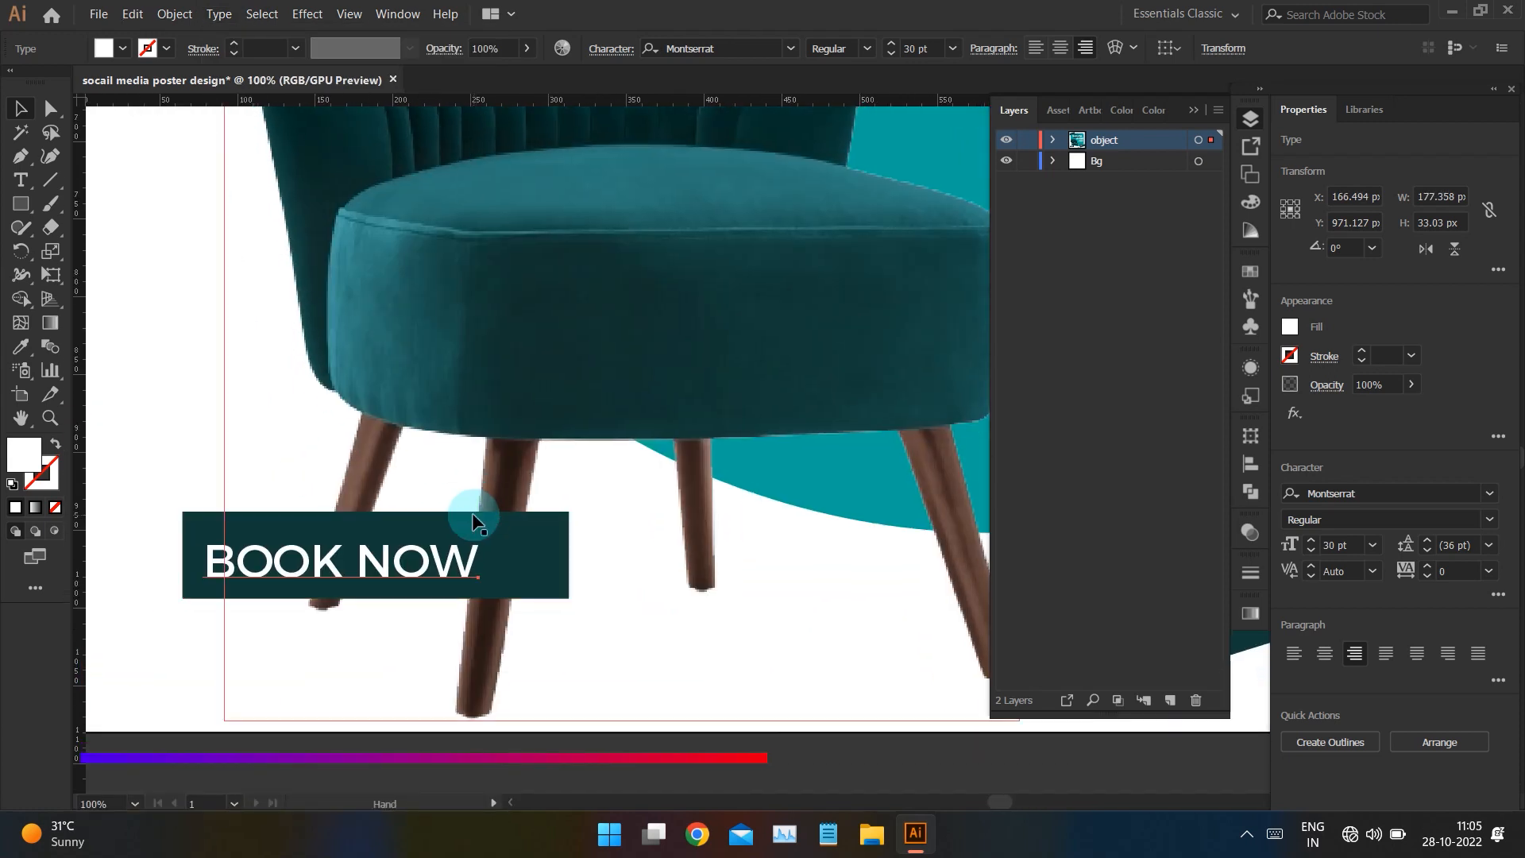
shift+click(550, 568)
click(1446, 498)
click(1359, 496)
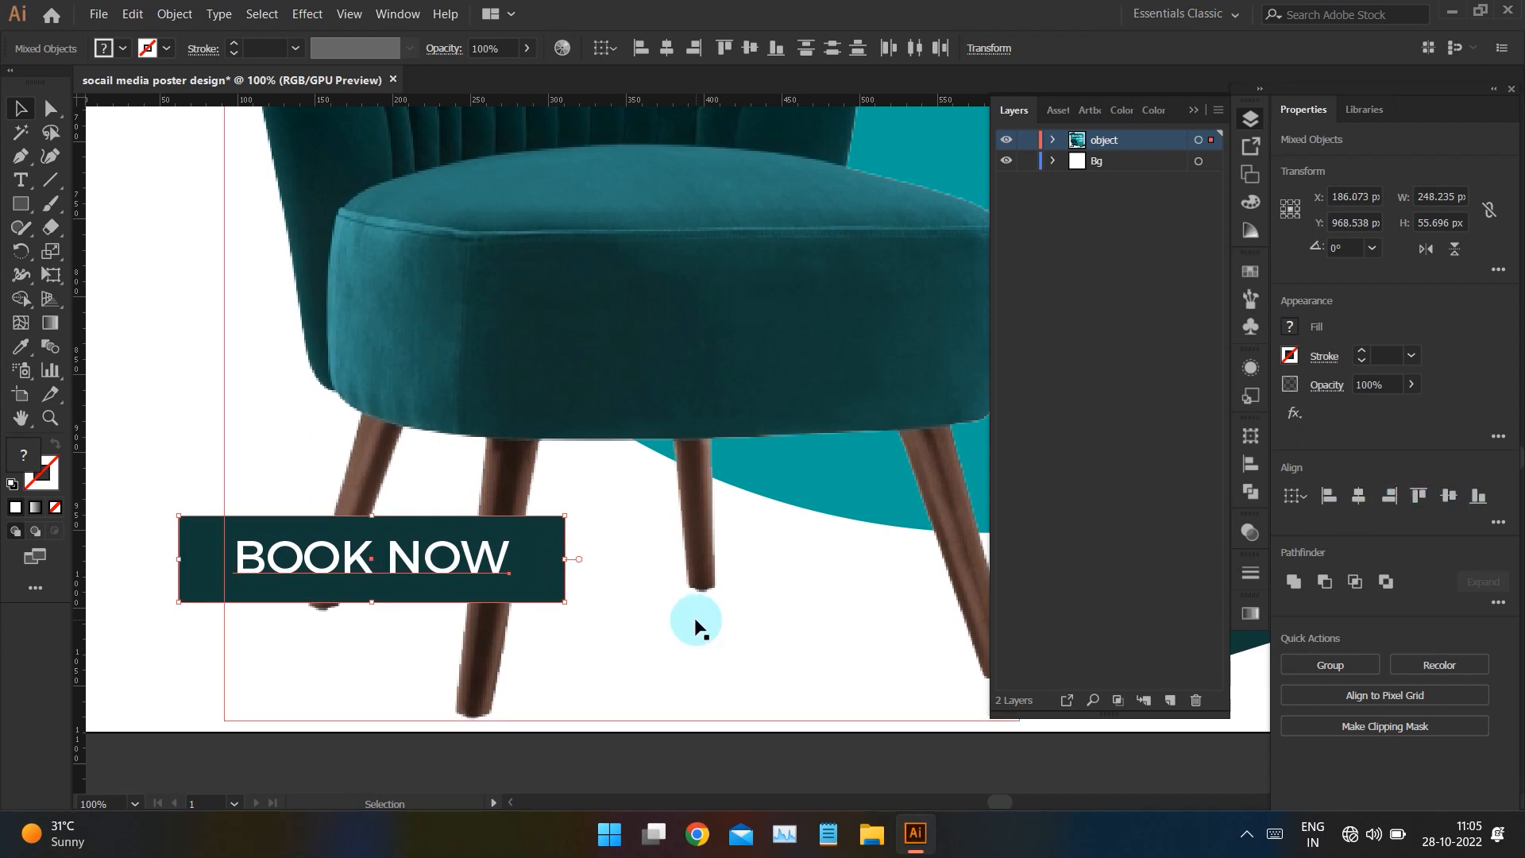
Reselect only the BOOK NOW text and its rectangle and reapply the horizontal and vertical centre alignment.
click(696, 627)
click(509, 571)
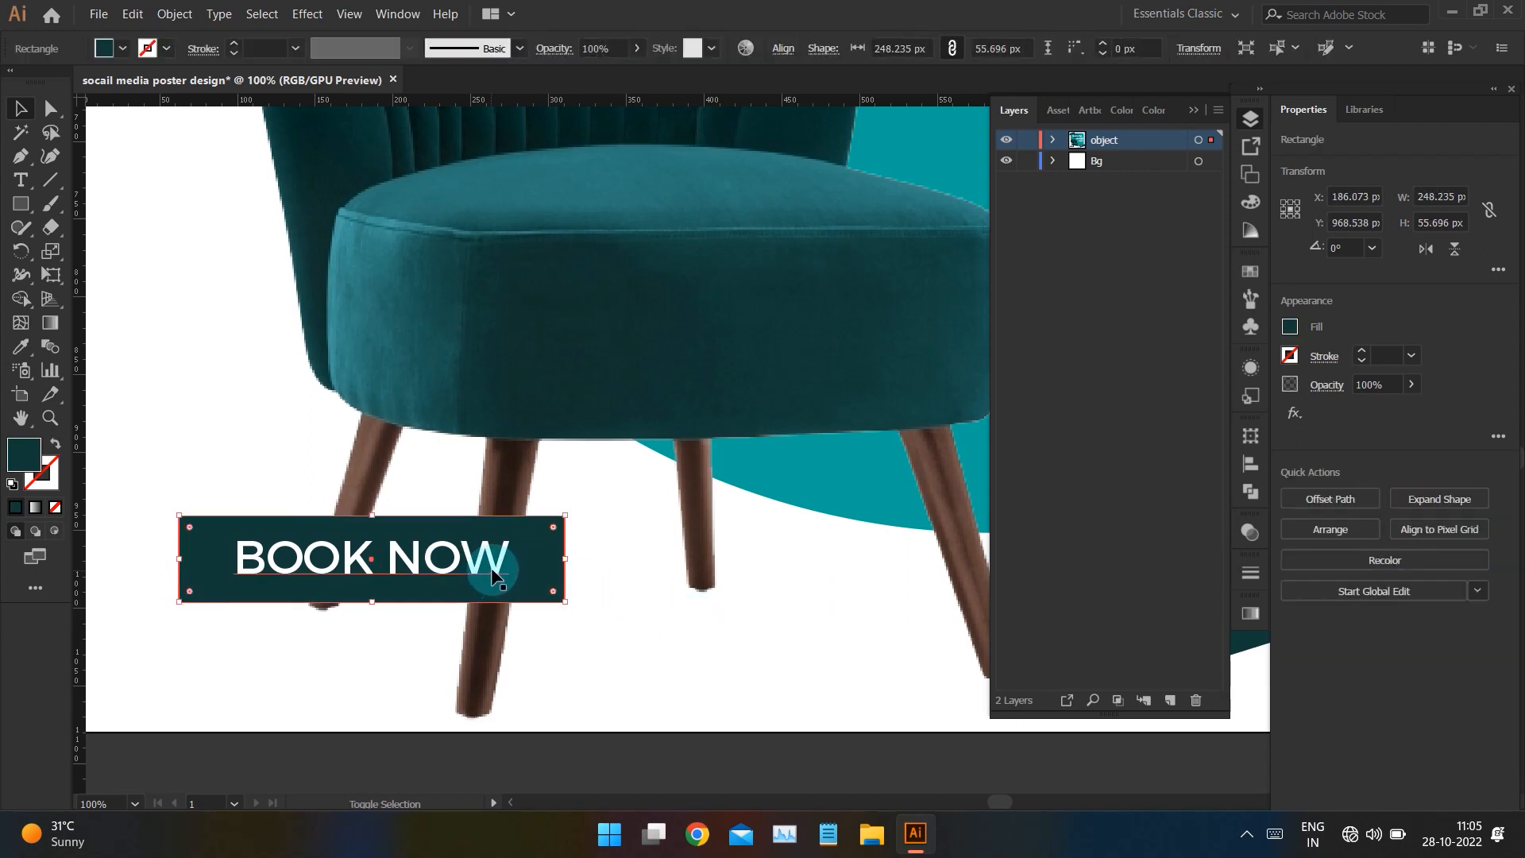
shift+click(492, 570)
click(618, 576)
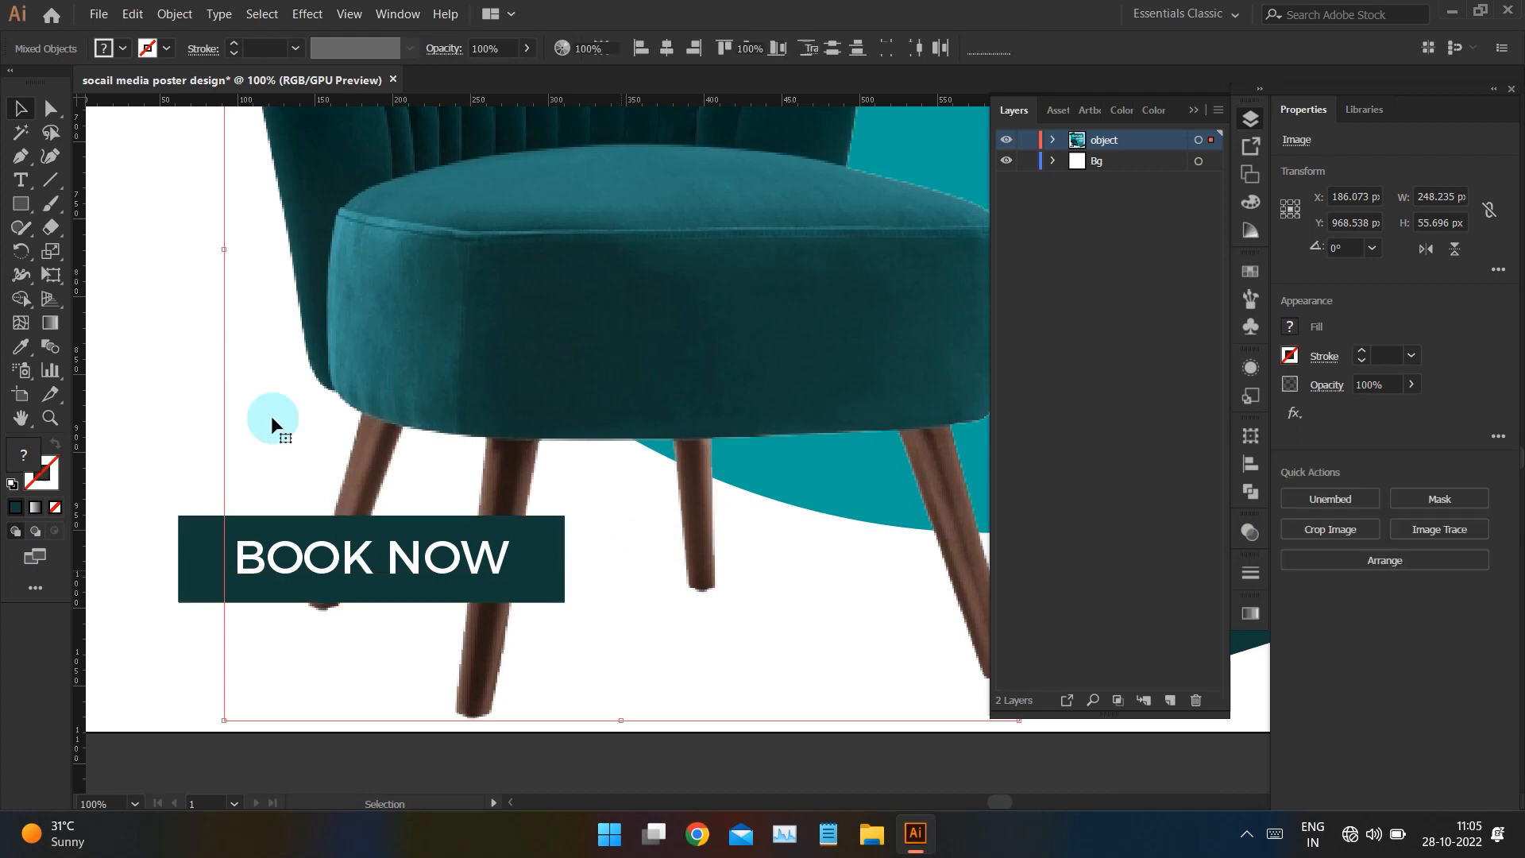
click(189, 453)
click(256, 561)
shift+click(198, 541)
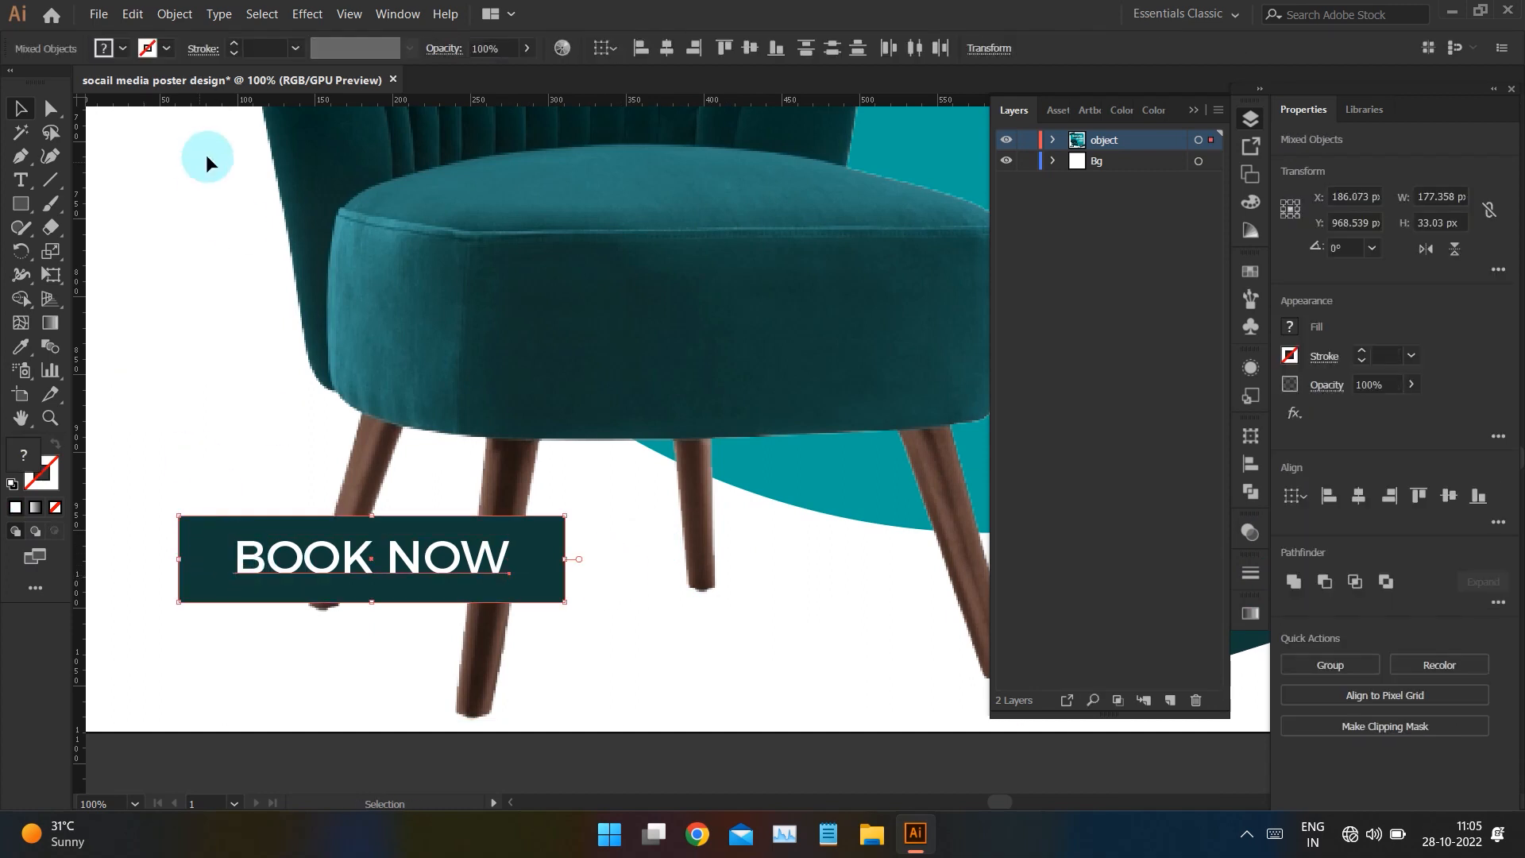
click(1359, 496)
click(1448, 497)
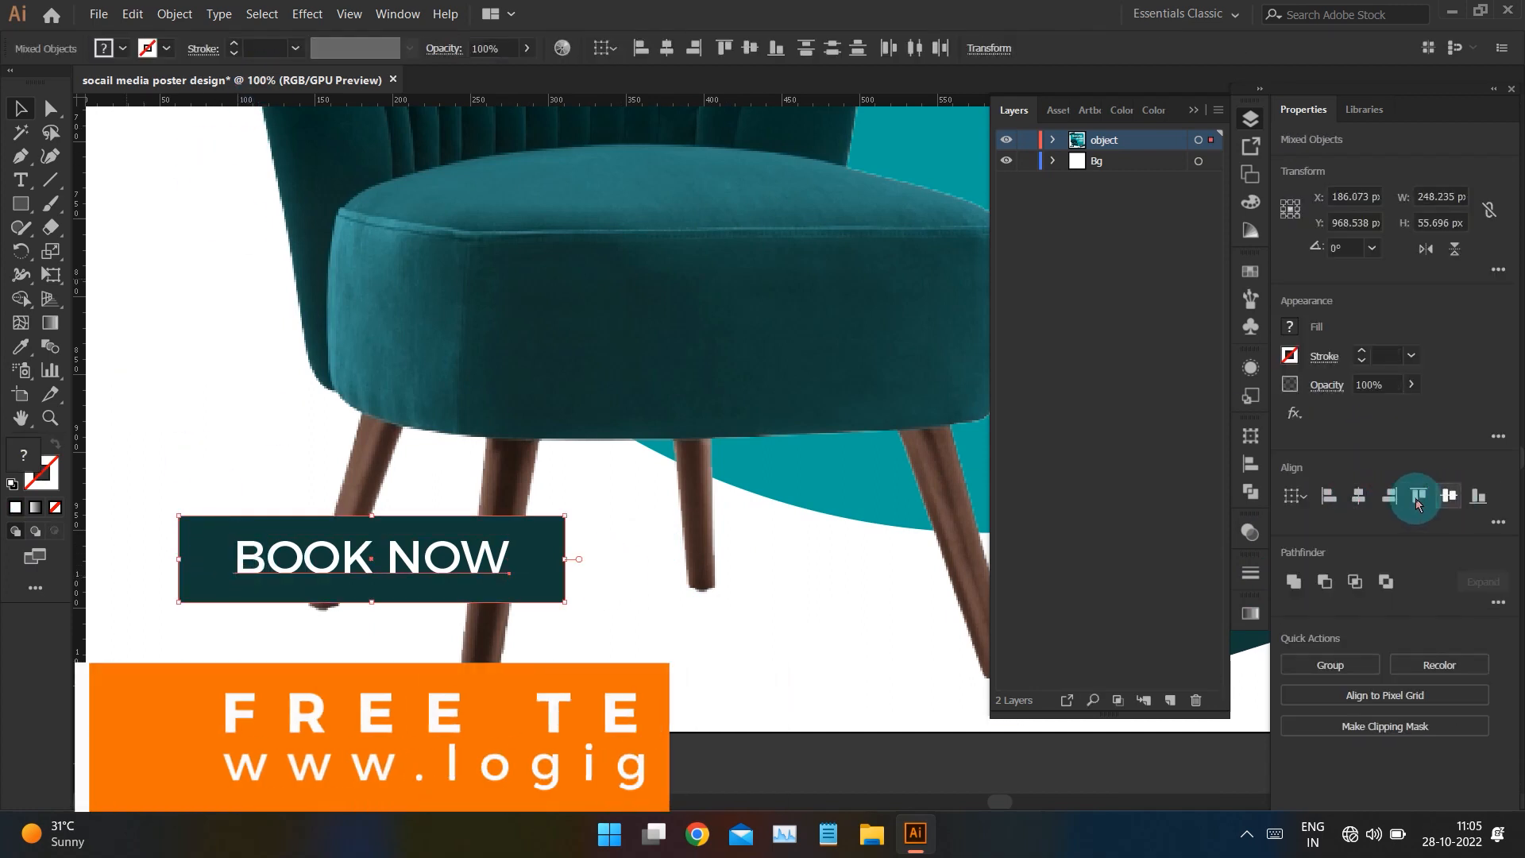
click(189, 16)
click(176, 99)
Send the dark slanted band in the poster's upper left corner behind the teal rounded panel.
click(777, 637)
key(ctrl+0)
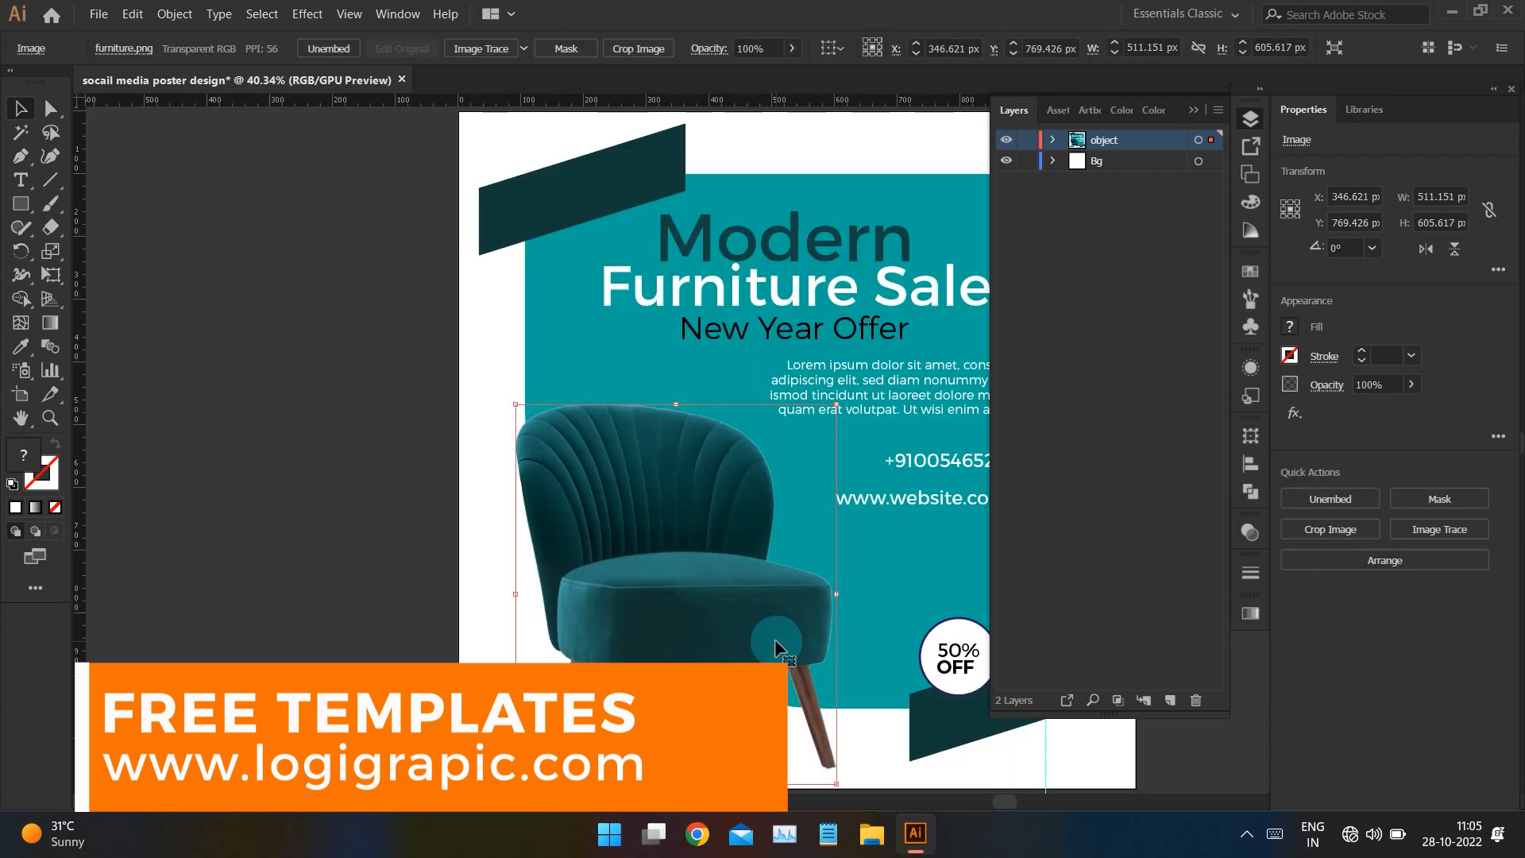
drag(691, 568, 518, 487)
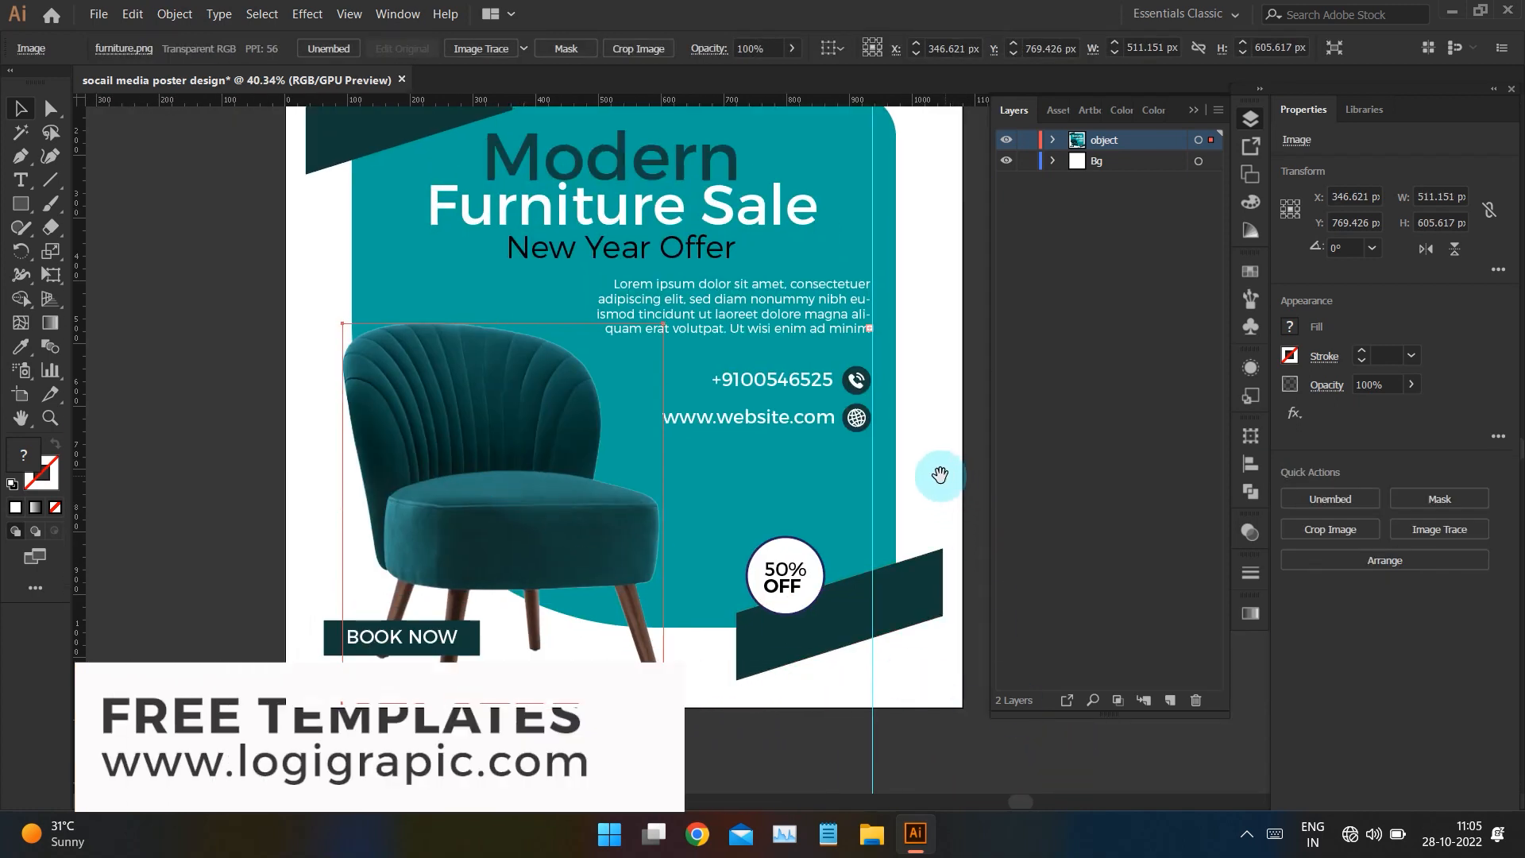
drag(944, 475, 808, 507)
scroll(809, 507, down, 1)
drag(872, 413, 890, 436)
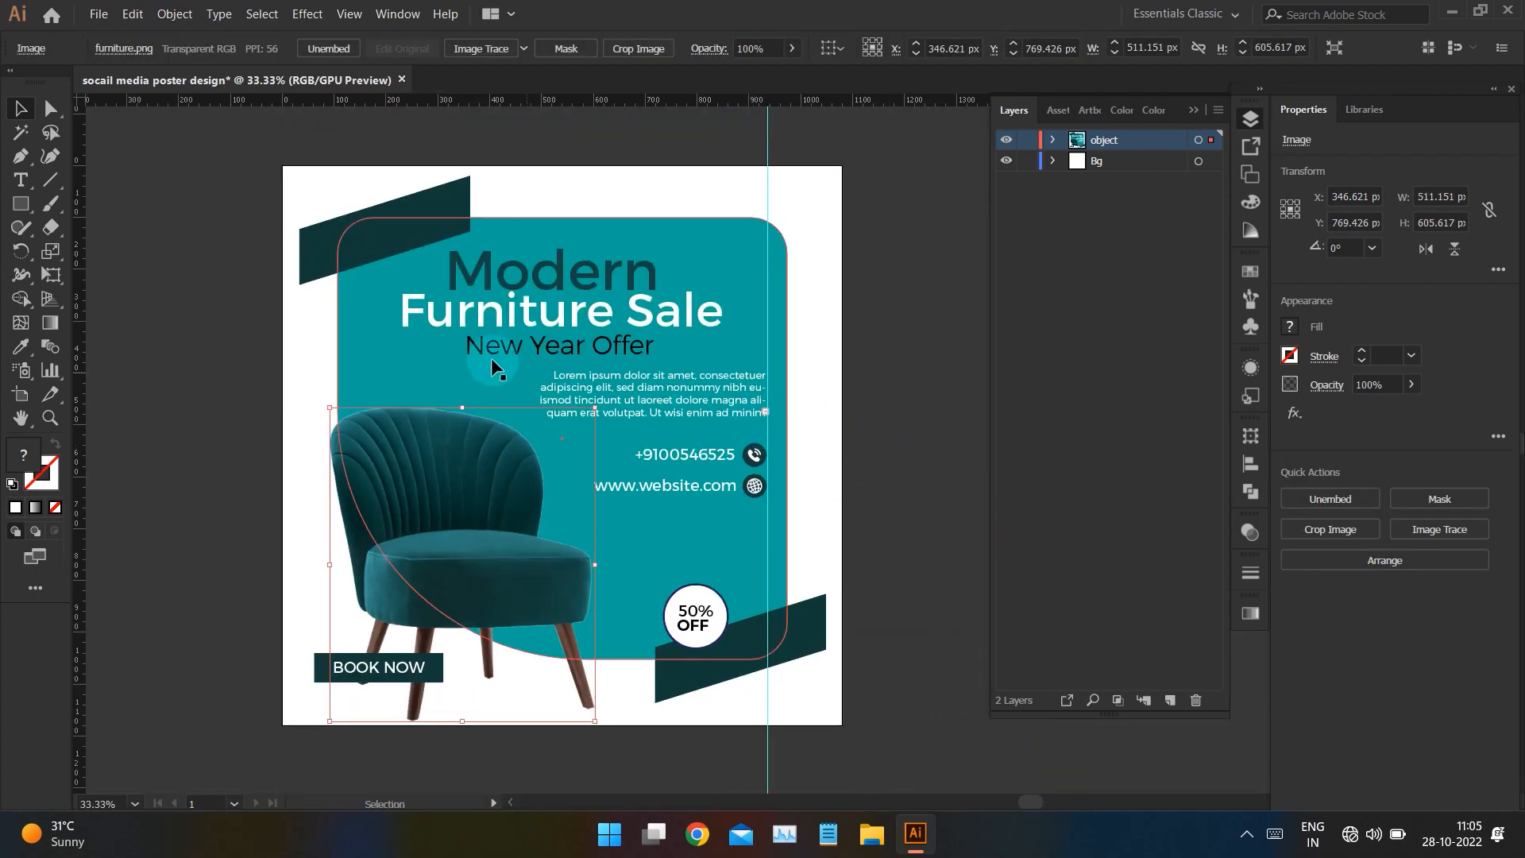
click(418, 228)
key(a)
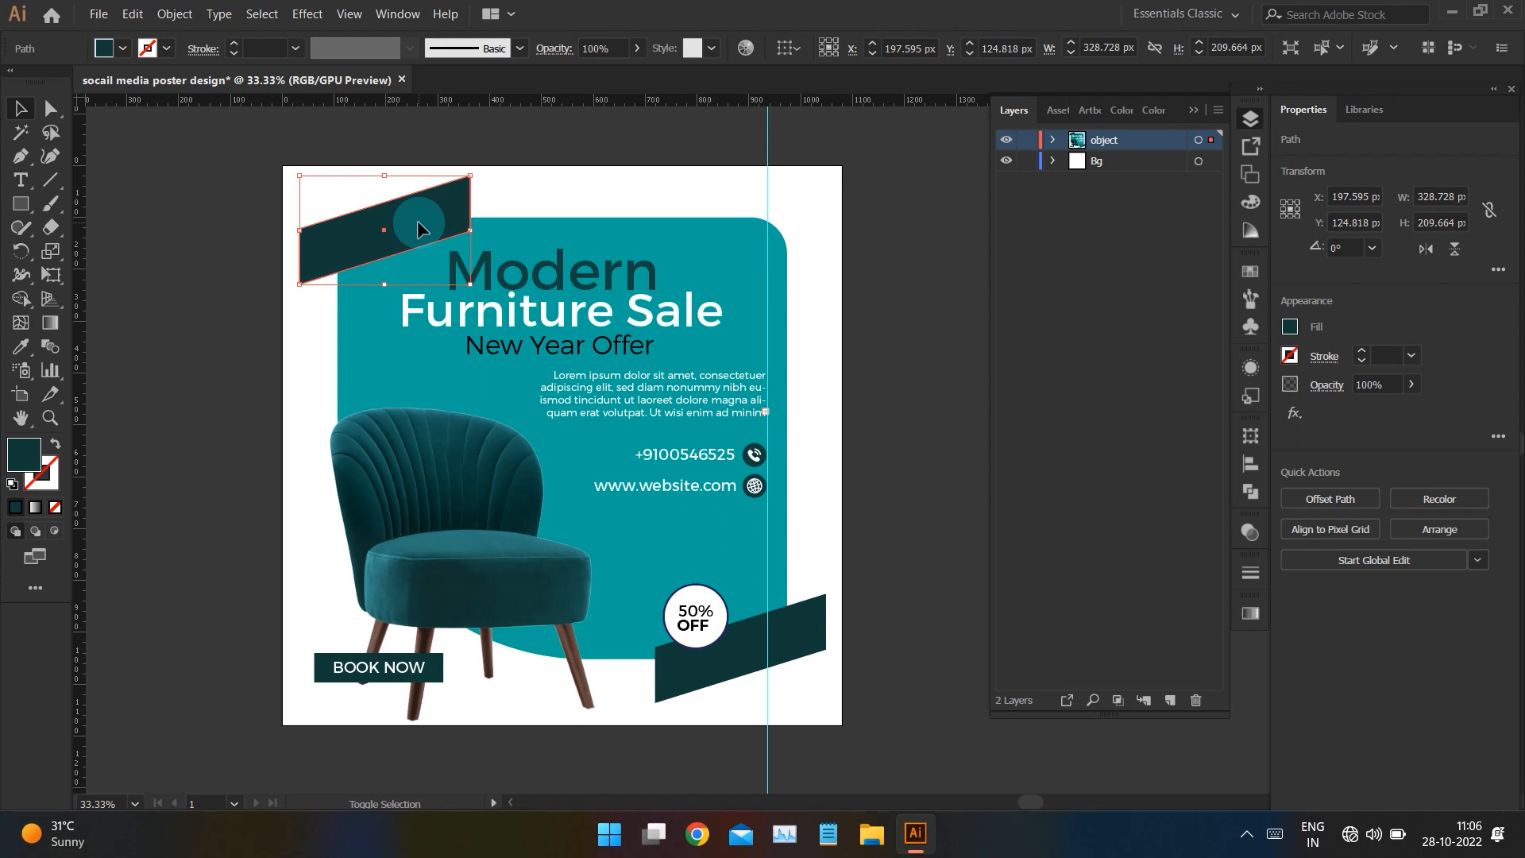
key(ctrl+[)
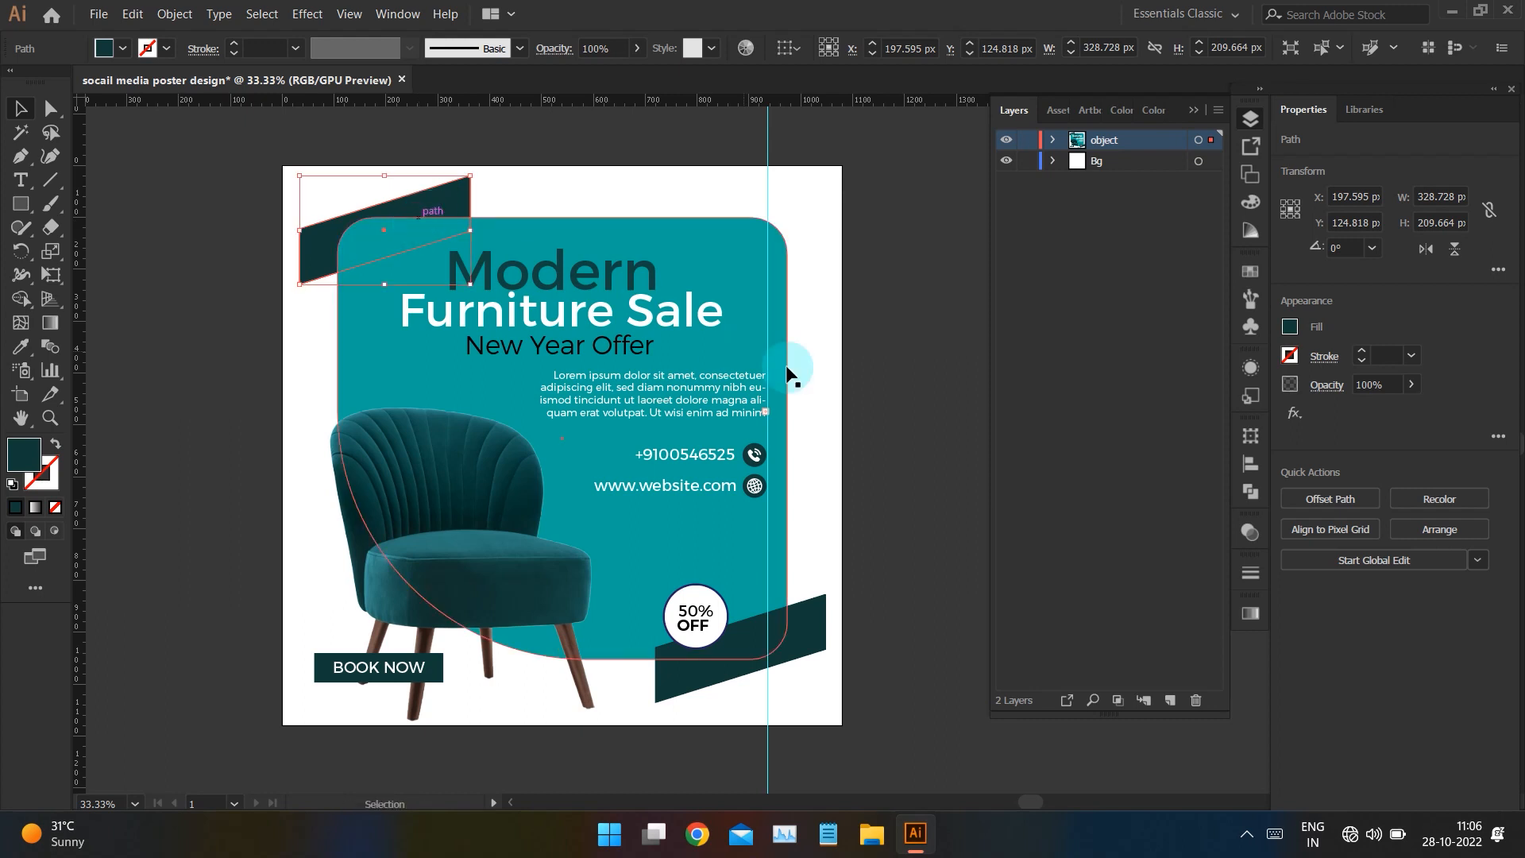
click(884, 394)
drag(952, 470, 928, 449)
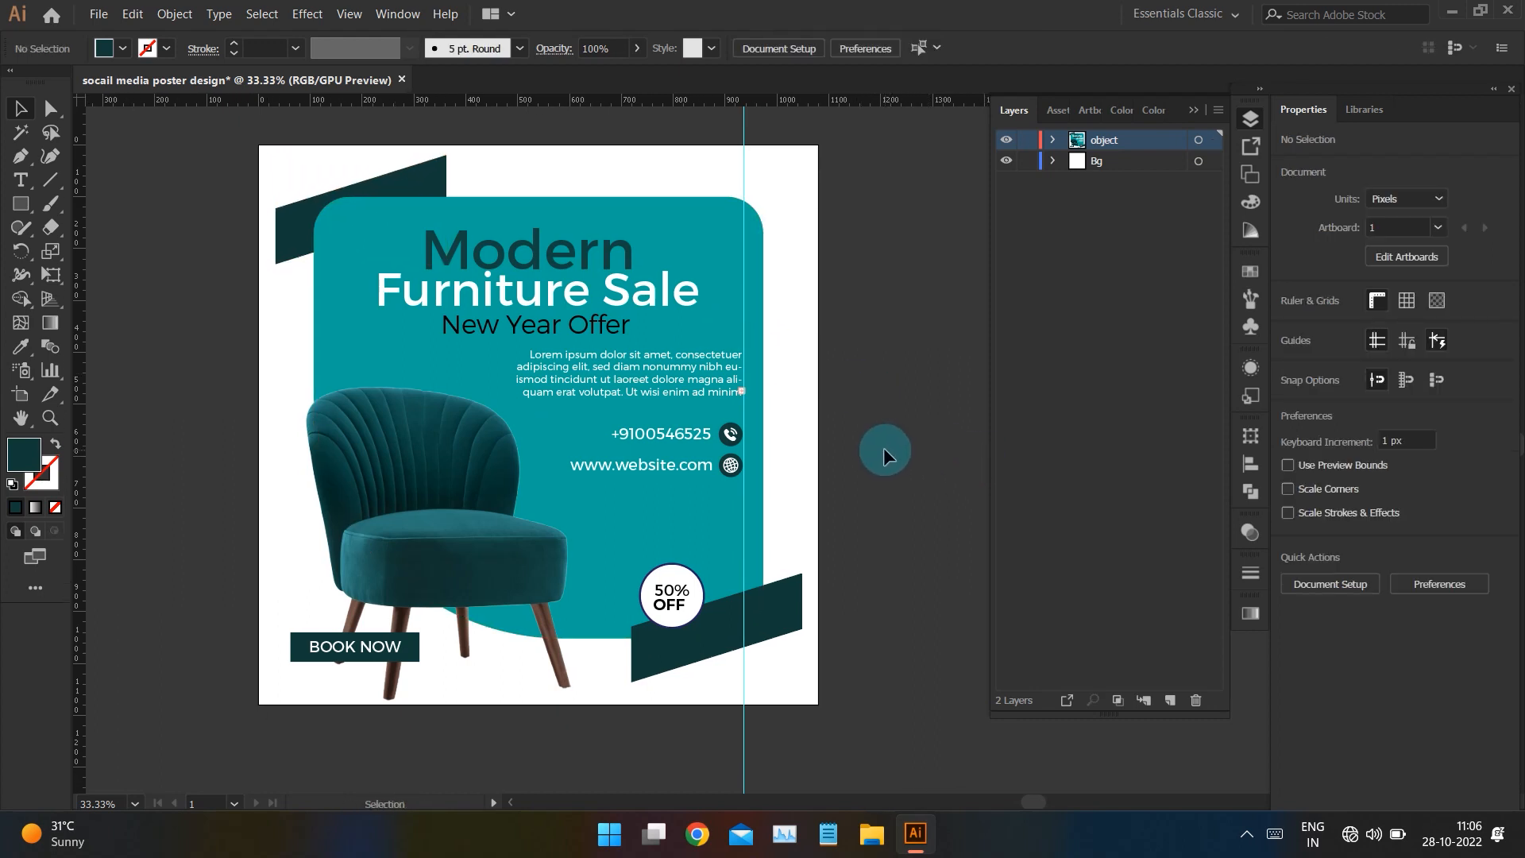
Add the text "logo" in the poster's upper right corner and enlarge it.
click(38, 183)
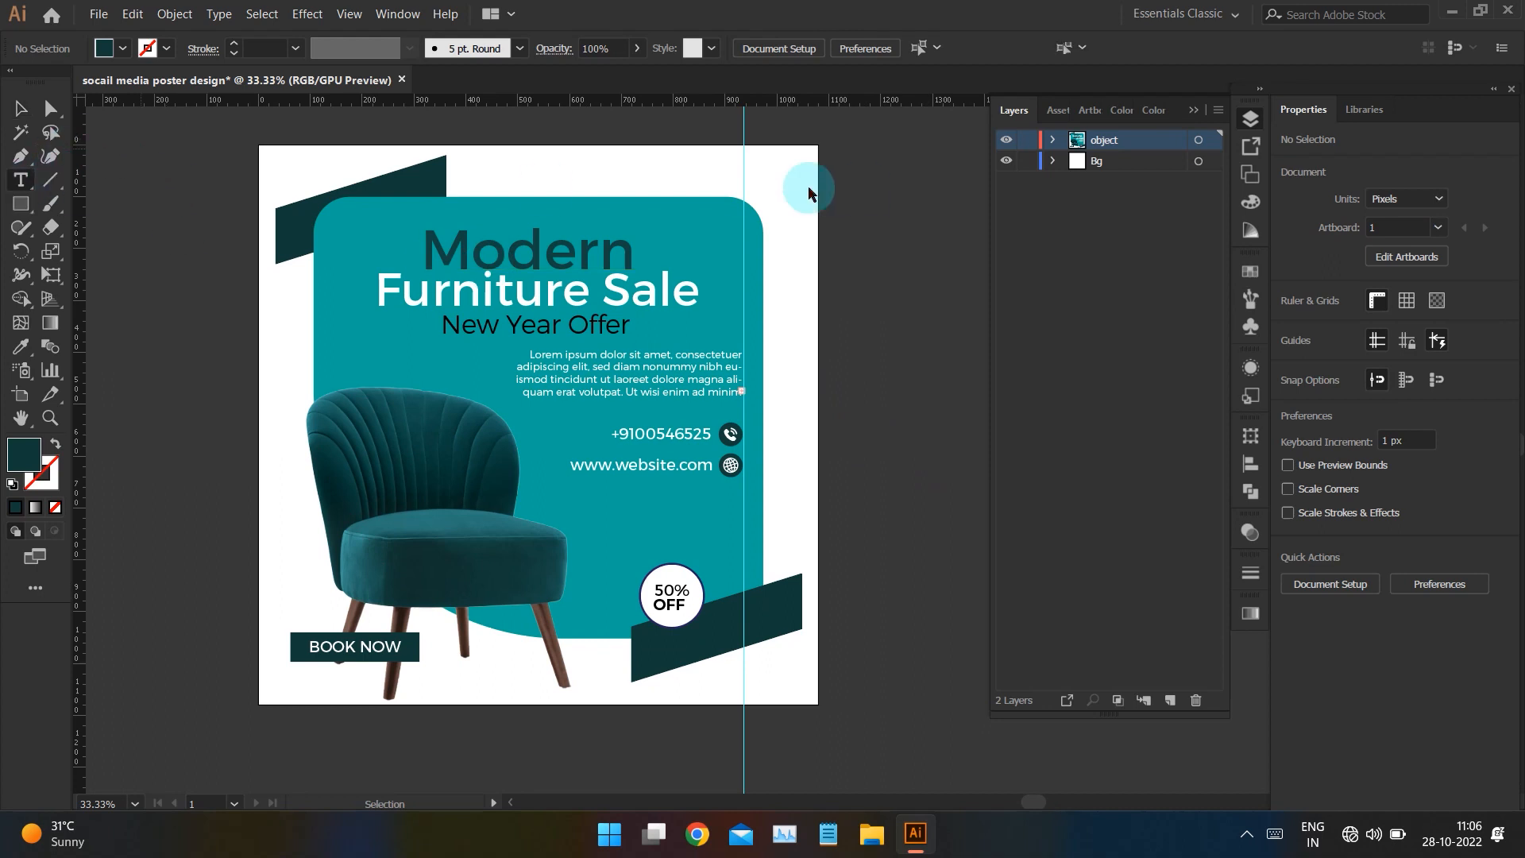
click(742, 201)
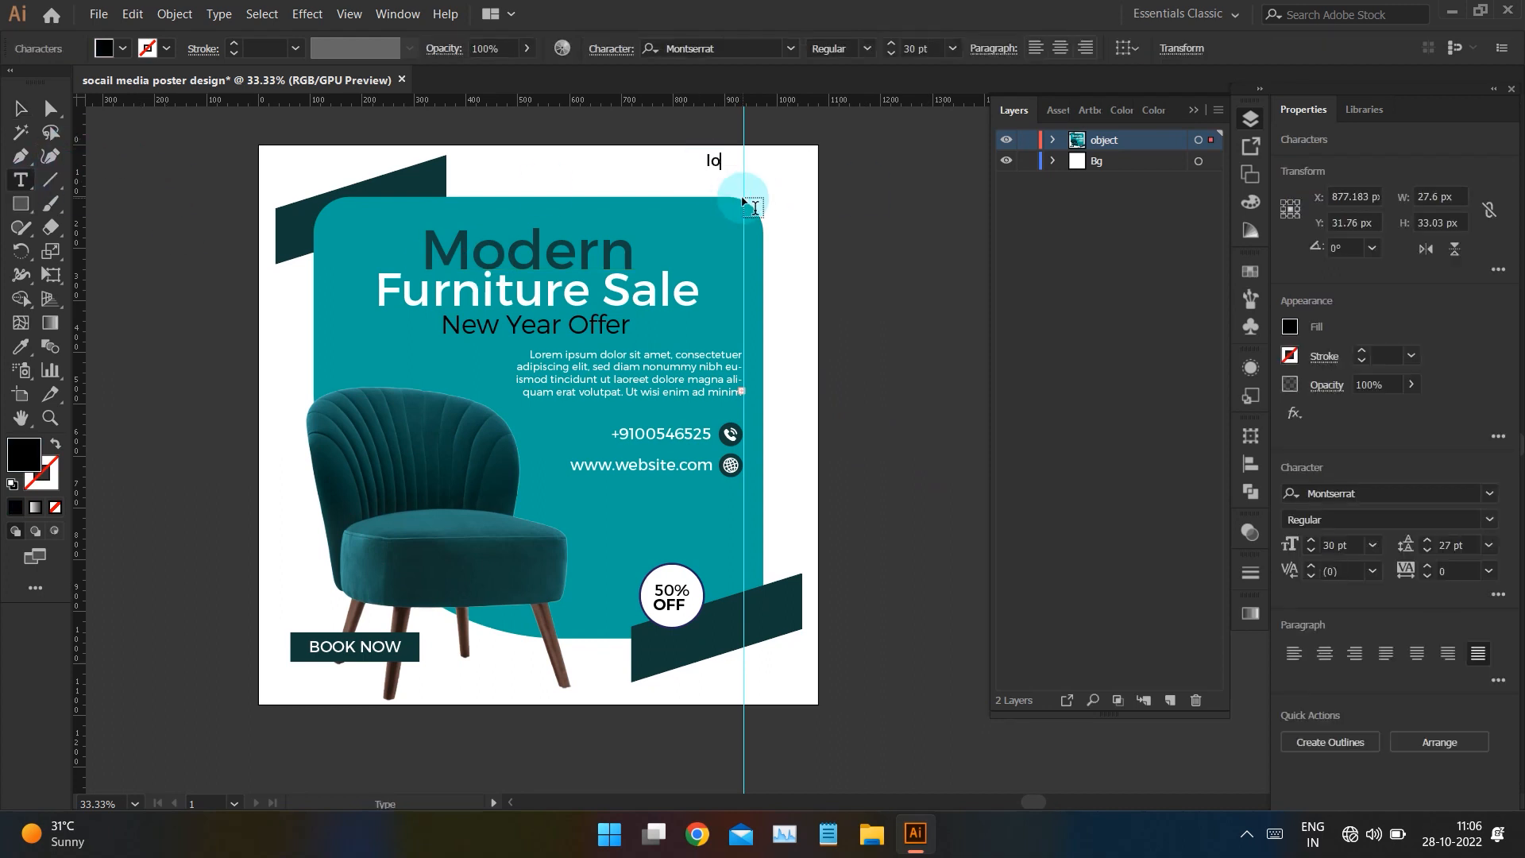
text(logo)
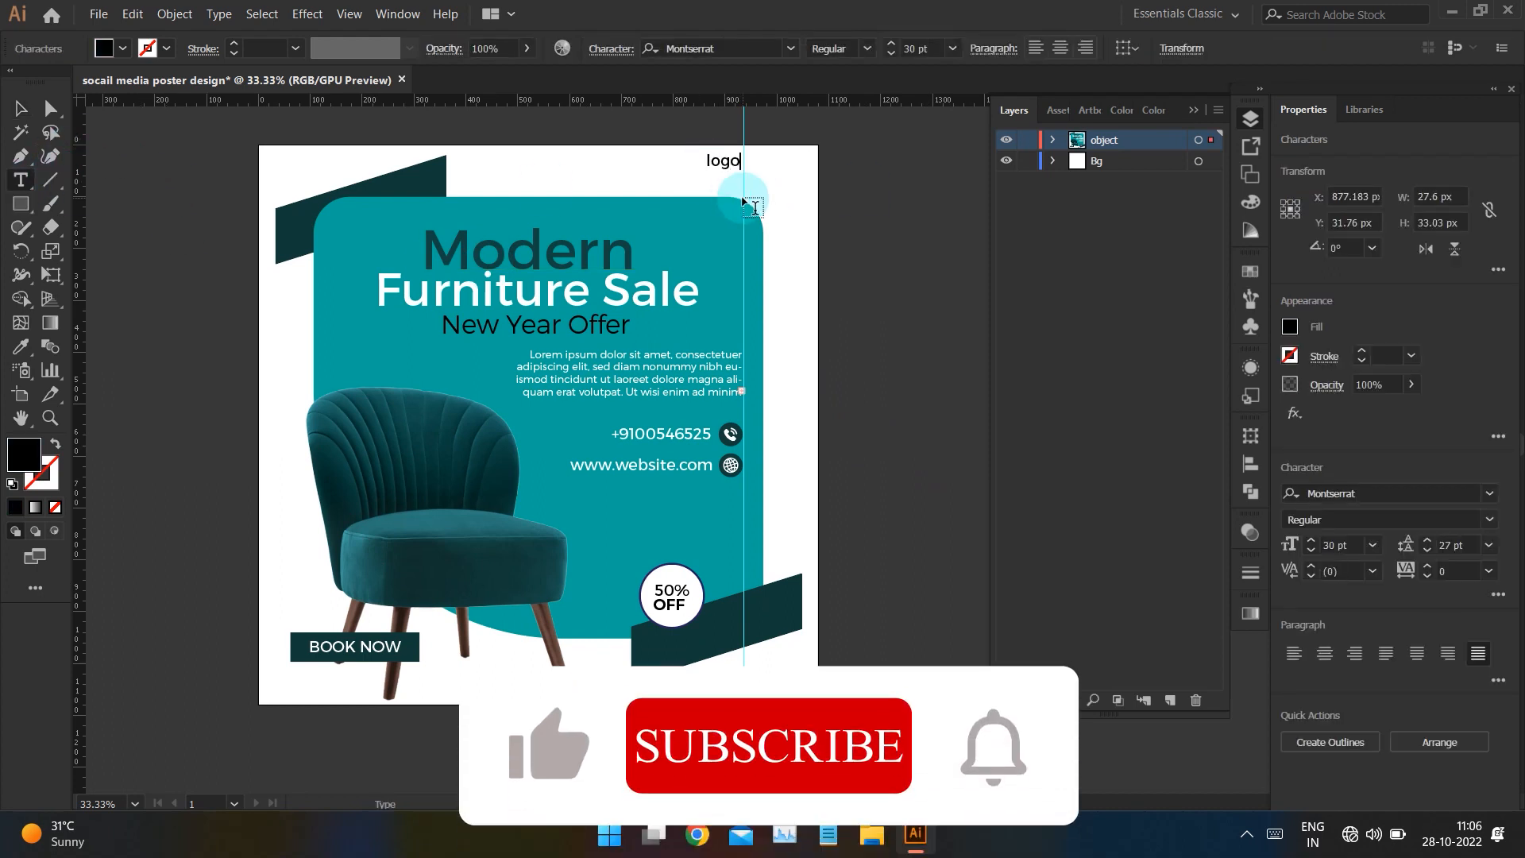
click(22, 111)
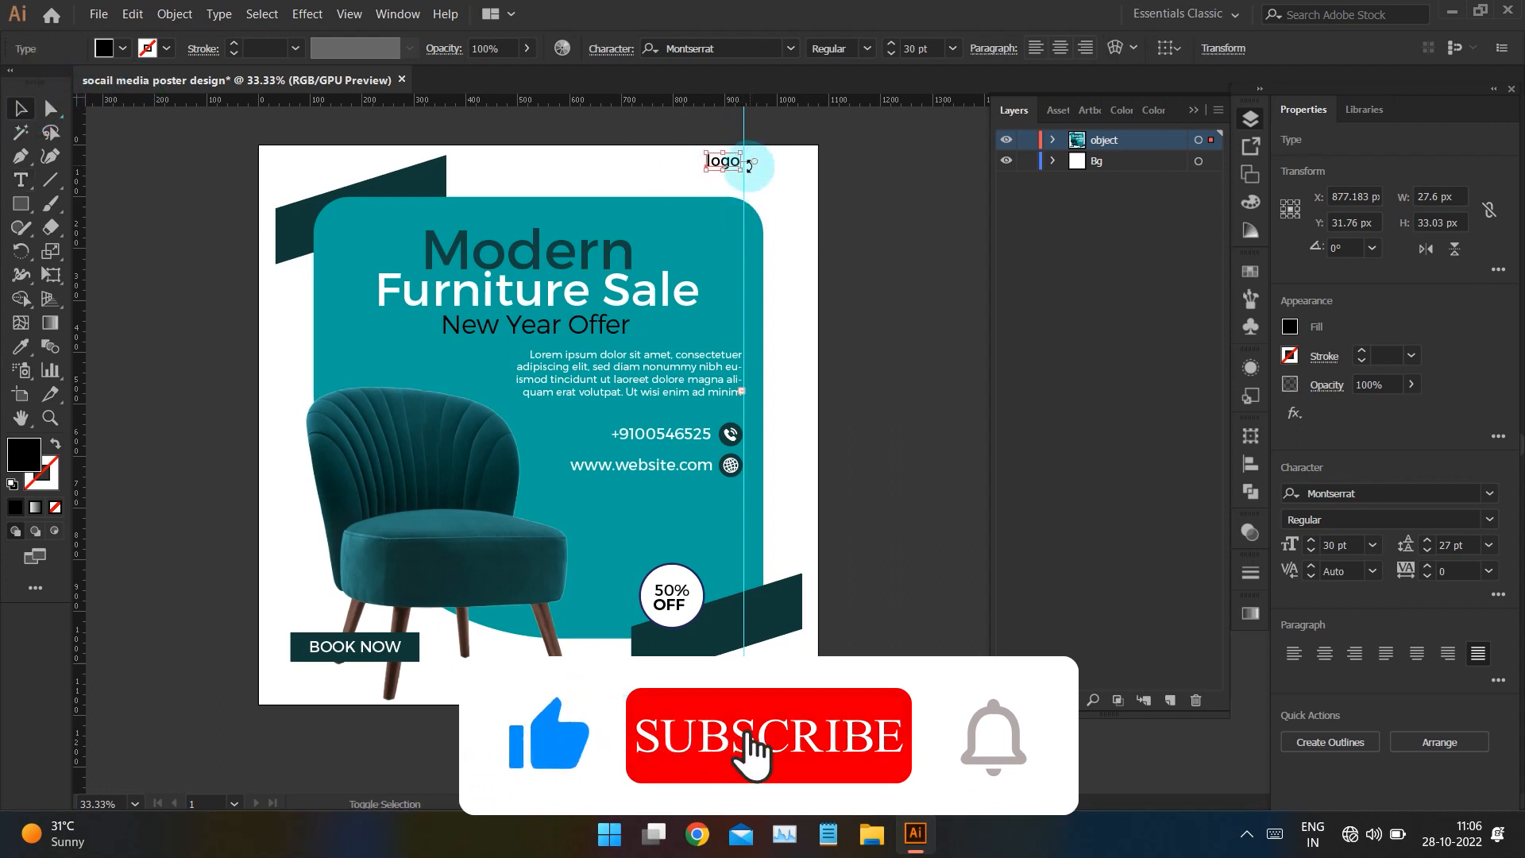
drag(742, 170, 780, 183)
click(898, 189)
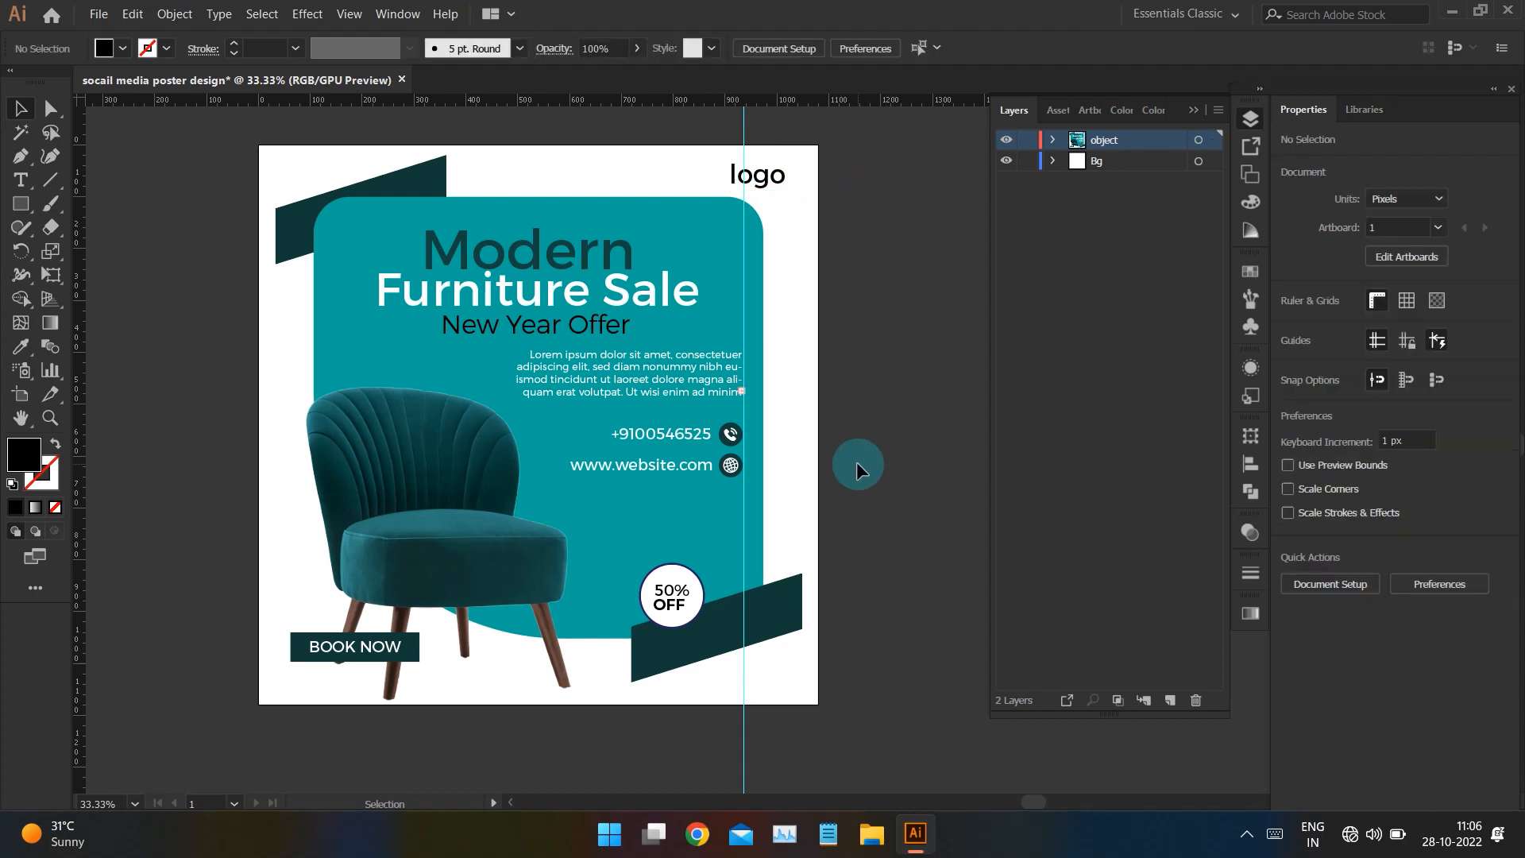
Nudge the phone number and its icon slightly down toward the website line.
scroll(719, 527, up, 3)
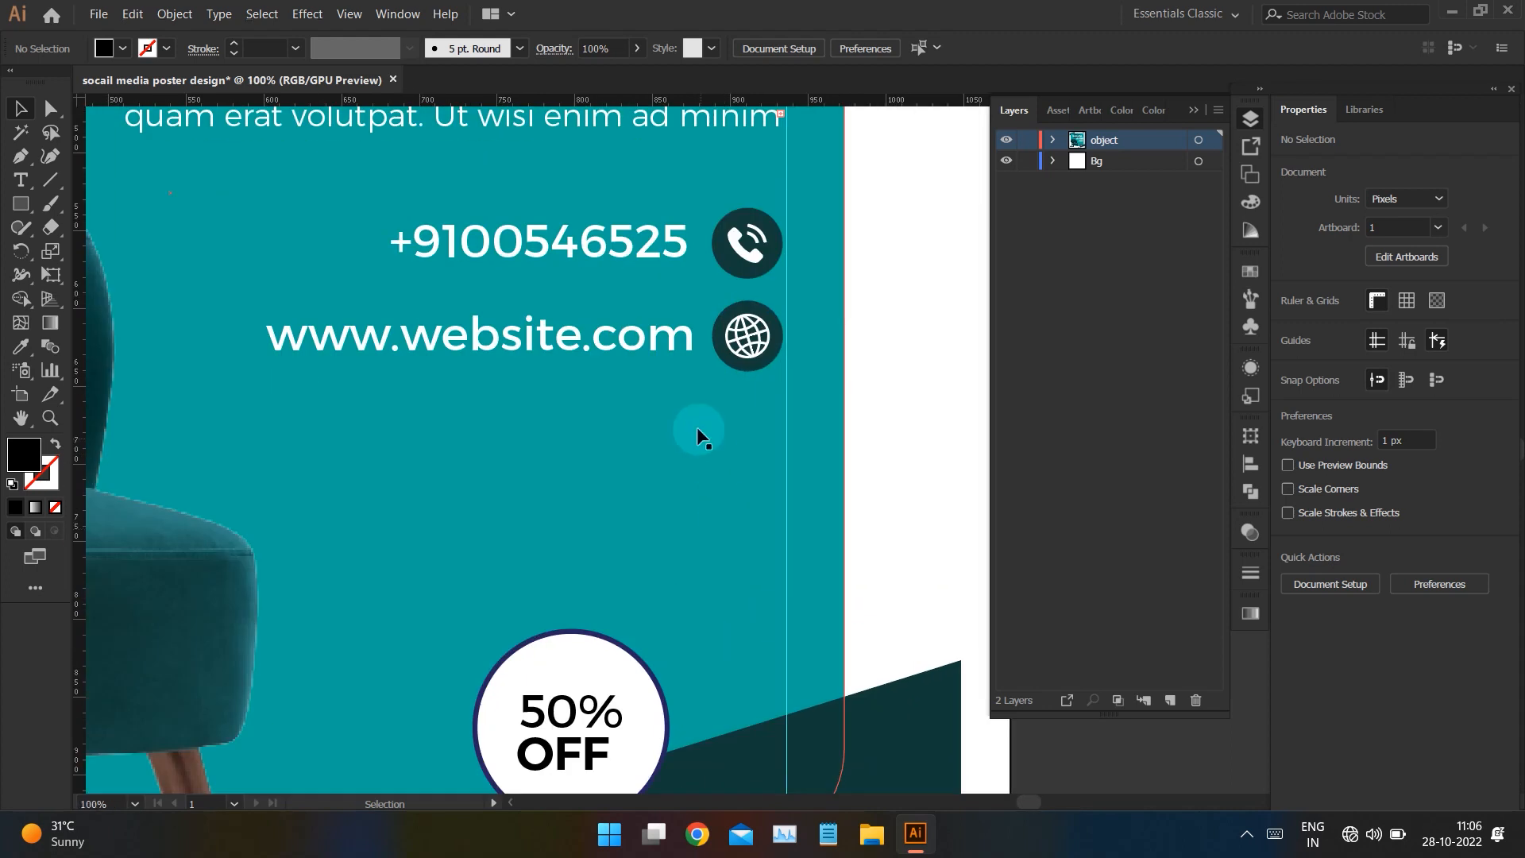
shift+click(752, 245)
key(Down)
key(Down)
key(Down)
key(Down)
key(Down)
key(Down)
key(Down)
key(Down)
key(Down)
key(Down)
click(907, 412)
scroll(913, 412, down, 3)
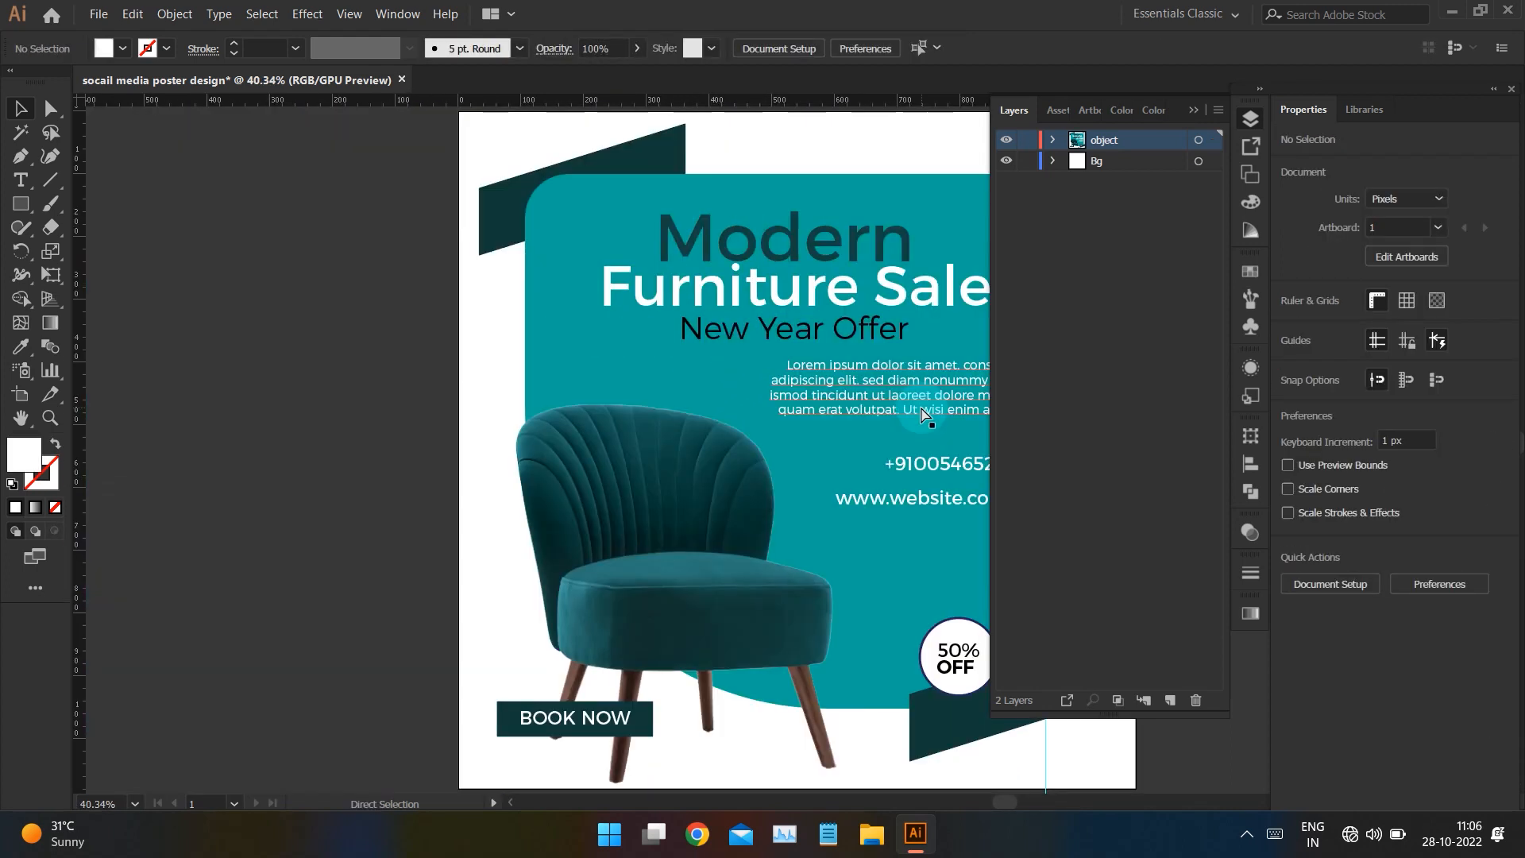
drag(930, 432, 656, 415)
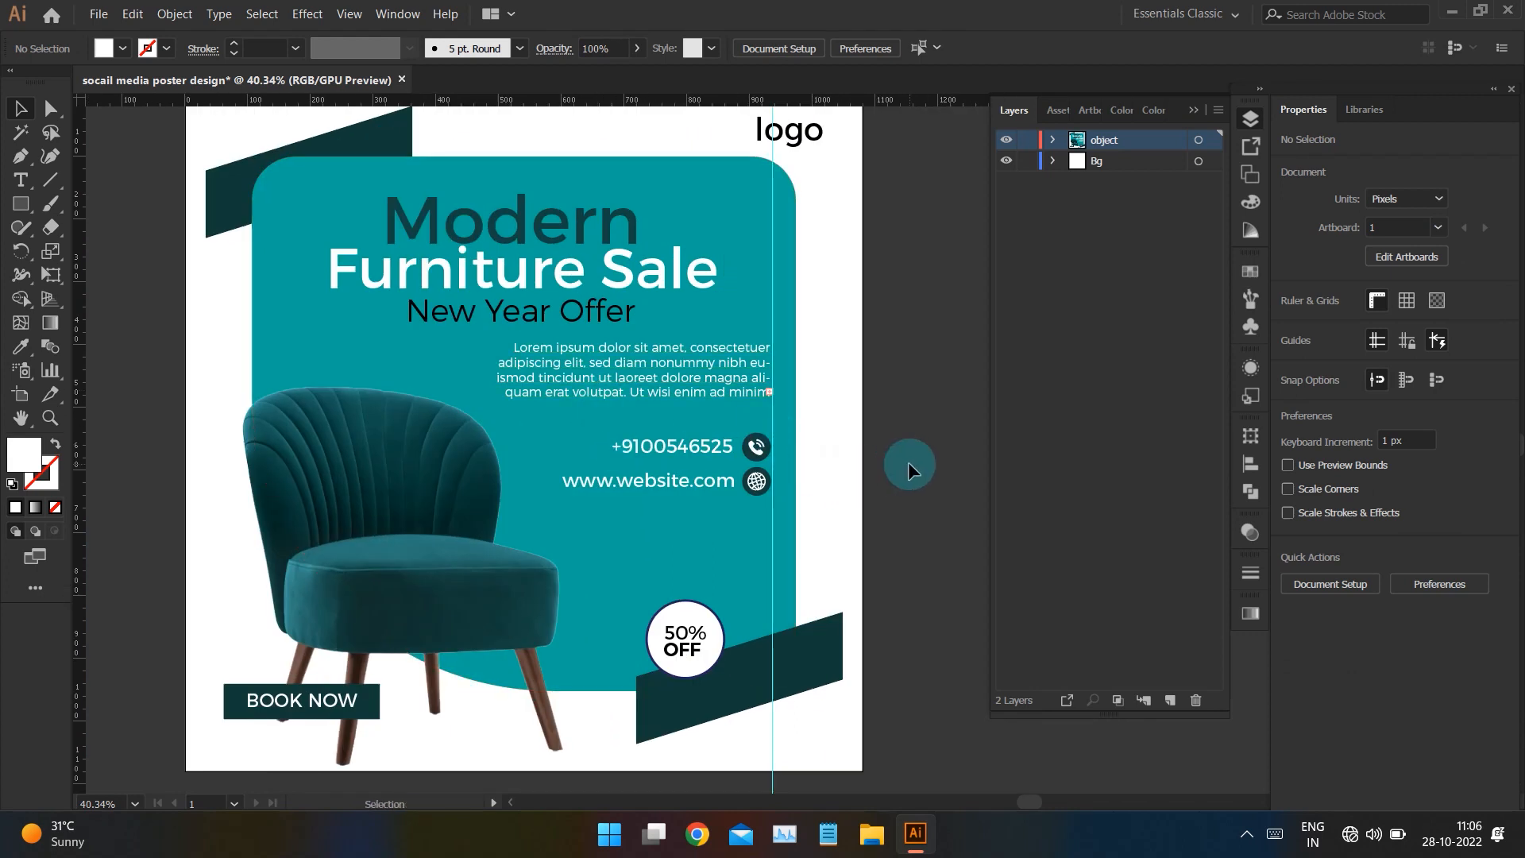
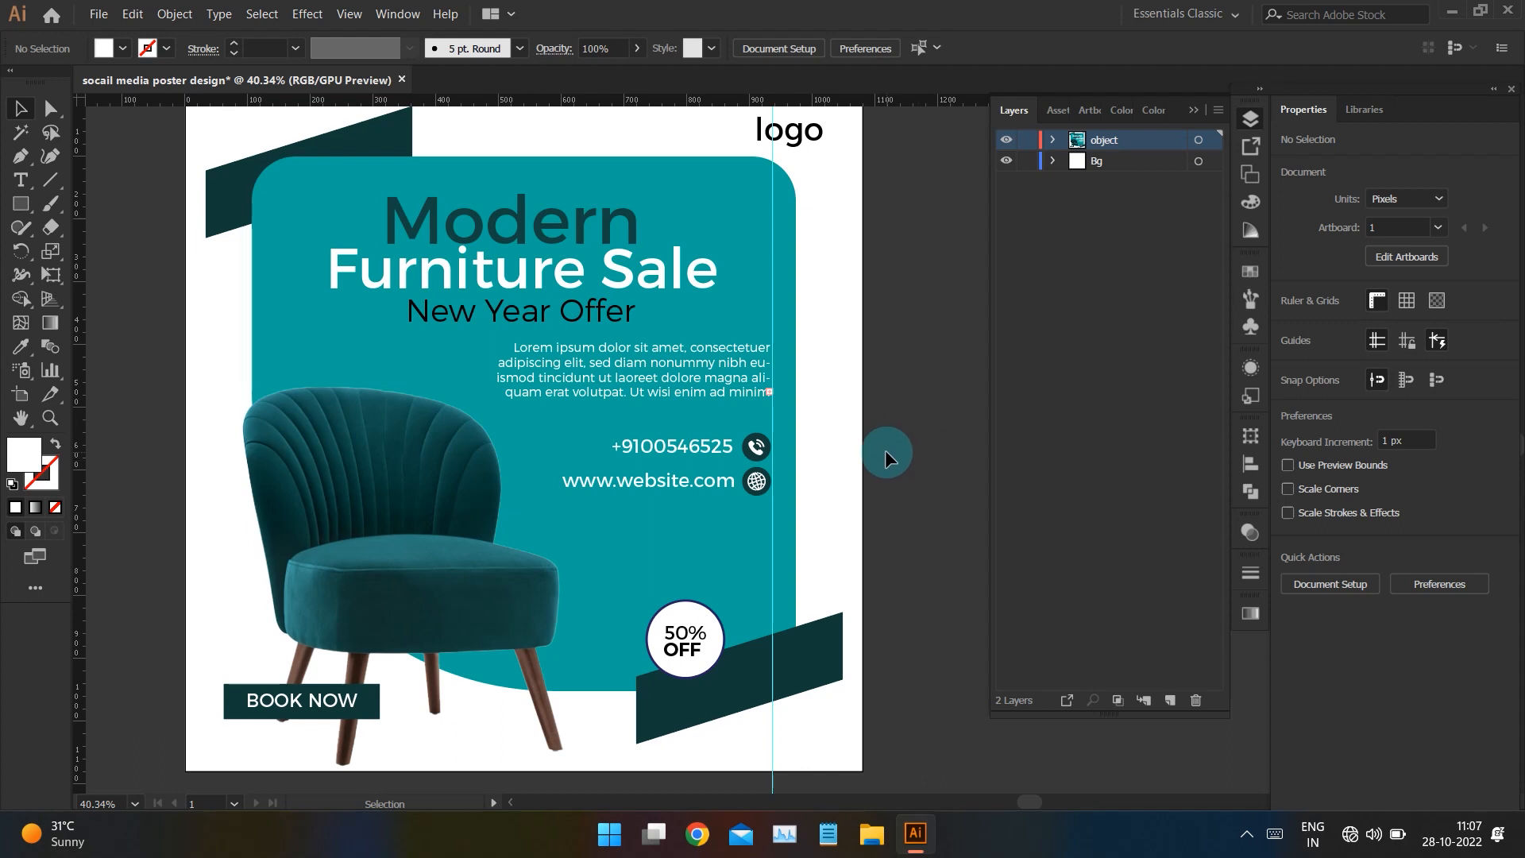
Try to give the rectangle in the Bg layer a light grey fill with the Color Picker.
scroll(885, 447, down, 1)
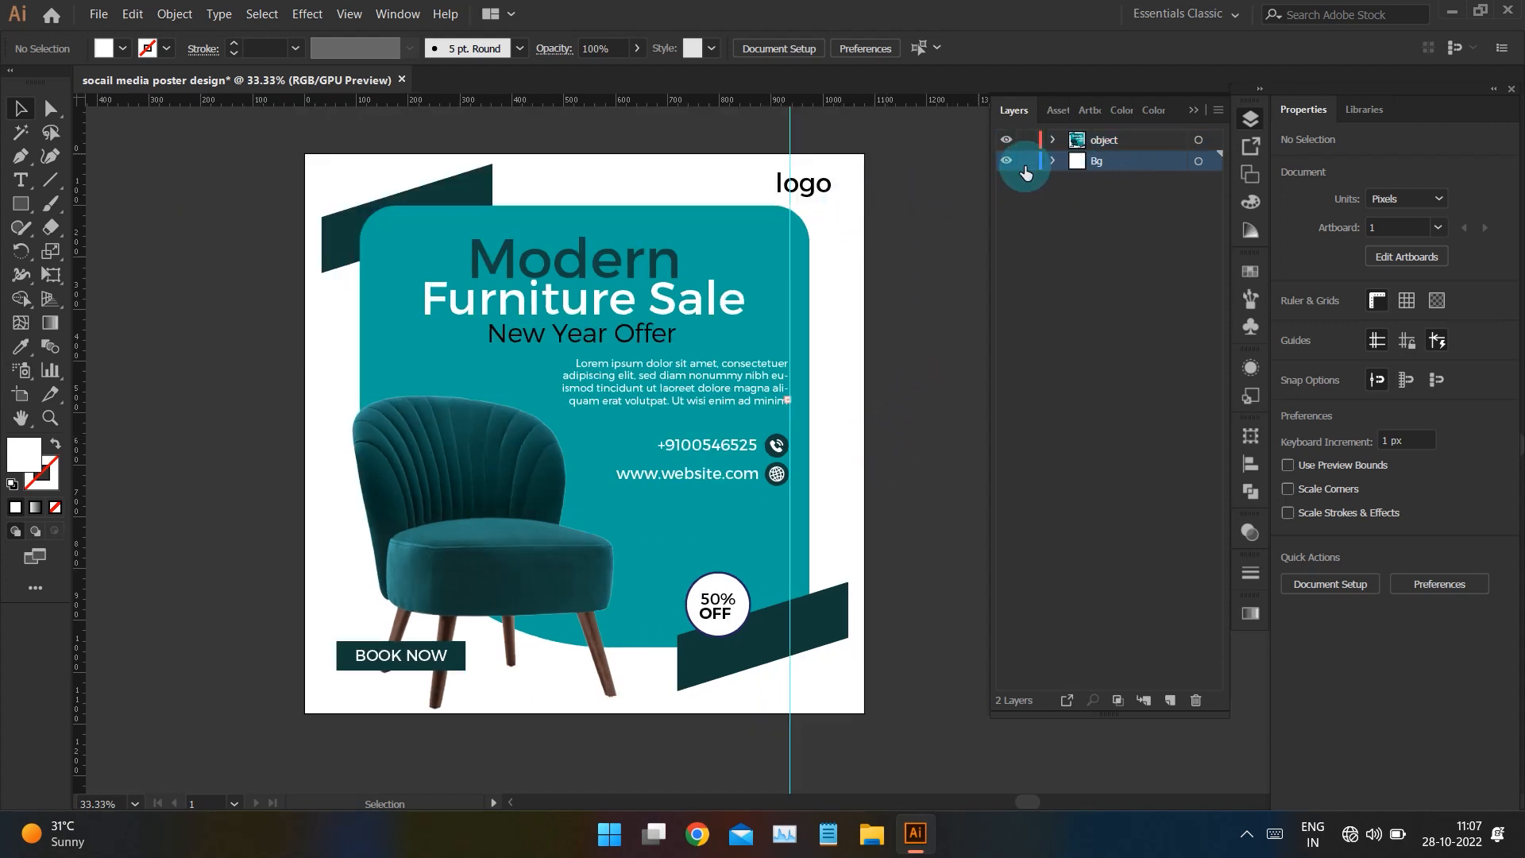
click(1053, 160)
click(1146, 185)
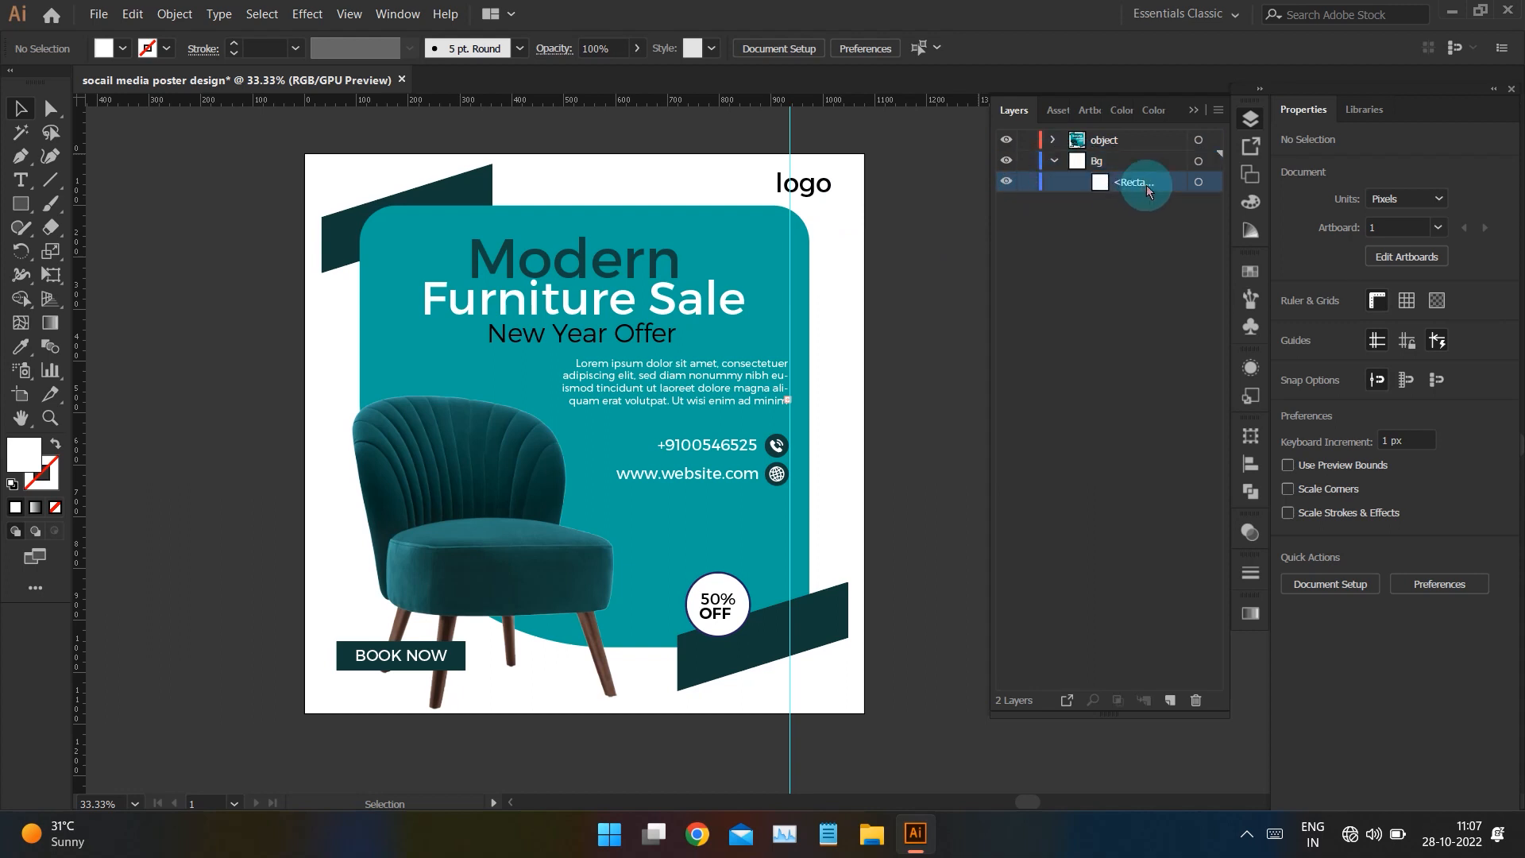
double_click(23, 454)
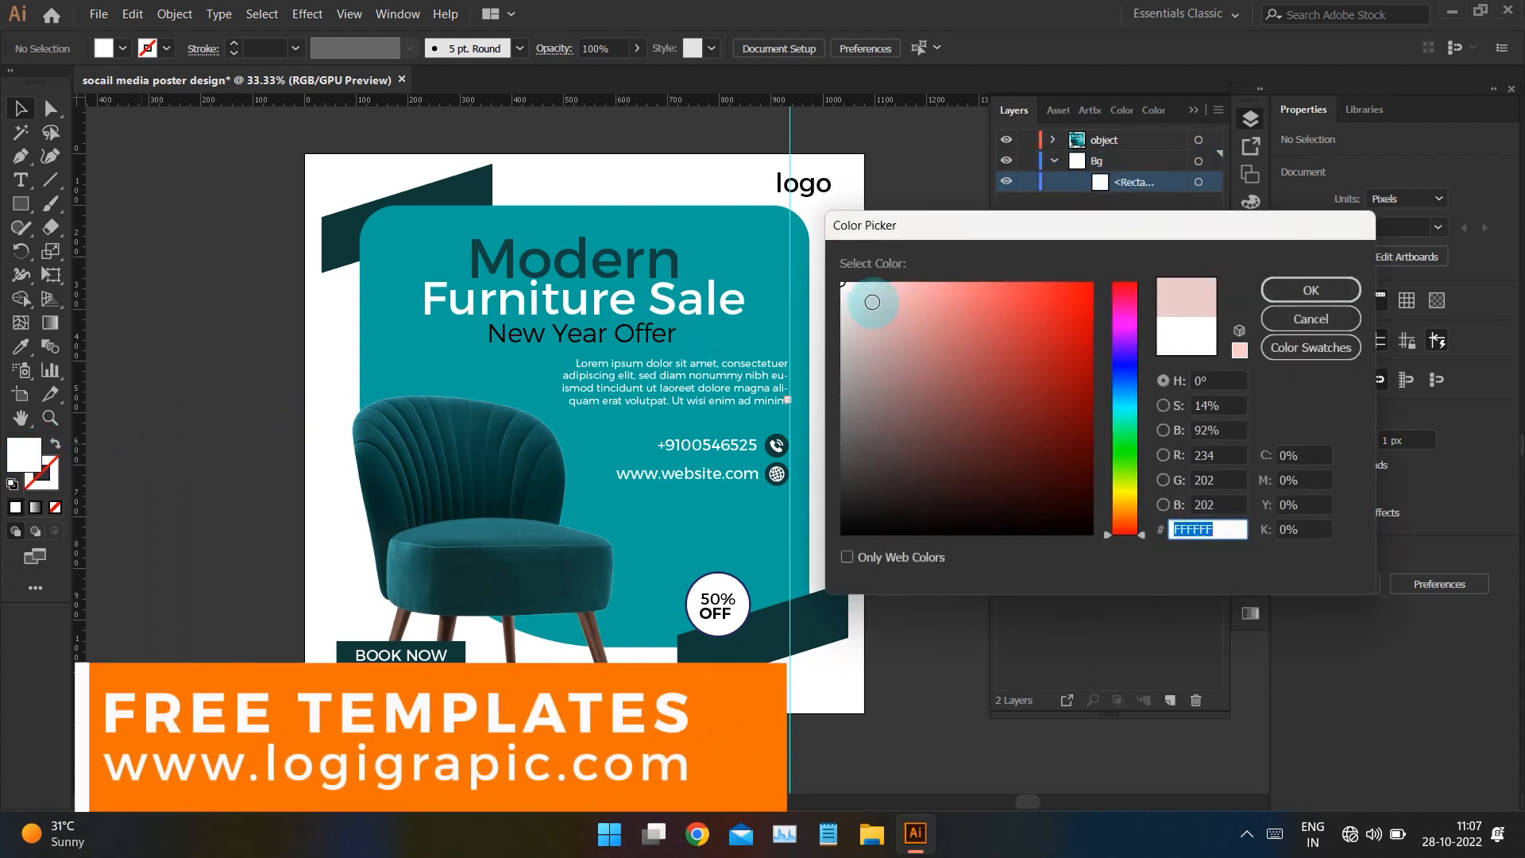
click(1311, 291)
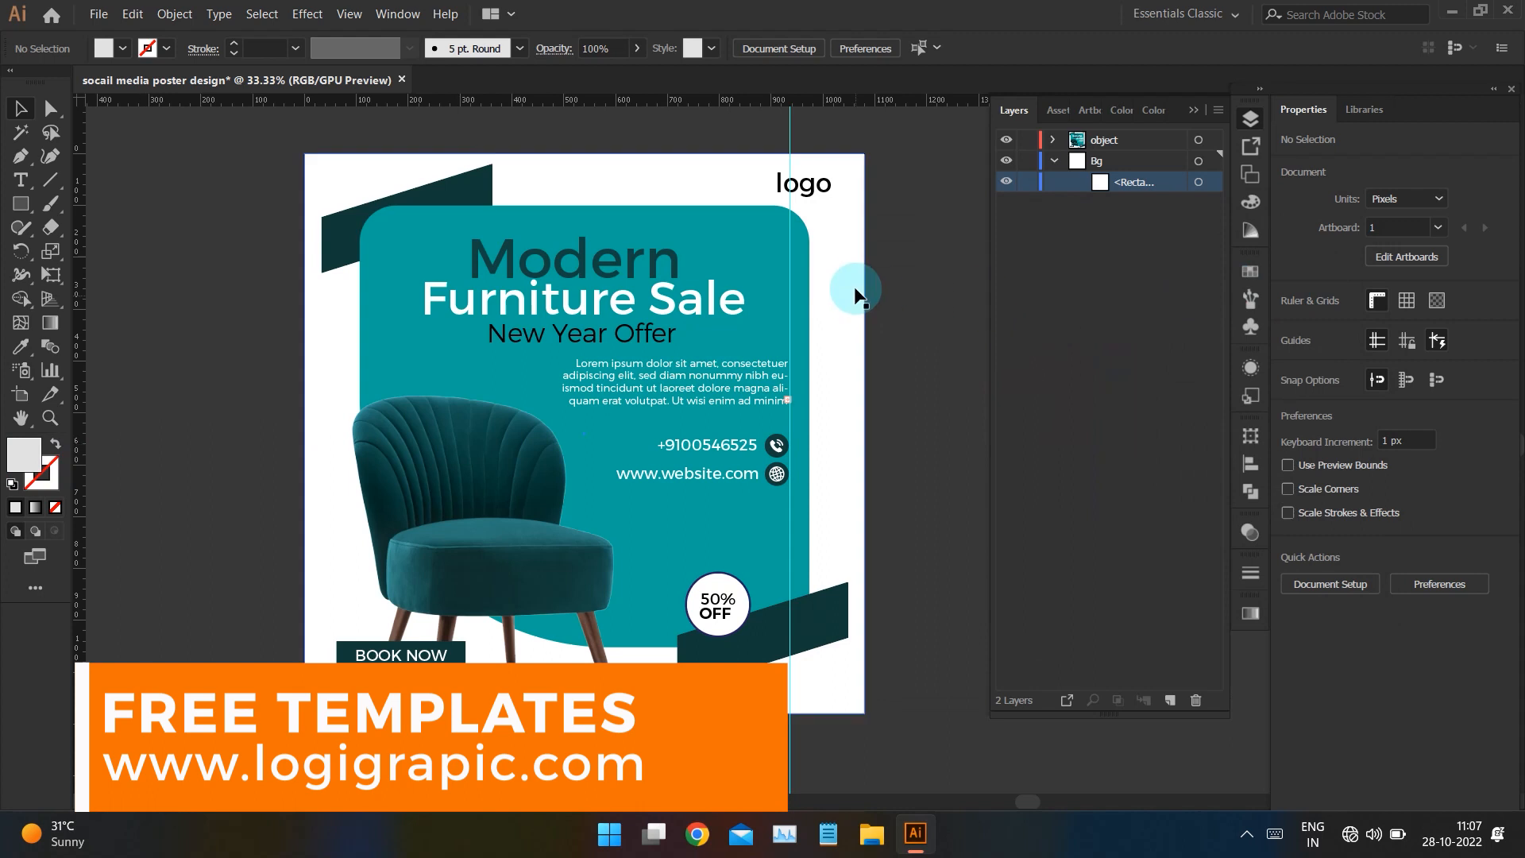
Fill the poster's white background rectangle with a light grey swatch.
click(856, 302)
click(1289, 326)
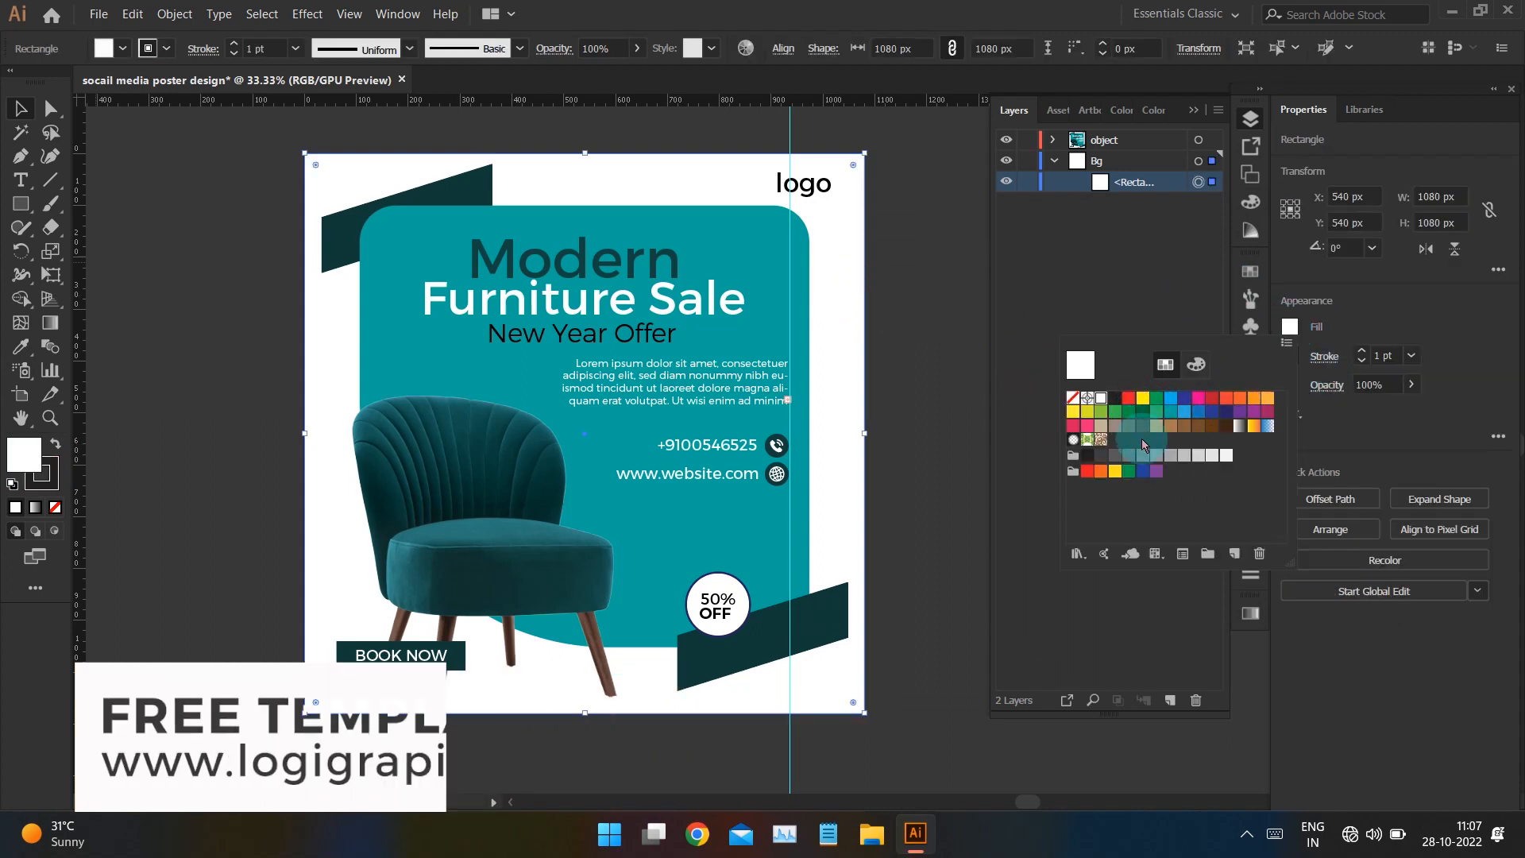
click(1213, 456)
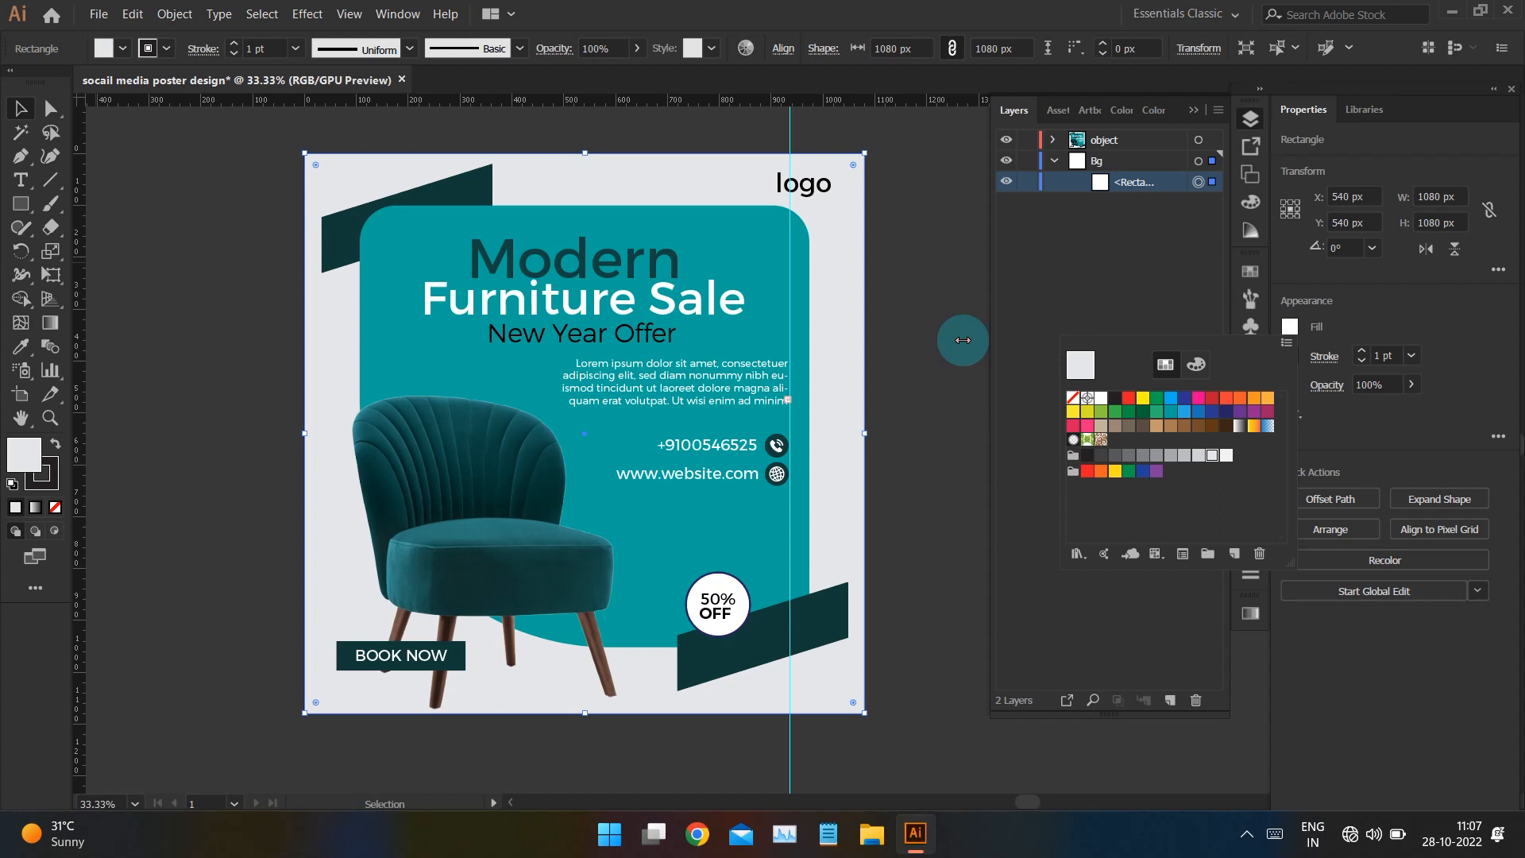
Try orange, near-white and darker grey swatches on the background rectangle and return to the light grey one.
click(1254, 397)
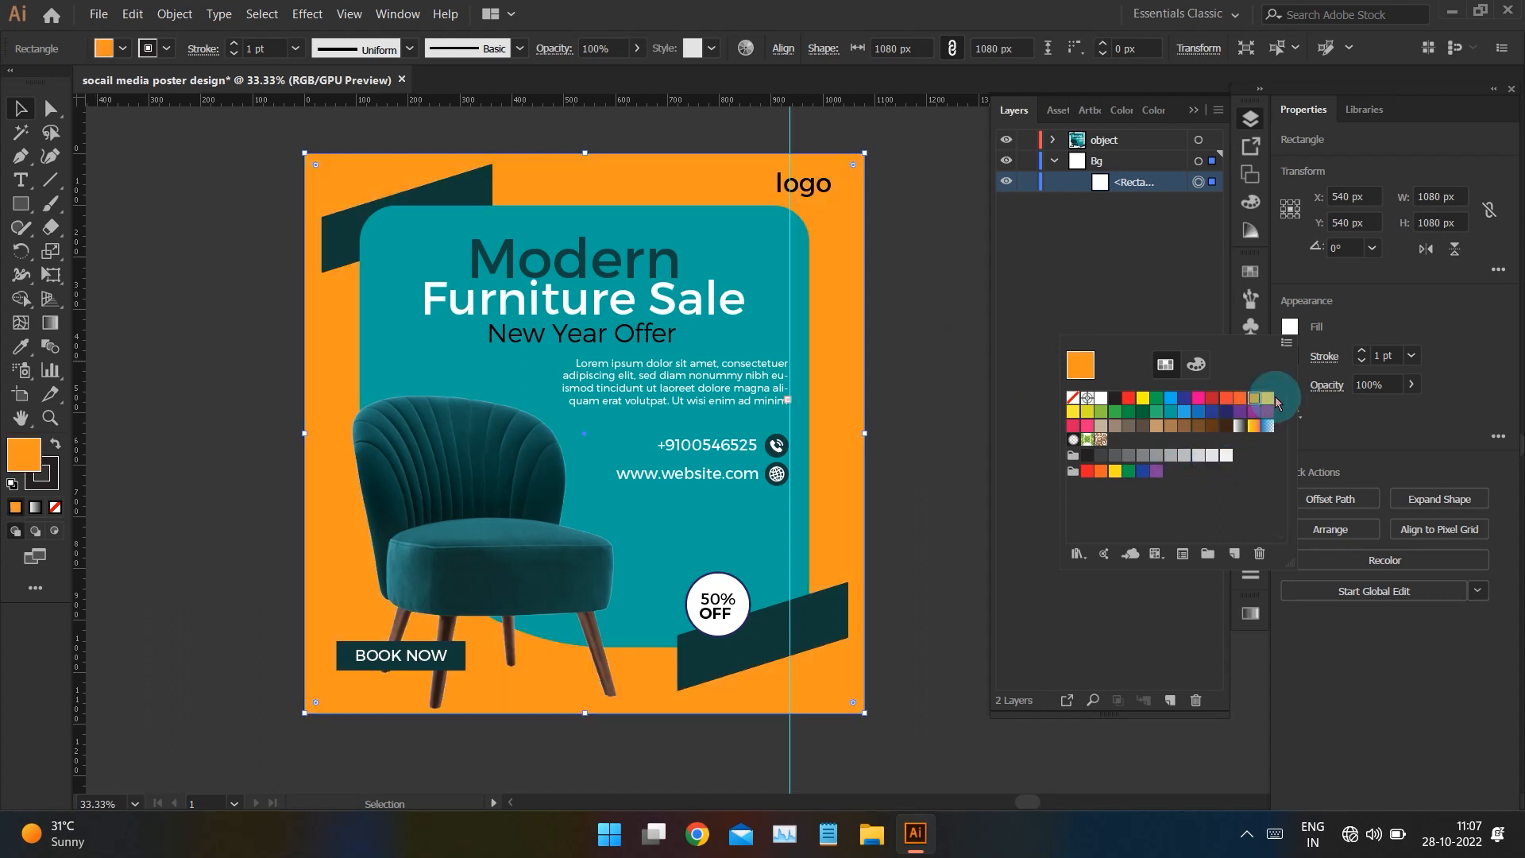
click(1129, 410)
click(1120, 404)
click(1105, 402)
click(1202, 459)
click(1229, 458)
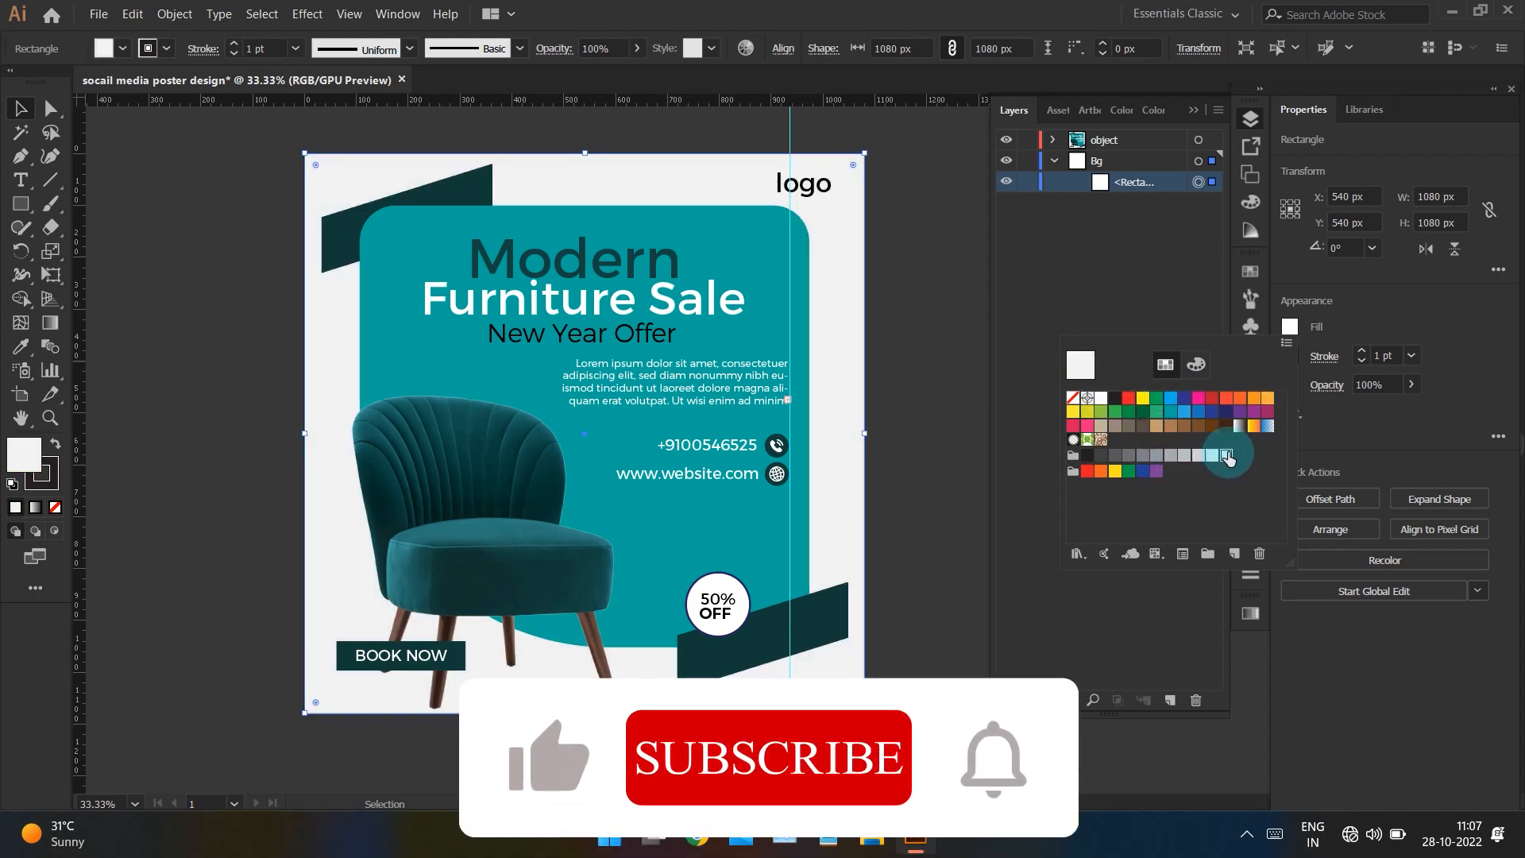
click(1212, 456)
click(1199, 458)
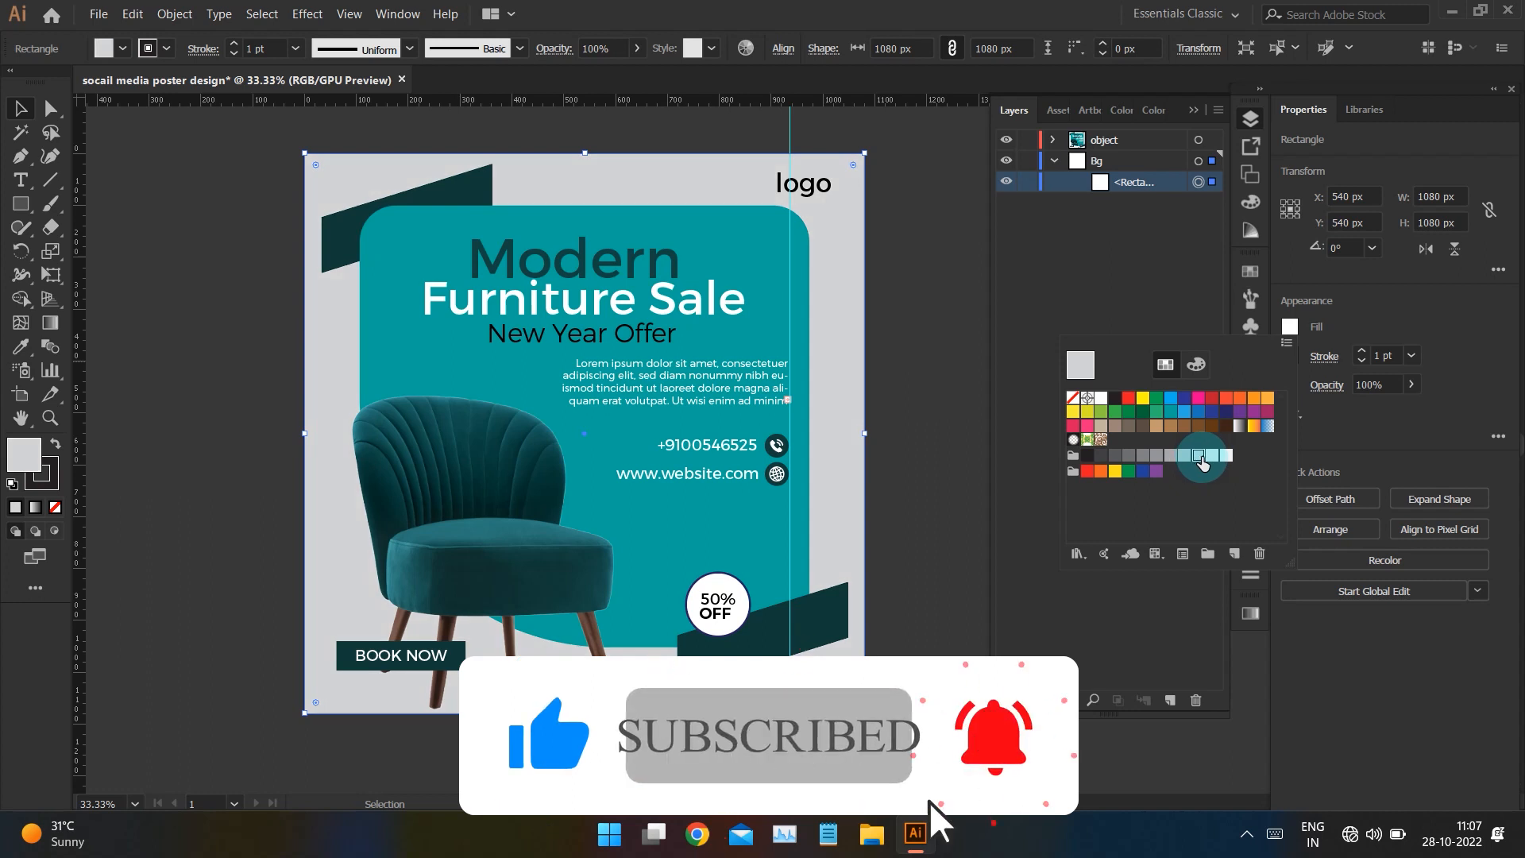
click(1212, 456)
click(945, 343)
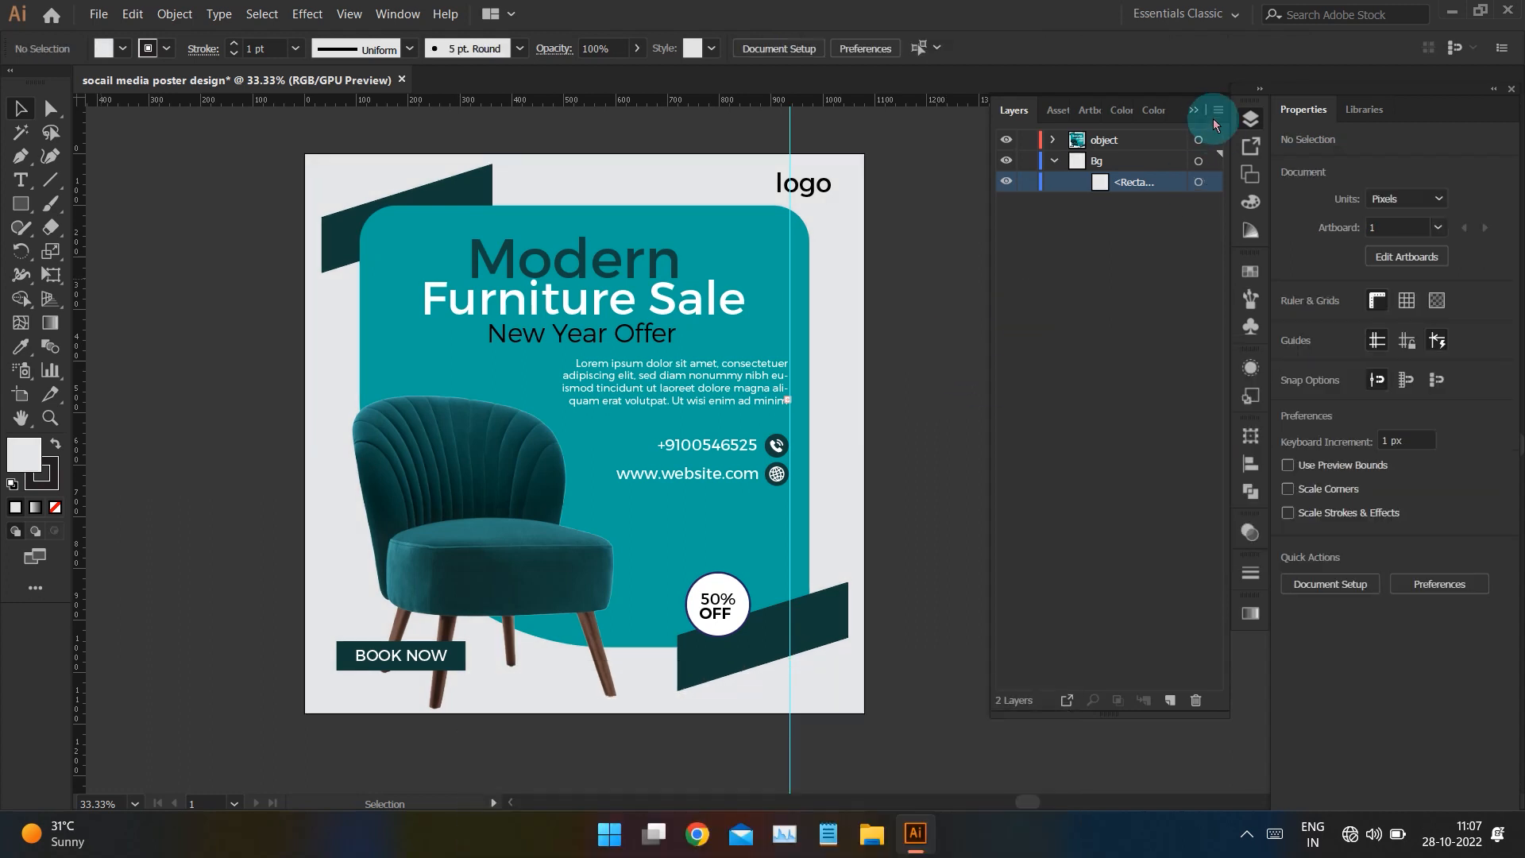
click(1194, 110)
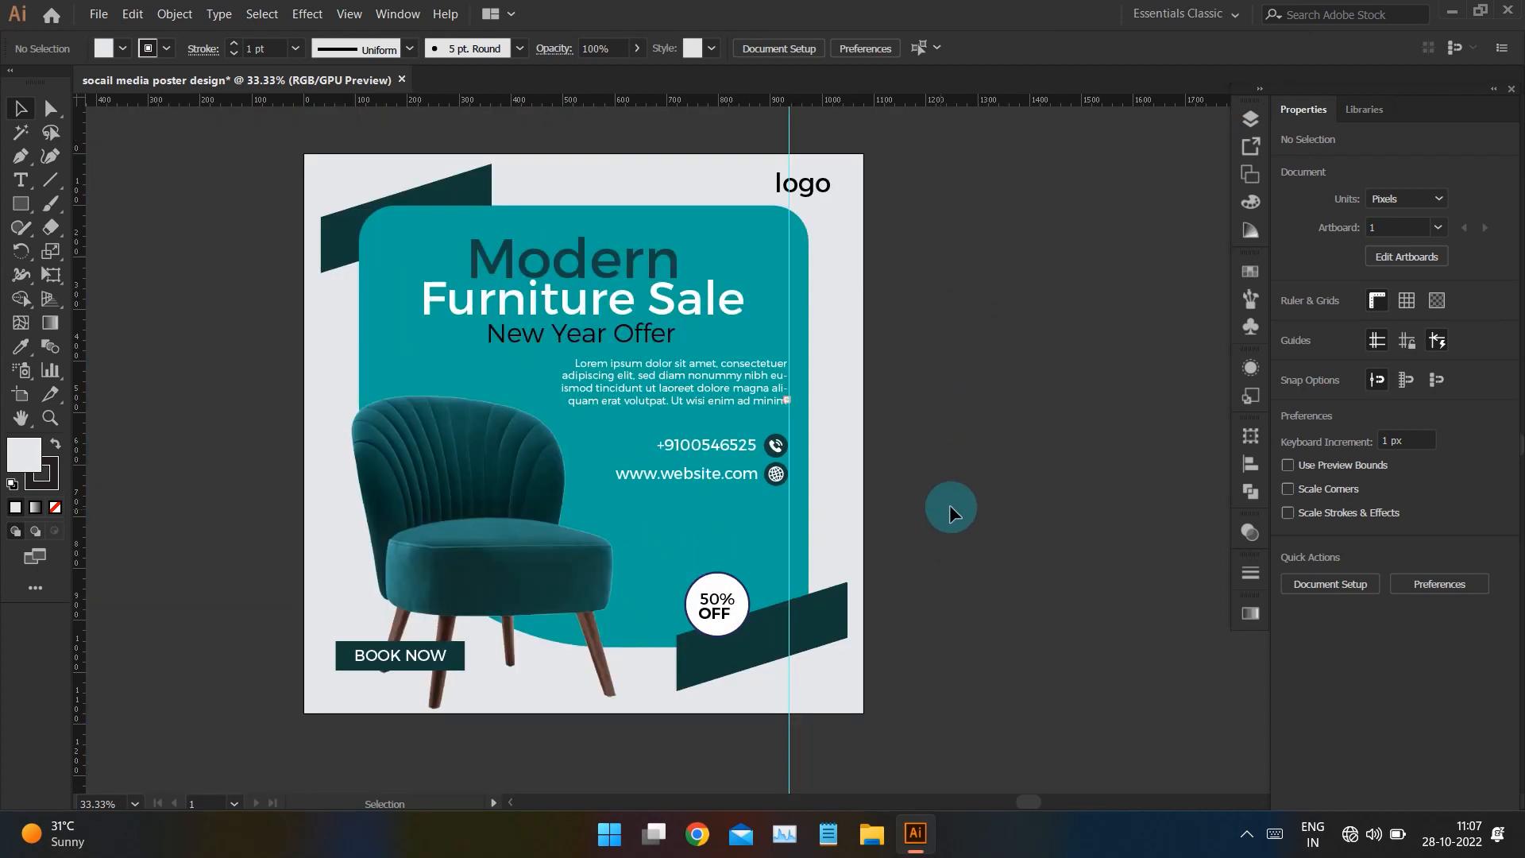
drag(954, 506, 986, 477)
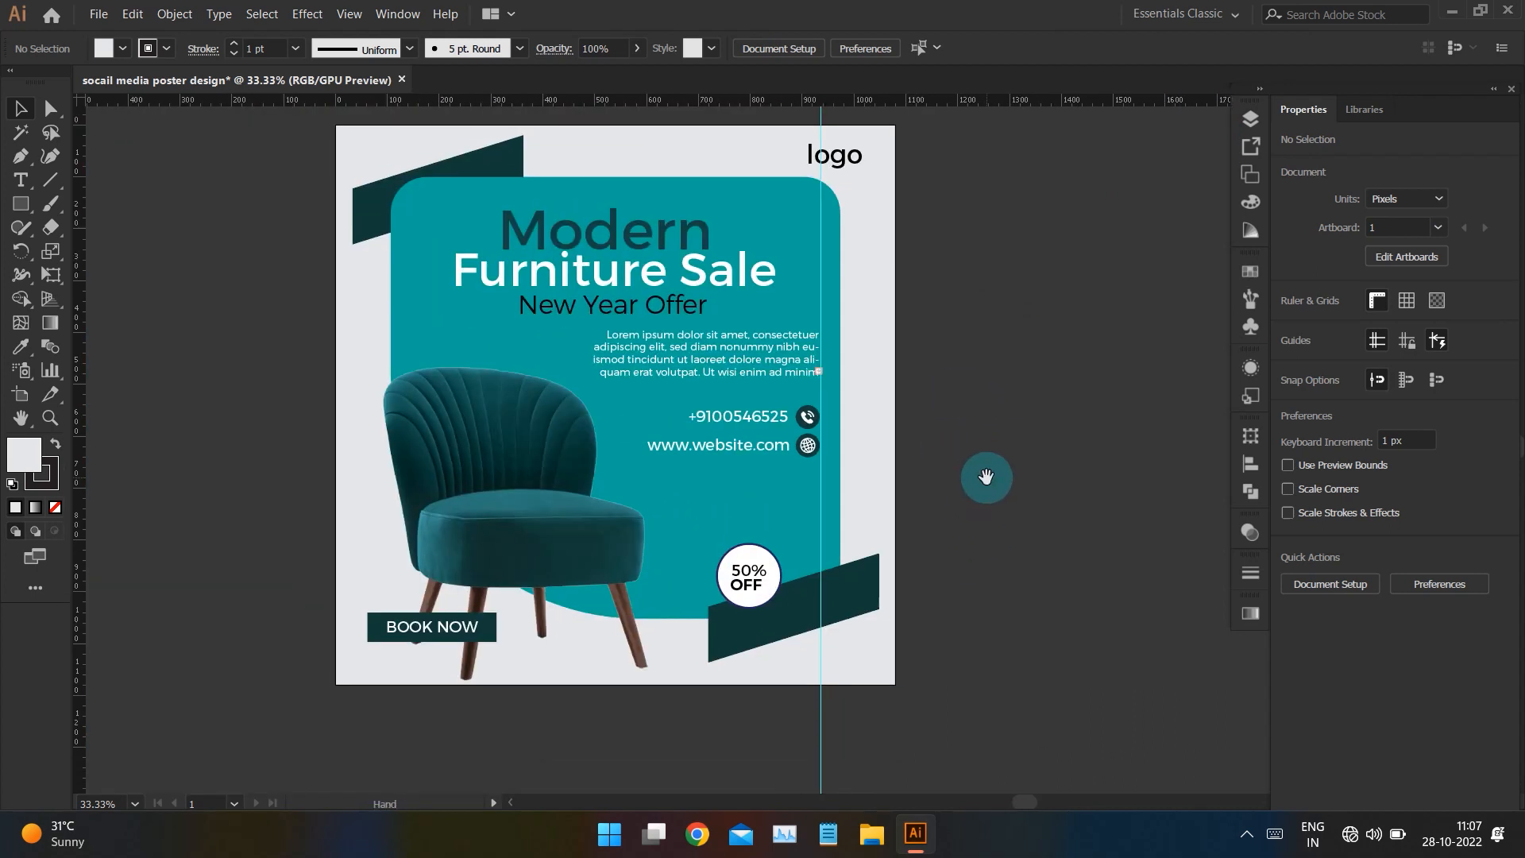
key(space)
drag(1031, 476, 1031, 479)
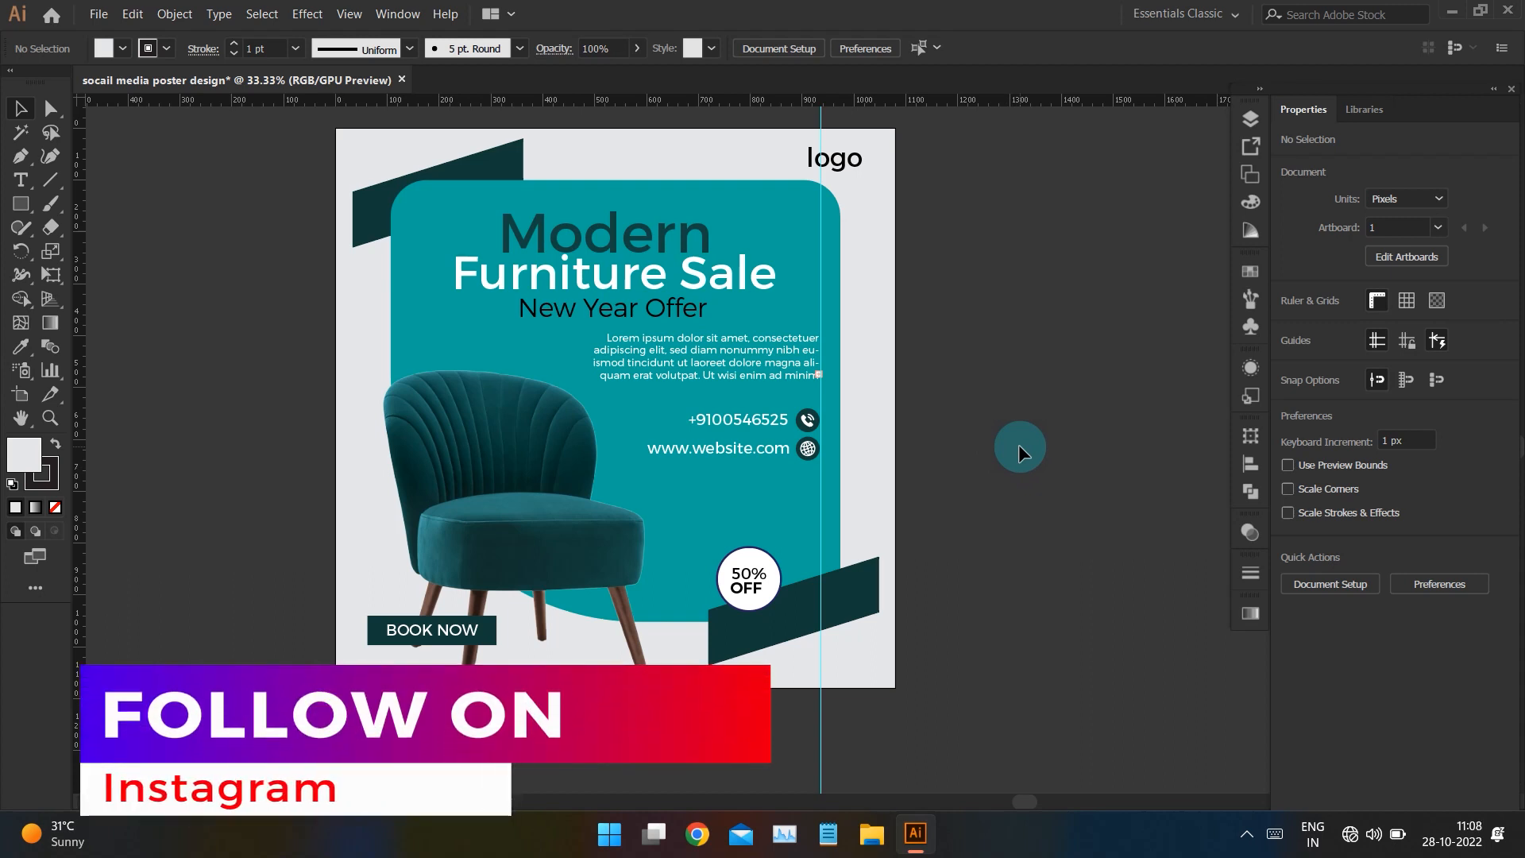
drag(1008, 399, 1041, 431)
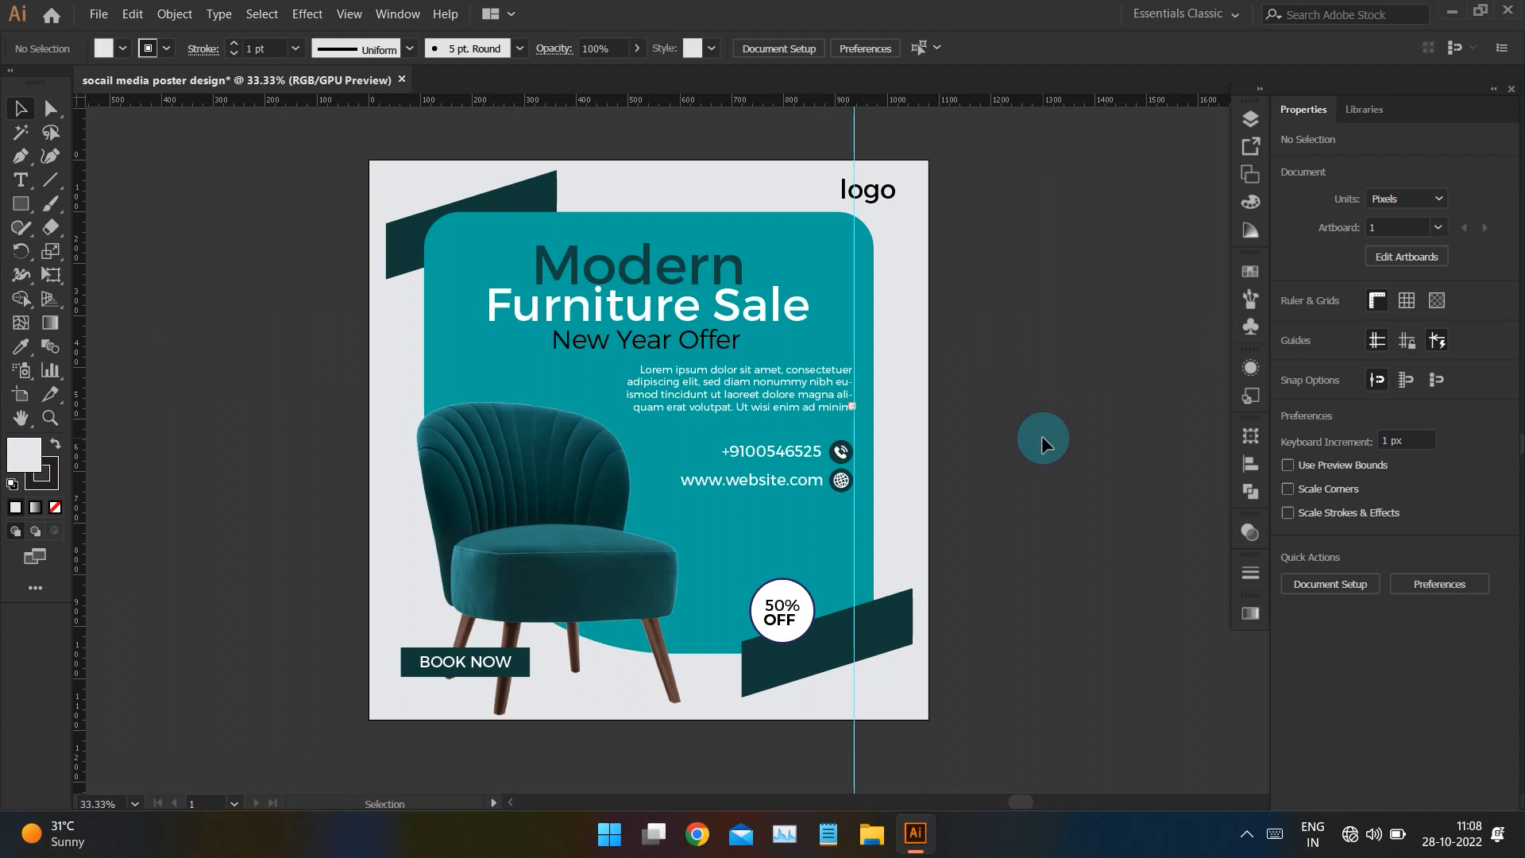
Try to enlarge the teal rounded panel toward the poster's upper left corner.
click(420, 211)
drag(422, 212, 398, 185)
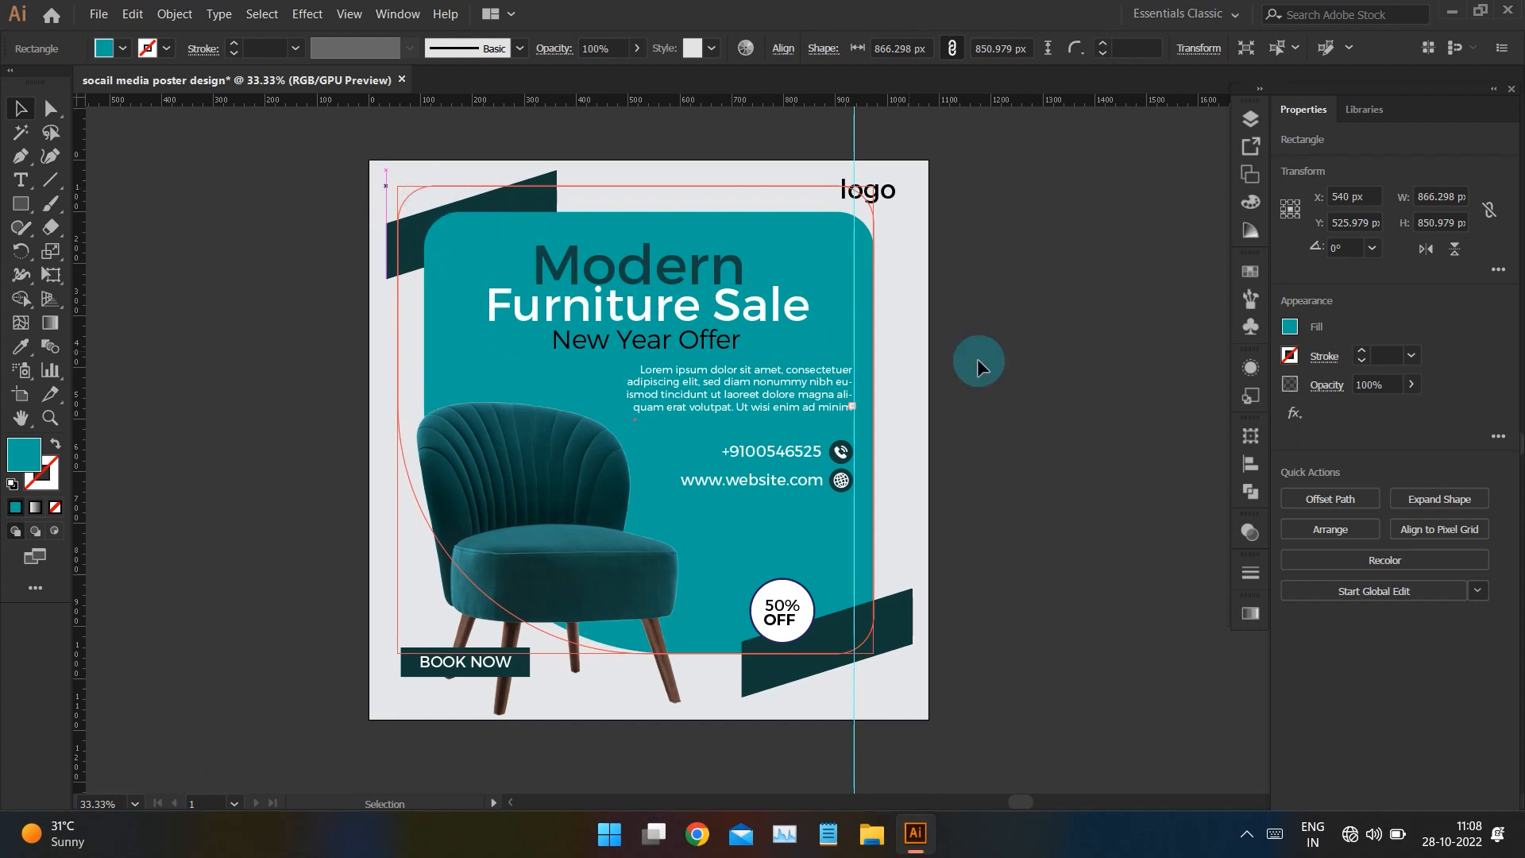
click(1120, 388)
key(ctrl+z)
key(v)
click(1082, 436)
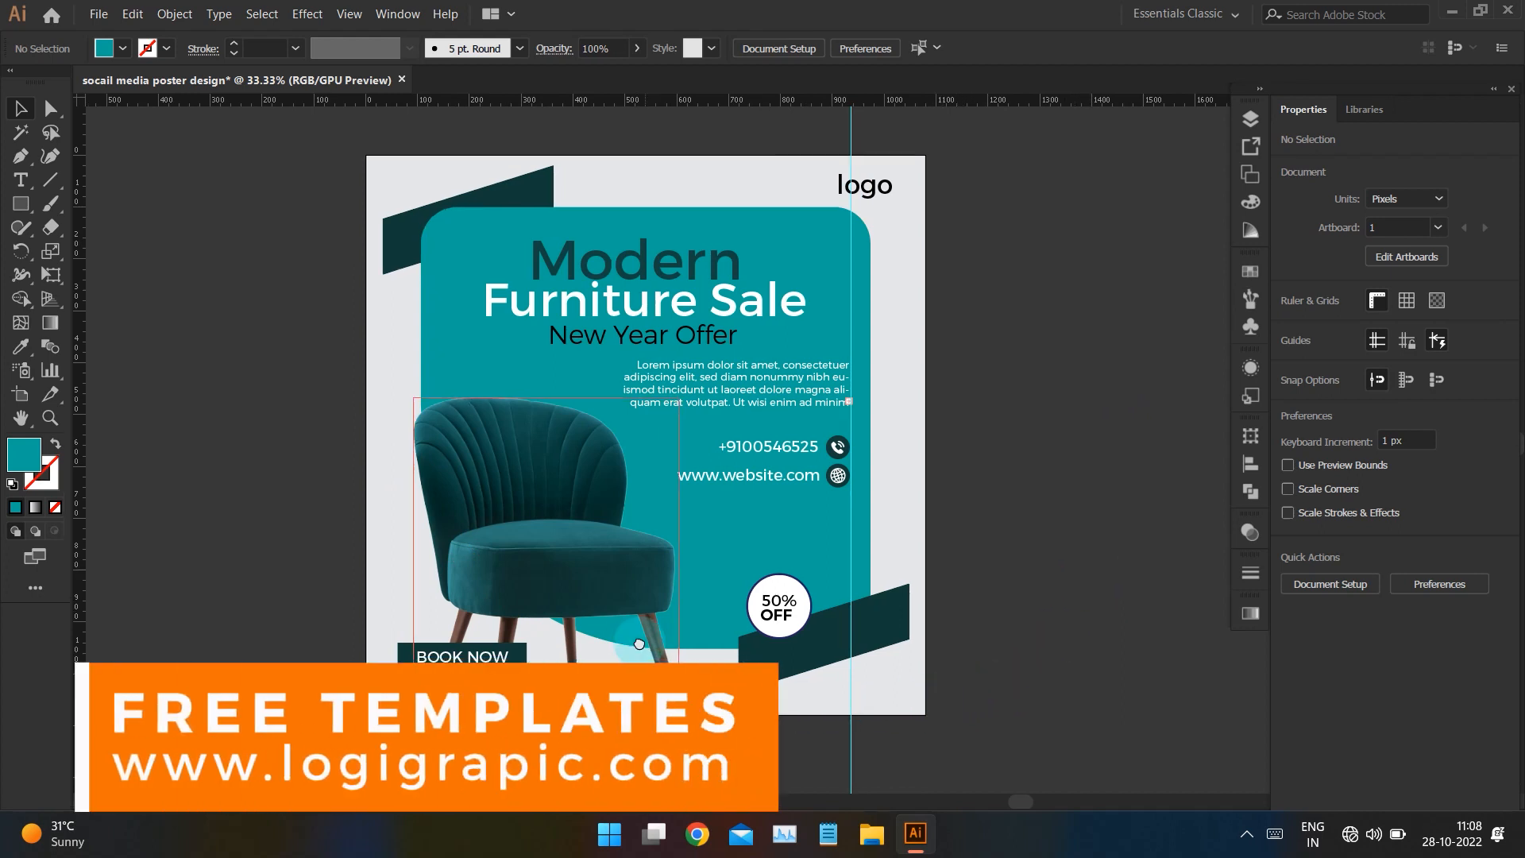
Draw a flat ellipse about 305 × 17 px between the chair legs and fill it dark grey.
scroll(604, 635, down, 2)
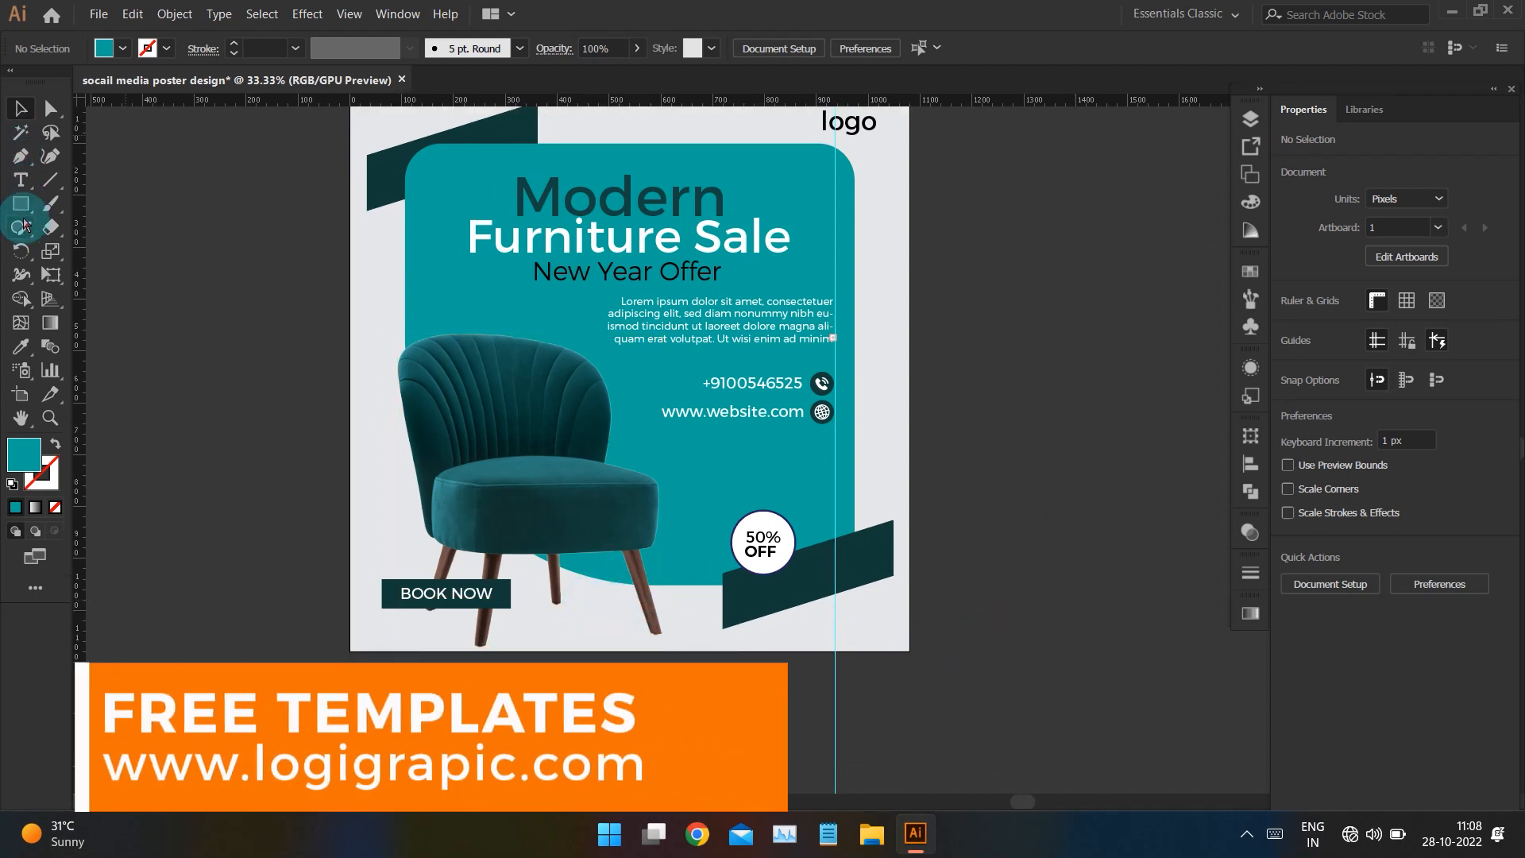
drag(19, 205, 80, 255)
drag(465, 614, 619, 623)
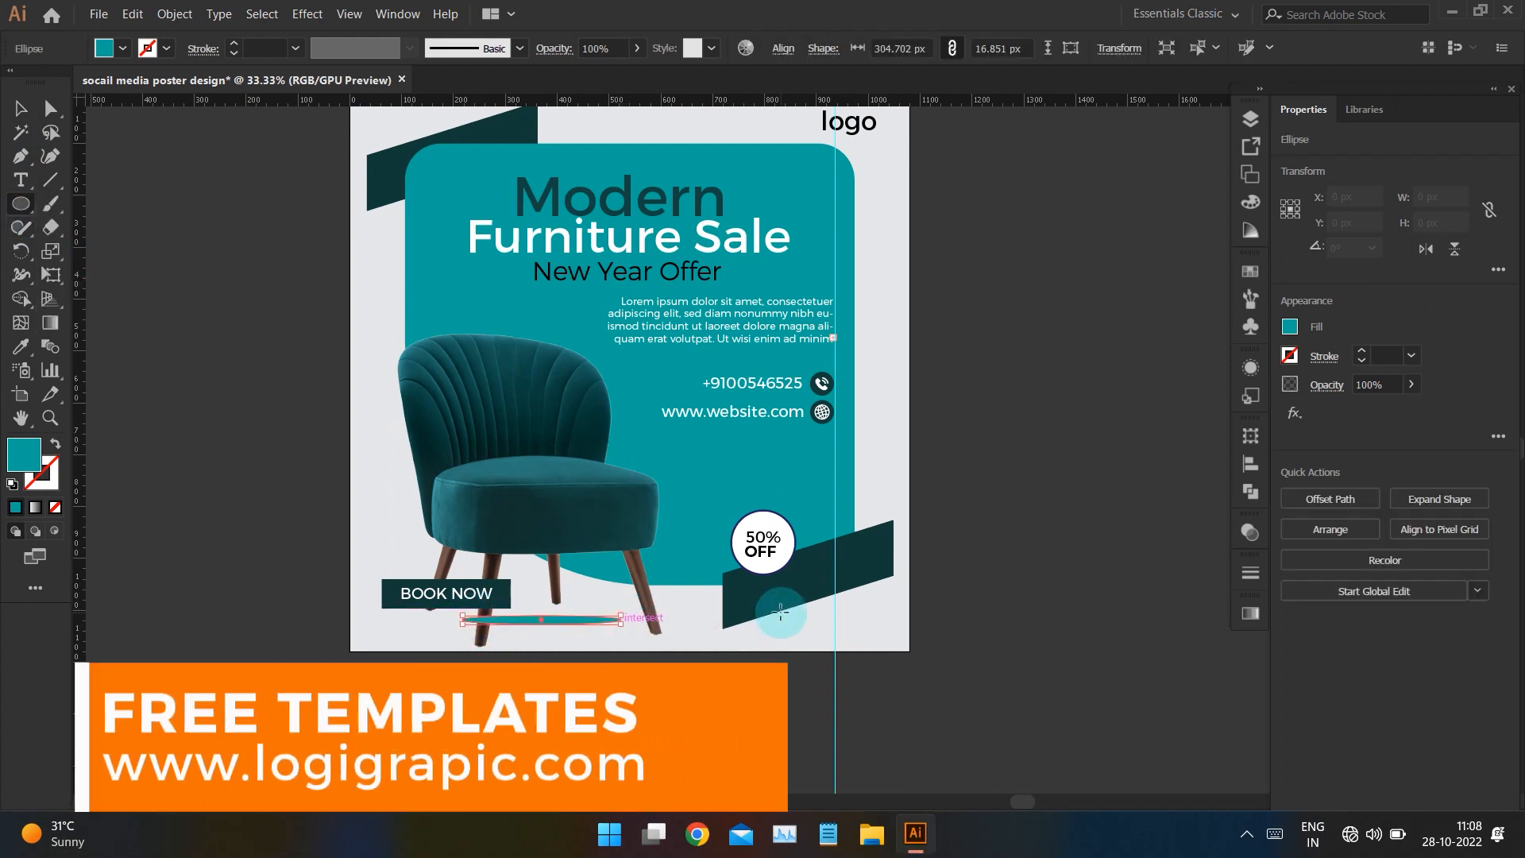
click(1290, 327)
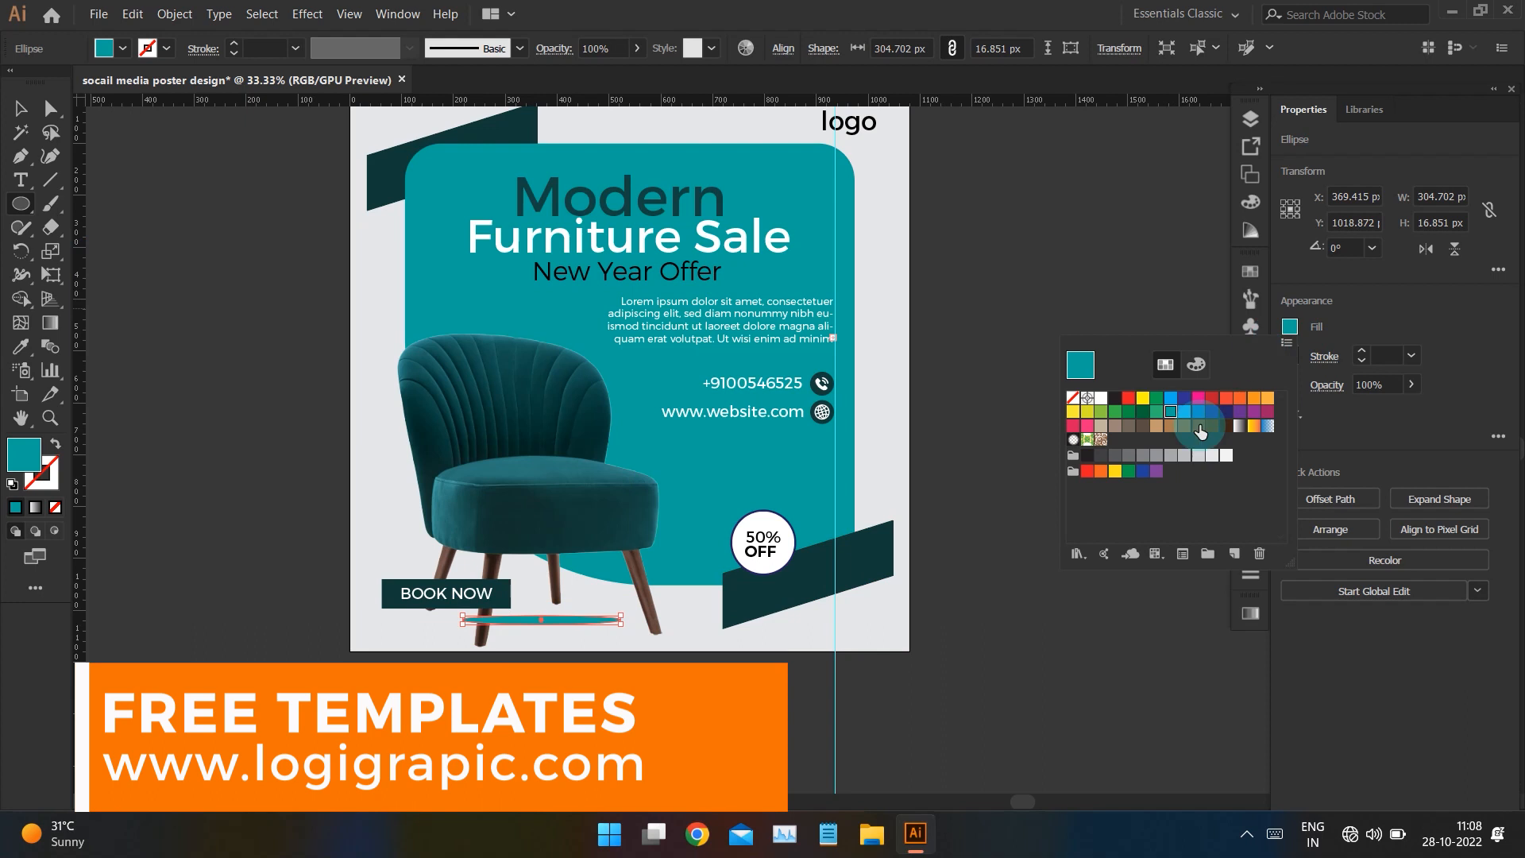
click(1116, 456)
Apply a Gaussian Blur with a 51.2 px radius to the dark grey ellipse, with preview on.
click(307, 14)
mouse_move(334, 397)
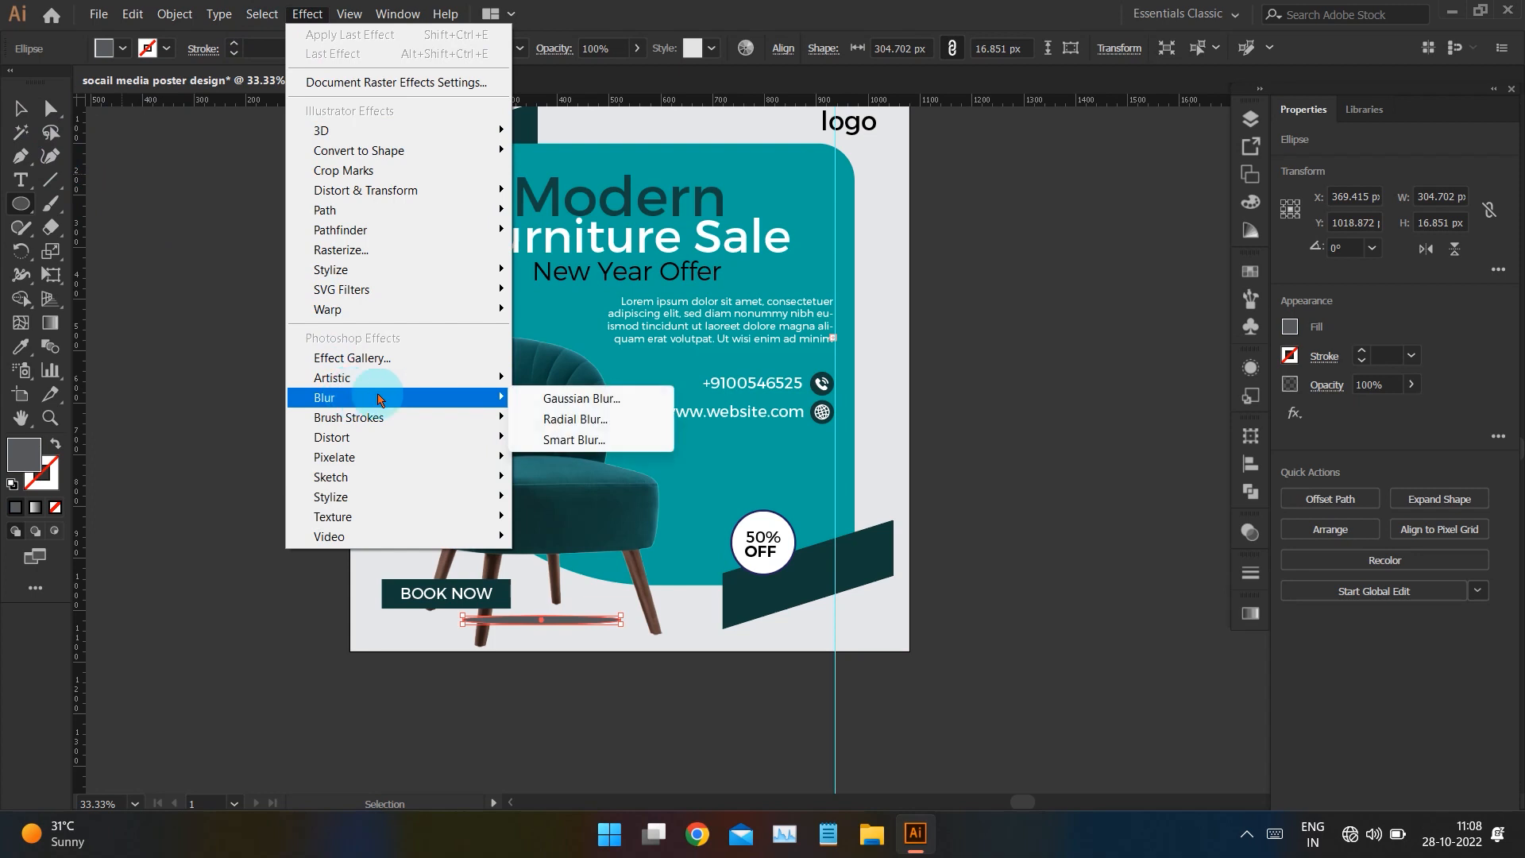
click(556, 395)
click(641, 434)
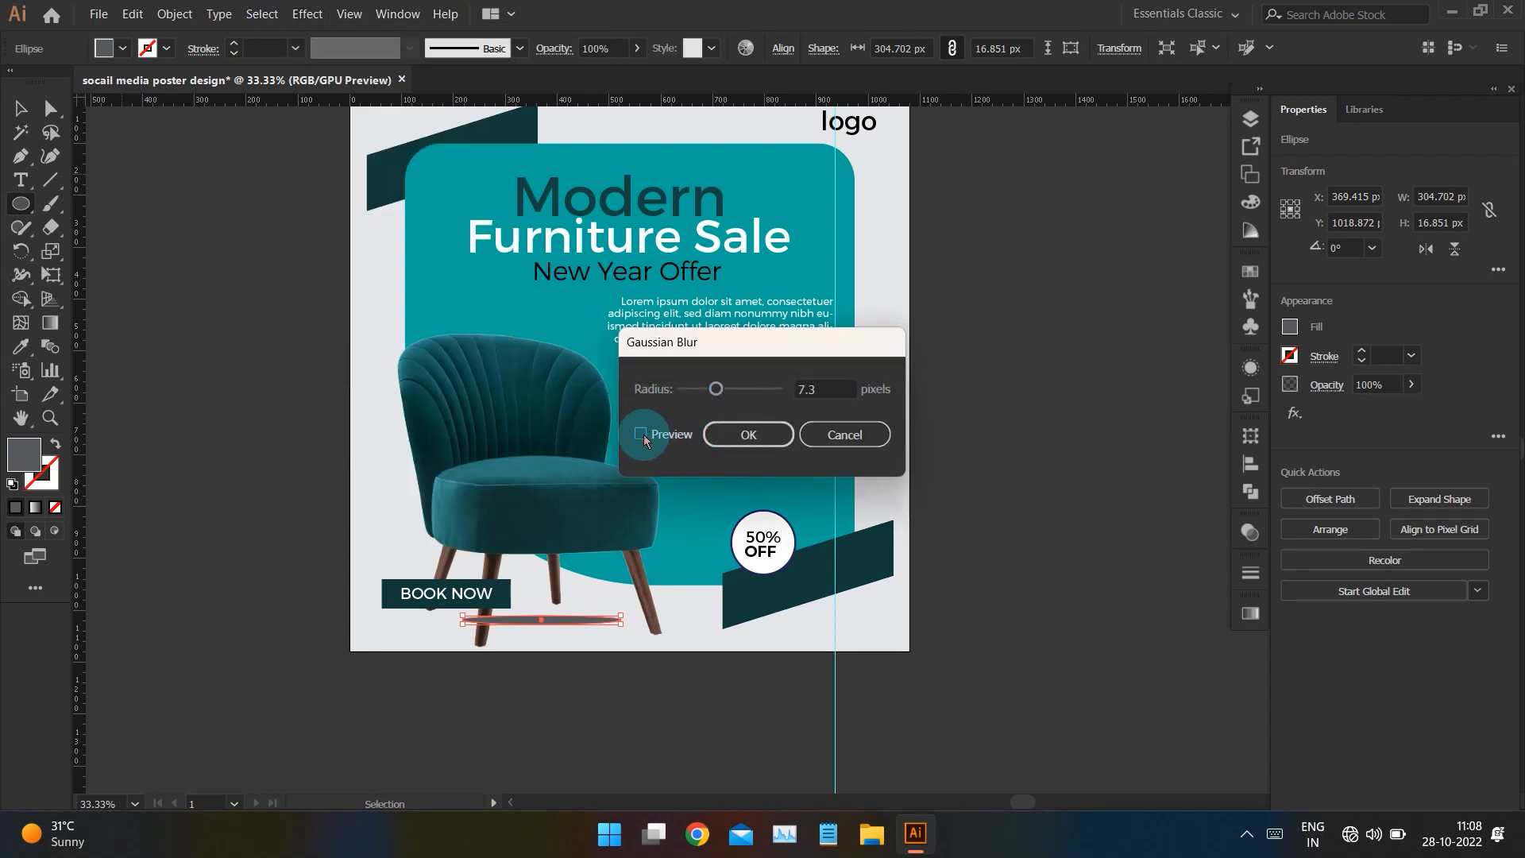
drag(711, 342, 866, 380)
click(936, 370)
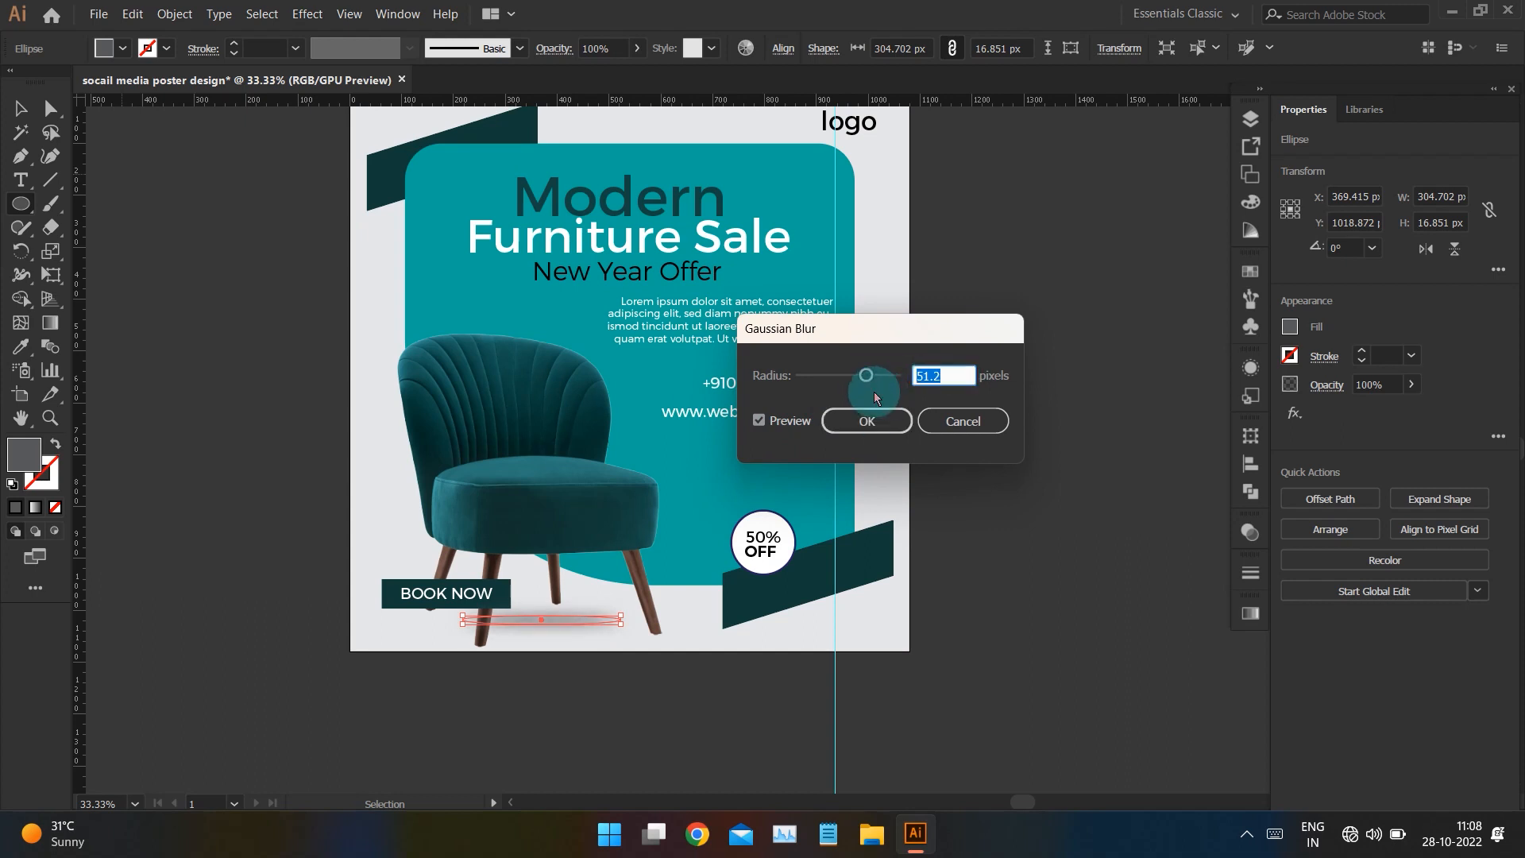
click(870, 420)
click(1044, 378)
click(829, 442)
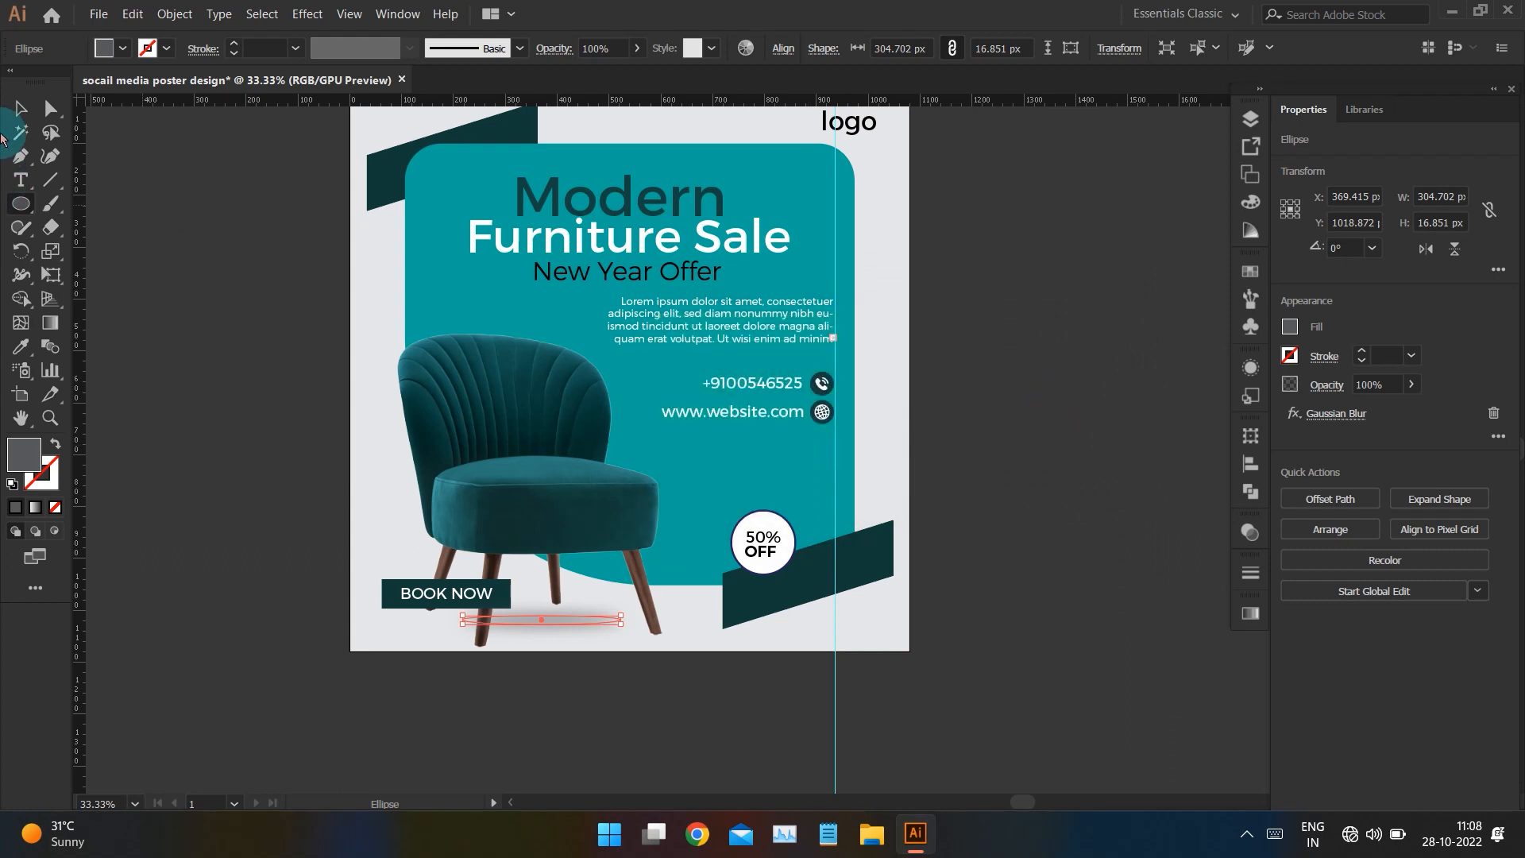
Shift the blurred ellipse slightly left and down as a shadow beneath the chair.
click(114, 294)
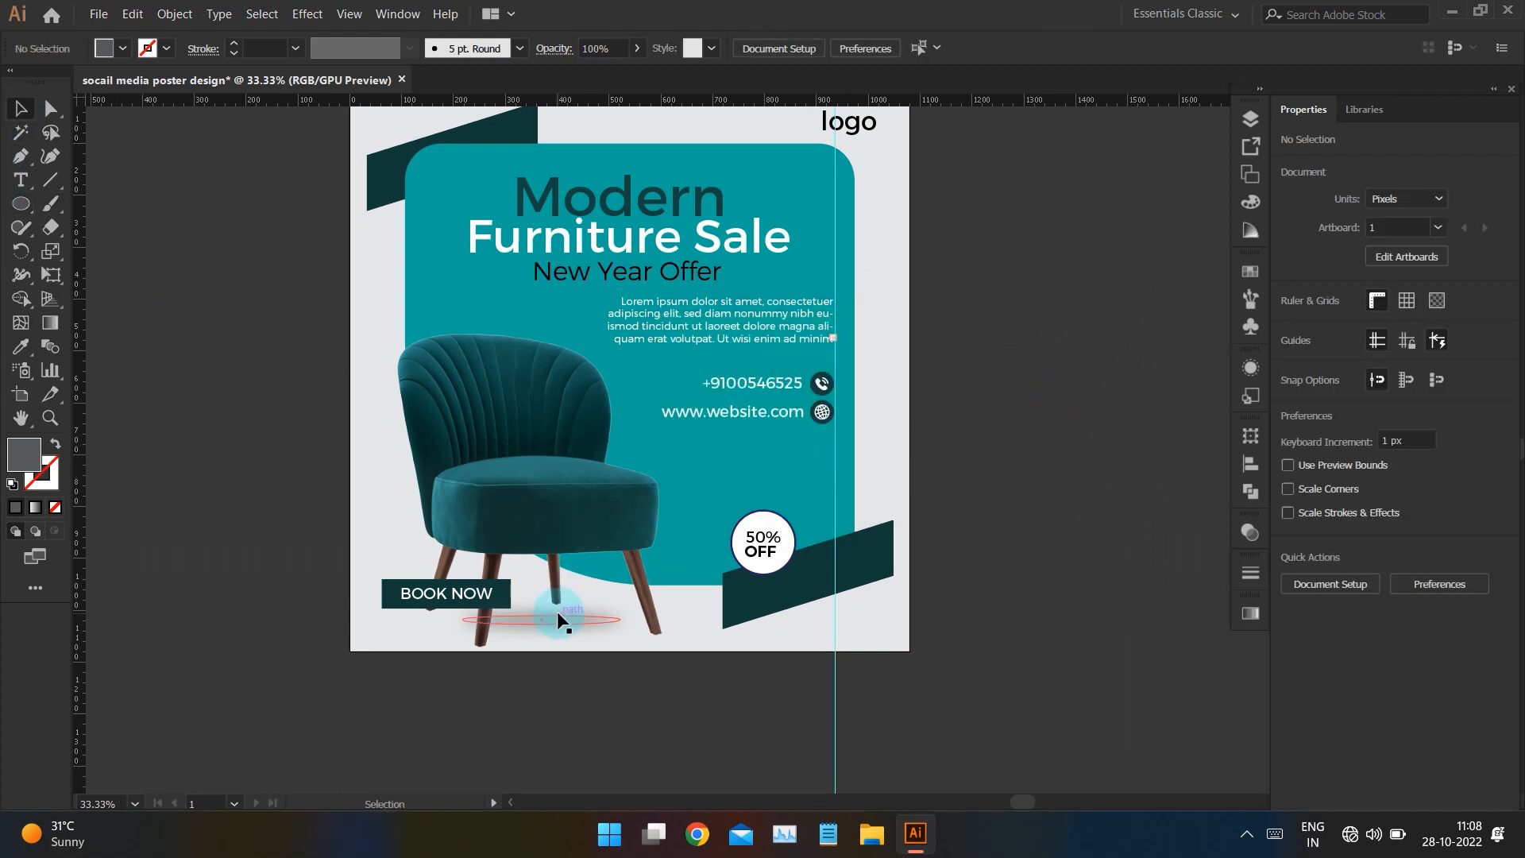
drag(557, 615, 545, 620)
click(1061, 468)
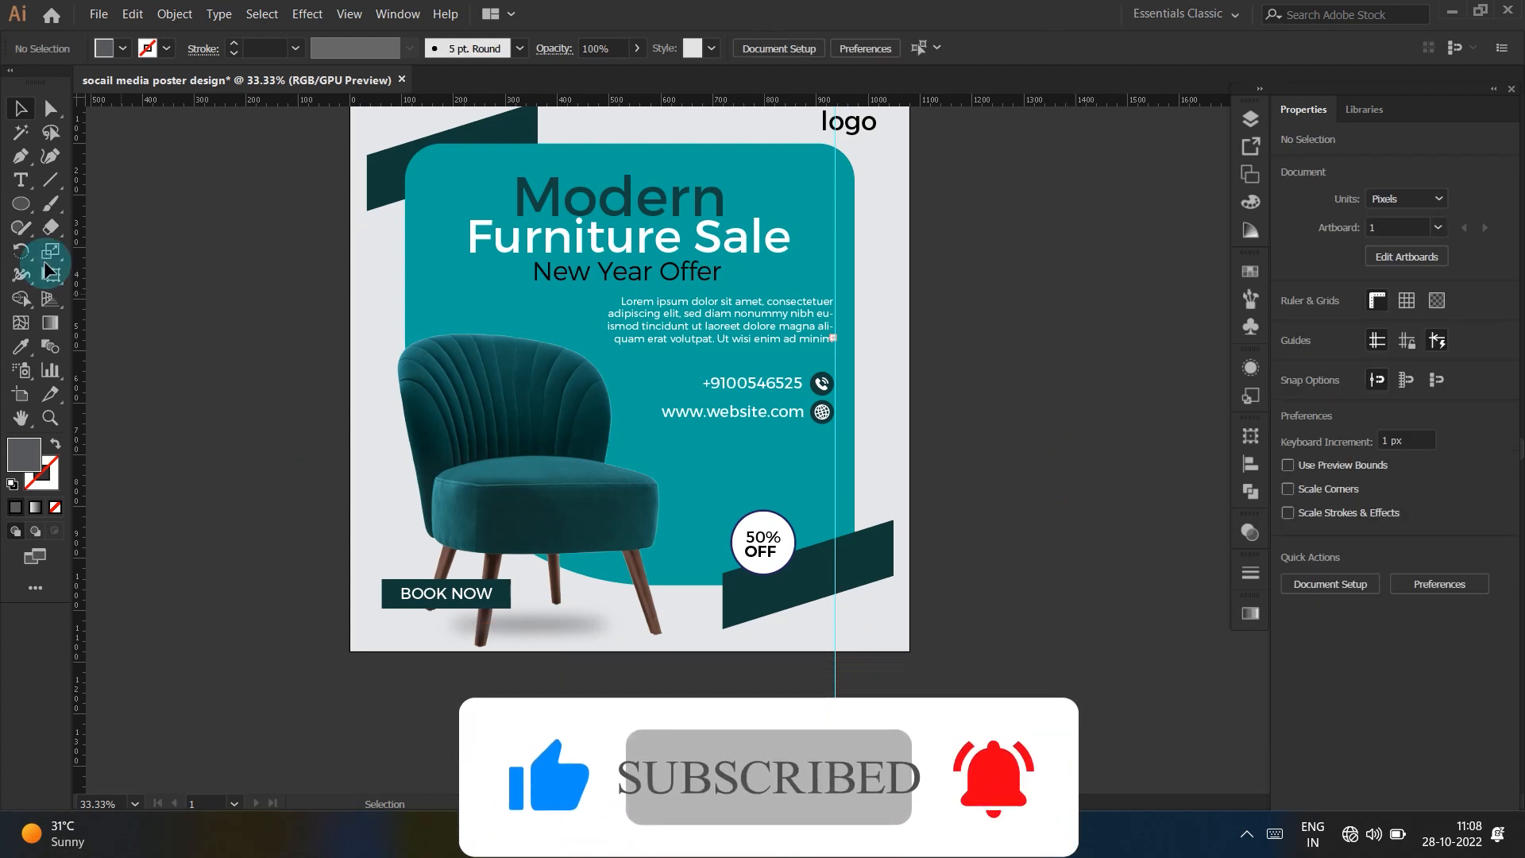
Draw a small circle about 34 px wide, shrink it to about 24 px and place it left of the chair seat.
mouse_move(24, 204)
mouse_down()
mouse_move(58, 212)
mouse_move(66, 252)
mouse_up()
drag(223, 413, 238, 427)
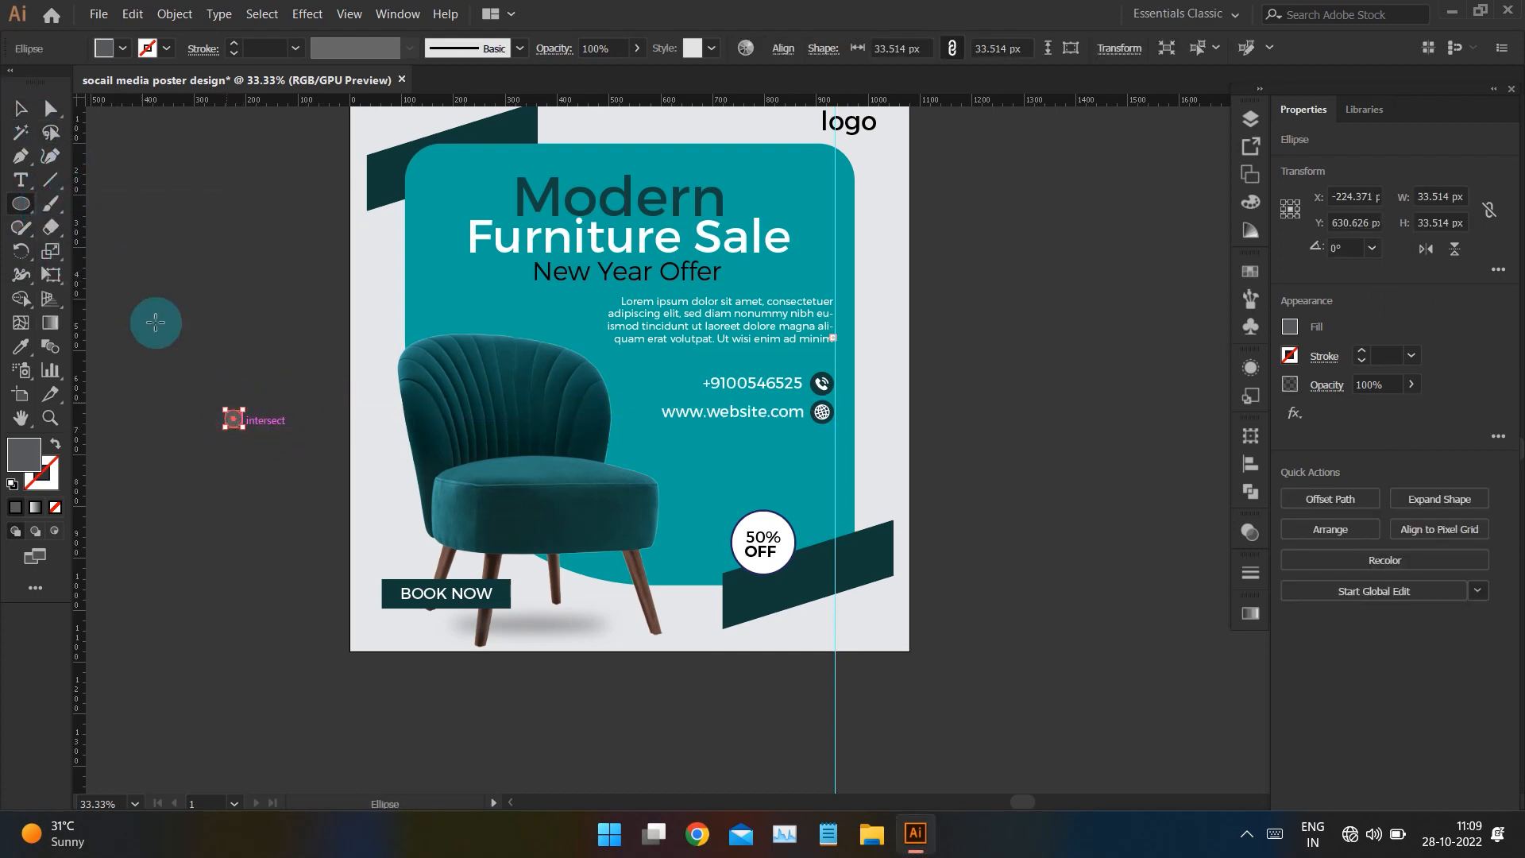
click(18, 109)
drag(241, 427, 393, 473)
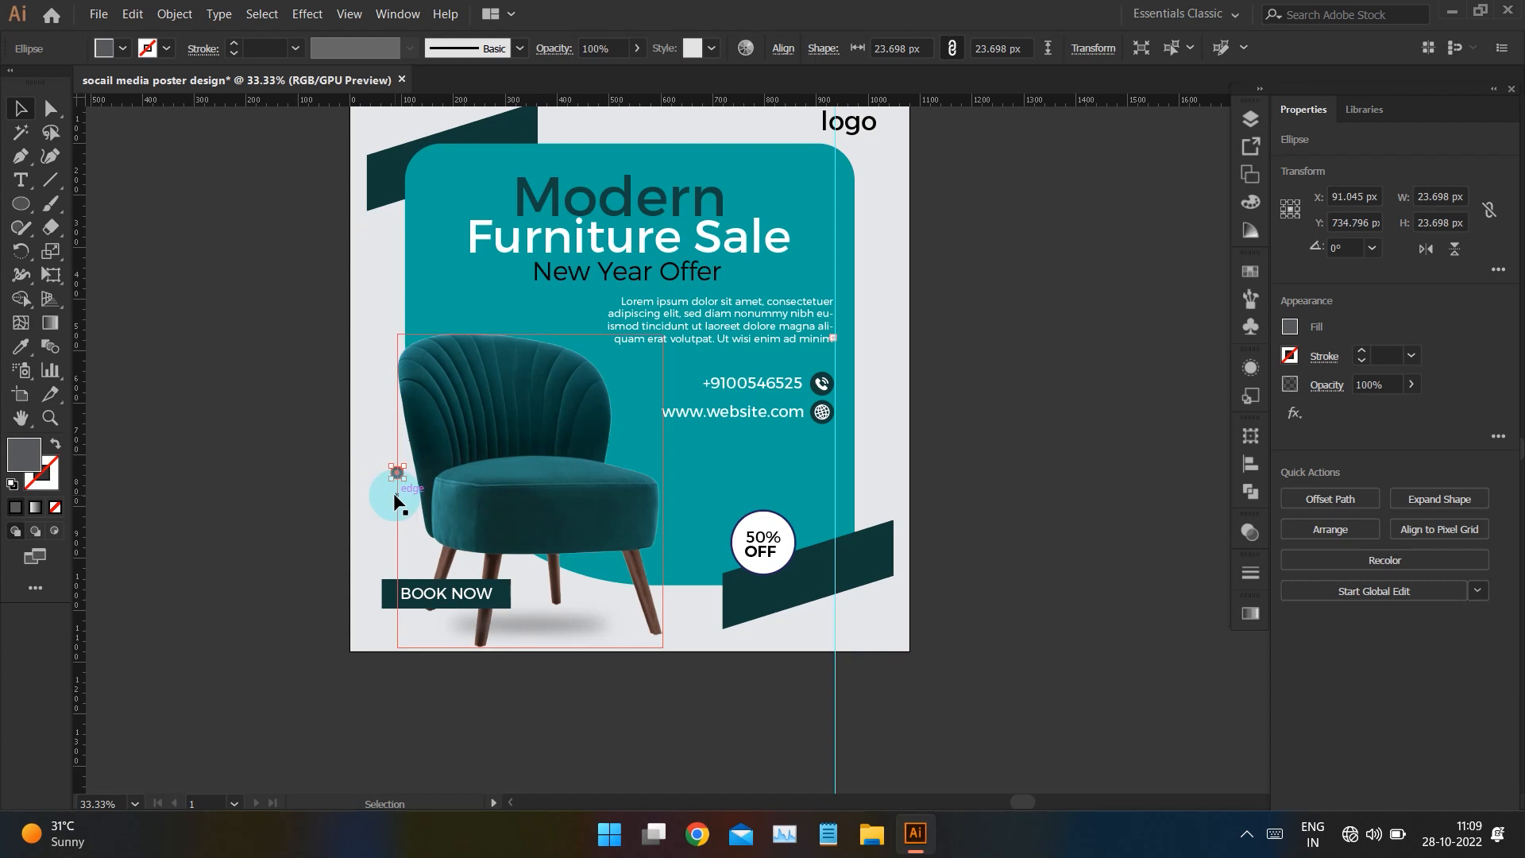
Fill the small circle beside the chair with a near-black swatch.
scroll(395, 500, up, 3)
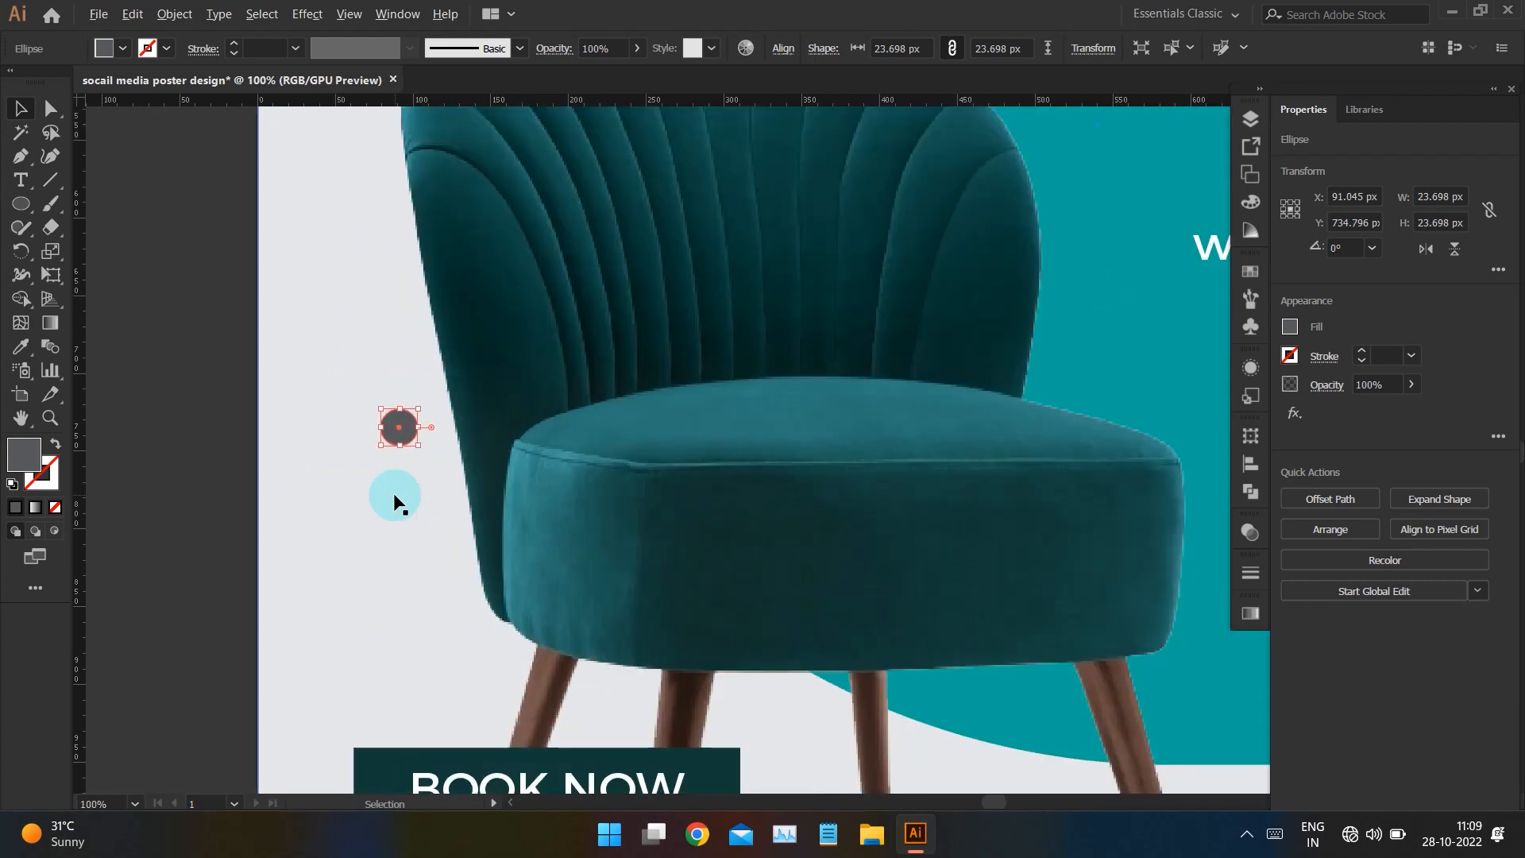
click(1289, 326)
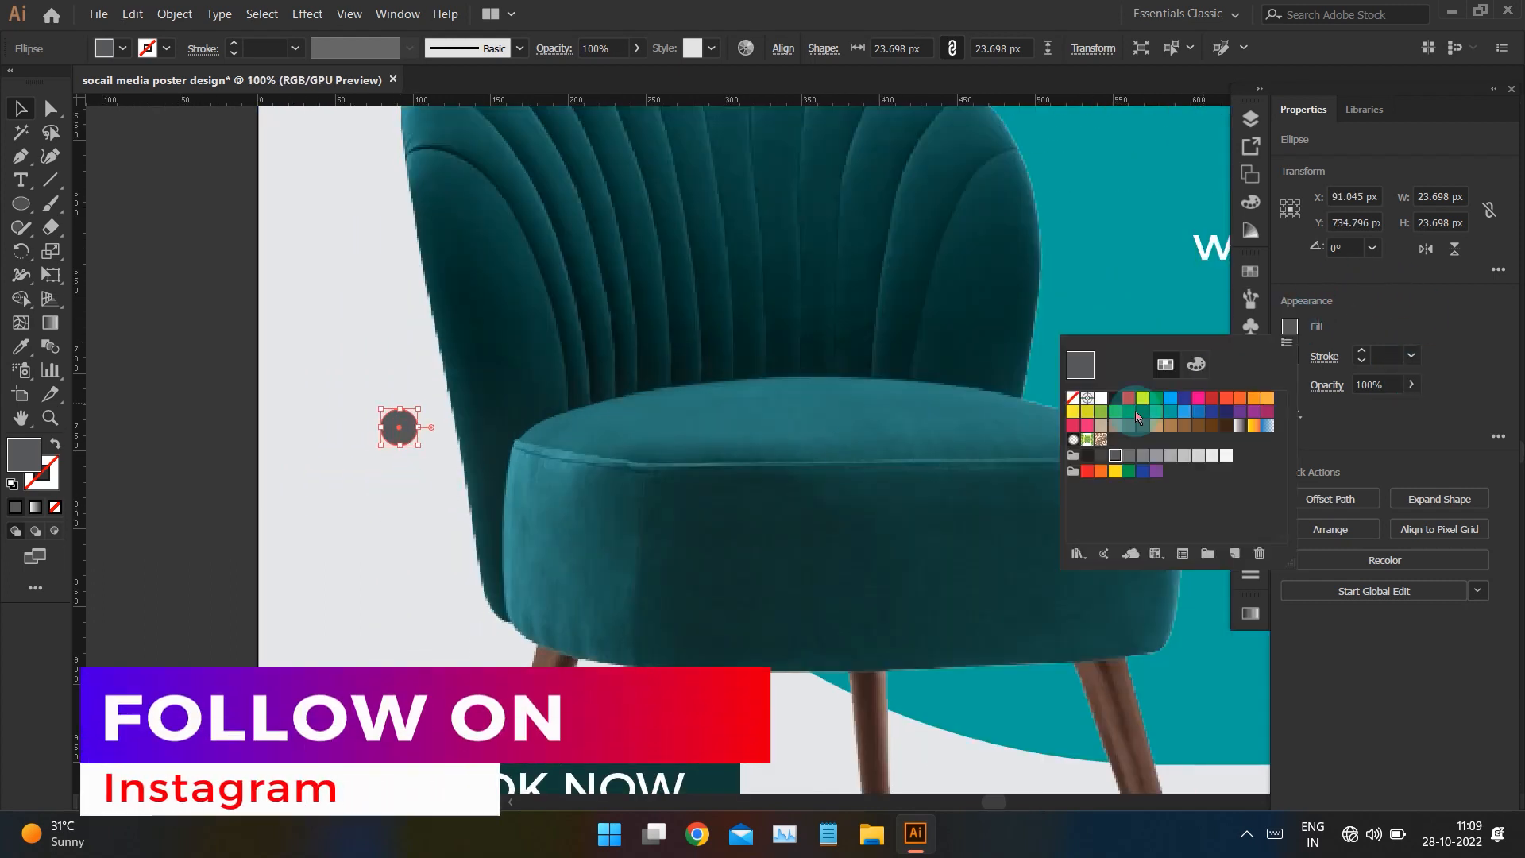
click(1100, 459)
click(1100, 457)
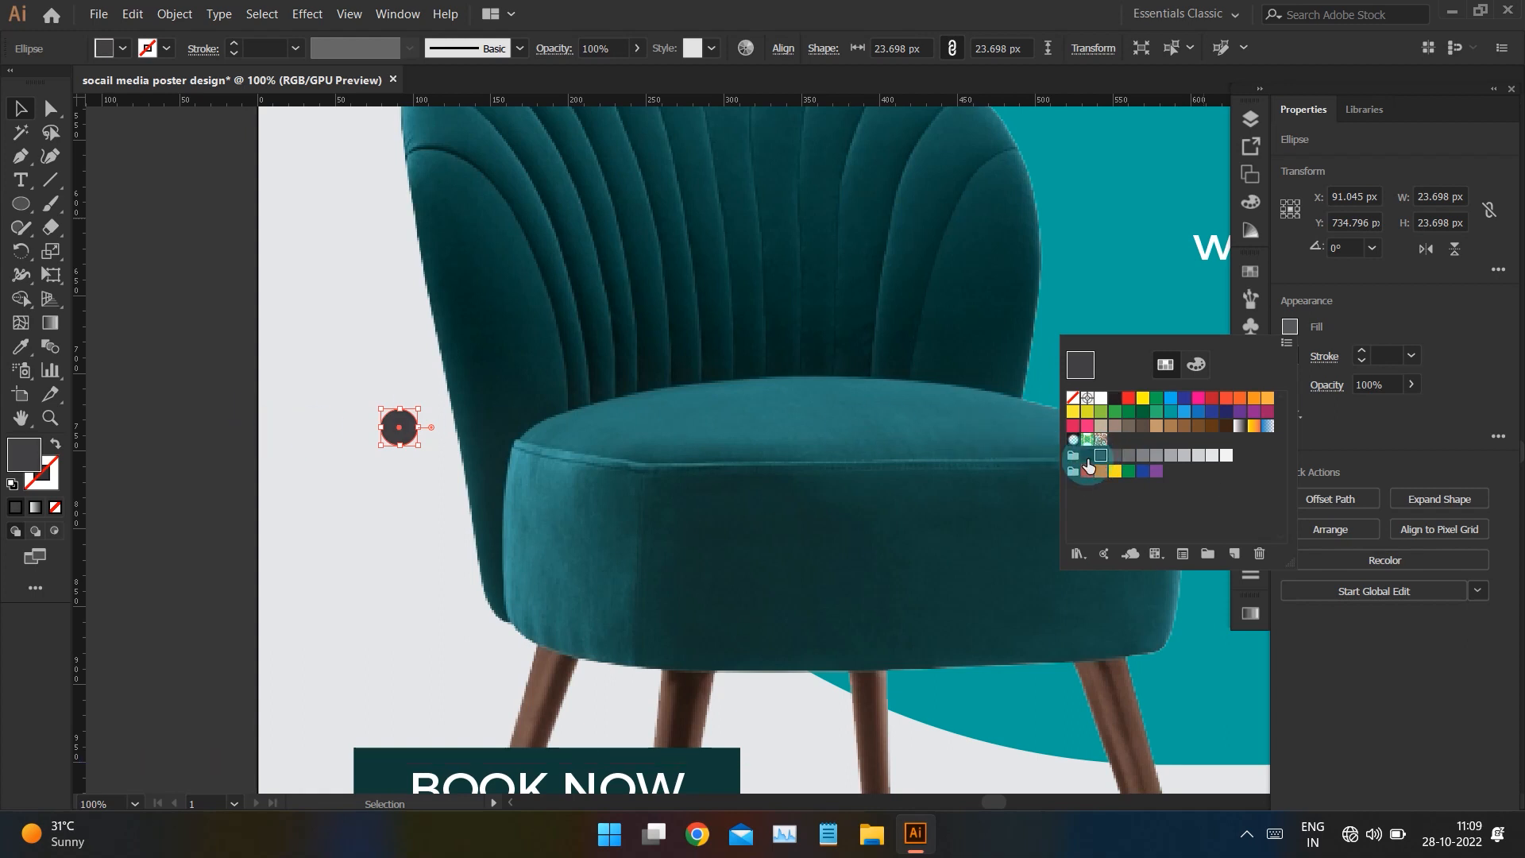
click(1088, 456)
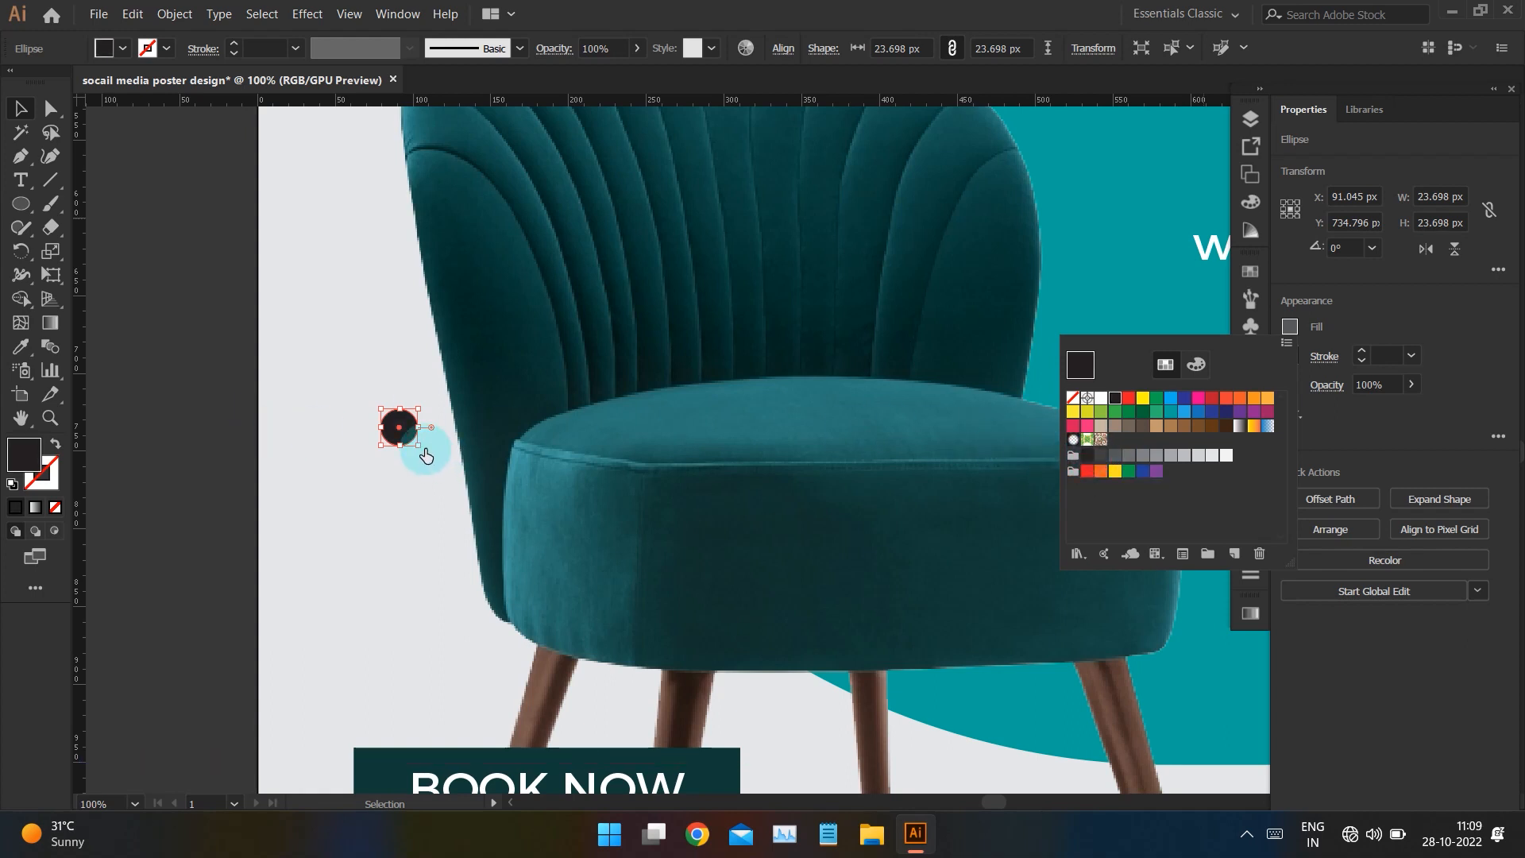
Shrink the black circle to 17.4 px and place a copy directly below it.
click(20, 108)
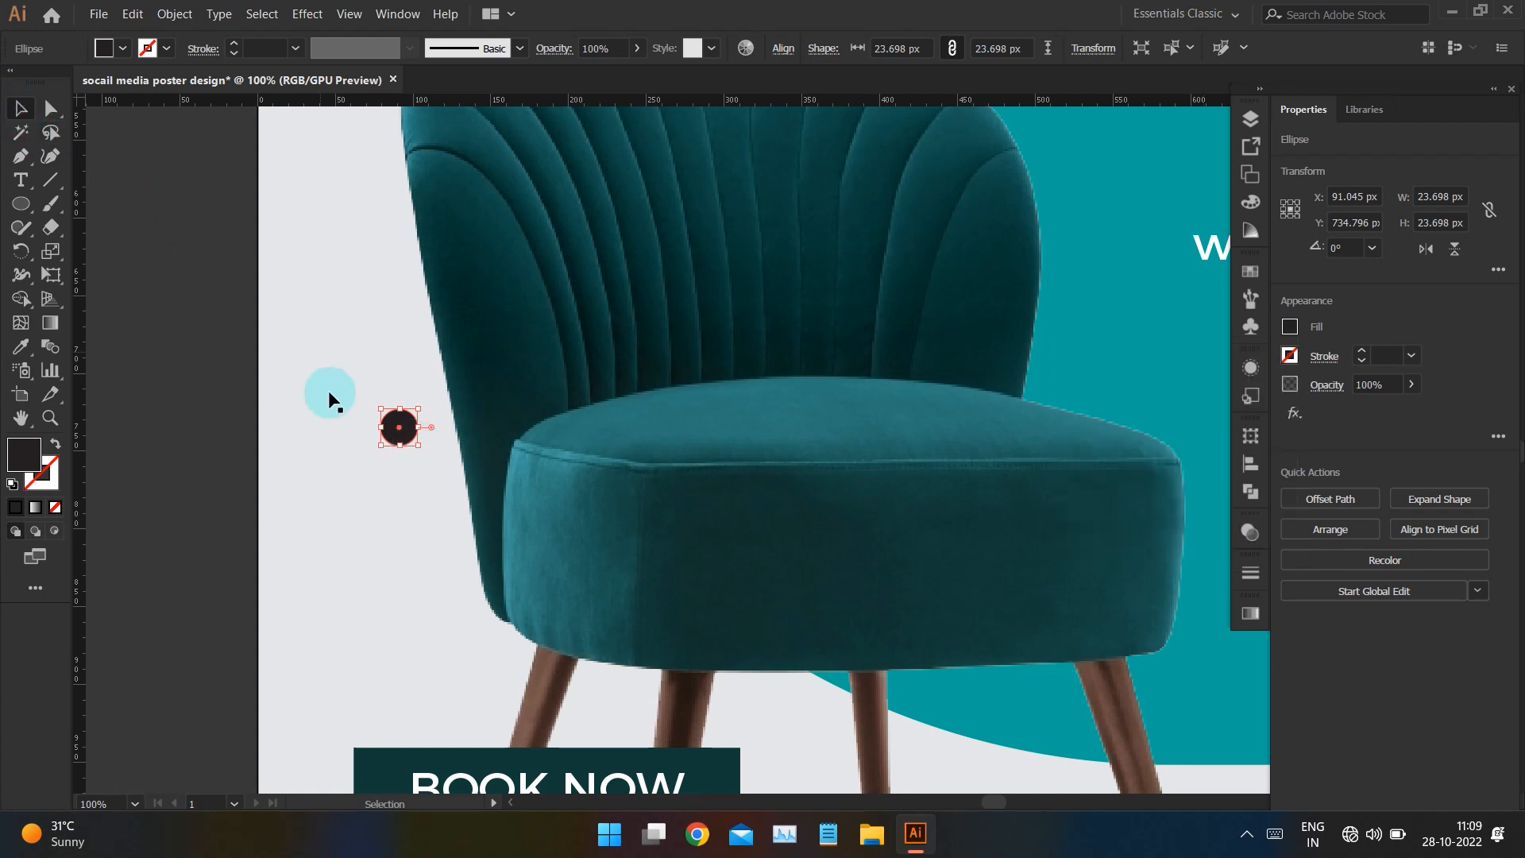
drag(418, 446, 397, 461)
scroll(407, 445, down, 1)
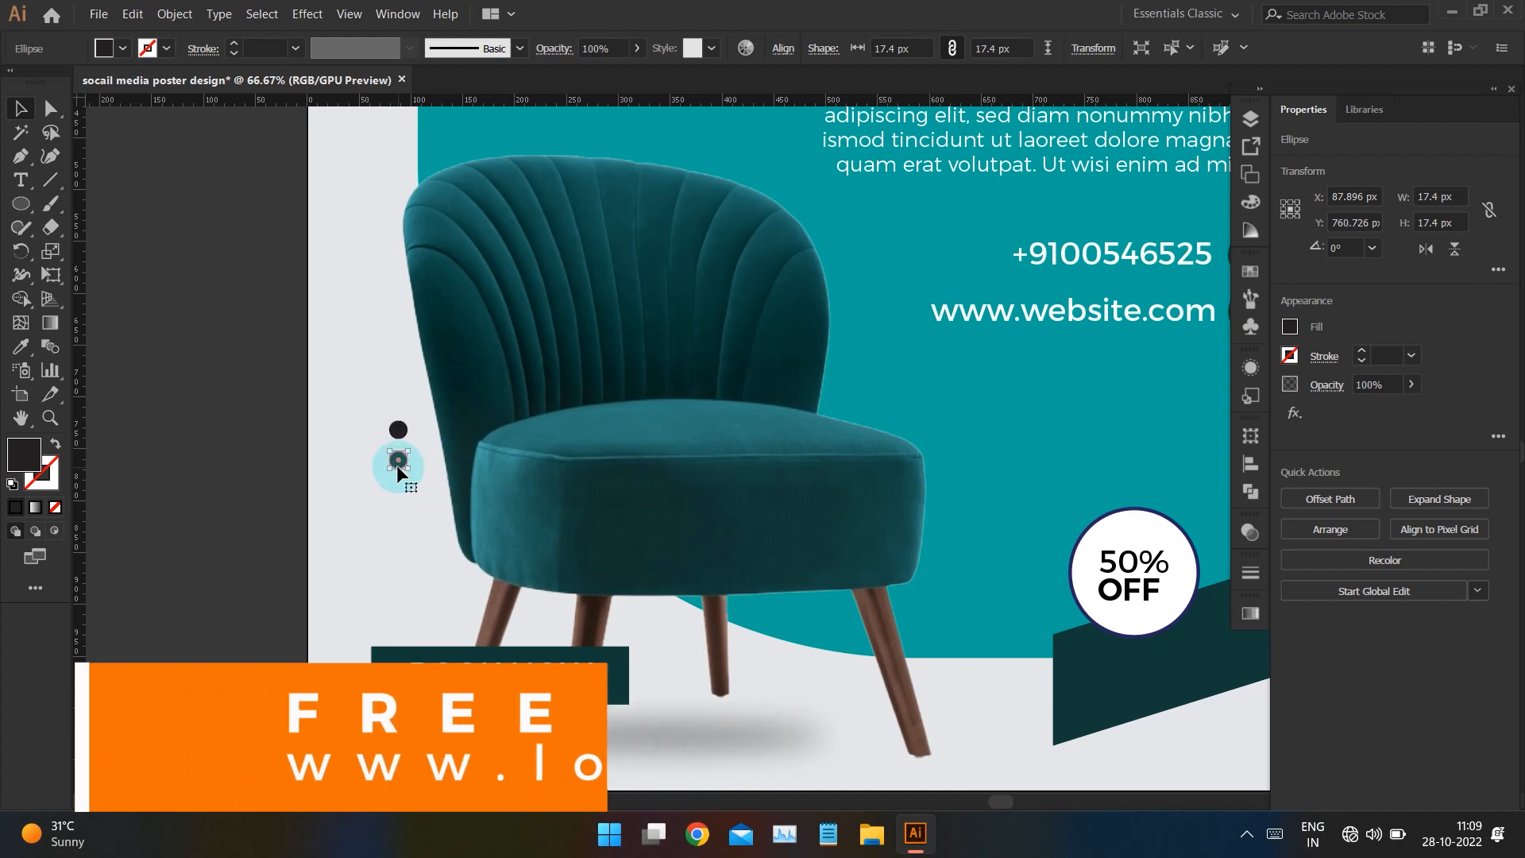
Select both black circles and copy the pair straight down to make a column of four evenly spaced dots.
click(405, 469)
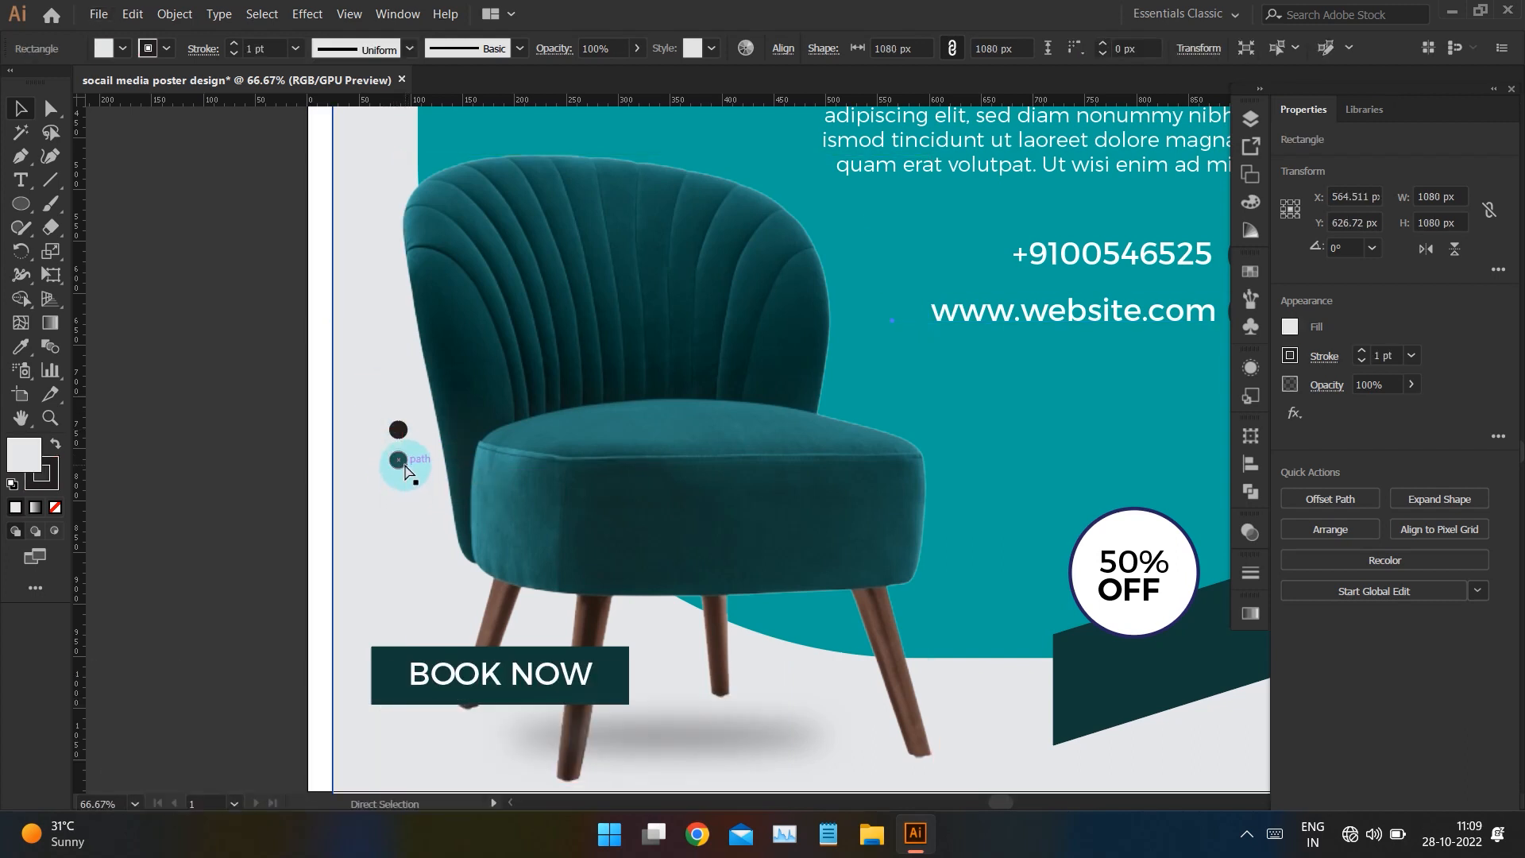
click(401, 464)
shift+click(399, 431)
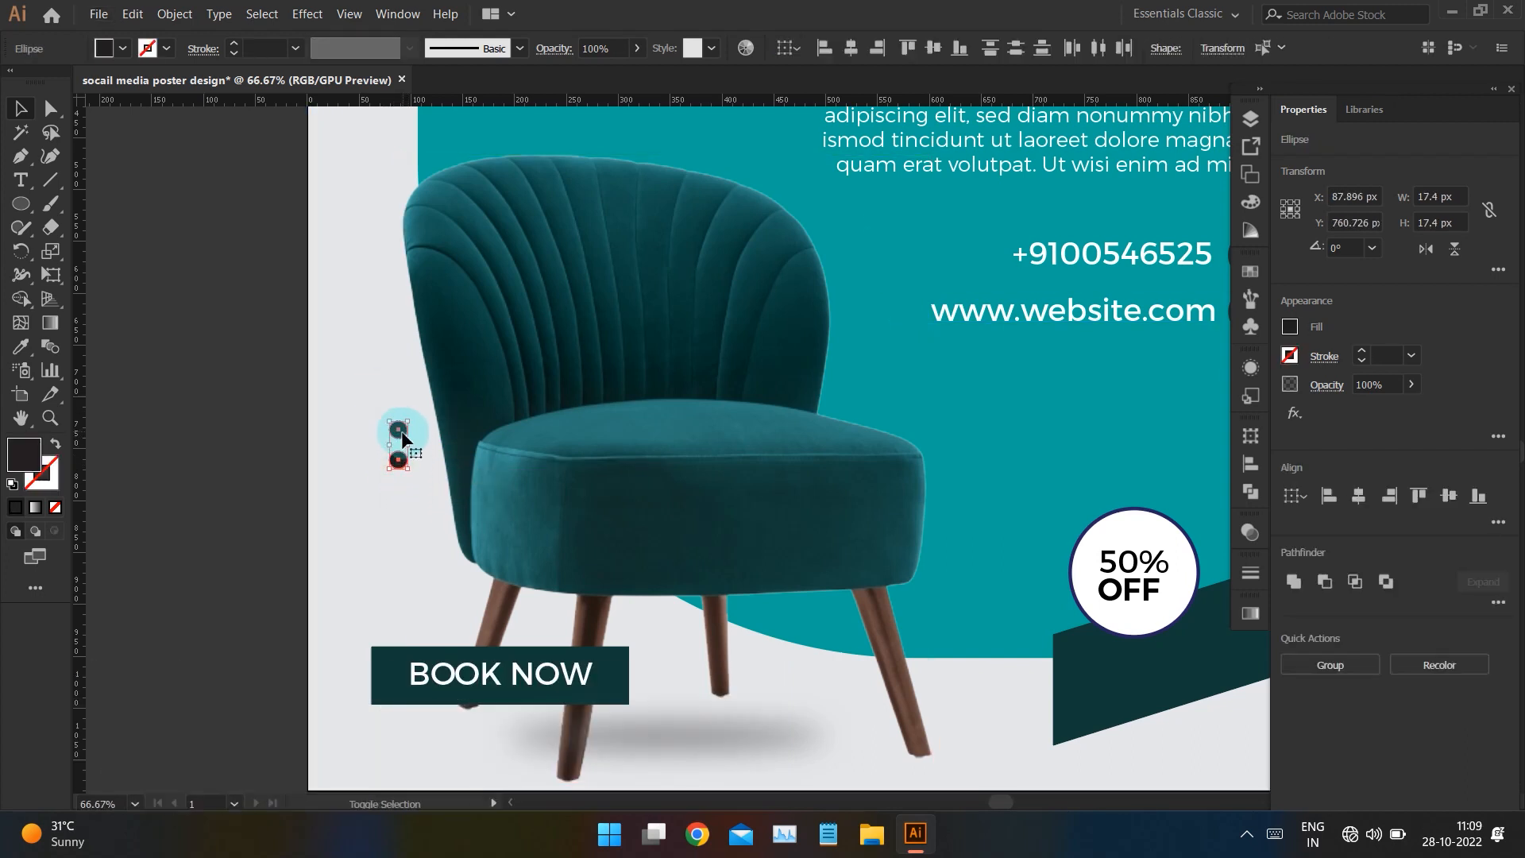
drag(398, 461, 398, 521)
scroll(398, 518, down, 2)
scroll(398, 521, up, 3)
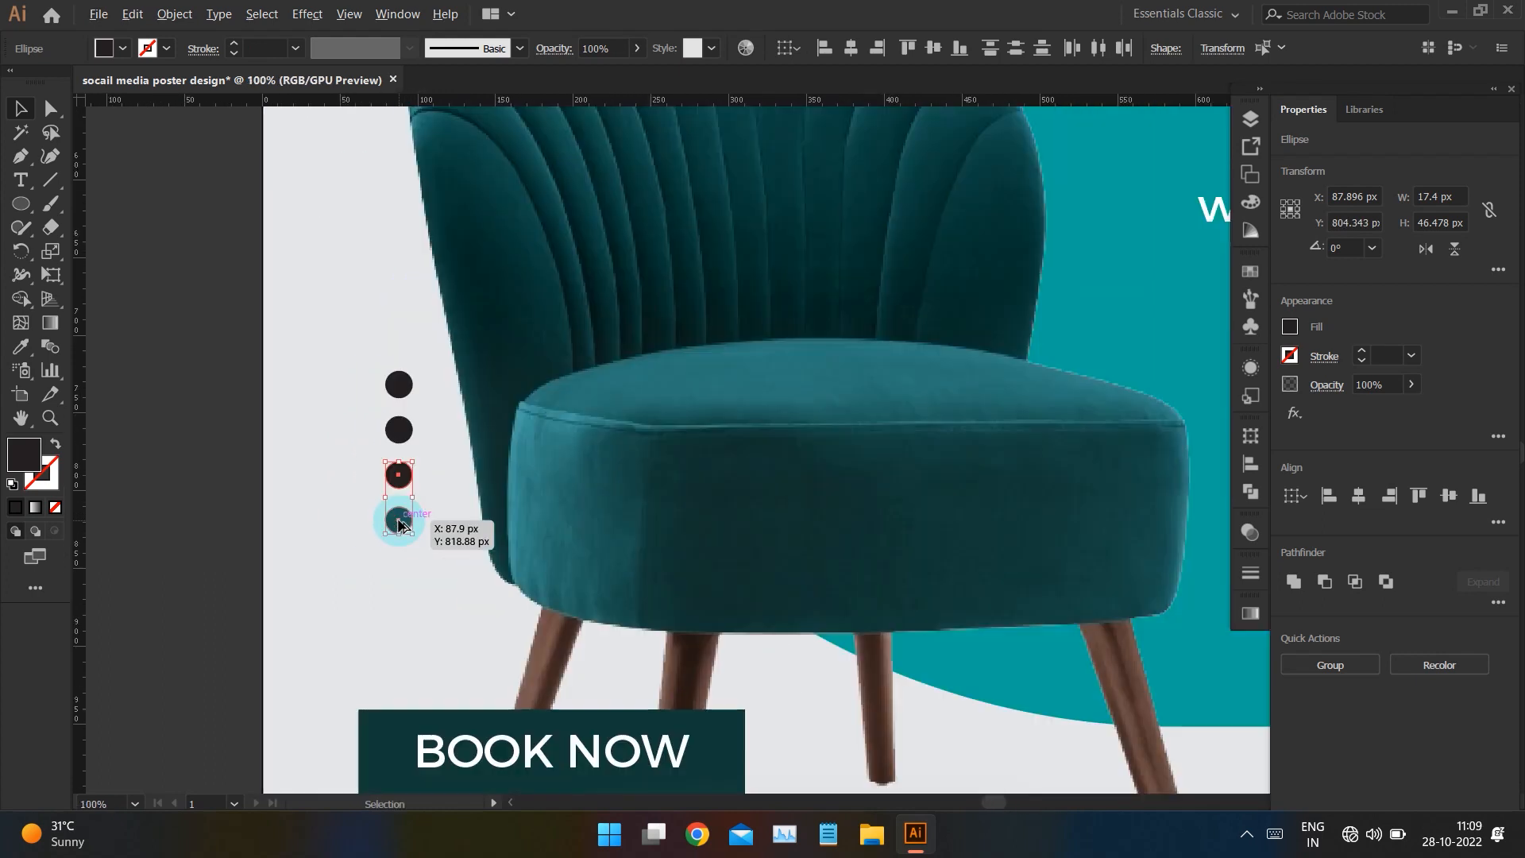
Copy the whole column of four dots to its left as a second column beside the chair.
shift+click(398, 433)
shift+click(398, 386)
drag(383, 474, 369, 475)
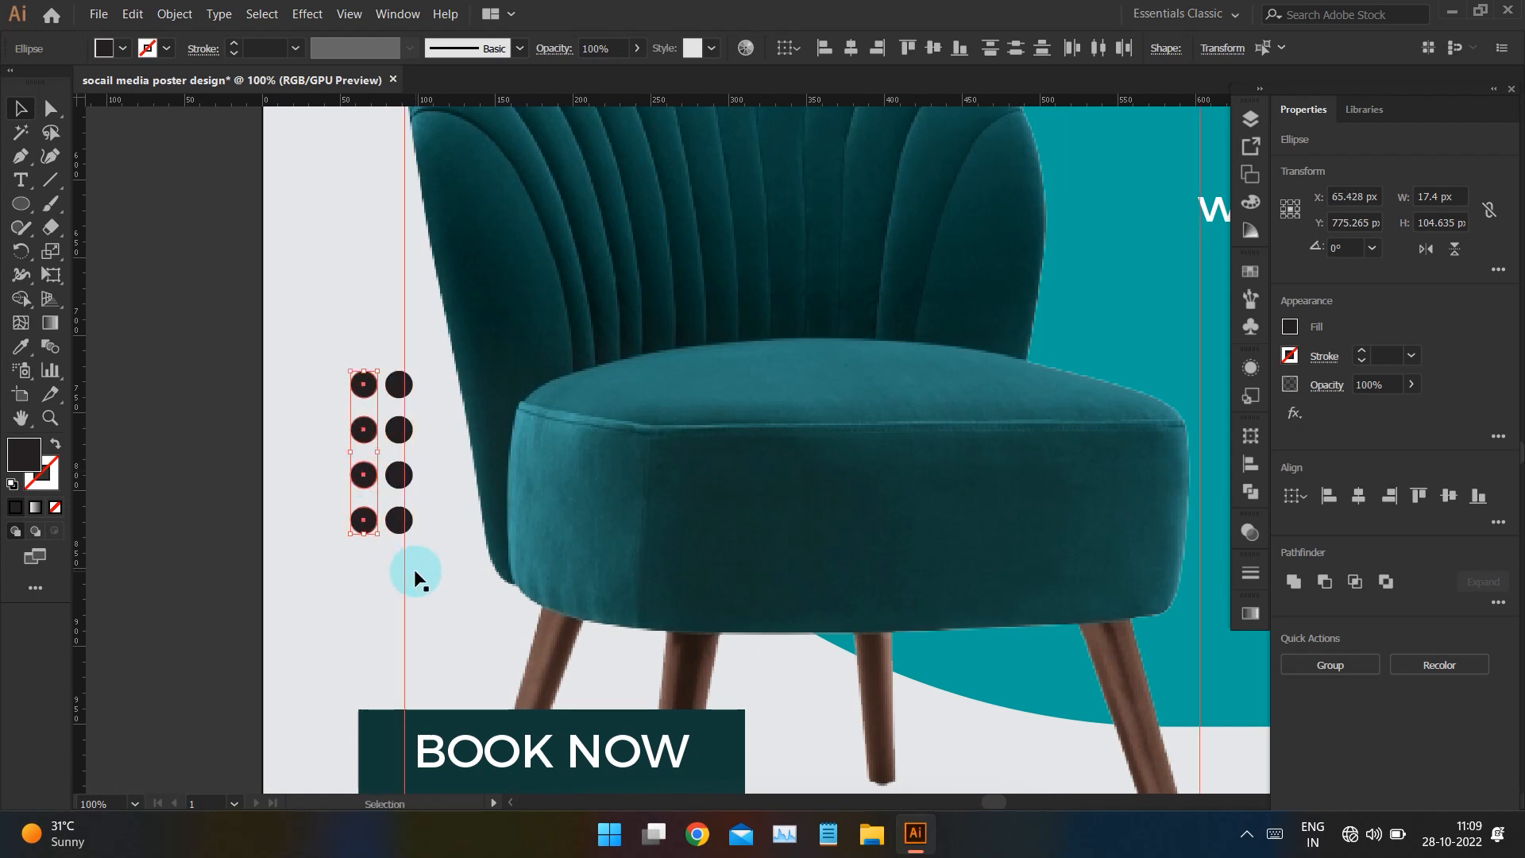
scroll(415, 573, down, 2)
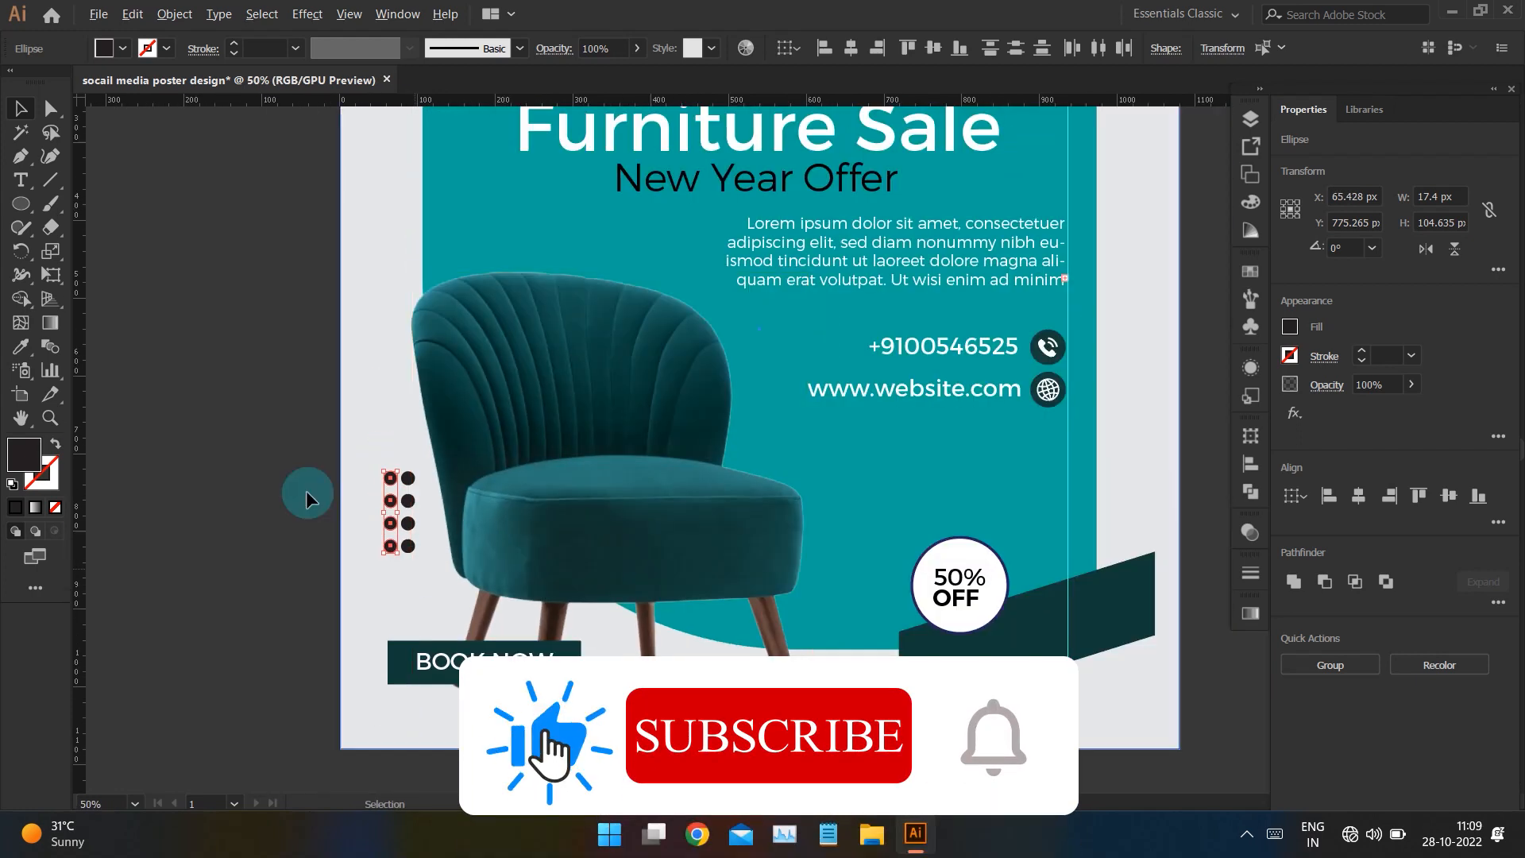
click(265, 436)
scroll(369, 526, down, 1)
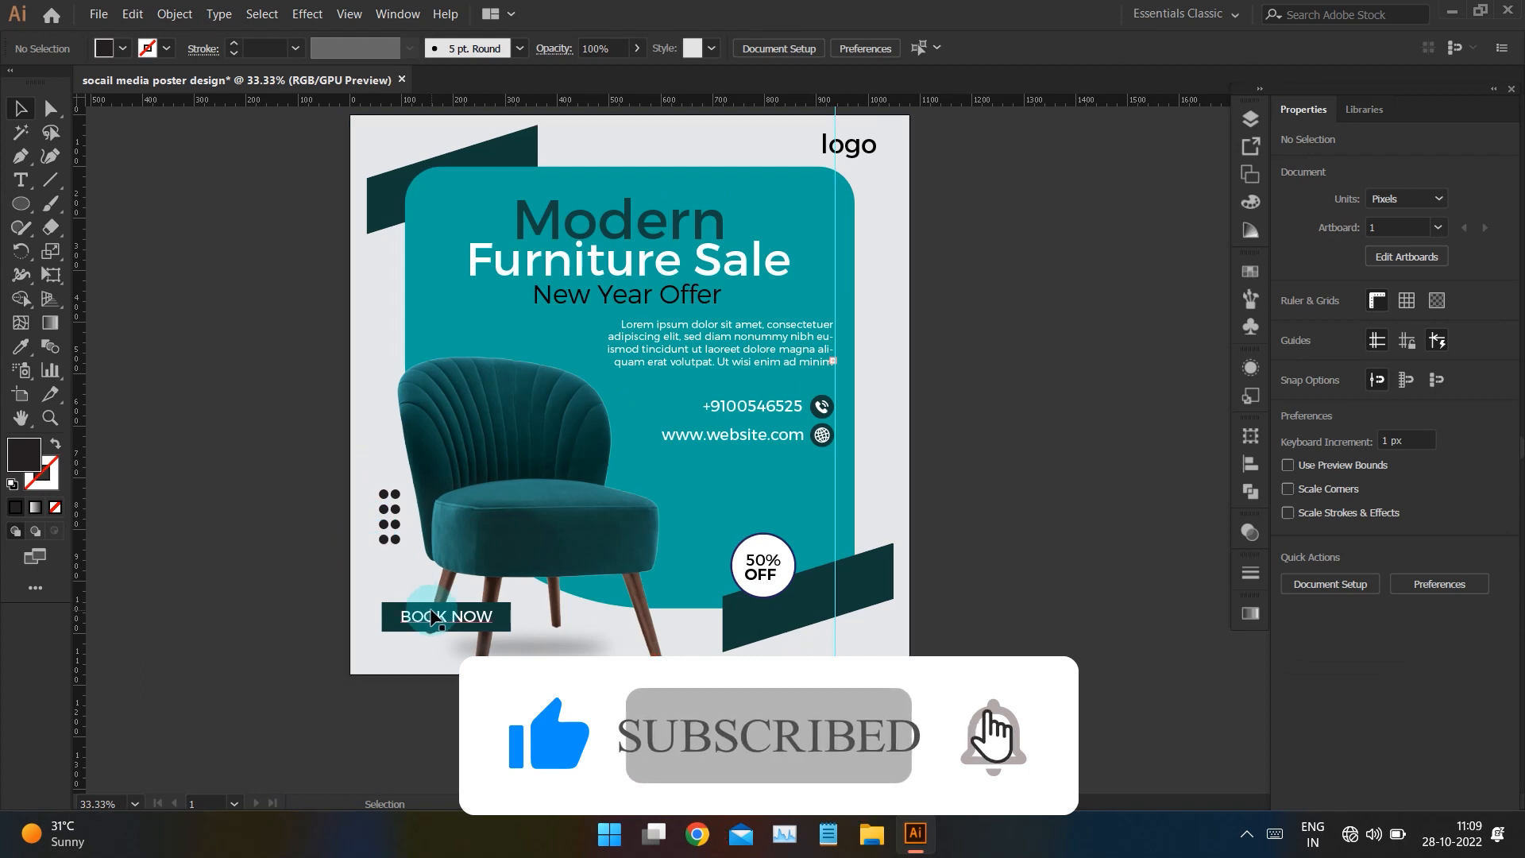
Draw a slanted line about 136 px wide and 58 px high below the logo and give it a 4 pt stroke.
drag(1076, 389, 1057, 427)
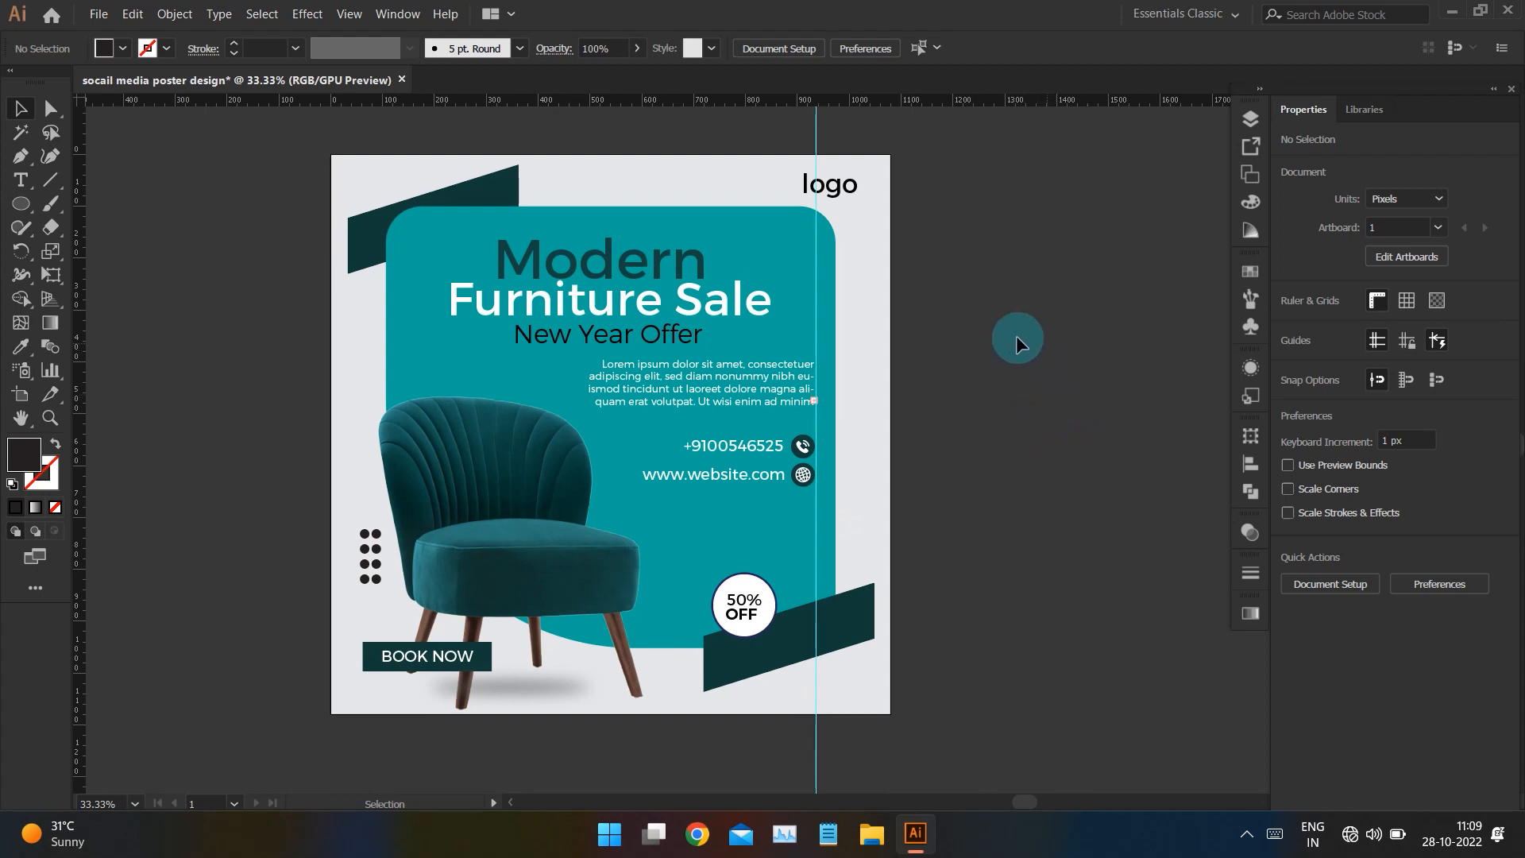
click(50, 179)
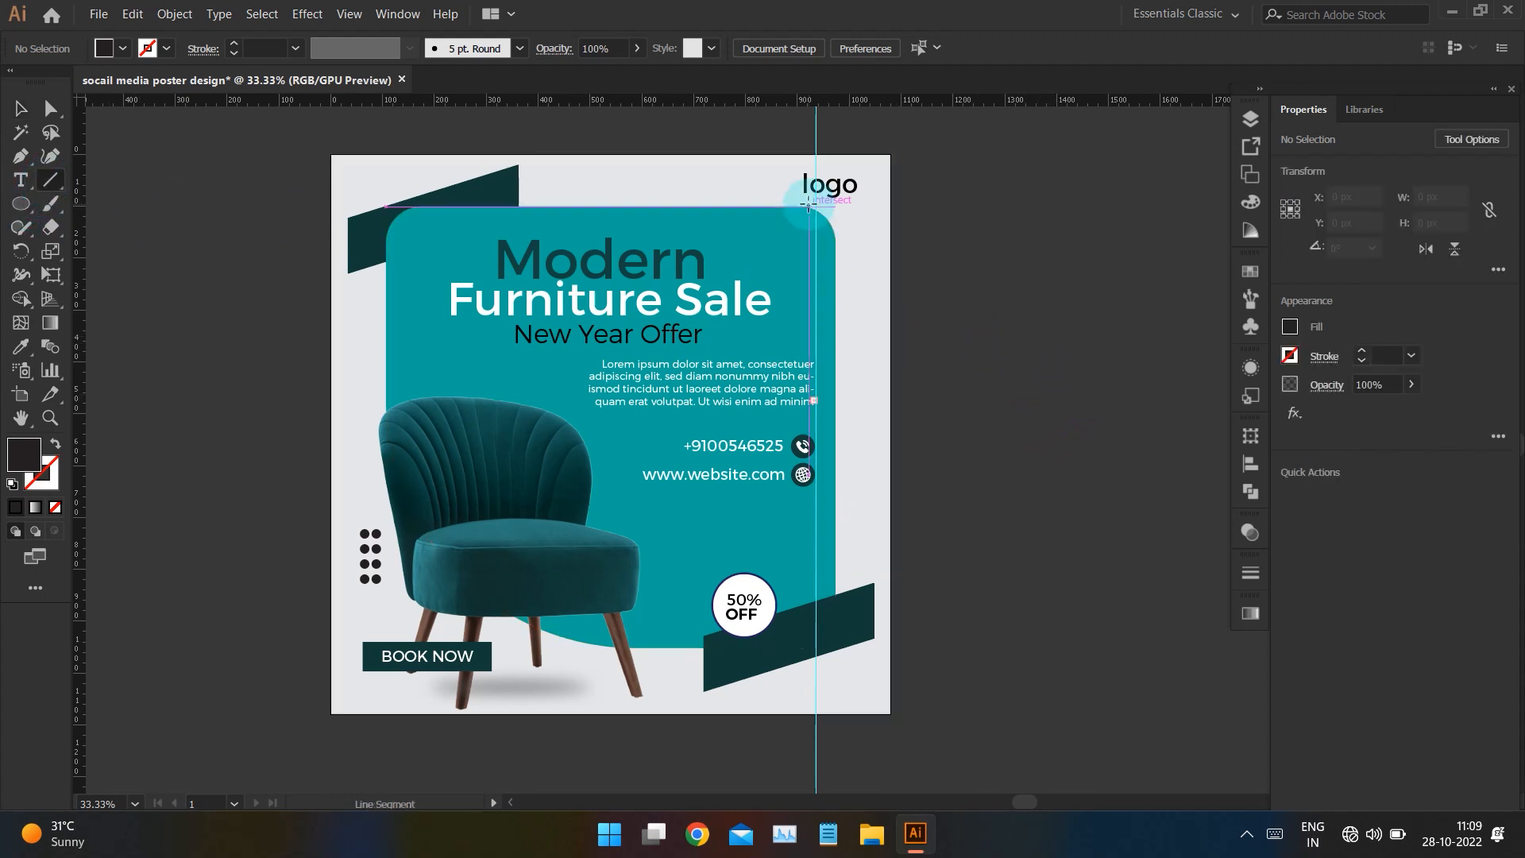
drag(831, 237, 891, 215)
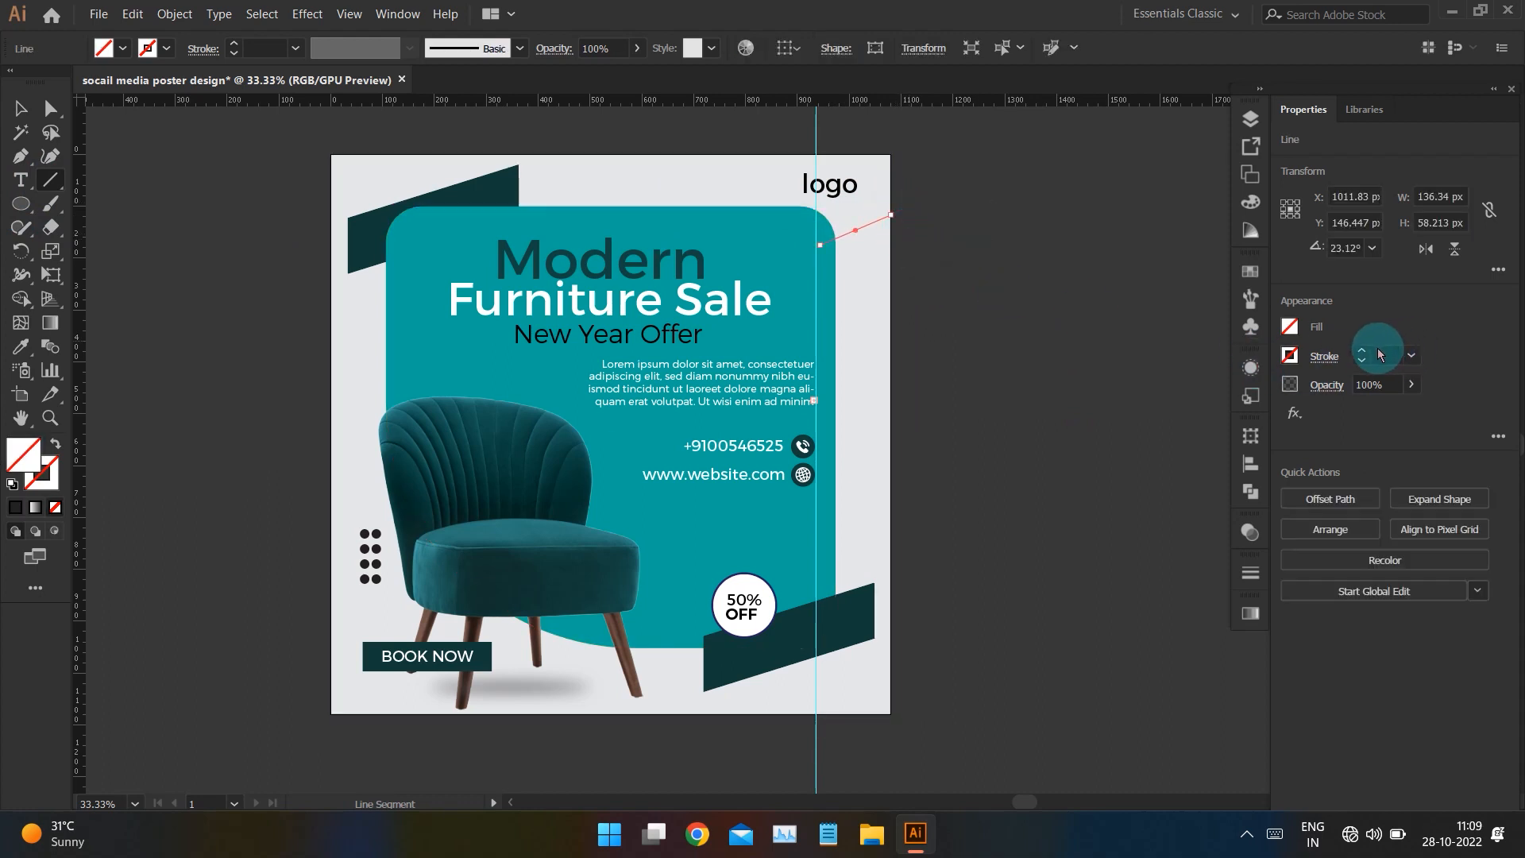
click(1362, 354)
click(1362, 352)
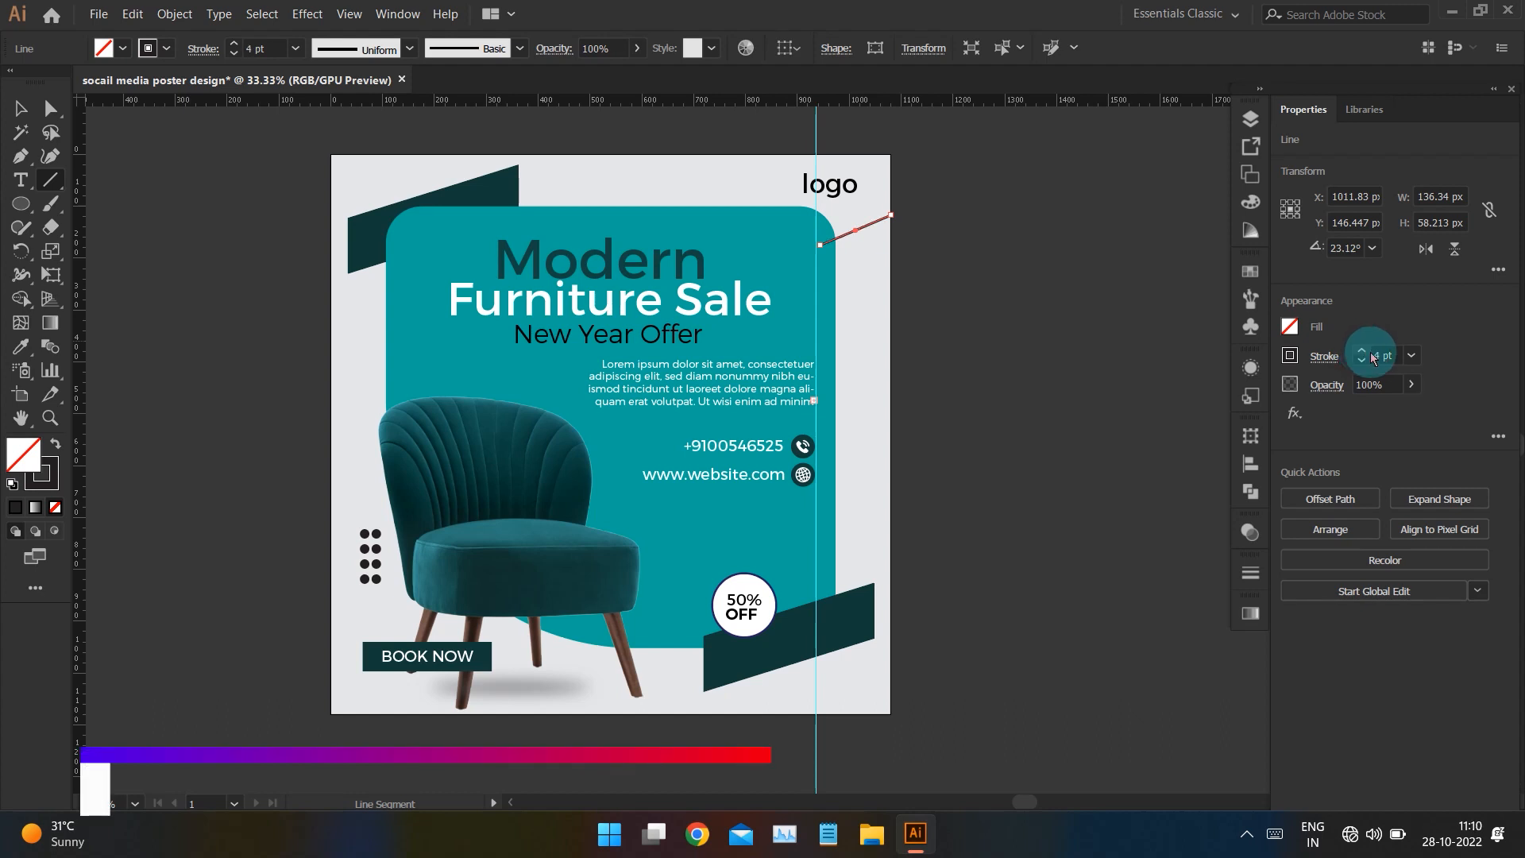
Colour the stroke of the slanted line below the logo with a blue swatch.
click(1290, 355)
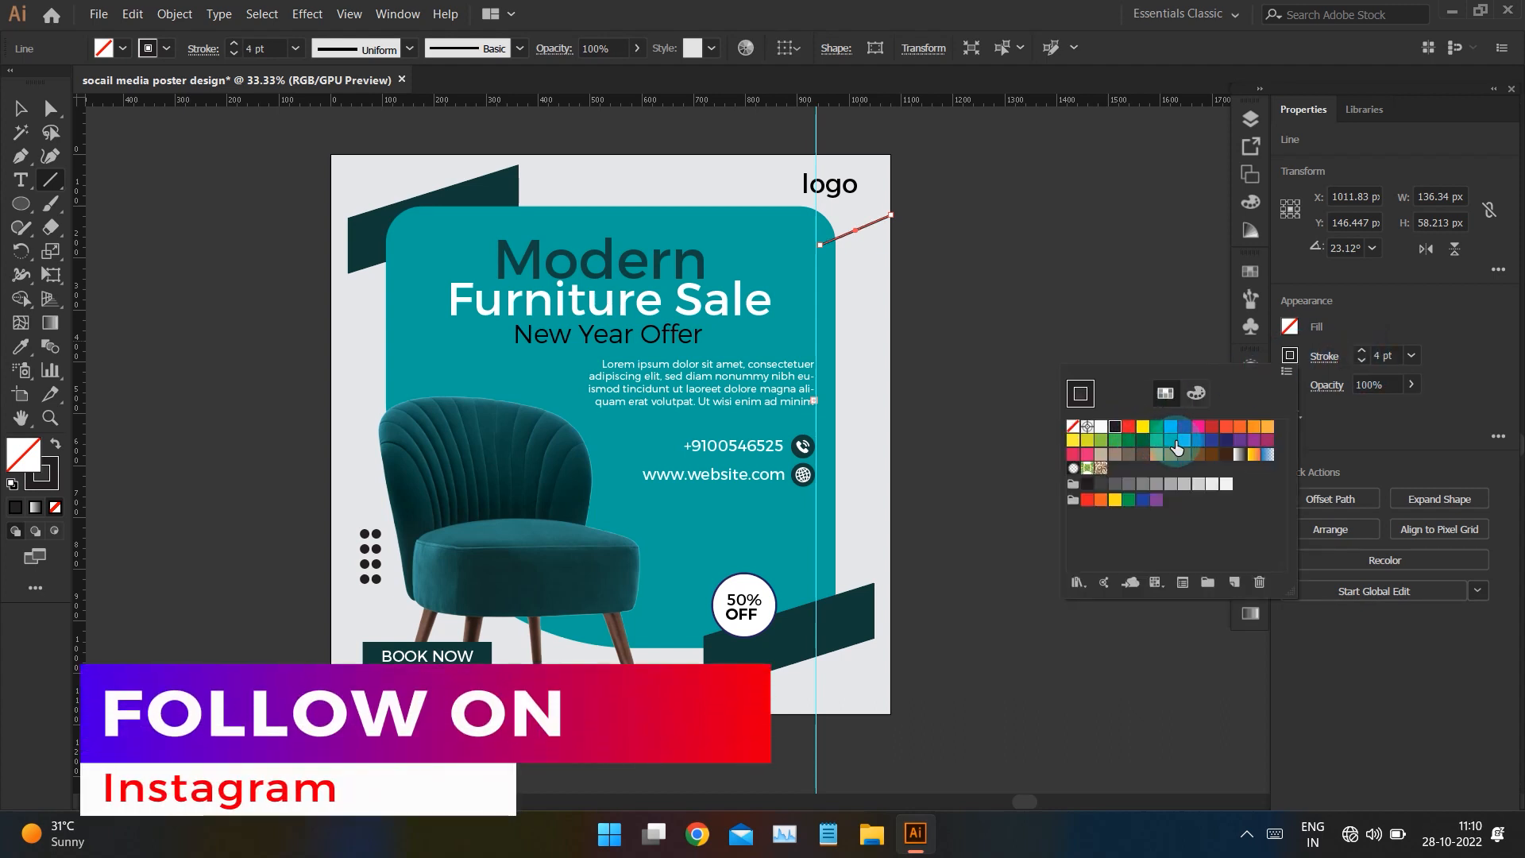
click(1199, 442)
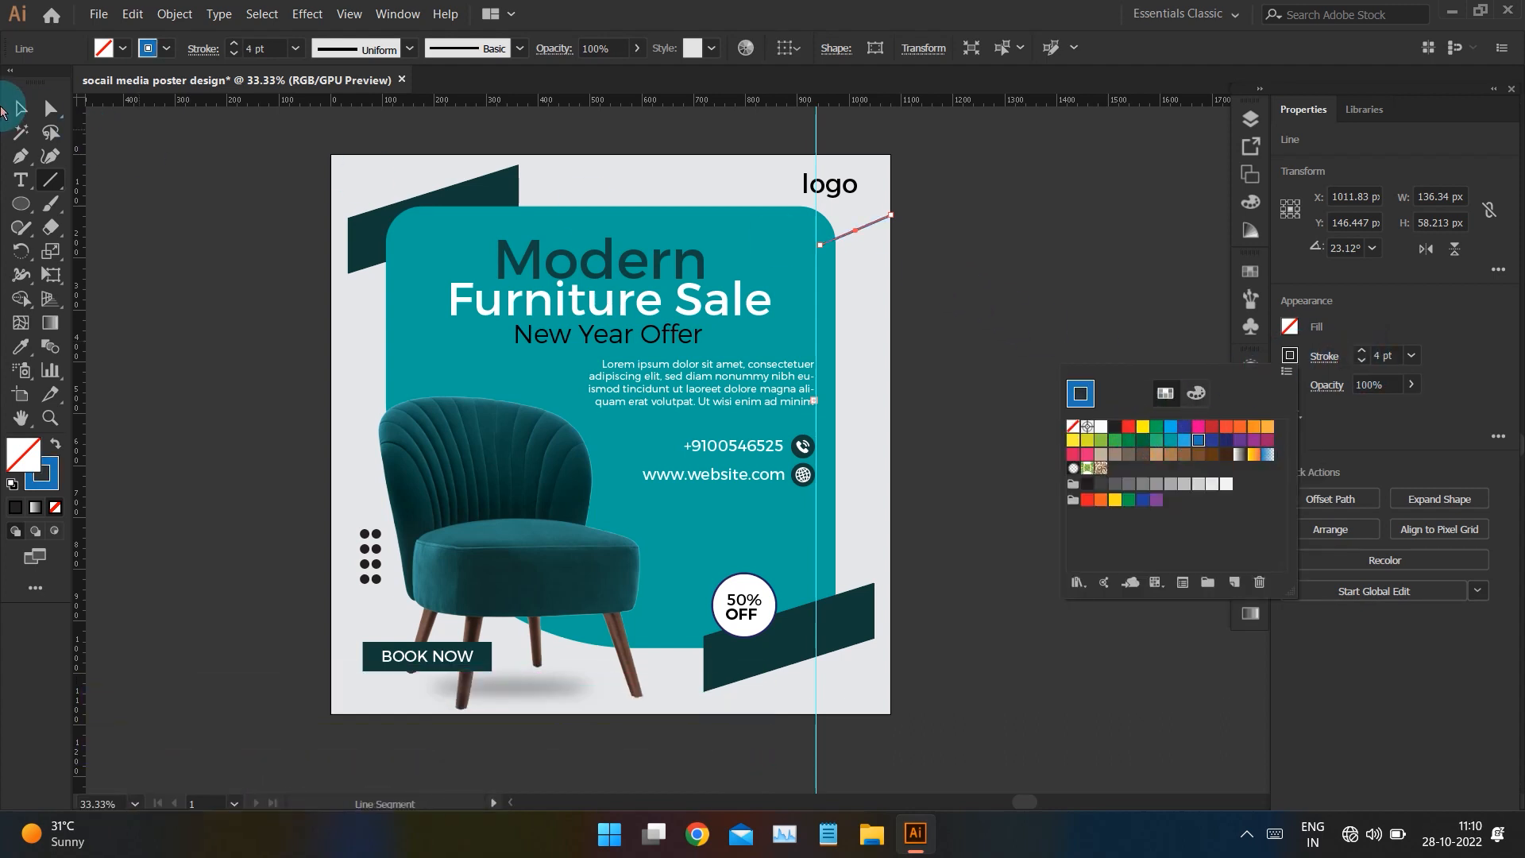
click(166, 48)
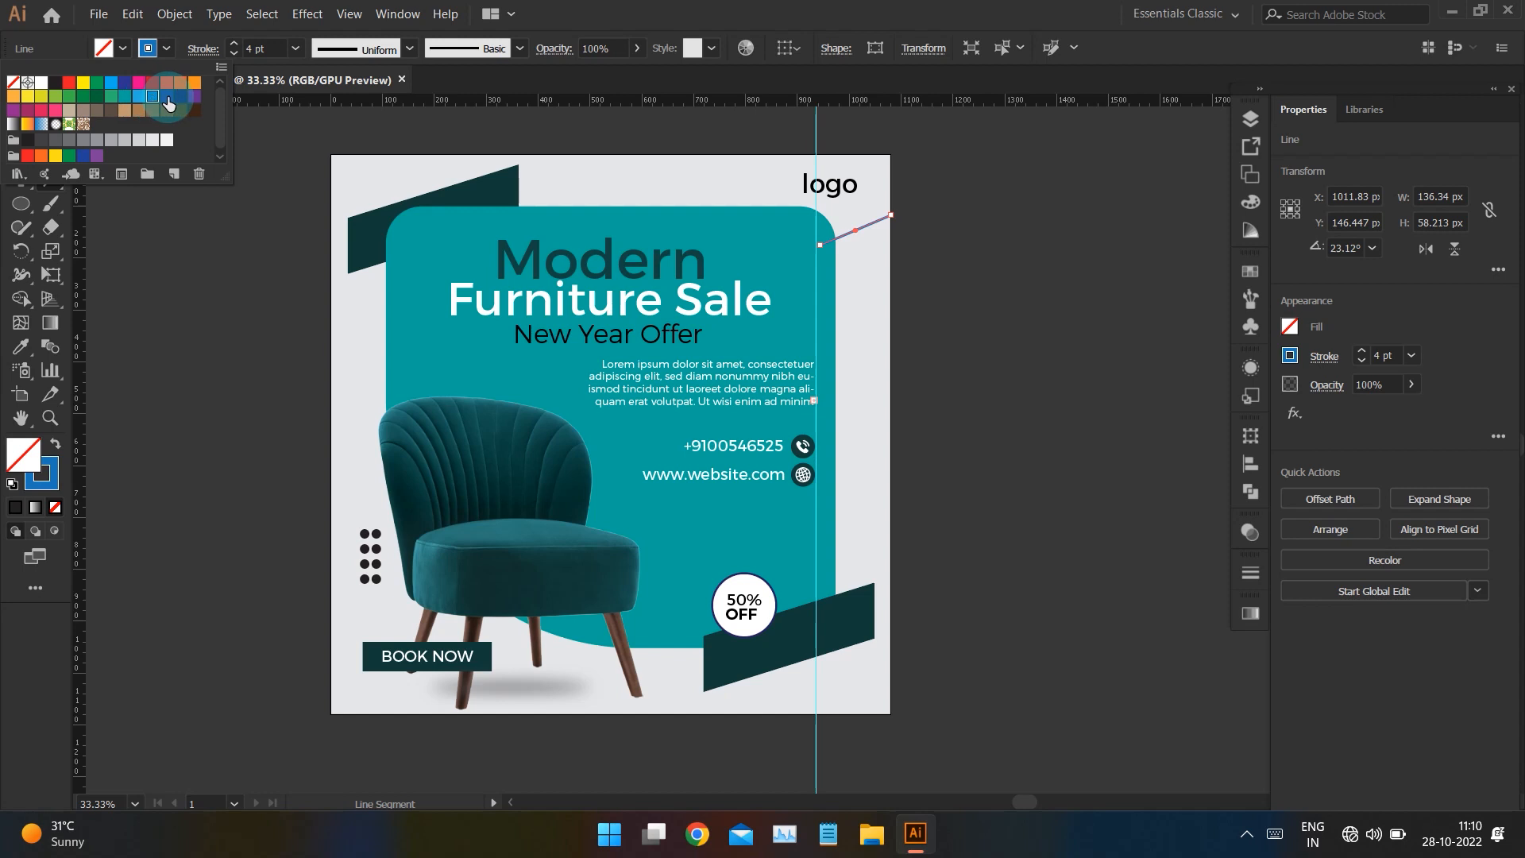
Copy the blue line directly below itself, select both lines and try to move the pair farther down.
click(20, 109)
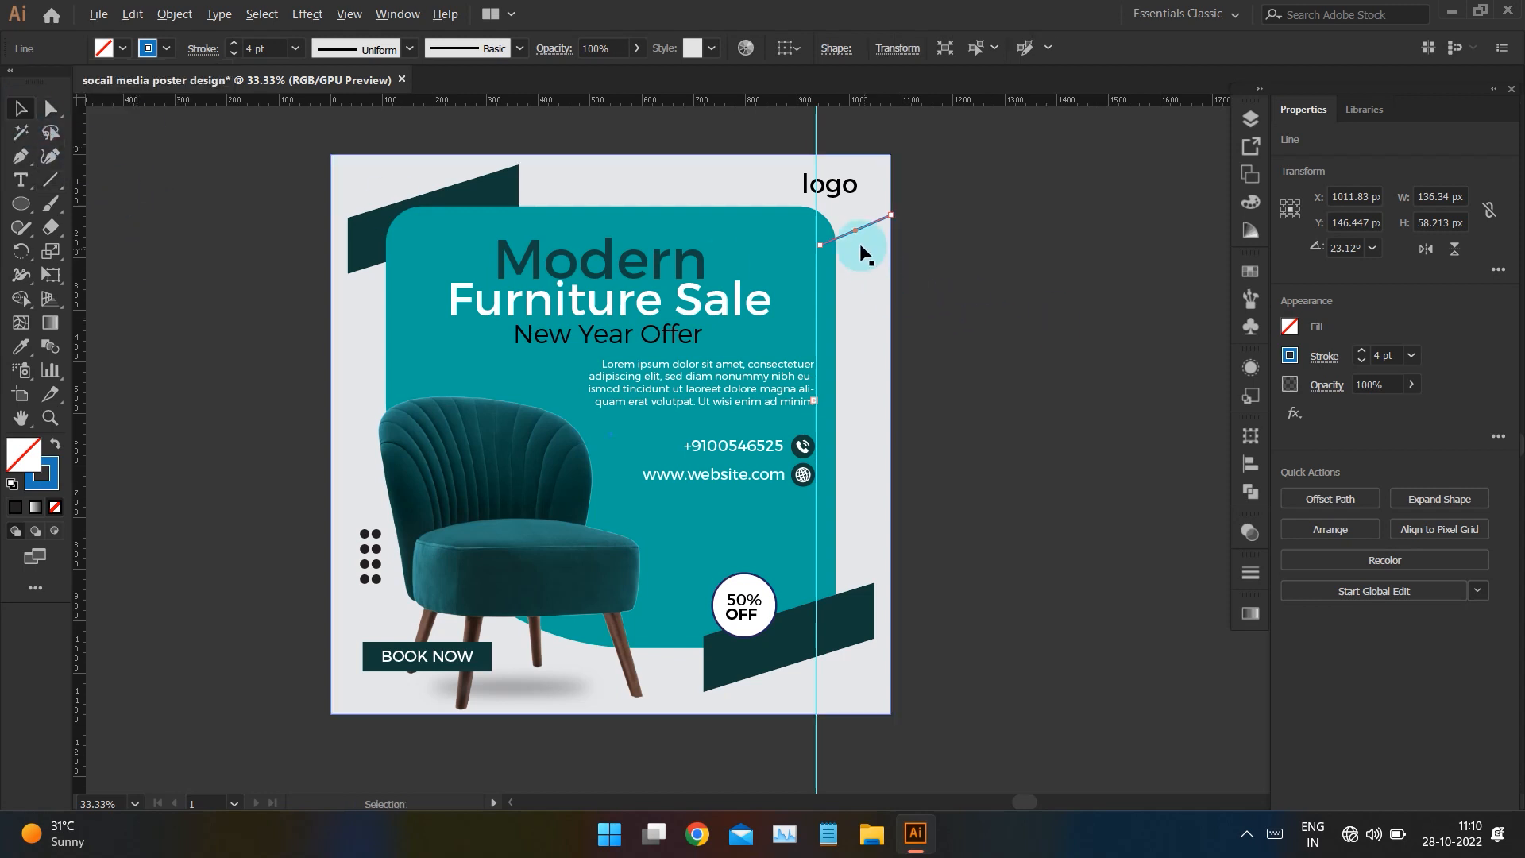
drag(850, 227, 851, 242)
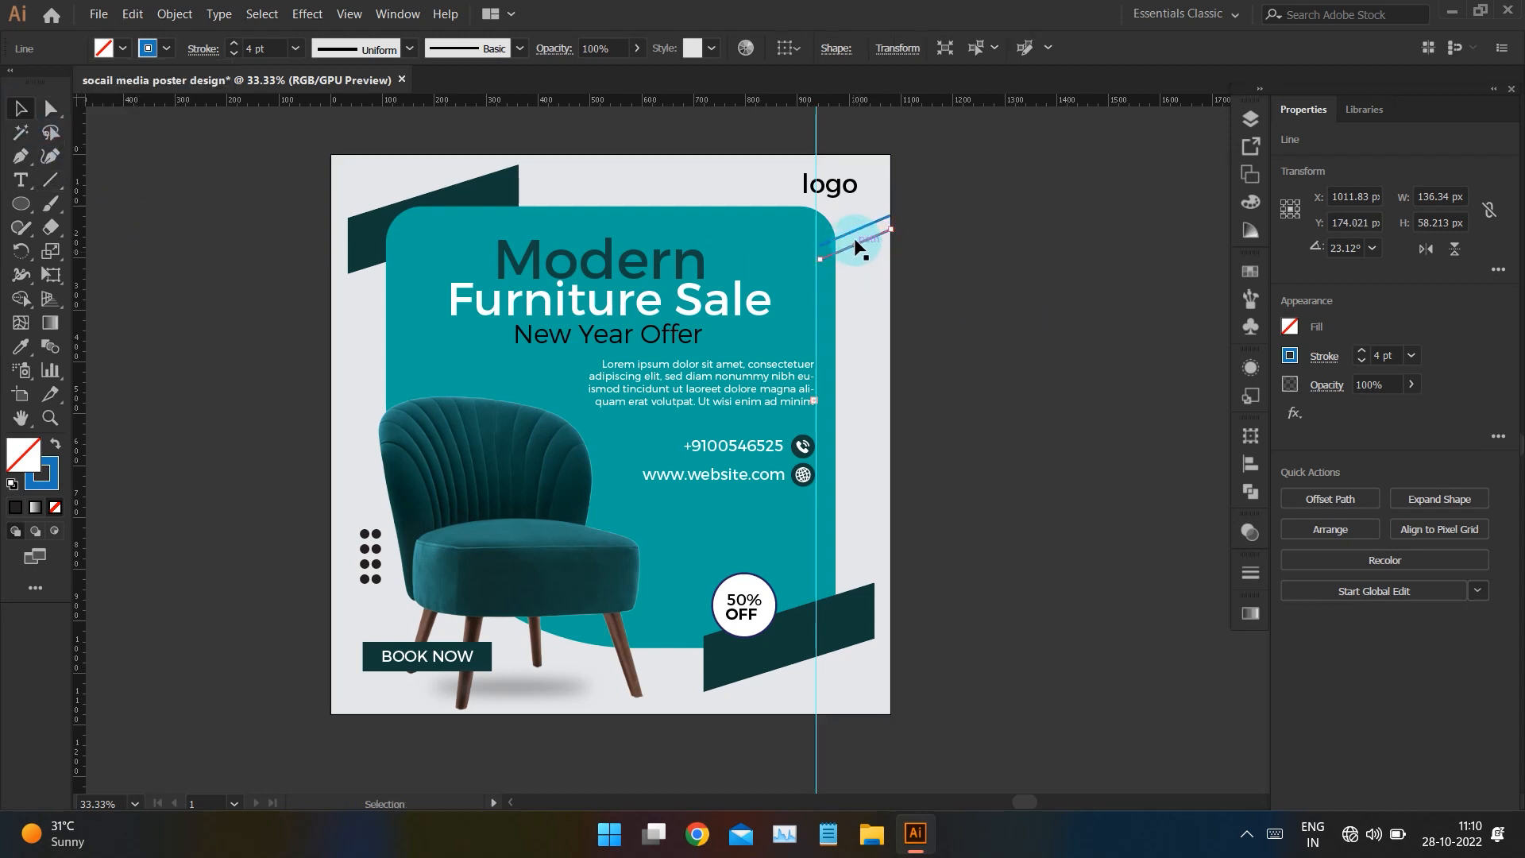
shift+click(852, 230)
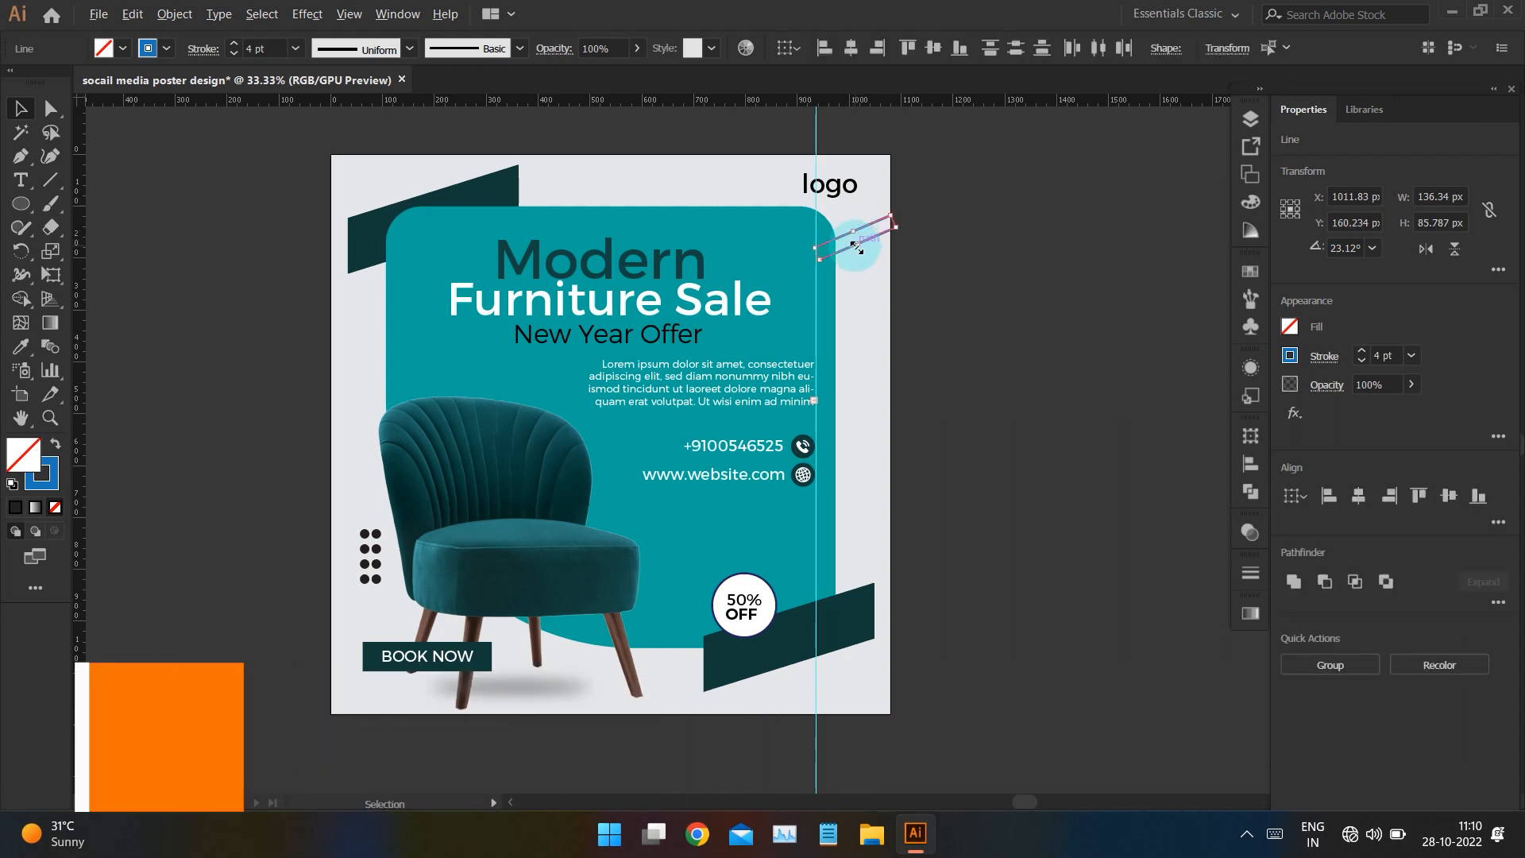
drag(855, 241, 854, 270)
key(ctrl+z)
Delete both slanted blue lines below the logo.
click(946, 249)
click(856, 241)
key(Delete)
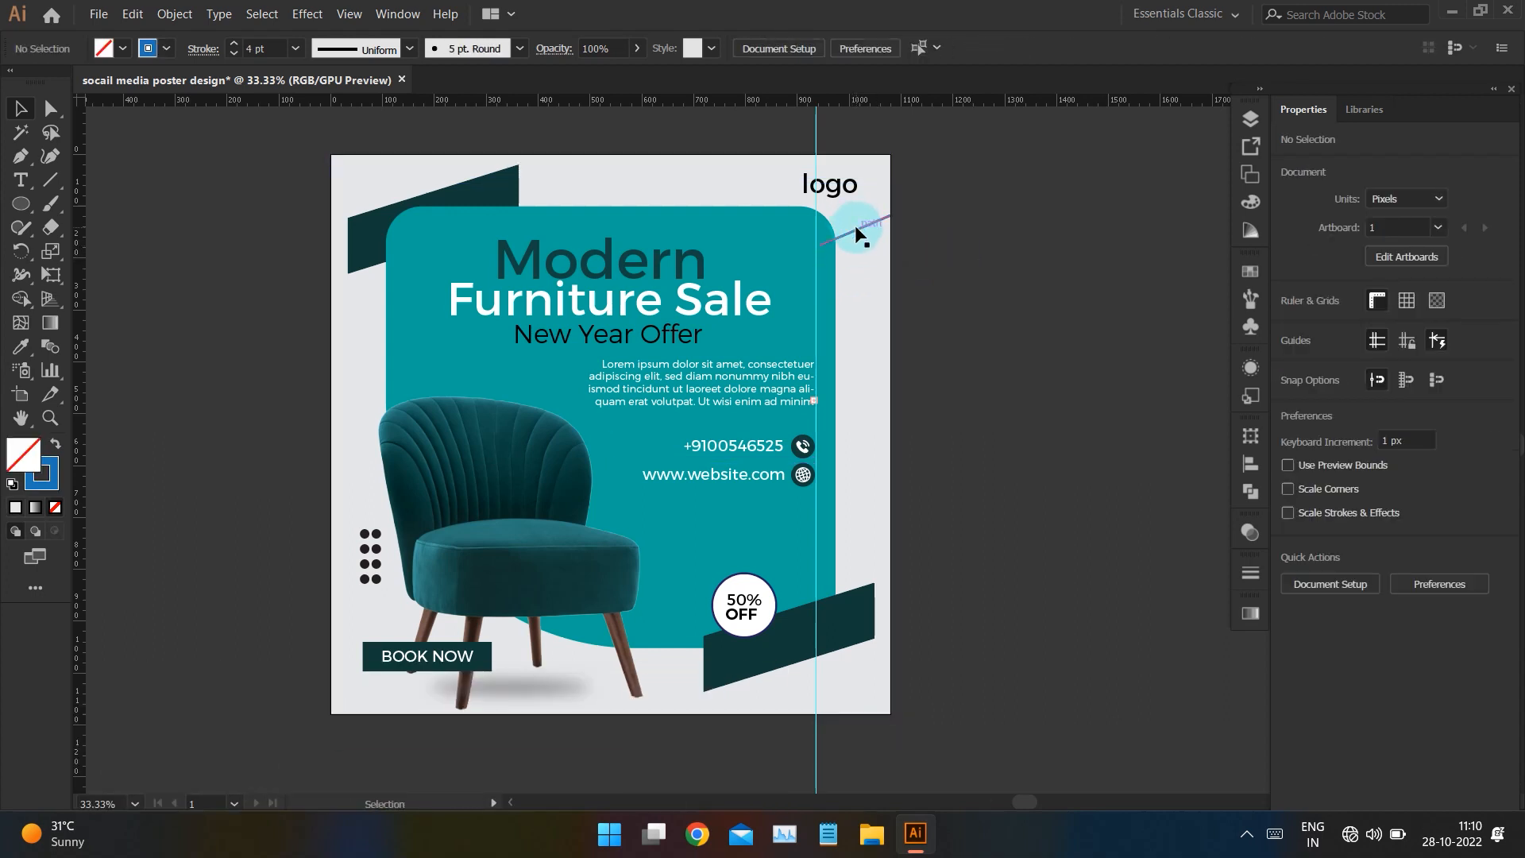
click(857, 230)
key(Delete)
Open the Save for Web (Legacy) export for the poster and bring up its preview zoom levels.
drag(1062, 412, 1079, 426)
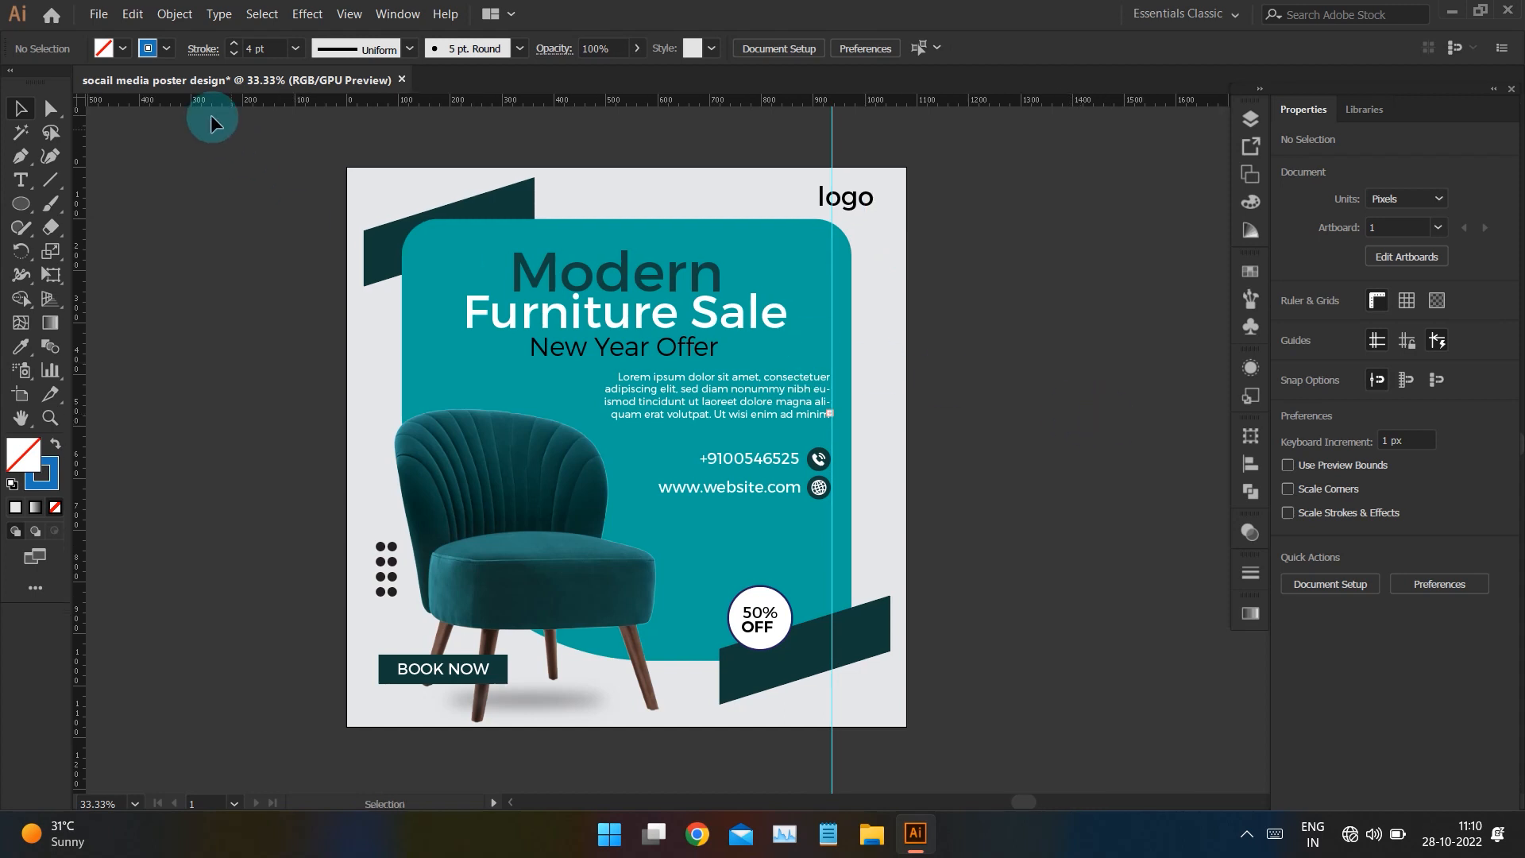
click(98, 18)
mouse_move(330, 351)
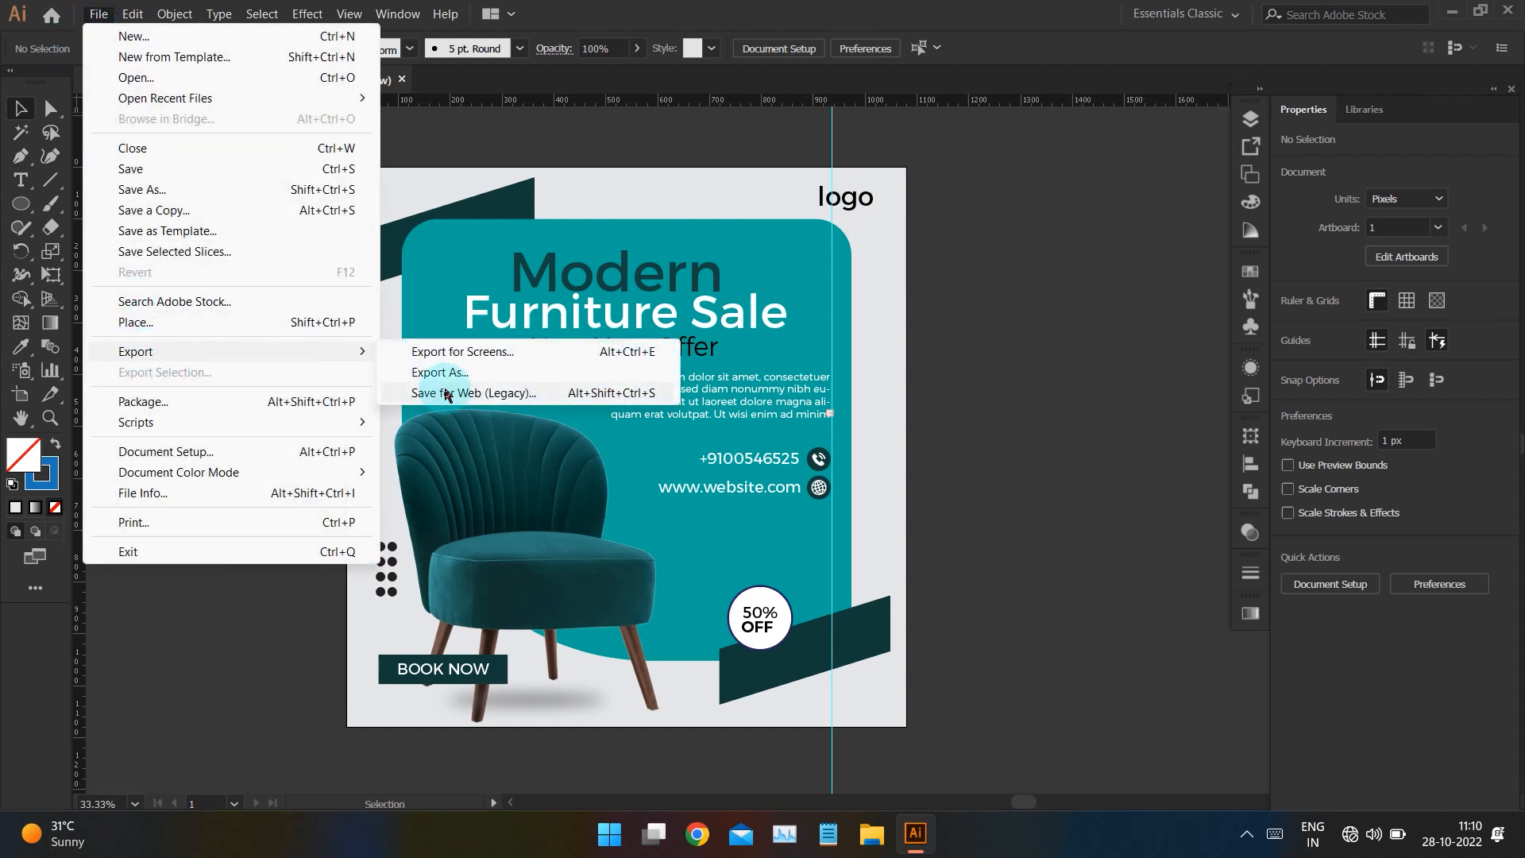
click(477, 392)
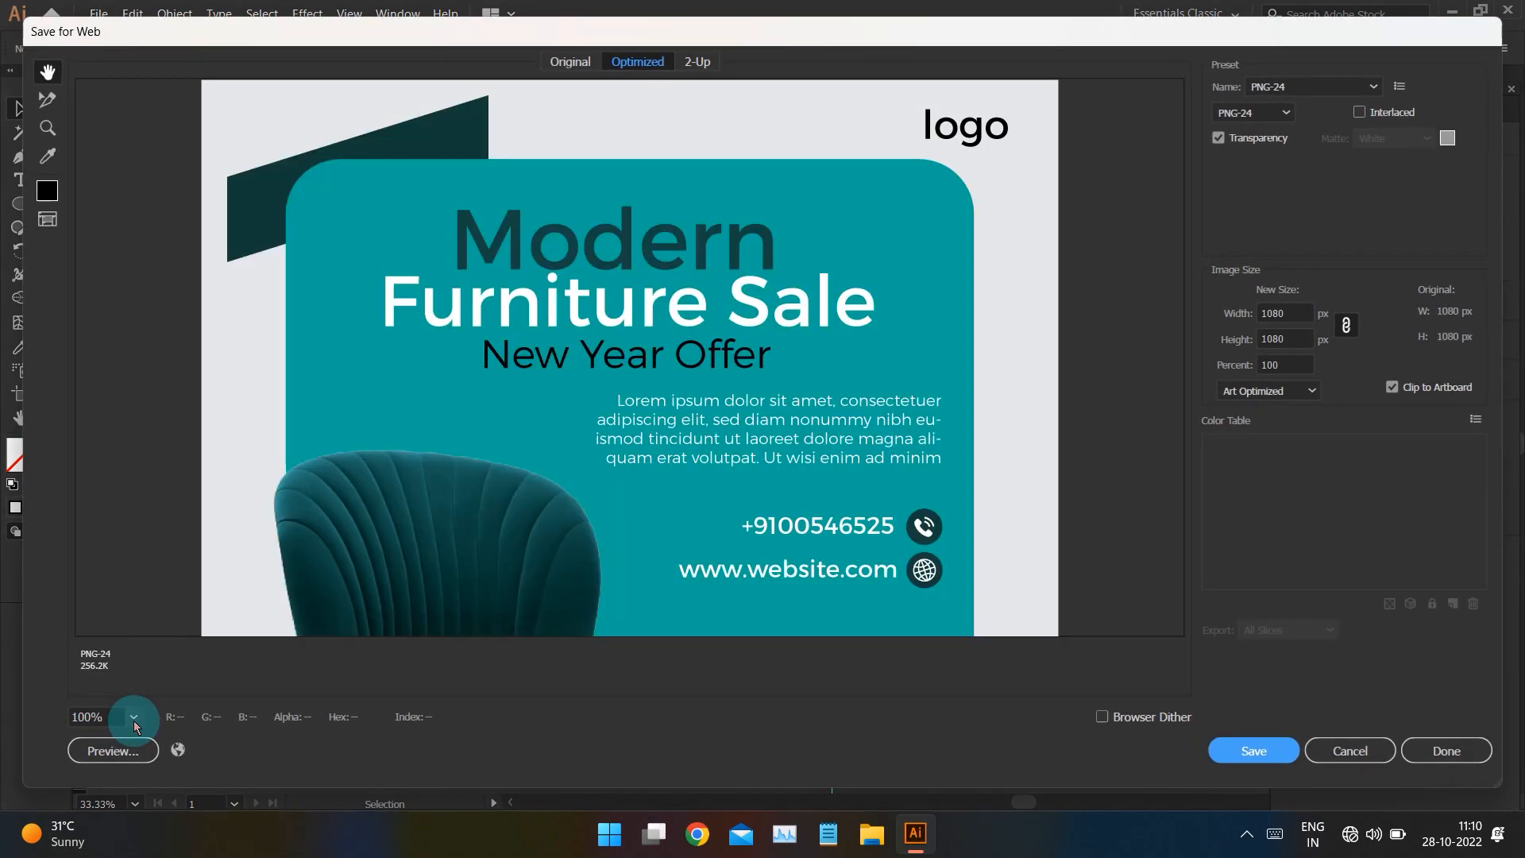
click(134, 719)
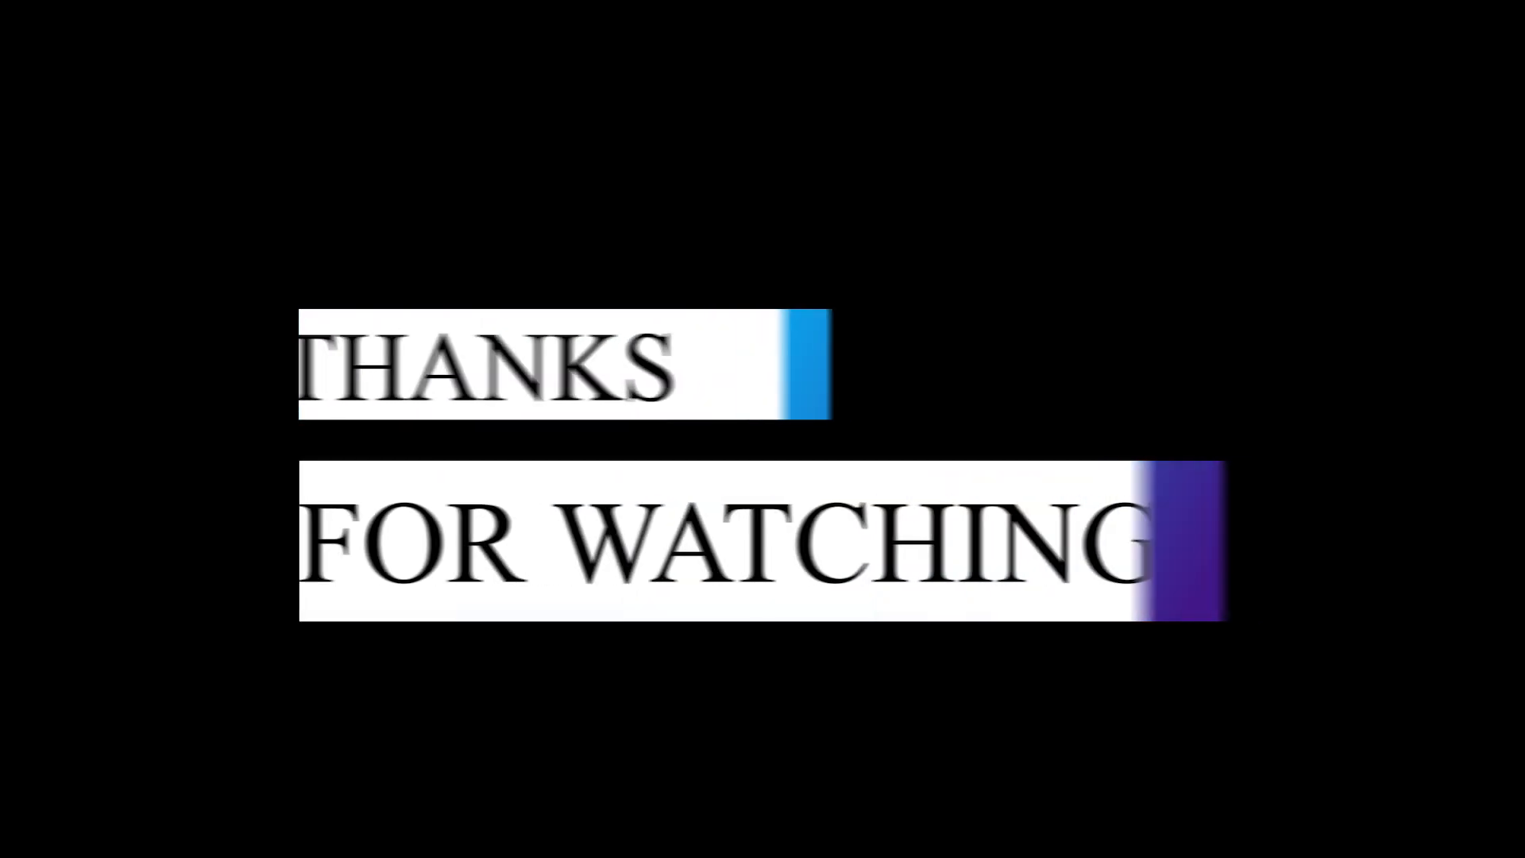